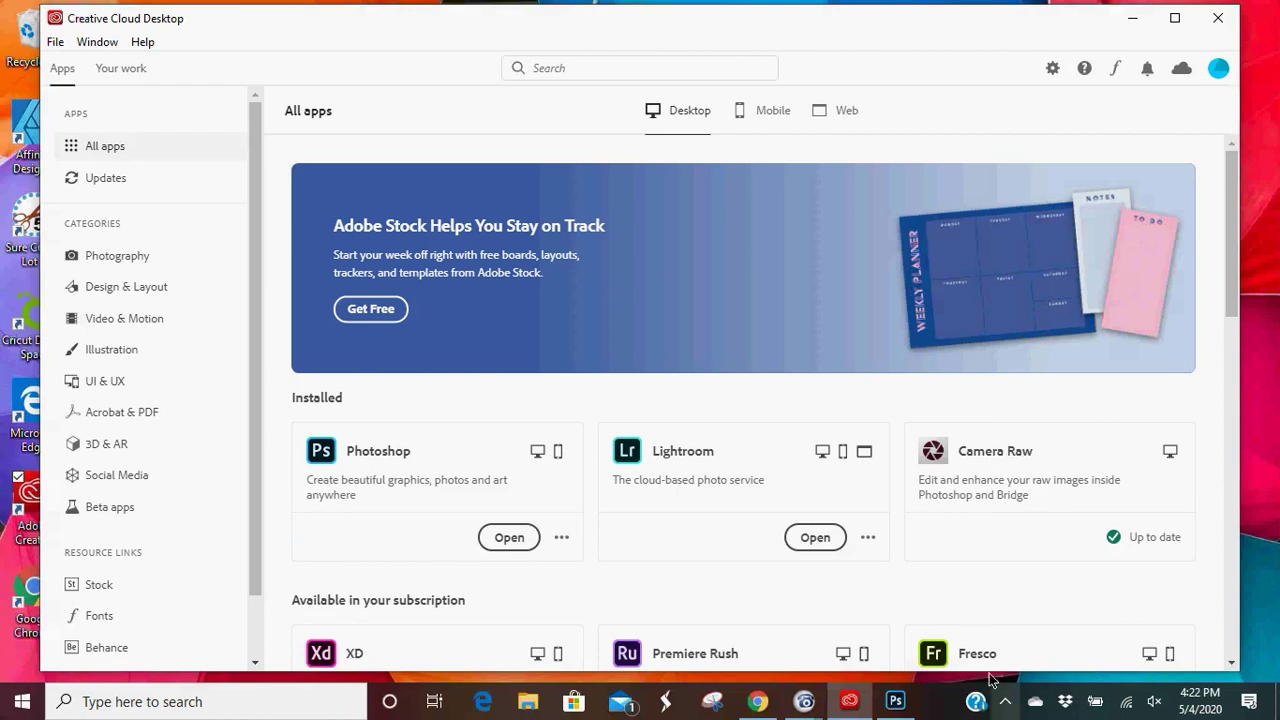
- Switch to Photoshop and close the Untitled-1-Recovered document without saving its changes
click(886, 705)
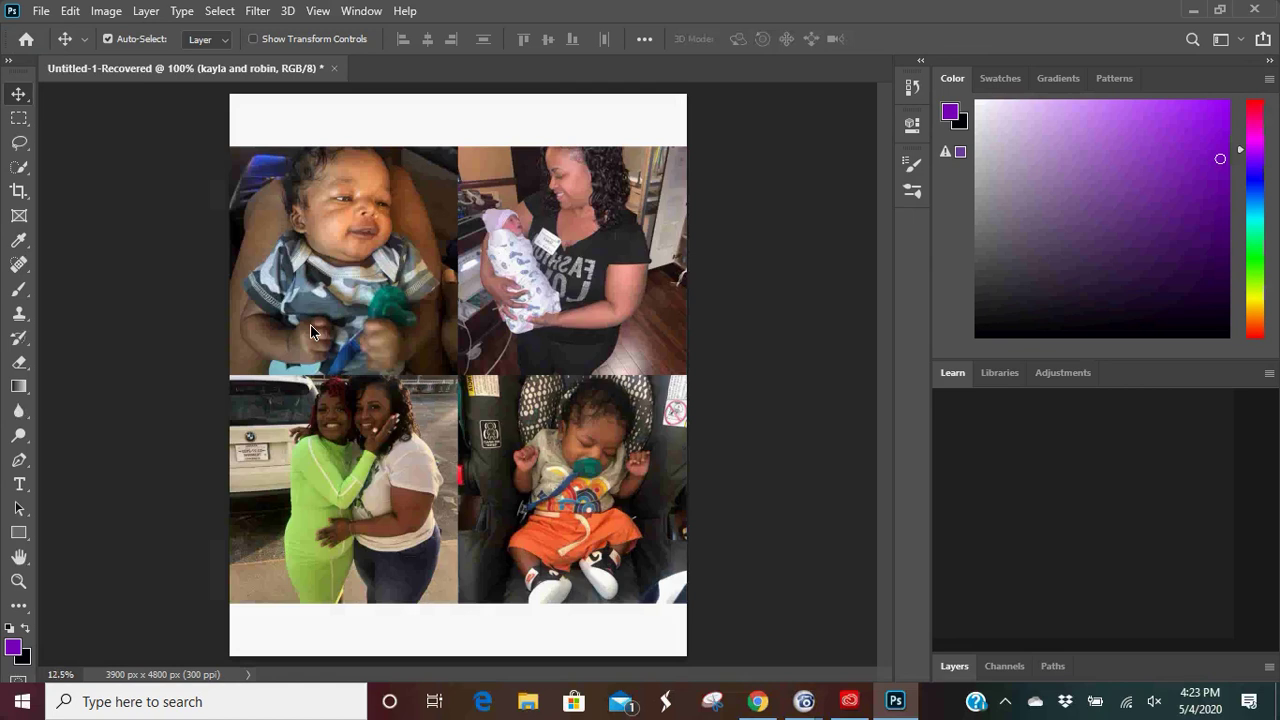
click(336, 69)
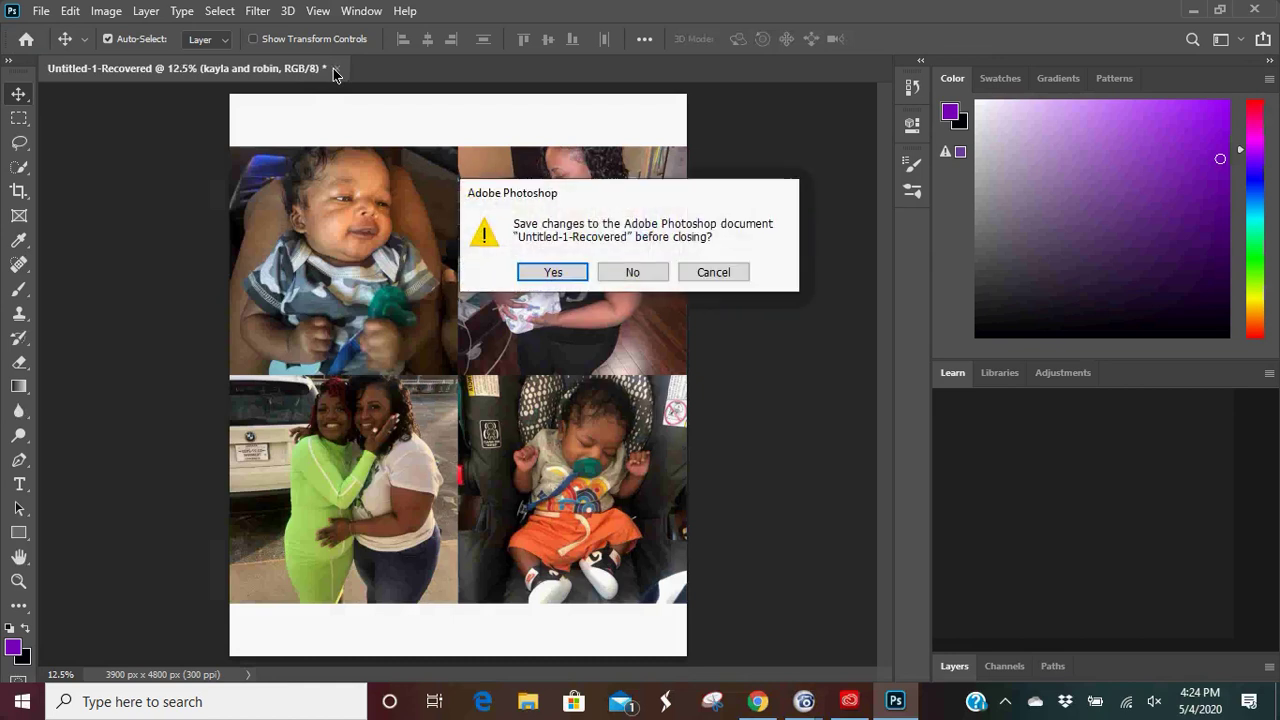
click(633, 277)
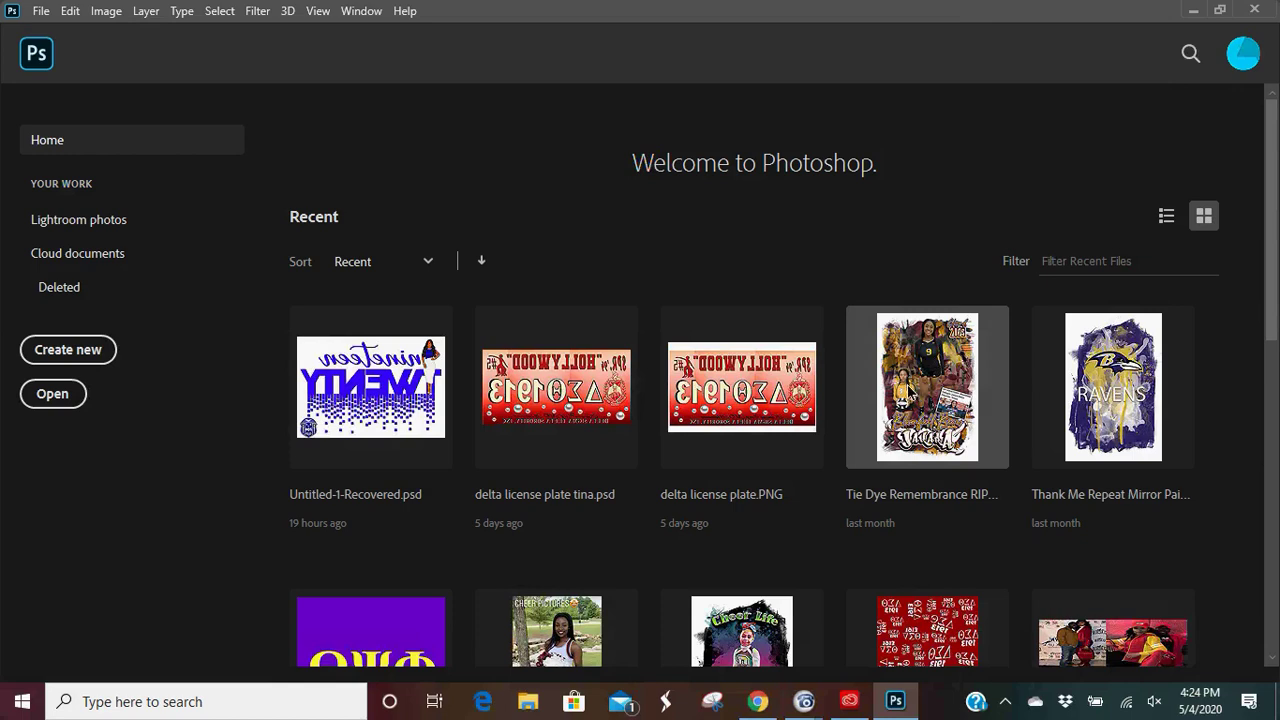
- Open the recent file Tie Dye Remembrance RIP Graduation Sports Senior Long Live-13x19.psd and dismiss the missing fonts notice without resolving them
click(927, 390)
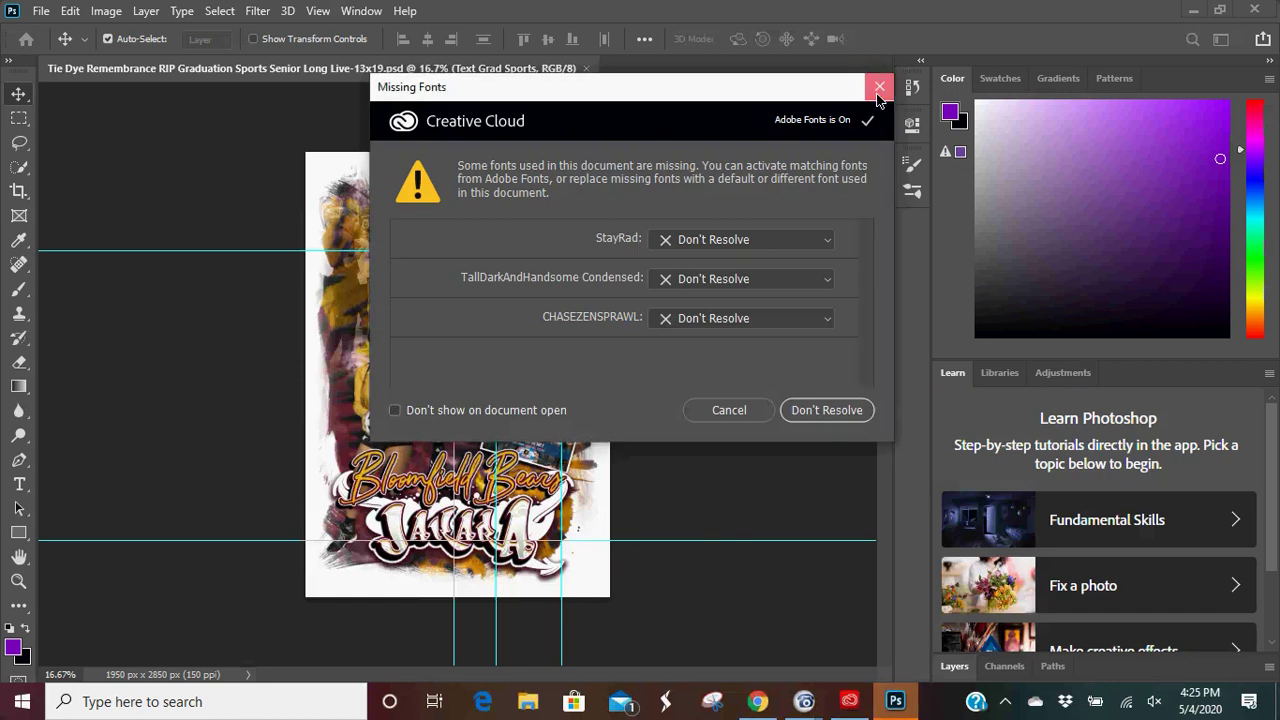
key(super+e)
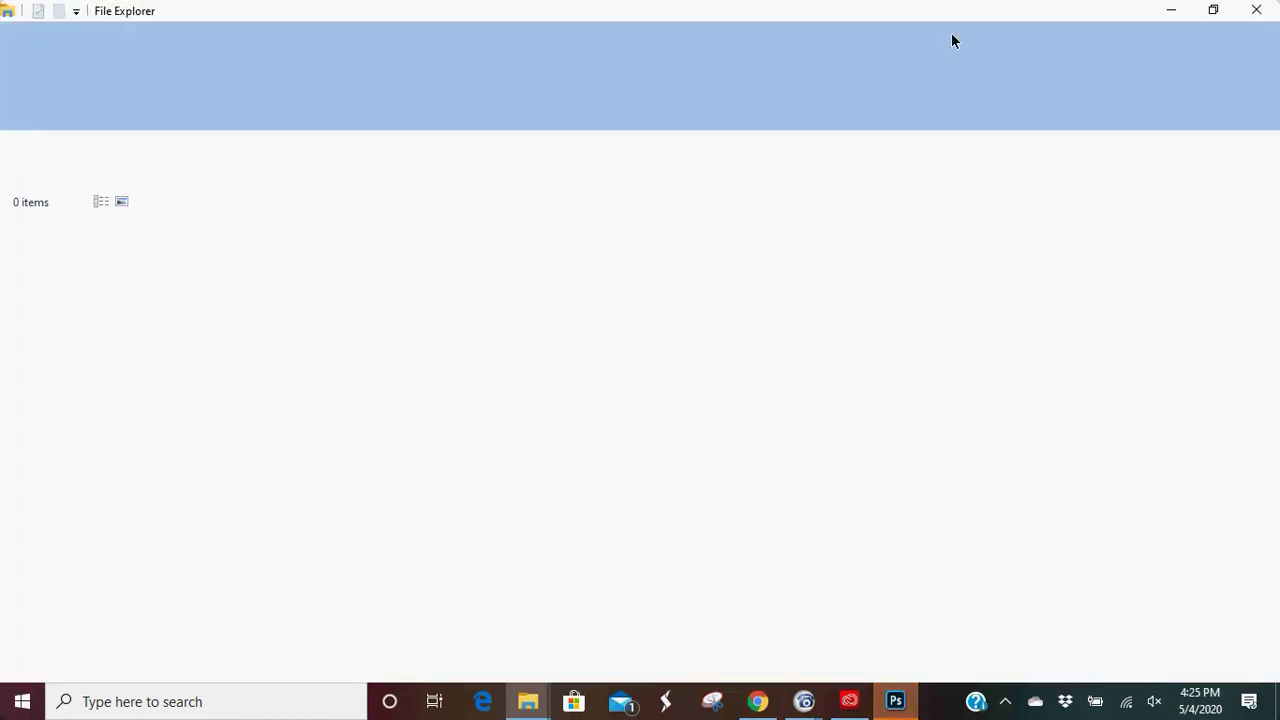
key(alt+Tab)
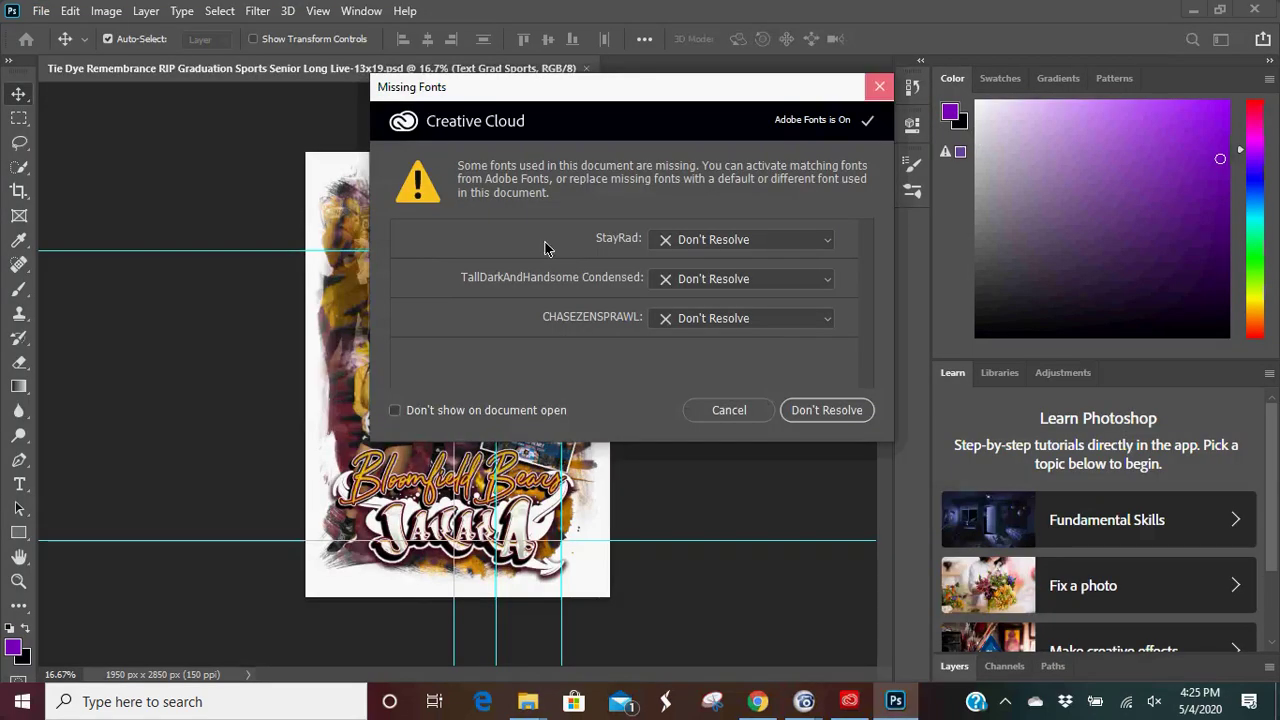
key(Escape)
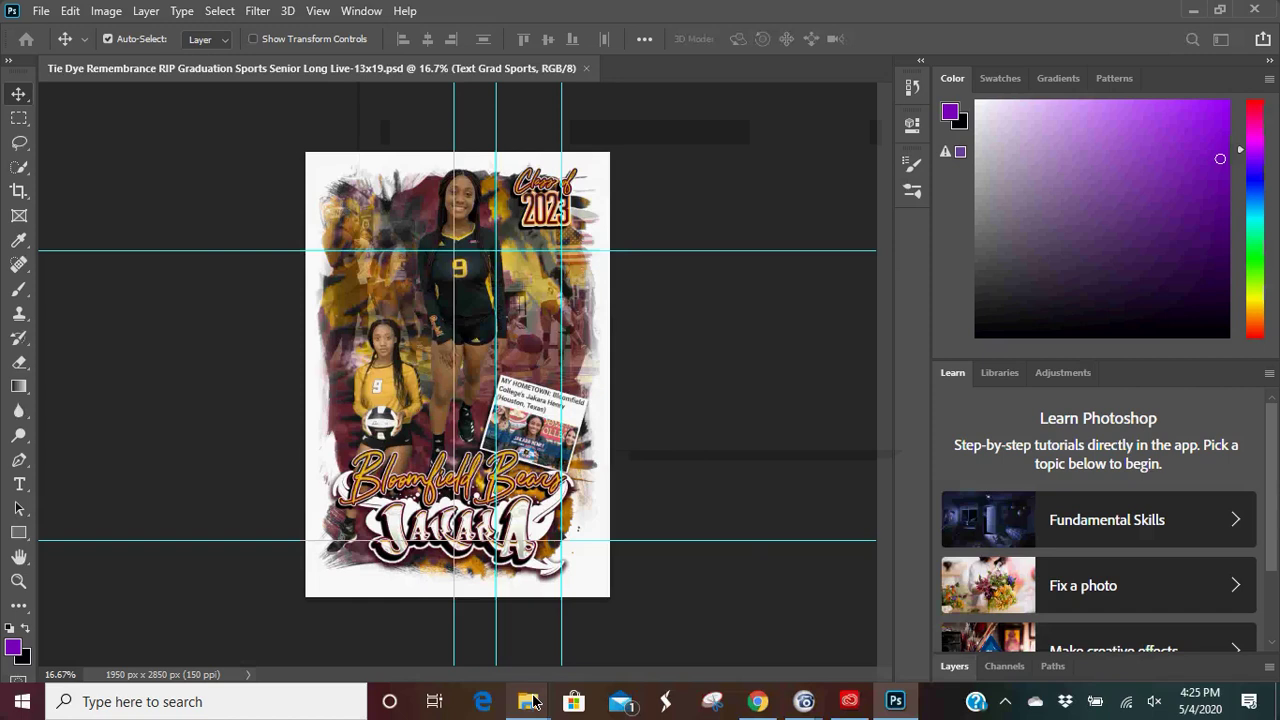
- Switch to Google Chrome and close its Facebook window
mouse_move(533, 703)
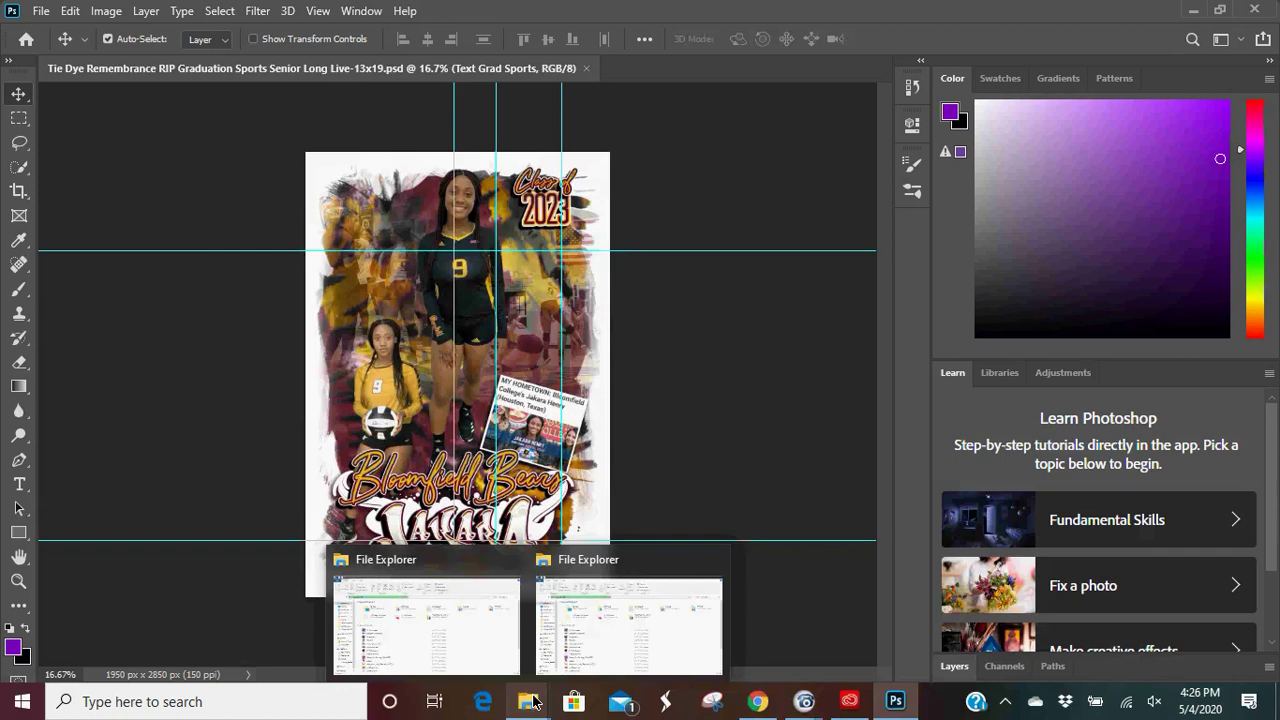
mouse_move(757, 705)
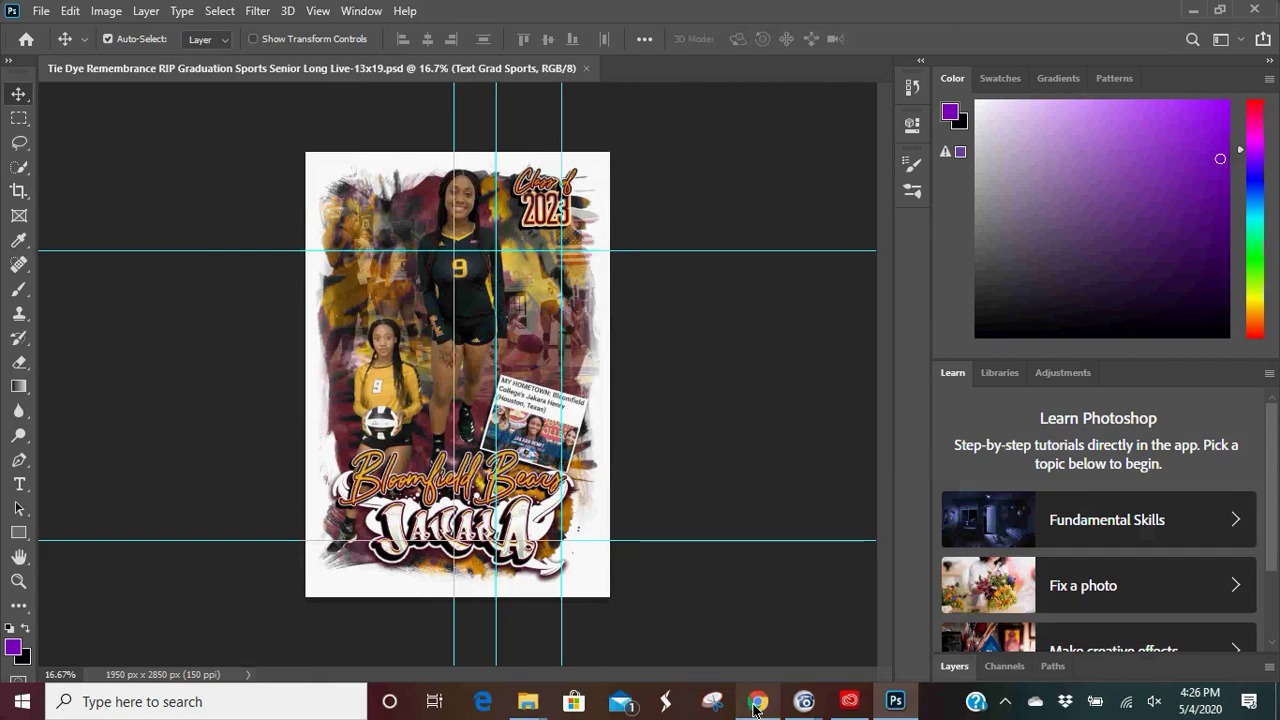
click(757, 703)
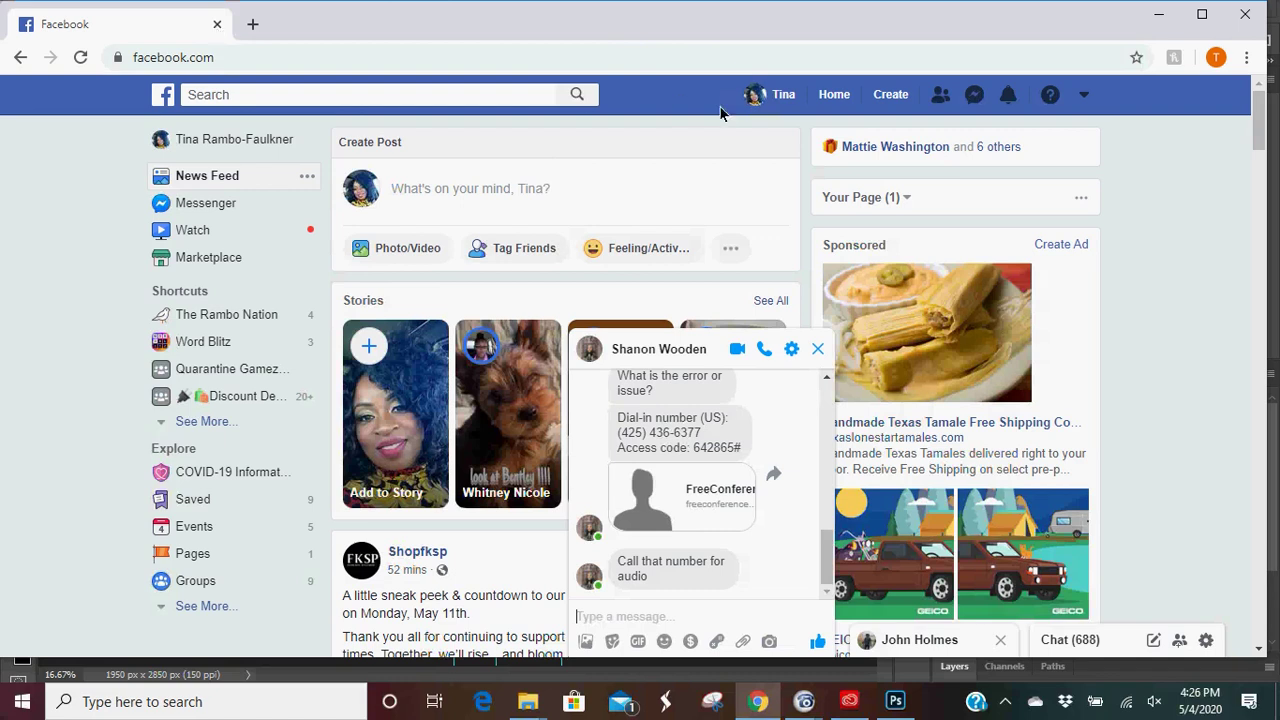
click(1245, 14)
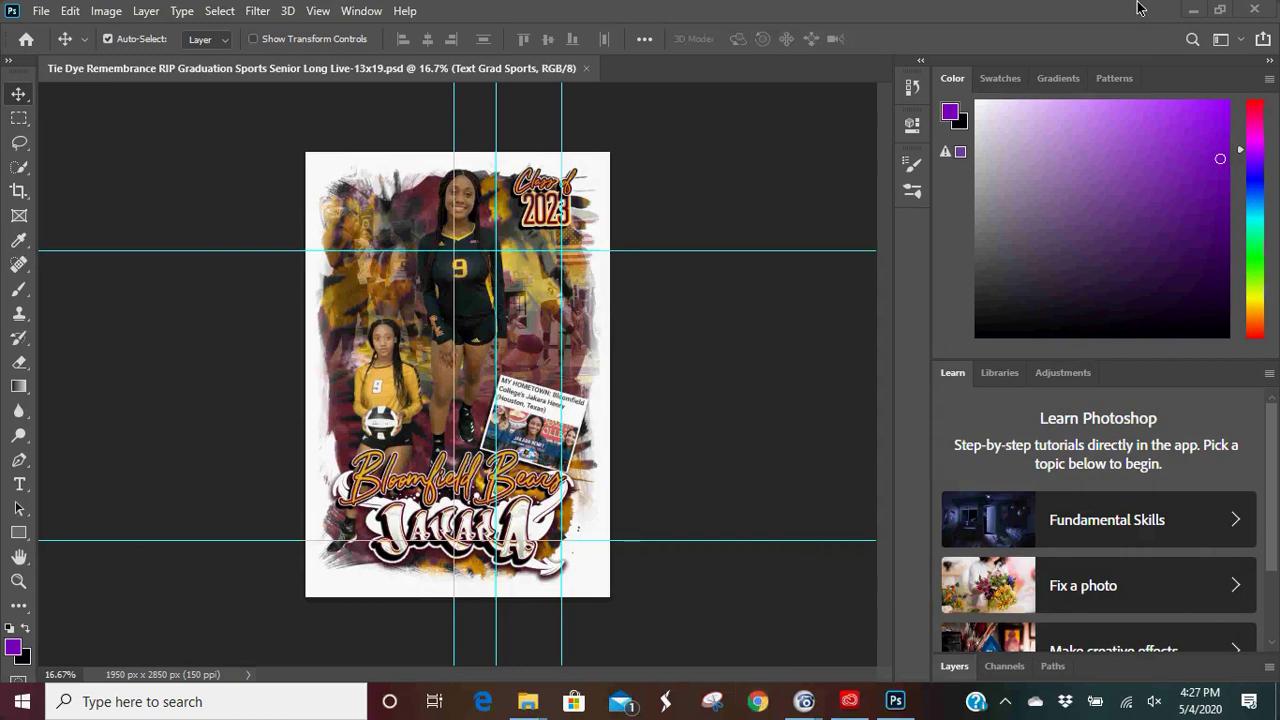
- Clear the desktop by minimizing Photoshop and both File Explorer windows and closing Creative Cloud Desktop
click(1195, 10)
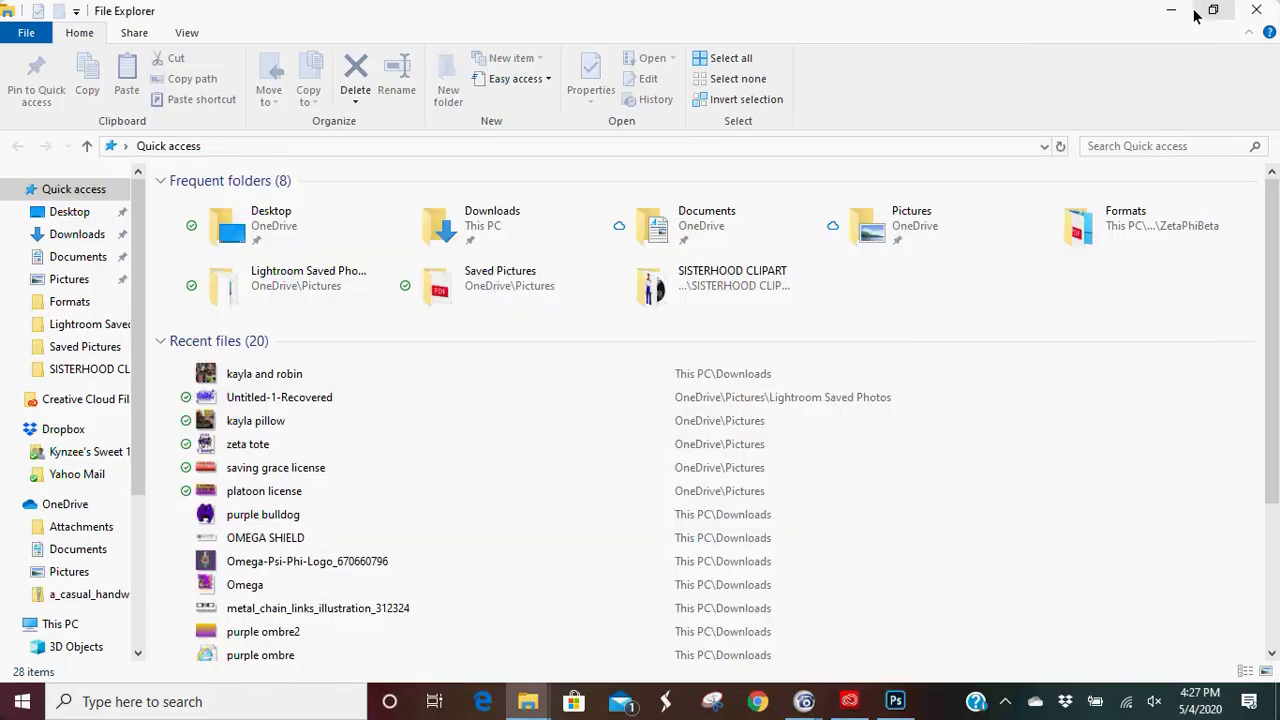
click(1172, 10)
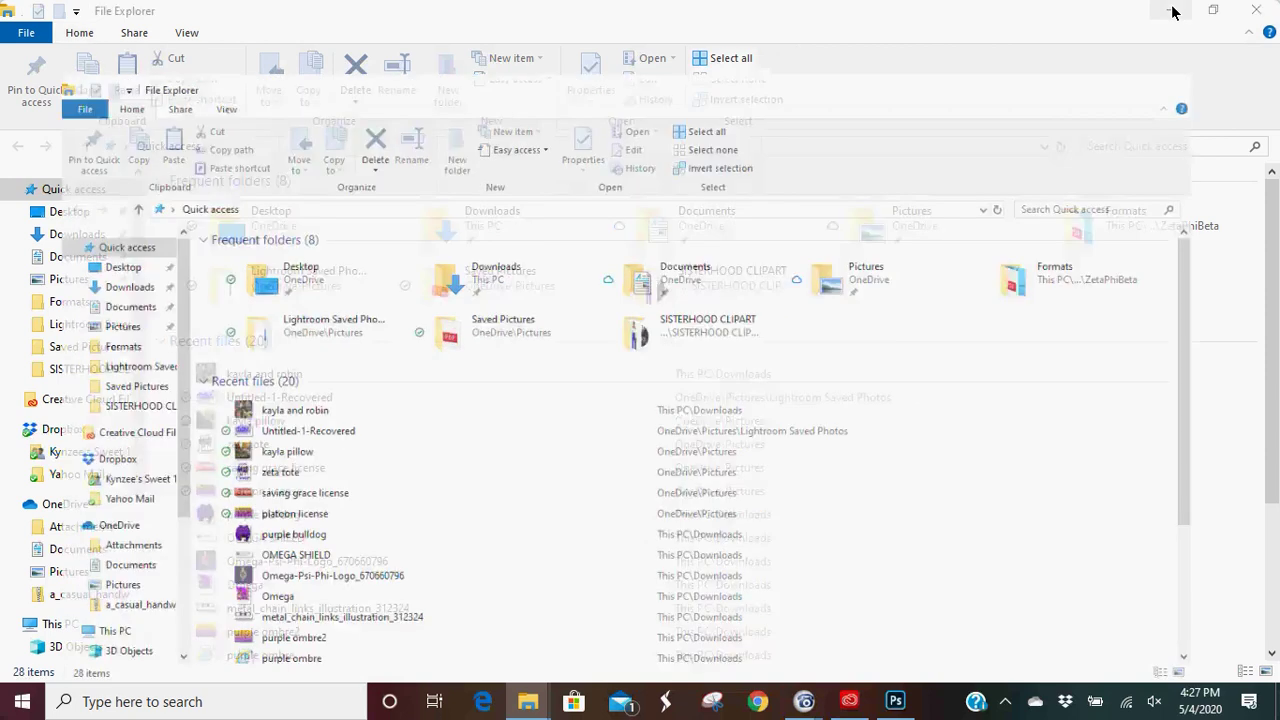
click(1172, 10)
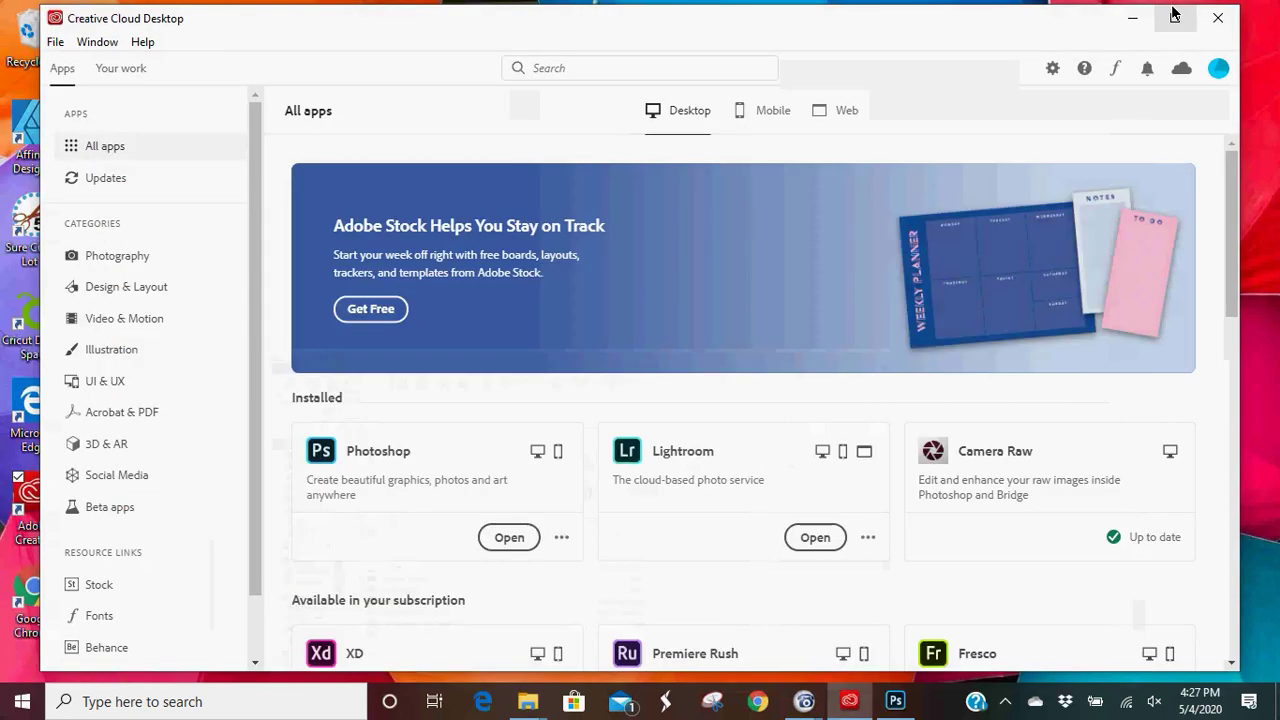
click(1216, 15)
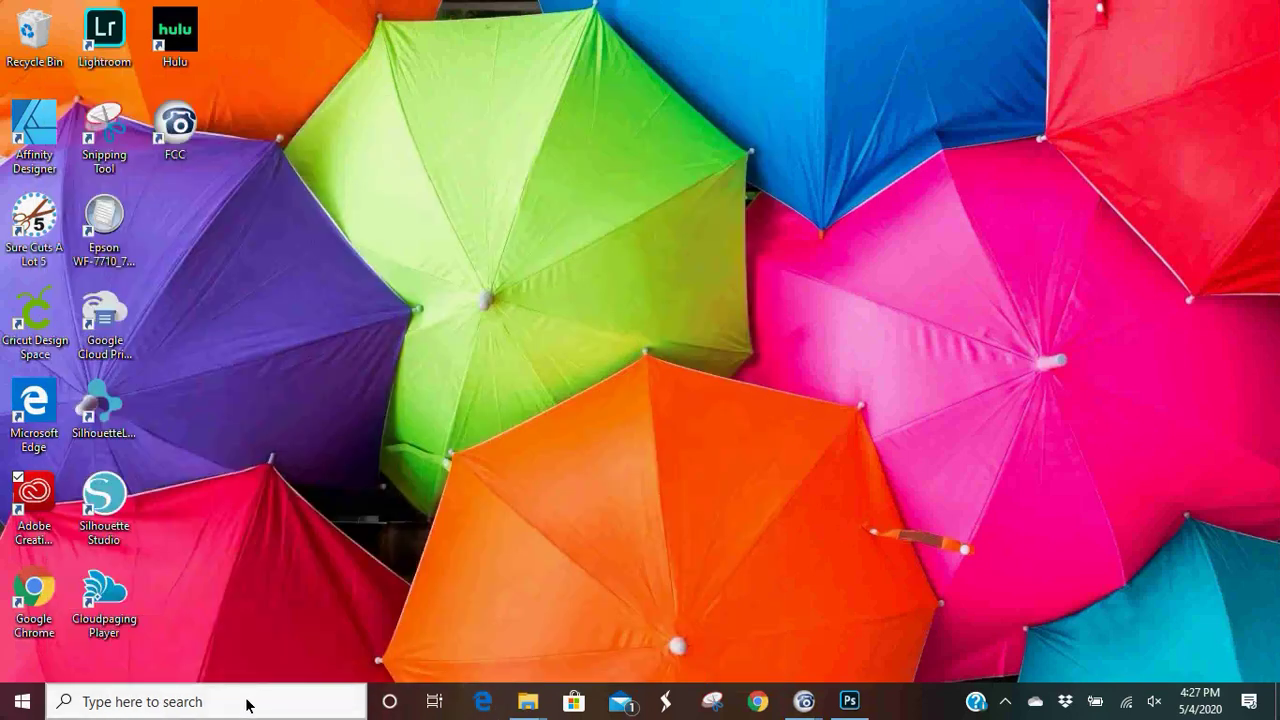
- Search Windows for firefox
click(247, 702)
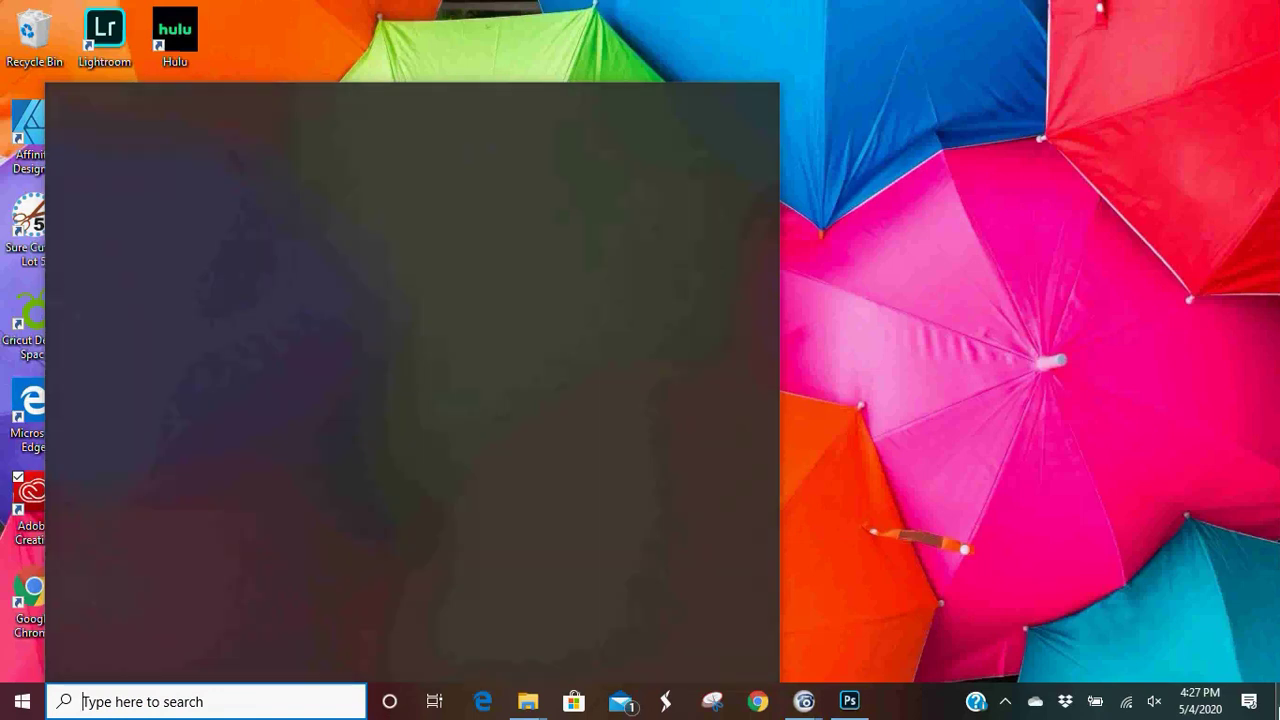
text(firefox)
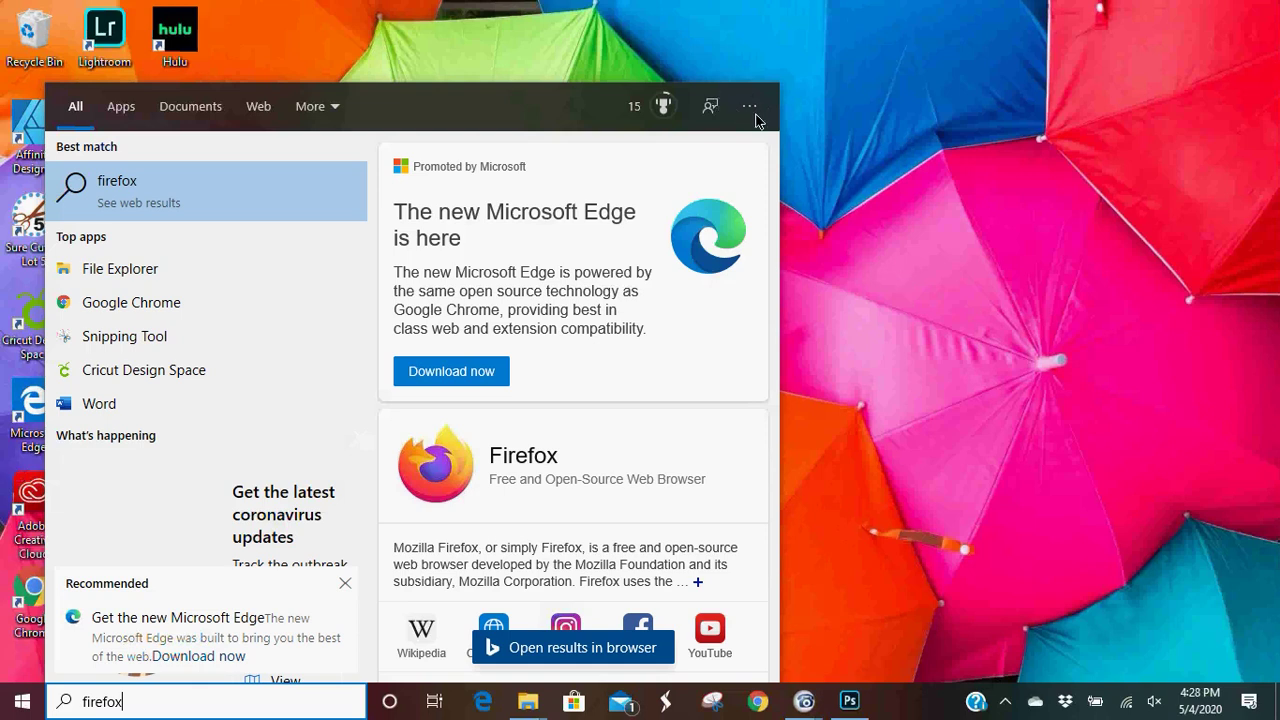
key(Escape)
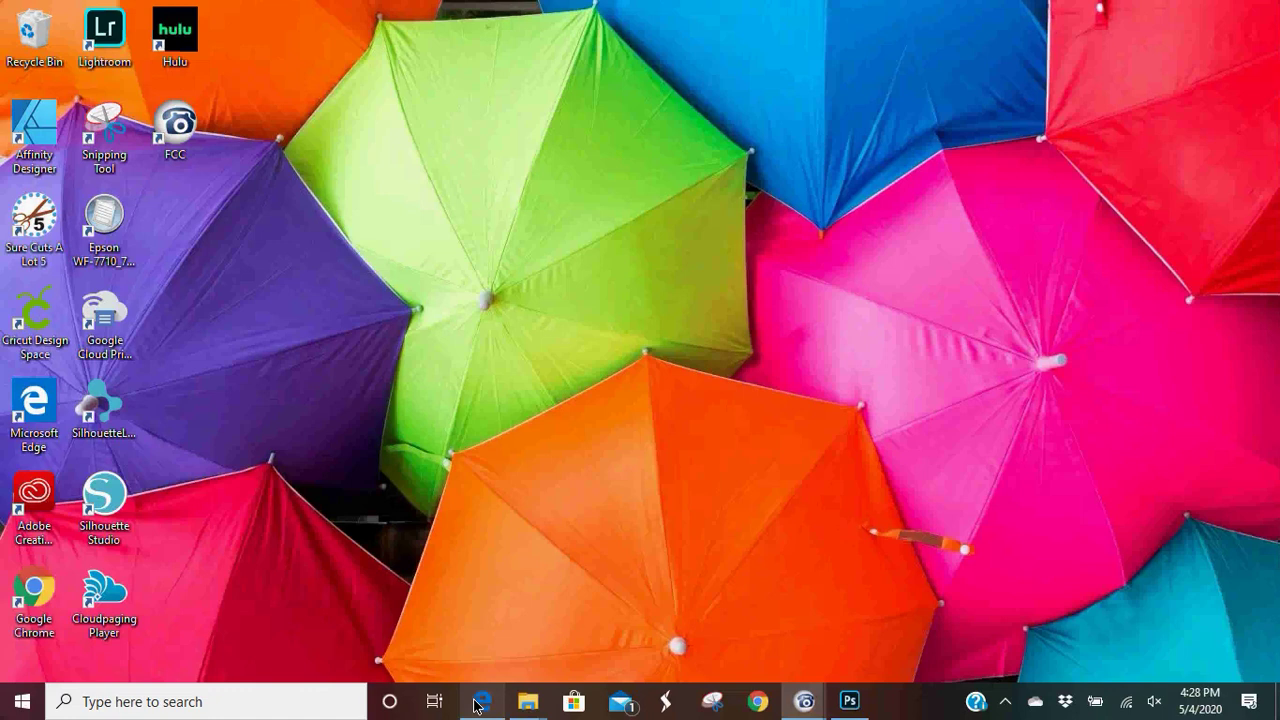
mouse_move(528, 701)
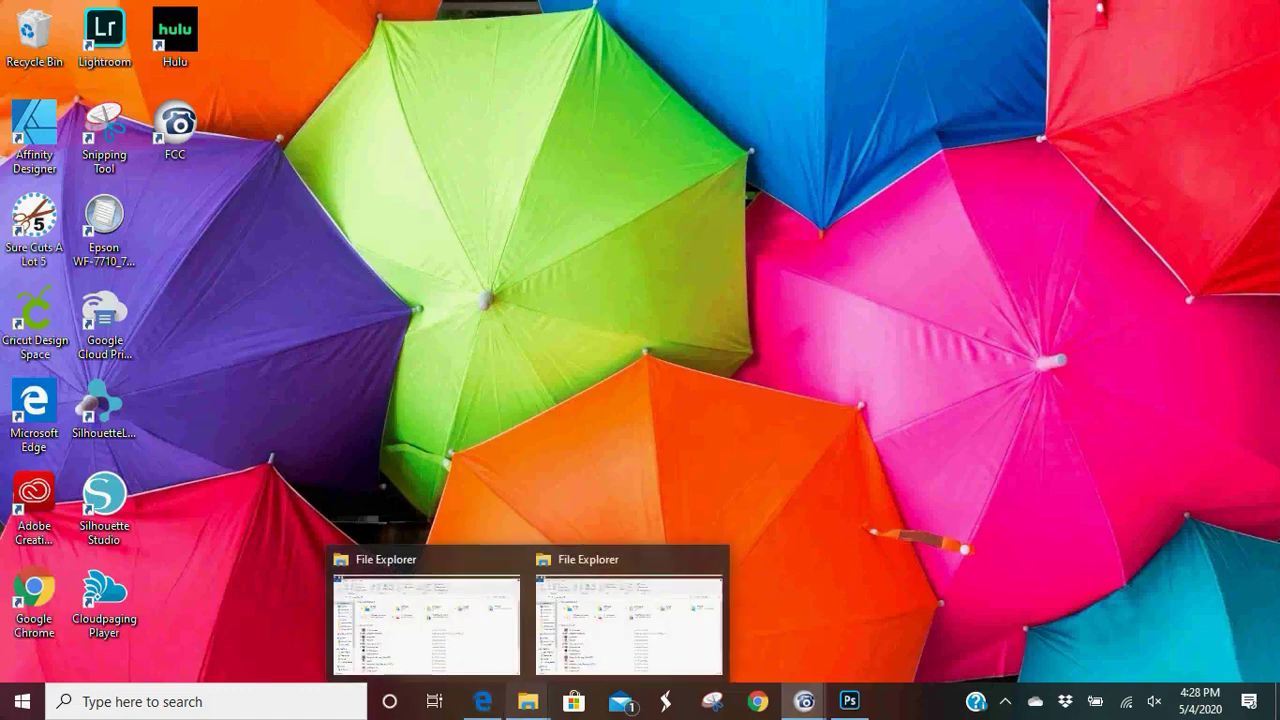
mouse_move(368, 570)
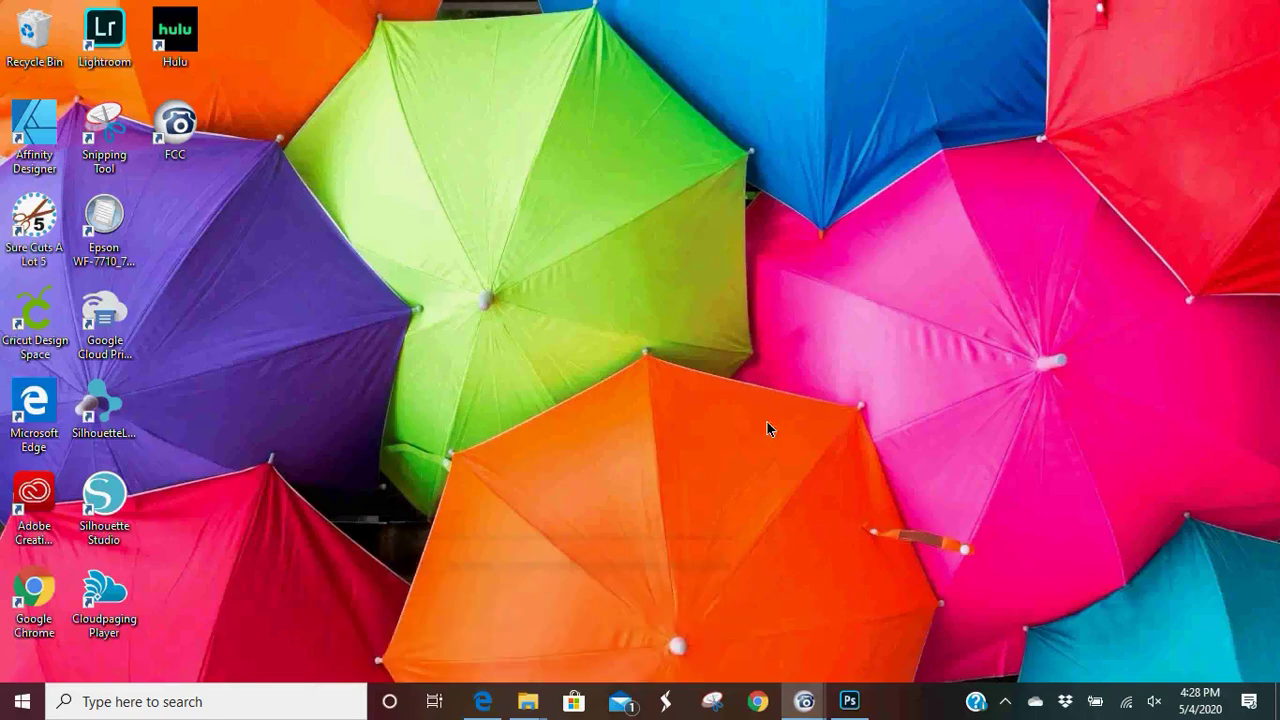
mouse_move(845, 704)
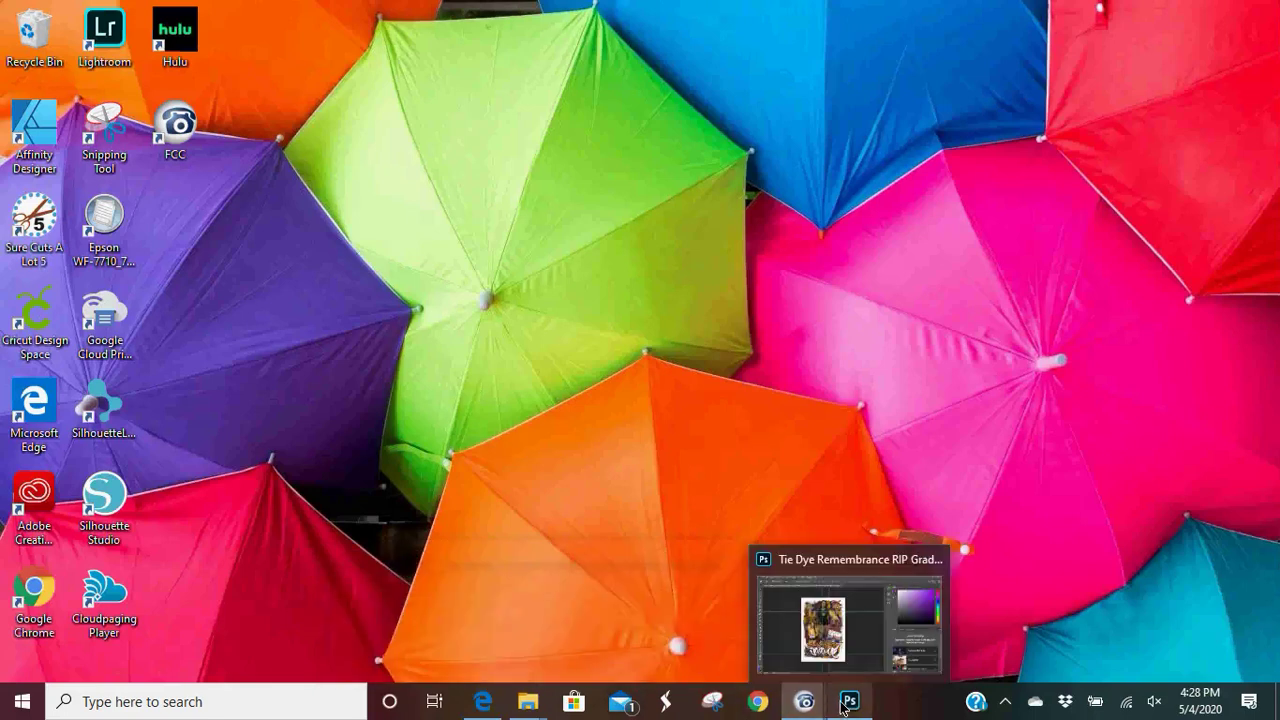
mouse_move(853, 665)
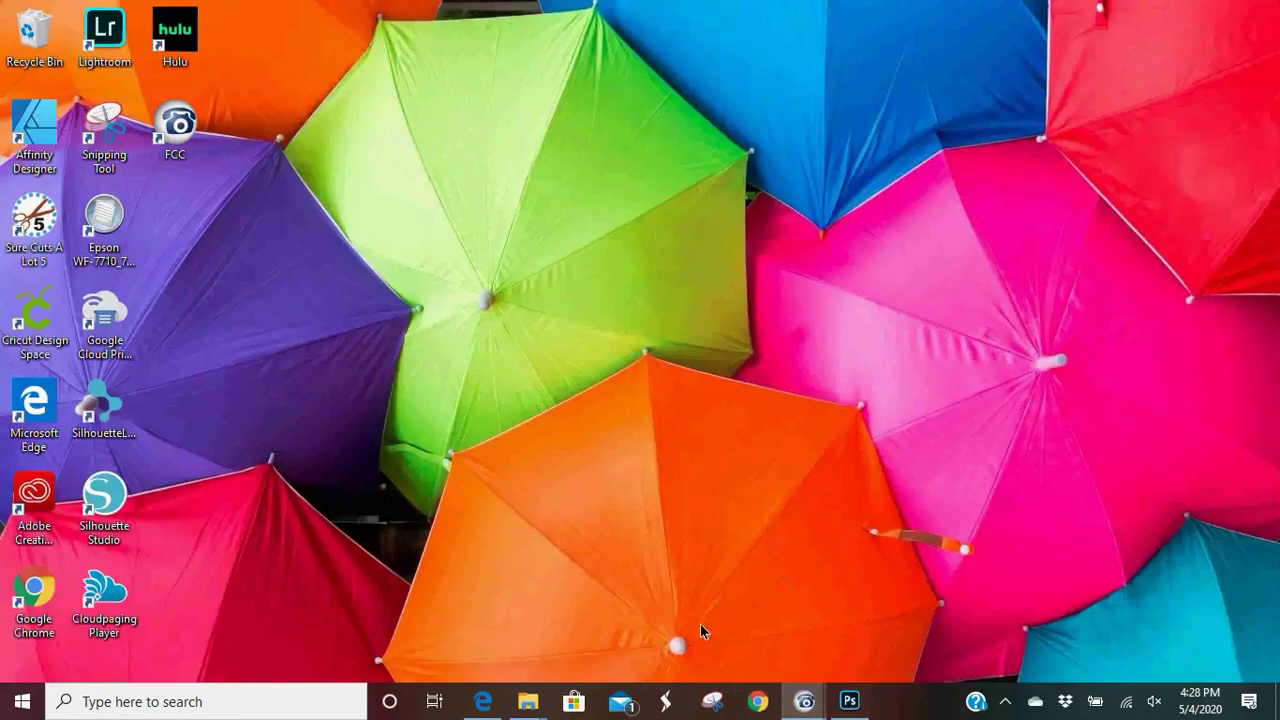
- Switch to Microsoft Edge, load the Google home page in place of the firefox search results, and activate its search field
click(490, 706)
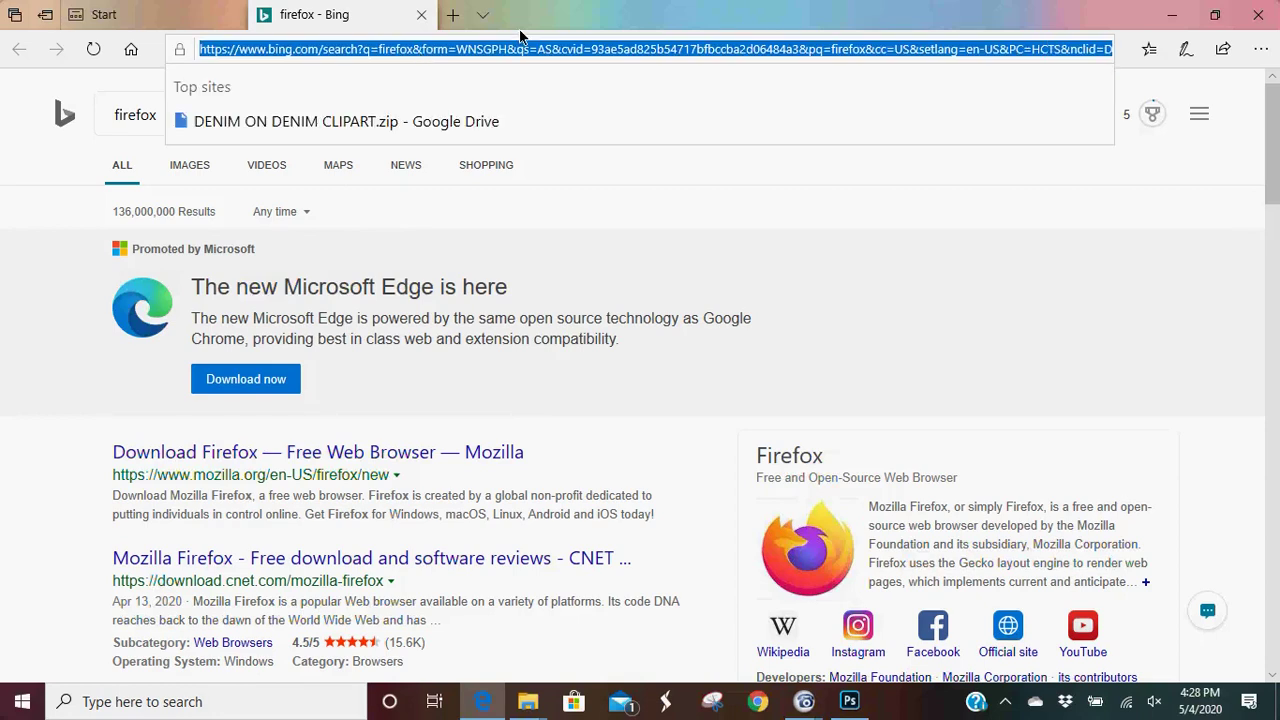
text(googl)
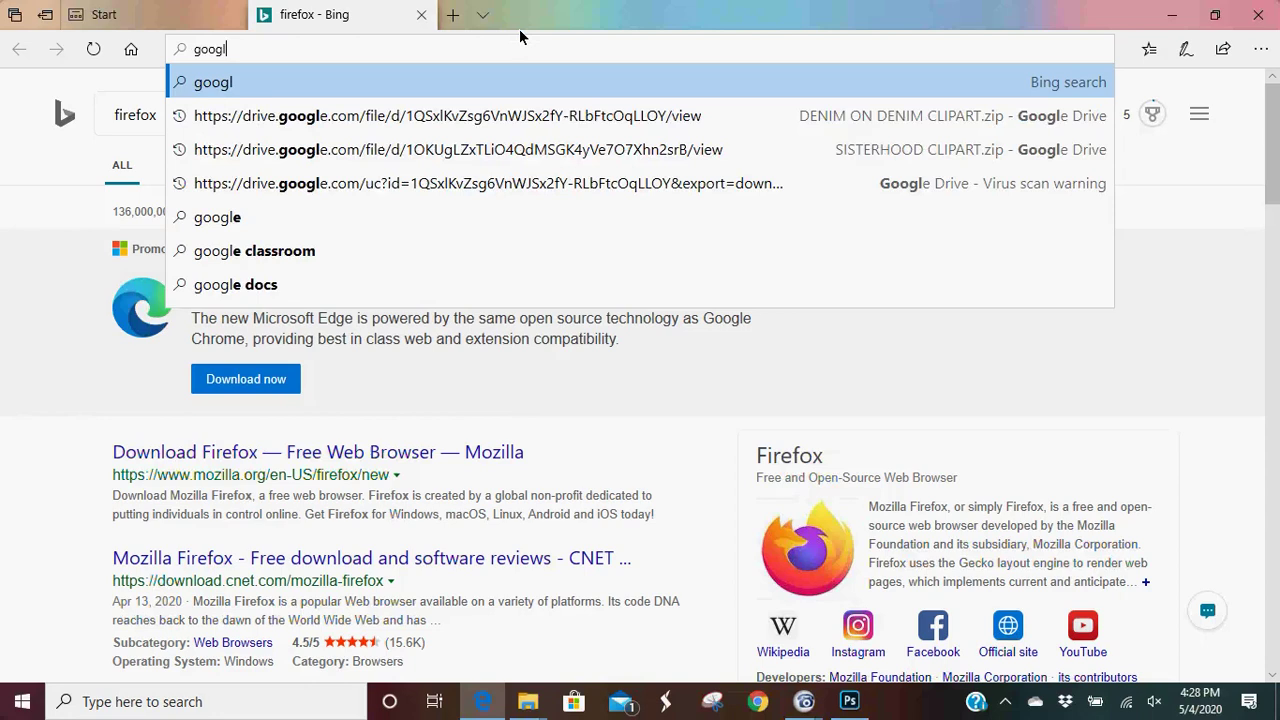
text(.com)
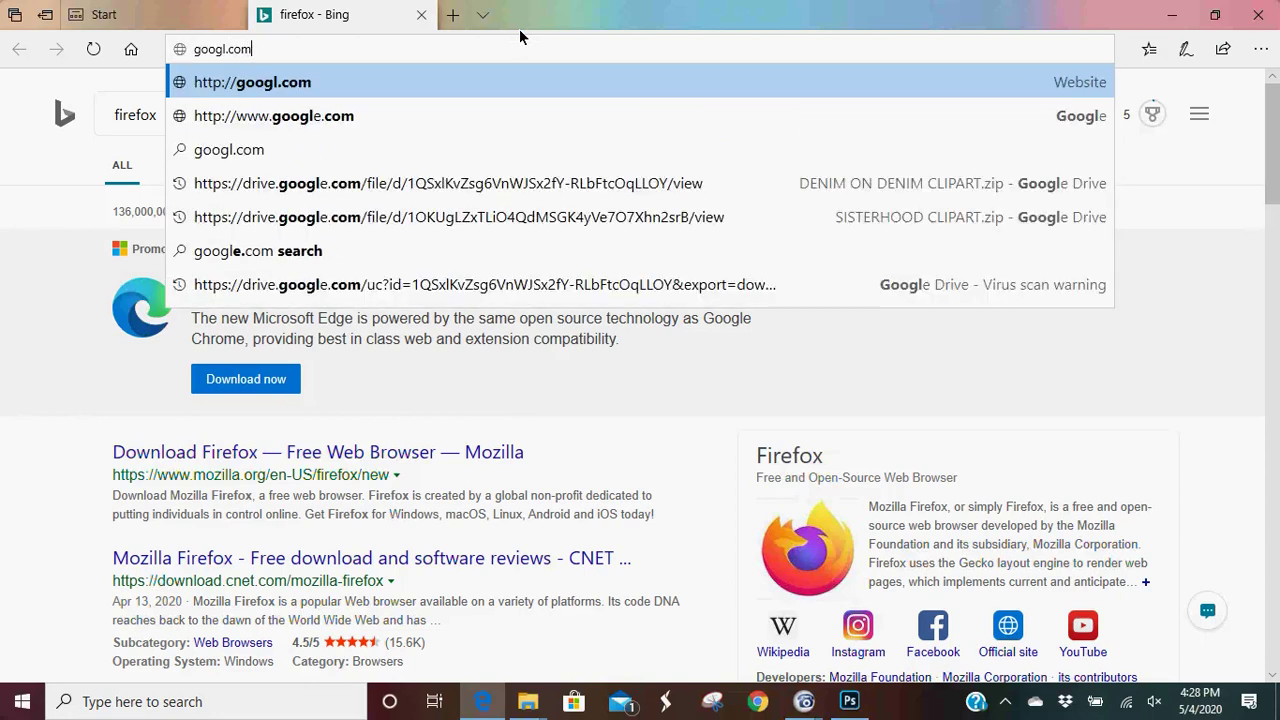
key(Return)
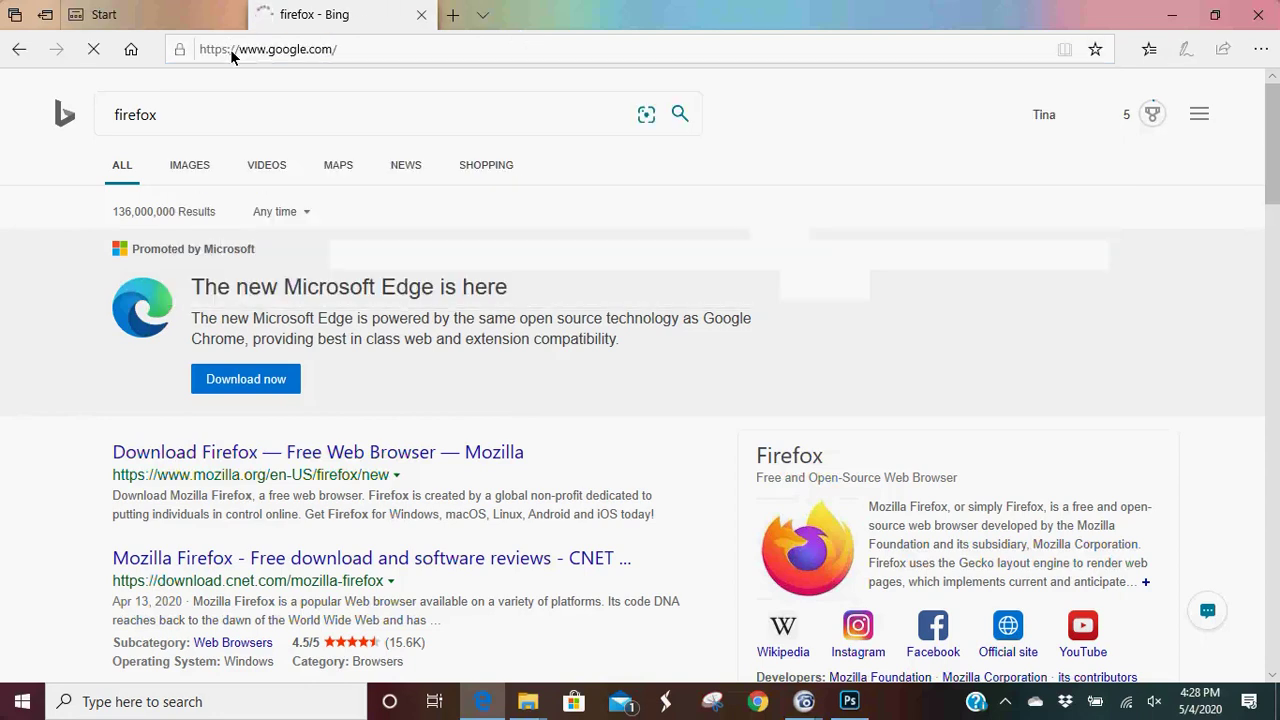
click(230, 49)
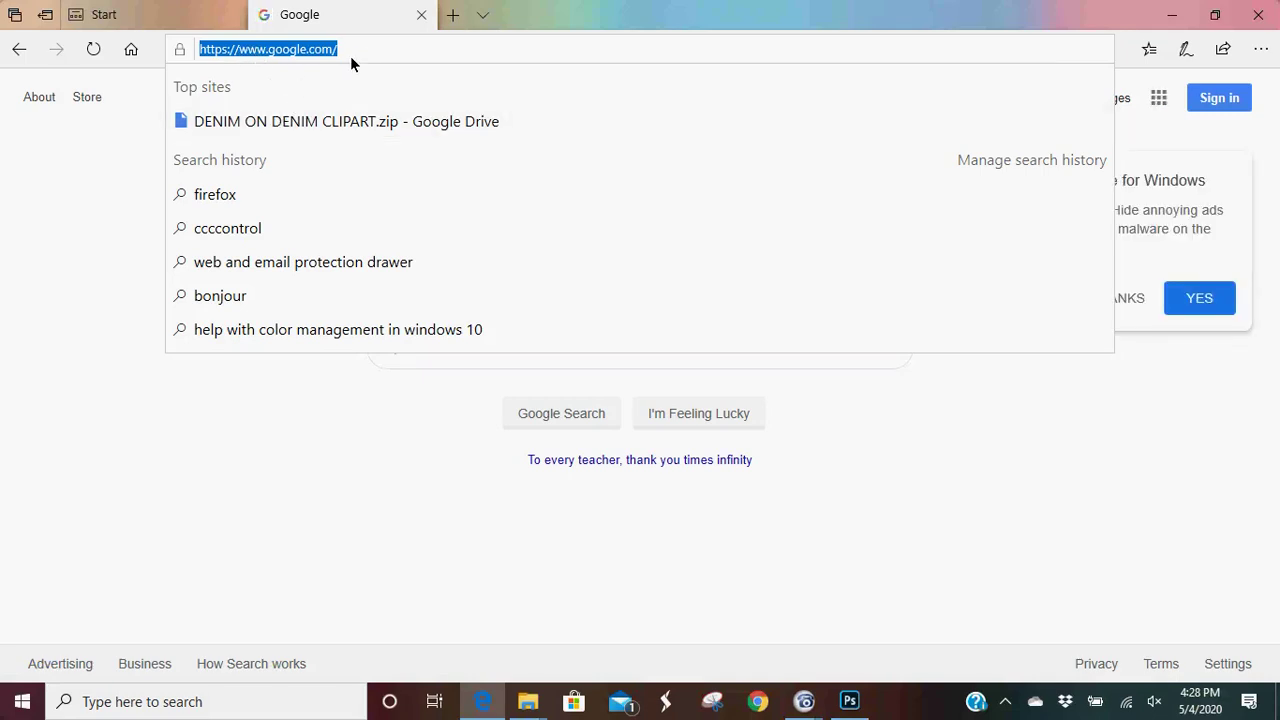
key(Return)
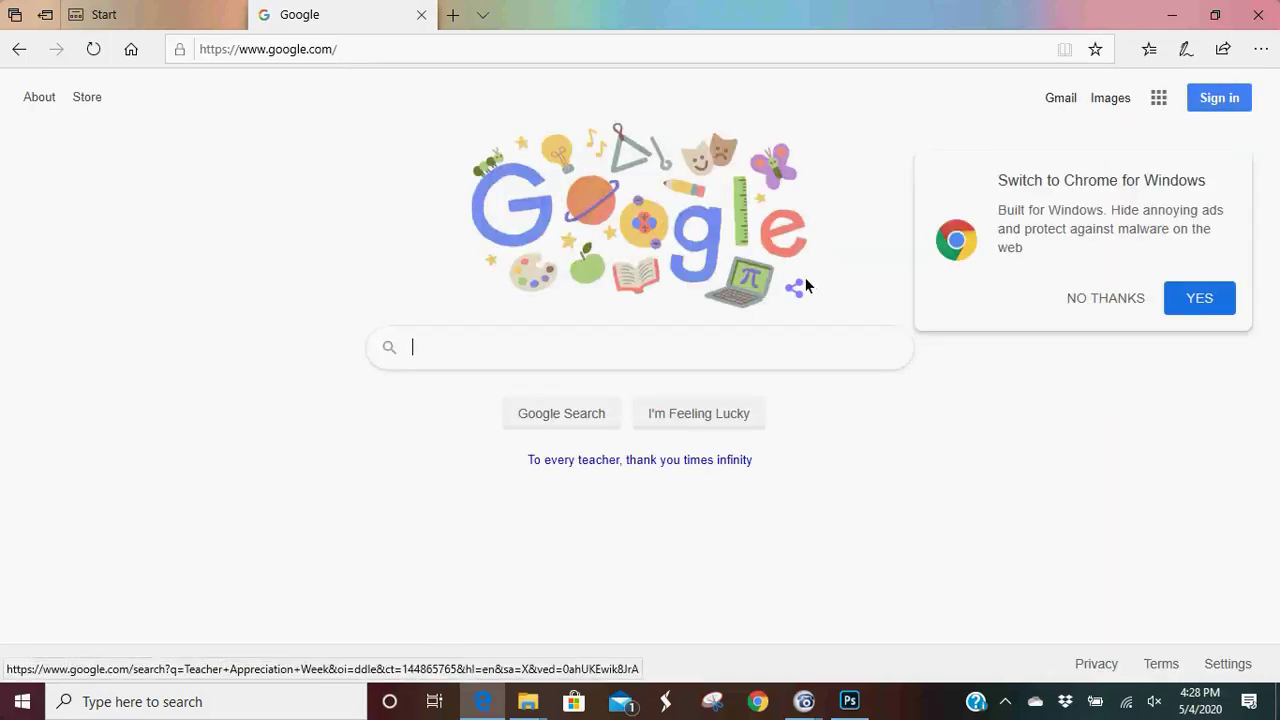
click(594, 354)
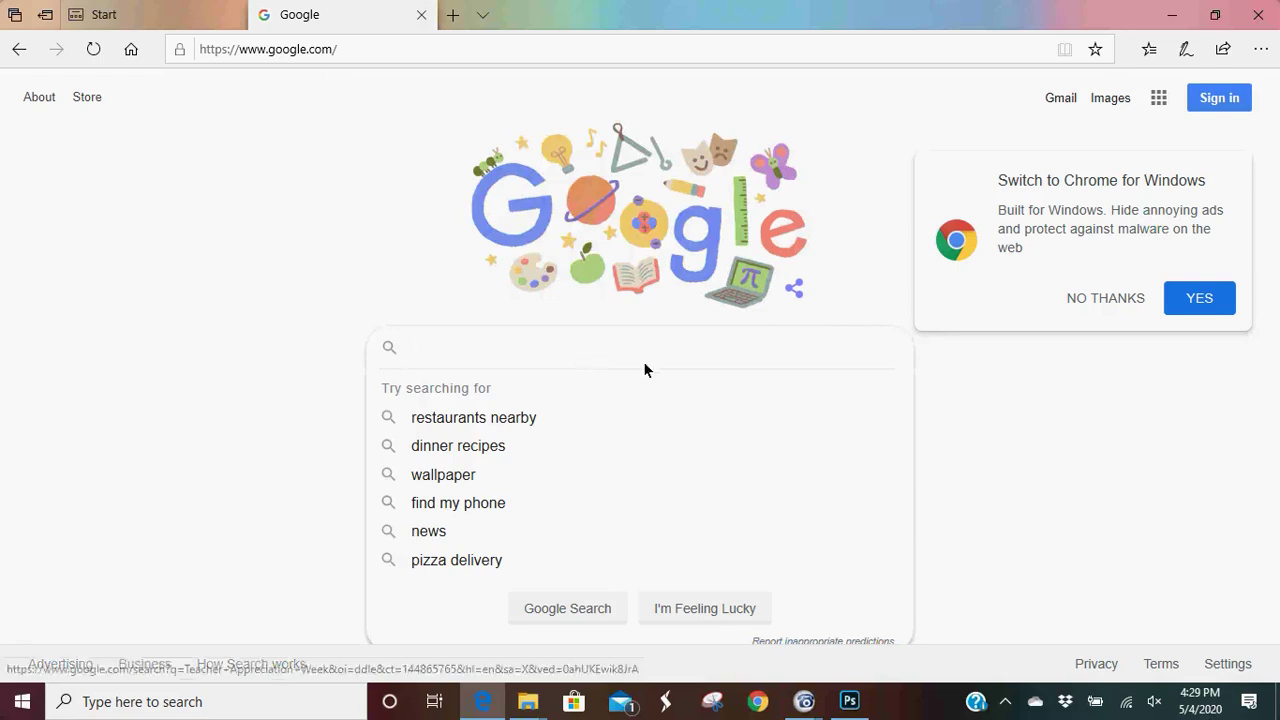
- Switch back to Photoshop and select the Class of layer from the lettering above the year 2023
click(850, 700)
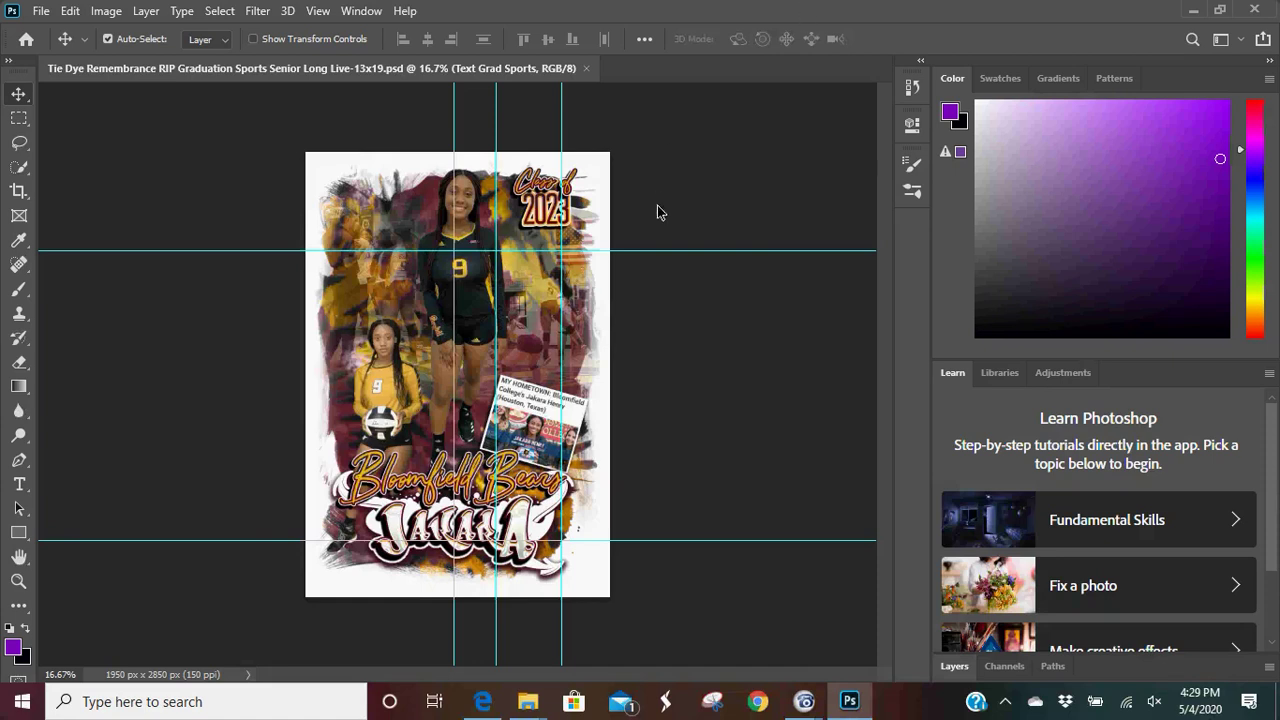
right_click(548, 199)
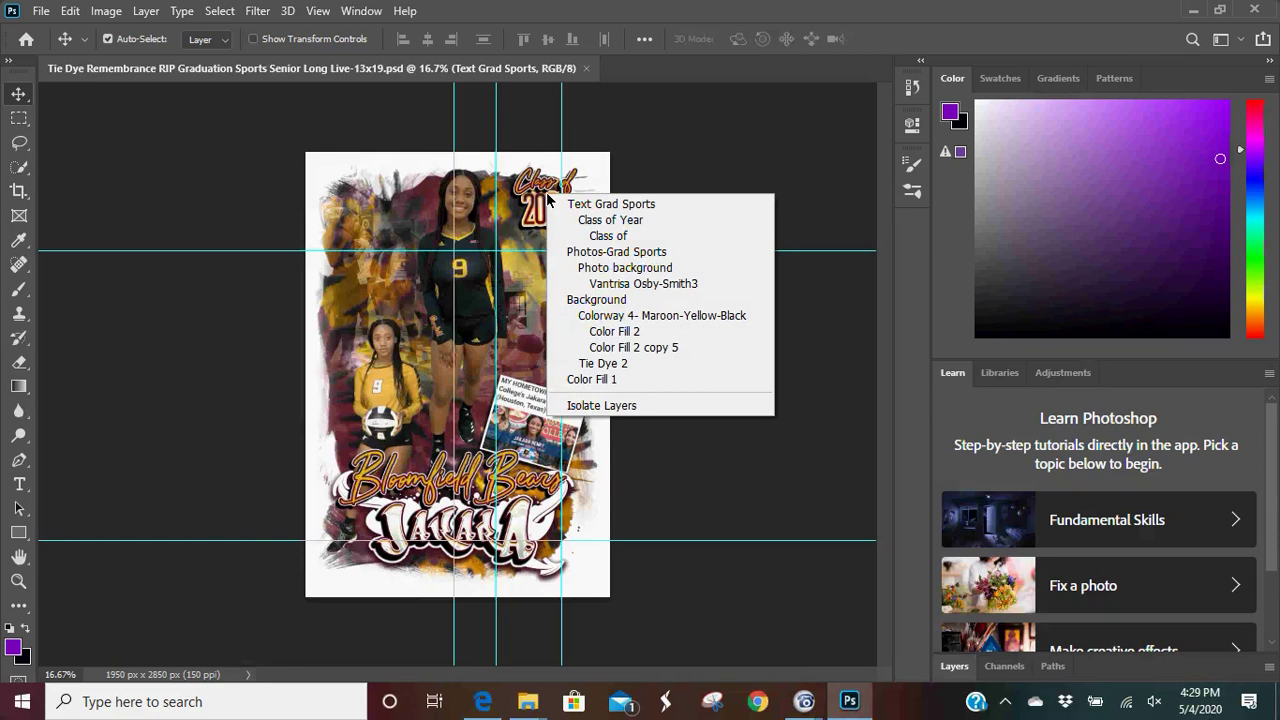
click(624, 236)
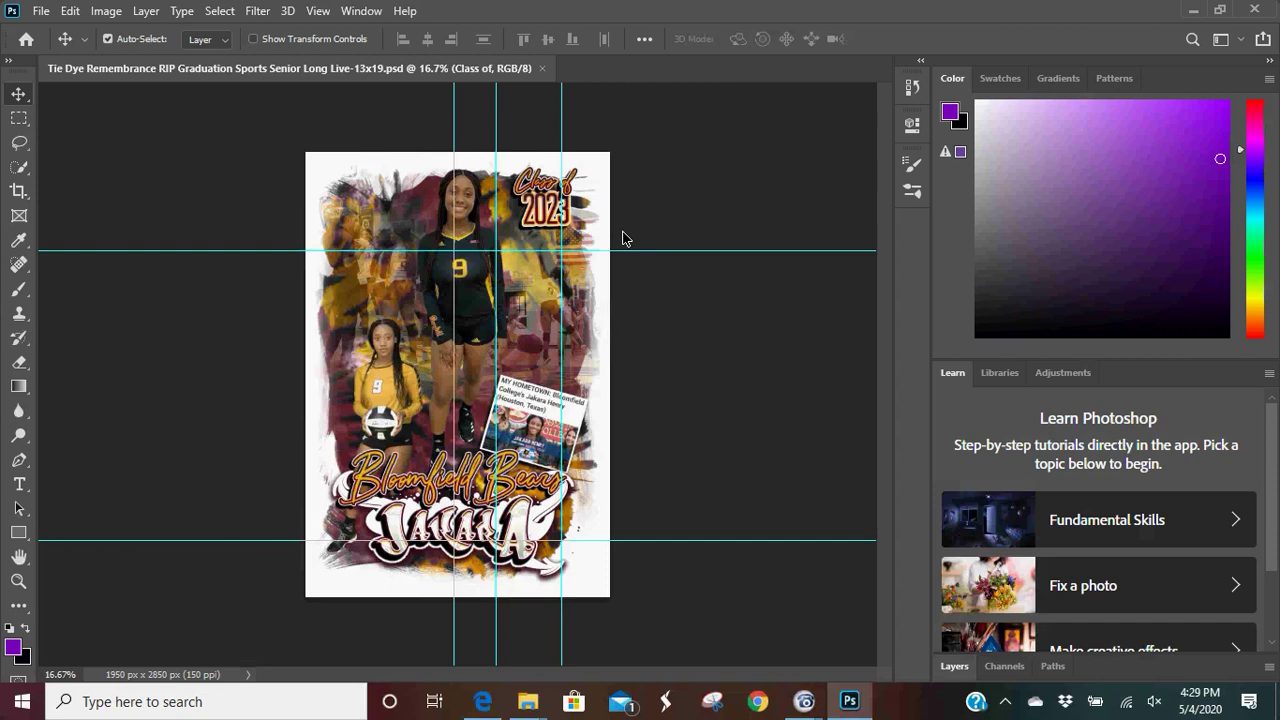
- Change the Photoshop workspace to Graphic and Web
click(365, 12)
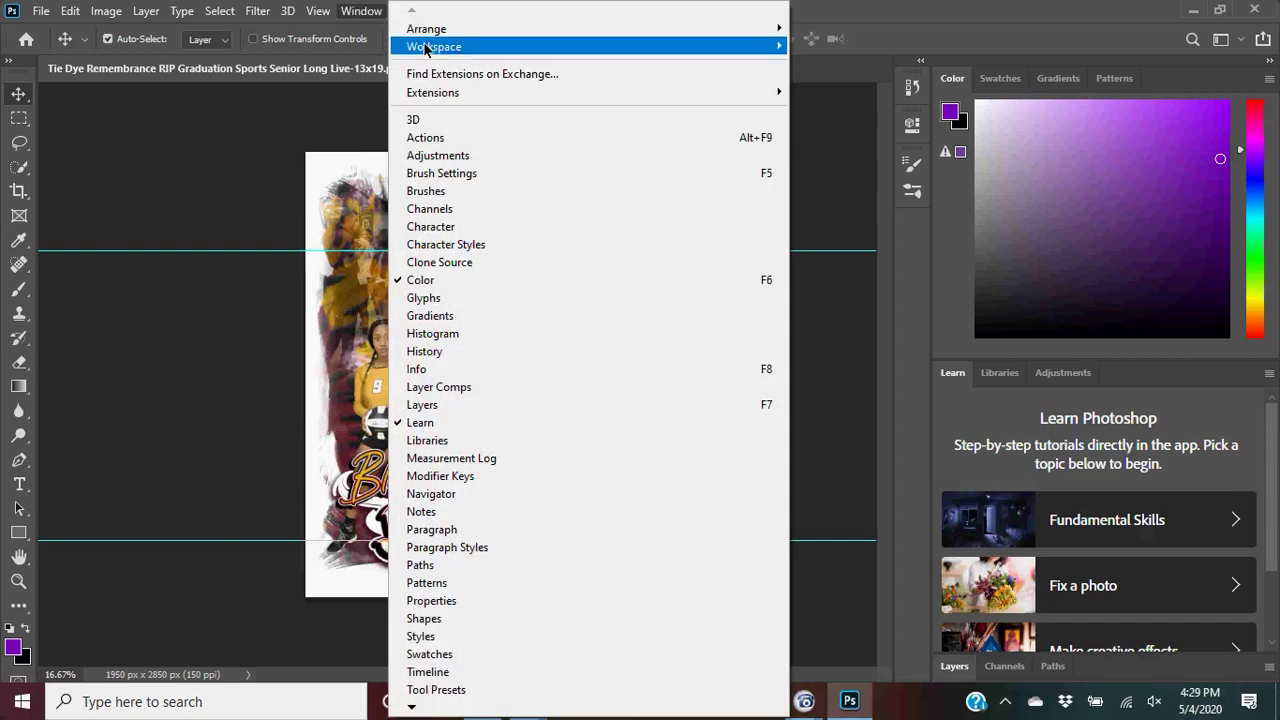
mouse_move(426, 56)
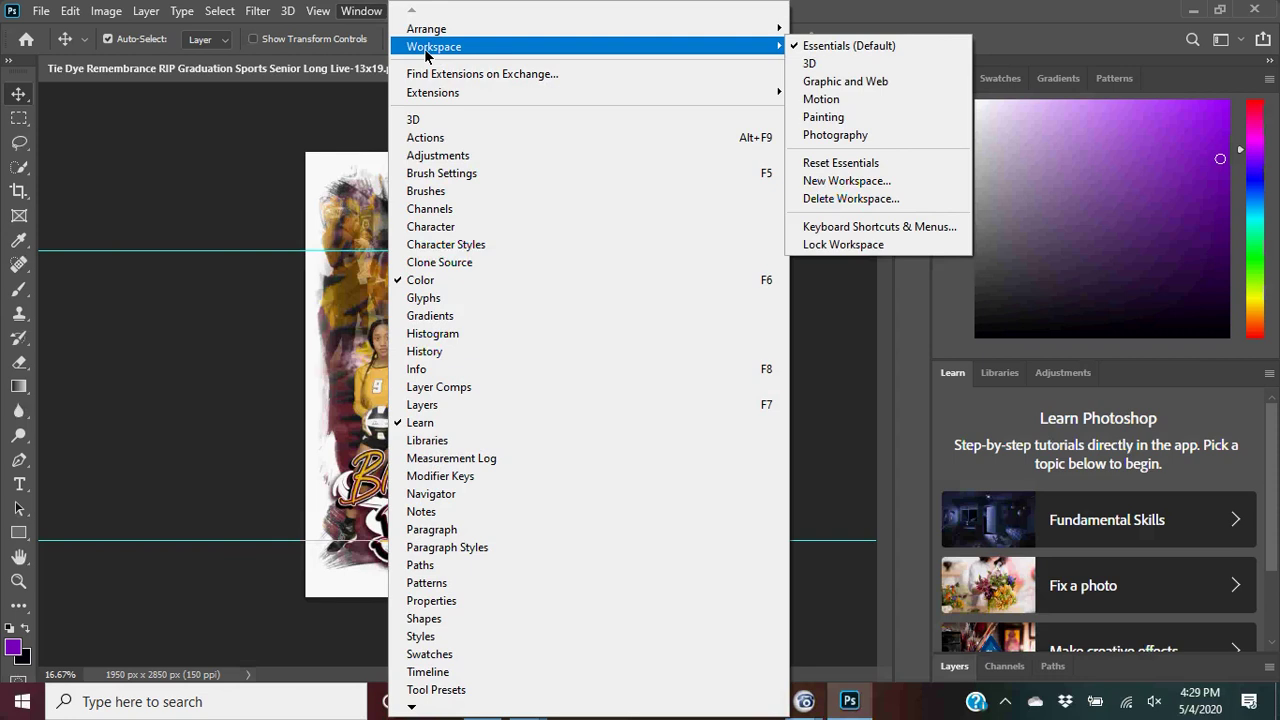
click(824, 85)
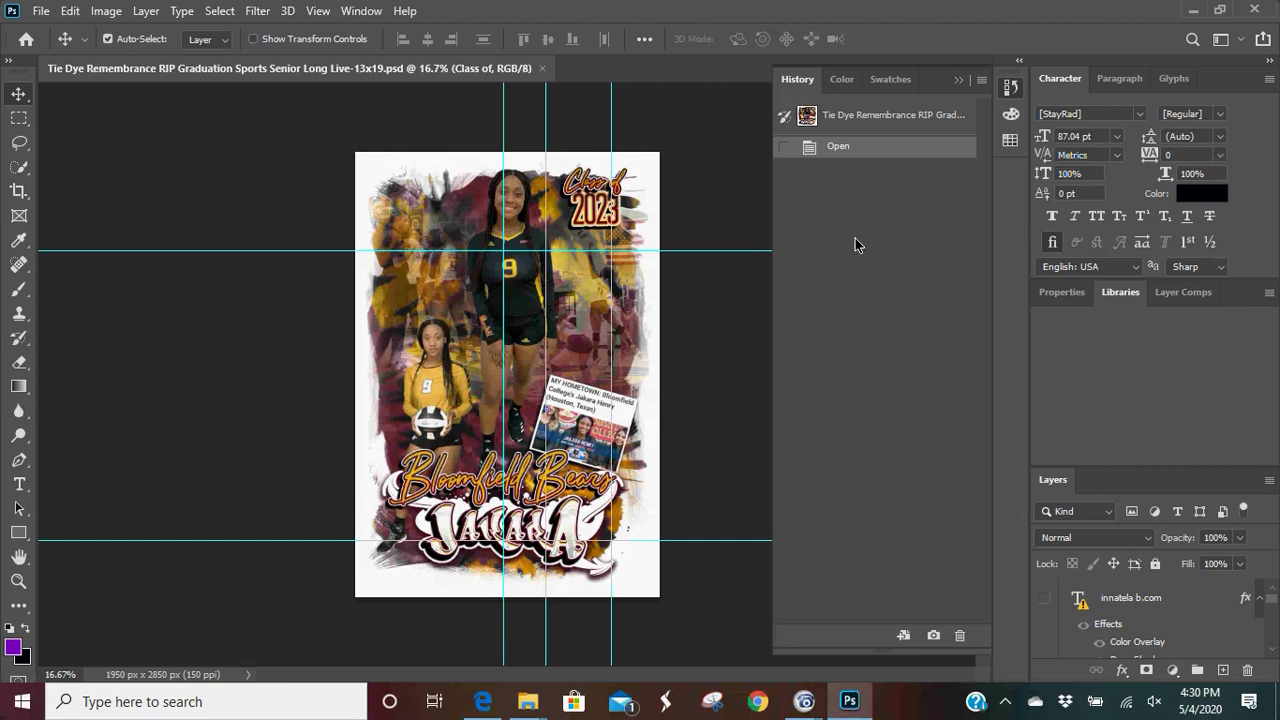
- Move the Properties panel into the collapsed History, Color and Swatches group and expand it from there
click(1058, 481)
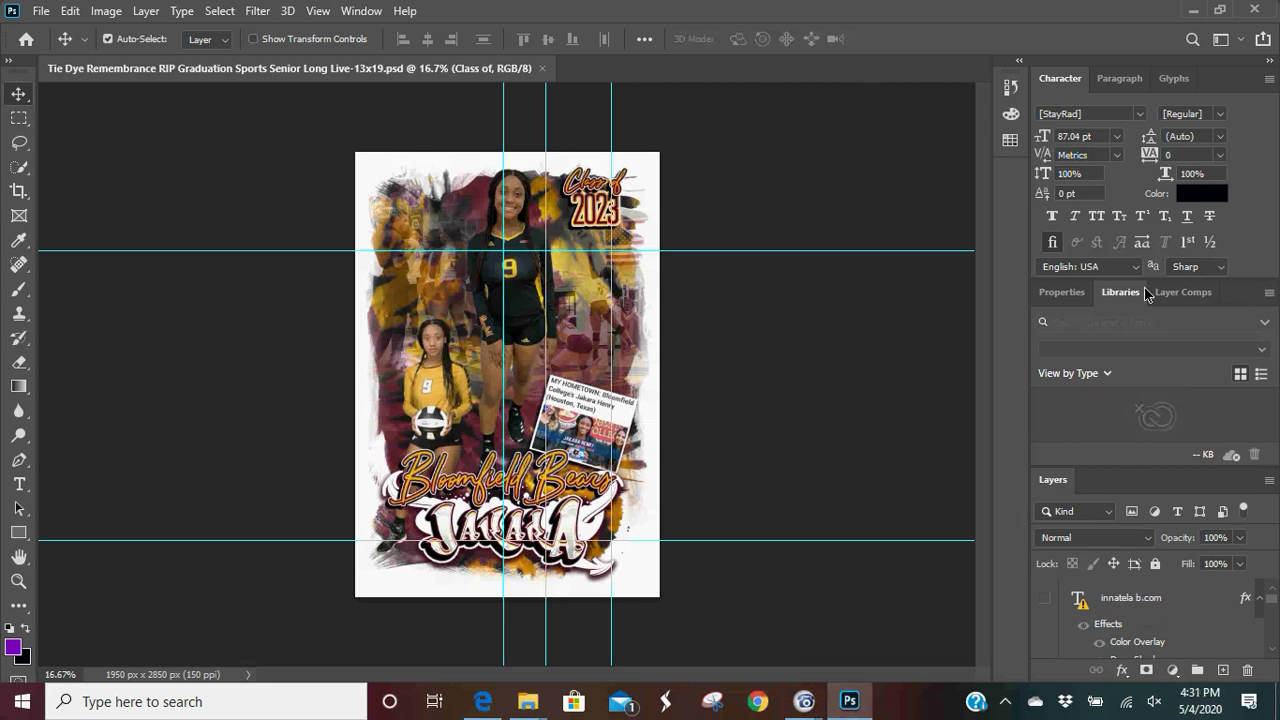
drag(1051, 290, 1160, 82)
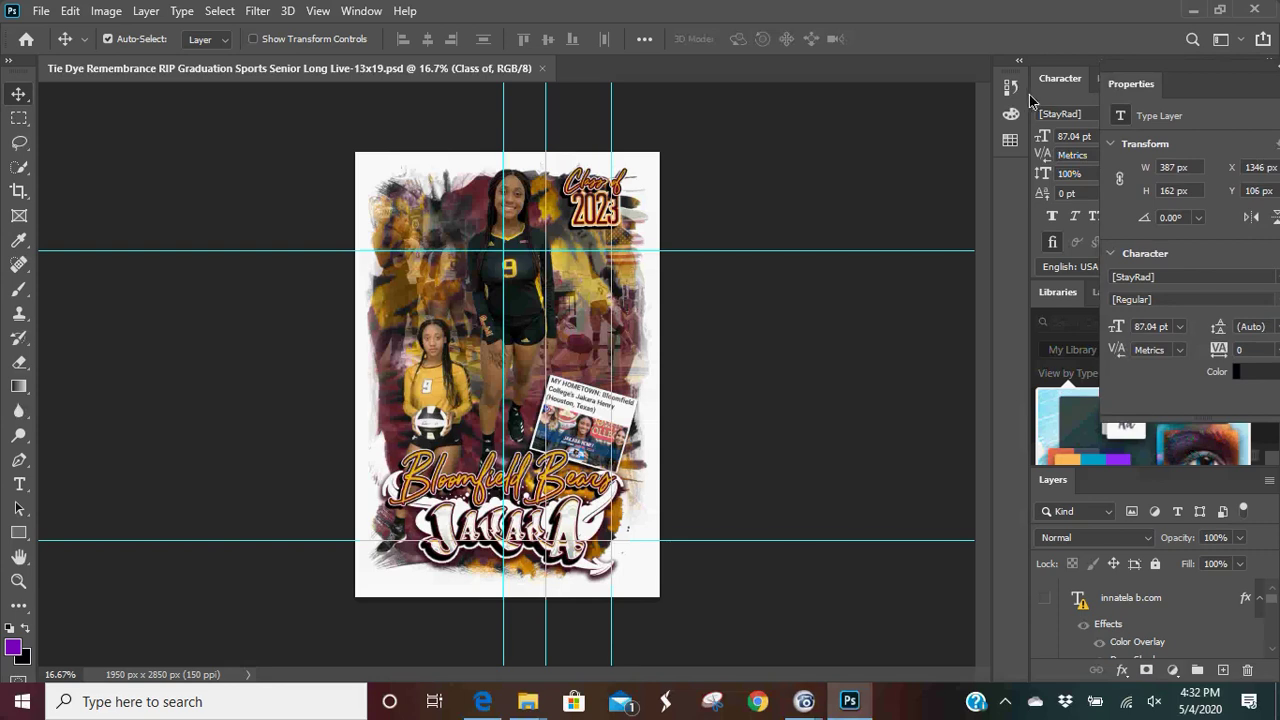
click(995, 99)
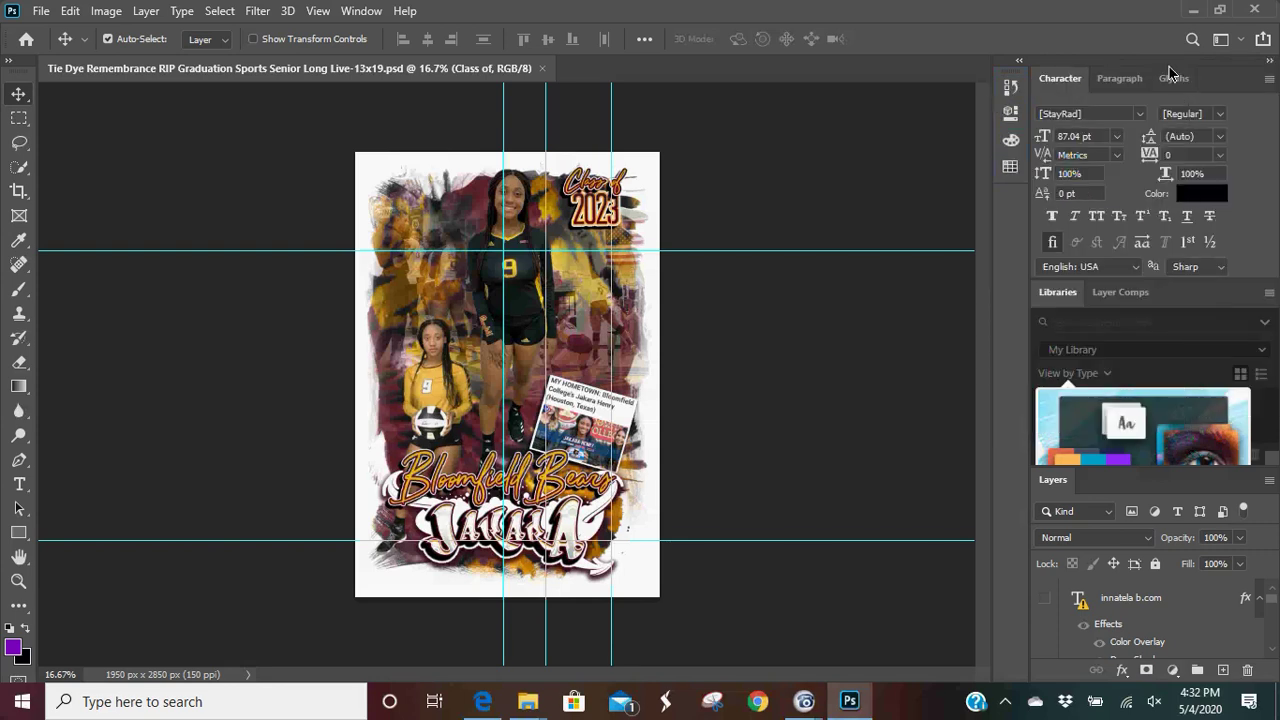
click(1010, 114)
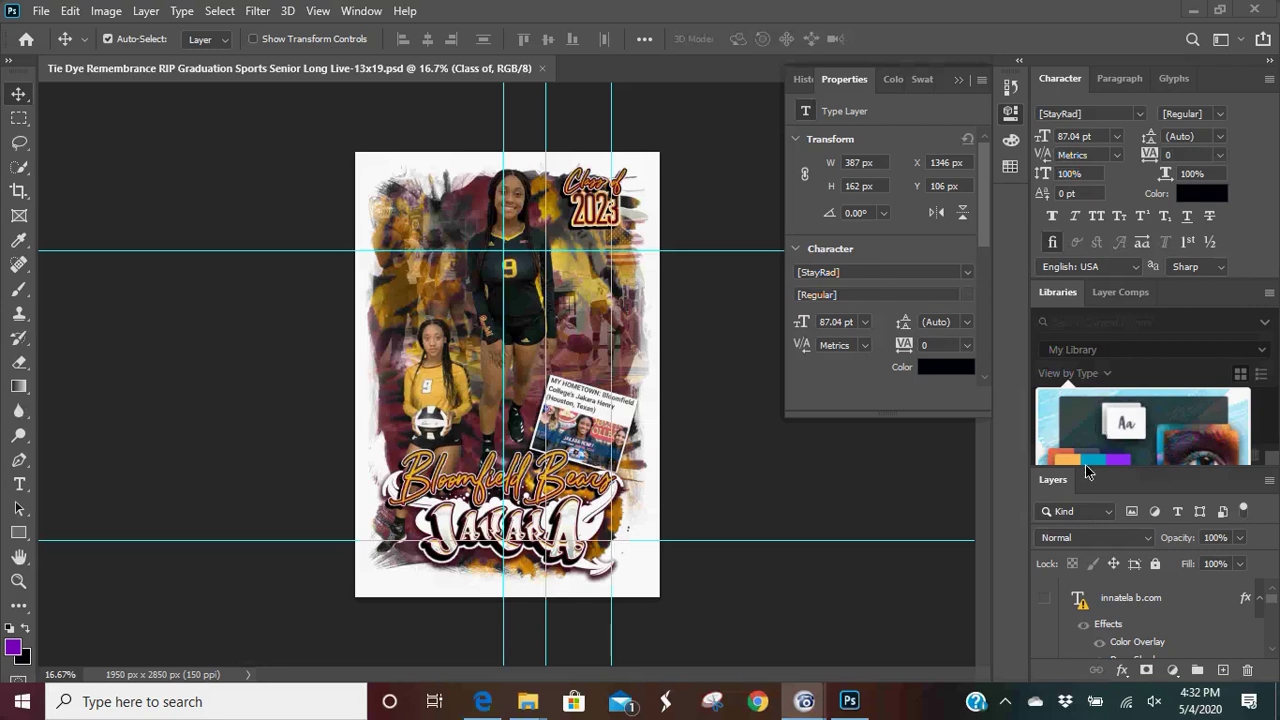
- Dock the Layers panel as a full-height column beside the Character panel, and close the Libraries and Layer Comps group
drag(1059, 489, 1024, 278)
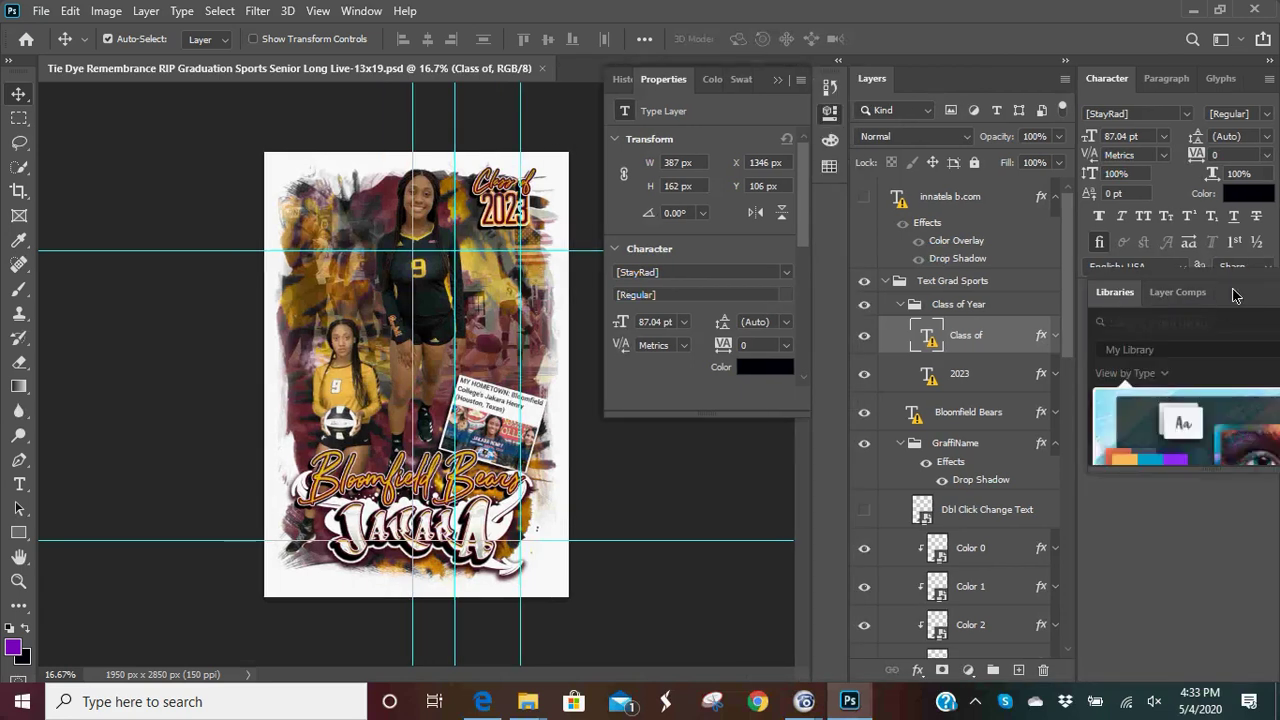
right_click(1120, 297)
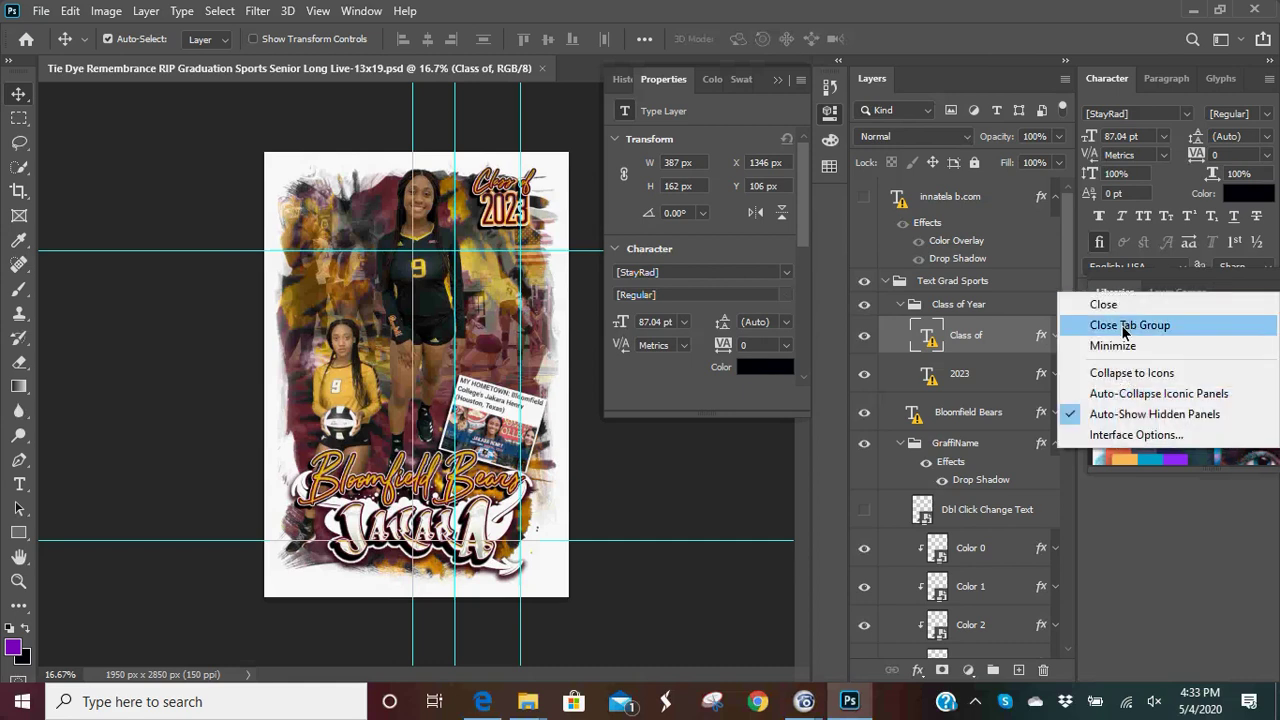
click(1124, 328)
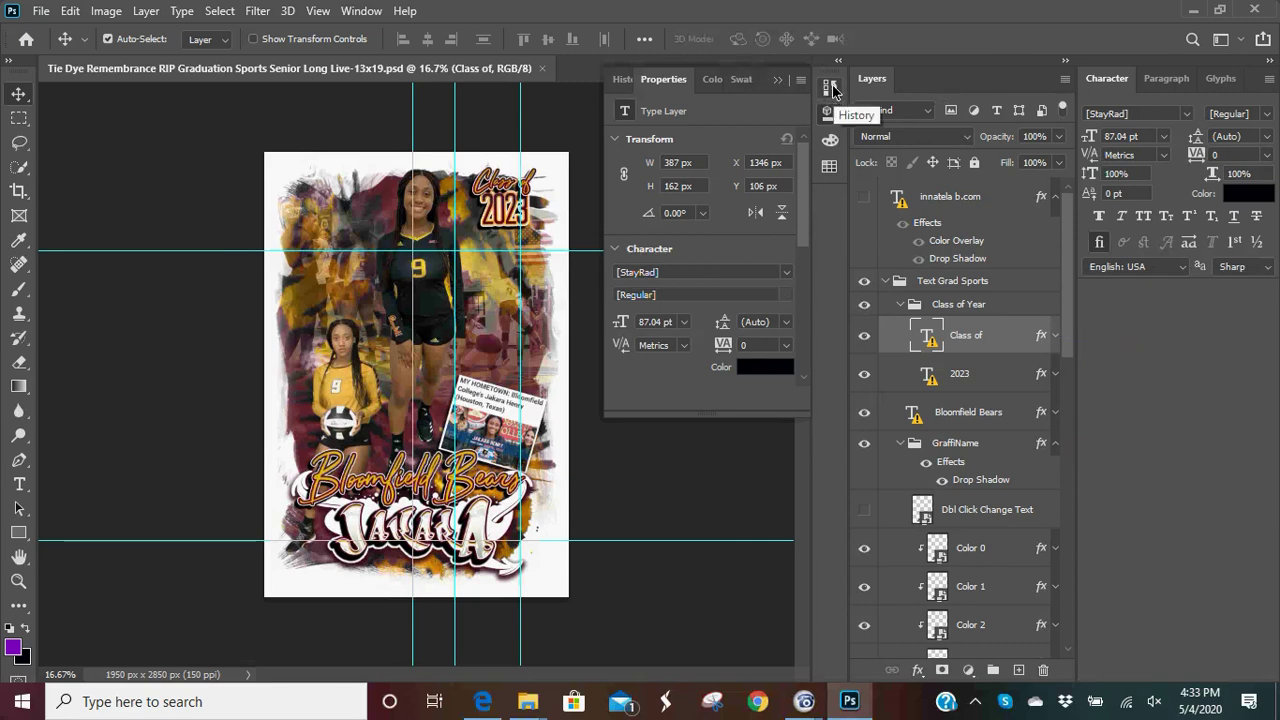
click(829, 167)
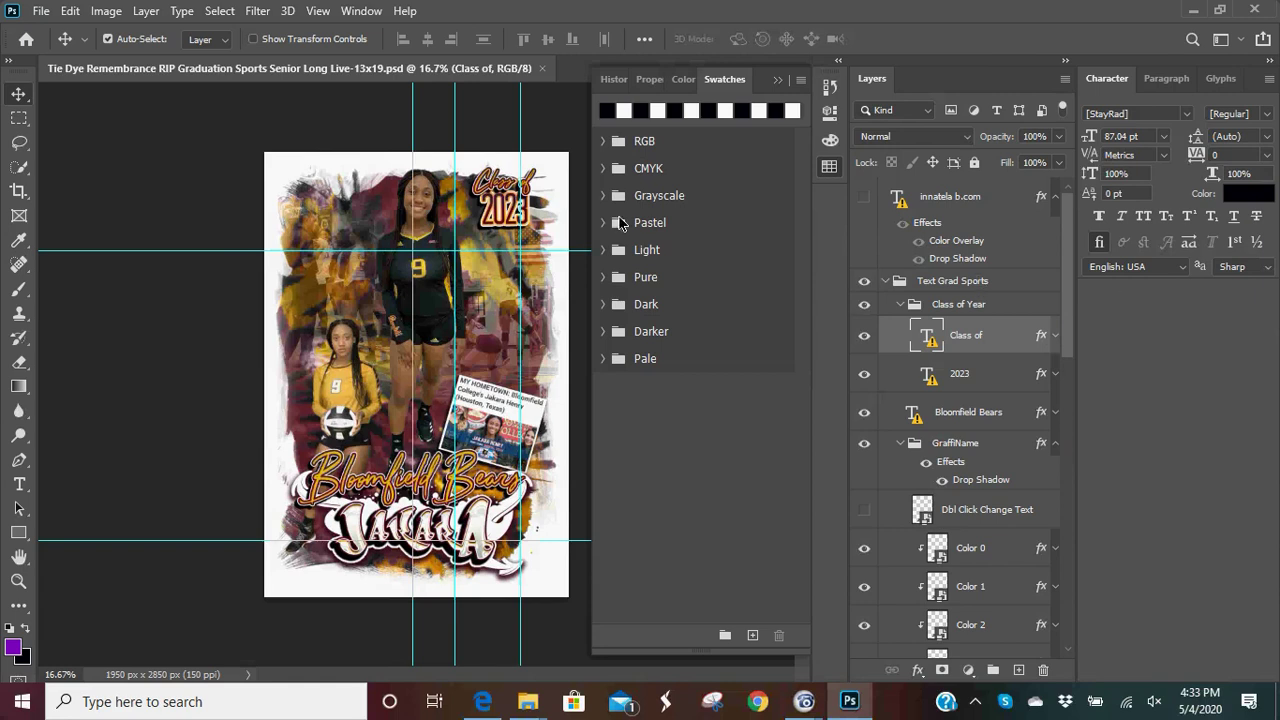
click(828, 170)
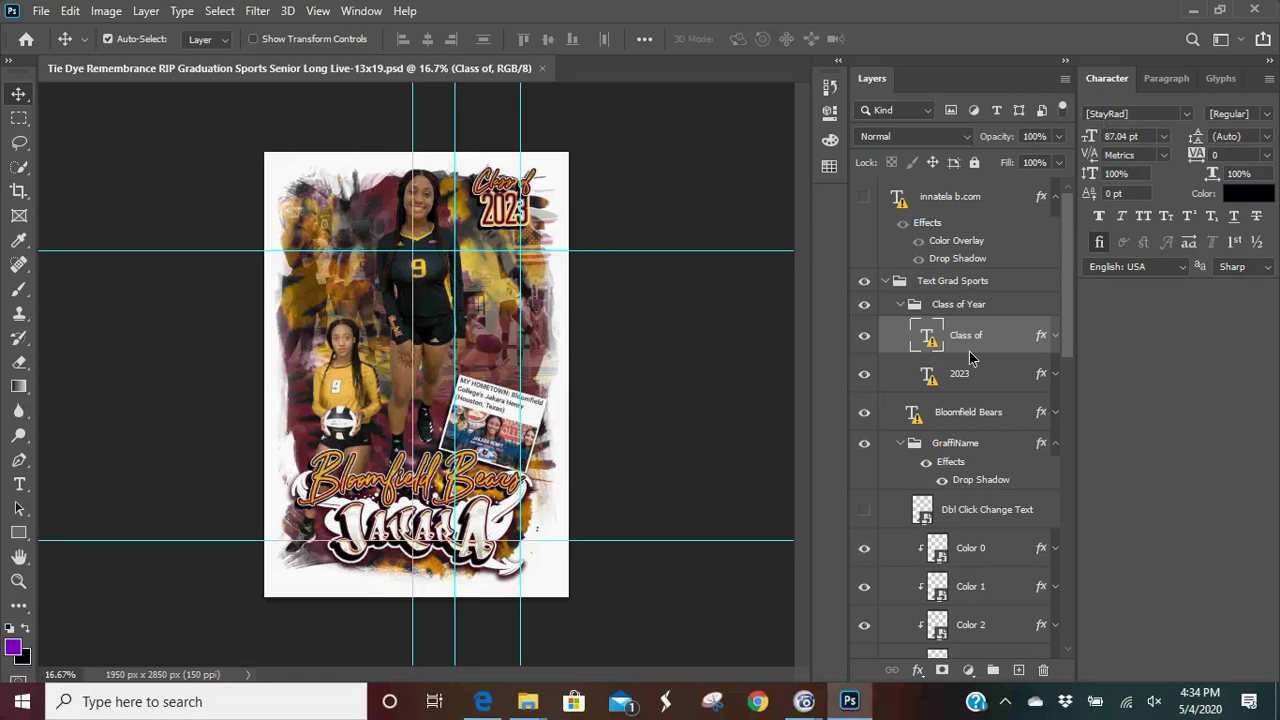
- Switch to Microsoft Edge and search Google for "stay rad fonnt"
mouse_move(483, 701)
click(481, 616)
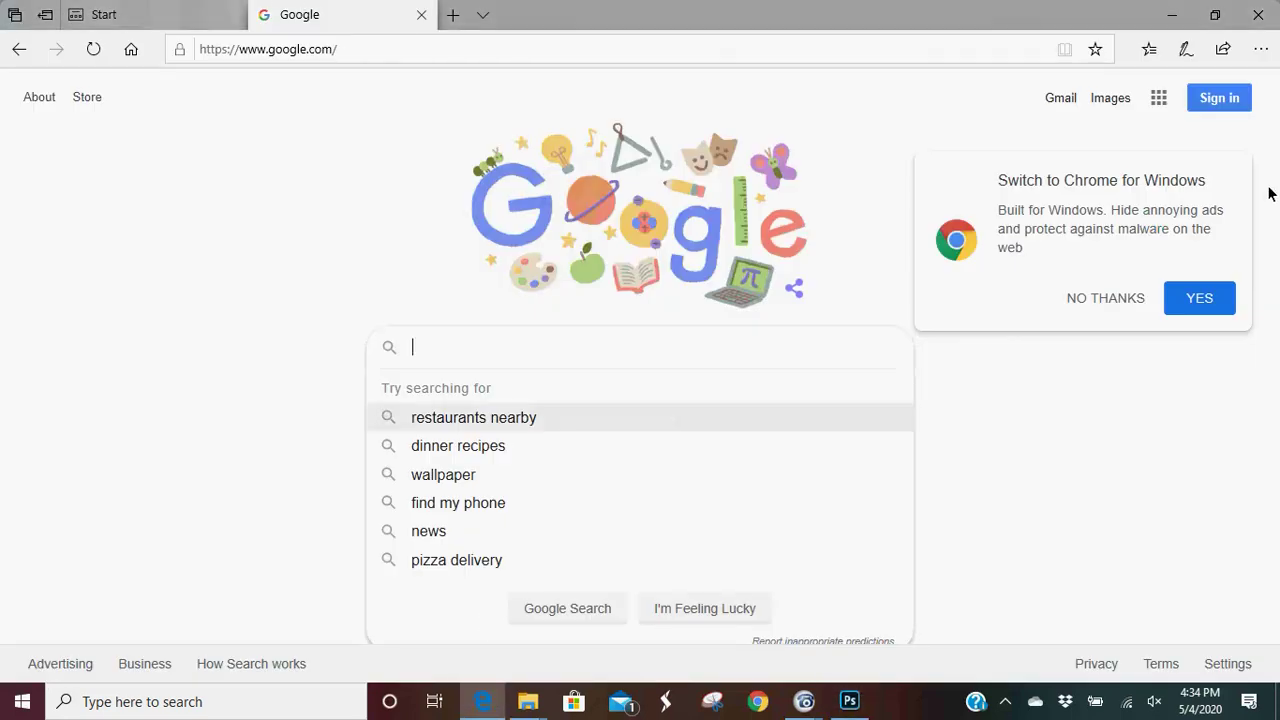
click(563, 352)
text(rad)
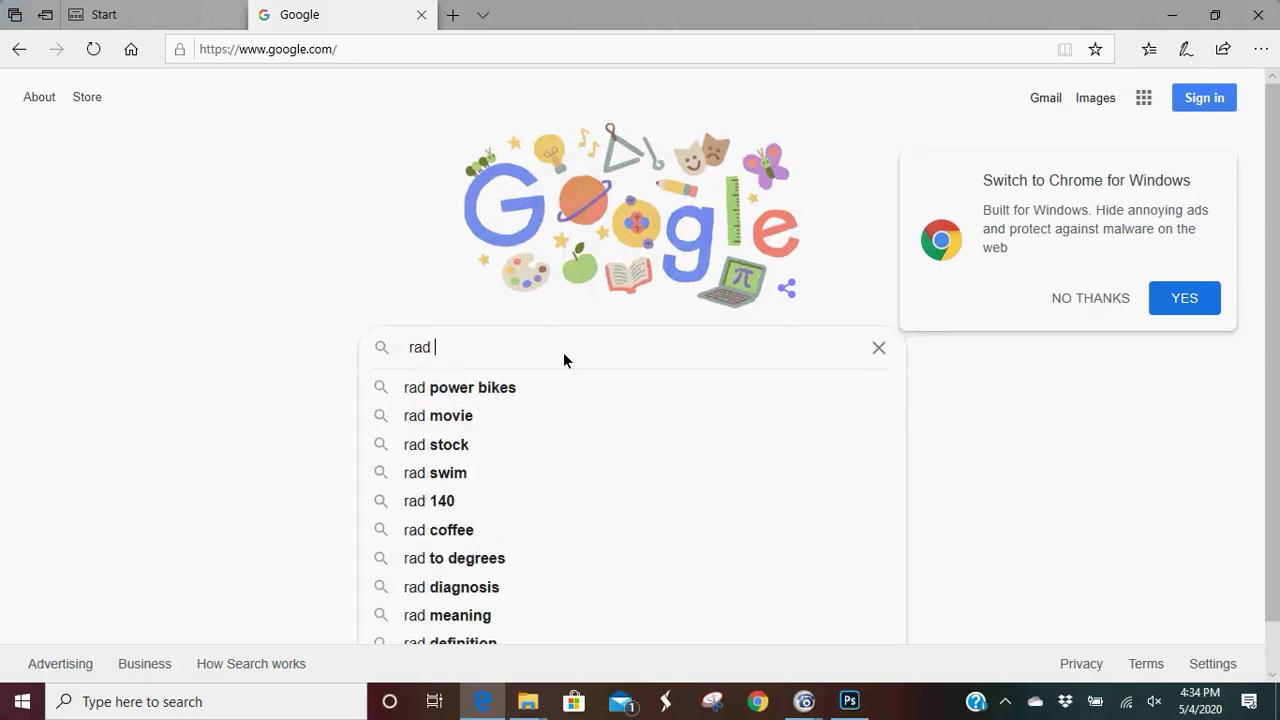
key(BackSpace)
key(BackSpace)
key(BackSpace)
key(BackSpace)
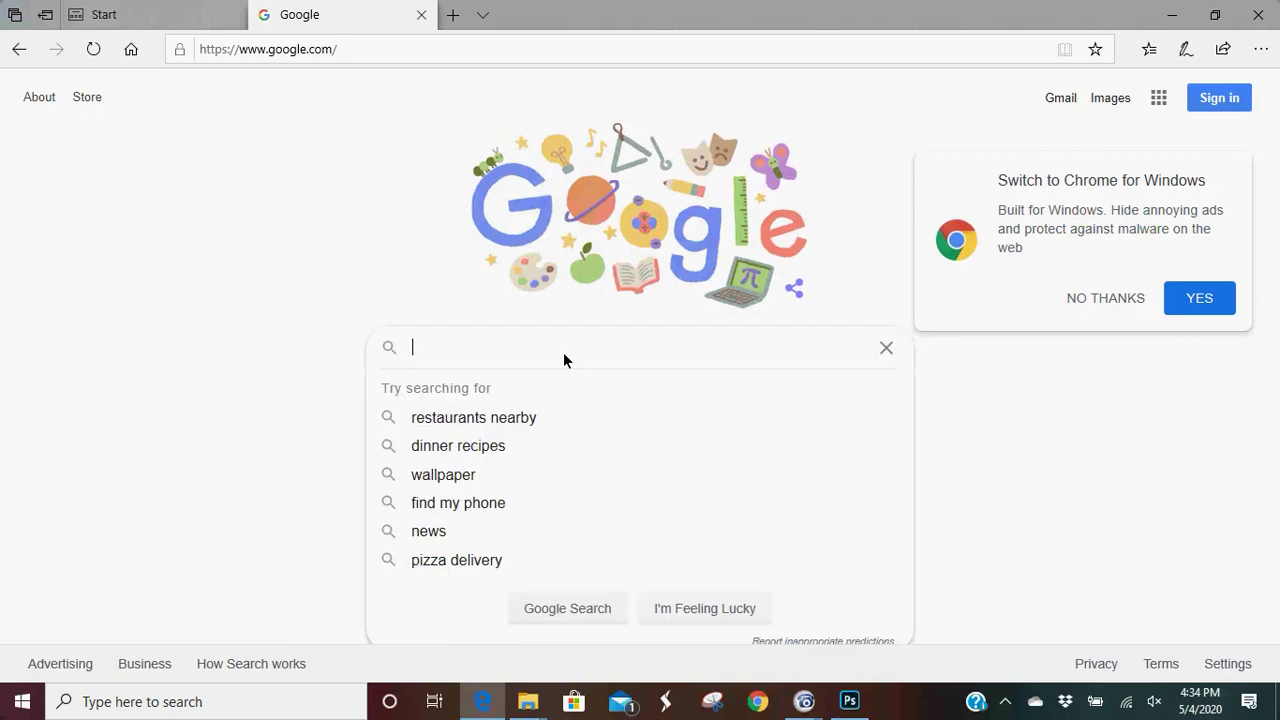
text(stay)
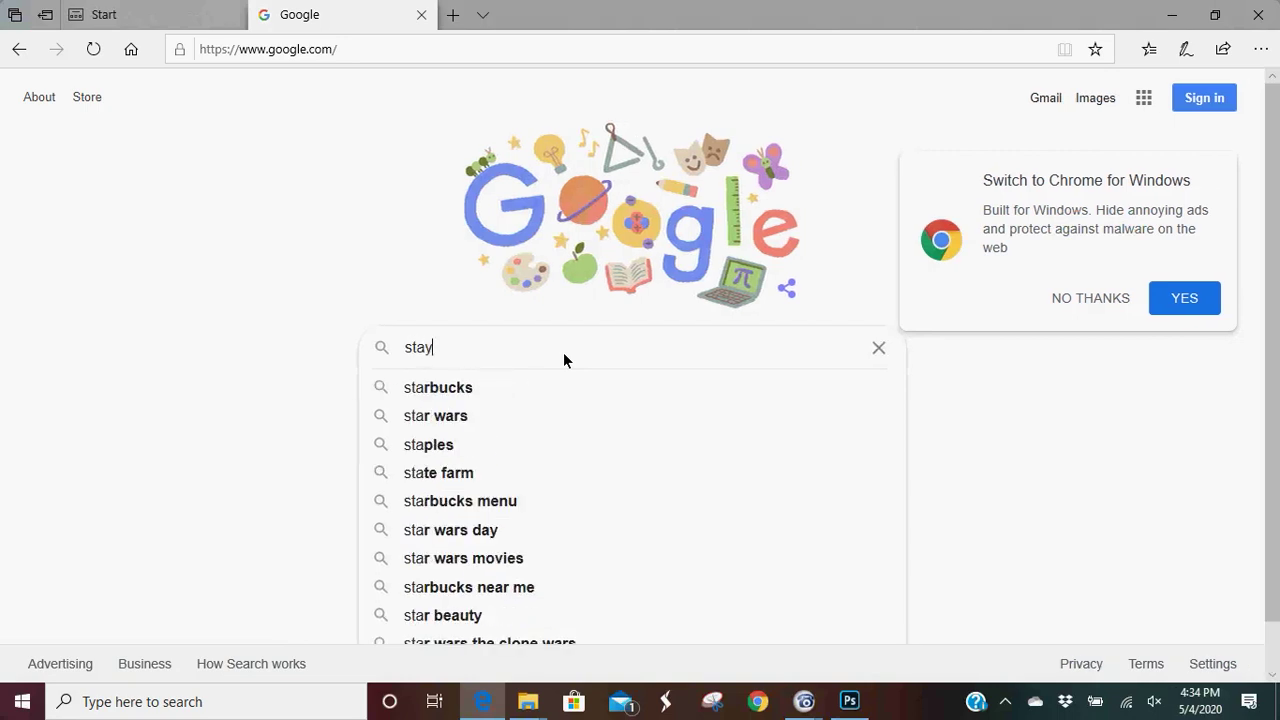
text( rad )
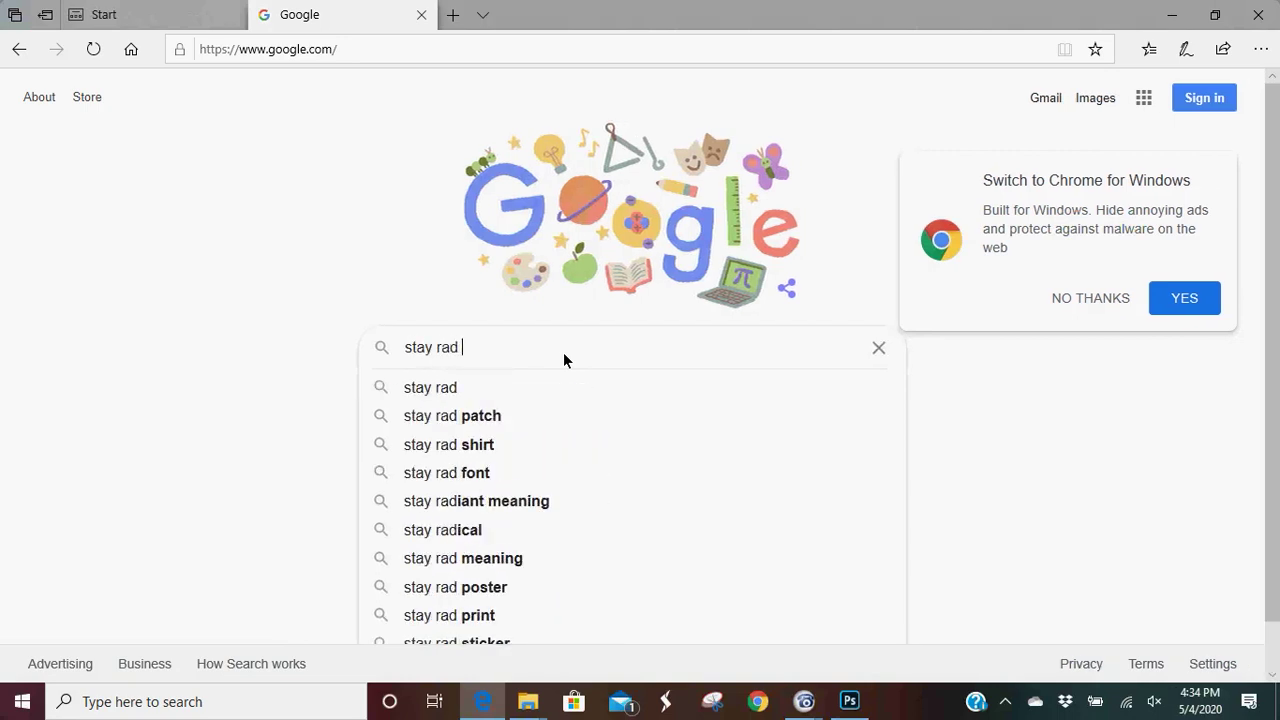
text(fonnt)
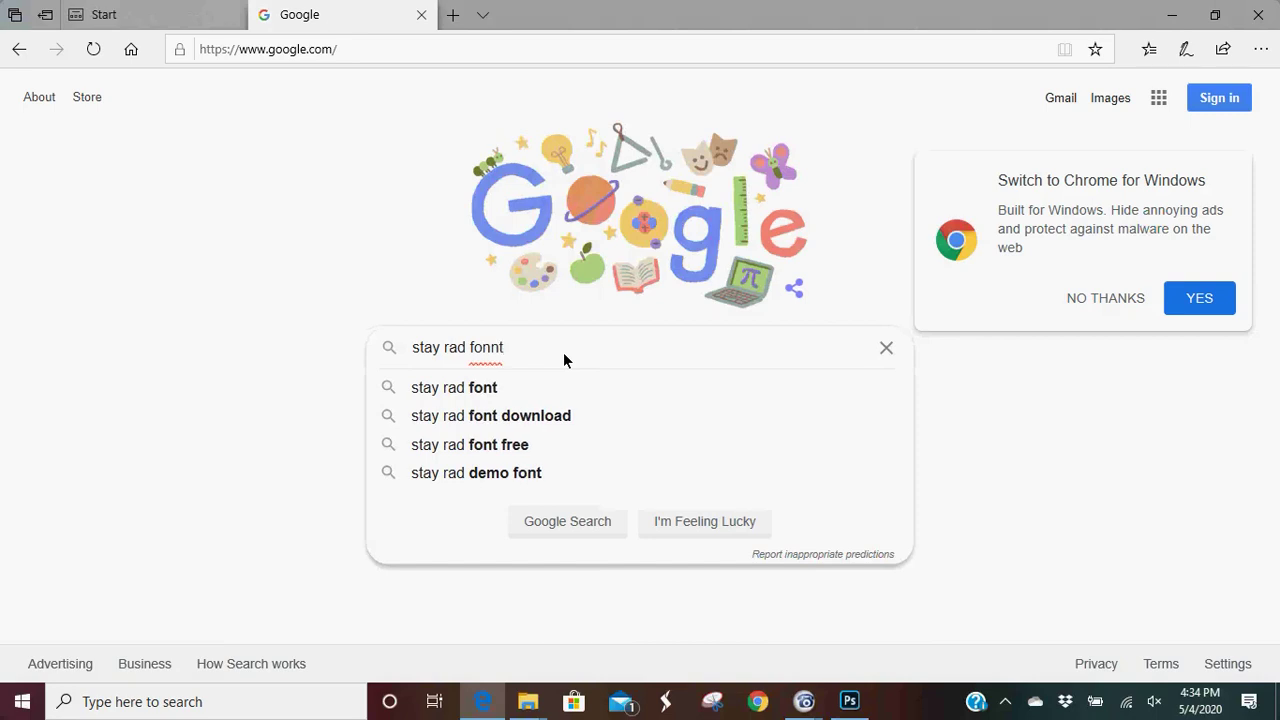
key(Return)
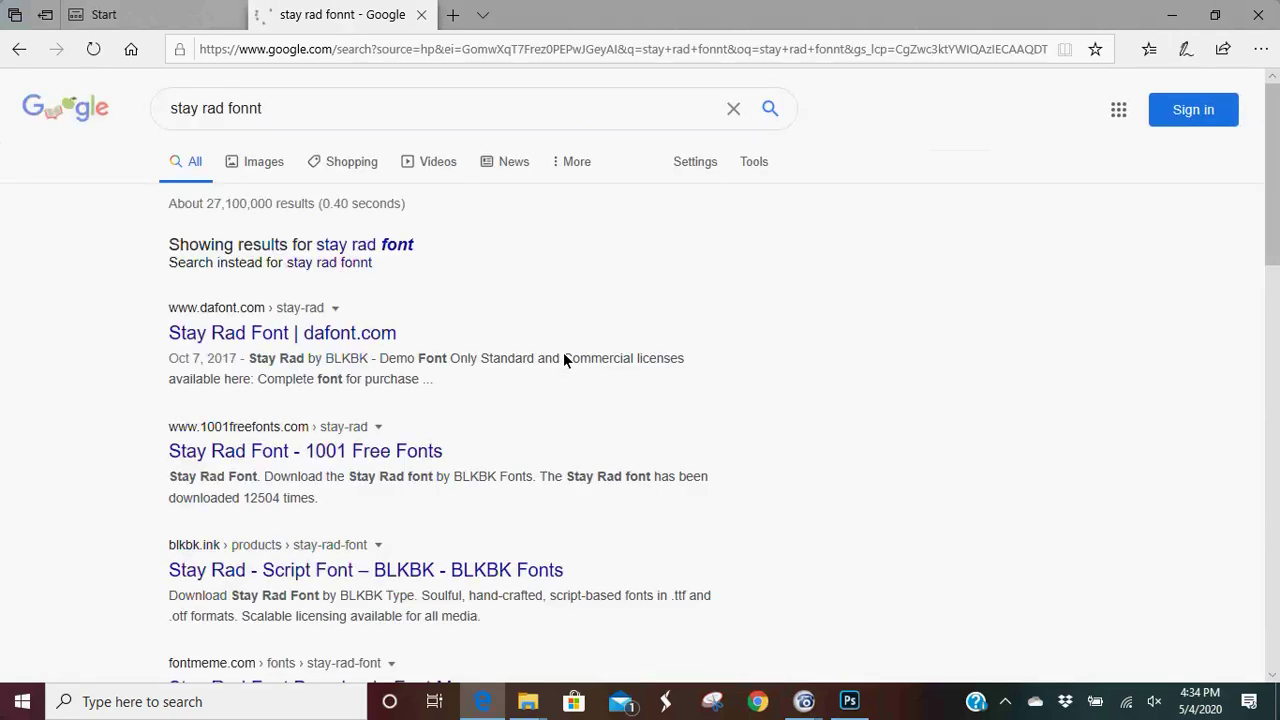
- Open the Stay Rad font page on dafont.com, download stay_rad.zip and open the archive
click(288, 341)
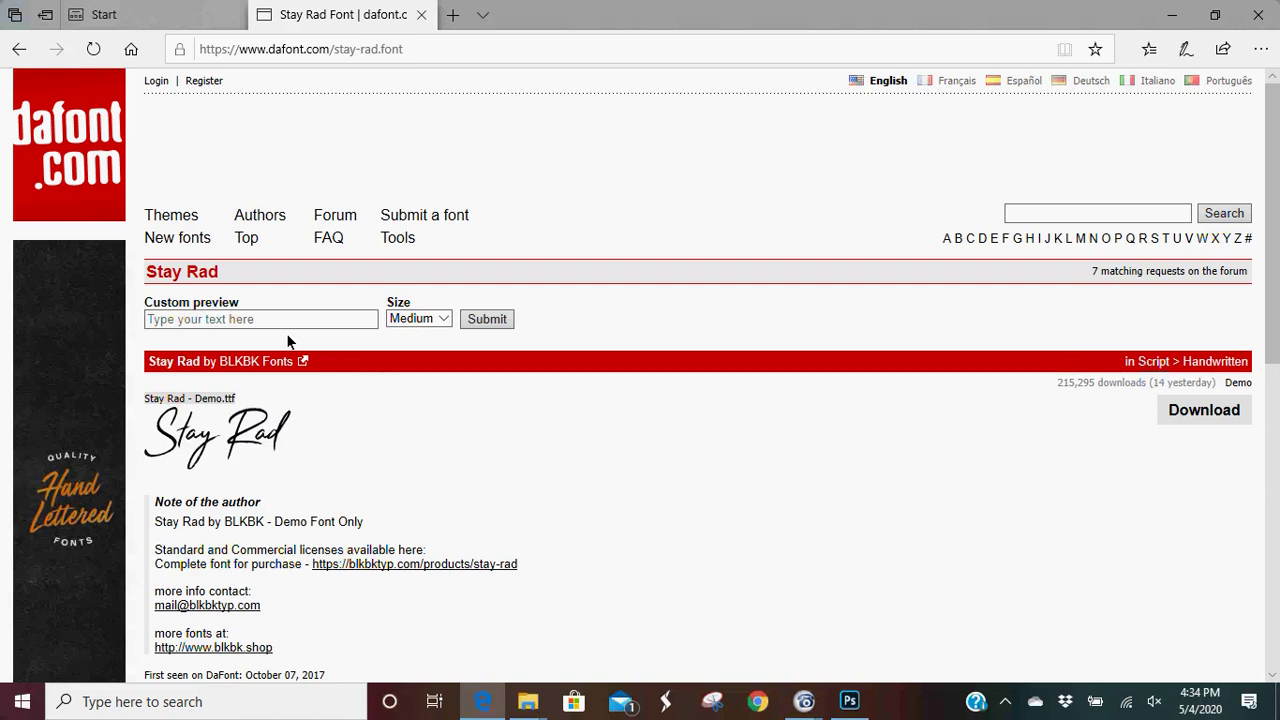
click(1218, 410)
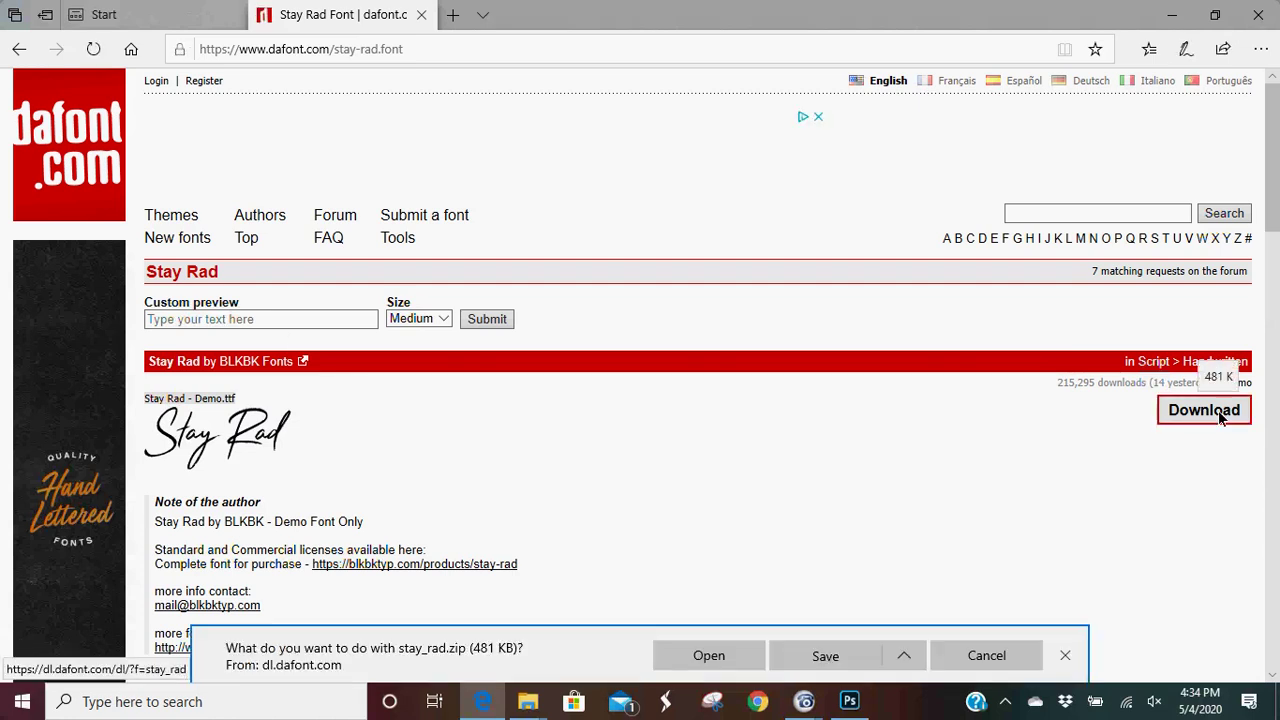
click(714, 655)
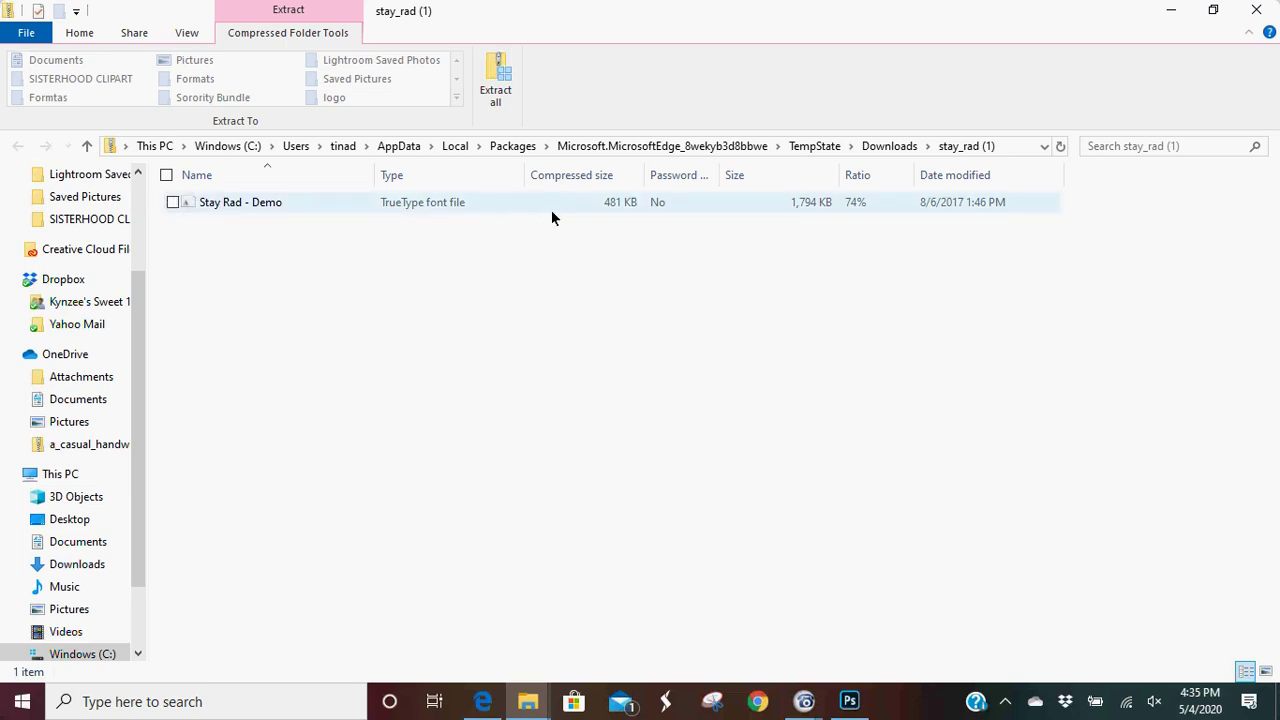
- Open the Stay Rad - Demo TrueType font file from the archive and install it
click(224, 199)
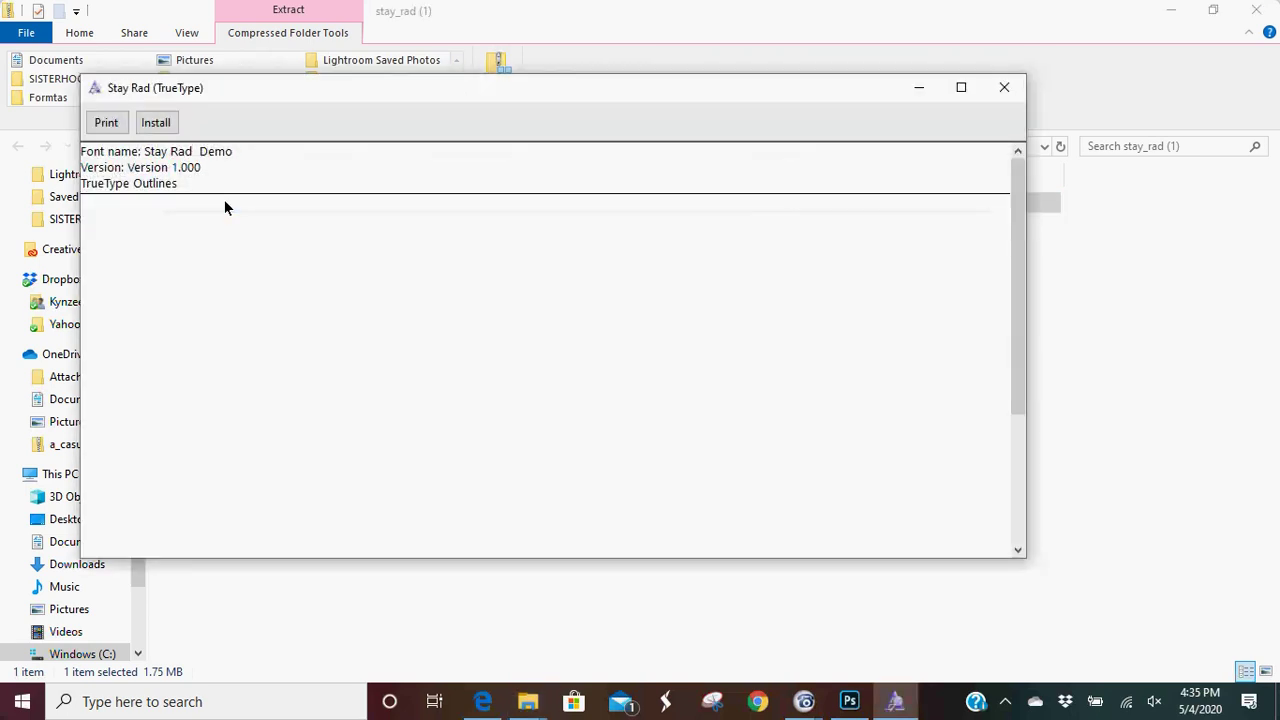
click(156, 124)
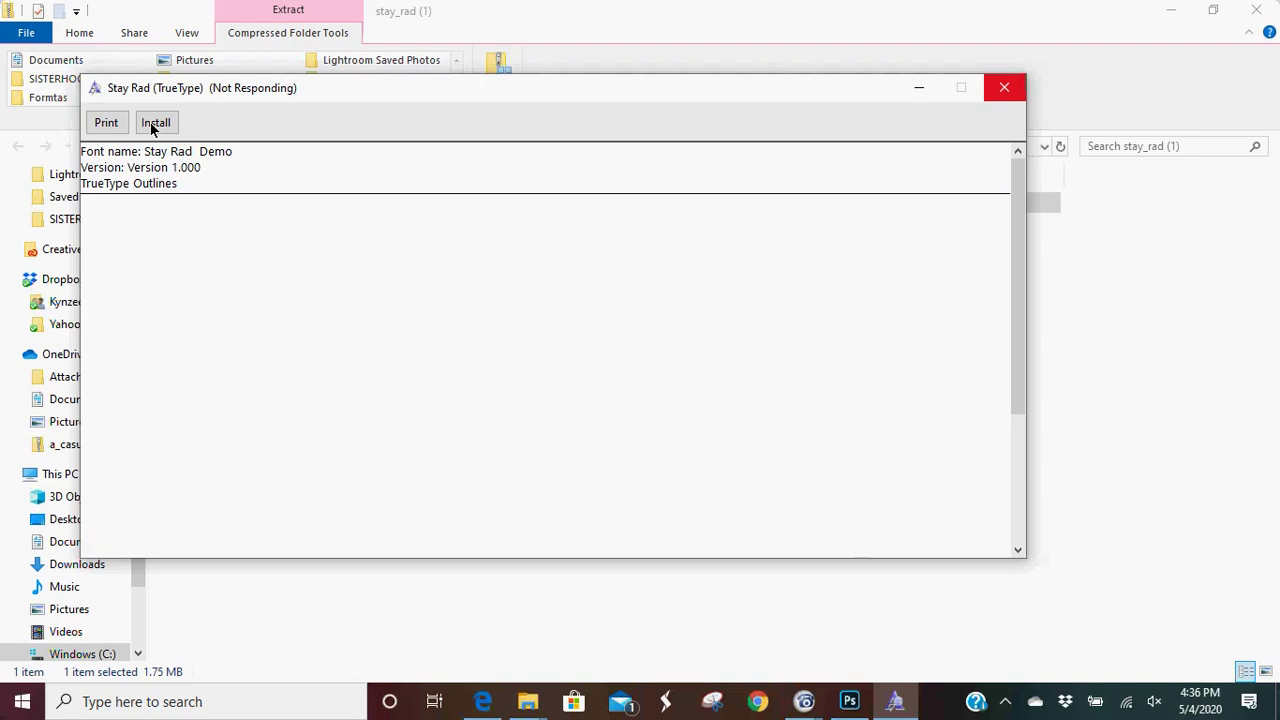
click(155, 122)
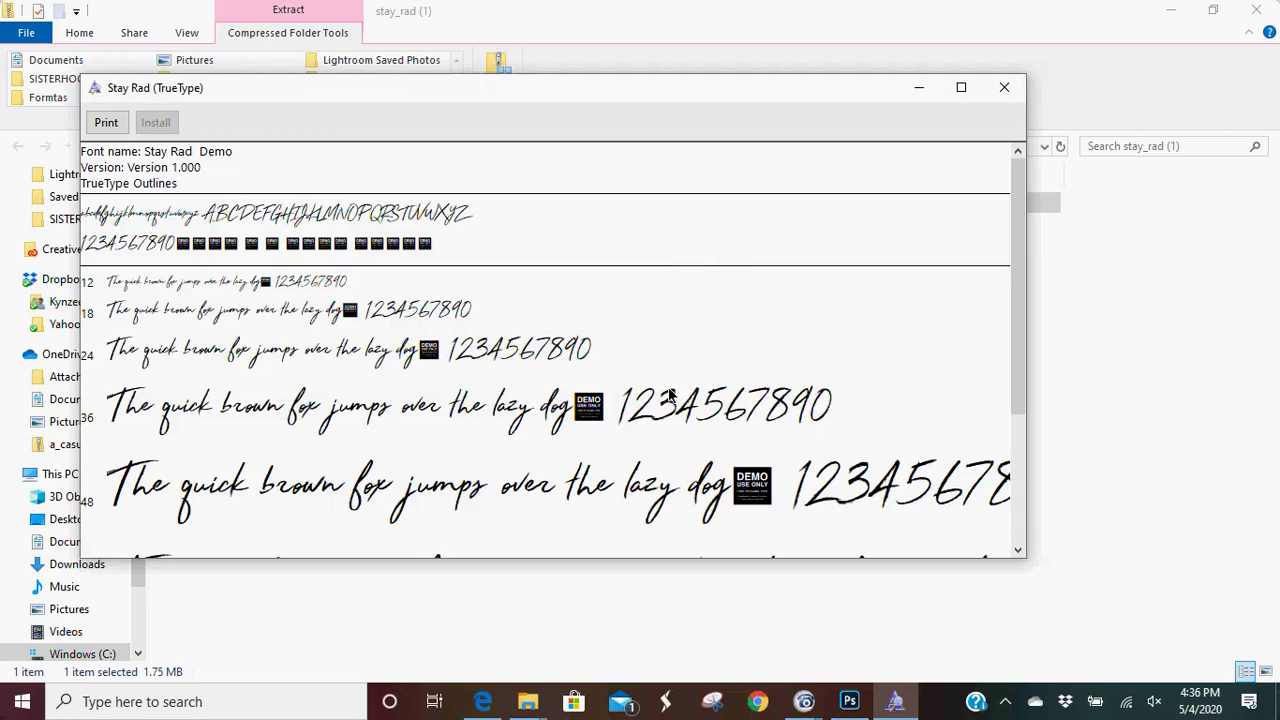
- Switch back to Photoshop and open the Class of layer's text for editing, accepting the layout change
click(852, 703)
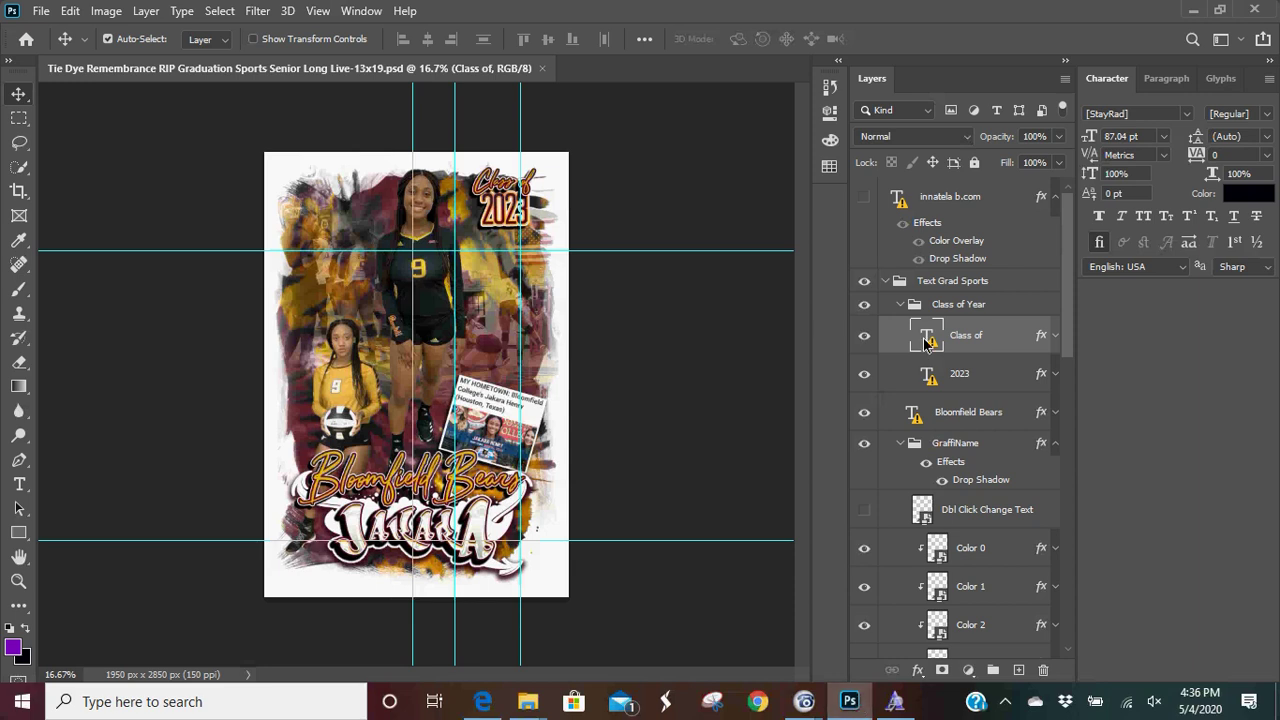
mouse_move(927, 342)
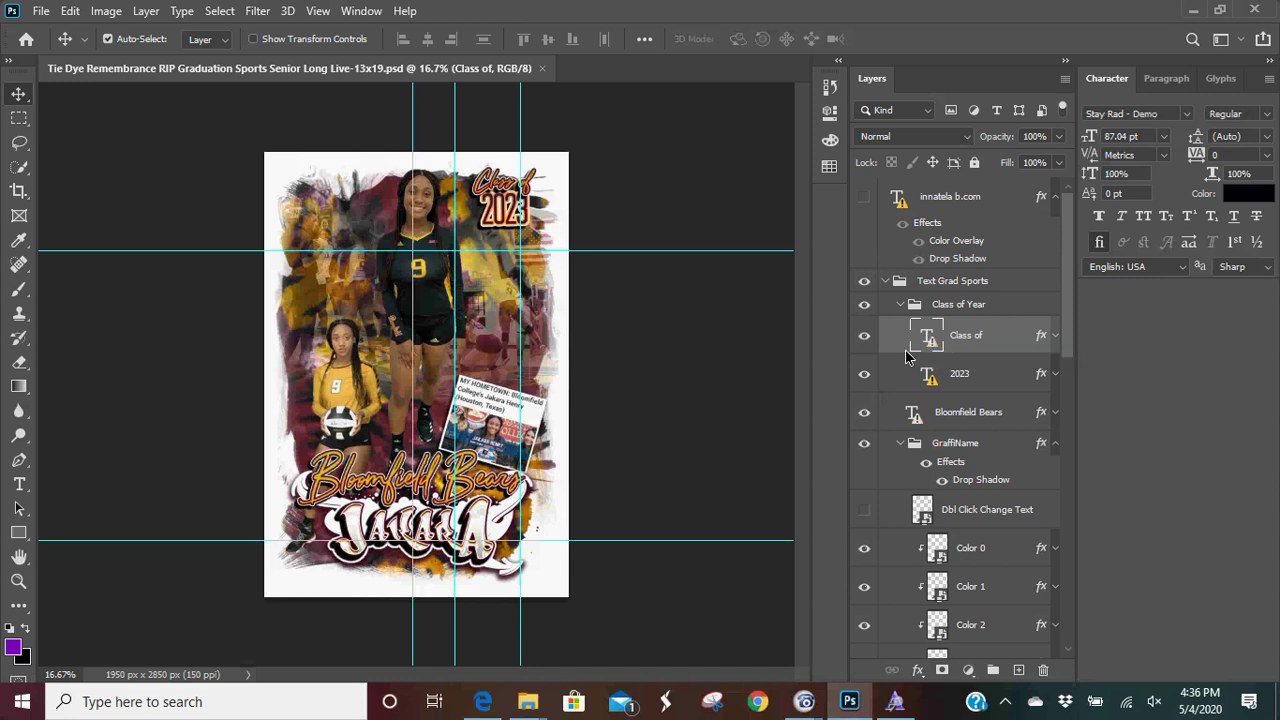
double_click(912, 350)
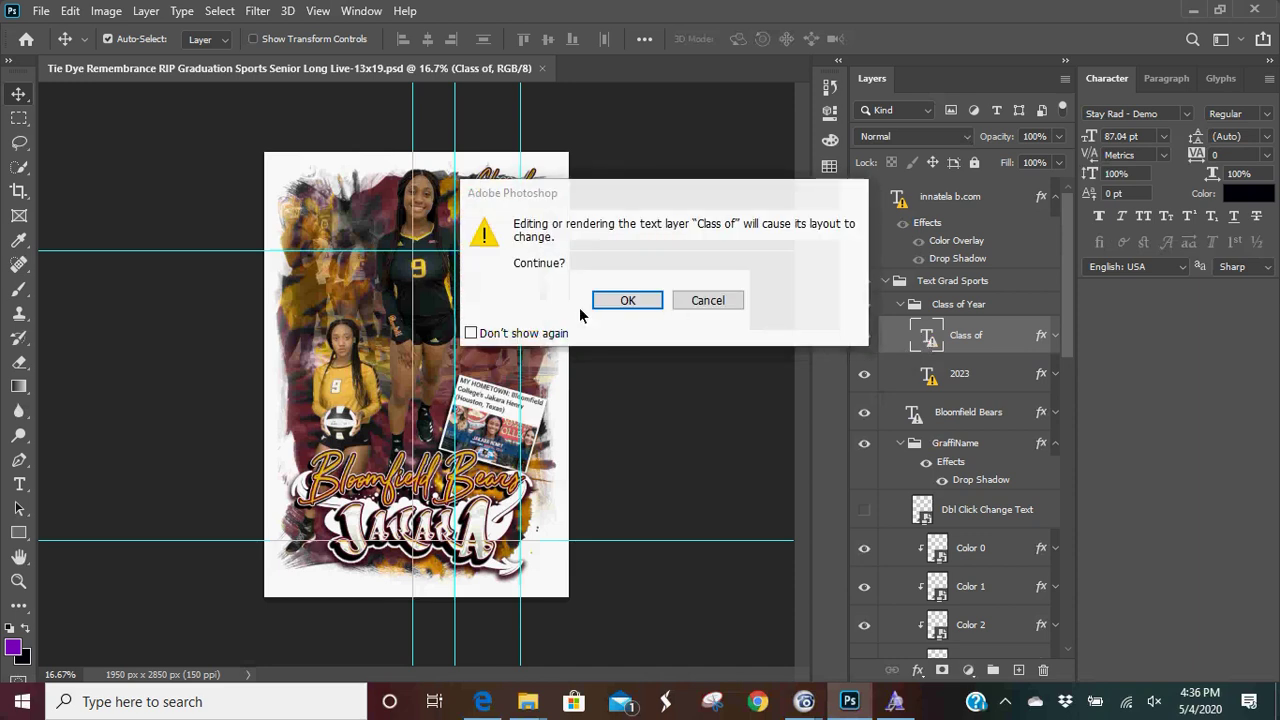
click(647, 308)
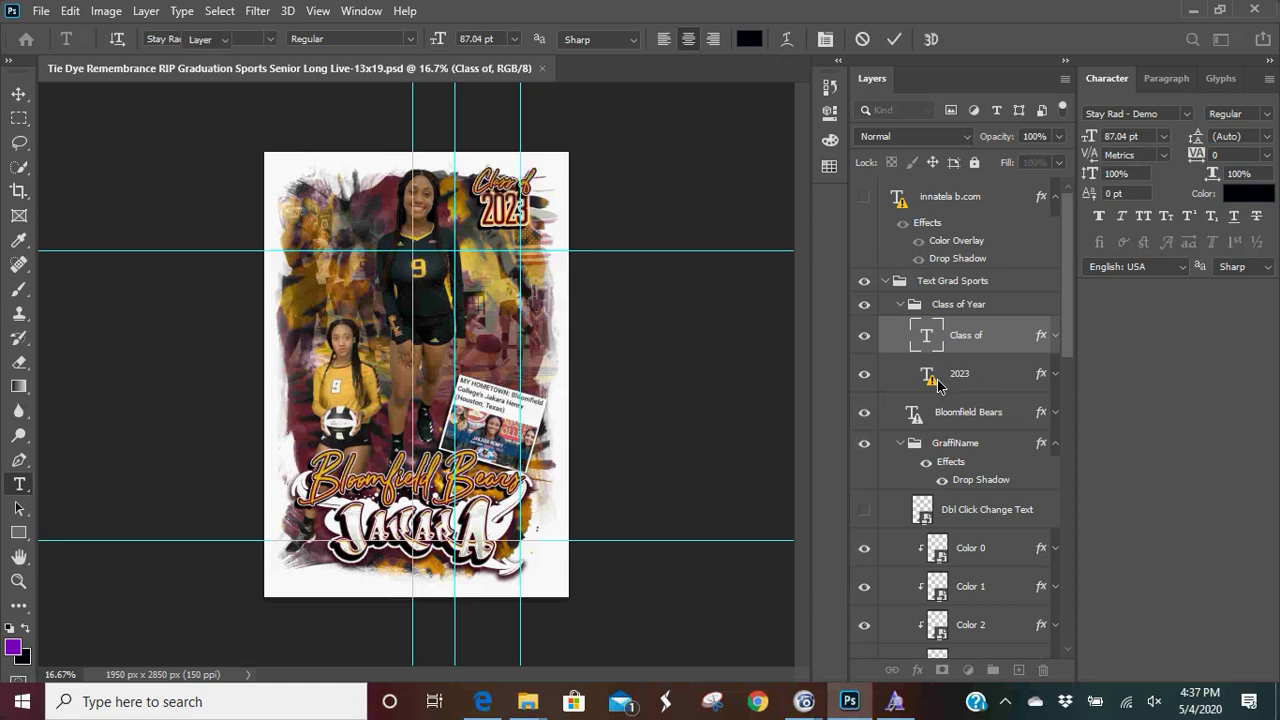
- Select the 2023 text layer, cancel its Layer Style dialog, and select its font name in the character settings
click(938, 385)
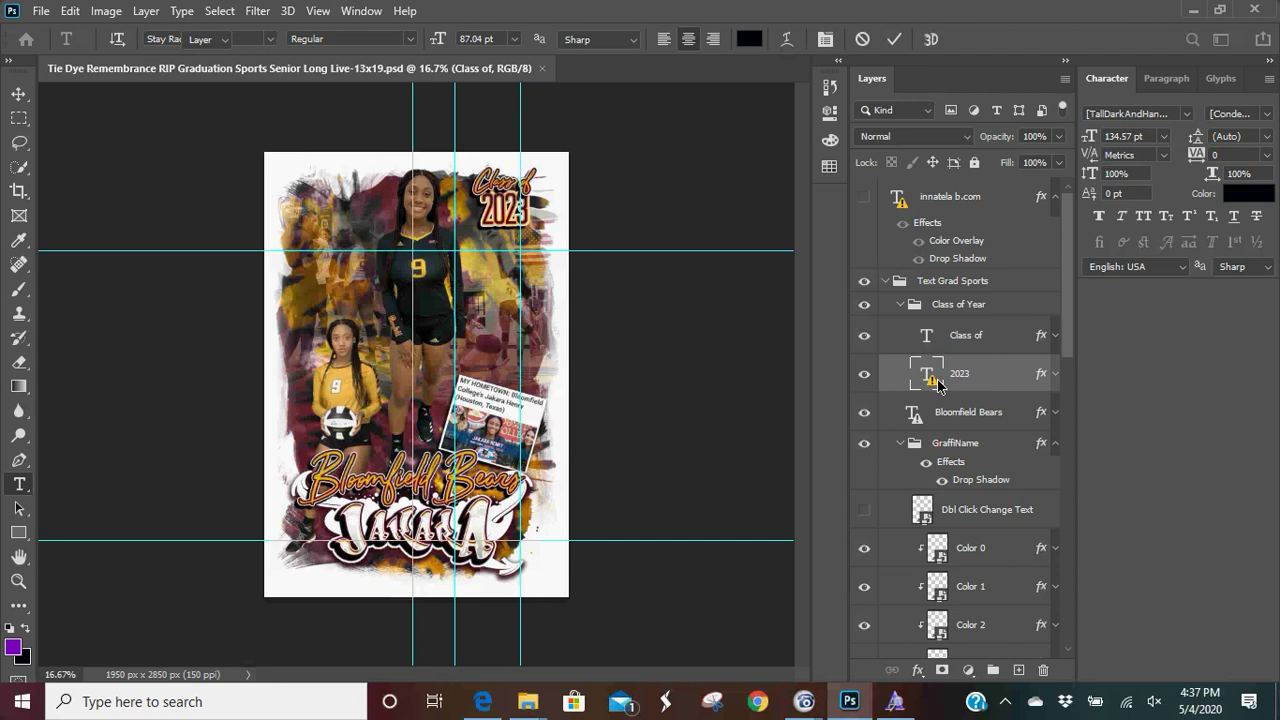
key(h)
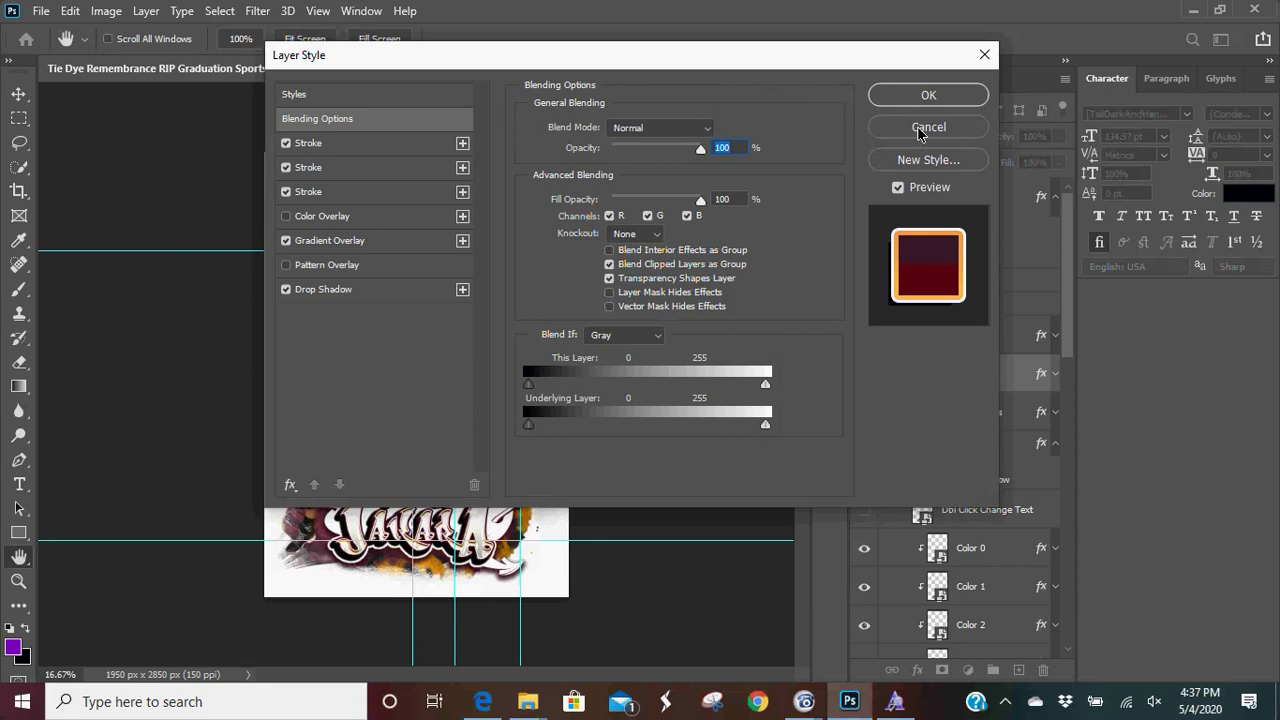
click(917, 127)
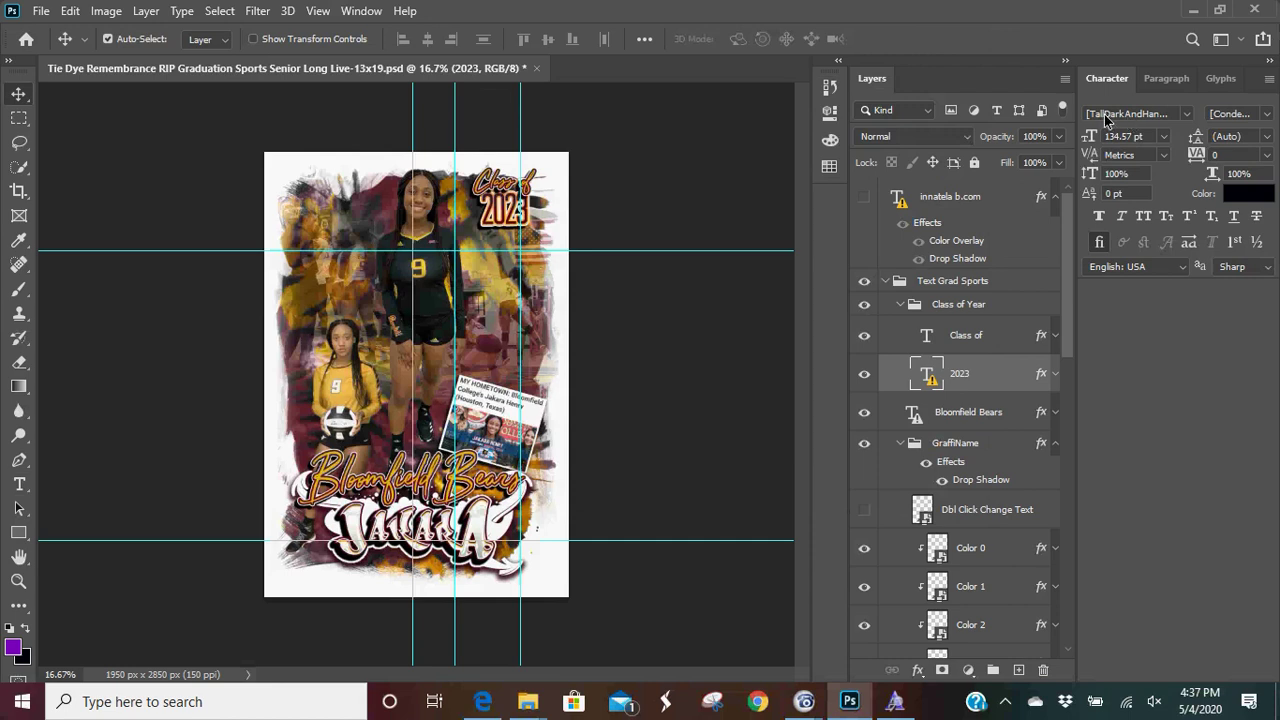
click(1162, 118)
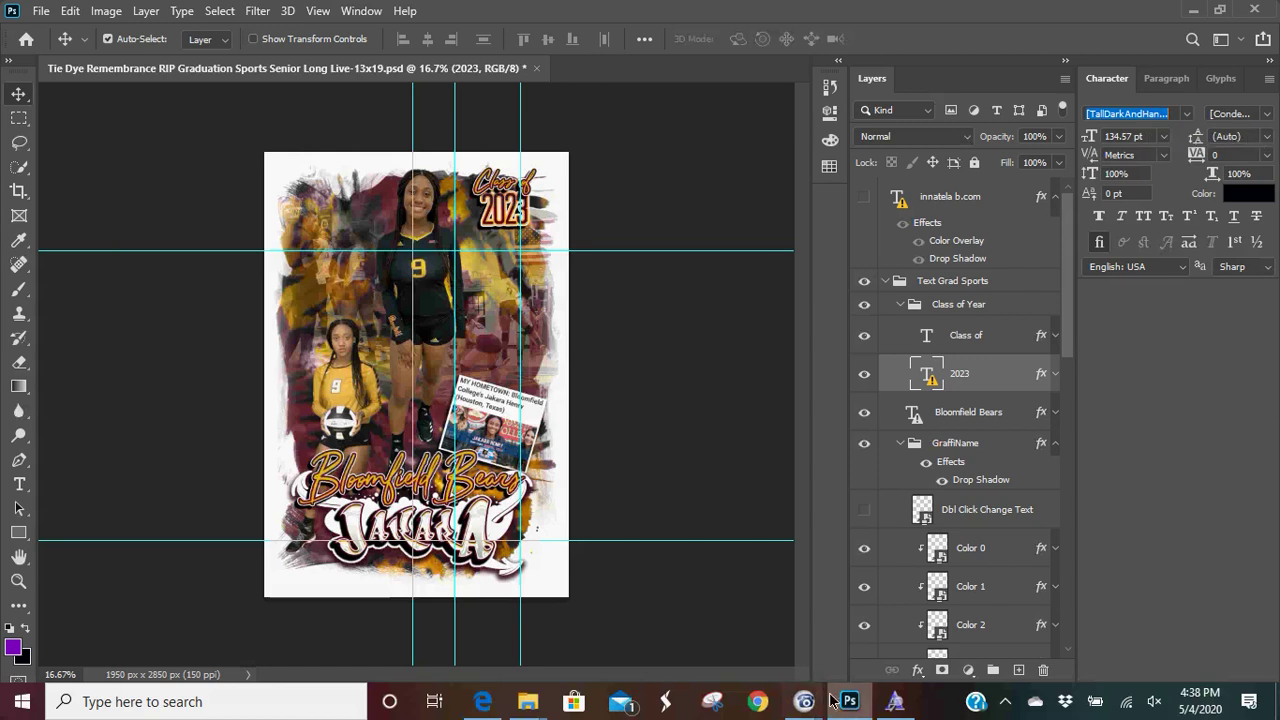
- Switch to Edge, close the Stay Rad font page, go to google.com and decline the offer to switch to Chrome
mouse_move(486, 697)
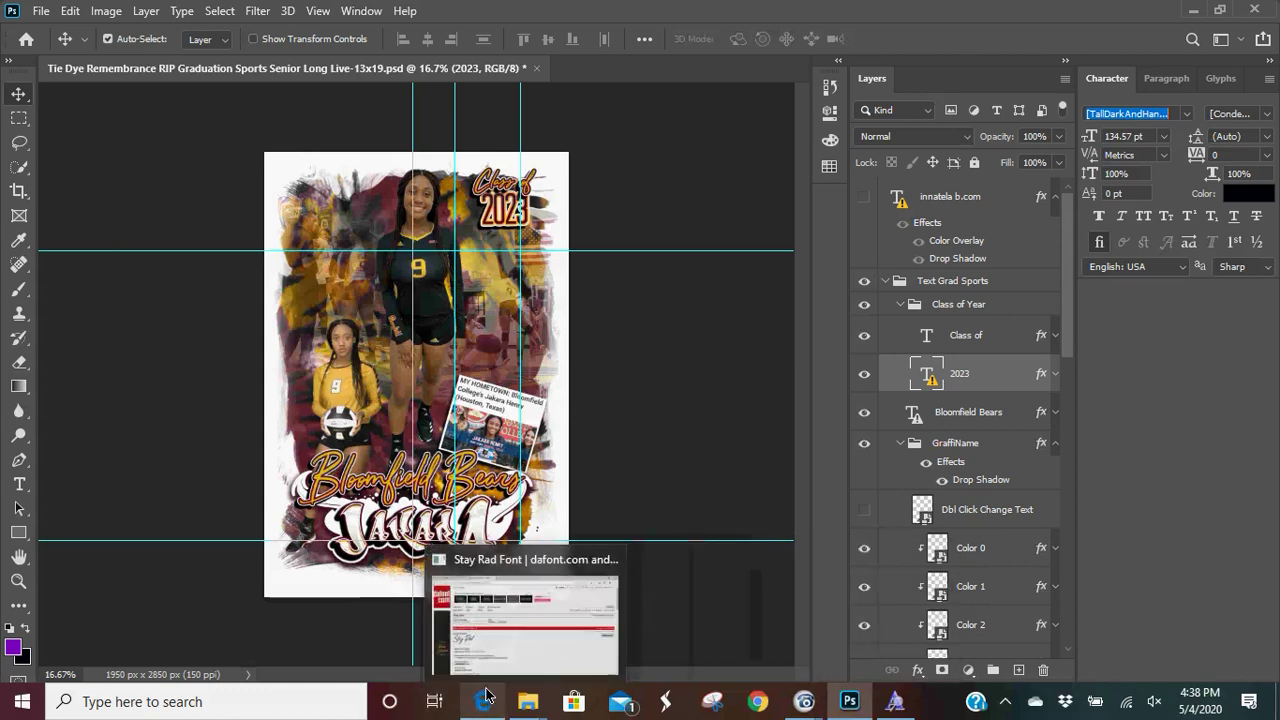
click(486, 697)
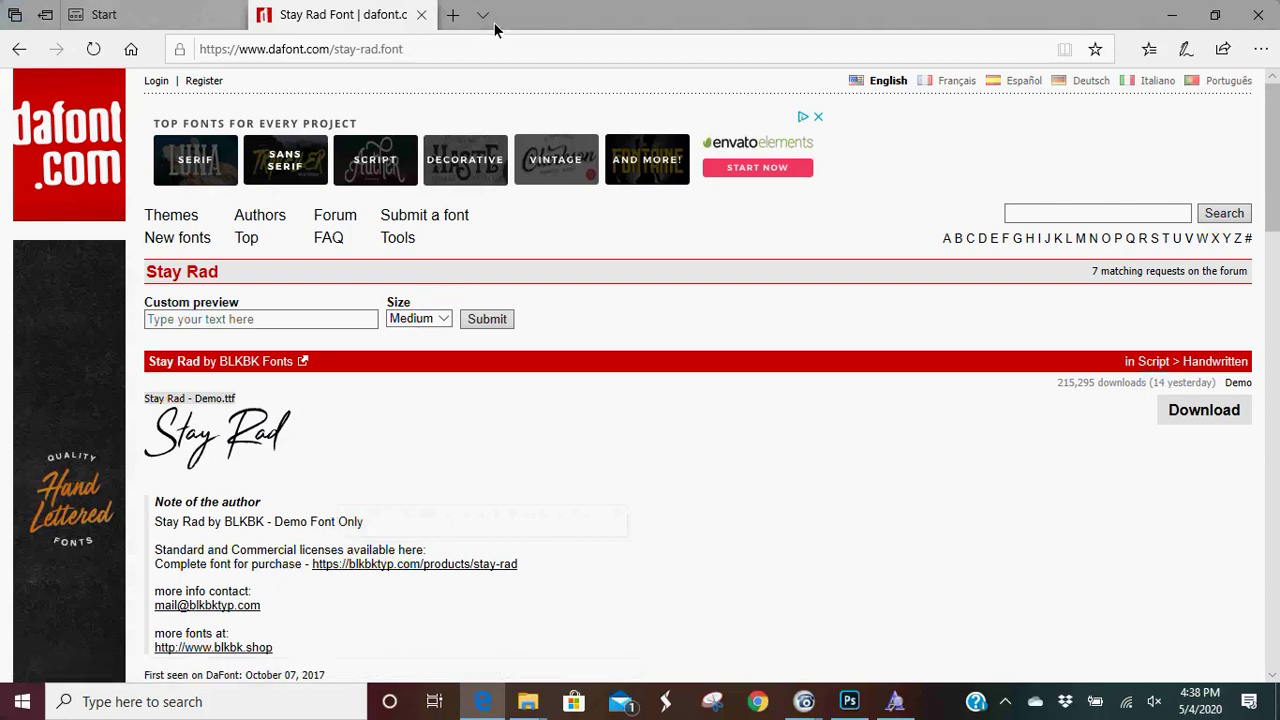
click(421, 15)
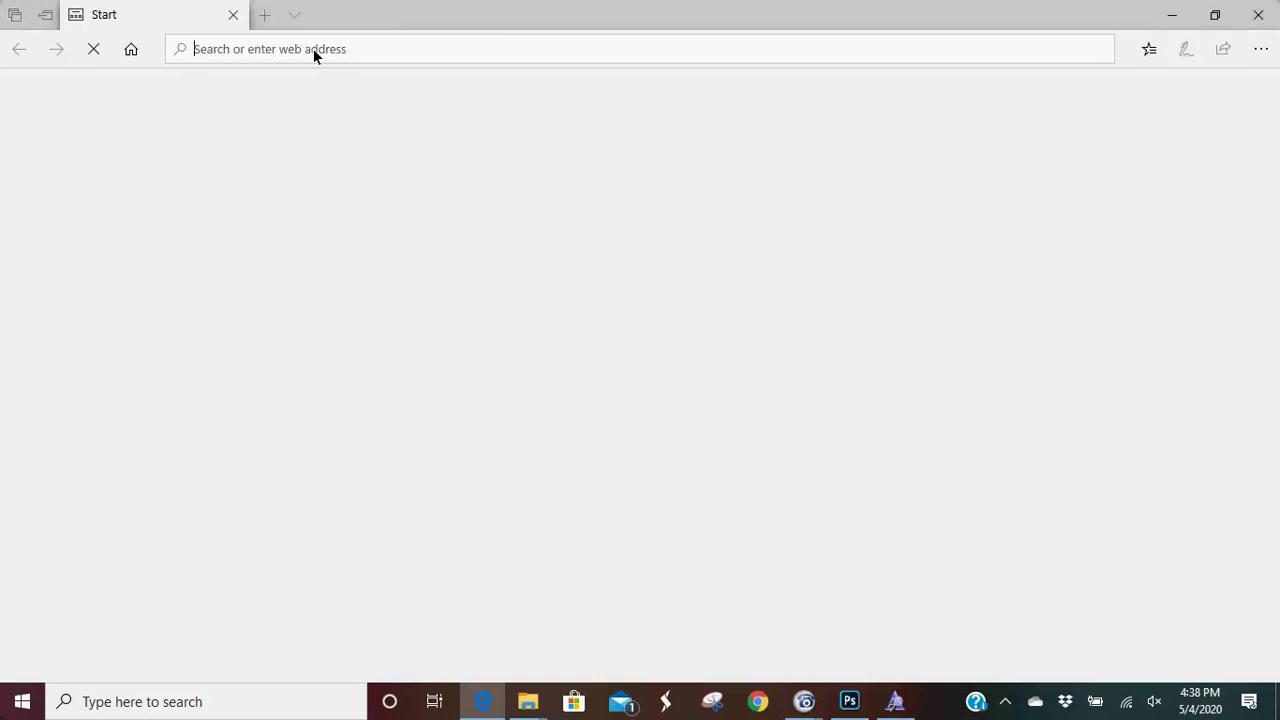
text(googl.com/)
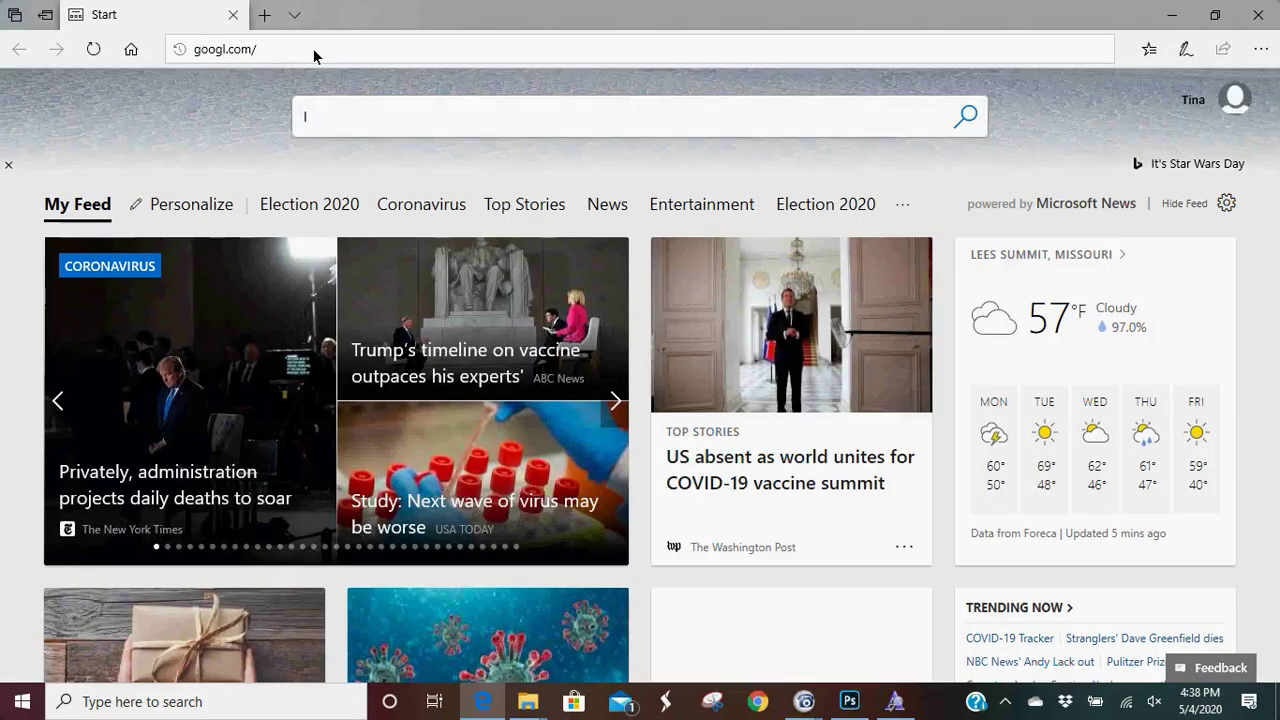
click(297, 51)
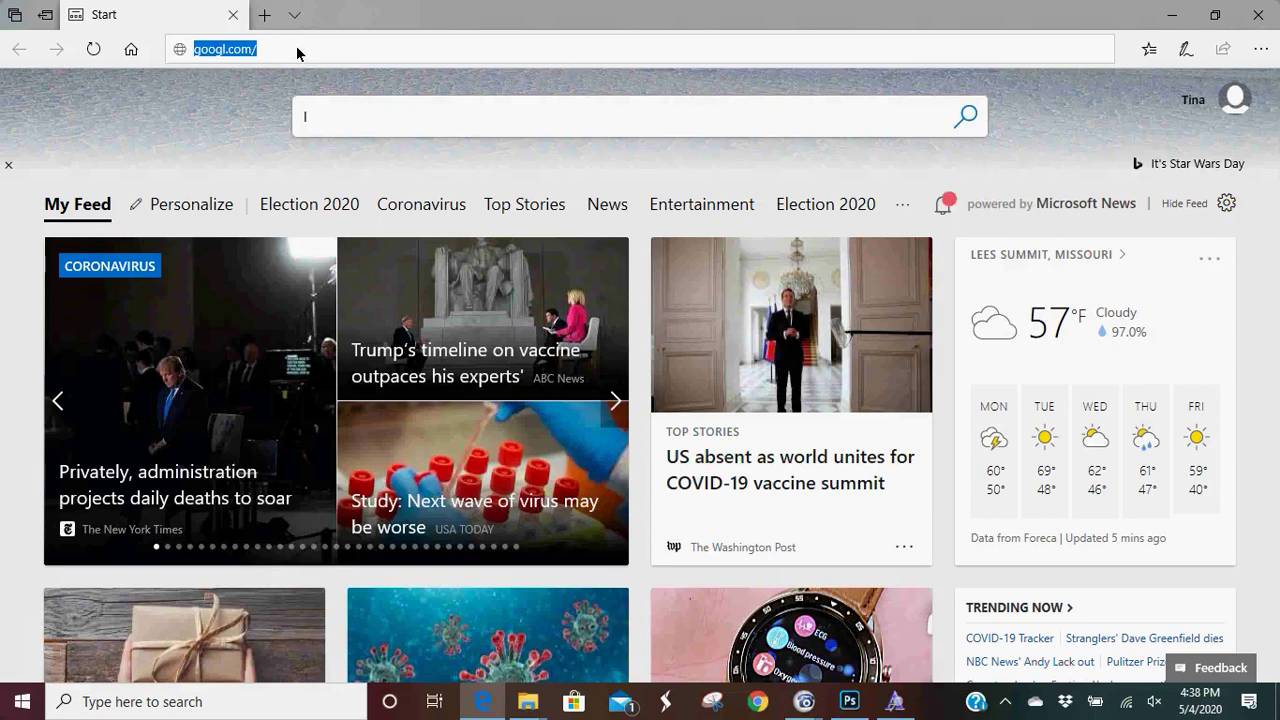
text(g)
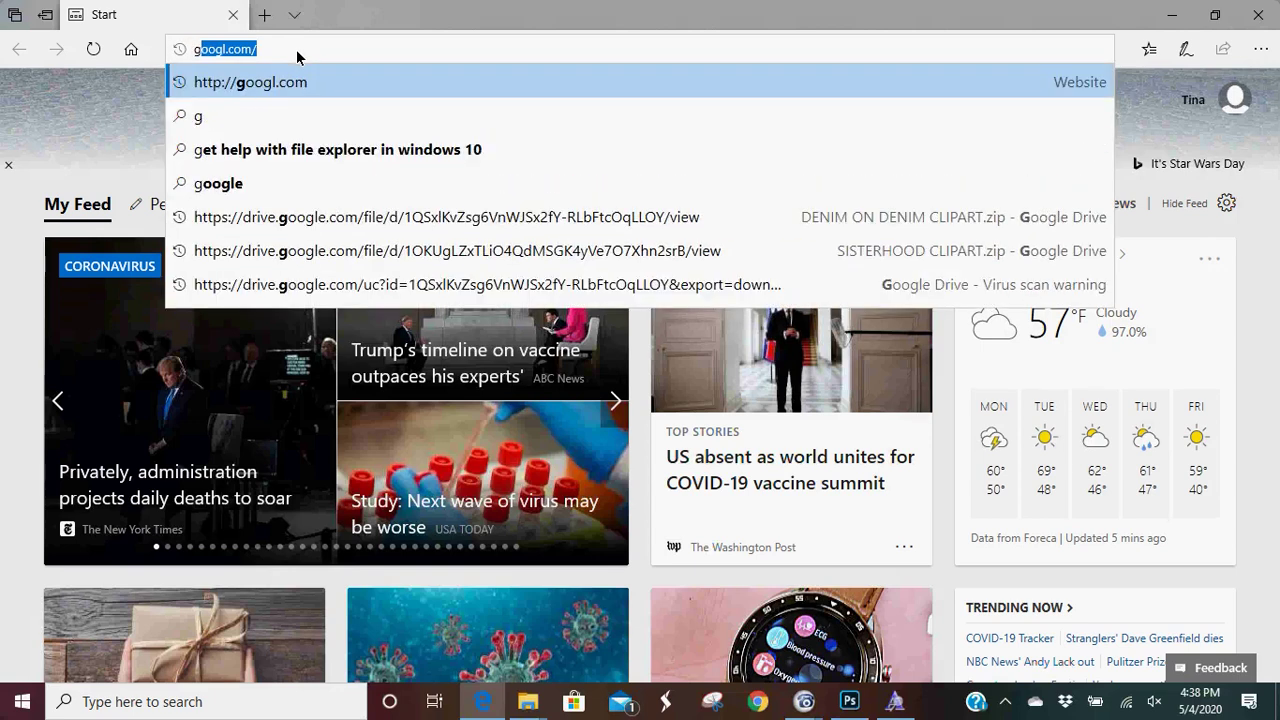
text(oogle.co)
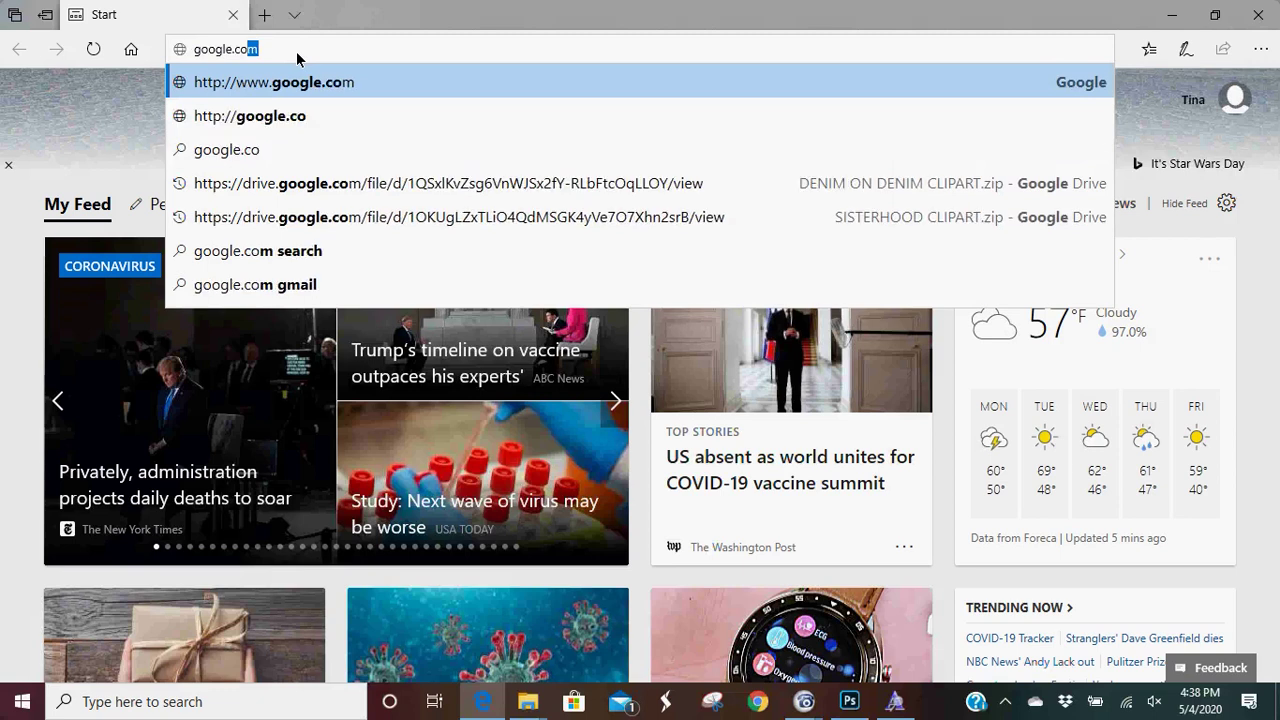
key(Return)
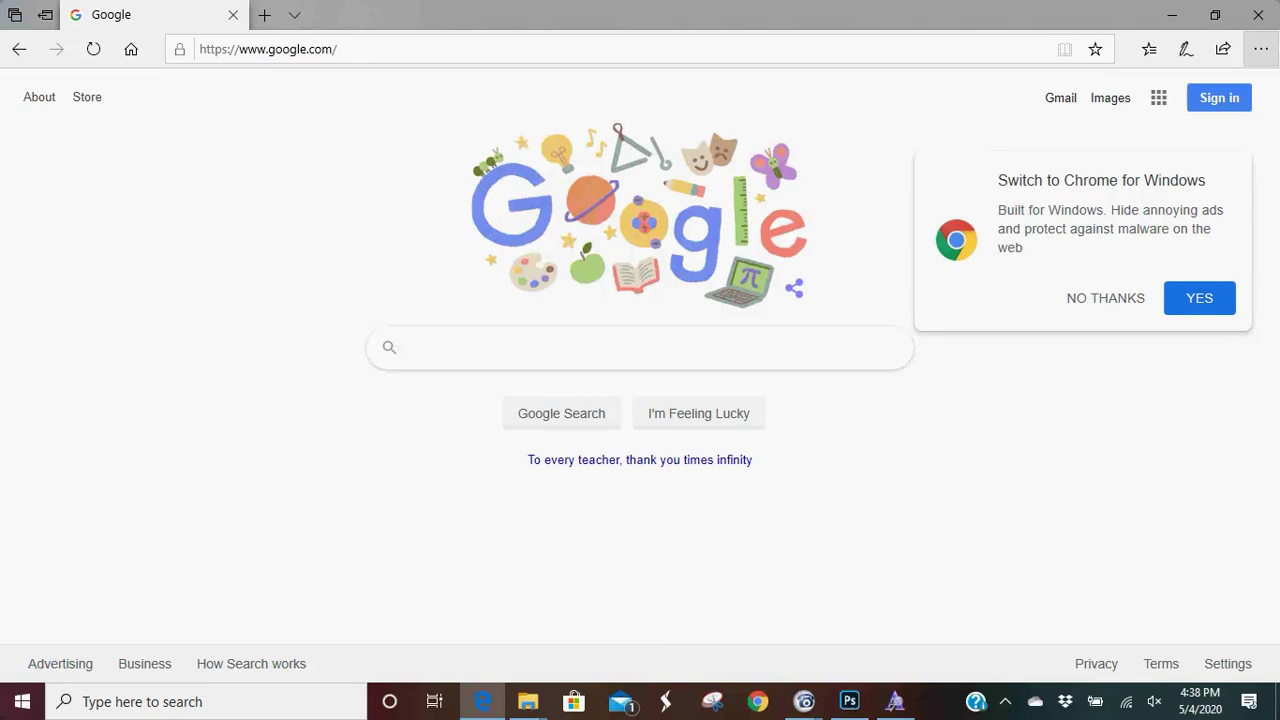
click(1096, 297)
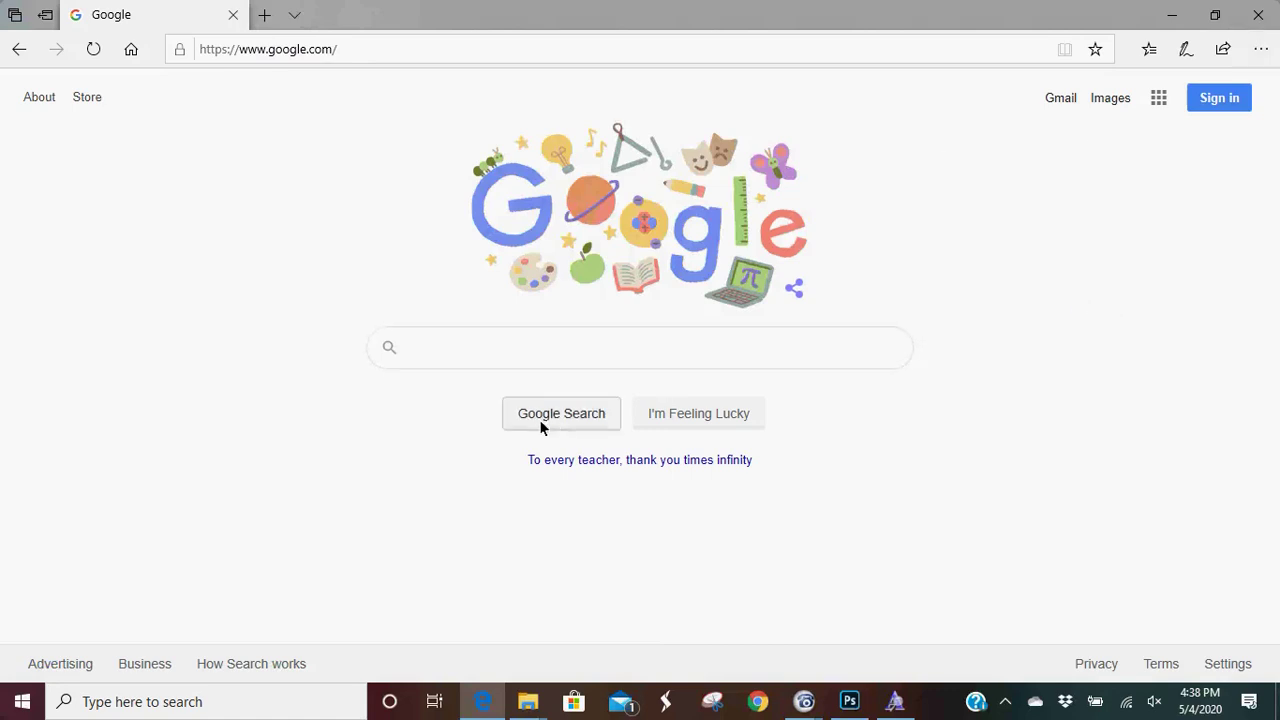
- Paste the copied font name into the Google search, complete it to TallDarkAndHand, and choose the suggestion "tall dark and handsome font"
click(481, 365)
right_click(481, 365)
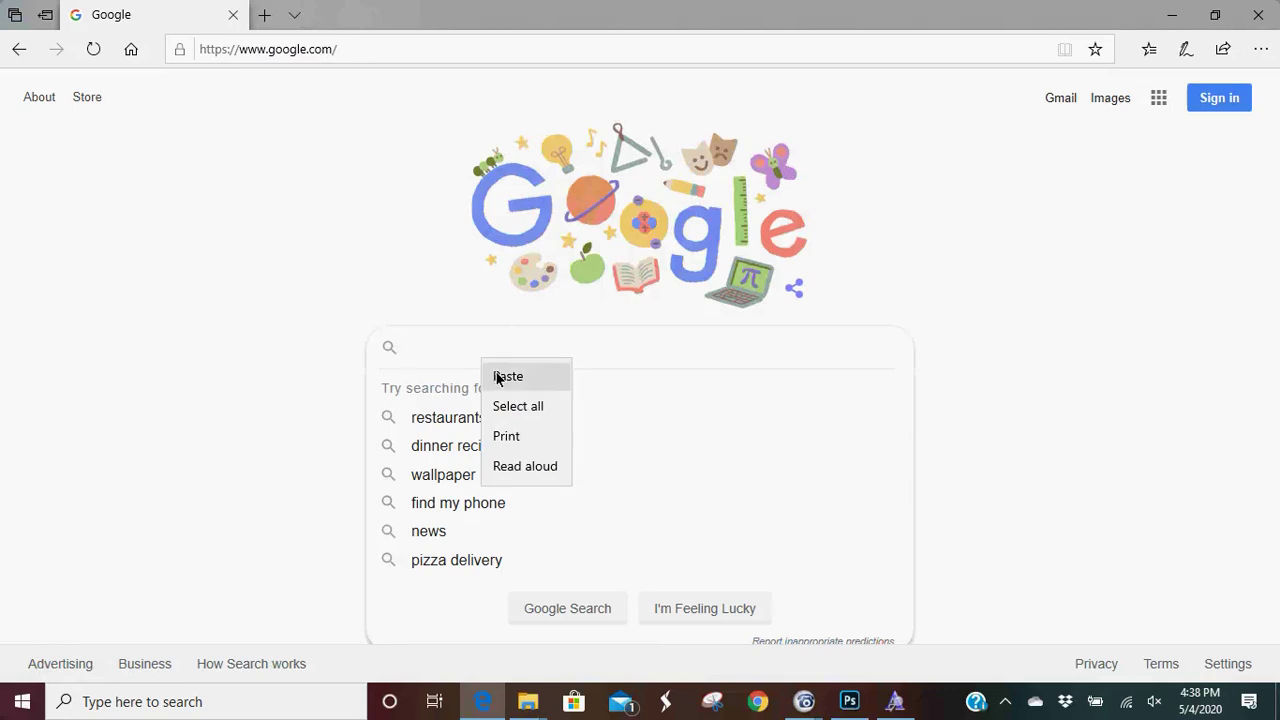
click(497, 372)
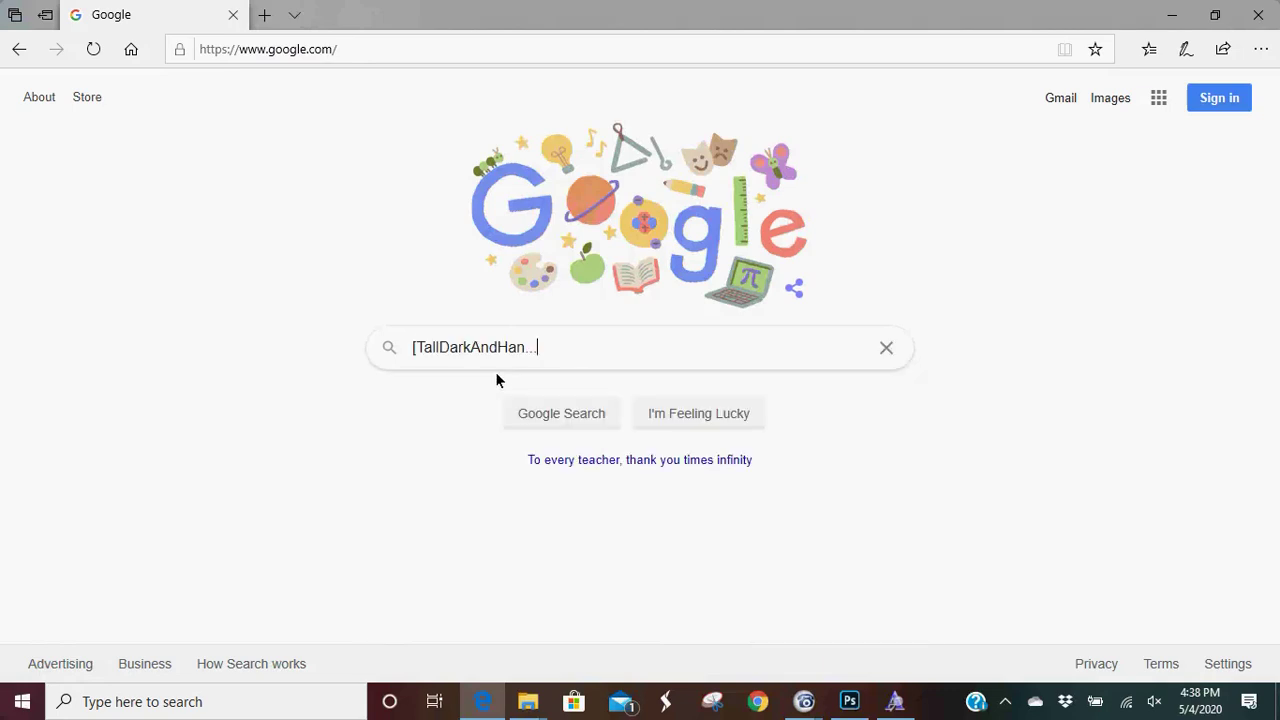
key(BackSpace)
key(BackSpace)
key(BackSpace)
text(d)
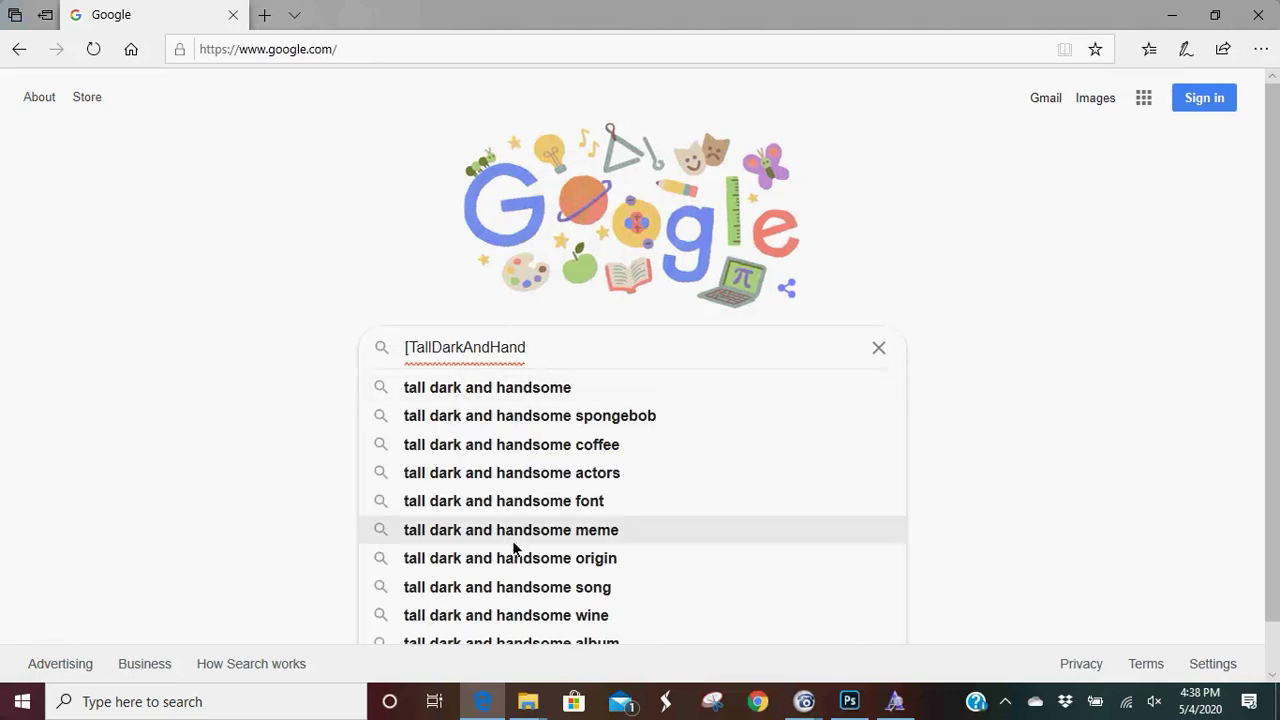
click(544, 502)
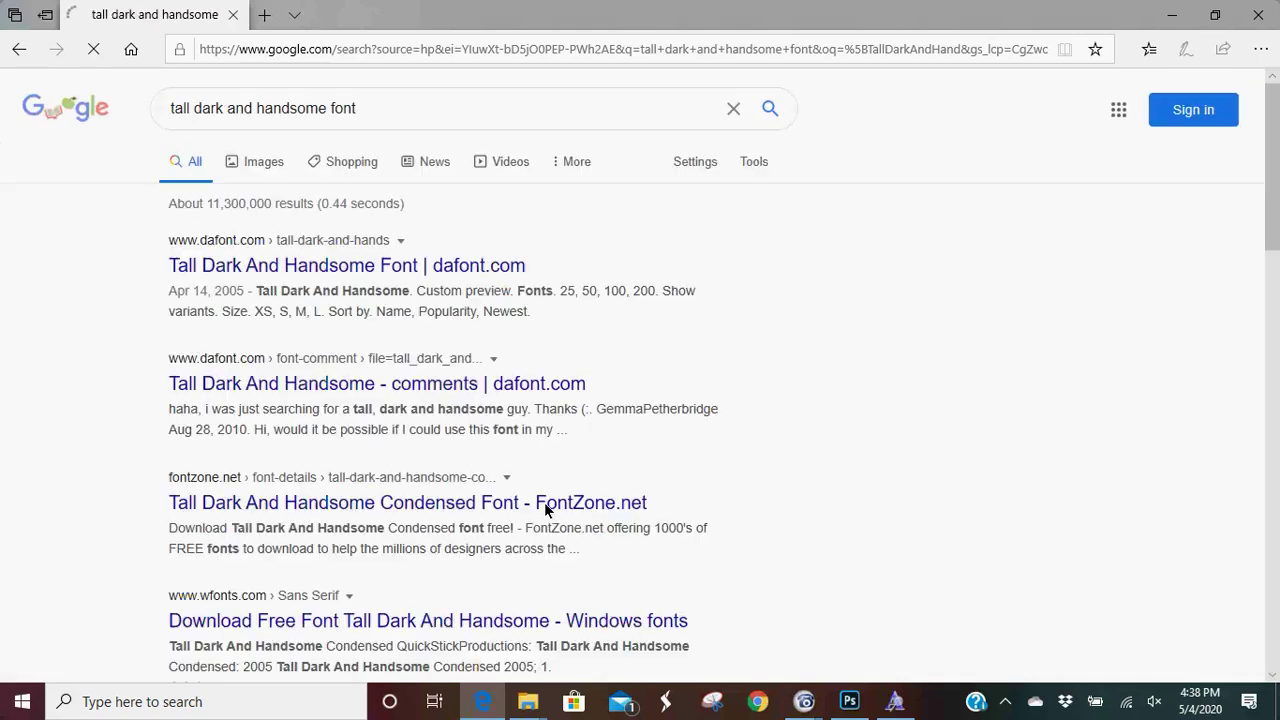
- Open the Tall Dark And Handsome font page on dafont.com, download tall_dark_and_hands.zip and open the archive
click(491, 262)
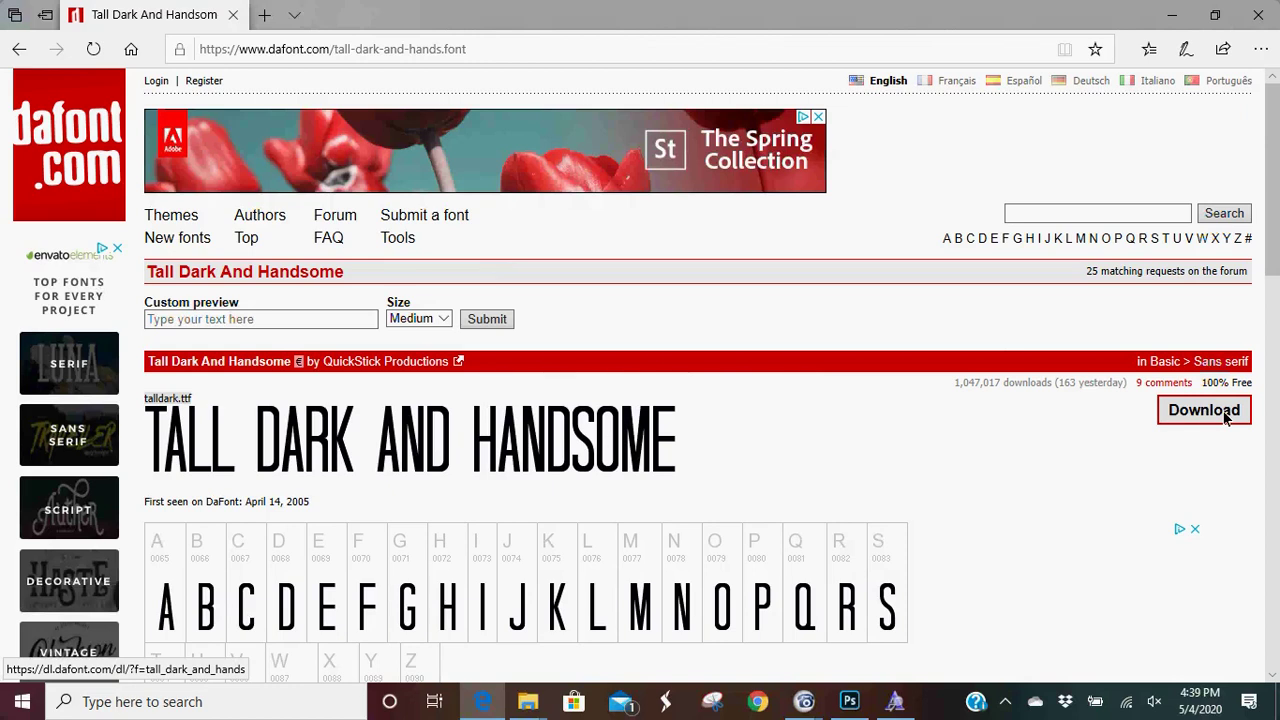
click(1226, 418)
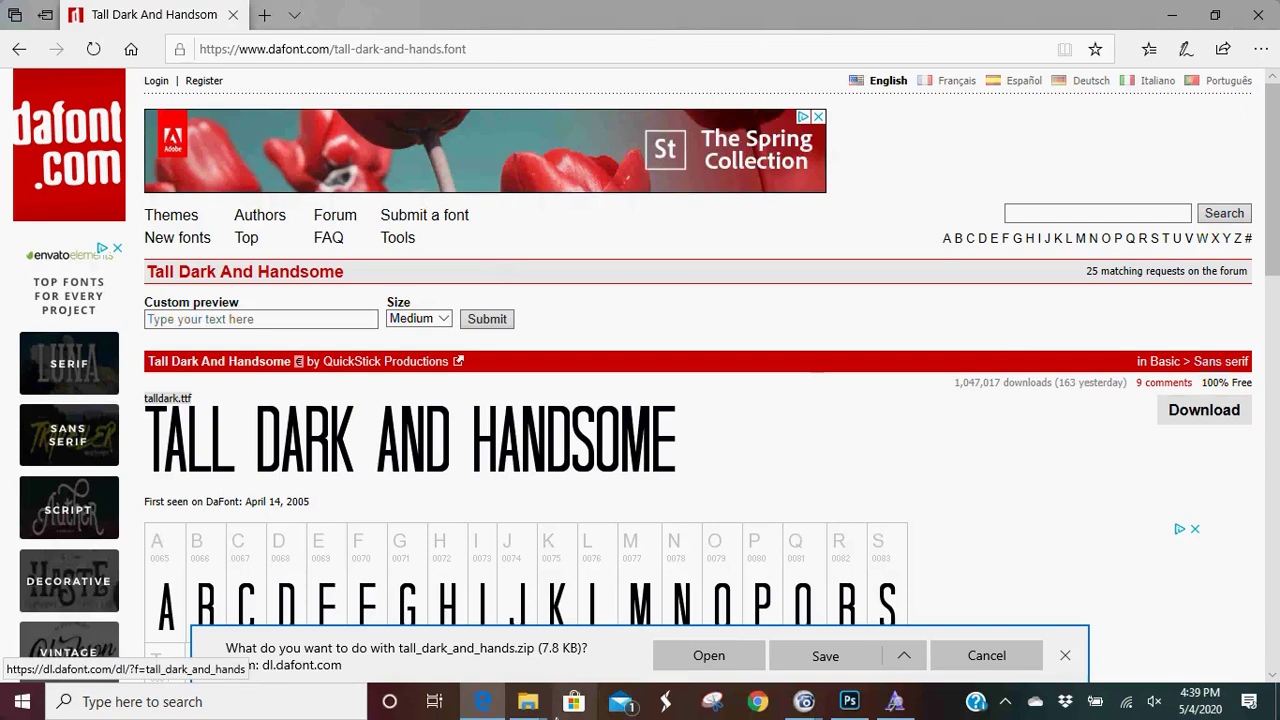
click(692, 658)
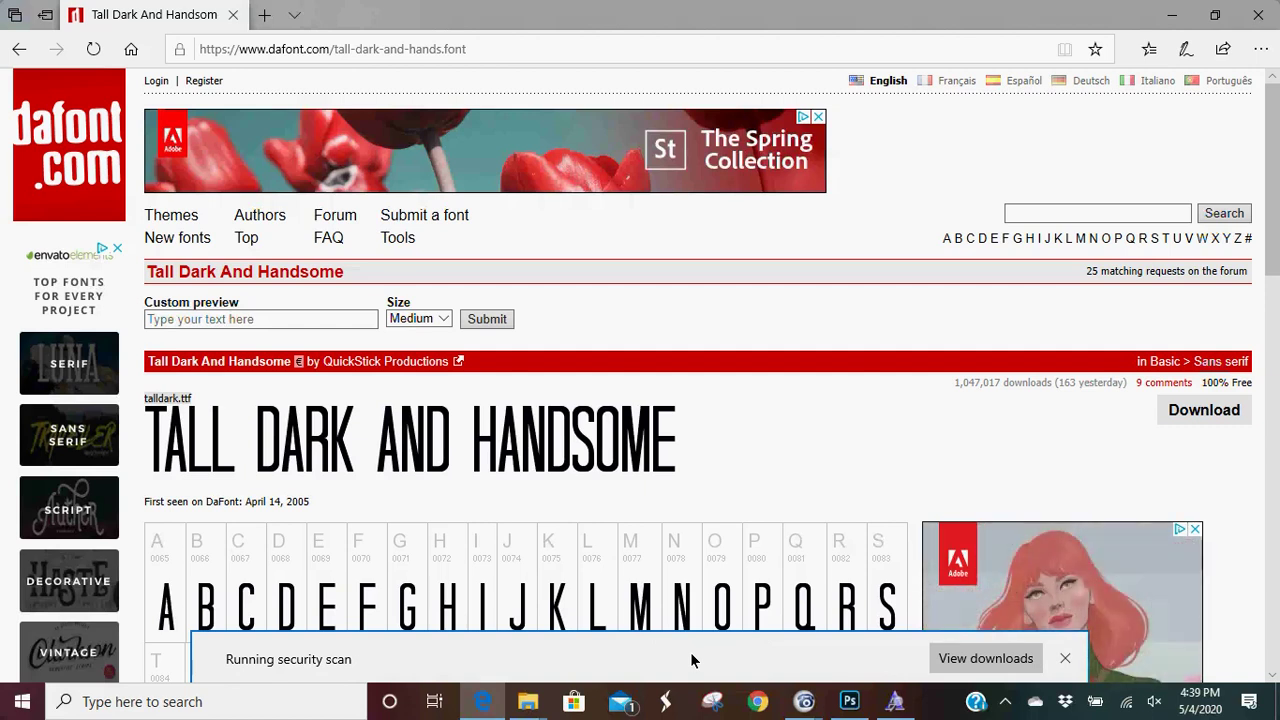
click(1085, 679)
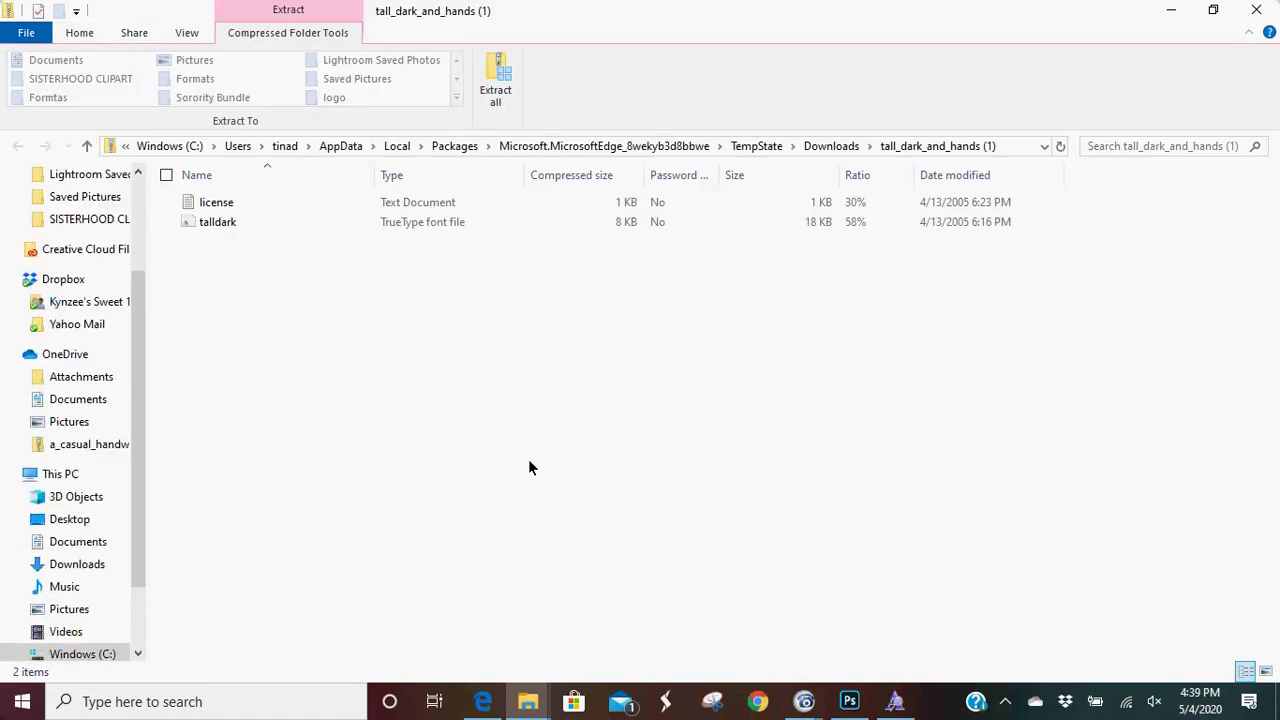
- Install the talldark TrueType font file from the archive, and close the font preview, archive window and browser
click(243, 222)
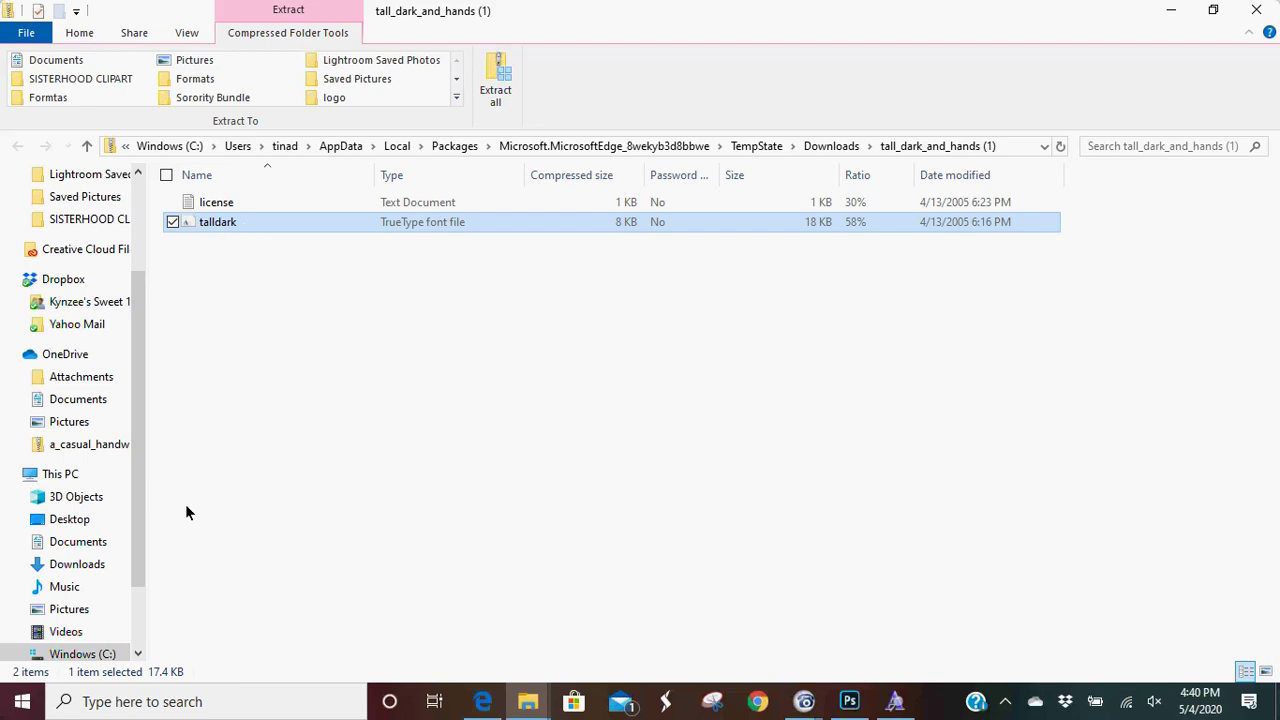
double_click(350, 222)
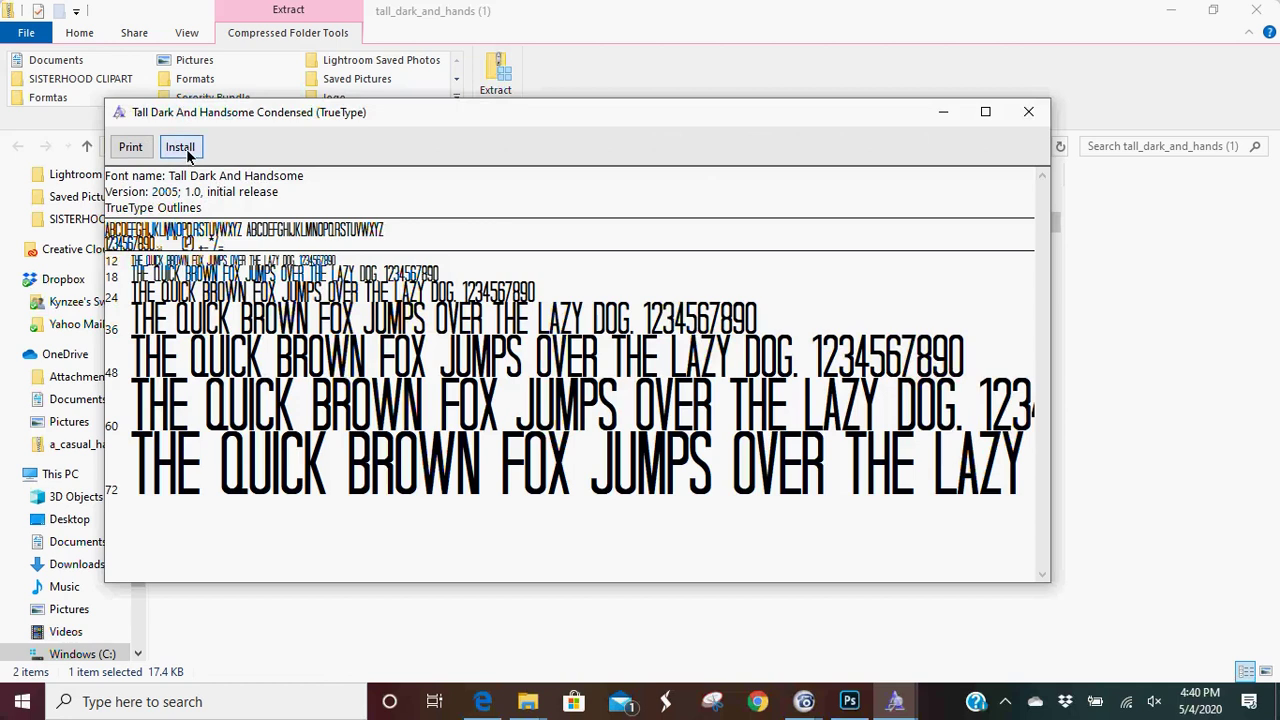
click(180, 148)
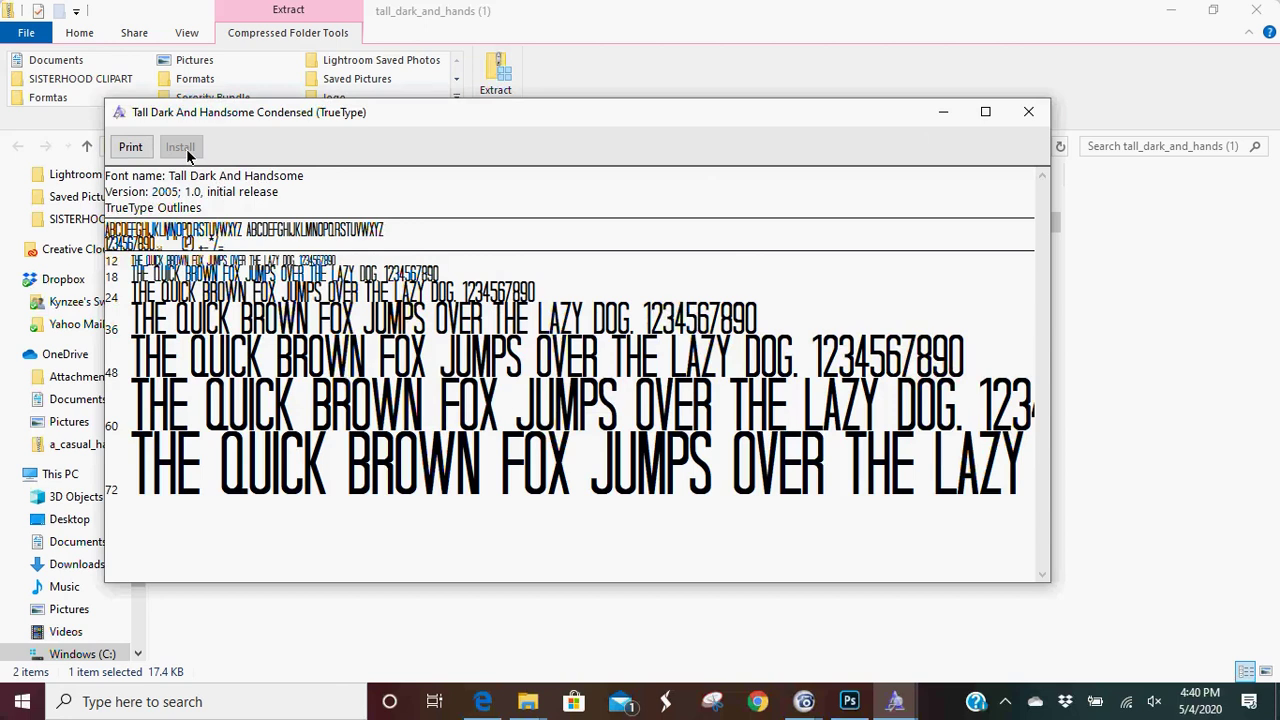
click(1028, 111)
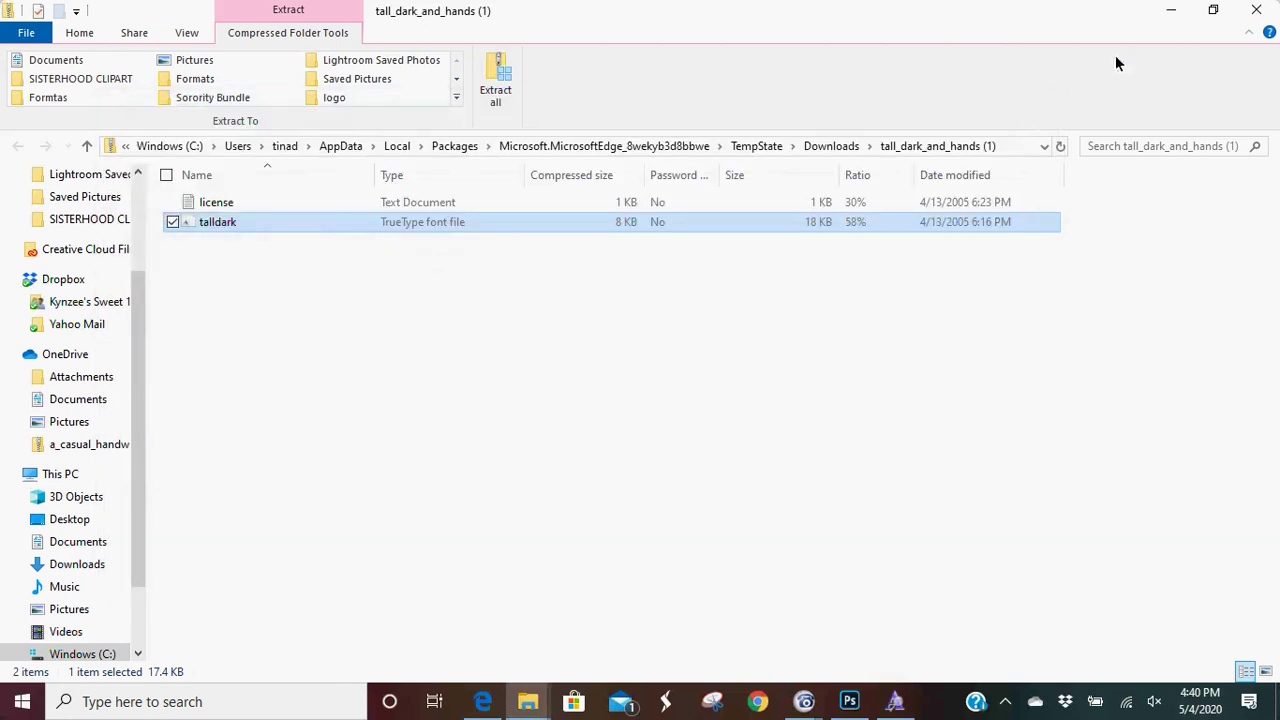
click(1256, 10)
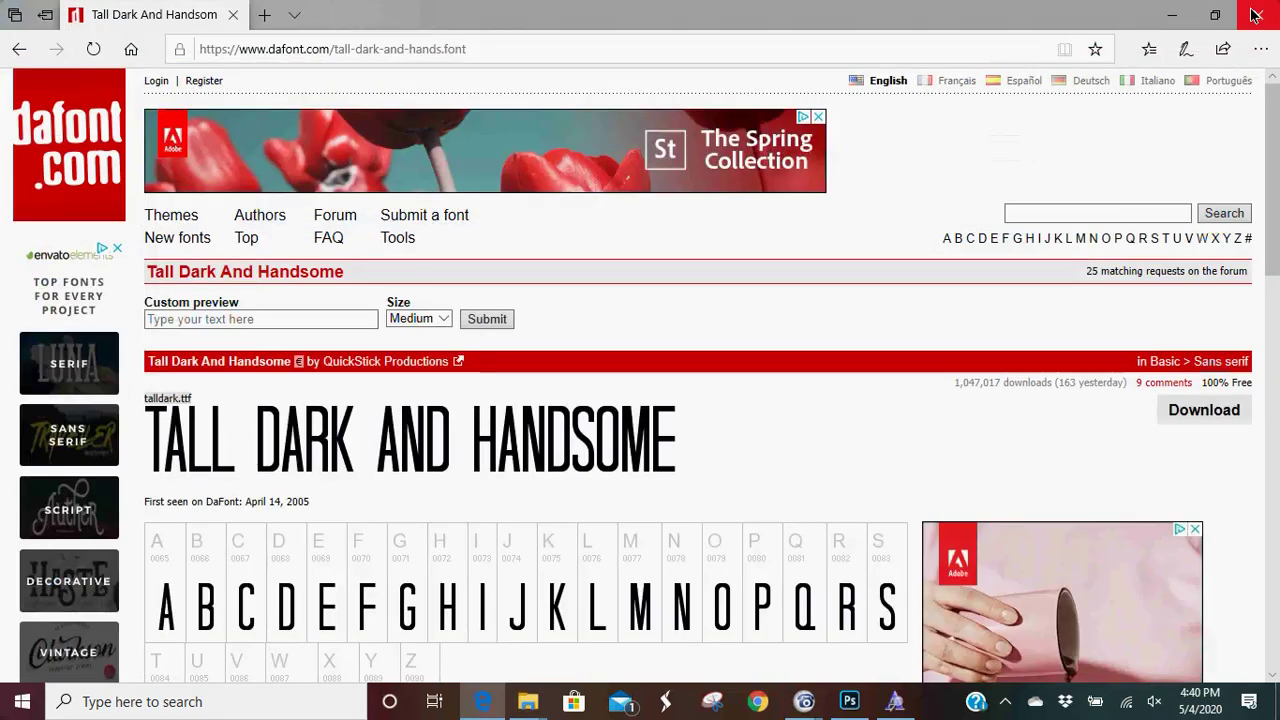
click(1256, 14)
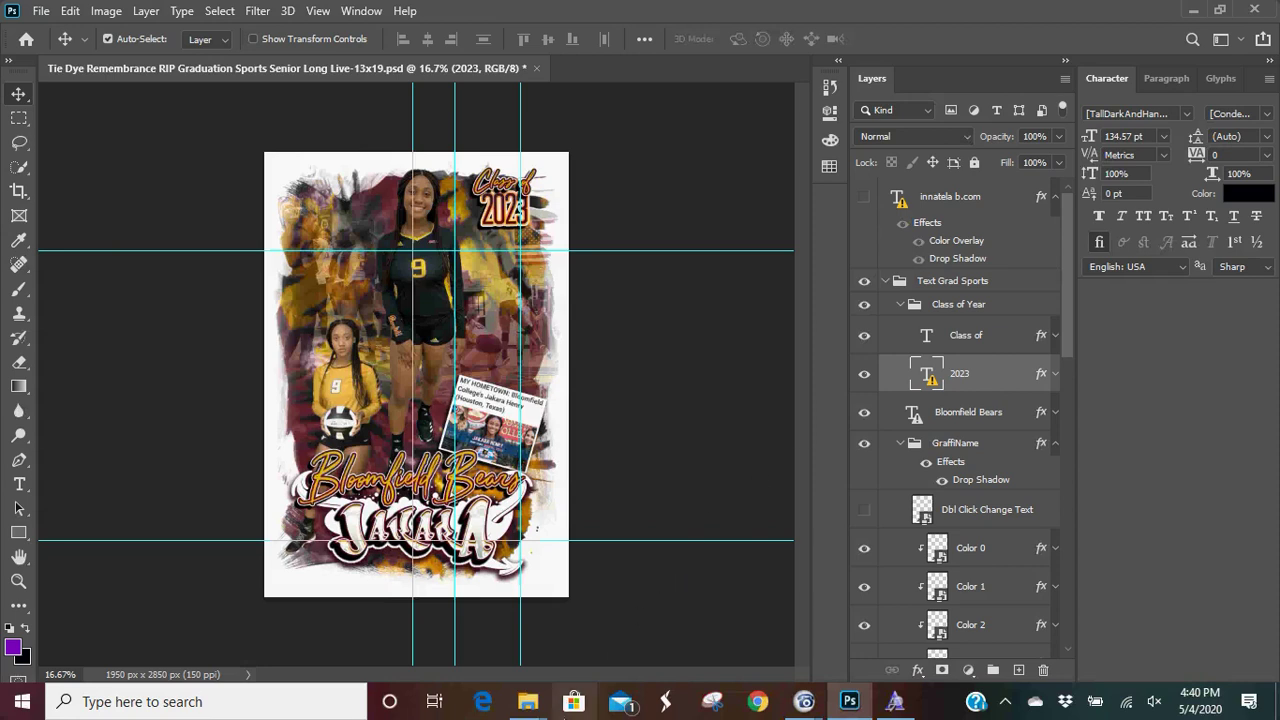
- Look through the Pictures and Downloads folders in File Explorer, and return to the template in Photoshop
mouse_move(531, 710)
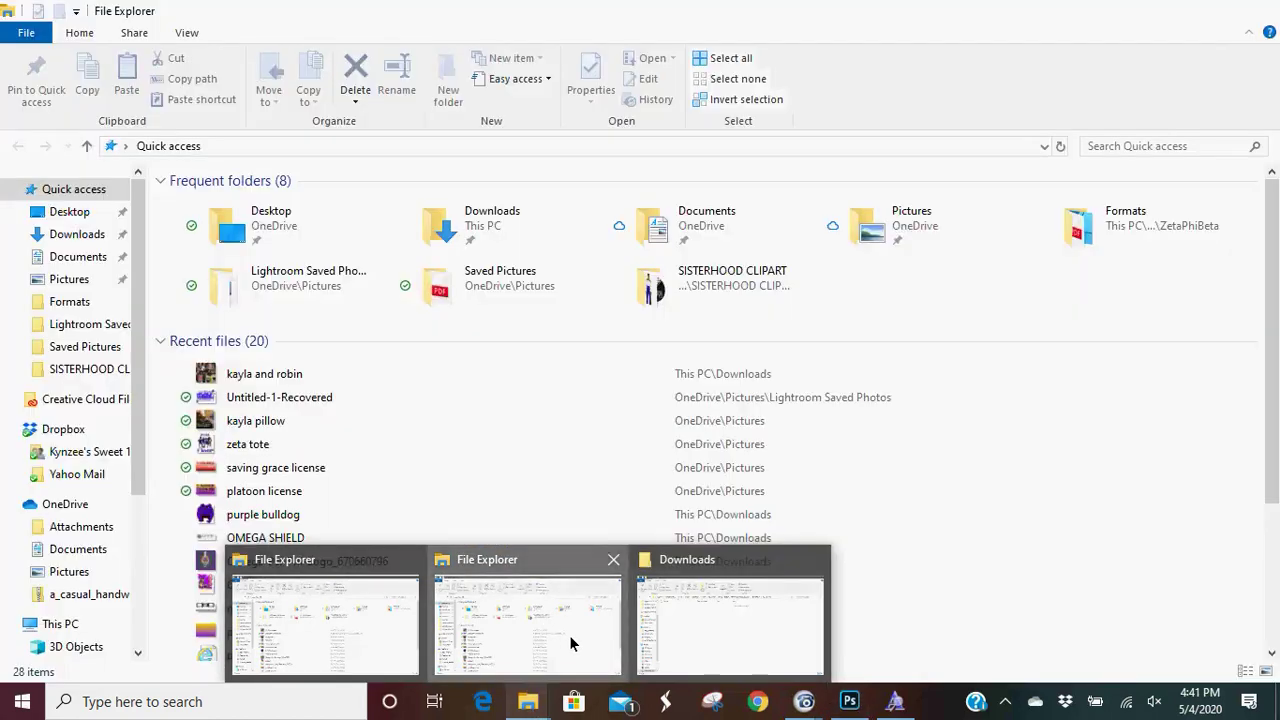
click(569, 635)
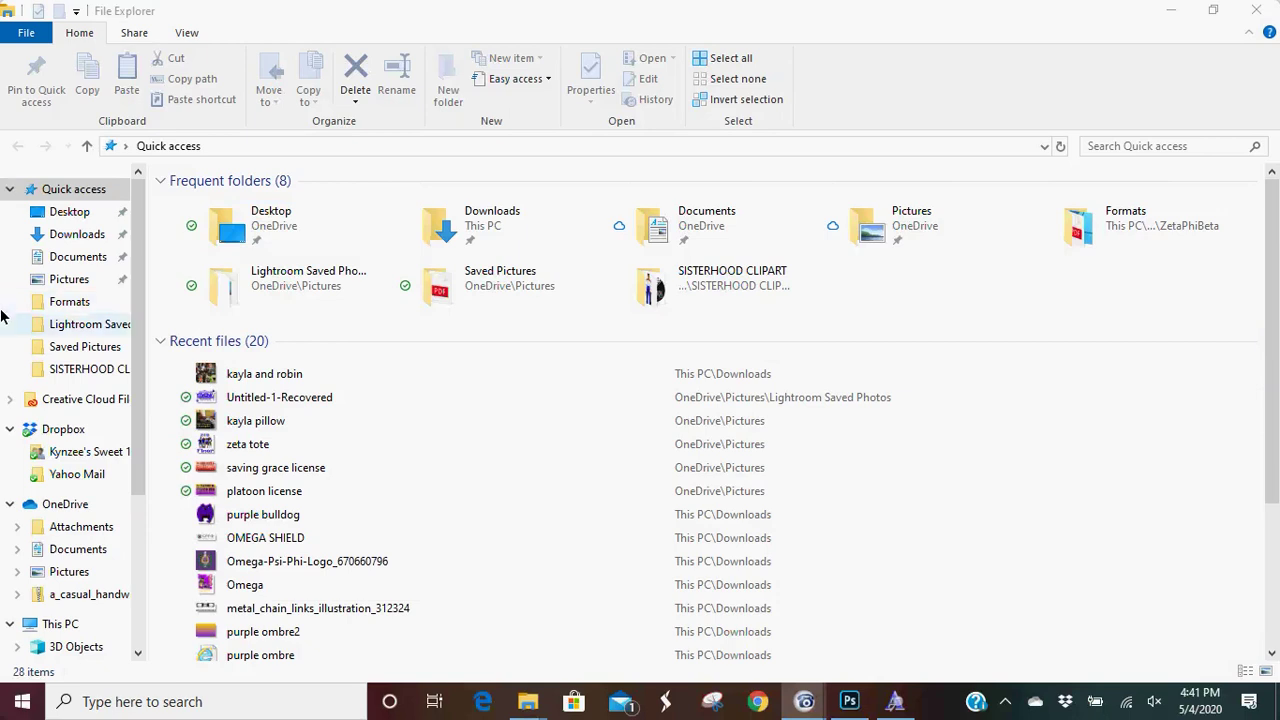
click(70, 286)
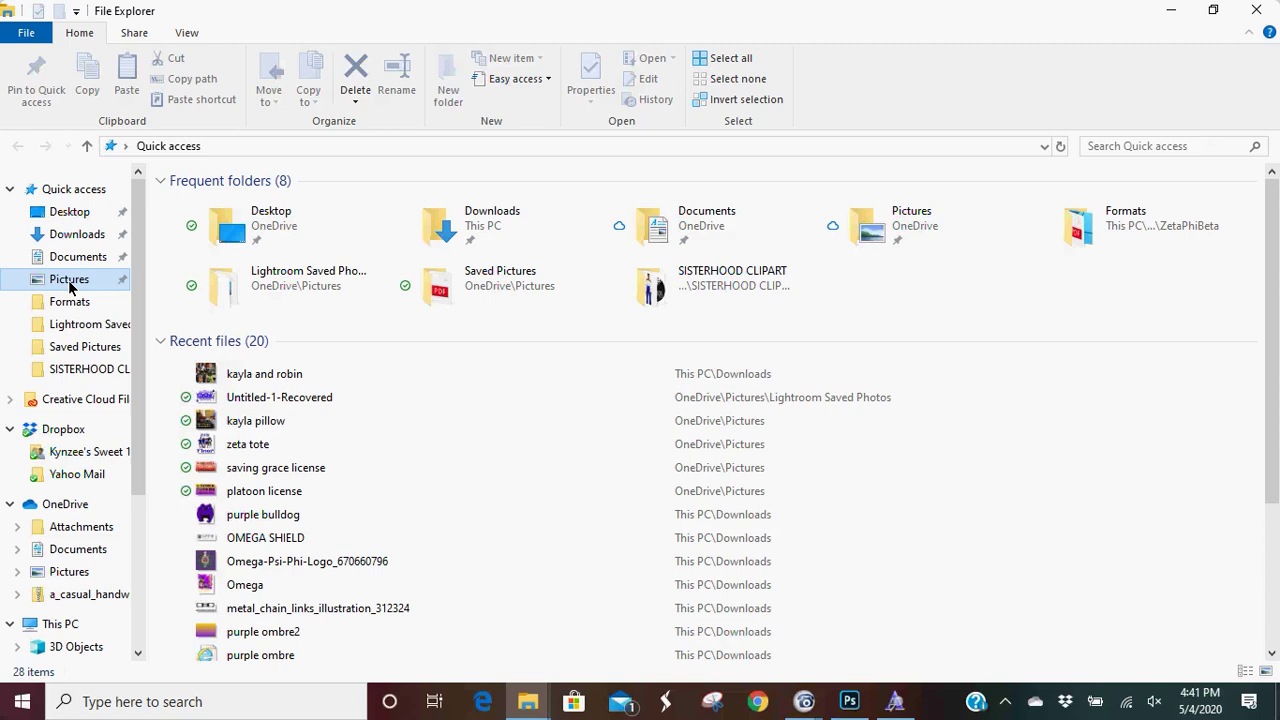
click(69, 280)
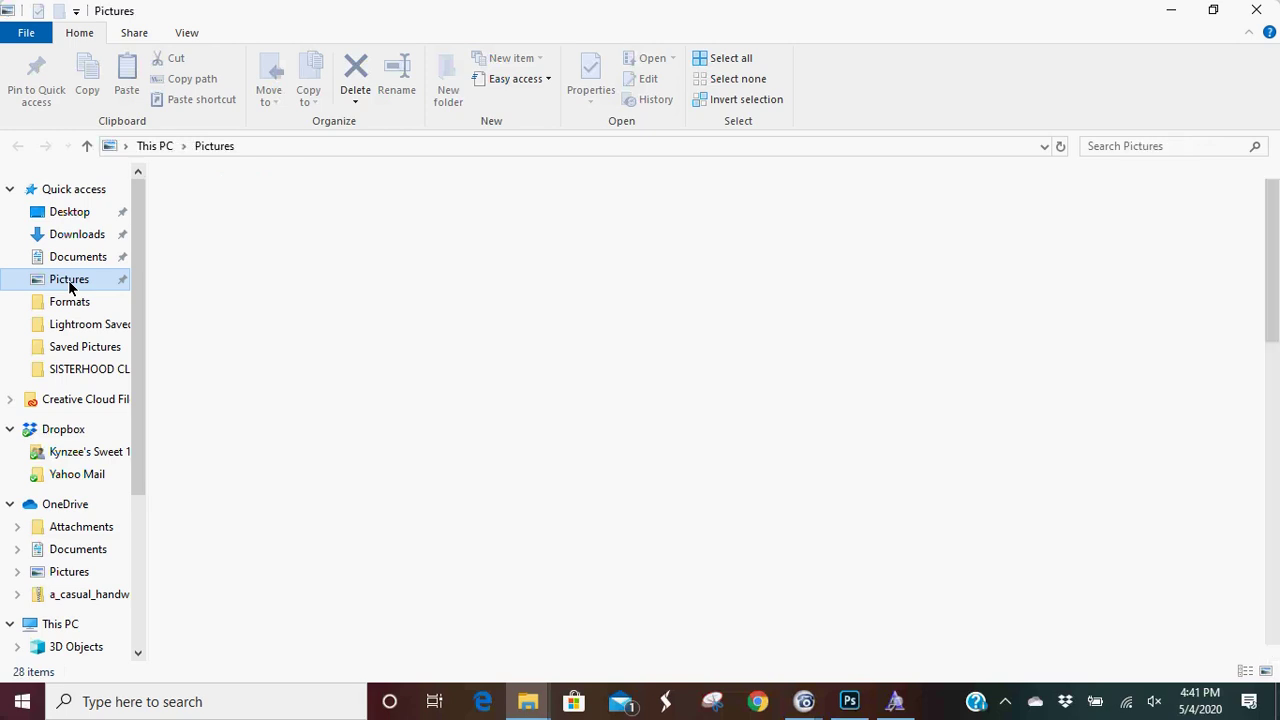
drag(1275, 322, 1275, 395)
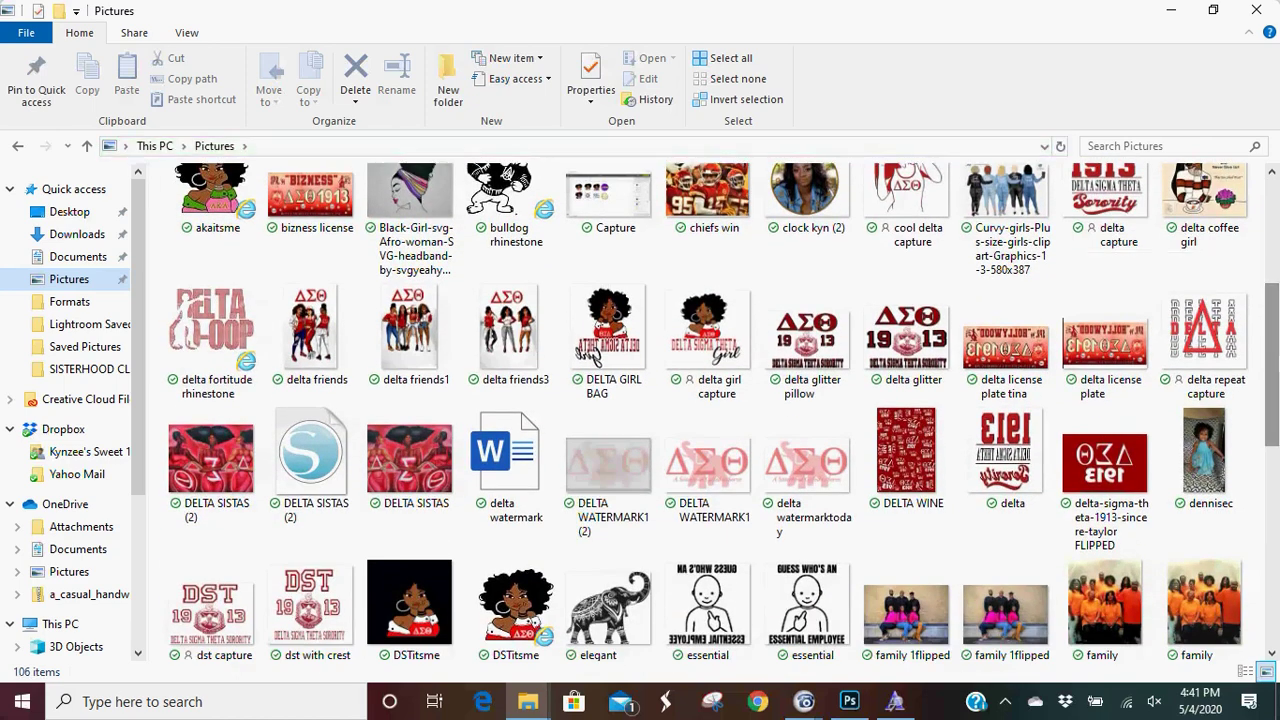
scroll(1080, 345, down, 5)
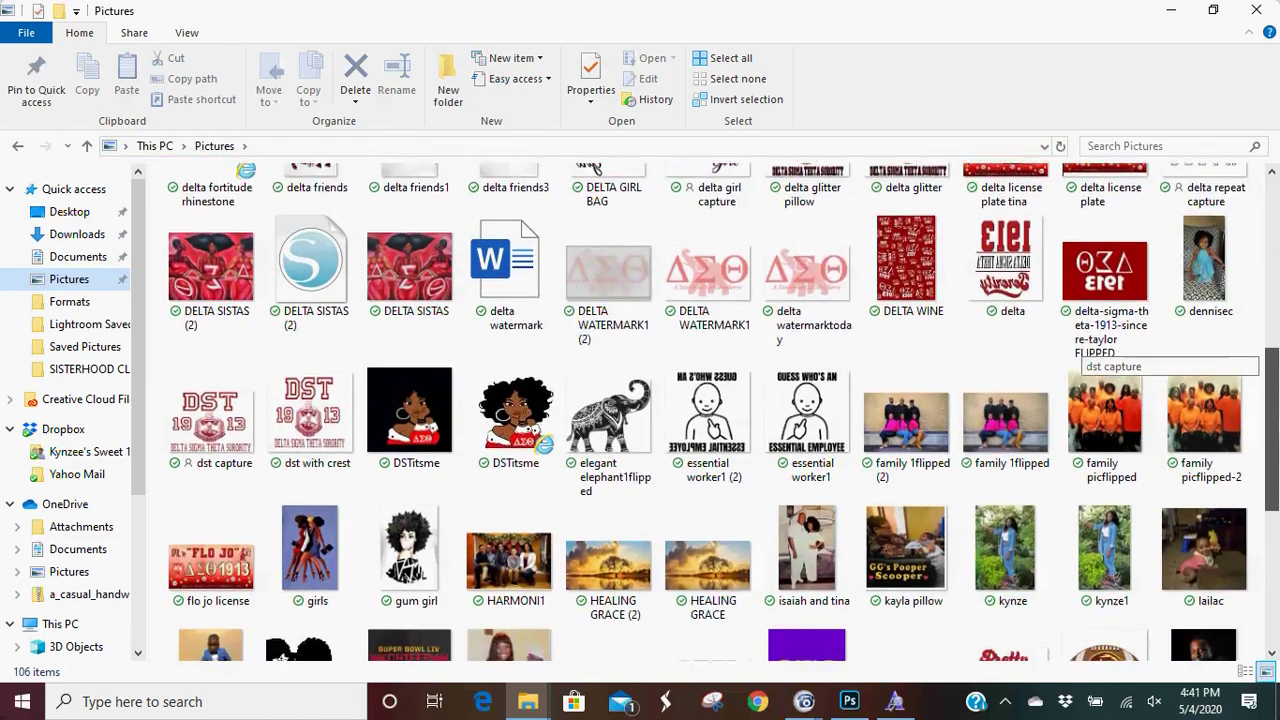
scroll(1080, 345, down, 4)
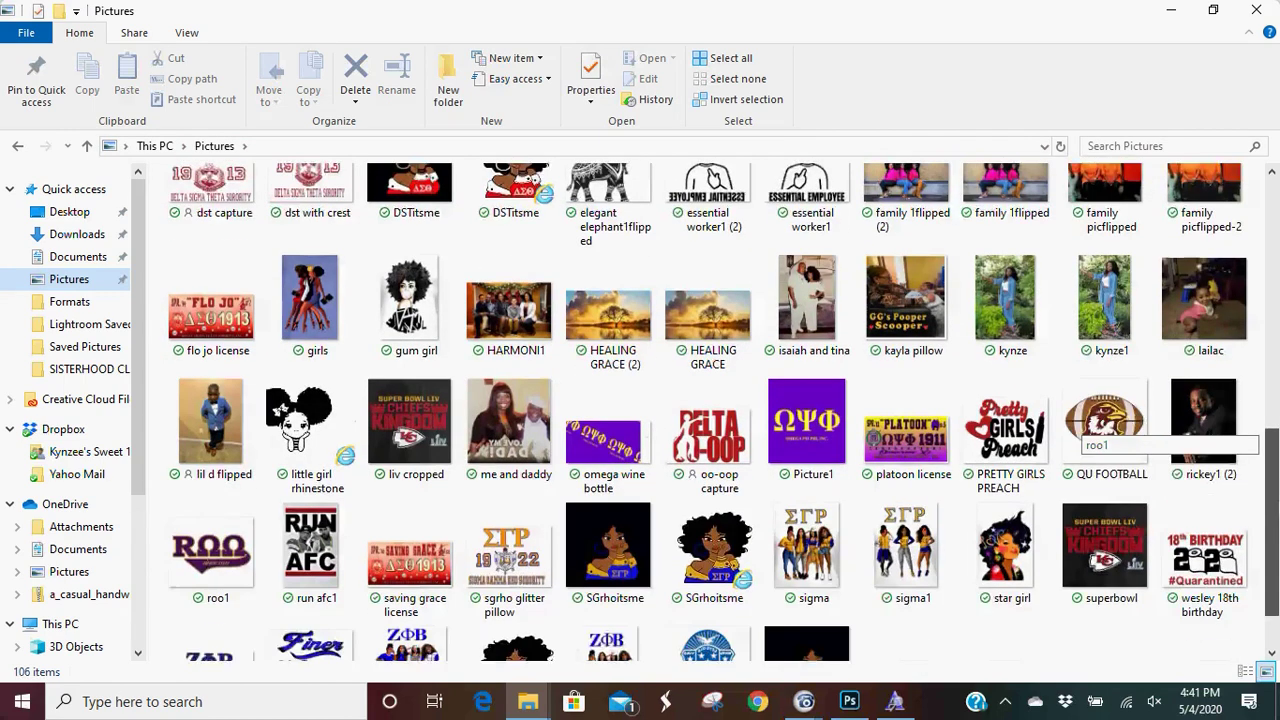
scroll(1245, 250, down, 1)
scroll(1245, 250, up, 15)
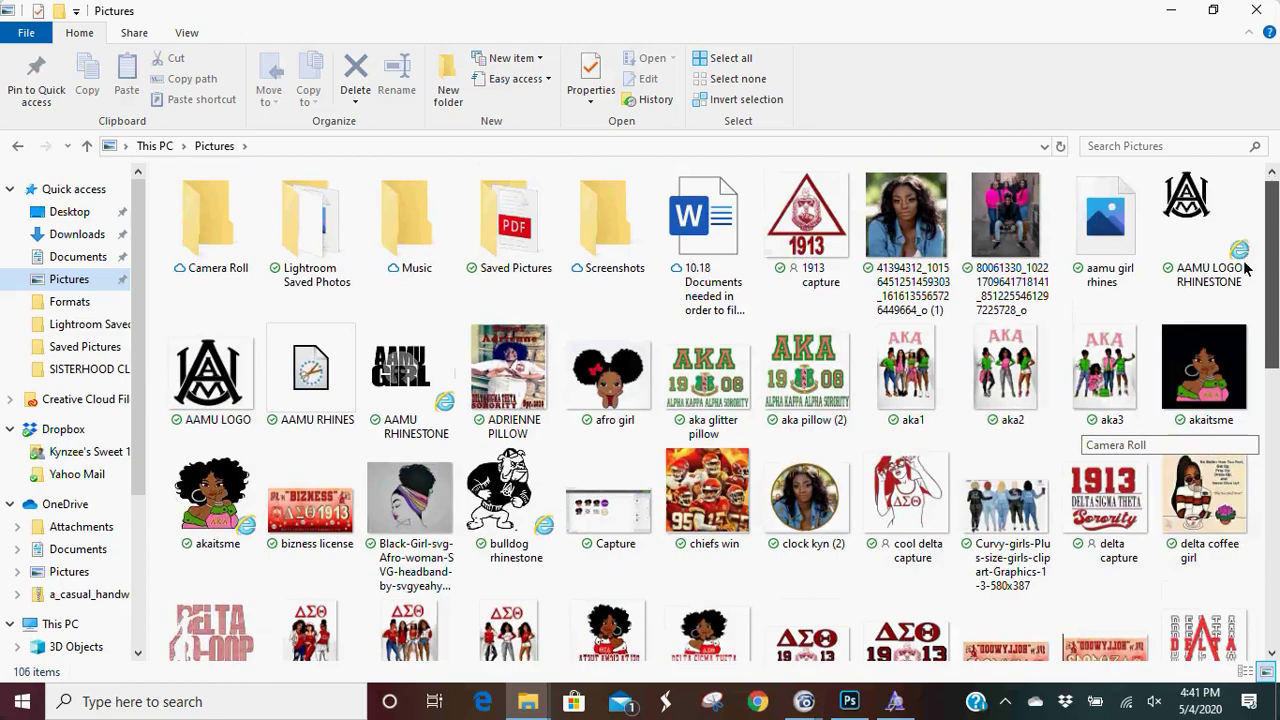
scroll(1245, 270, down, 1)
scroll(1248, 290, down, 5)
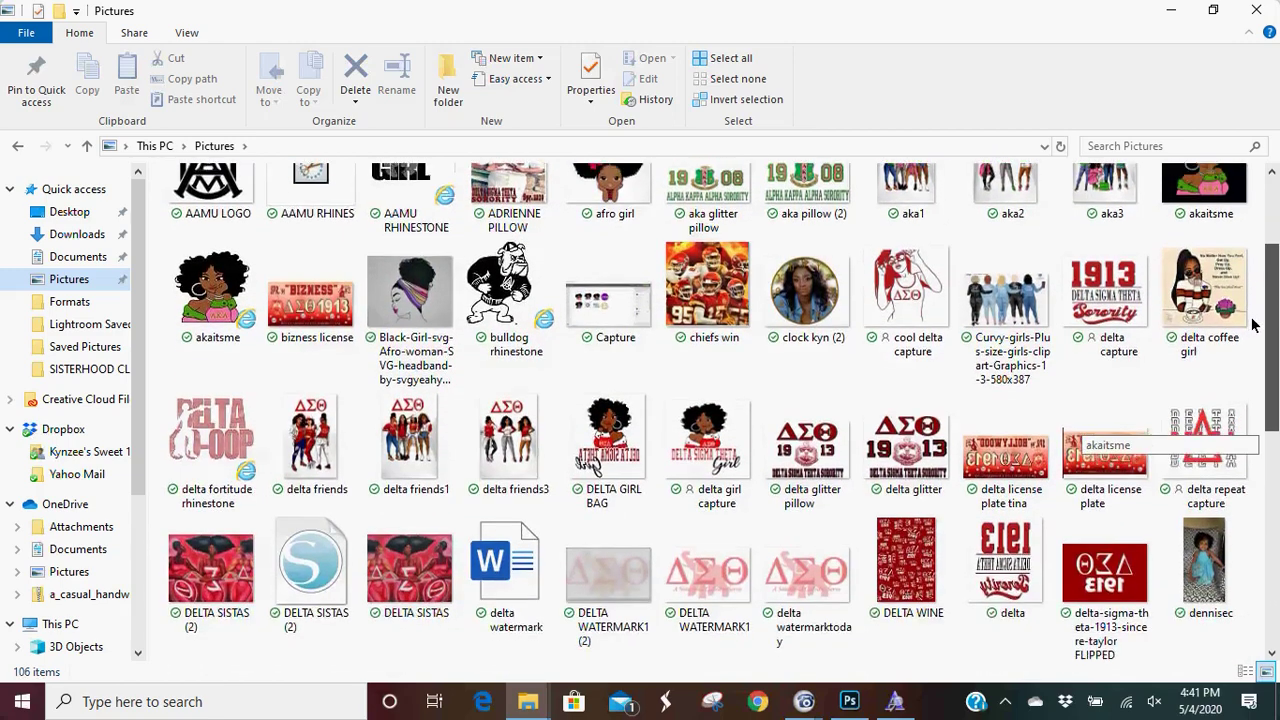
mouse_move(1268, 372)
mouse_down()
mouse_move(1277, 530)
mouse_move(1232, 150)
mouse_up()
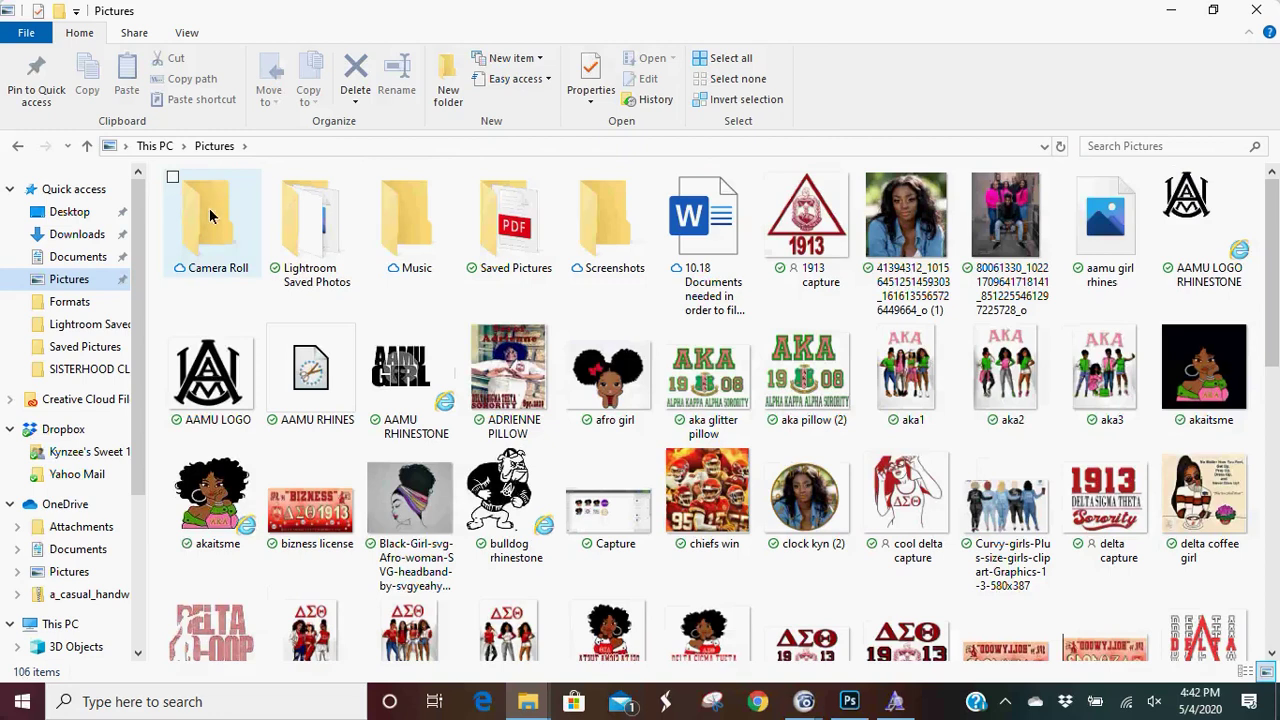
click(86, 240)
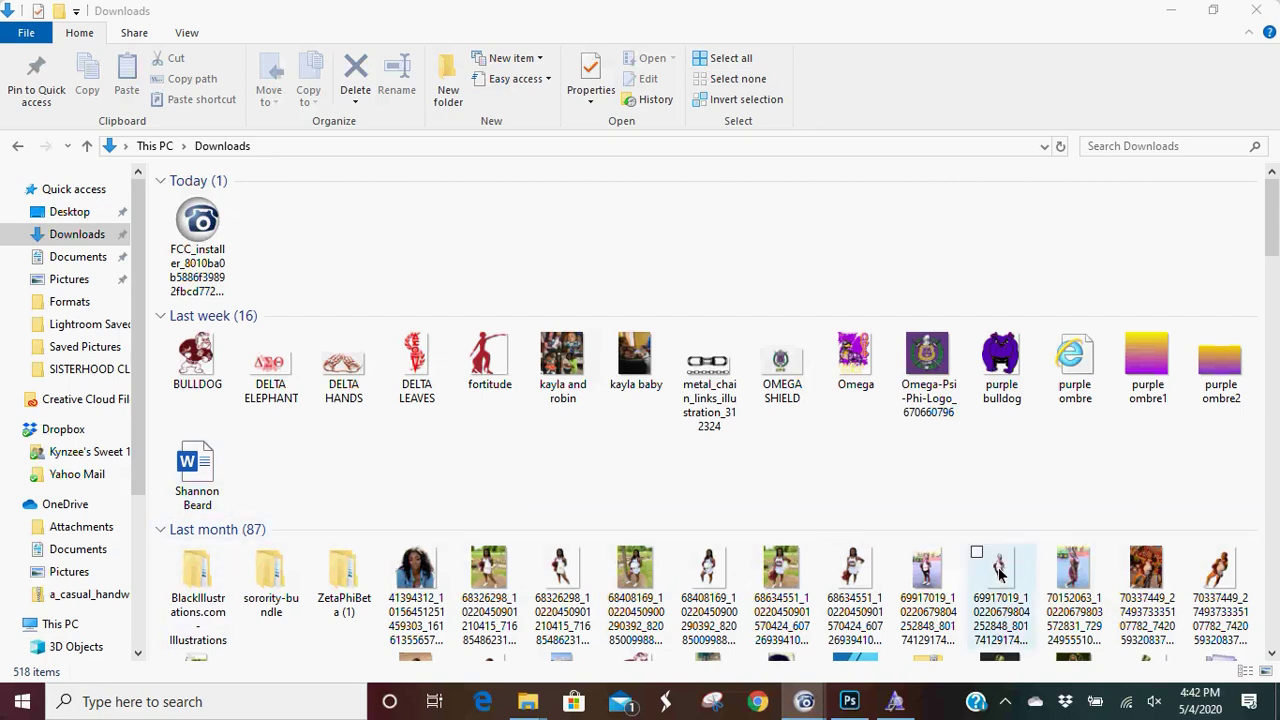
click(847, 703)
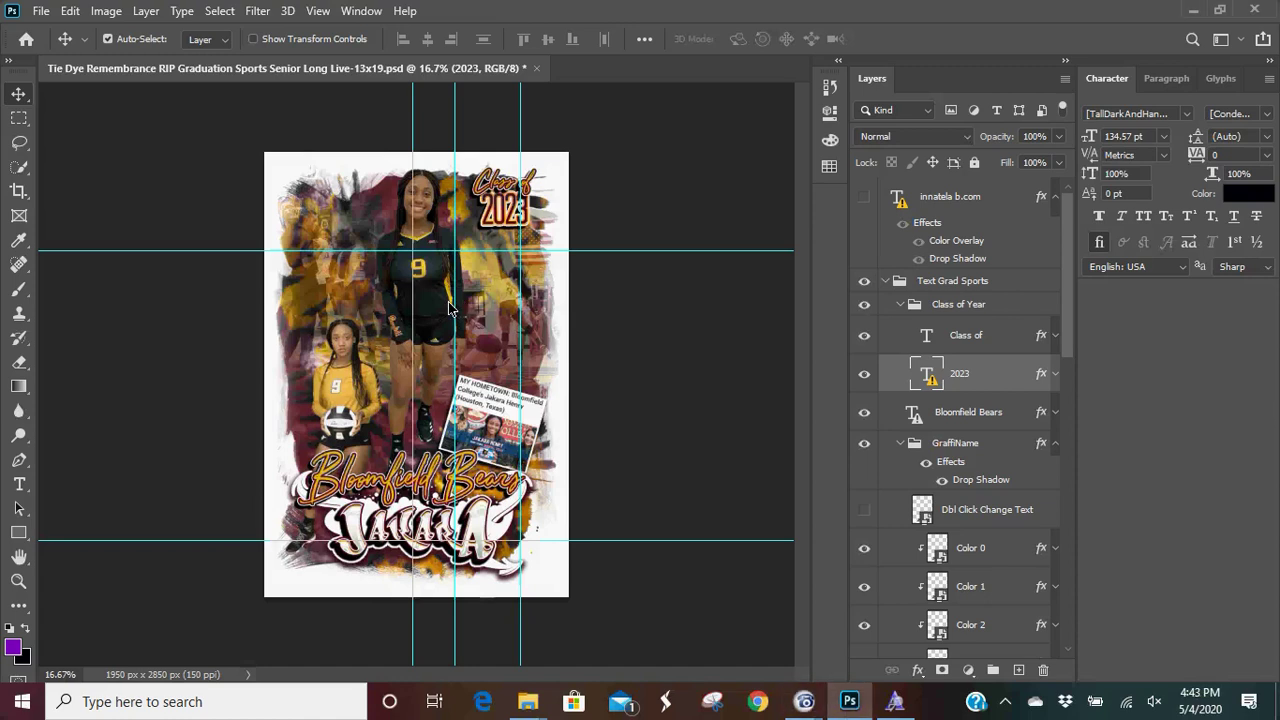
- Select the photo layer of the large central volleyball player and disable automatic layer selection for the Move tool
click(426, 222)
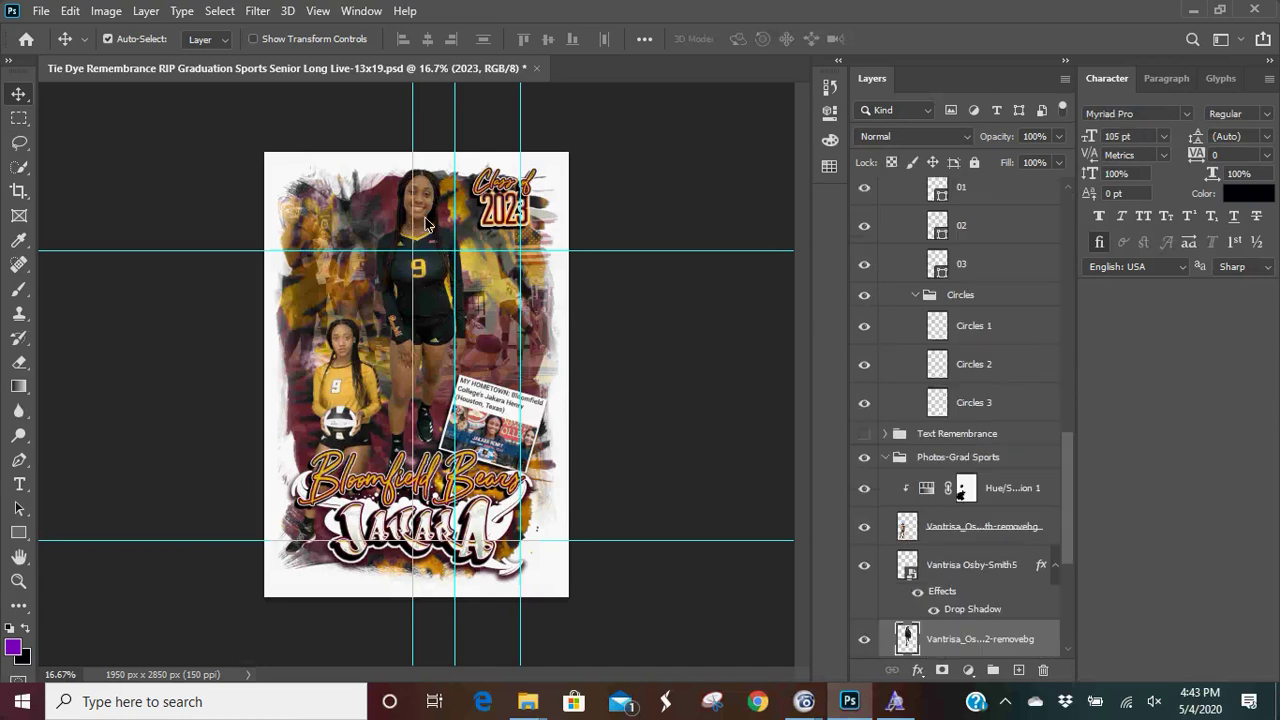
right_click(426, 222)
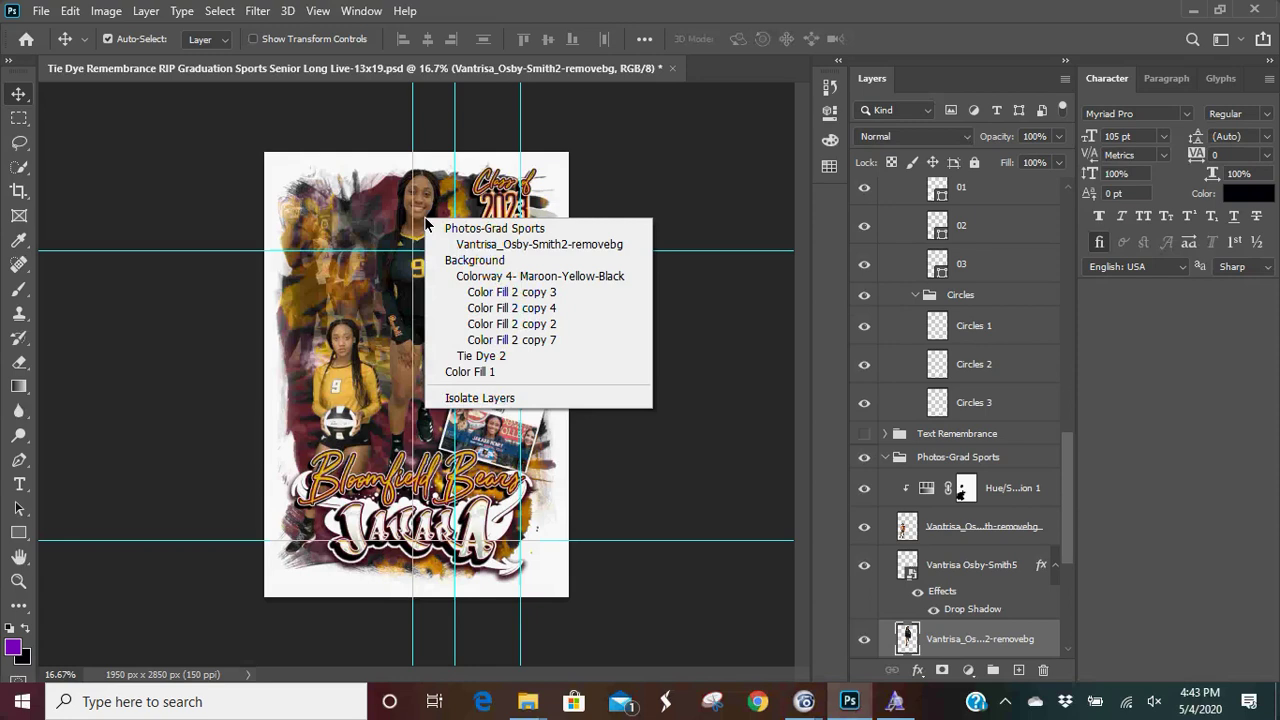
click(500, 246)
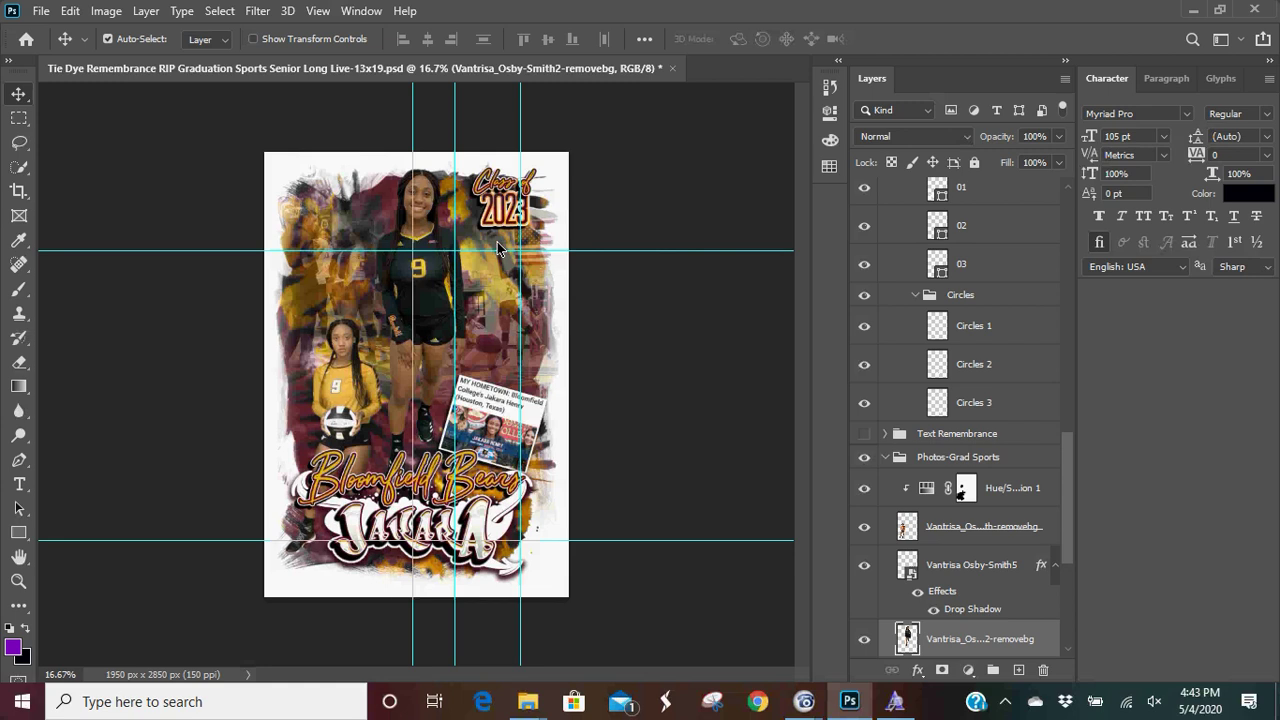
click(107, 40)
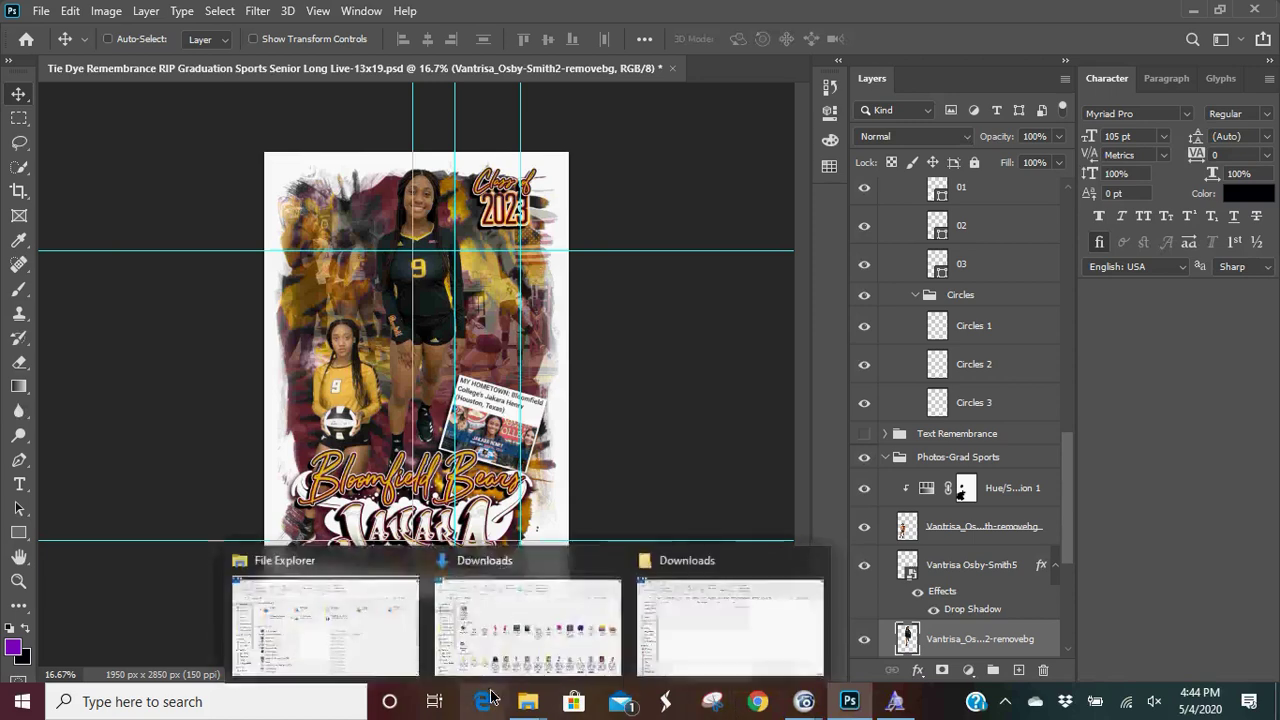
- Switch to the Downloads folder in File Explorer and try to bring the cutout PNGs starting with 68326298, 68408169 and 68634551 into Photoshop
mouse_move(529, 705)
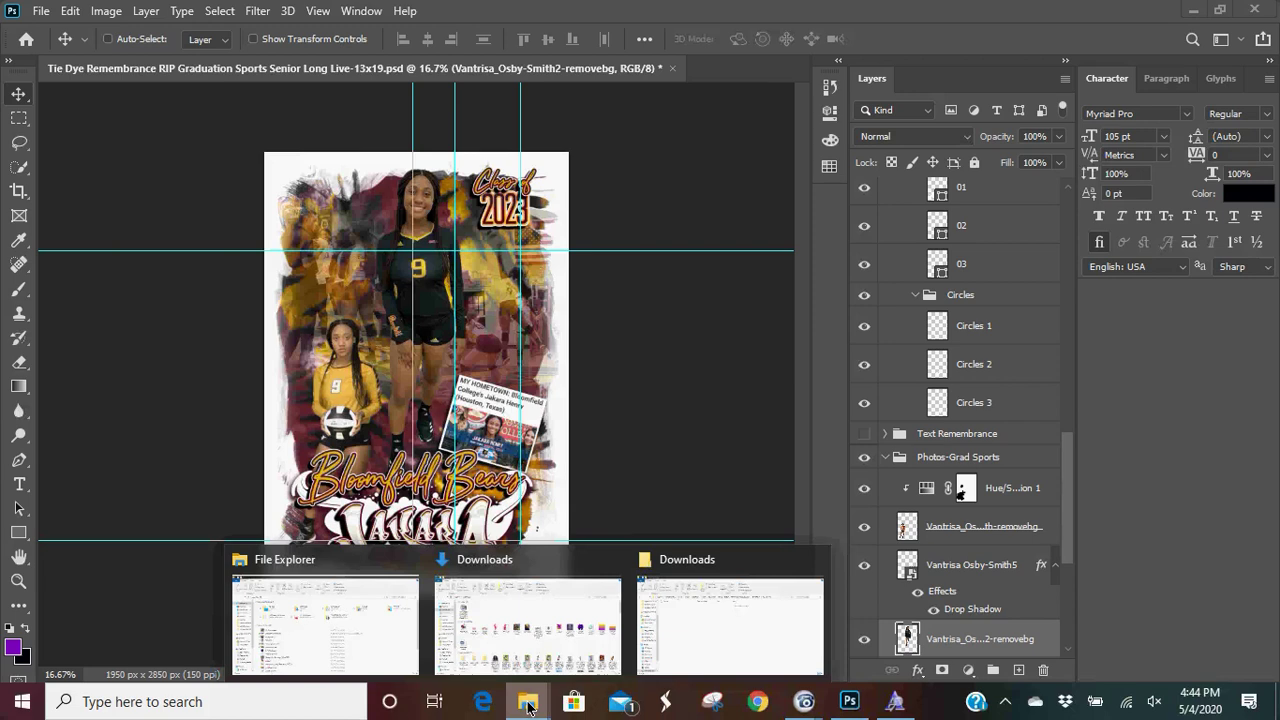
click(529, 705)
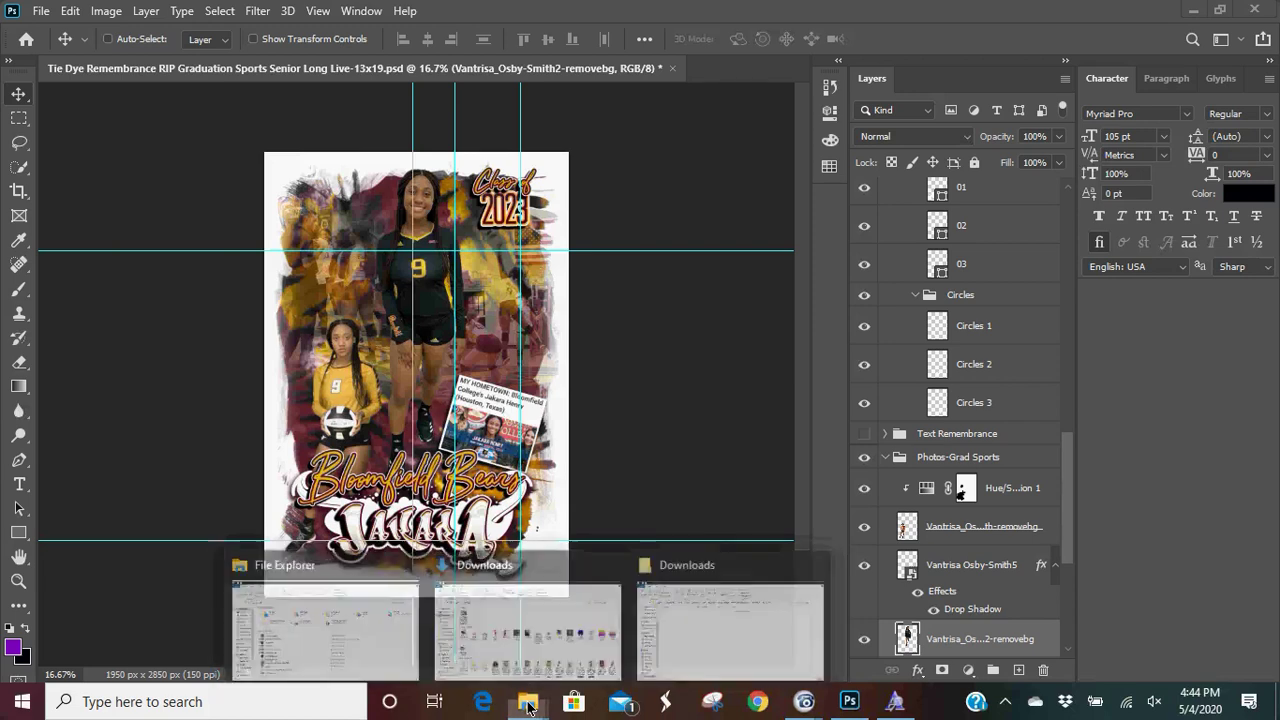
click(548, 597)
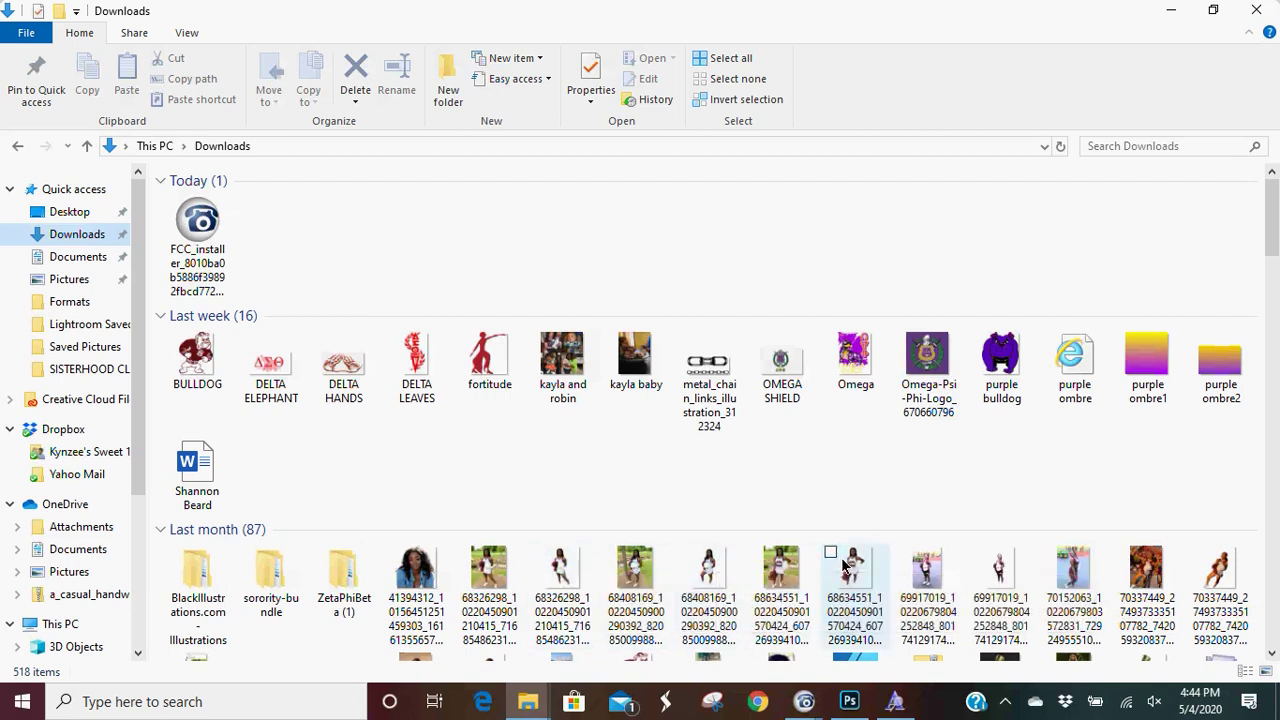
click(560, 563)
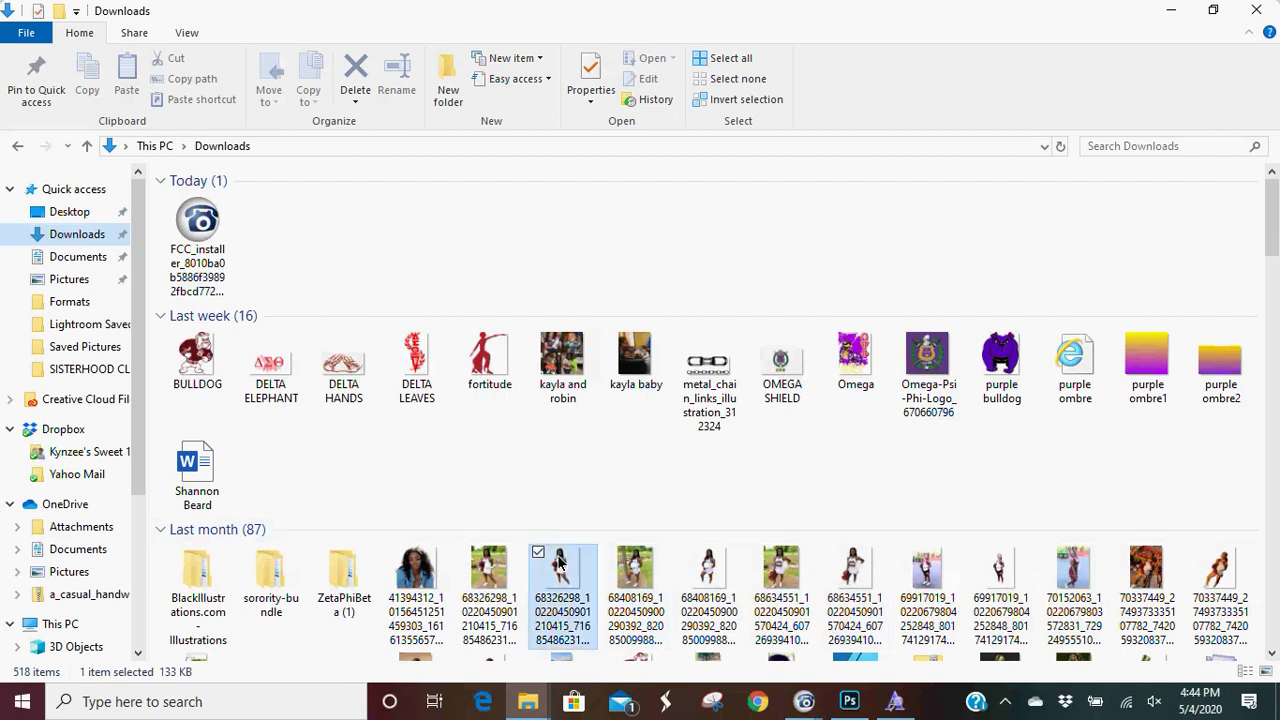
click(685, 554)
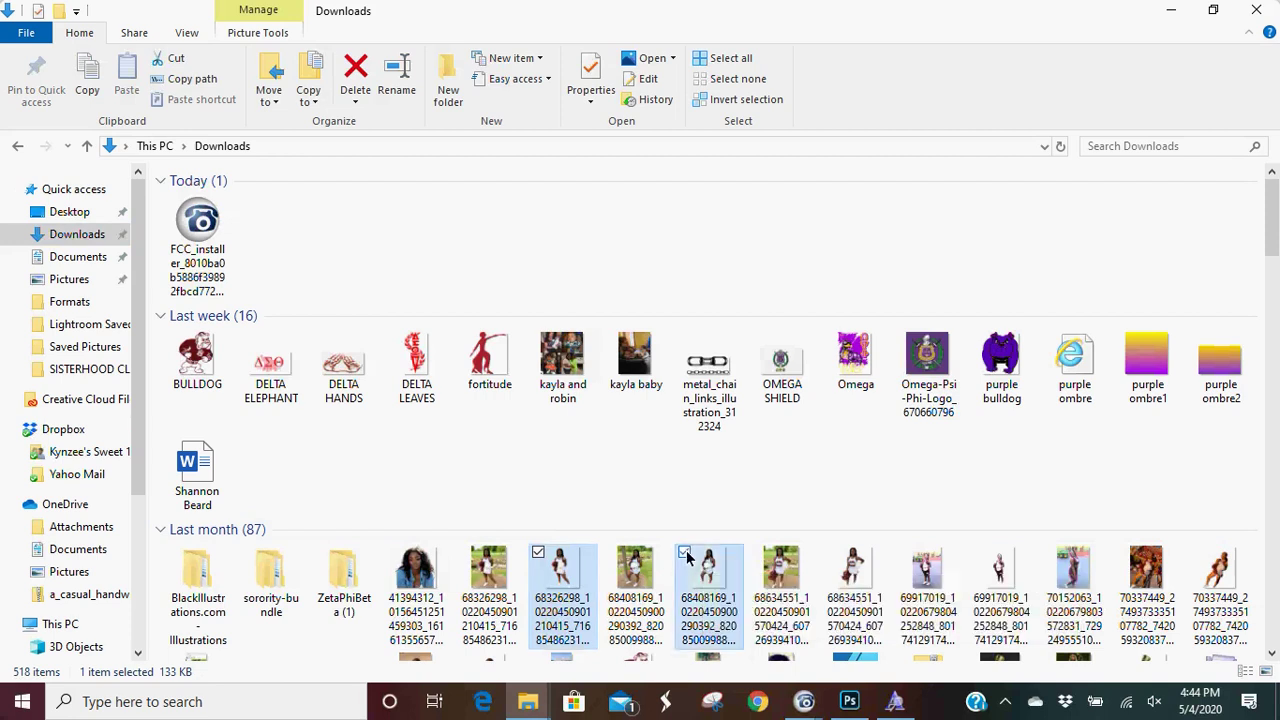
click(832, 556)
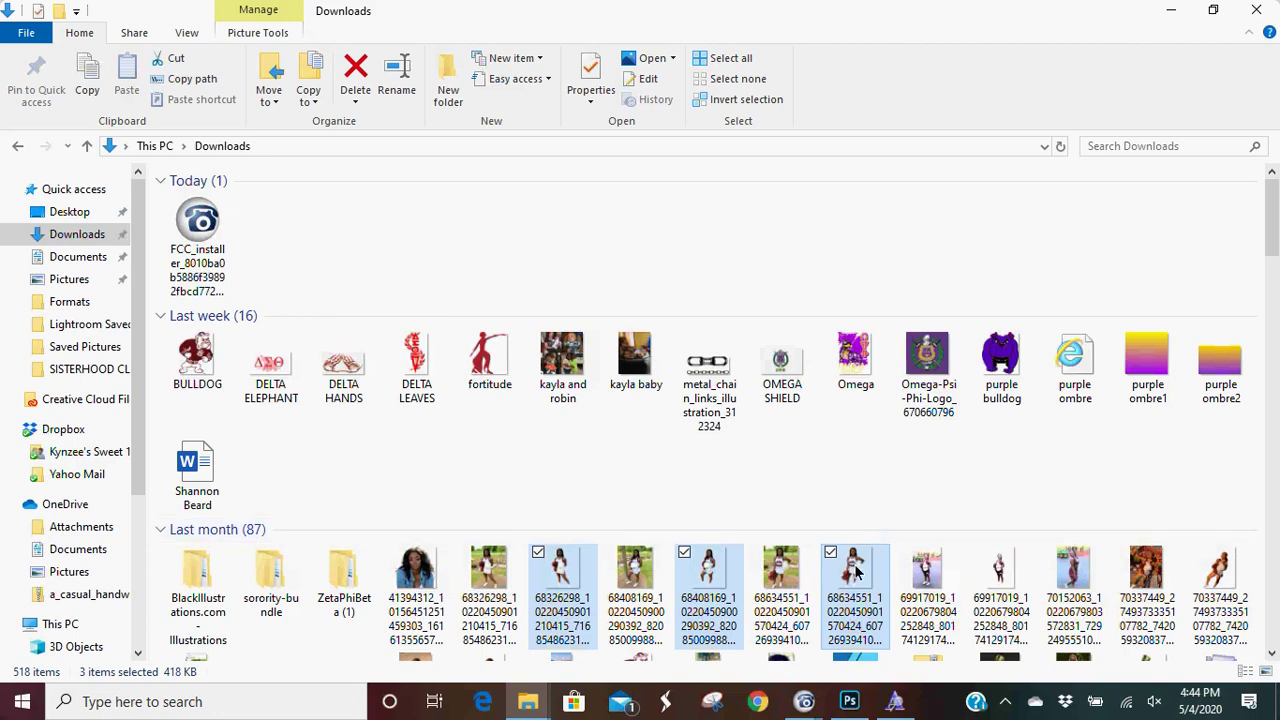
drag(855, 570, 758, 700)
mouse_move(851, 706)
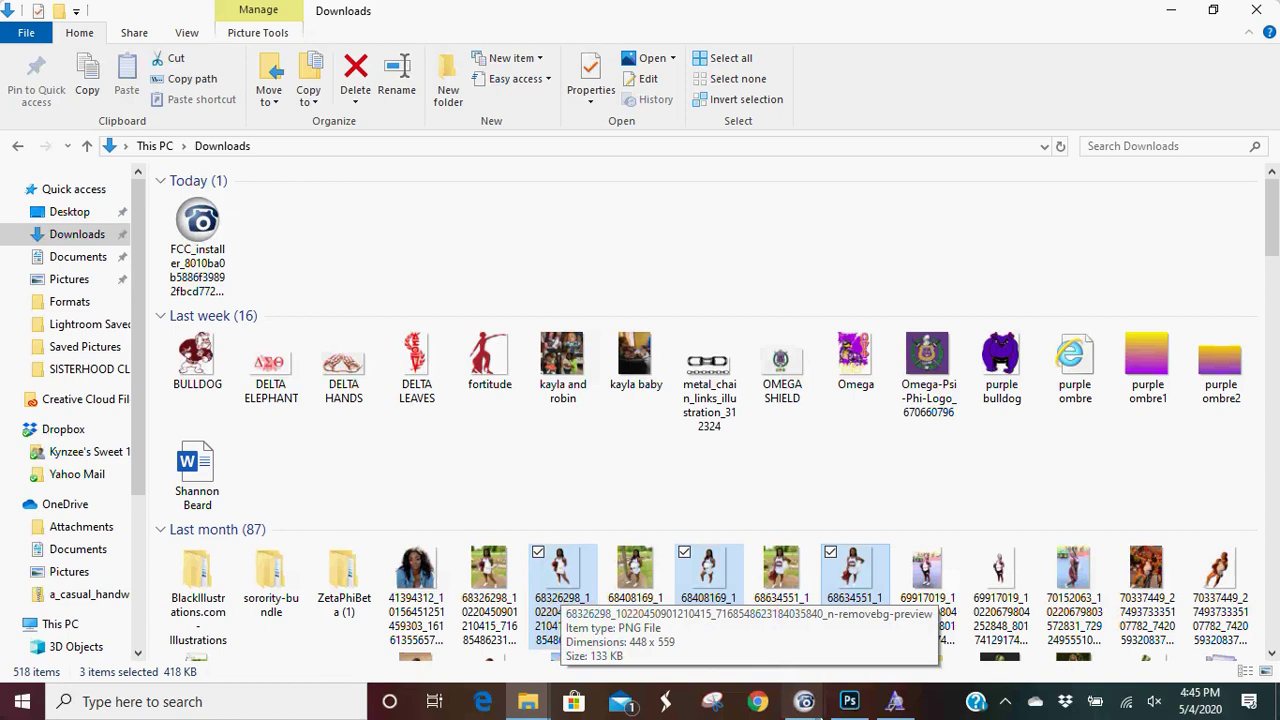
mouse_move(804, 701)
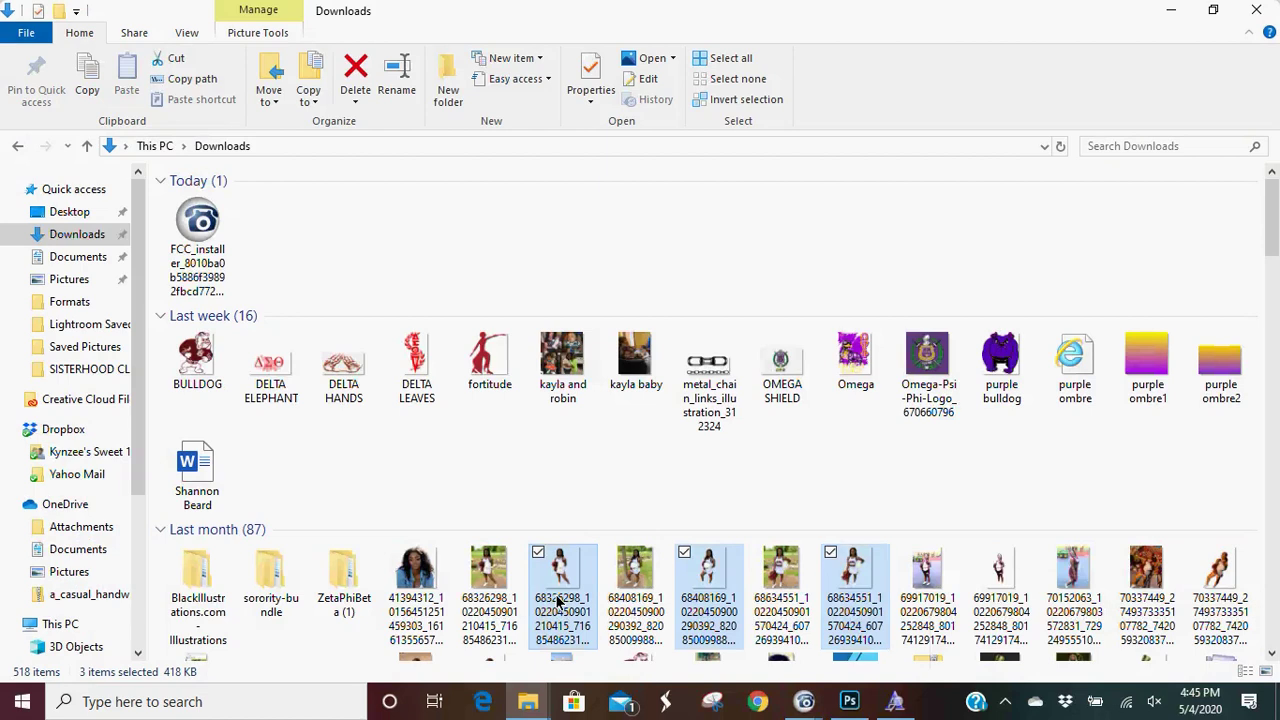
right_click(563, 587)
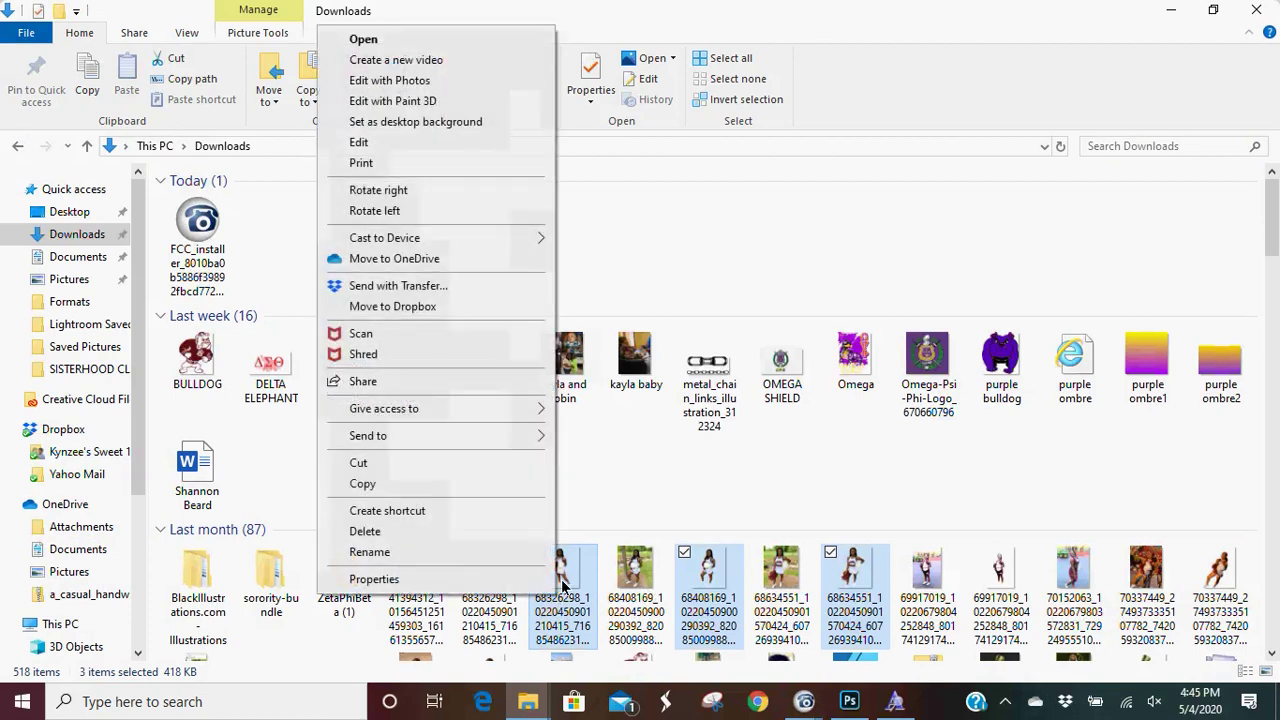
click(623, 506)
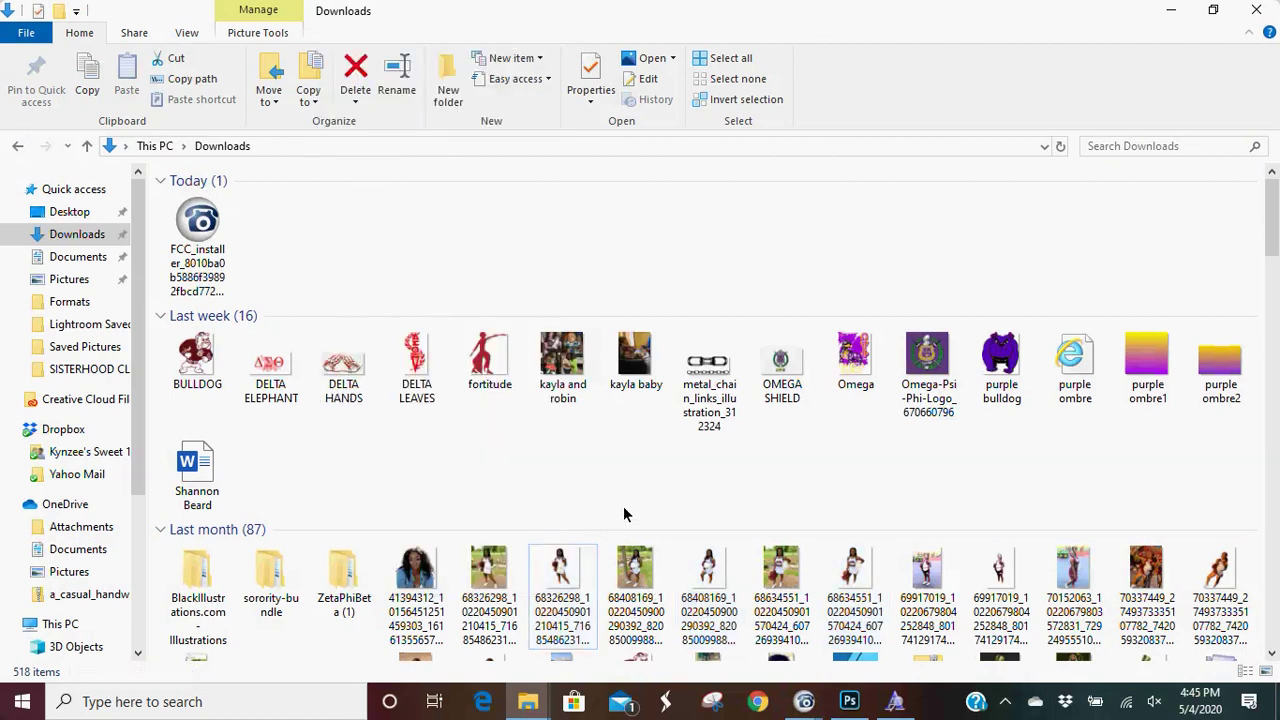
- Try to bring a single cutout PNG, first 68326298 and then 68408169, from Downloads into the Photoshop template
click(540, 554)
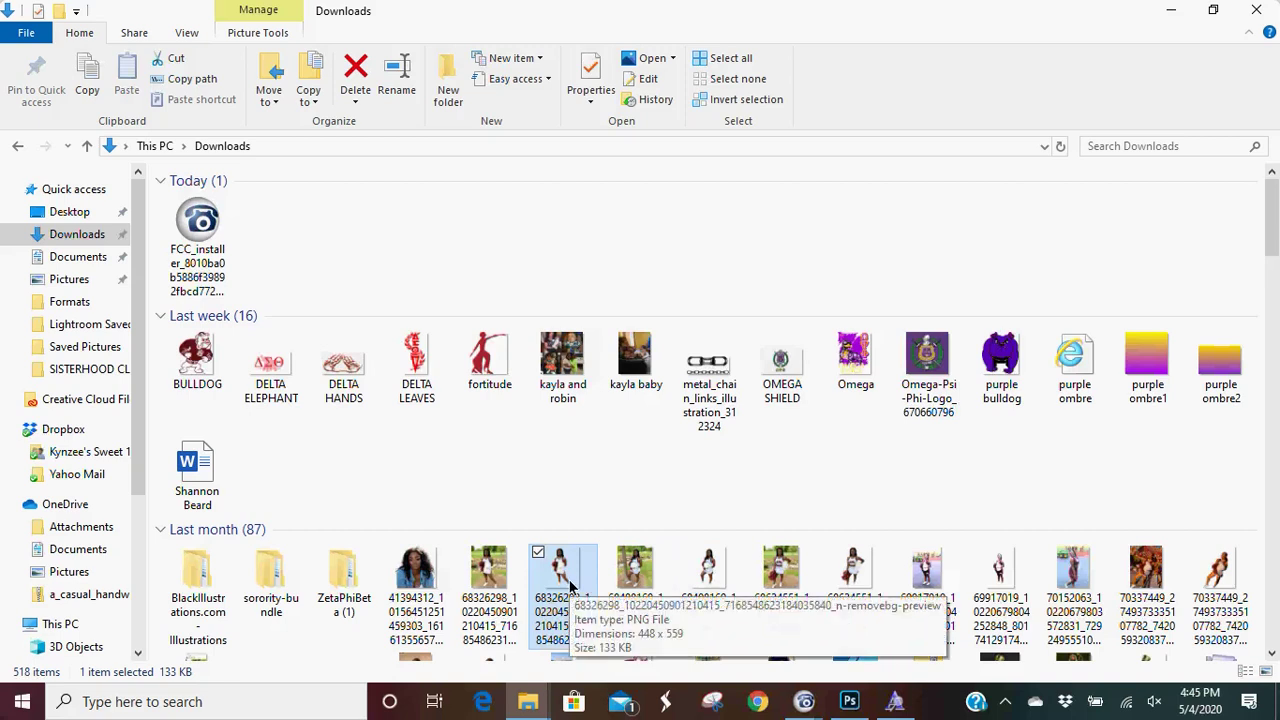
drag(570, 585, 566, 494)
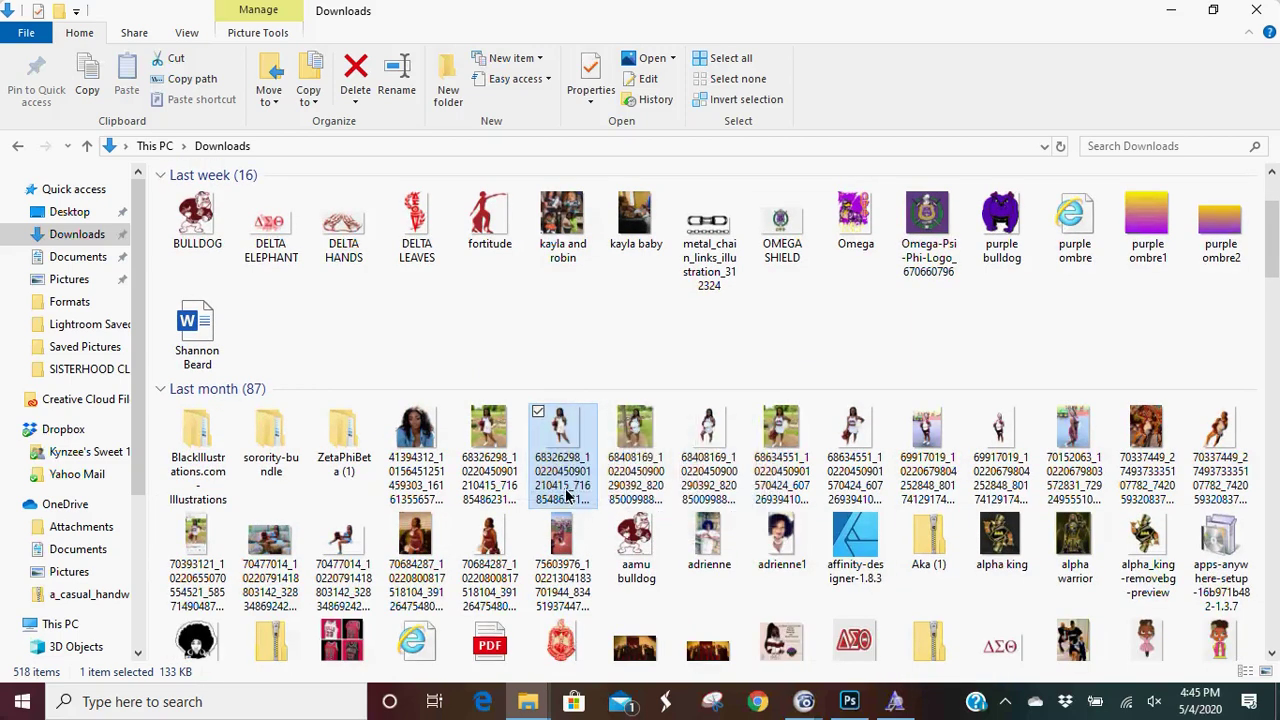
click(686, 426)
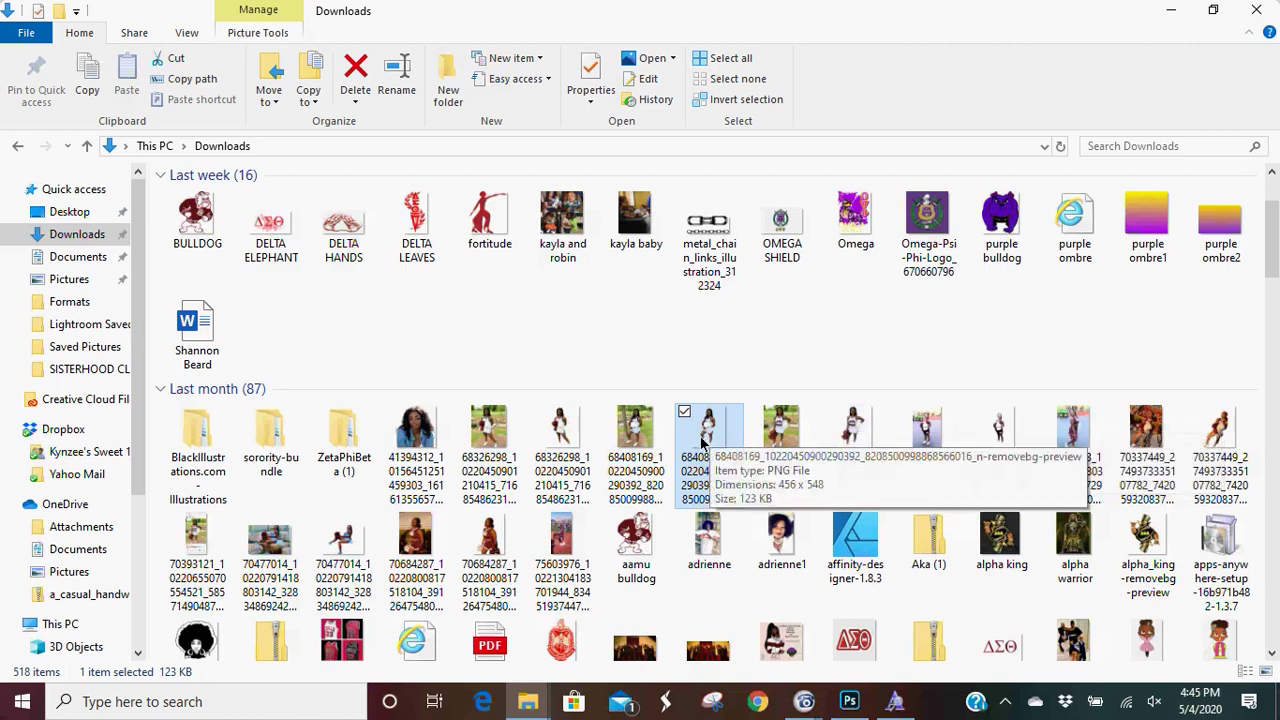
drag(705, 437, 393, 308)
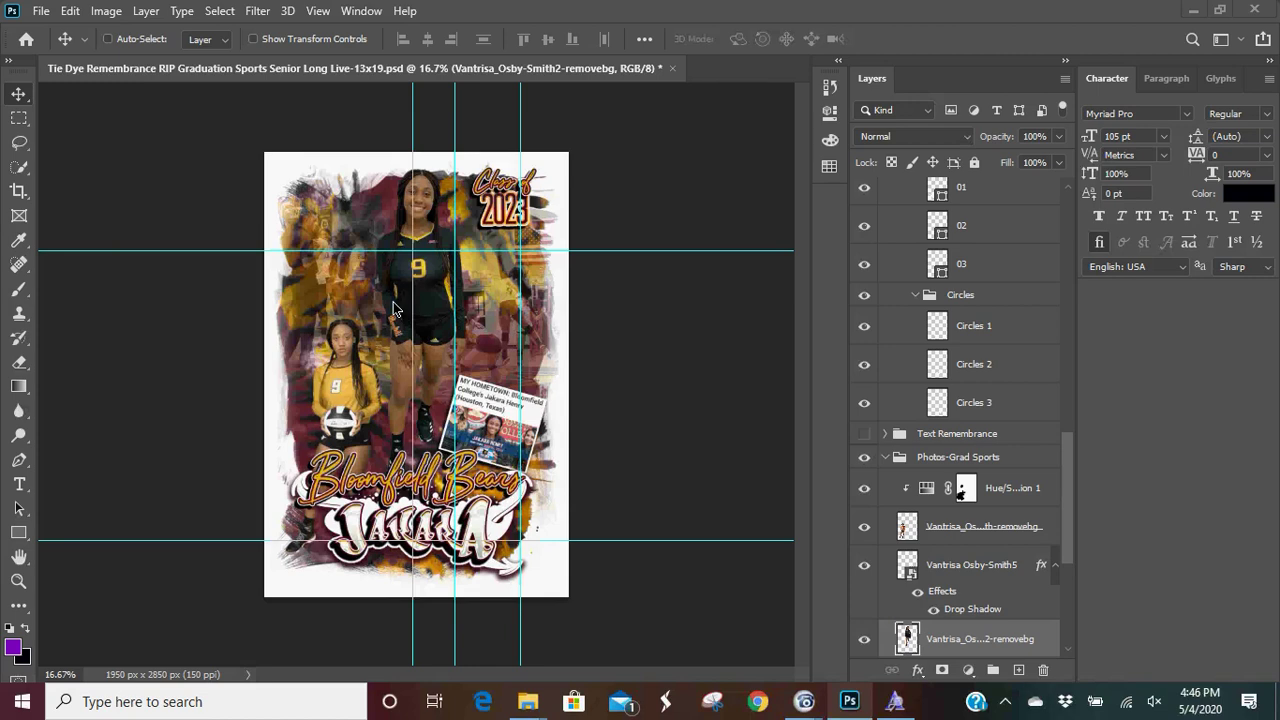
drag(393, 308, 394, 308)
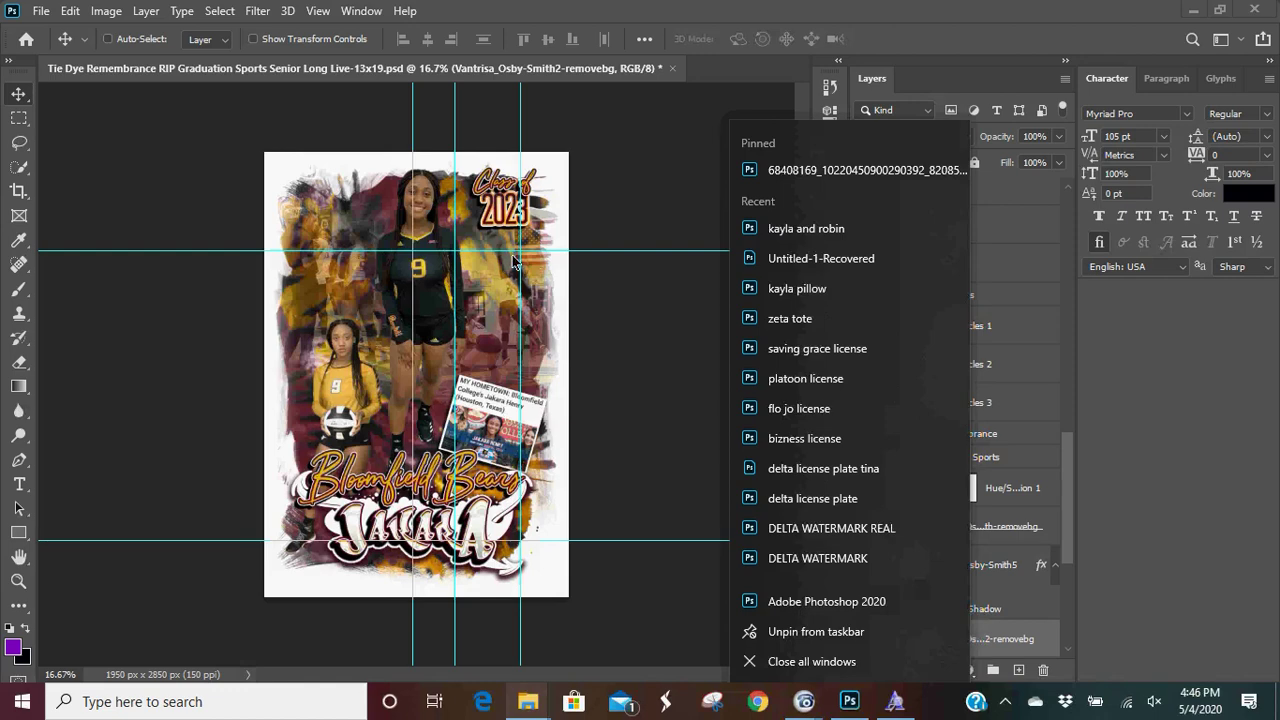
- Return to the Downloads folder, select the cutout images starting with 68326298, 68408169 and 70337449, and dismiss their file options
click(523, 706)
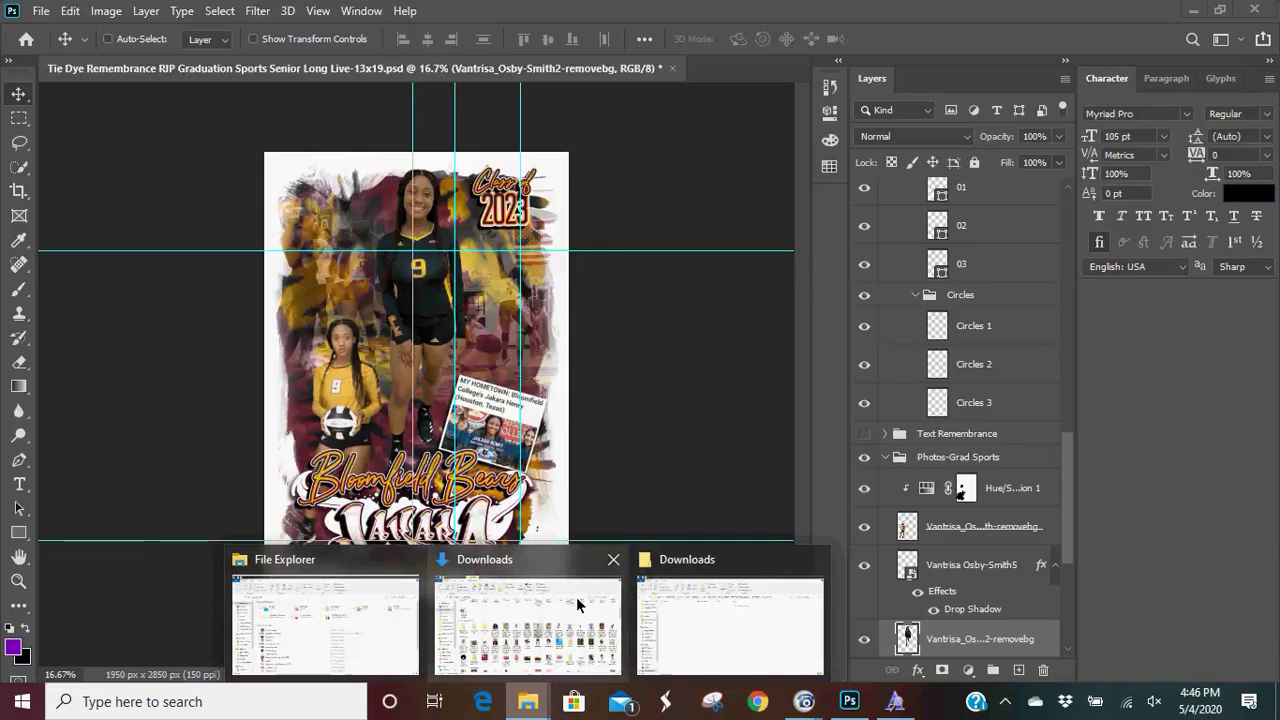
click(580, 603)
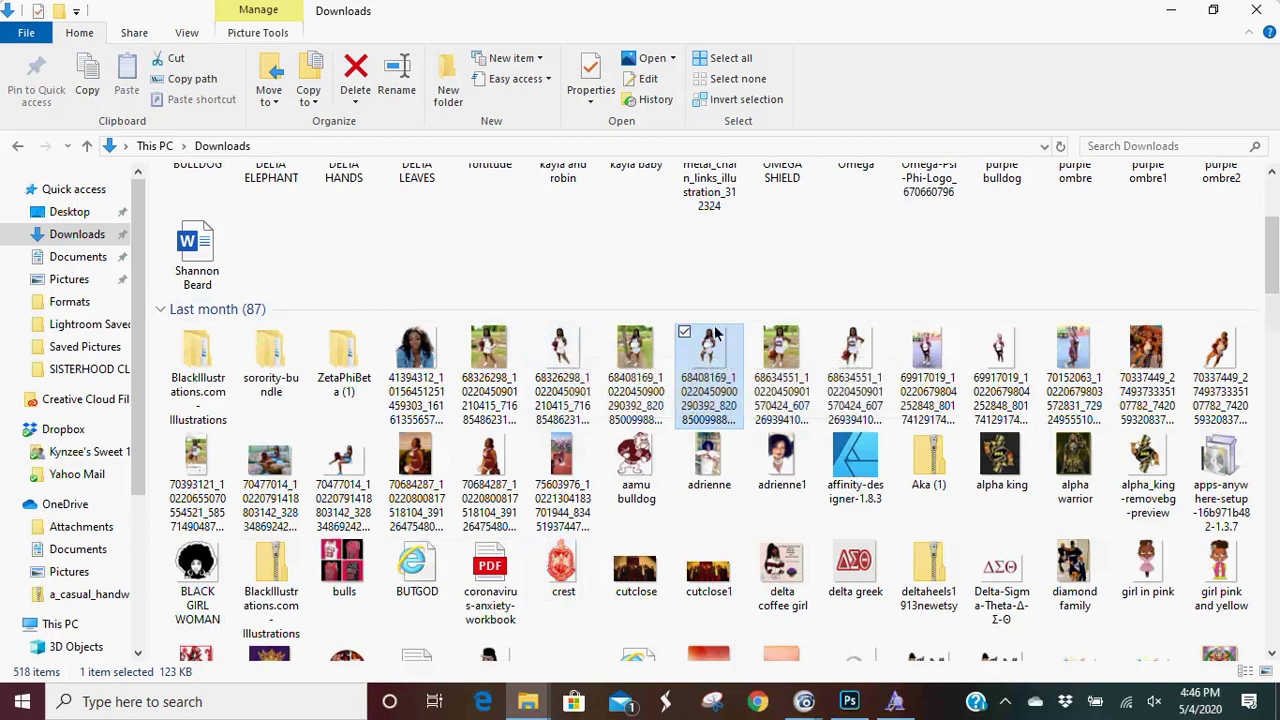
click(485, 350)
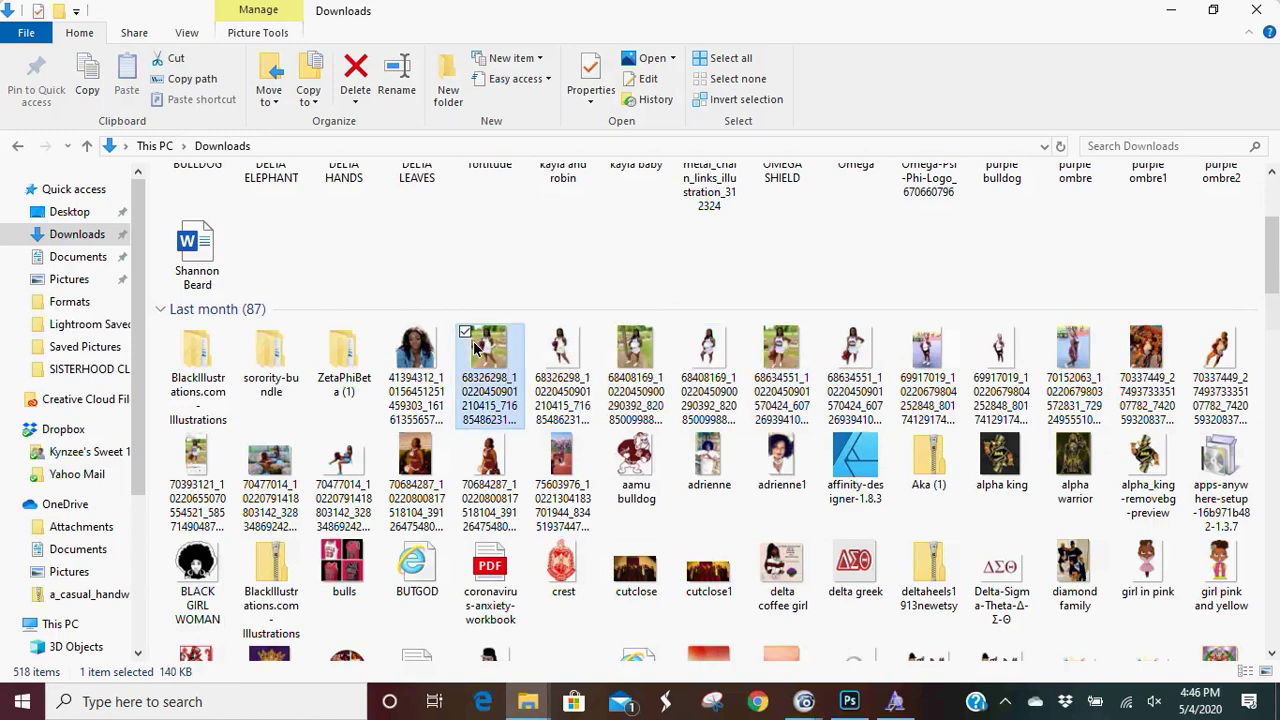
click(684, 334)
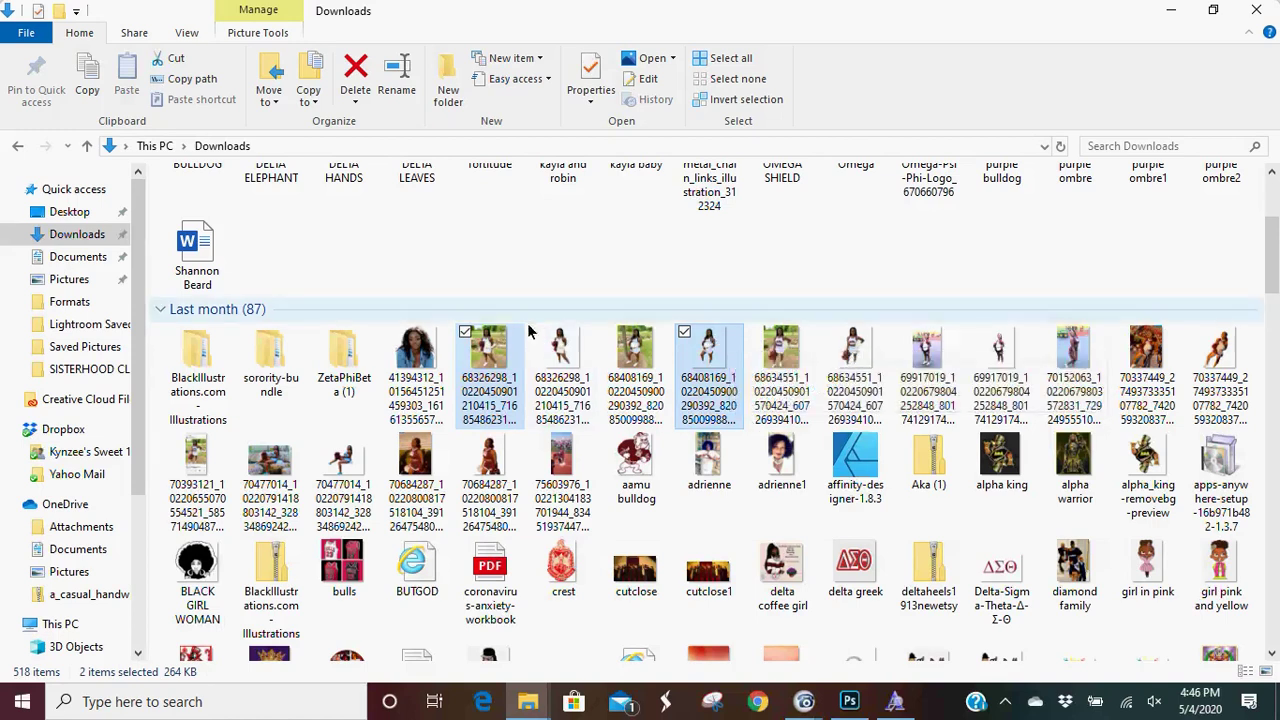
click(484, 338)
click(464, 333)
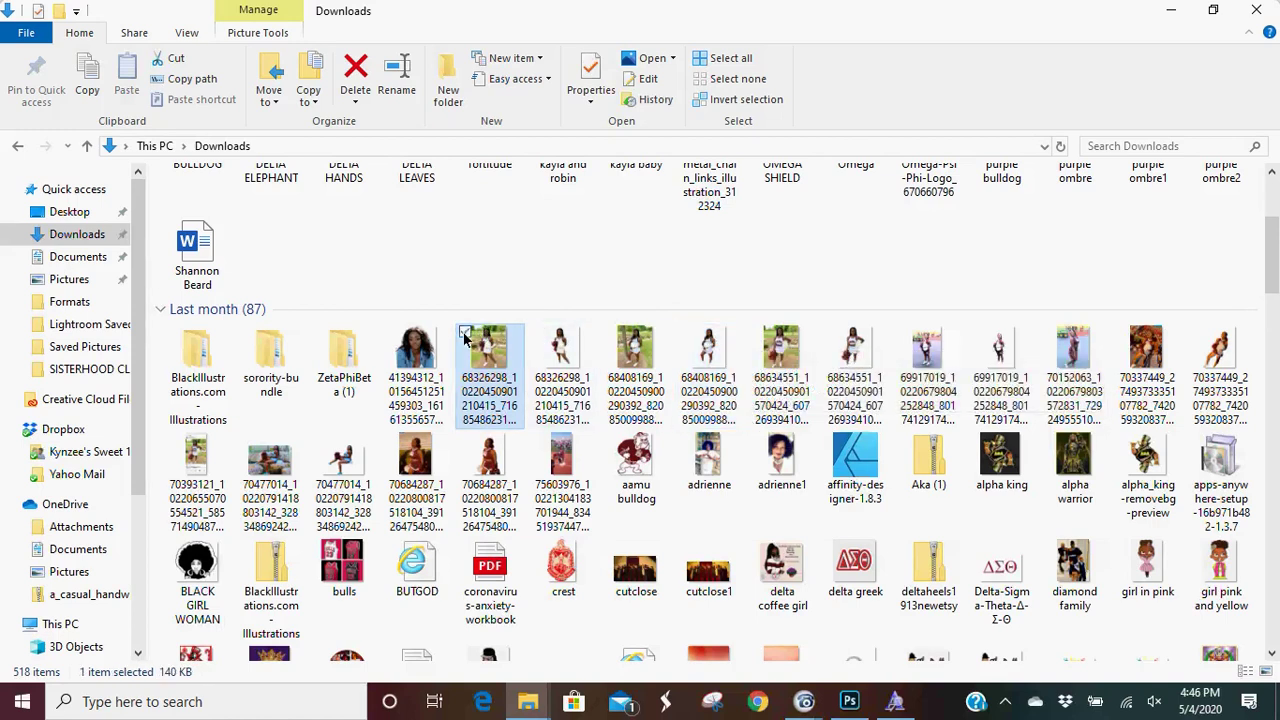
click(539, 333)
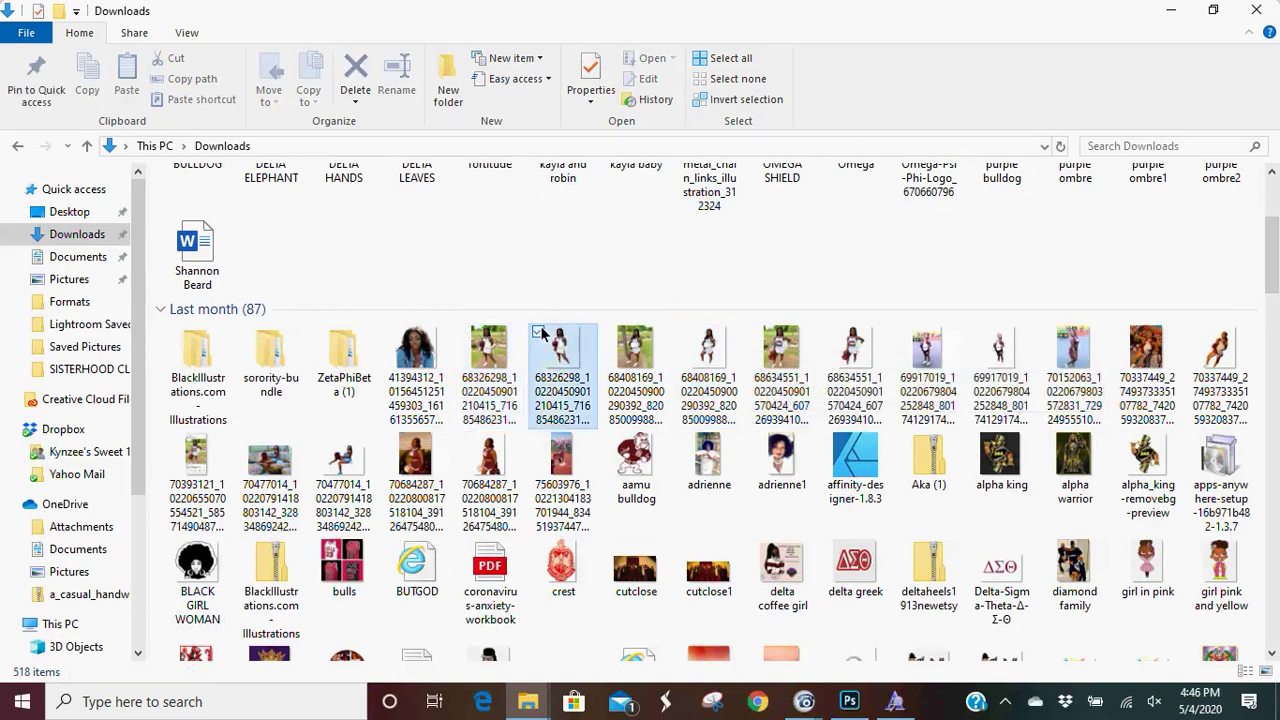
click(687, 333)
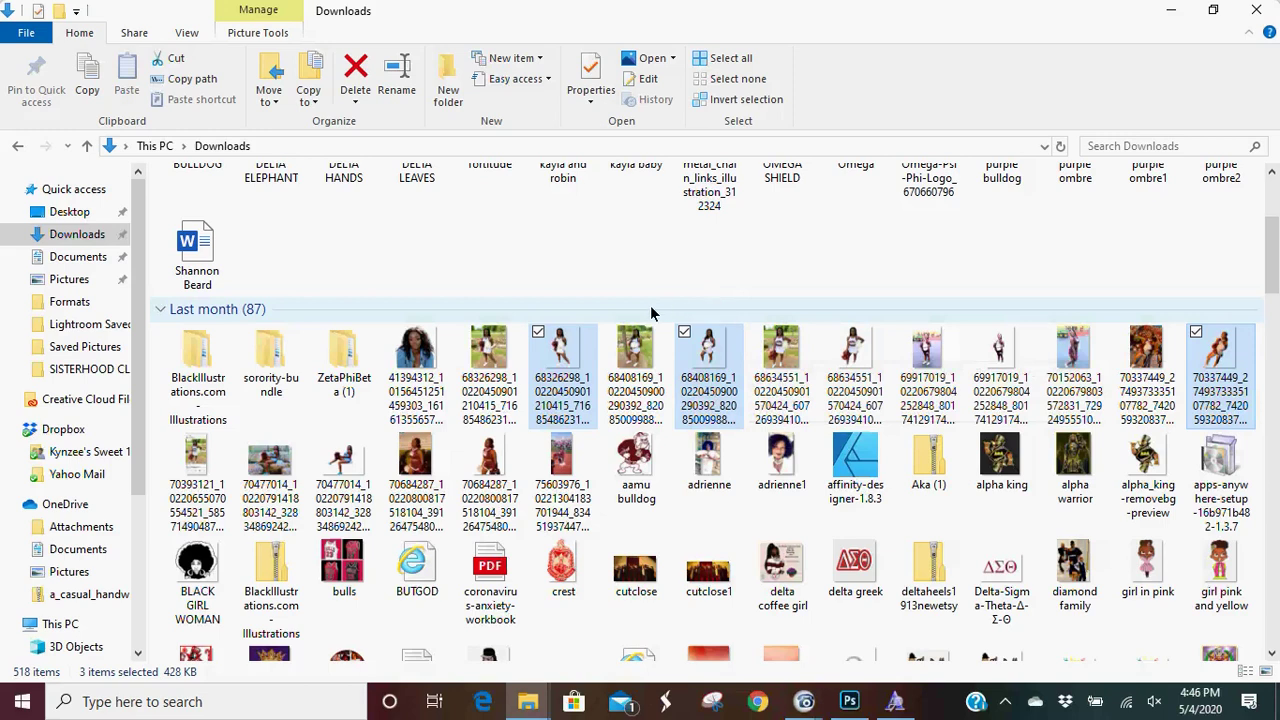
right_click(572, 345)
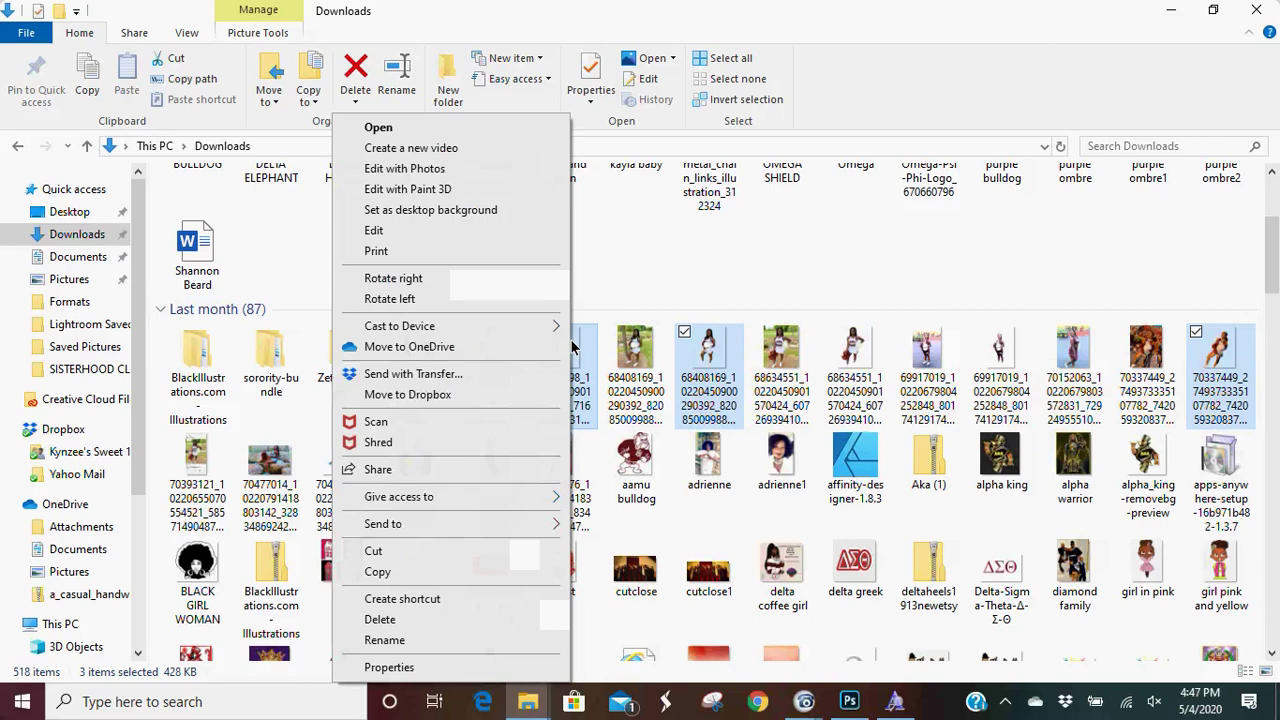
click(706, 254)
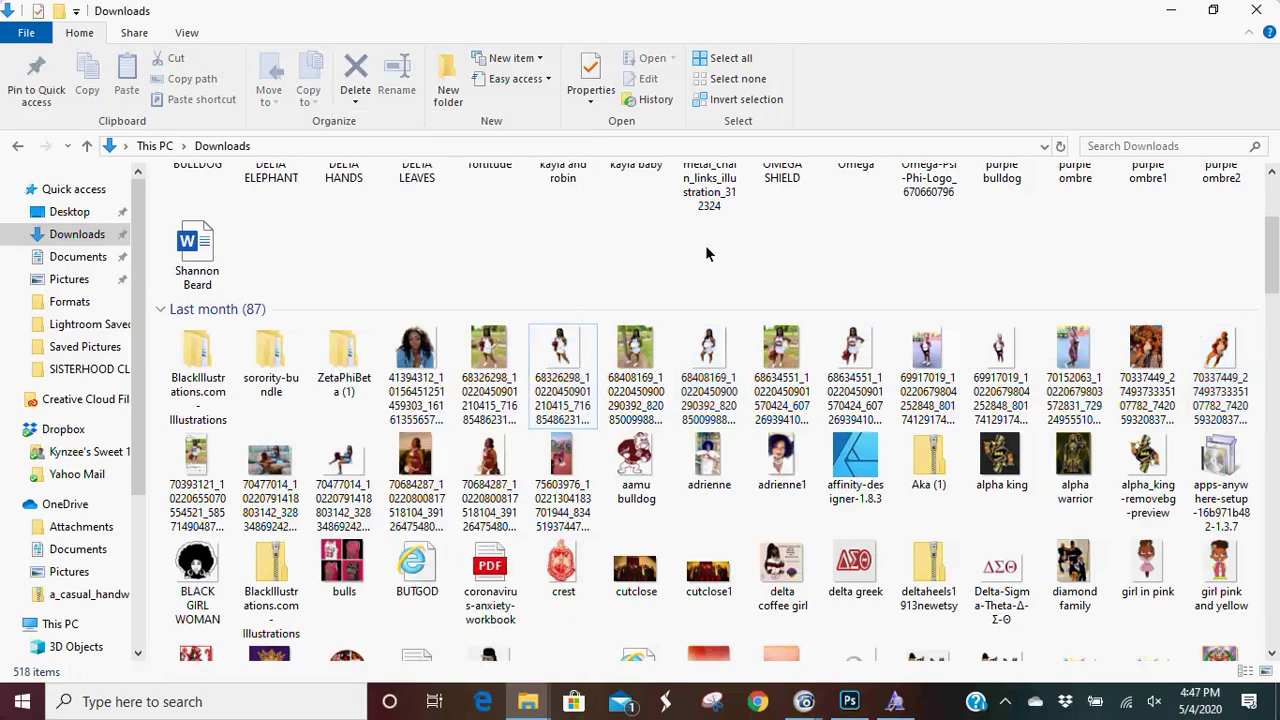
click(545, 367)
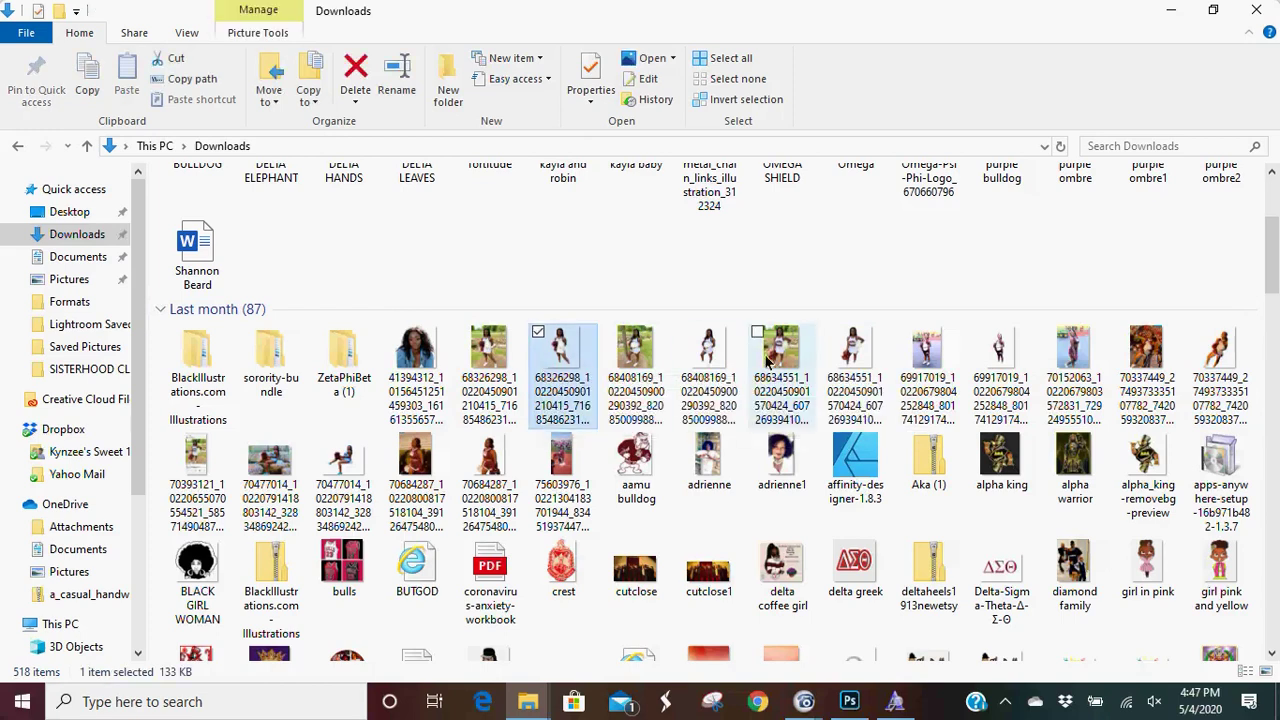
click(706, 358)
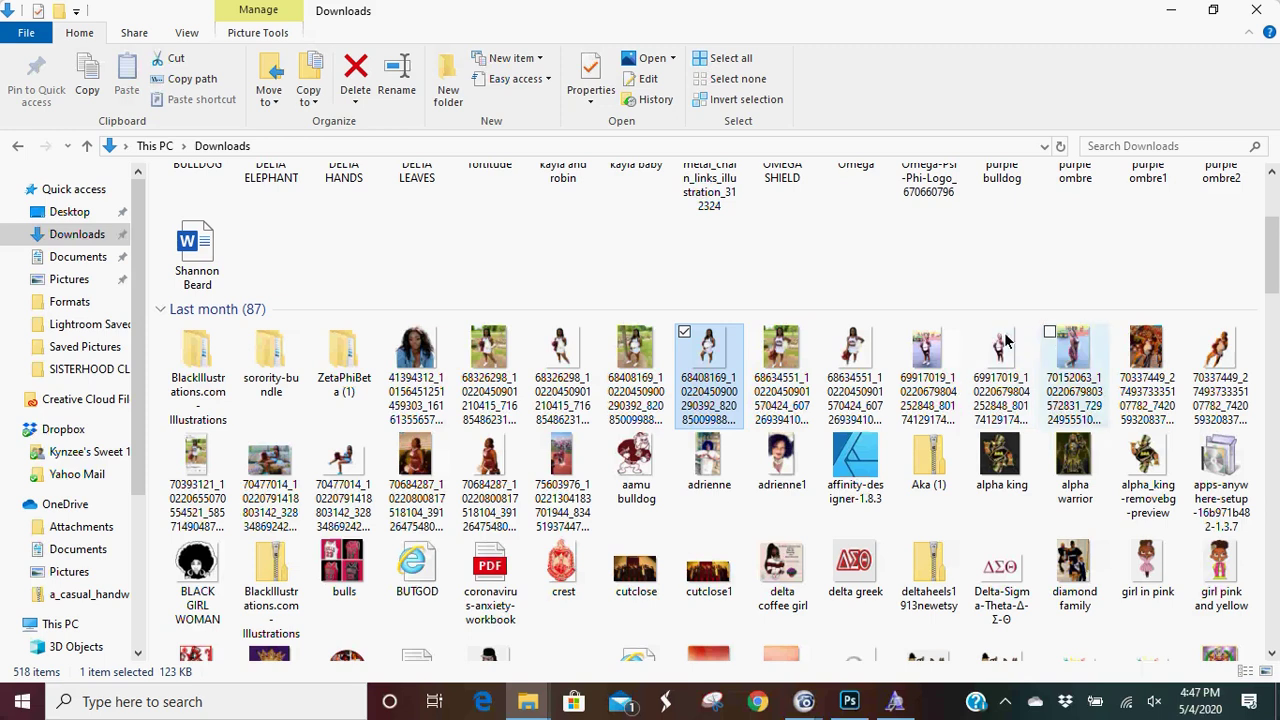
click(1215, 358)
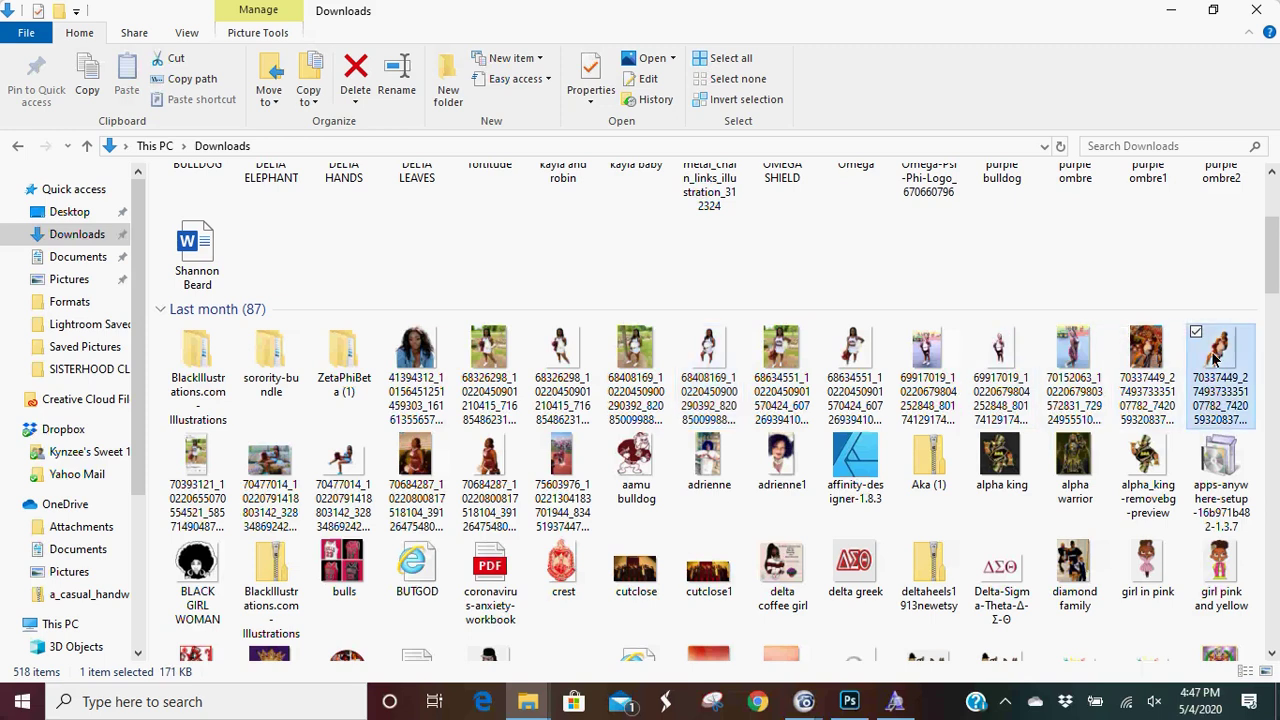
click(684, 331)
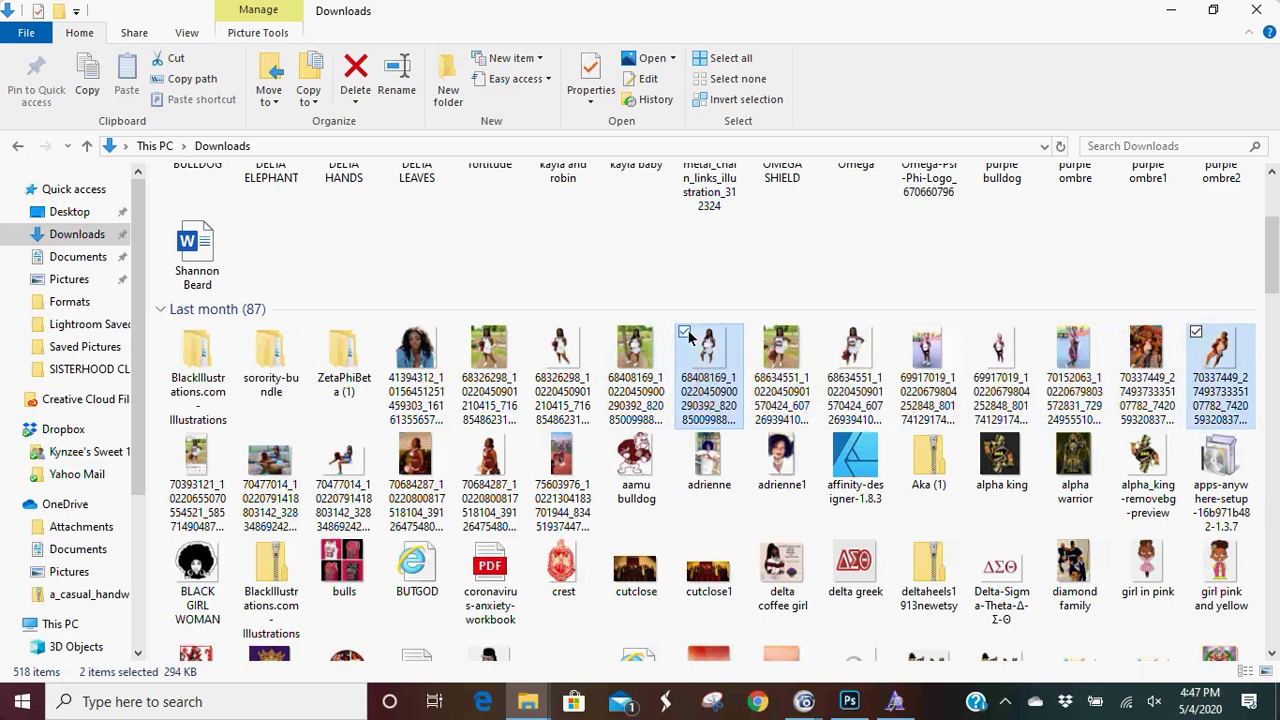
click(536, 334)
click(537, 333)
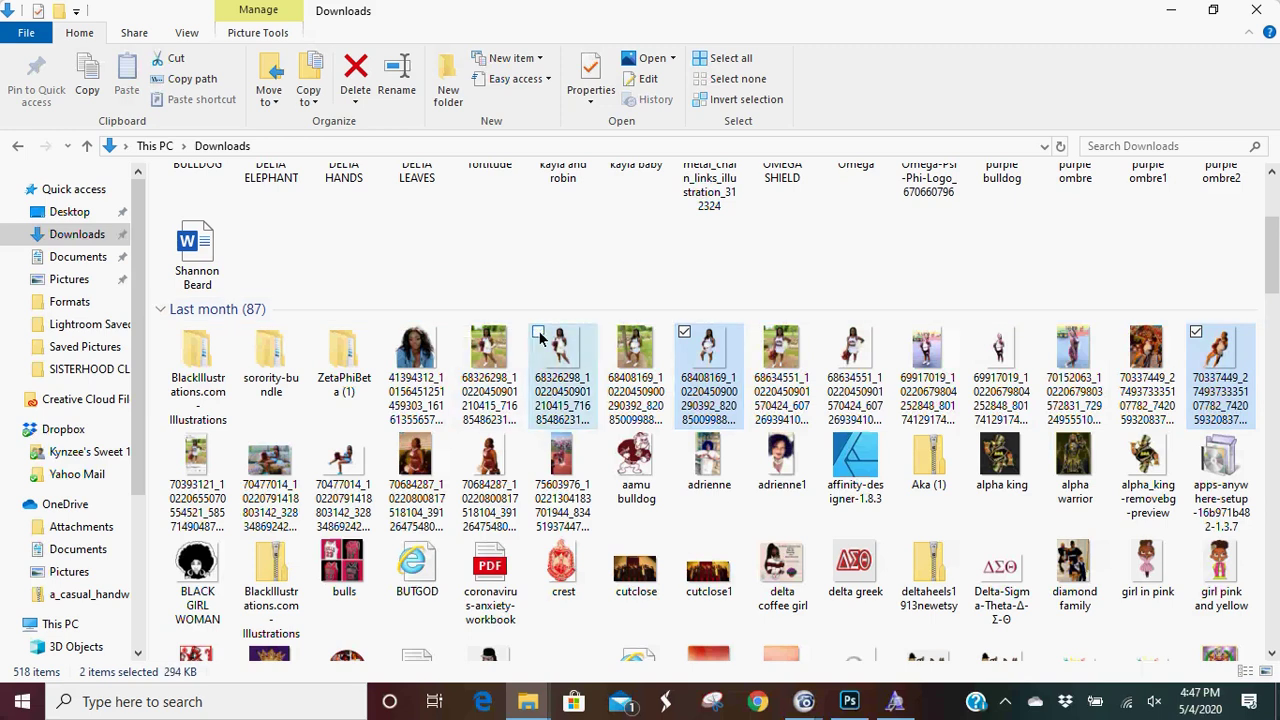
click(539, 333)
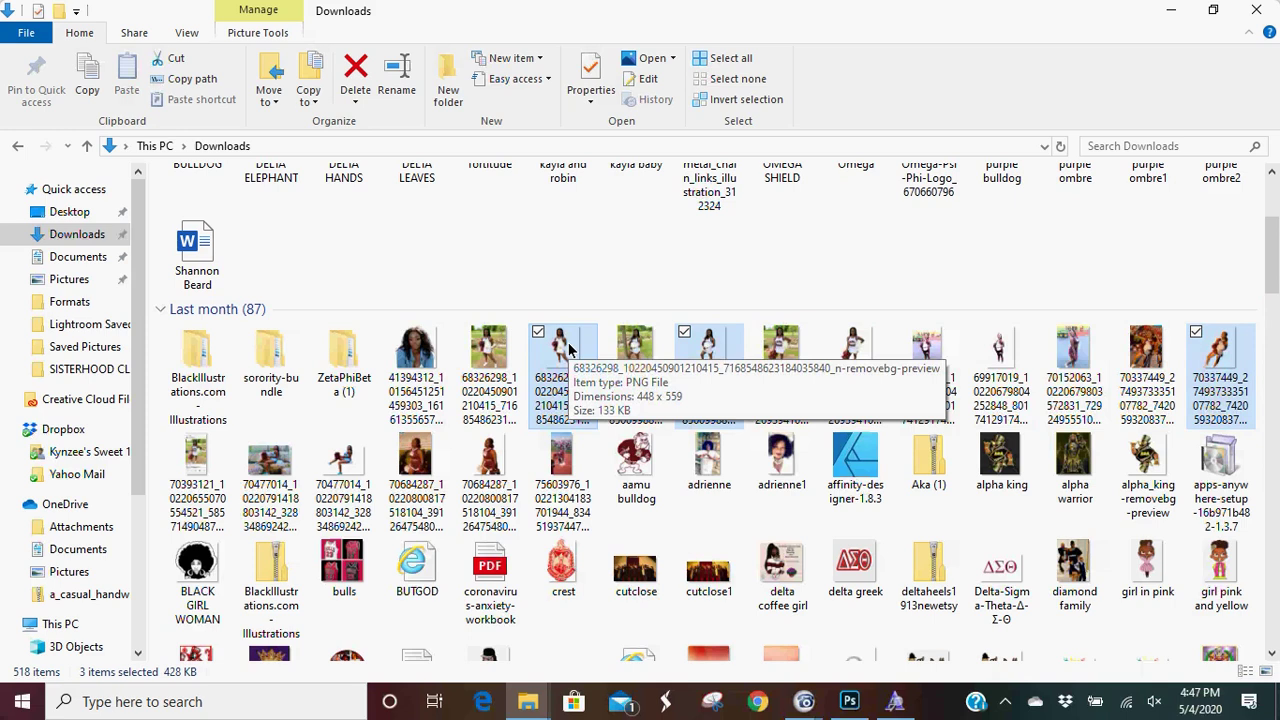
click(568, 347)
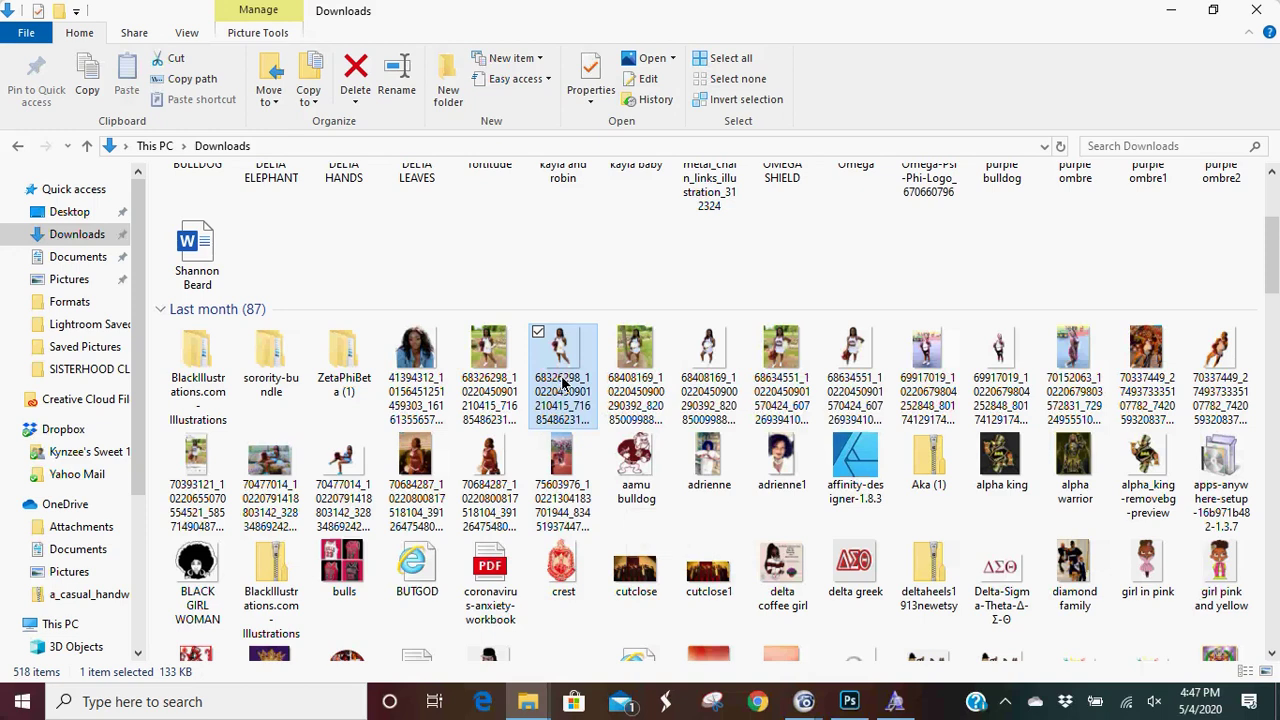
click(626, 286)
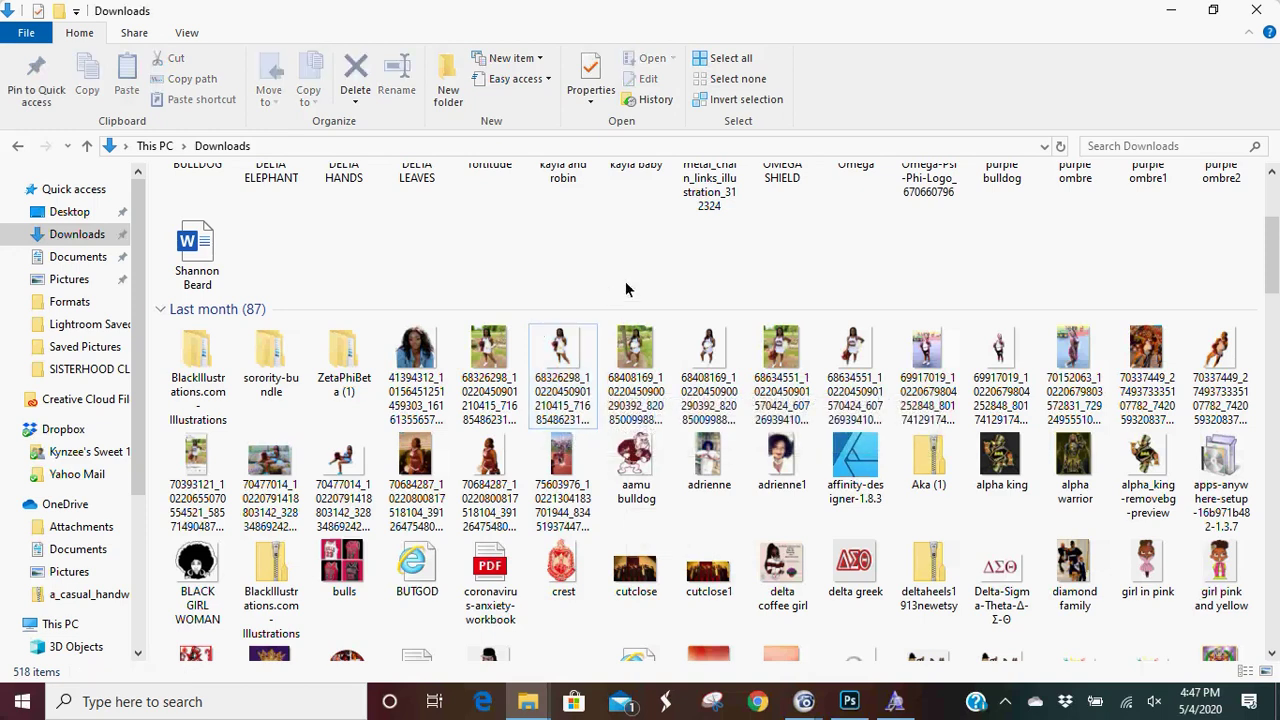
- Select the three background-removed PNGs starting with 68326298, 68408169 and 70337449 together in Downloads
click(555, 372)
click(690, 341)
click(693, 341)
click(685, 332)
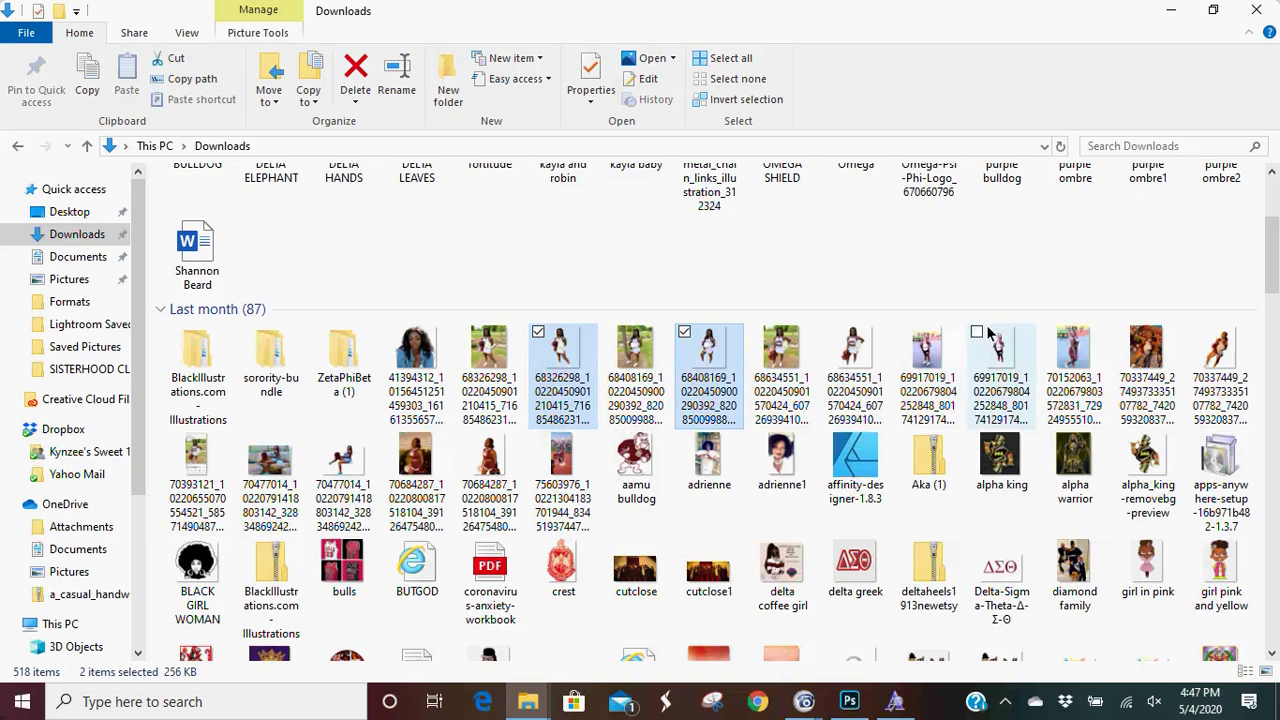
click(1198, 333)
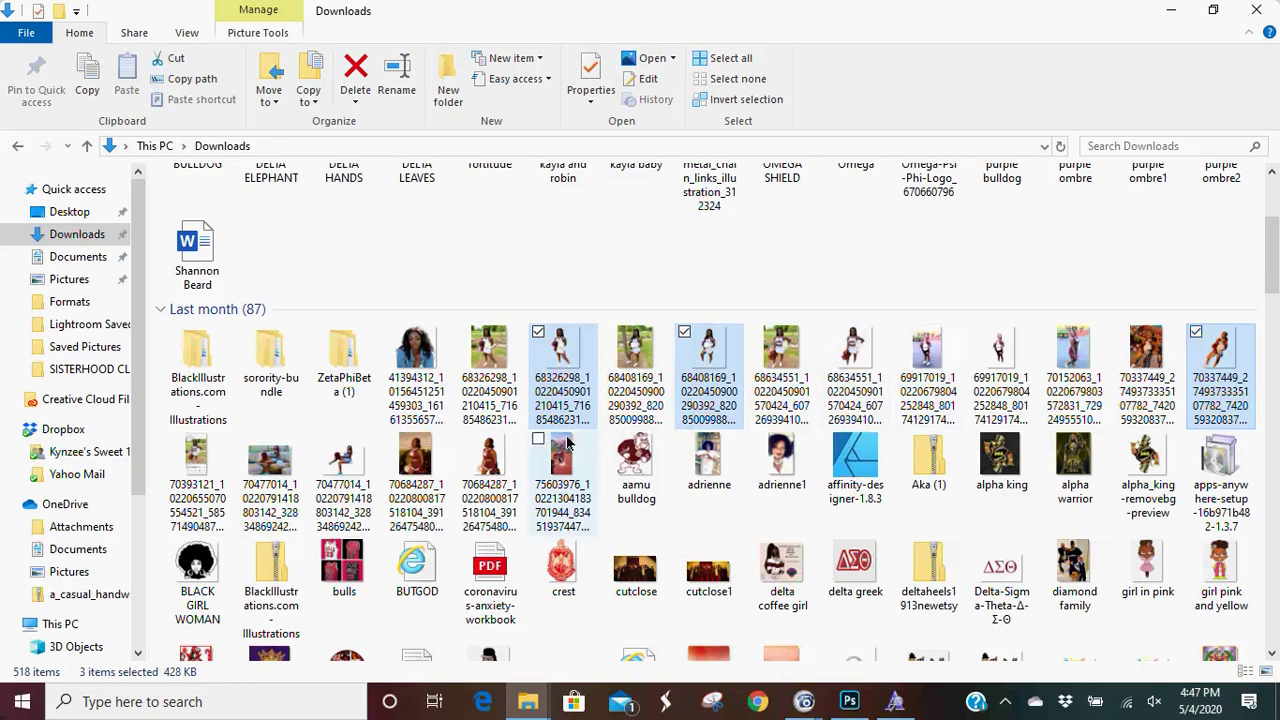
- Place the three selected cutout PNGs from Downloads into the Photoshop template and commit their placement at the default size
drag(557, 381, 560, 563)
drag(840, 692, 540, 440)
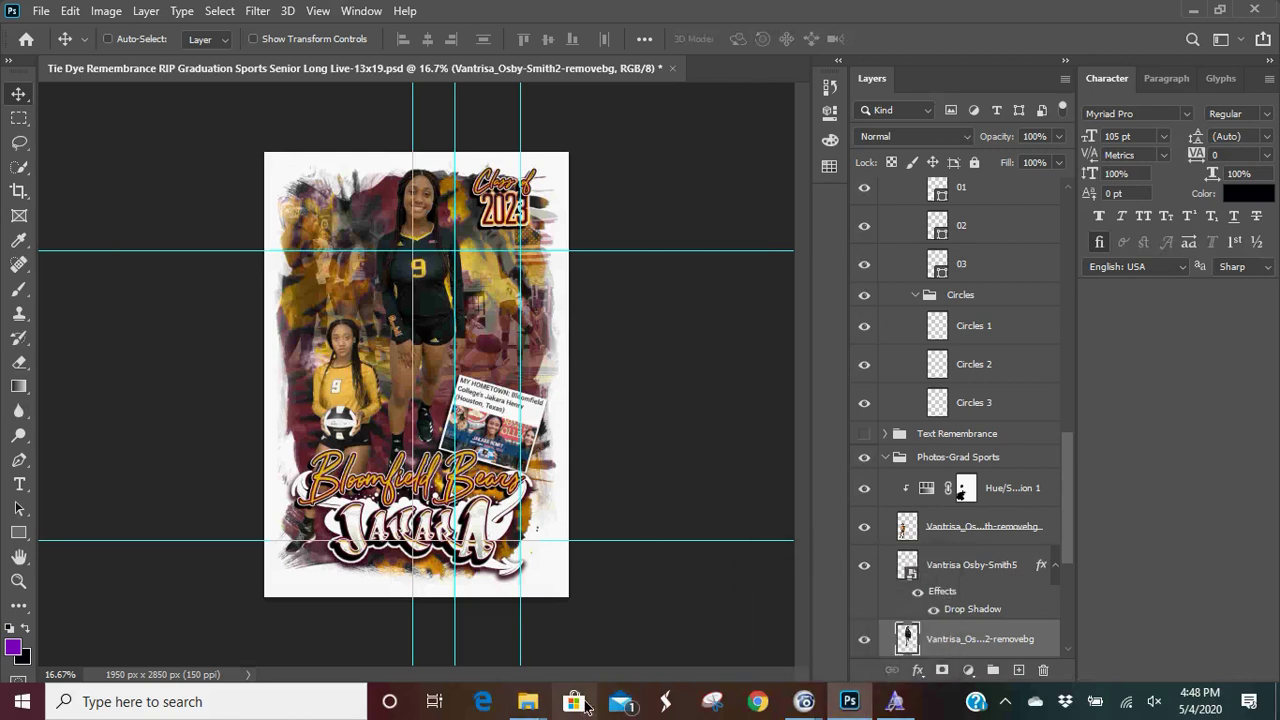
mouse_move(529, 698)
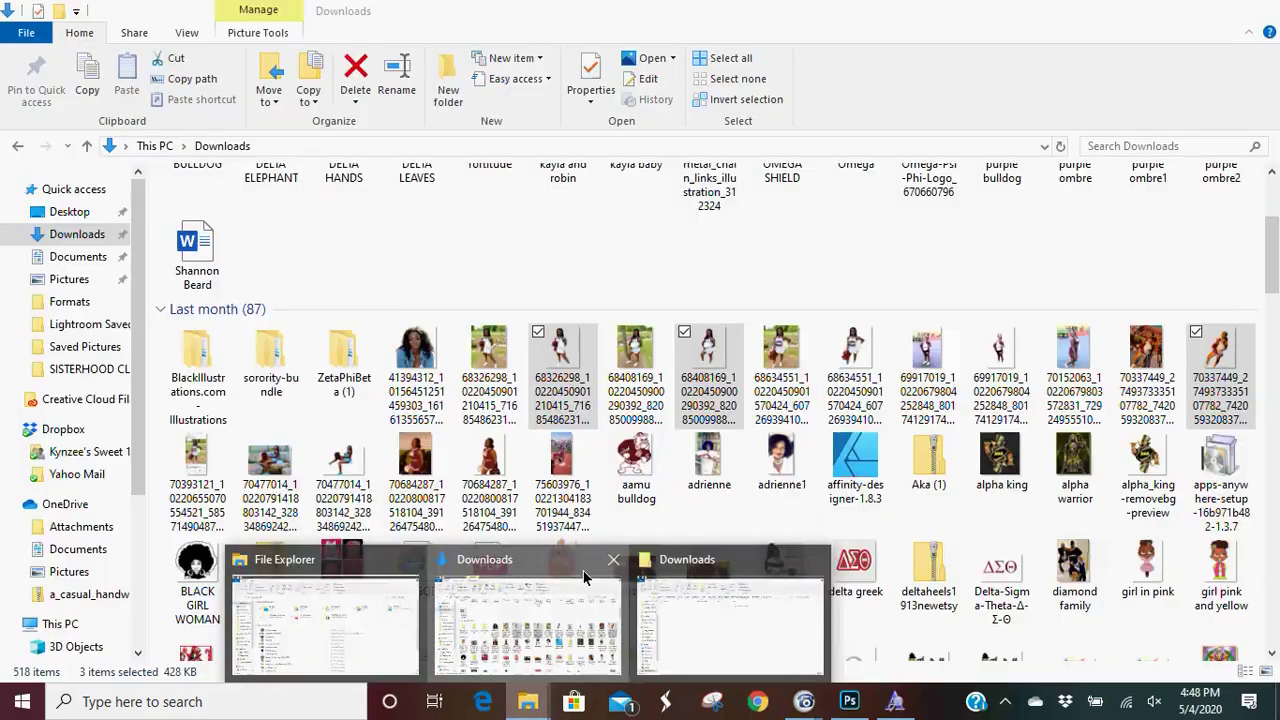
click(586, 580)
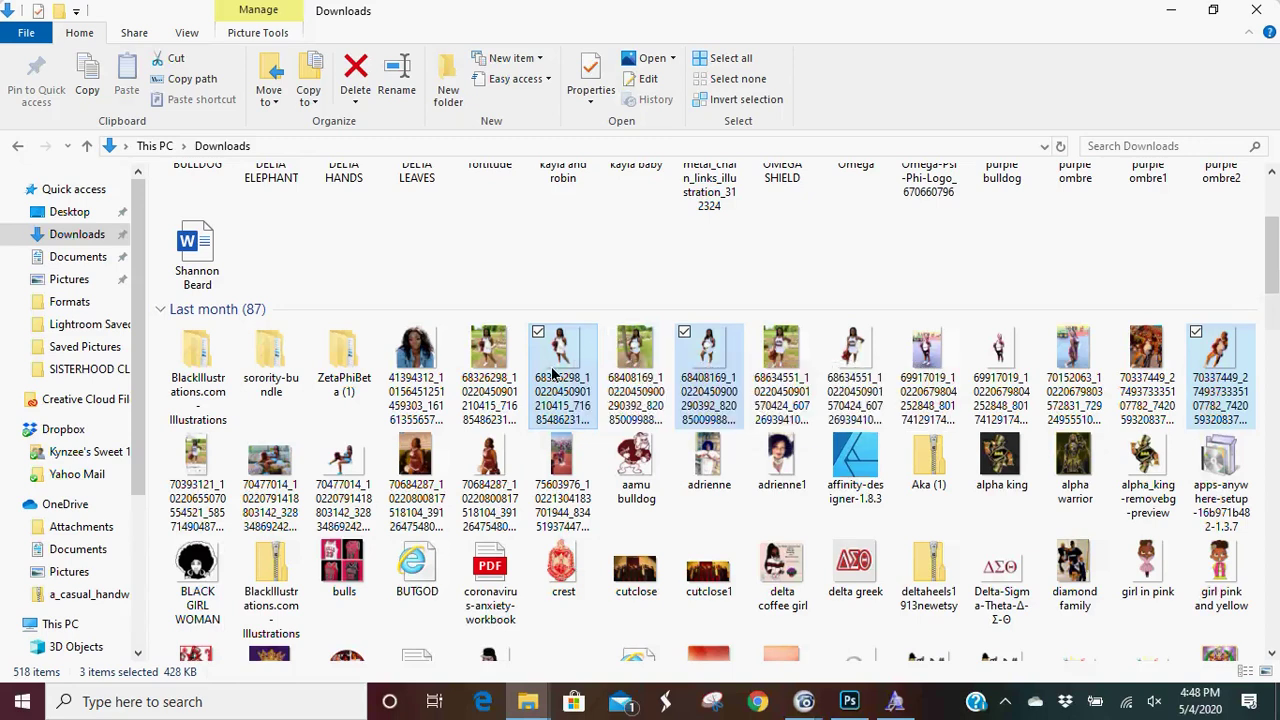
drag(553, 373, 516, 474)
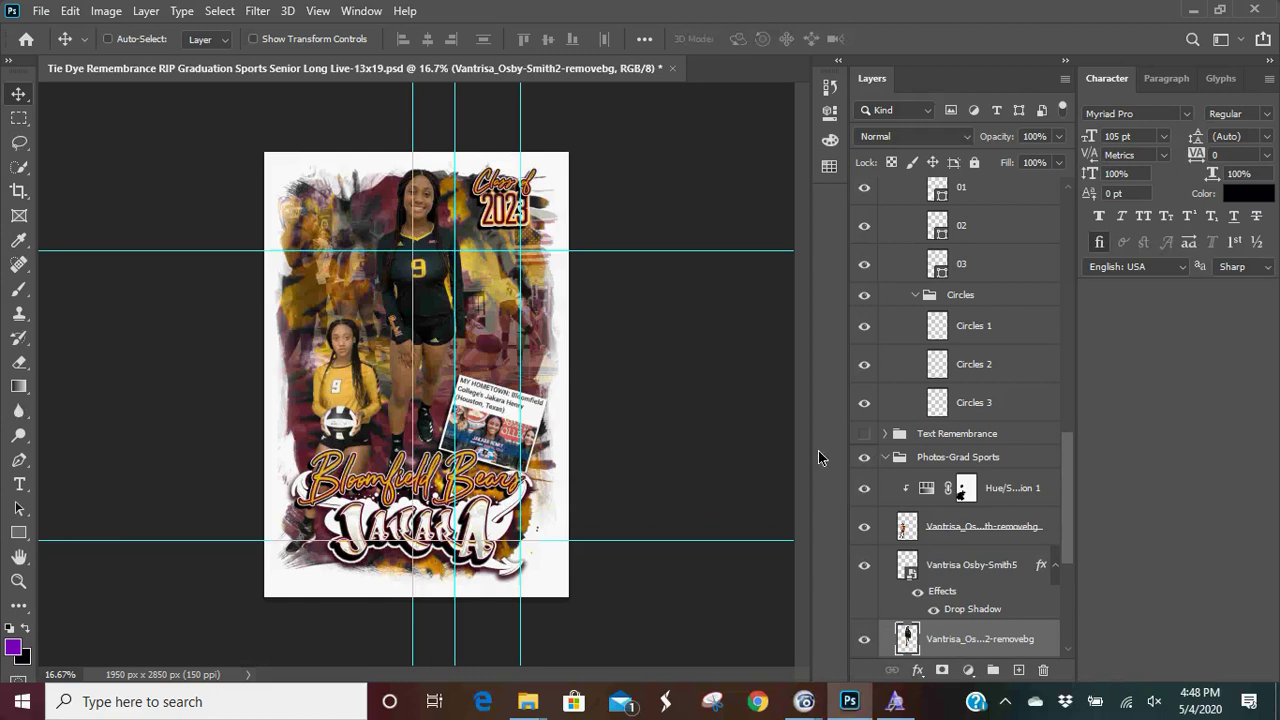
key(ctrl+t)
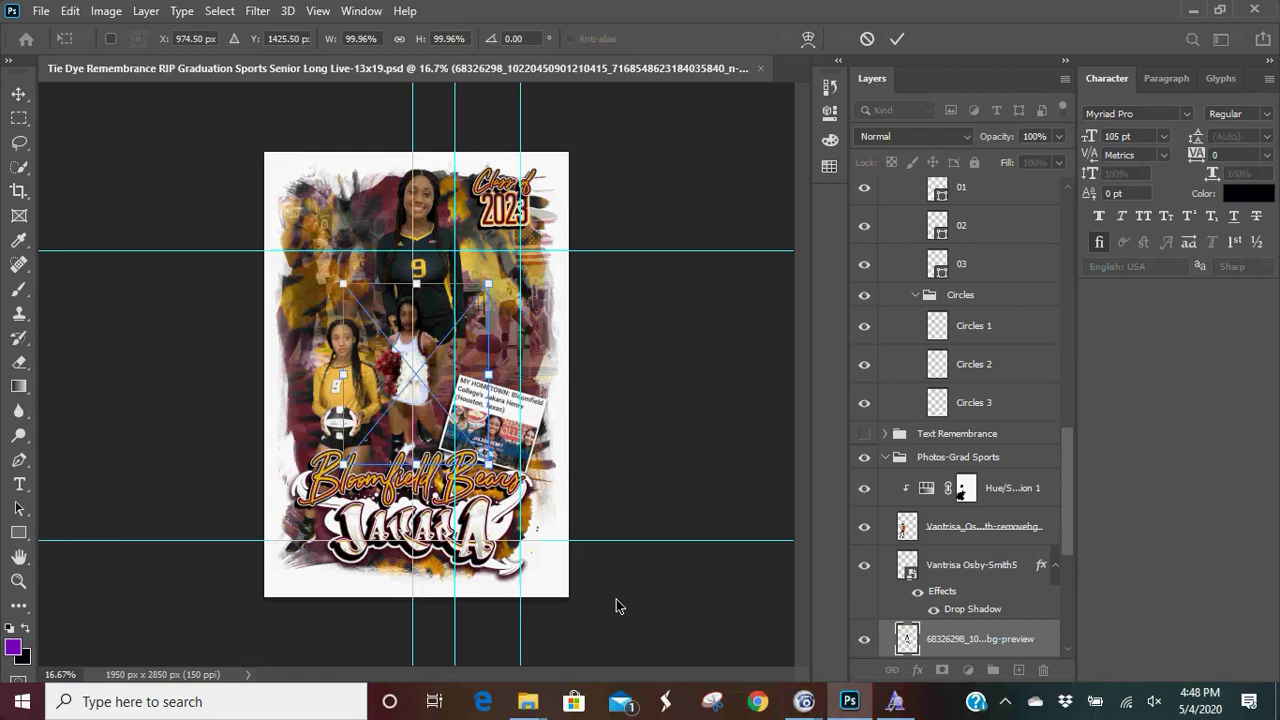
key(Return)
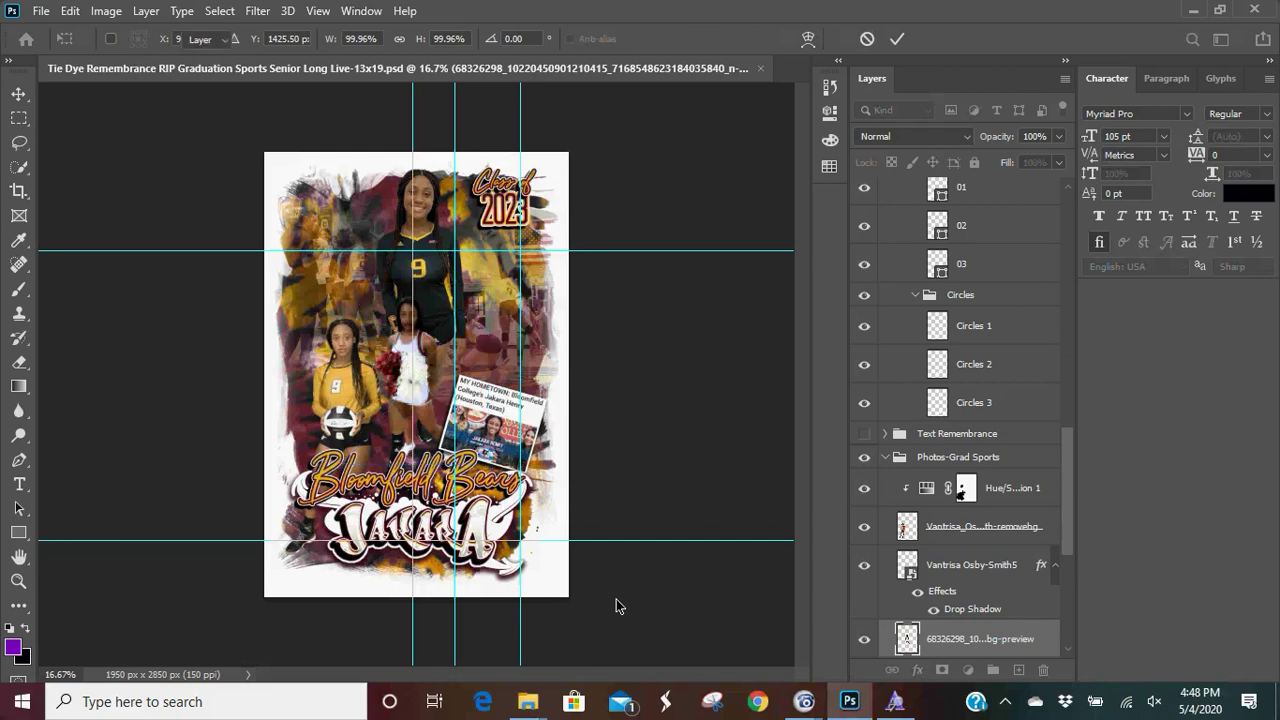
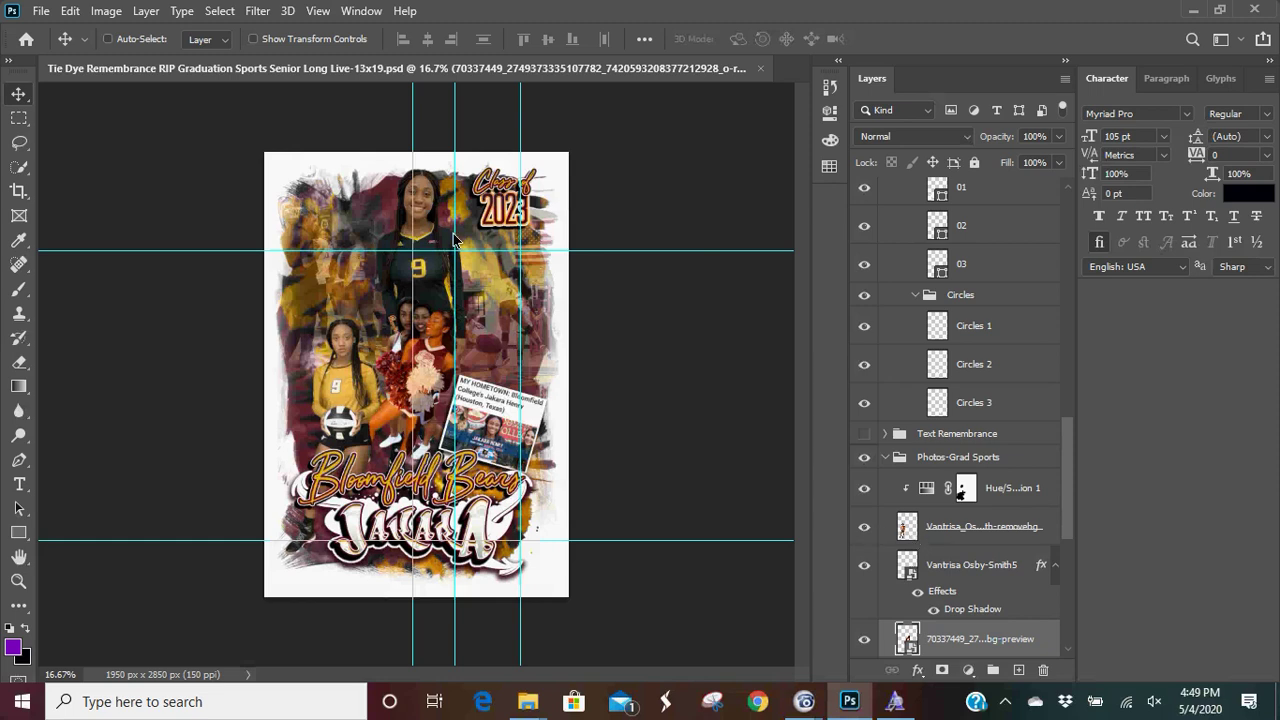
- Hide the template's sample photos: the small volleyball player with the ball, the large central player and the tilted news clipping
click(864, 528)
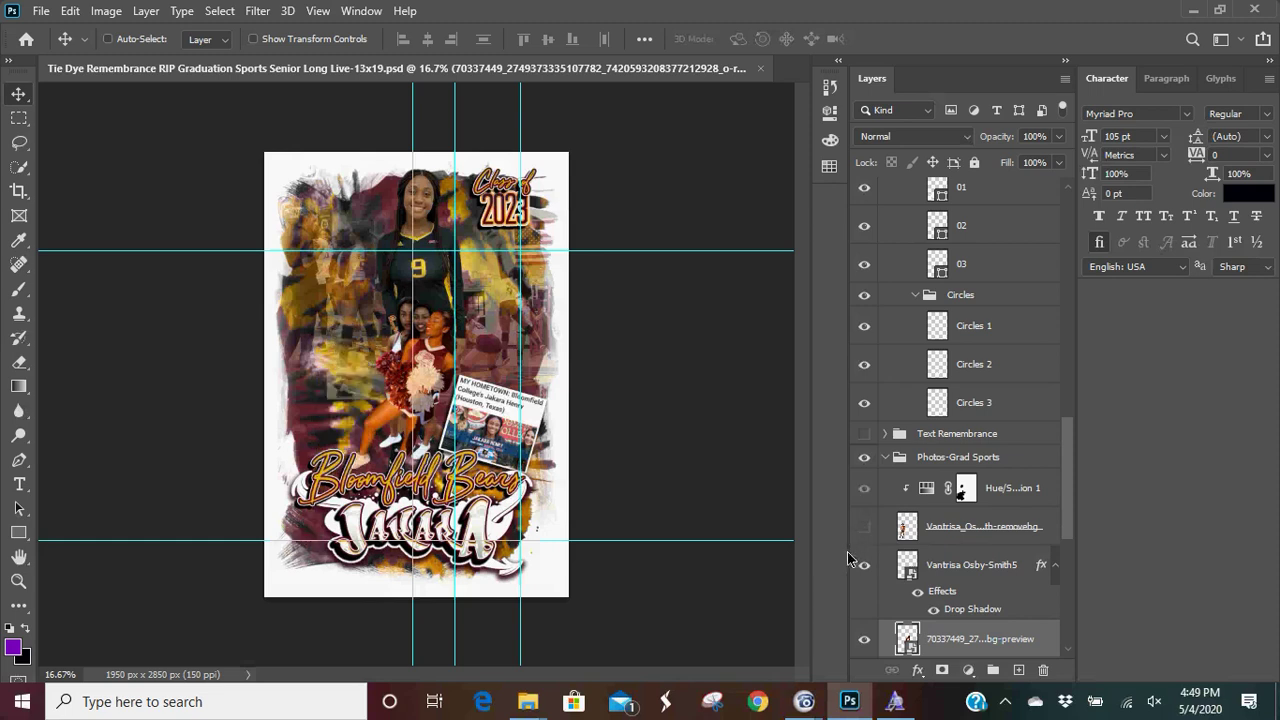
drag(1070, 438, 1063, 496)
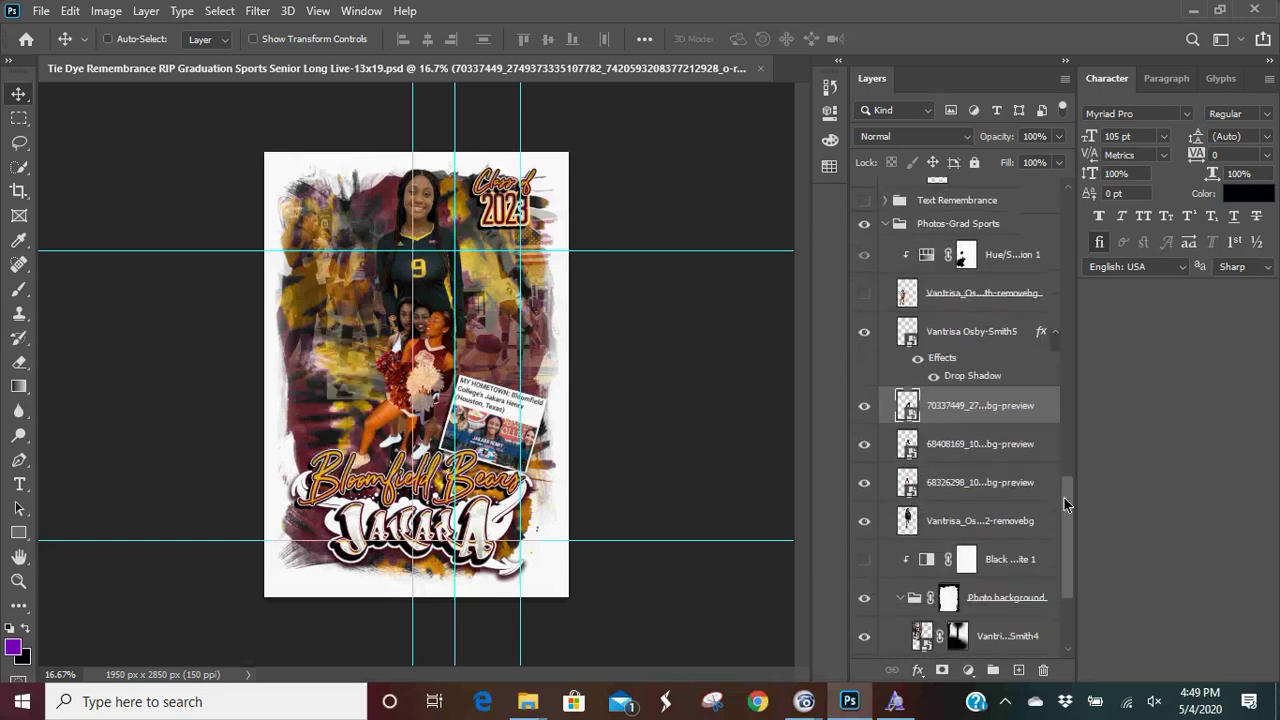
click(860, 527)
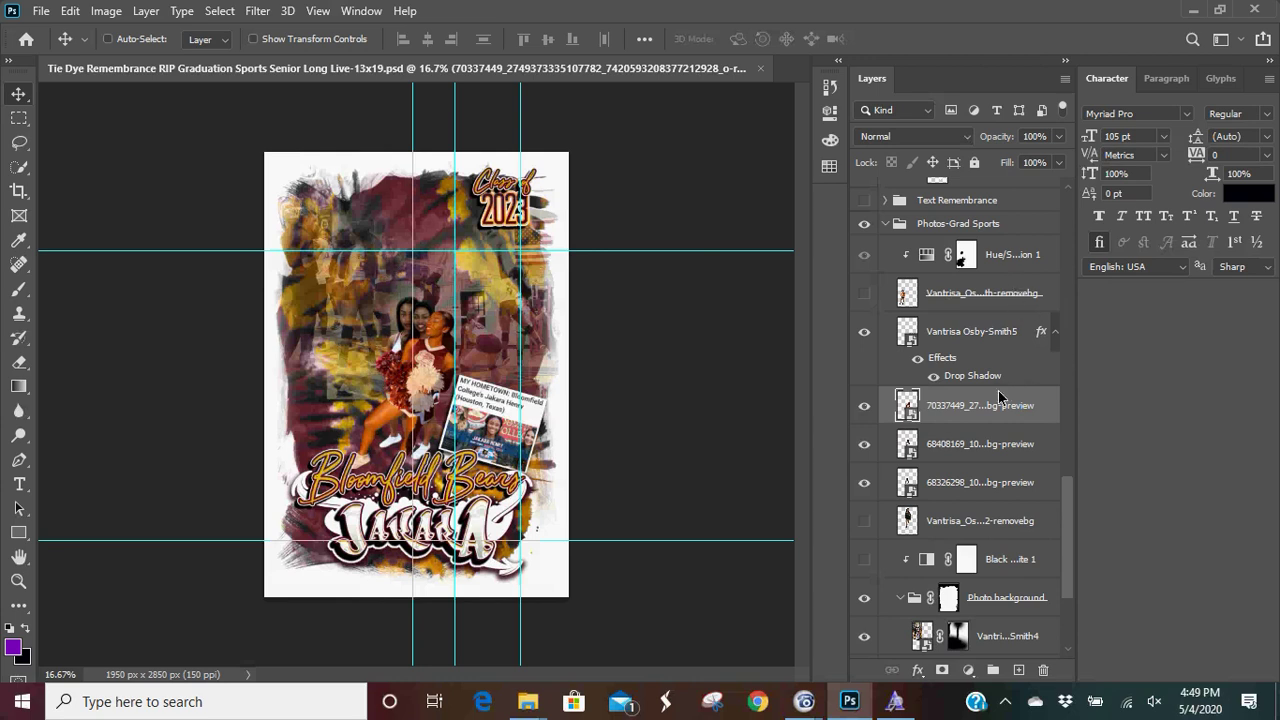
click(991, 333)
click(864, 335)
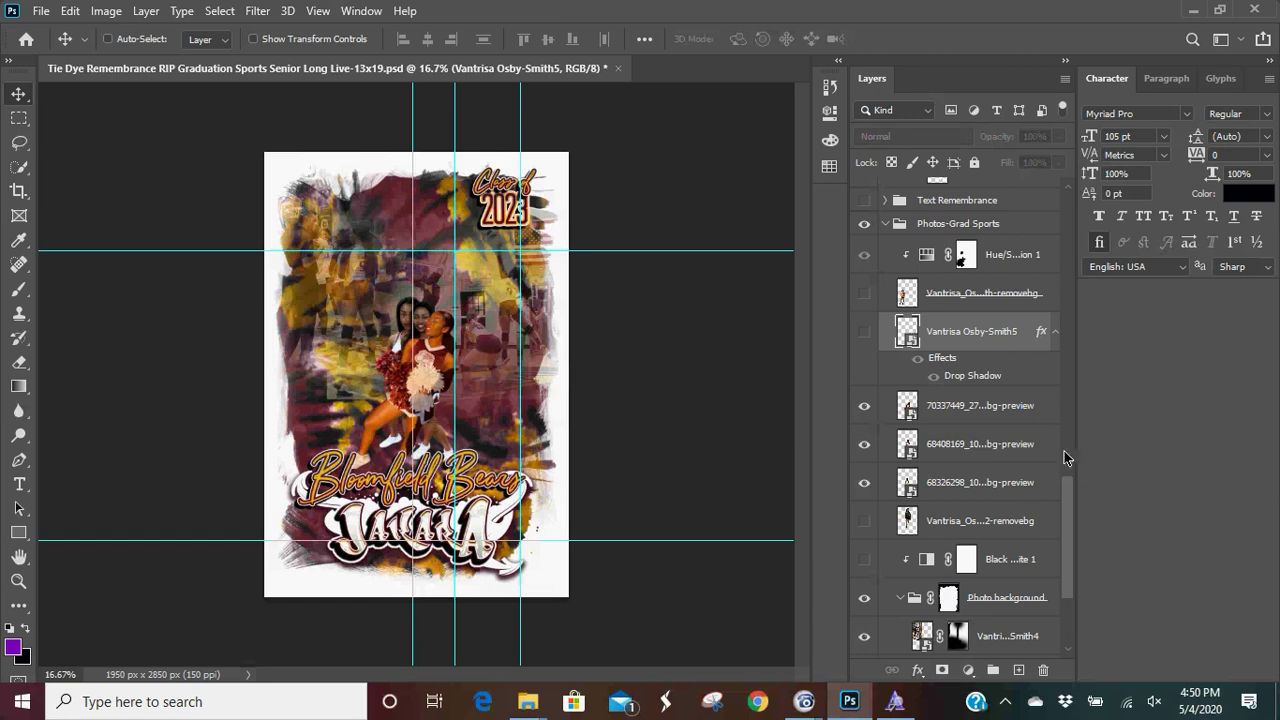
- Enlarge the 68408169 cheerleader cutout to about 153% width and 138% height, and link its width and height
click(958, 452)
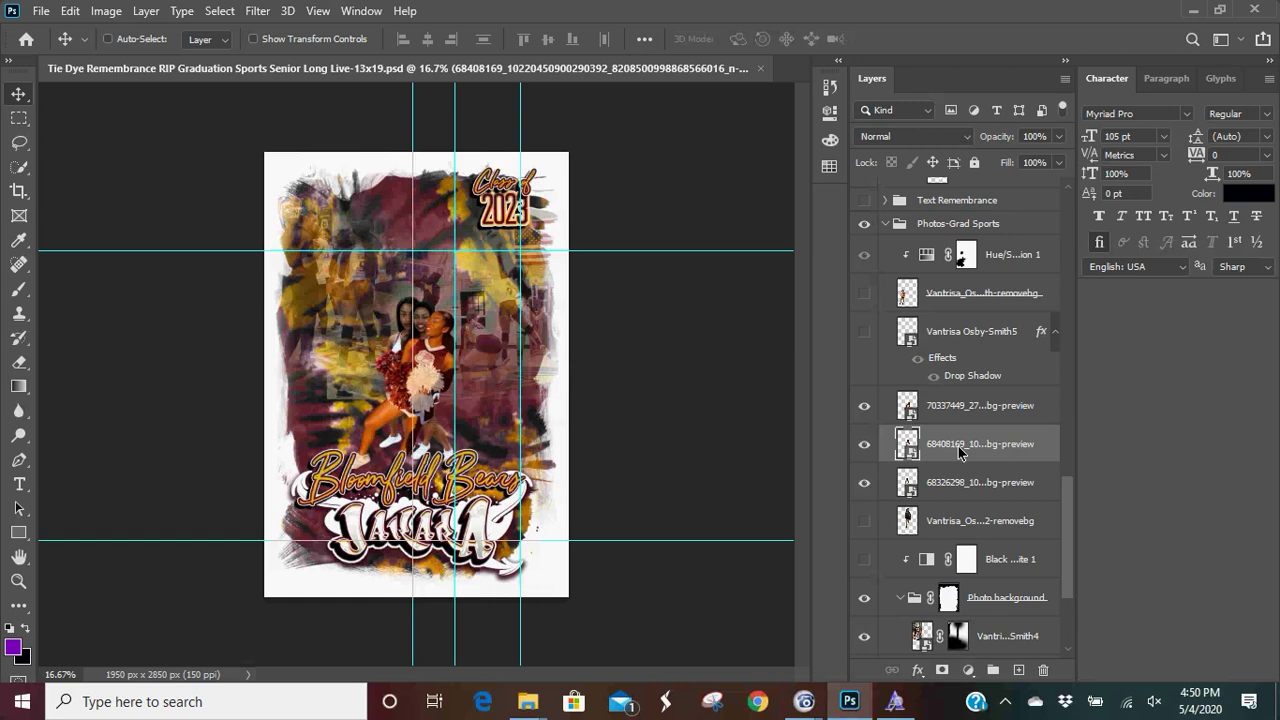
key(ctrl)
key(ctrl+t)
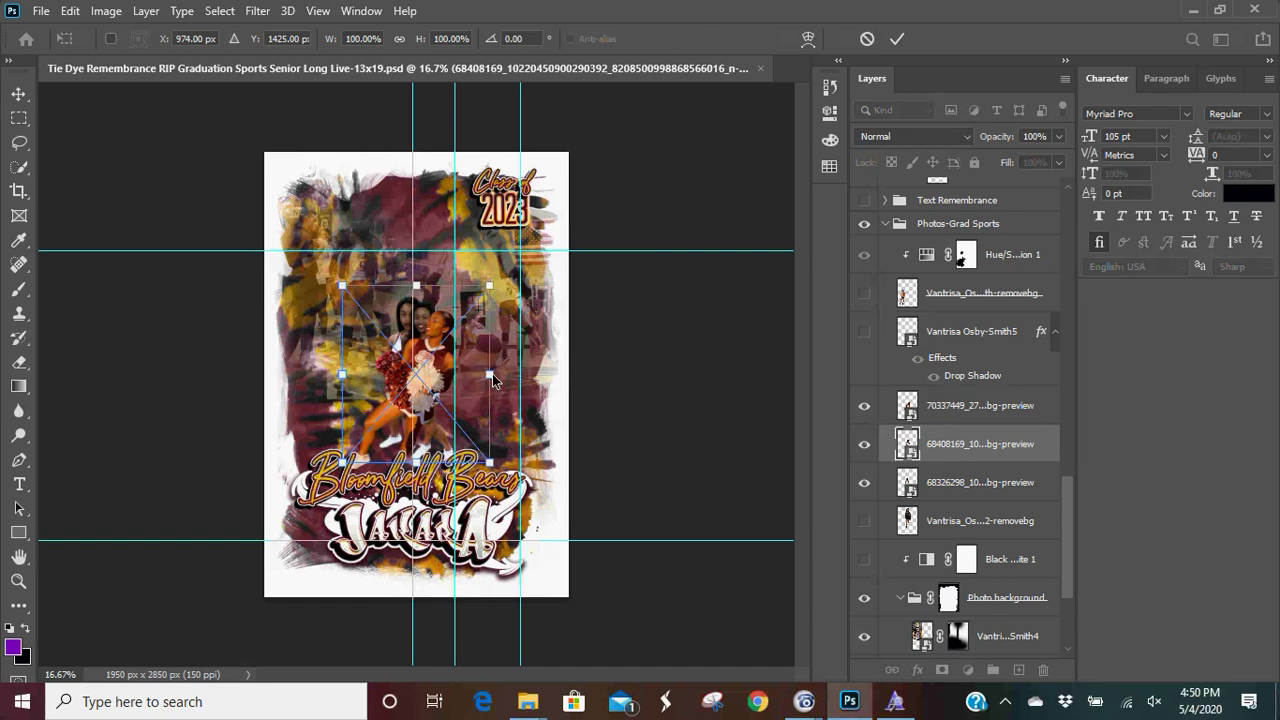
drag(490, 287, 547, 246)
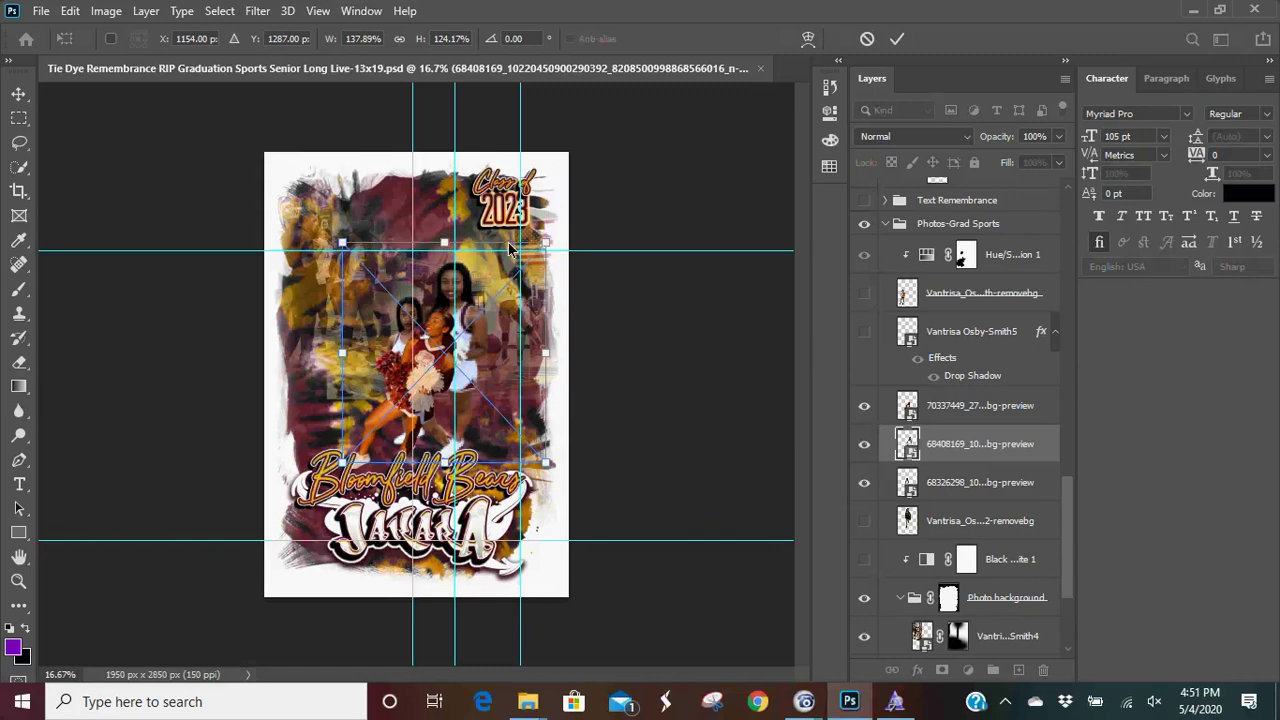
drag(545, 244, 568, 215)
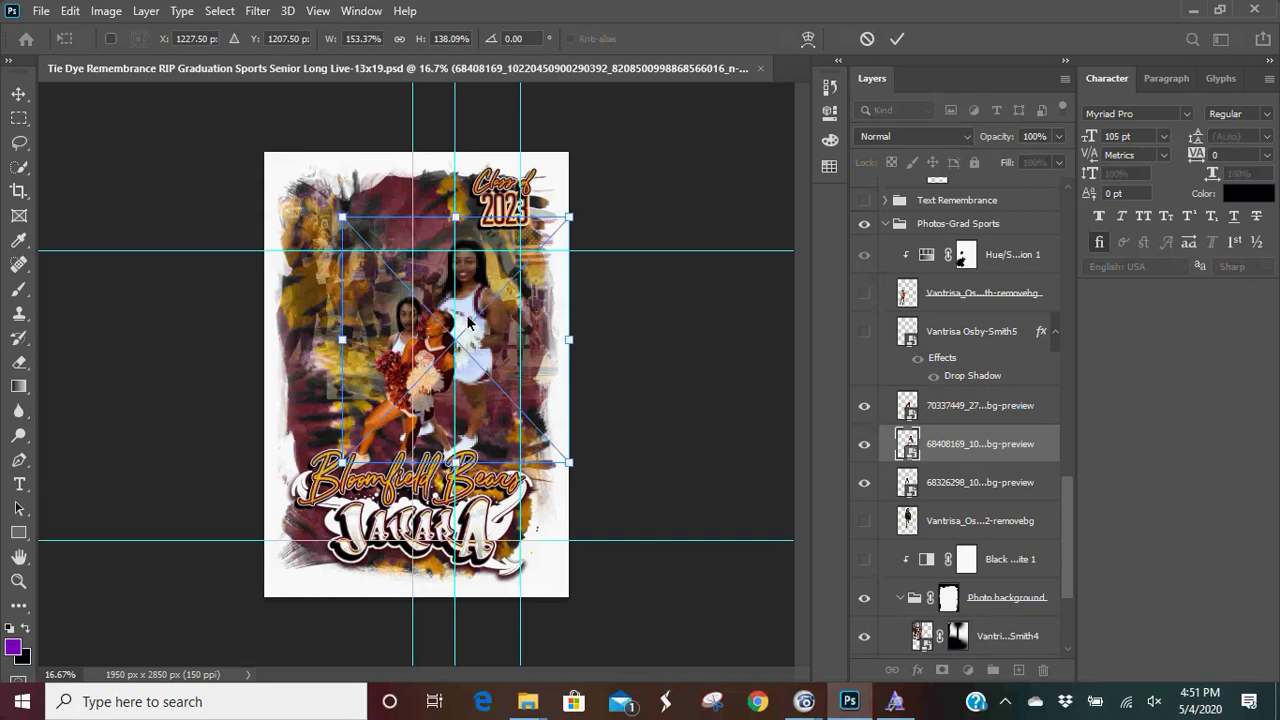
mouse_move(467, 320)
mouse_down()
mouse_move(450, 302)
mouse_move(465, 316)
mouse_up()
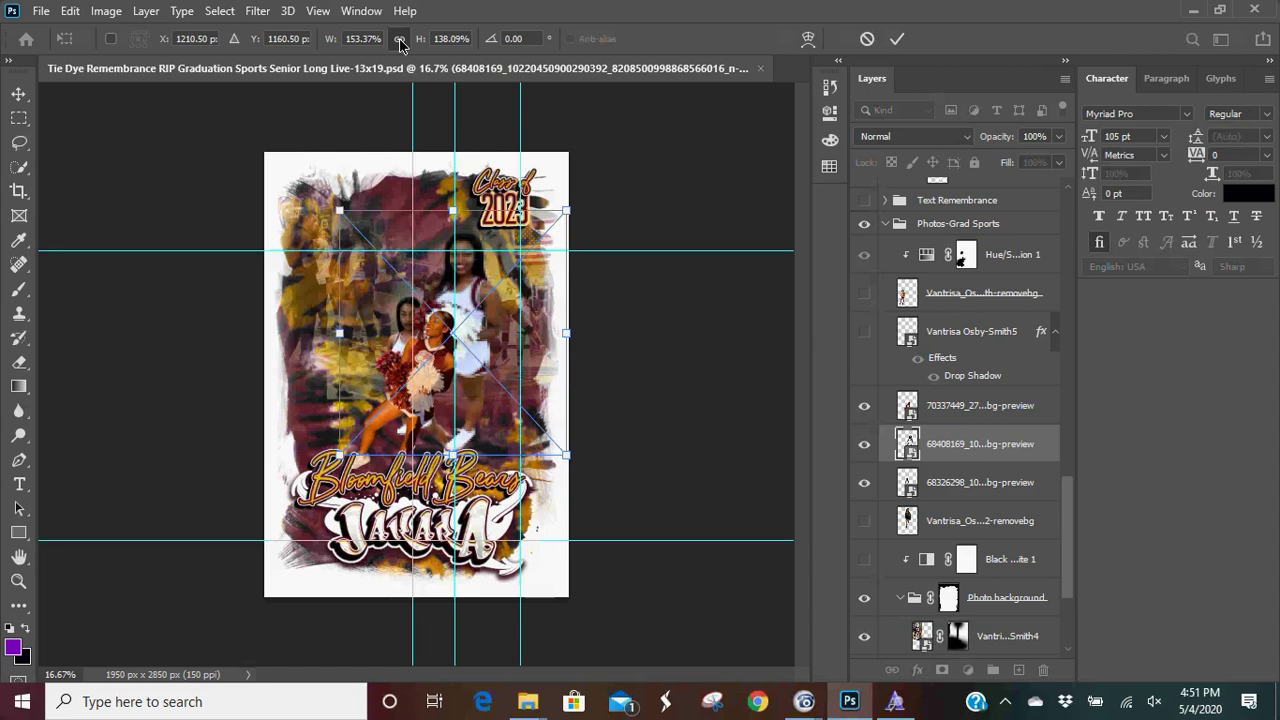
click(399, 41)
key(Return)
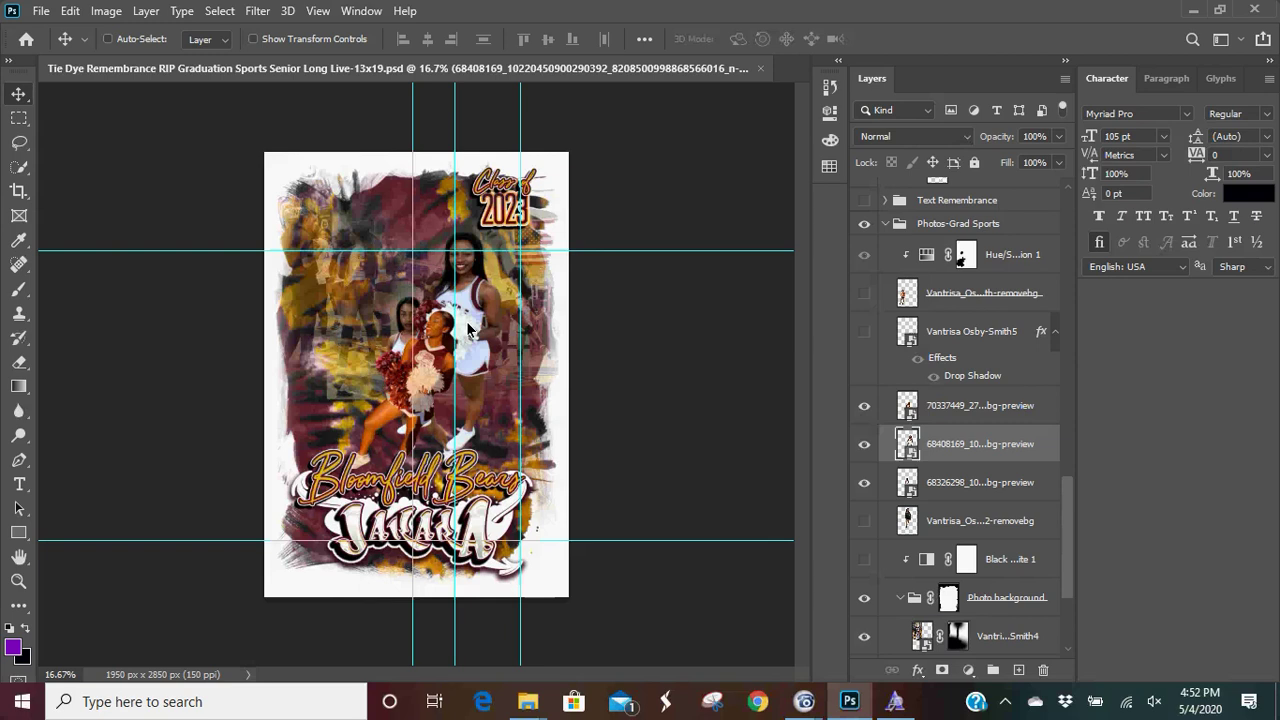
- Move the enlarged 68408169 cheerleader to the upper-left area of the artwork, centred at about X 664 px, Y 910 px
key(ctrl)
key(ctrl)
click(468, 328)
key(ctrl)
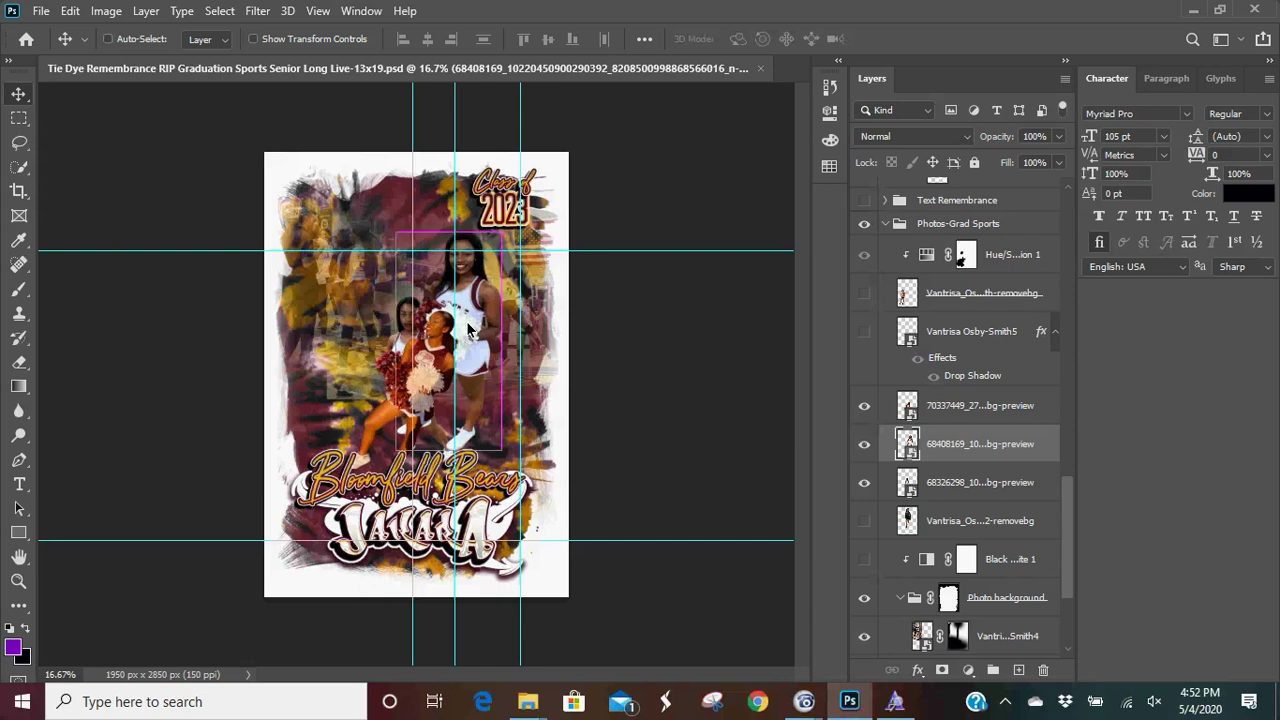
key(ctrl)
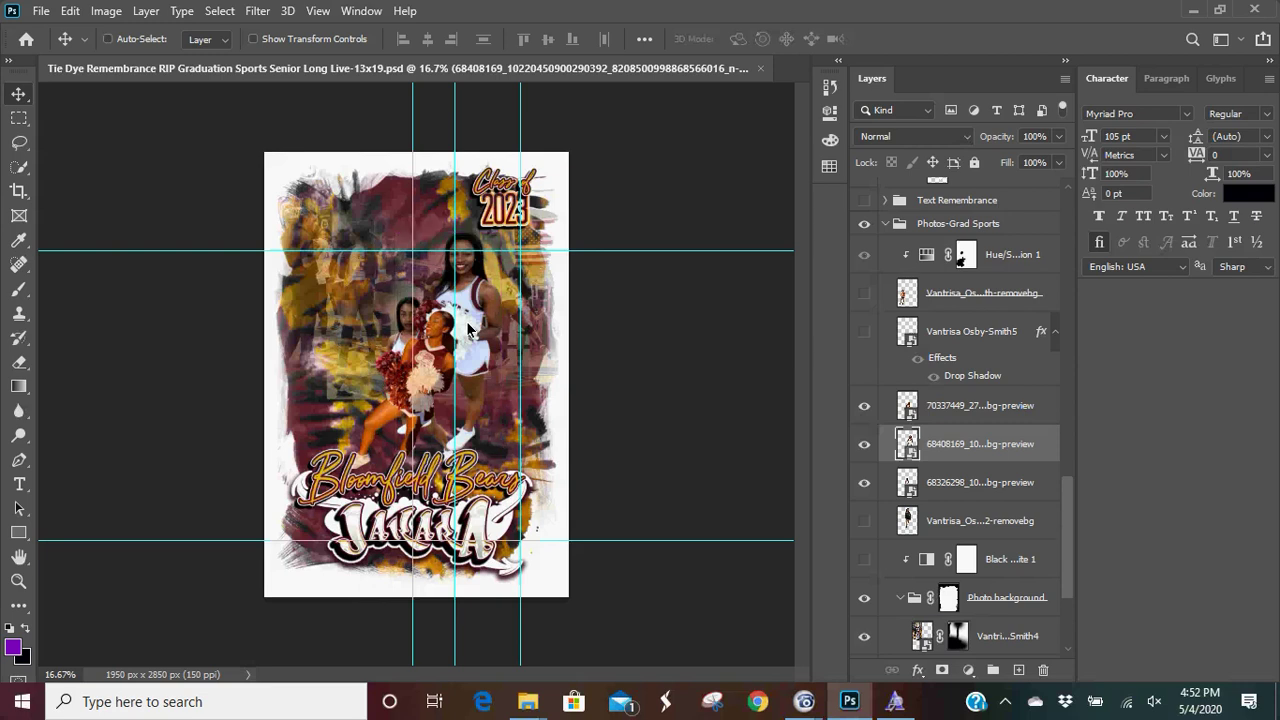
right_click(468, 296)
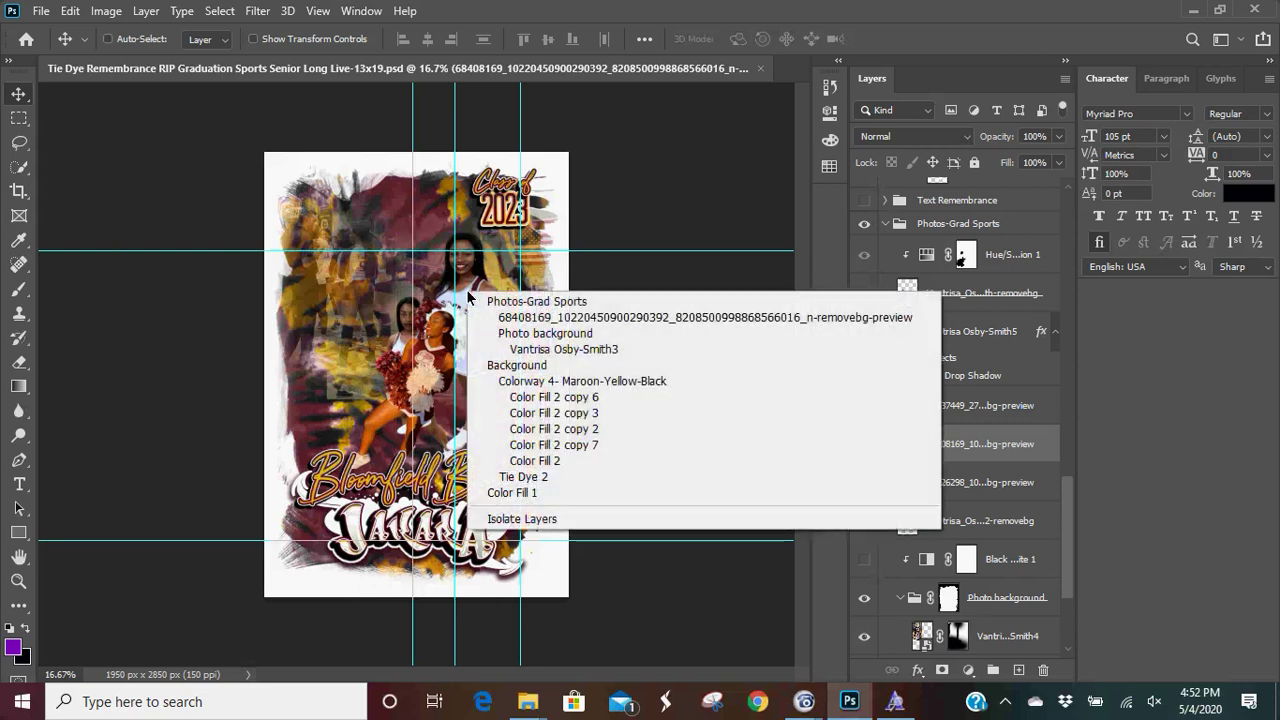
click(474, 272)
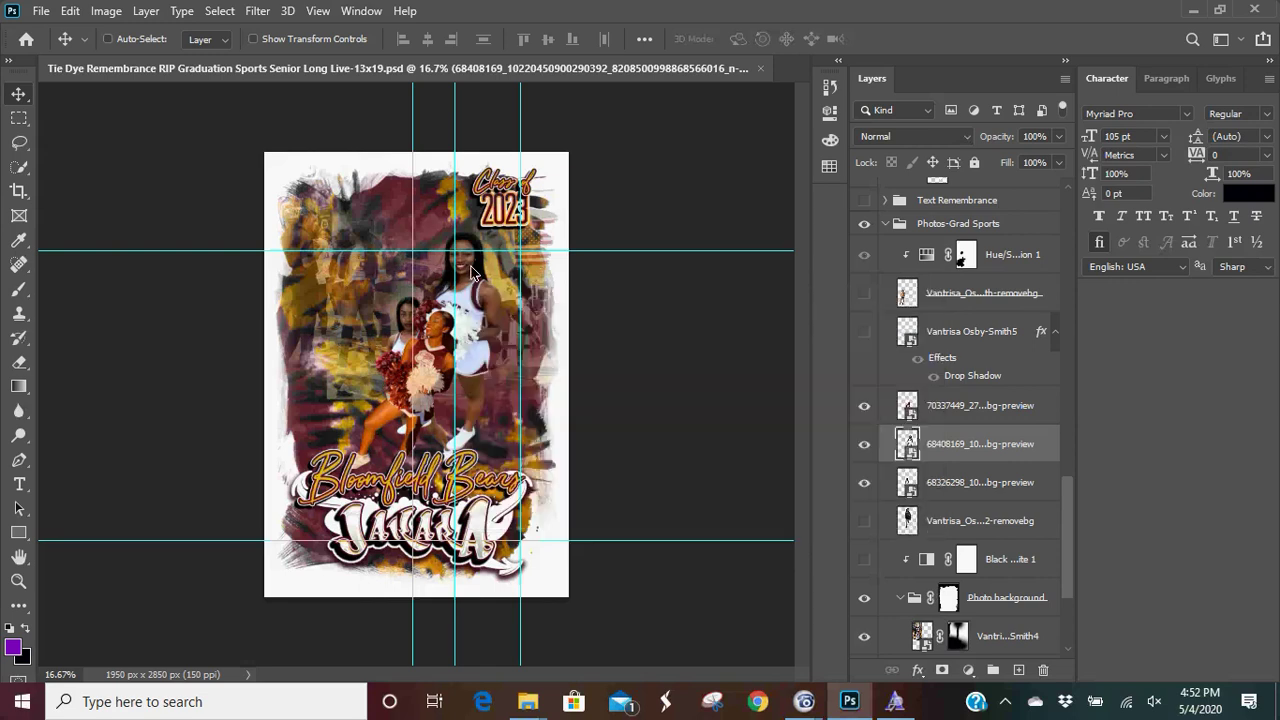
drag(475, 293, 391, 250)
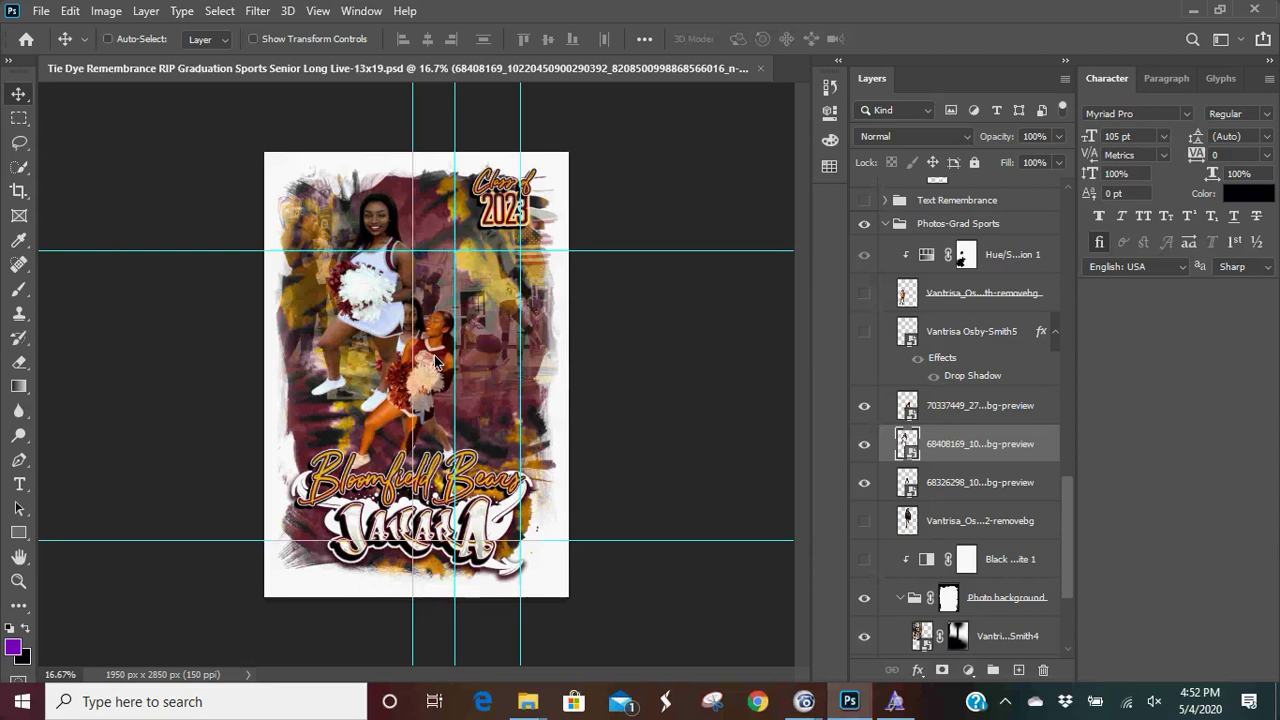
key(ctrl)
key(ctrl+t)
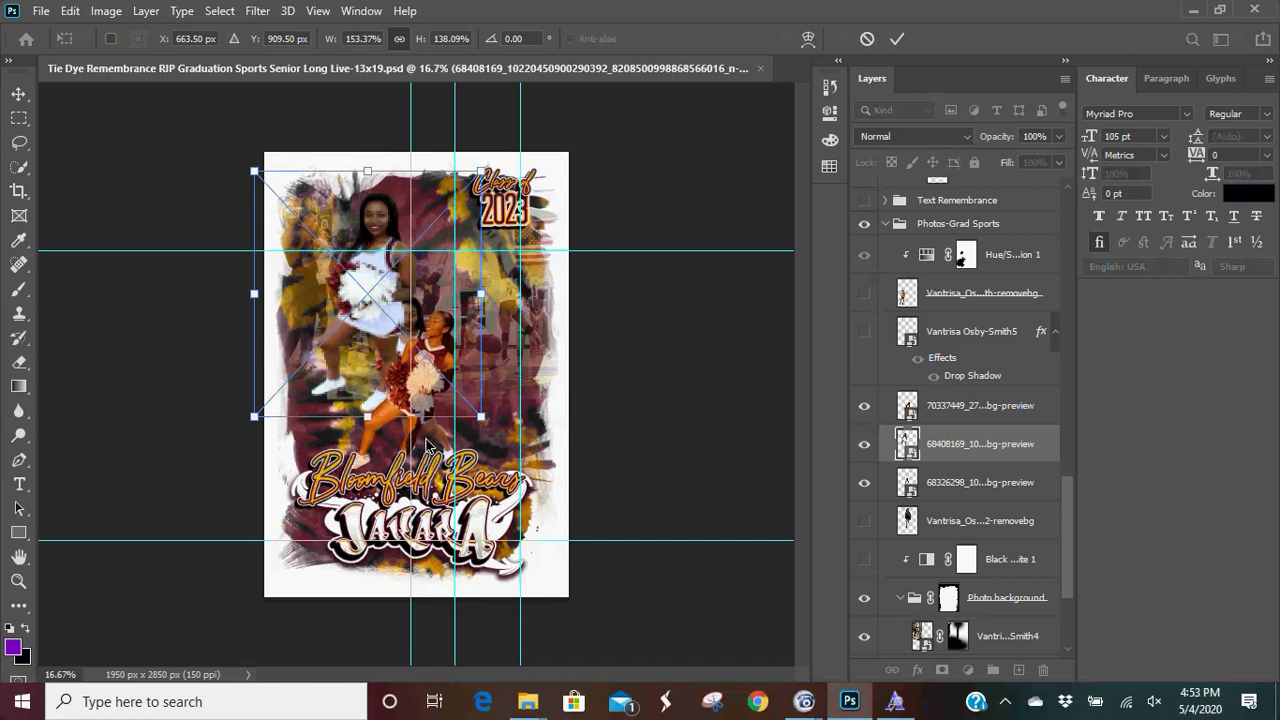
key(Return)
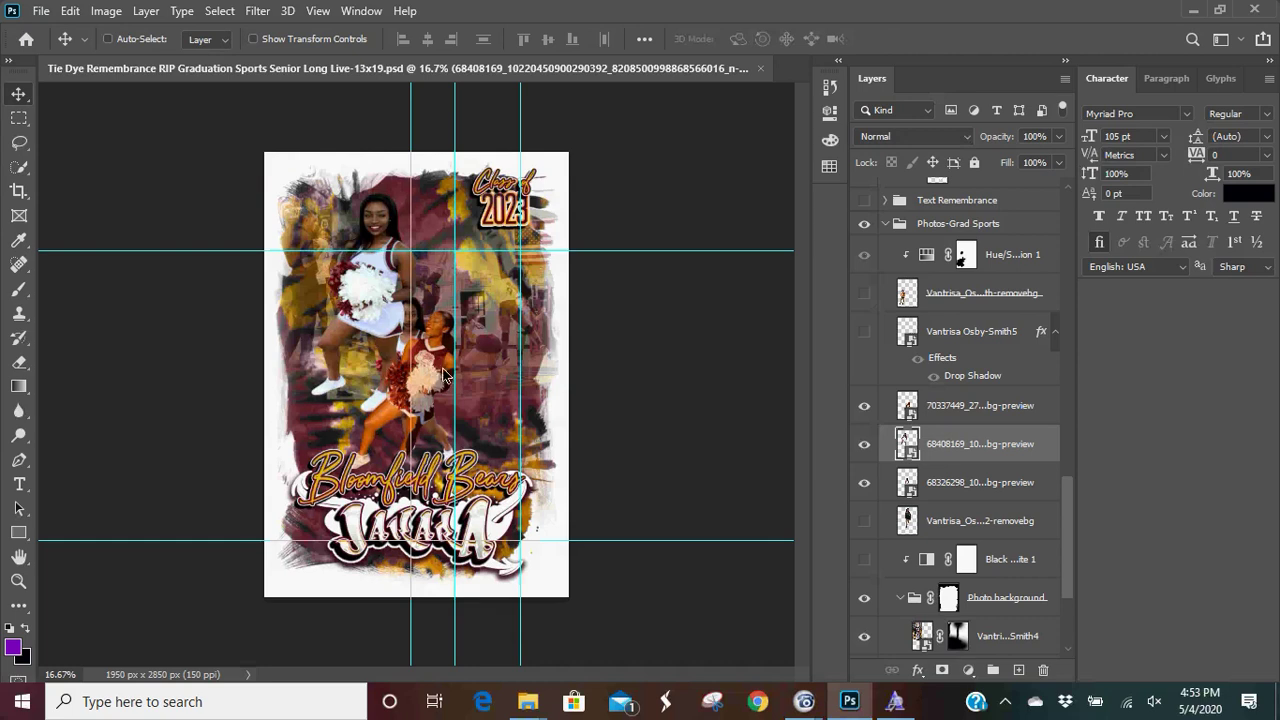
- Enlarge the 70337449 cheerleader cutout proportionally to about 150%, centred at about X 1100 px, Y 1386 px
click(973, 410)
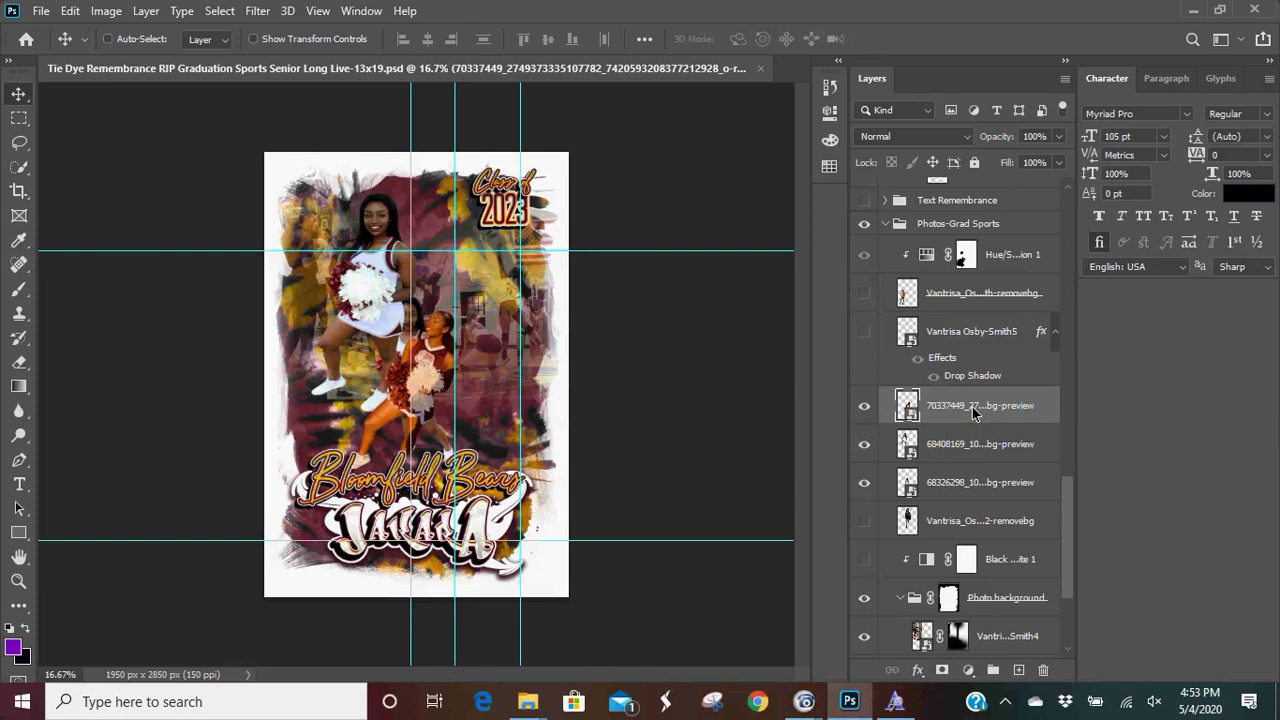
key(ctrl+t)
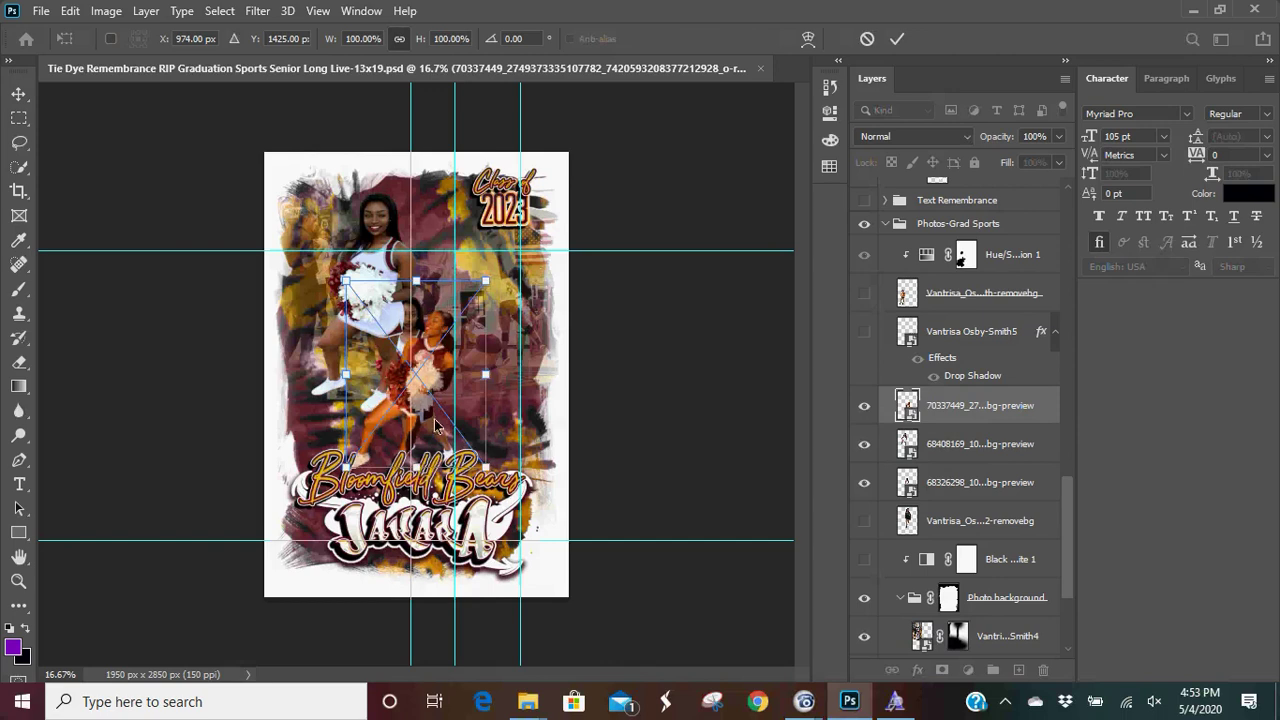
drag(487, 291, 531, 240)
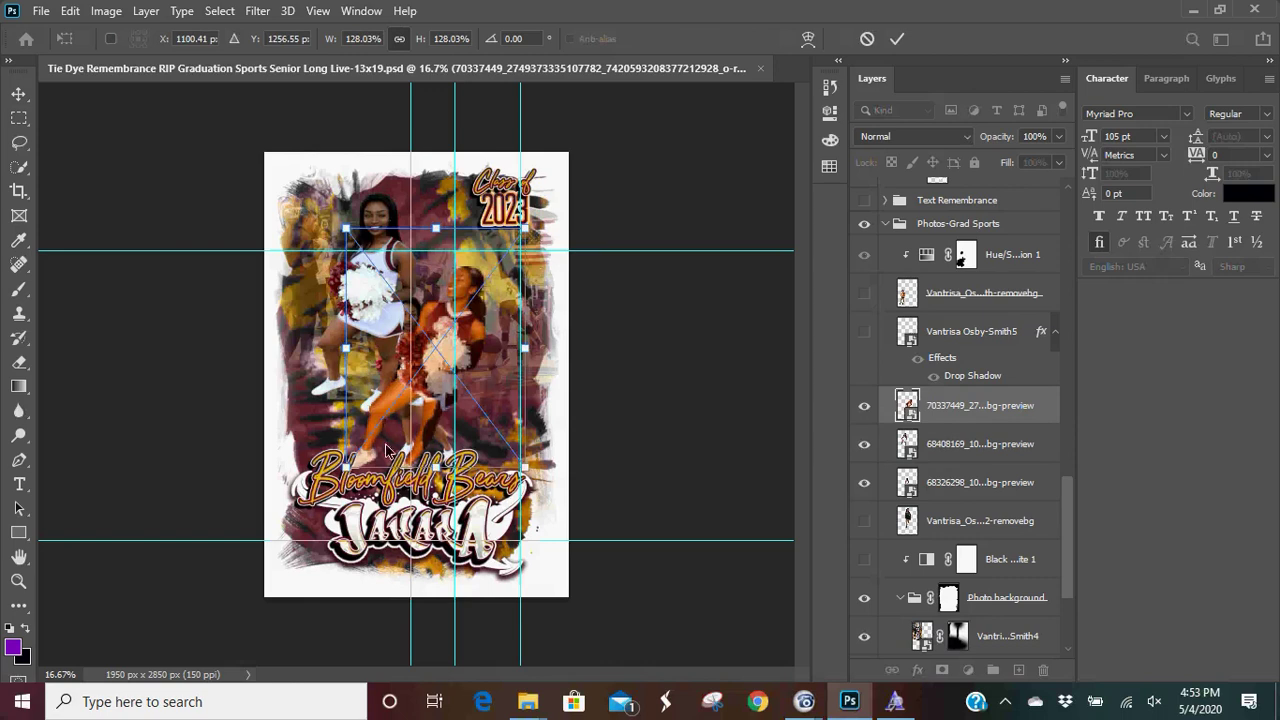
drag(436, 466, 447, 510)
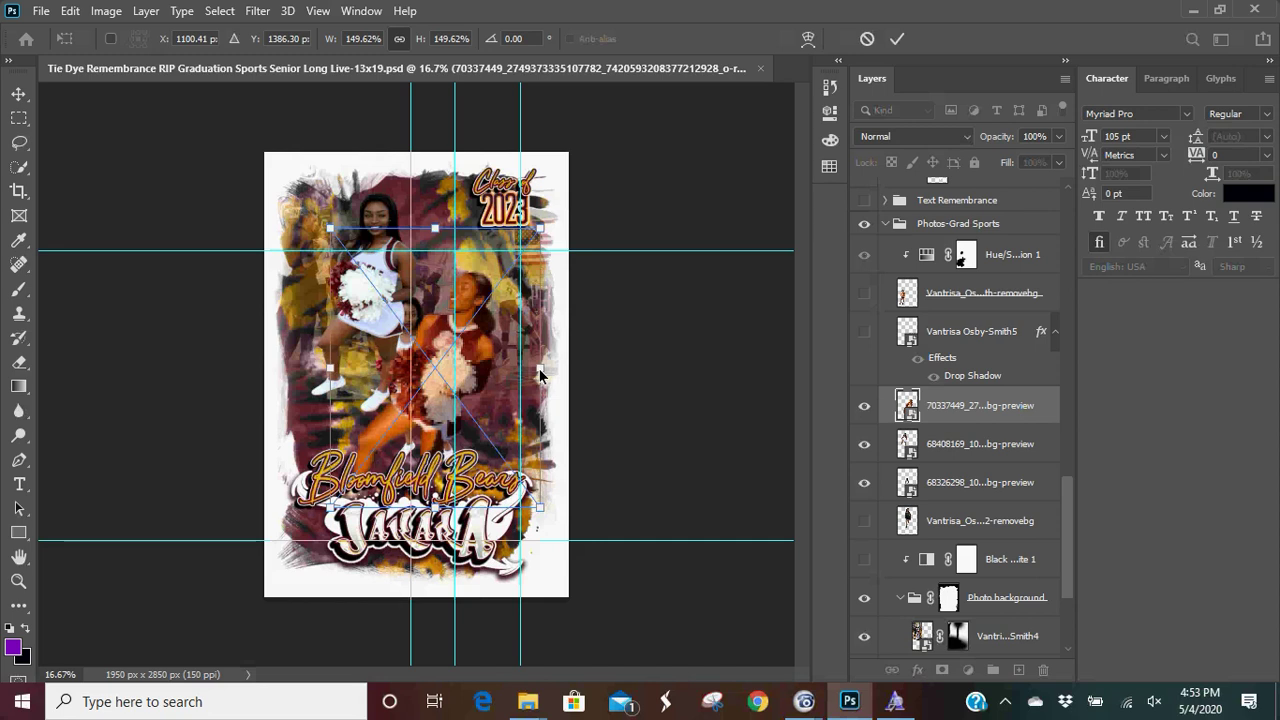
key(Return)
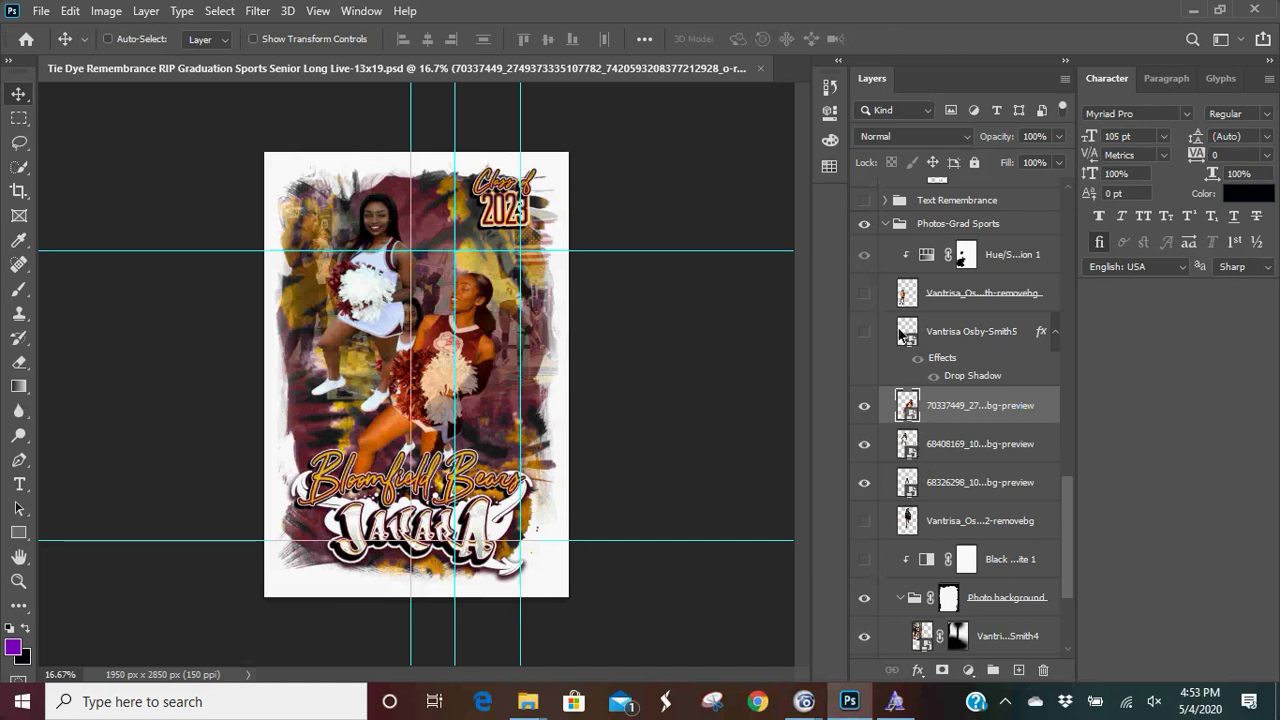
- Enlarge the 68326298 cheerleader cutout proportionally to about 126% and place it at about X 1732 px, Y 1550 px
click(913, 483)
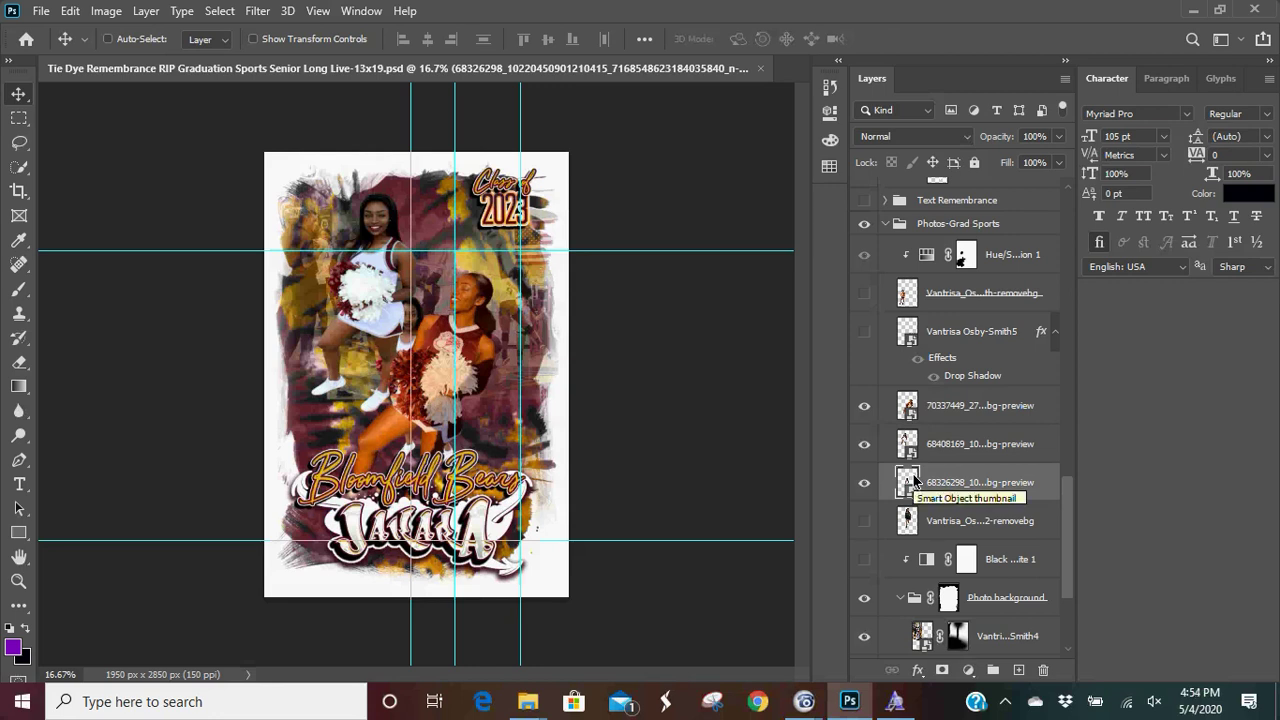
key(ctrl+t)
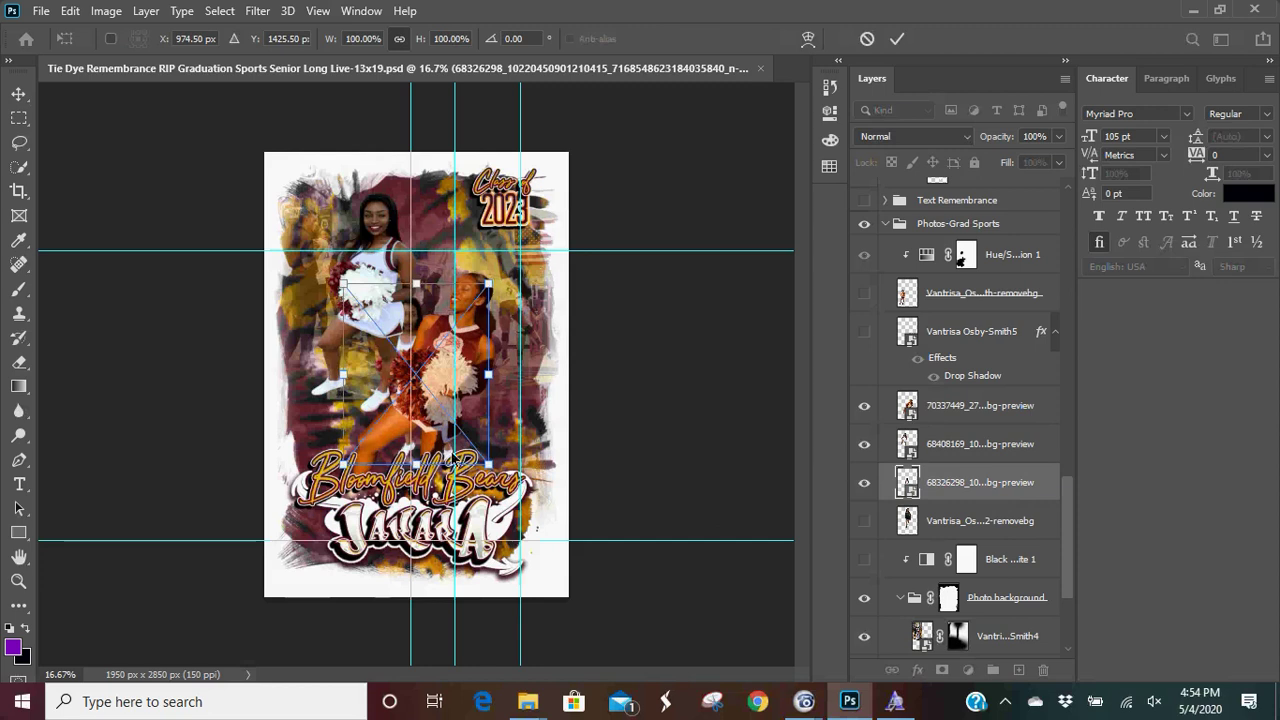
drag(416, 464, 453, 524)
drag(472, 443, 535, 425)
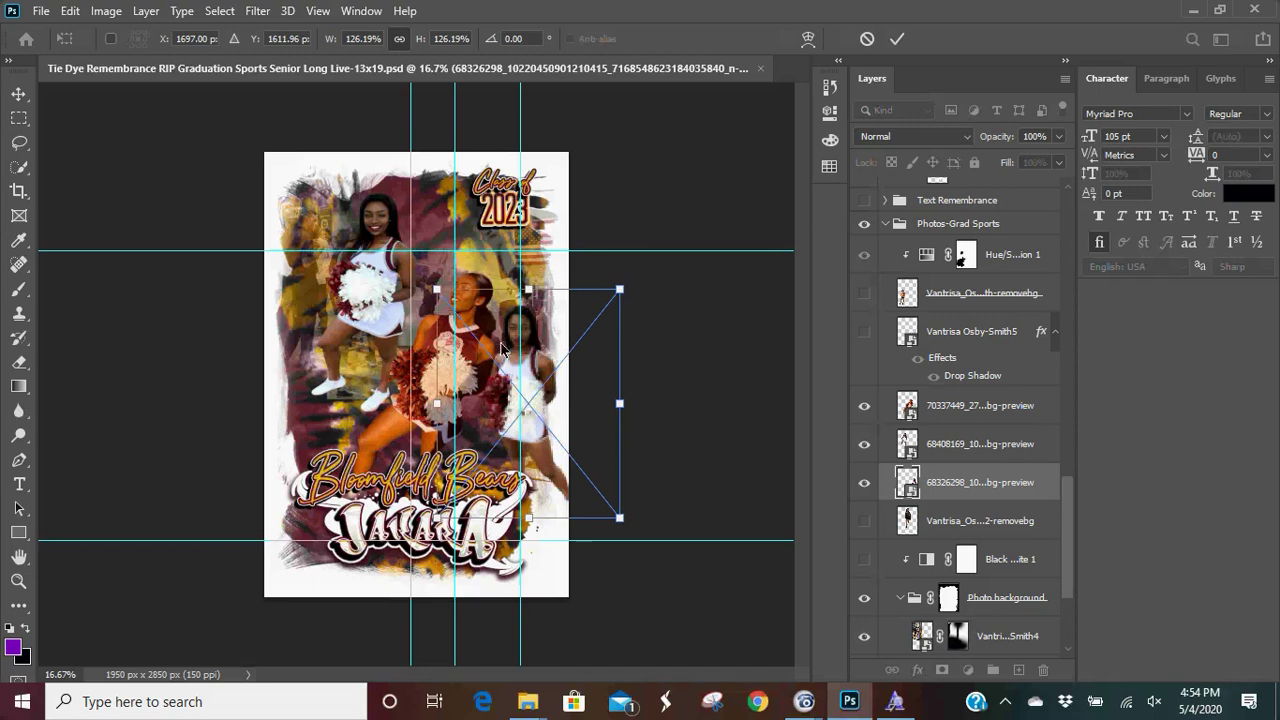
drag(516, 377, 526, 368)
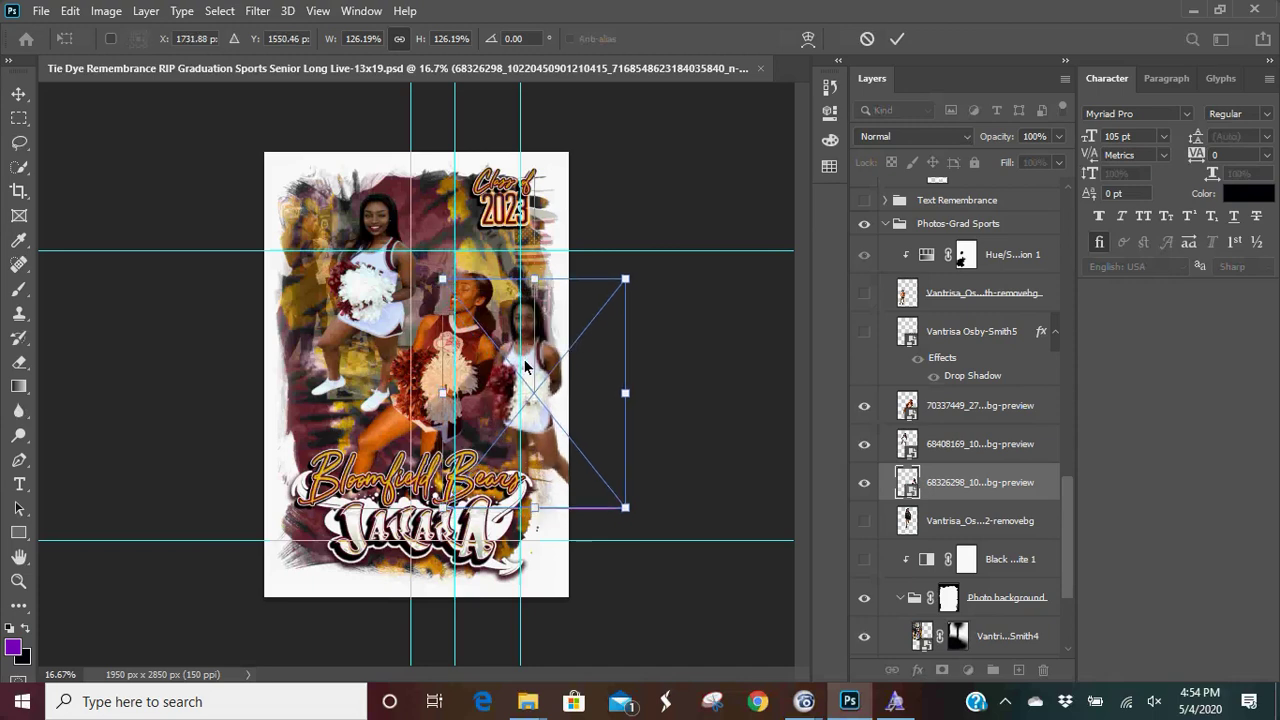
key(Return)
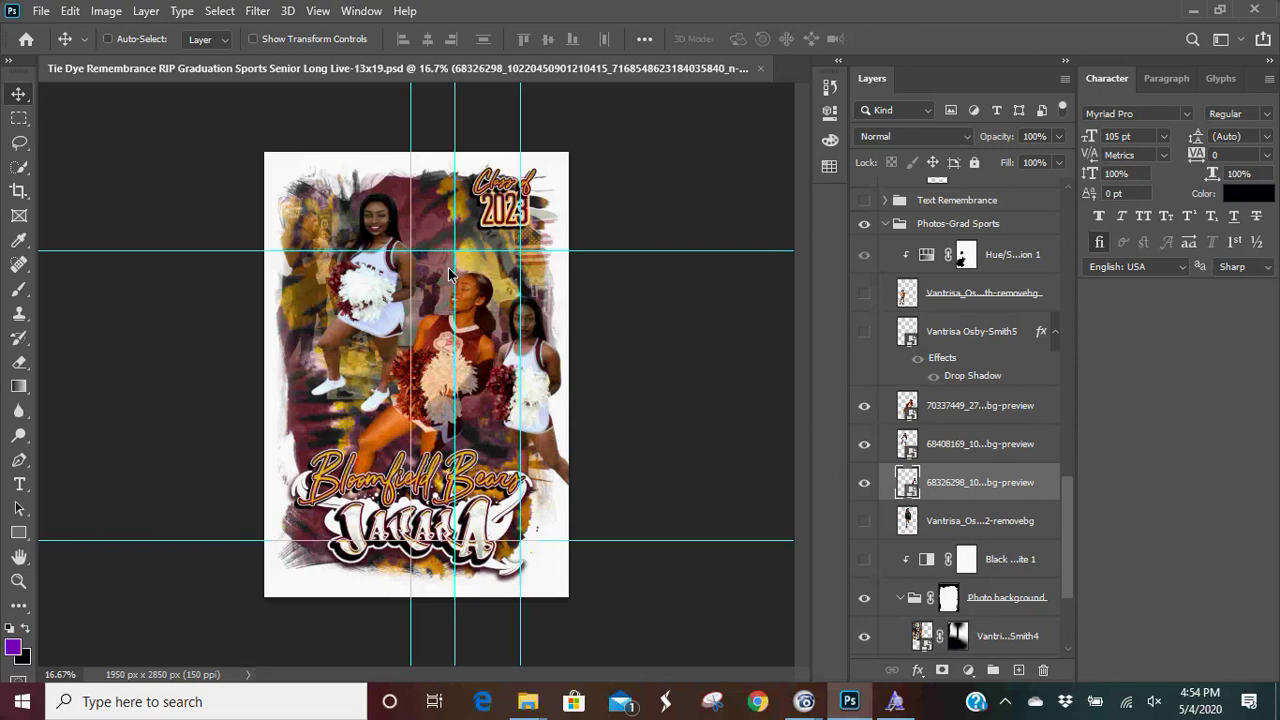
- Toggle the 68408169 cutout's visibility off and on, and try its layer above the 70337449 layer before returning it below
click(958, 446)
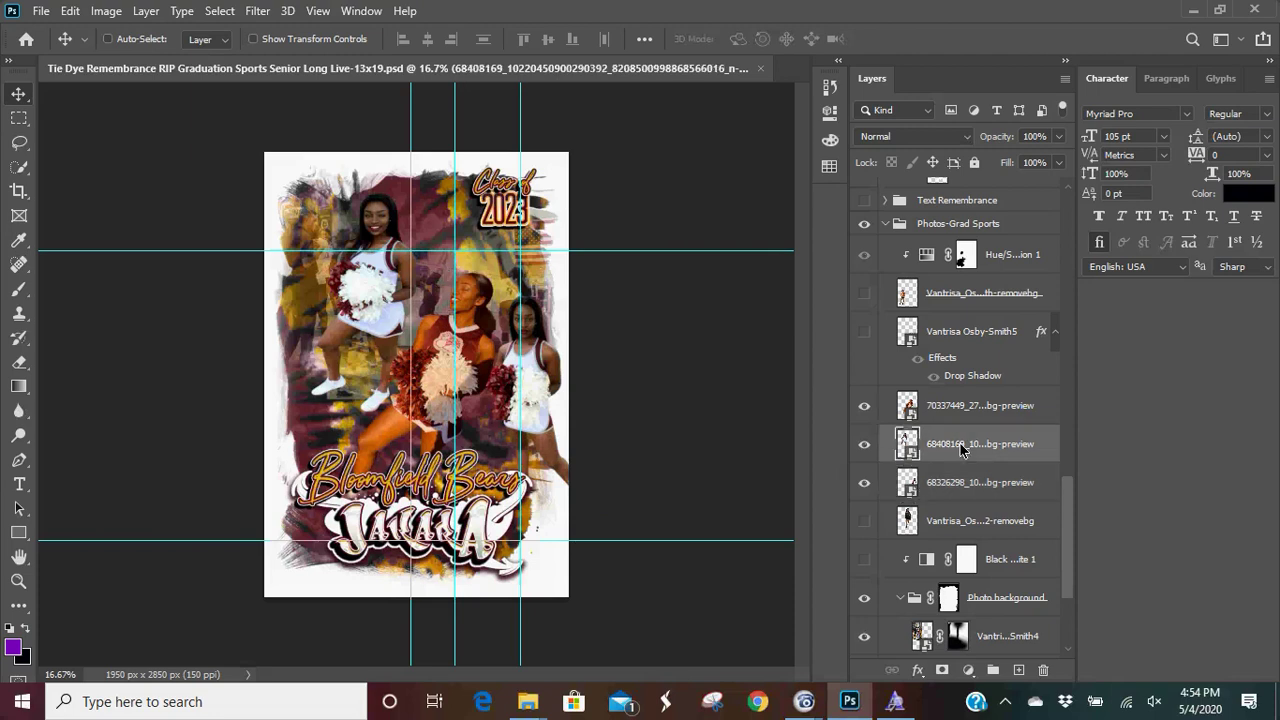
click(864, 446)
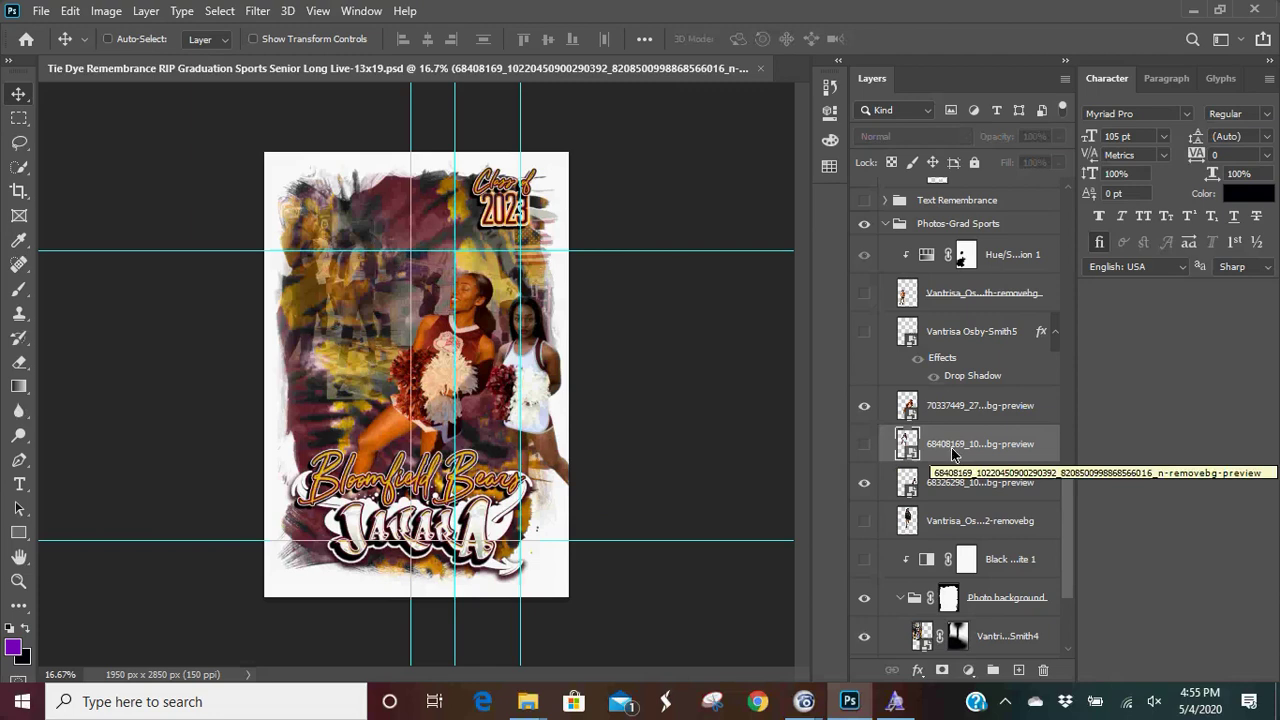
click(864, 446)
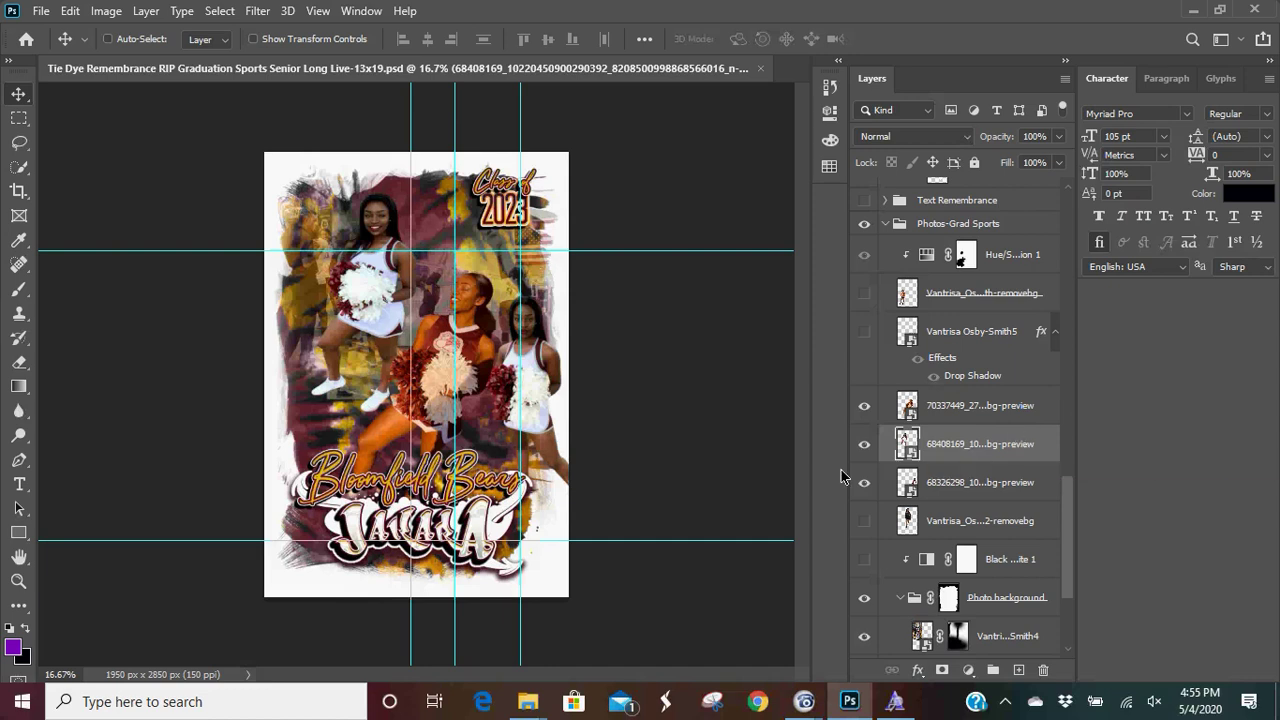
drag(940, 450, 946, 404)
drag(946, 401, 946, 401)
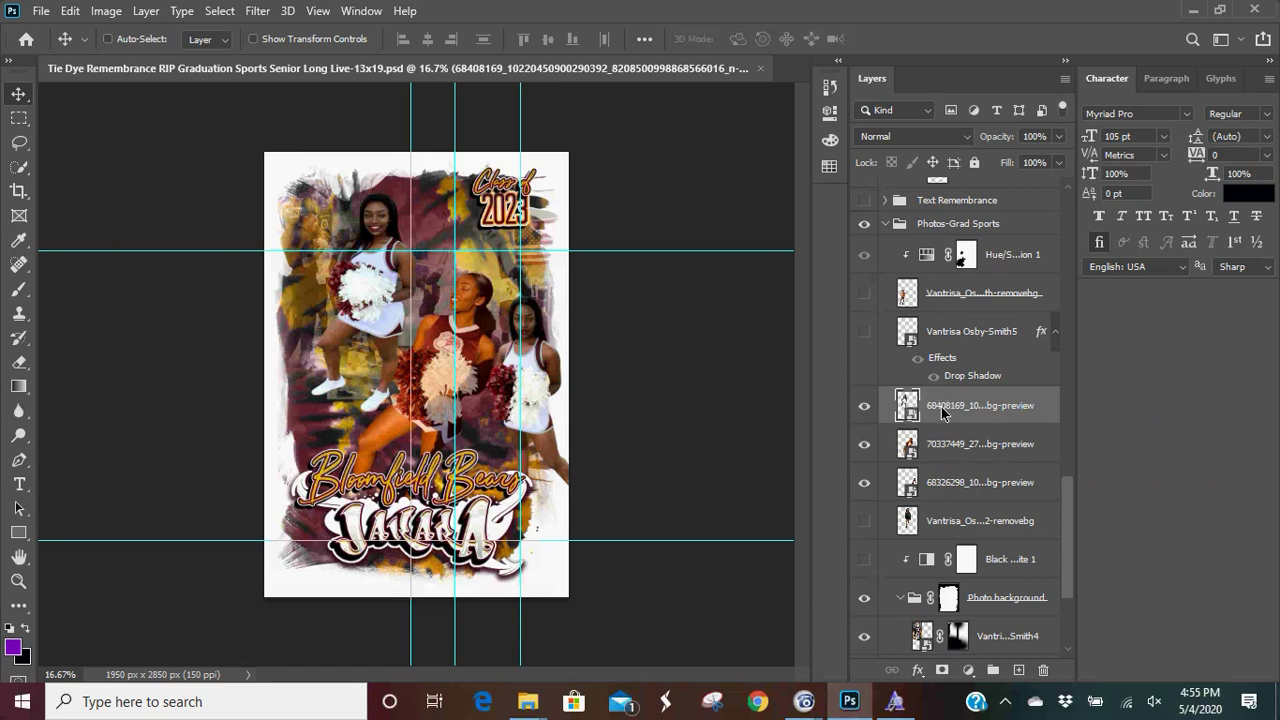
drag(941, 412, 981, 487)
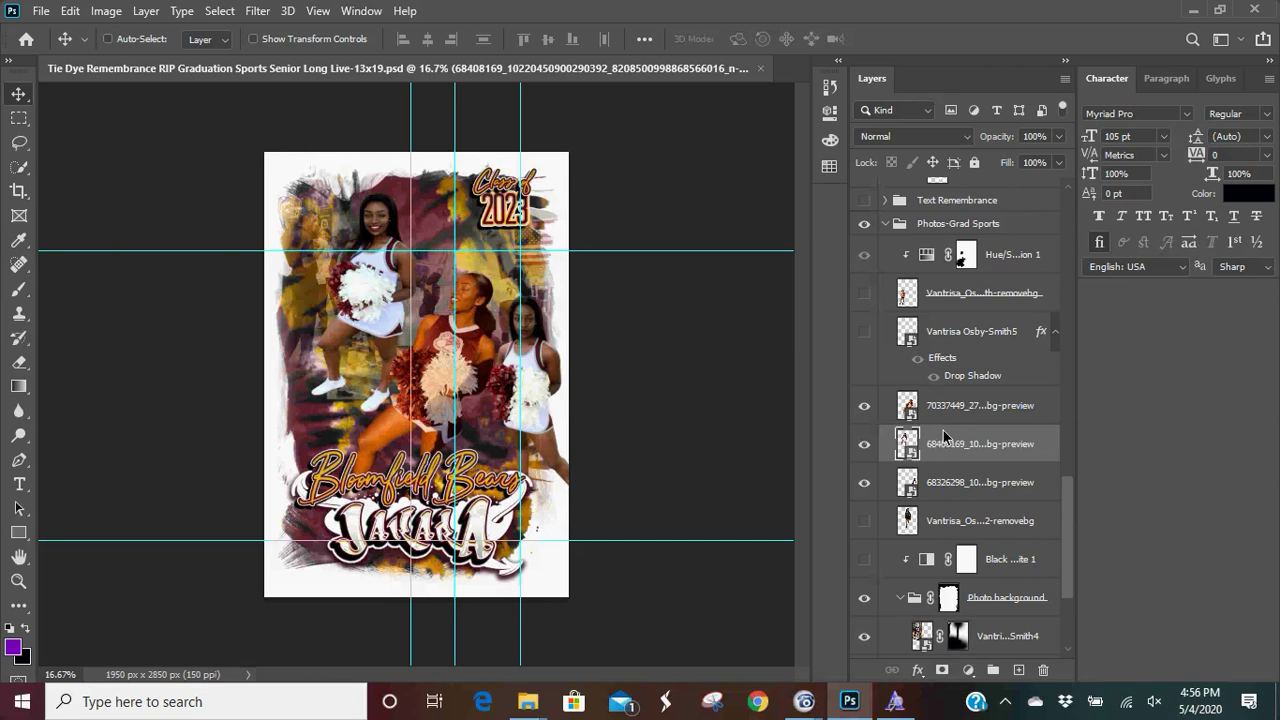
- Move the 68326298 cheerleader to the artwork's upper left and the 68408169 cheerleader to its right side, stacked in front of 70337449
click(950, 496)
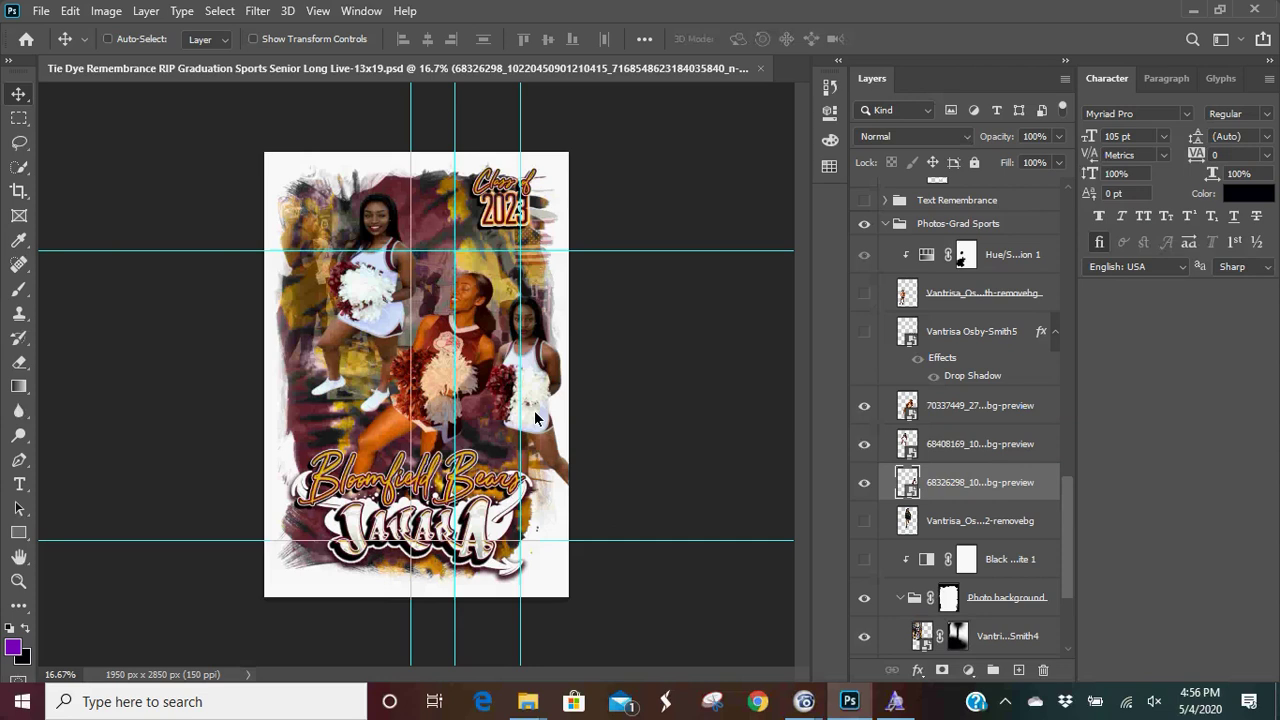
drag(535, 418, 337, 316)
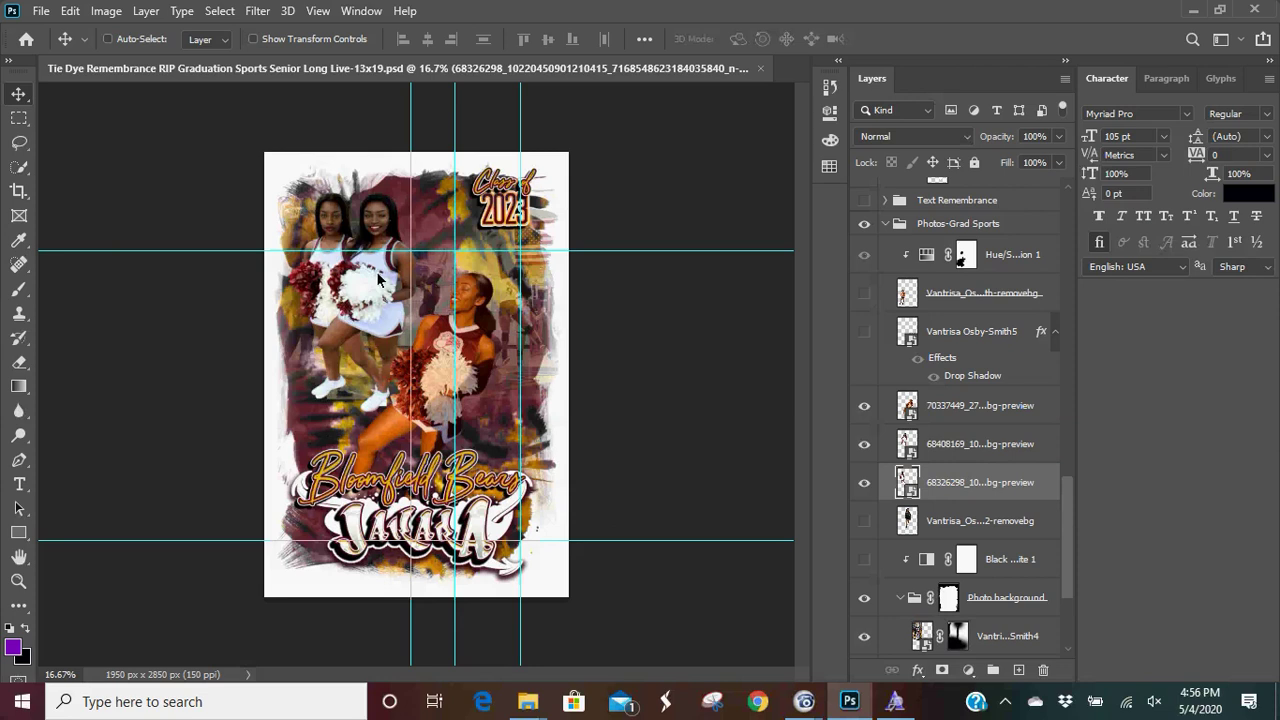
click(965, 450)
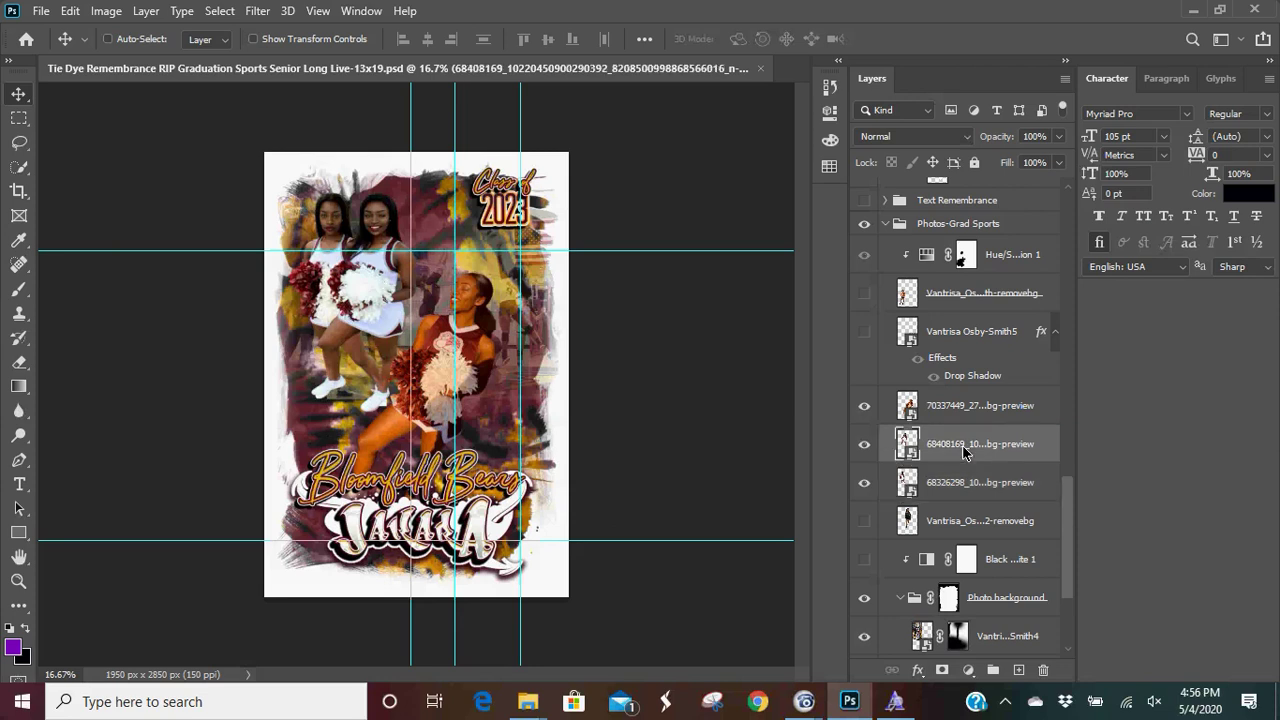
drag(368, 302, 492, 368)
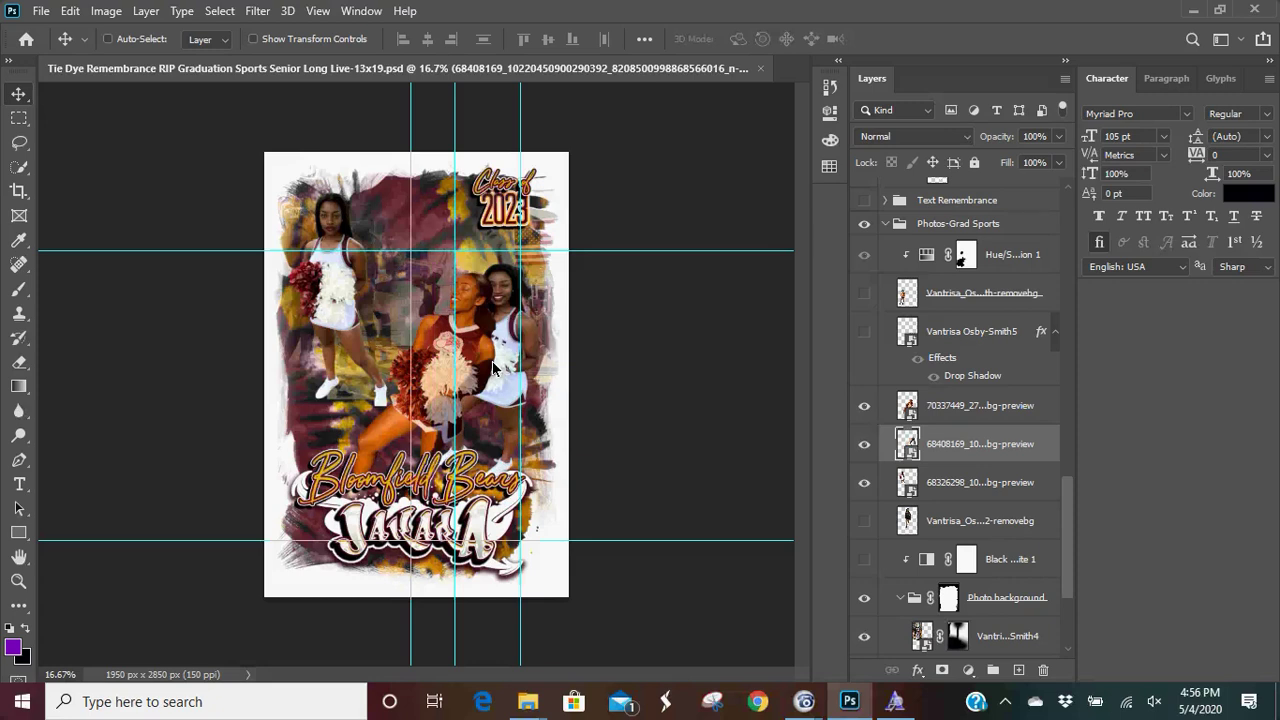
drag(967, 452, 952, 397)
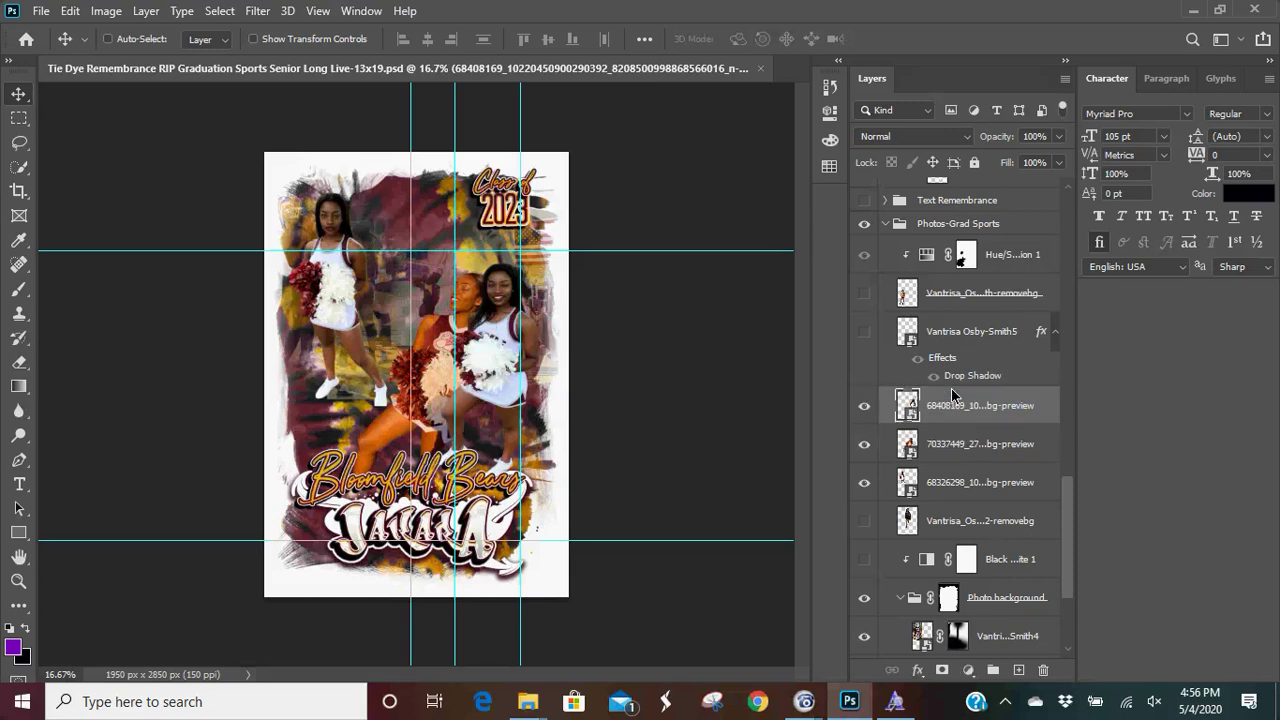
- Scale the 70337449 cheerleader to about 144%, rotate it about -19°, and place it between the other two at about X 914 px, Y 1119 px
click(972, 453)
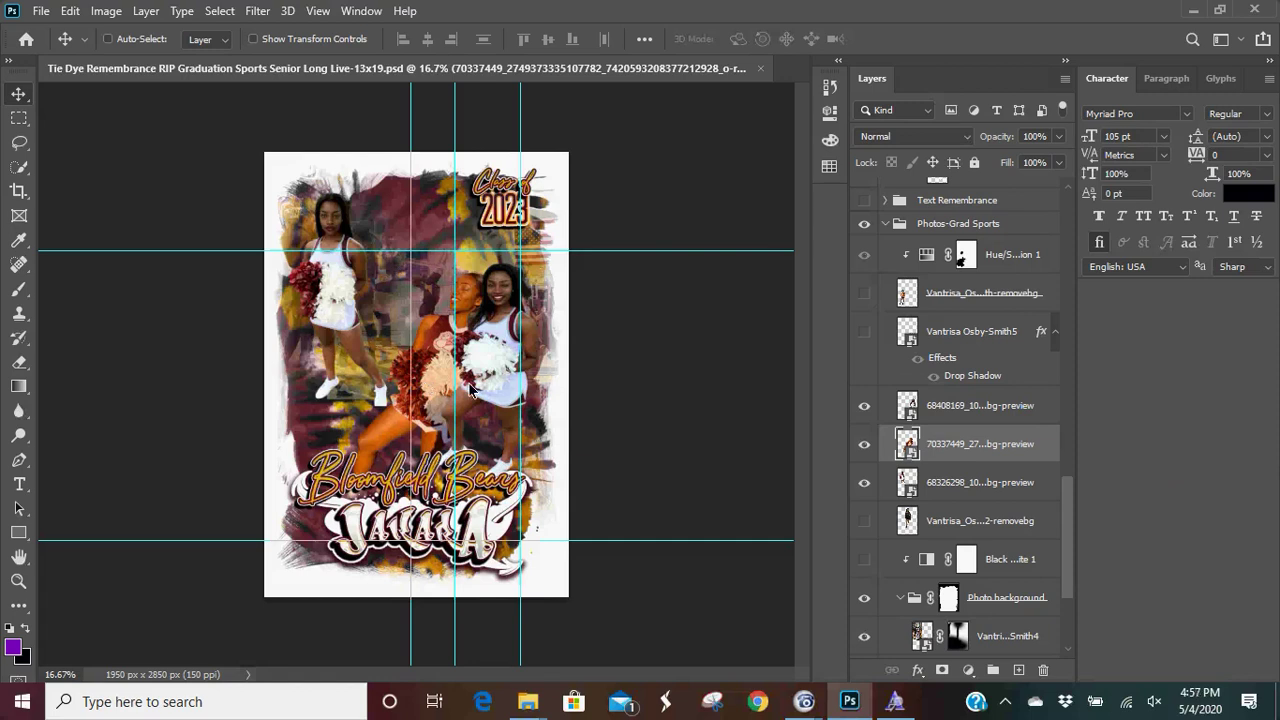
drag(471, 390, 423, 320)
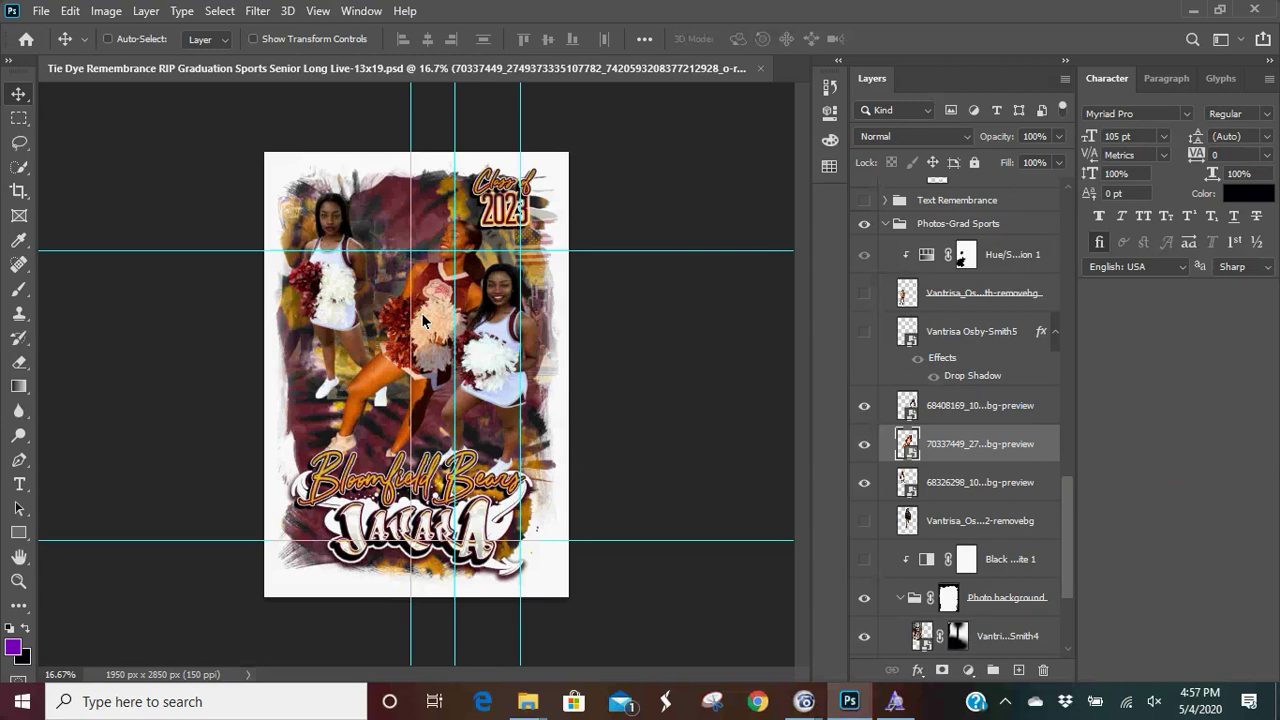
key(ctrl)
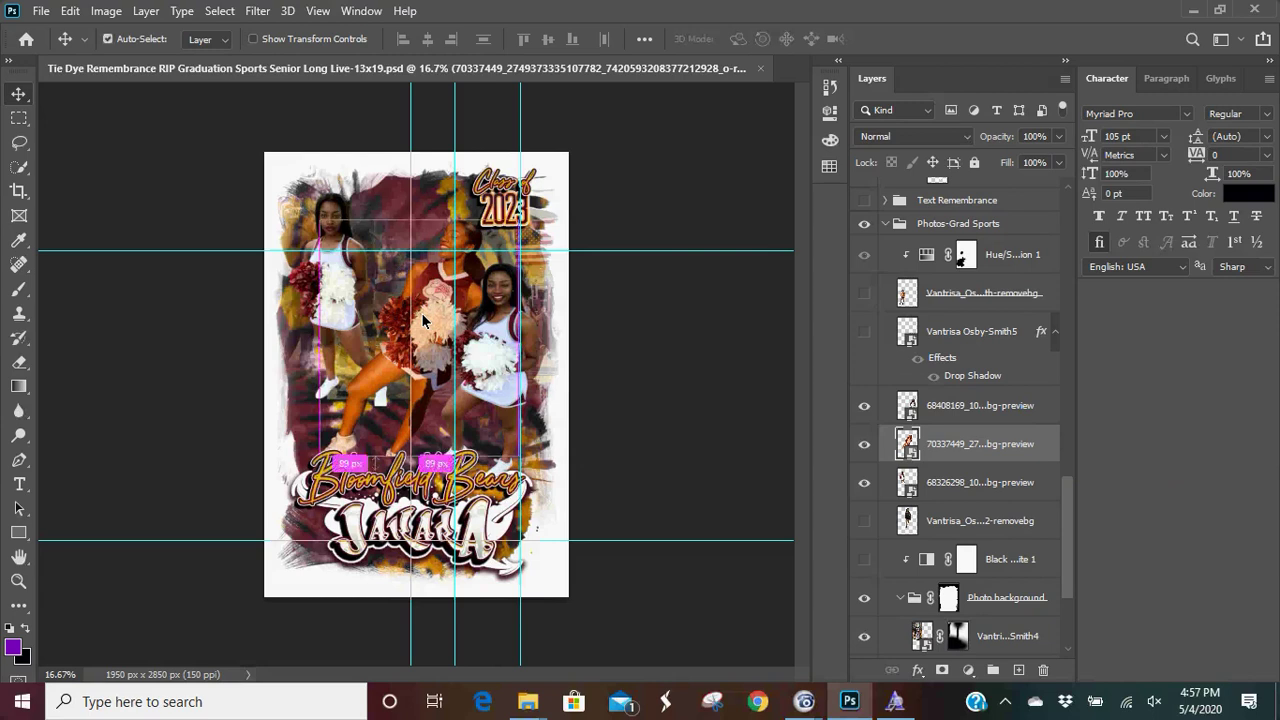
key(ctrl+t)
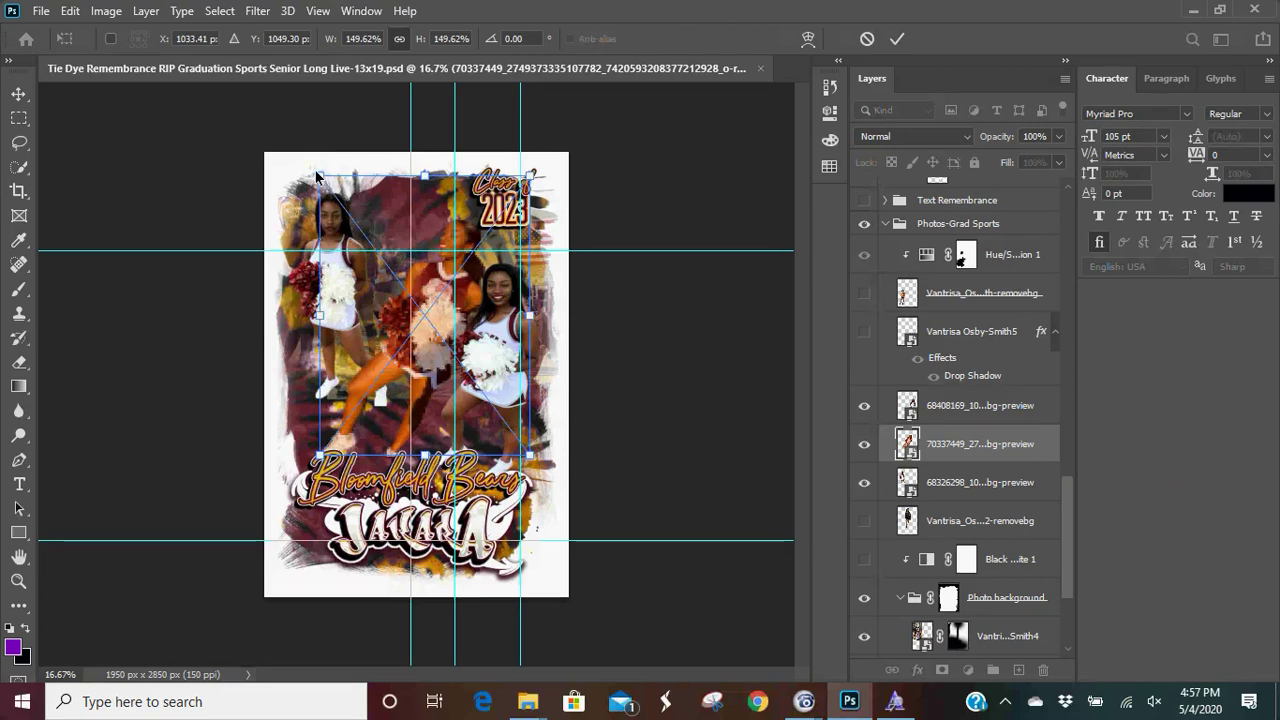
drag(316, 176, 328, 187)
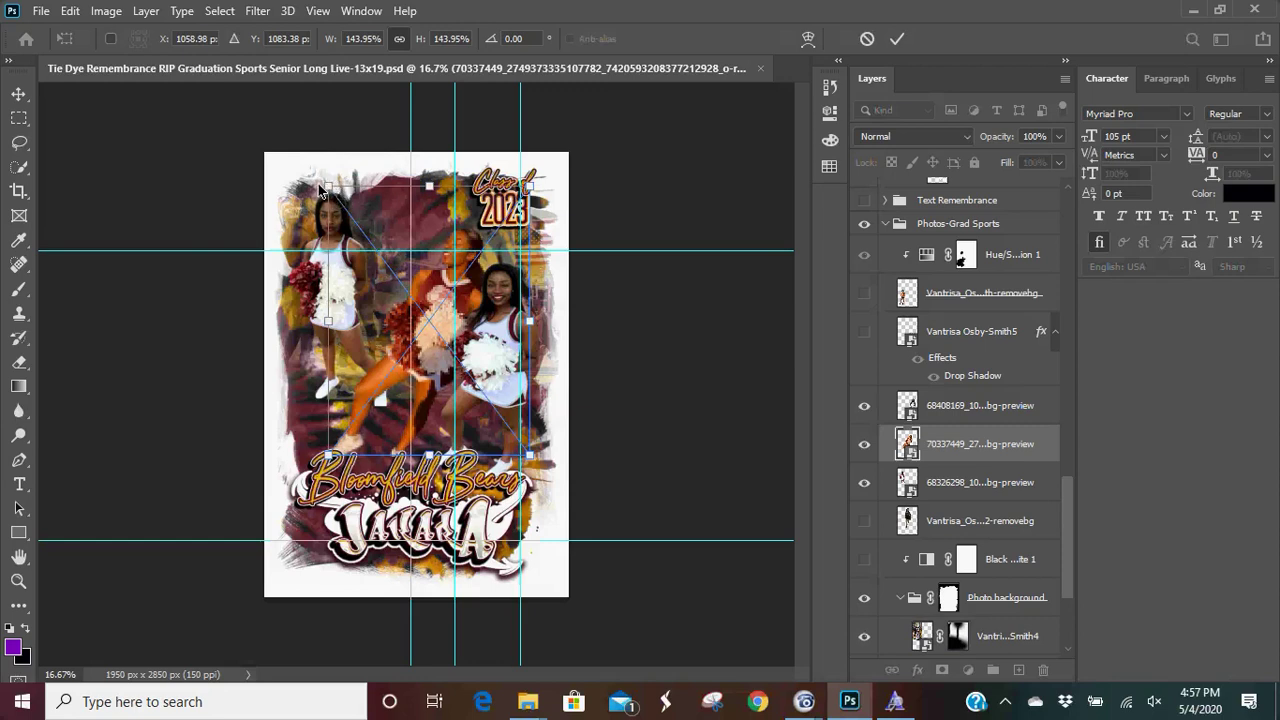
drag(317, 185, 328, 262)
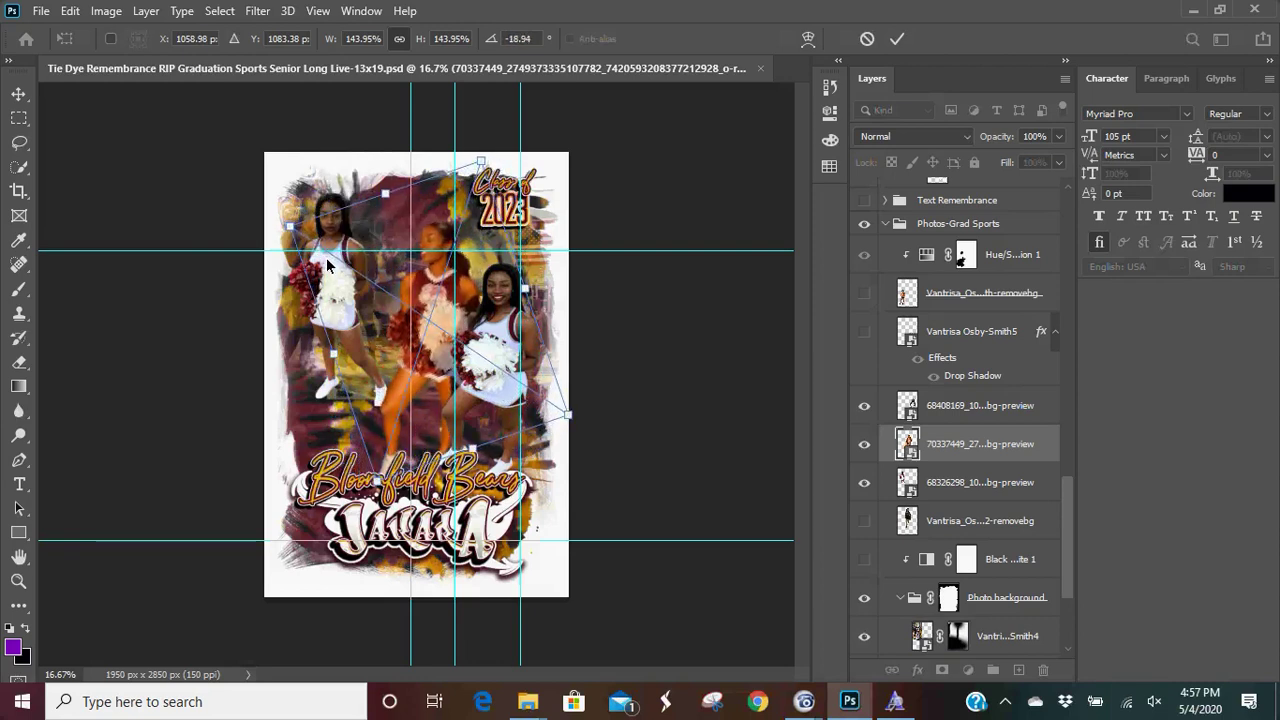
mouse_move(437, 325)
mouse_down()
mouse_move(440, 285)
mouse_move(445, 300)
mouse_move(416, 332)
mouse_up()
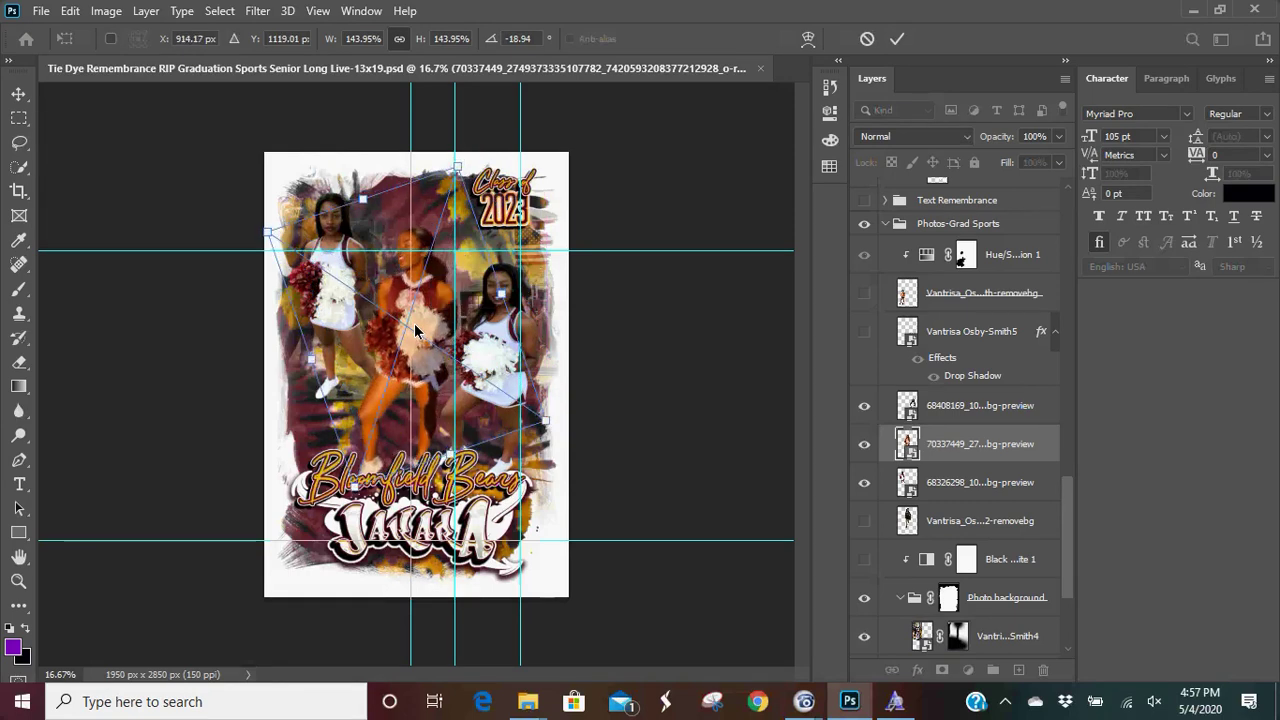
key(Return)
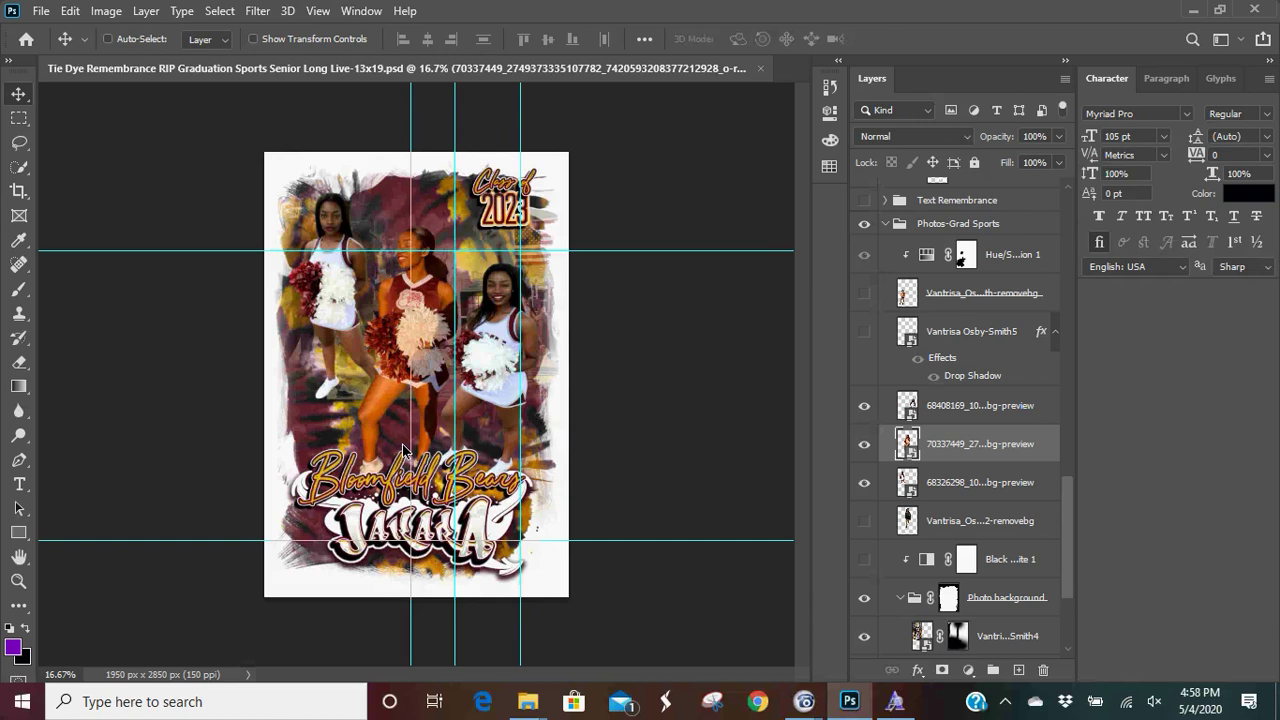
- Add a Hue/Saturation adjustment layer directly above the 70337449 cheerleader layer
click(146, 11)
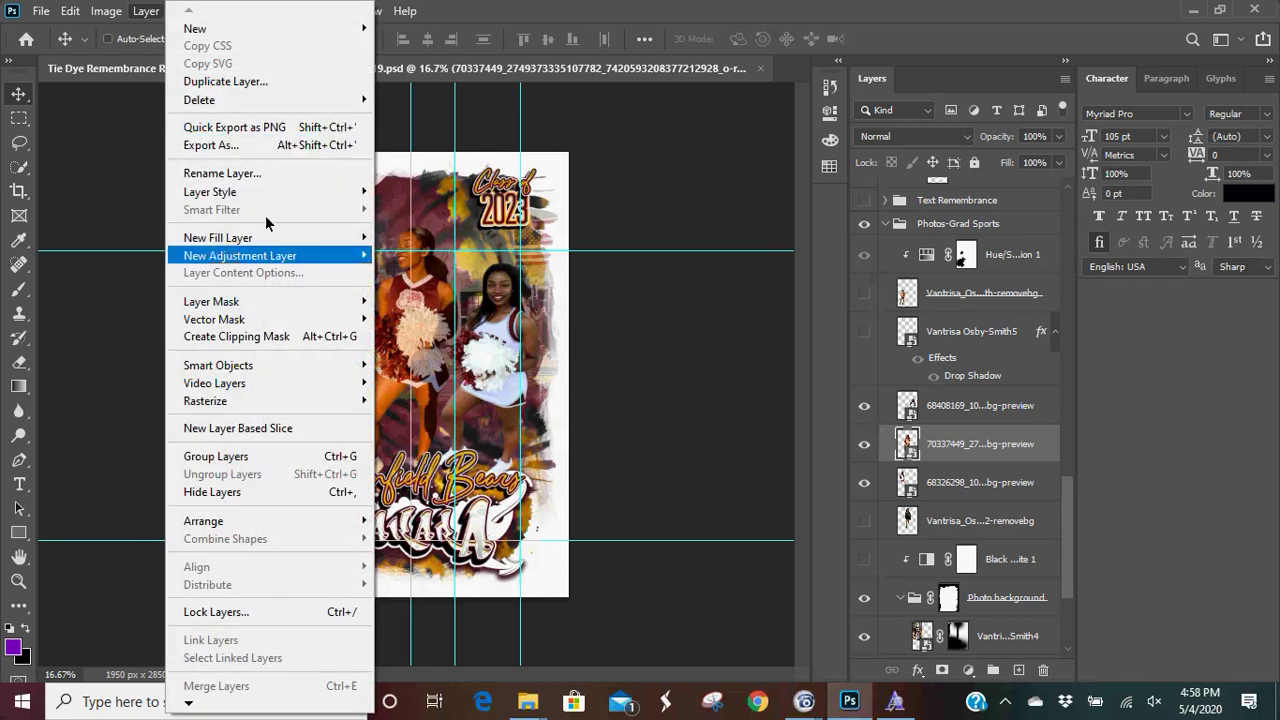
mouse_move(271, 257)
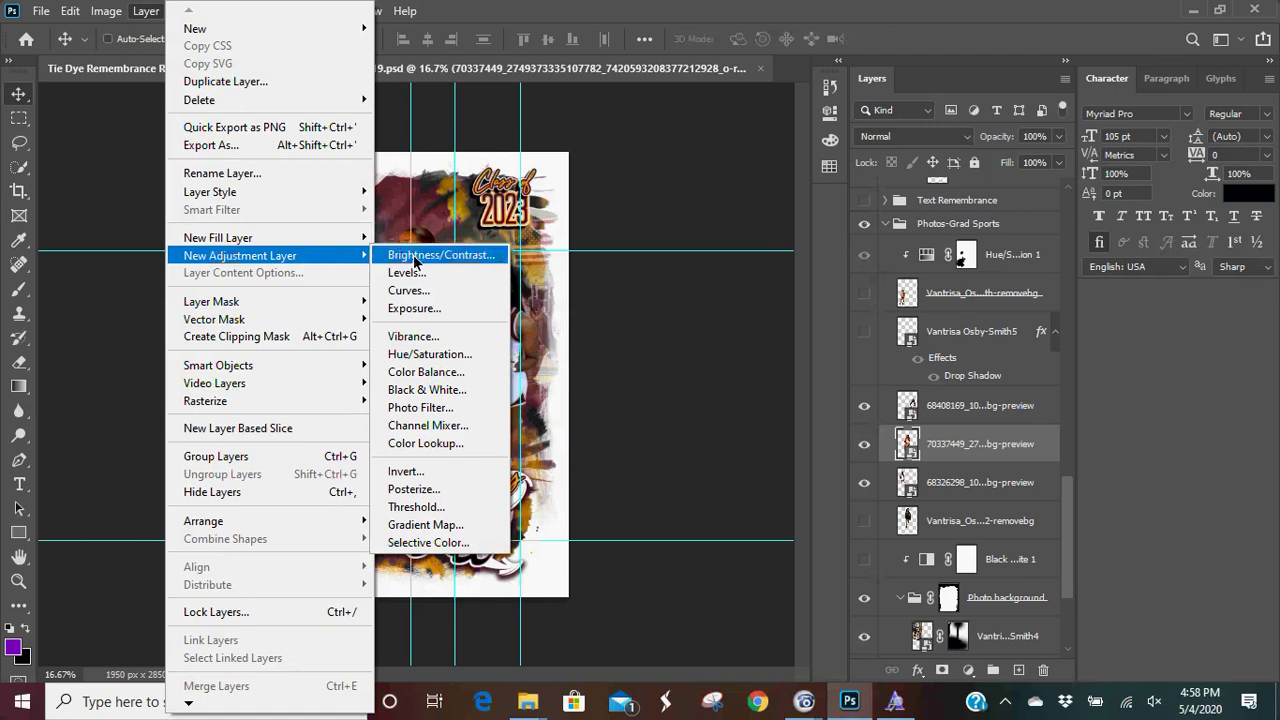
click(428, 355)
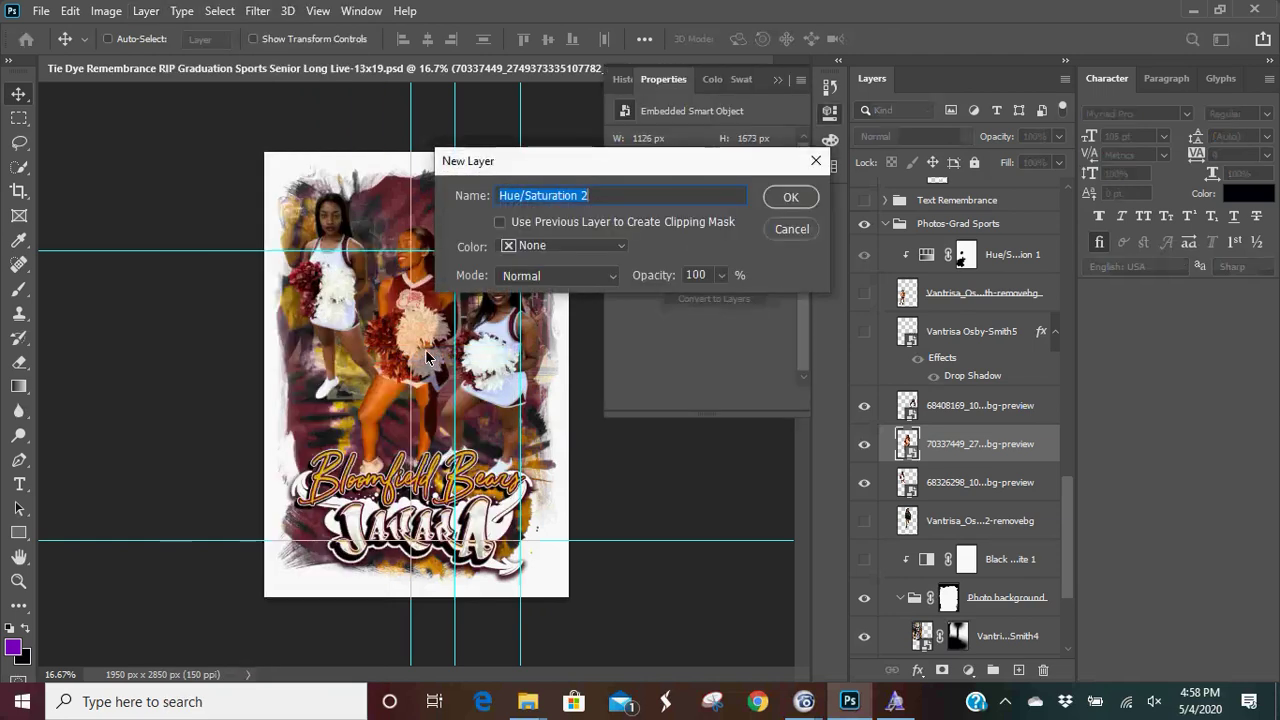
click(790, 198)
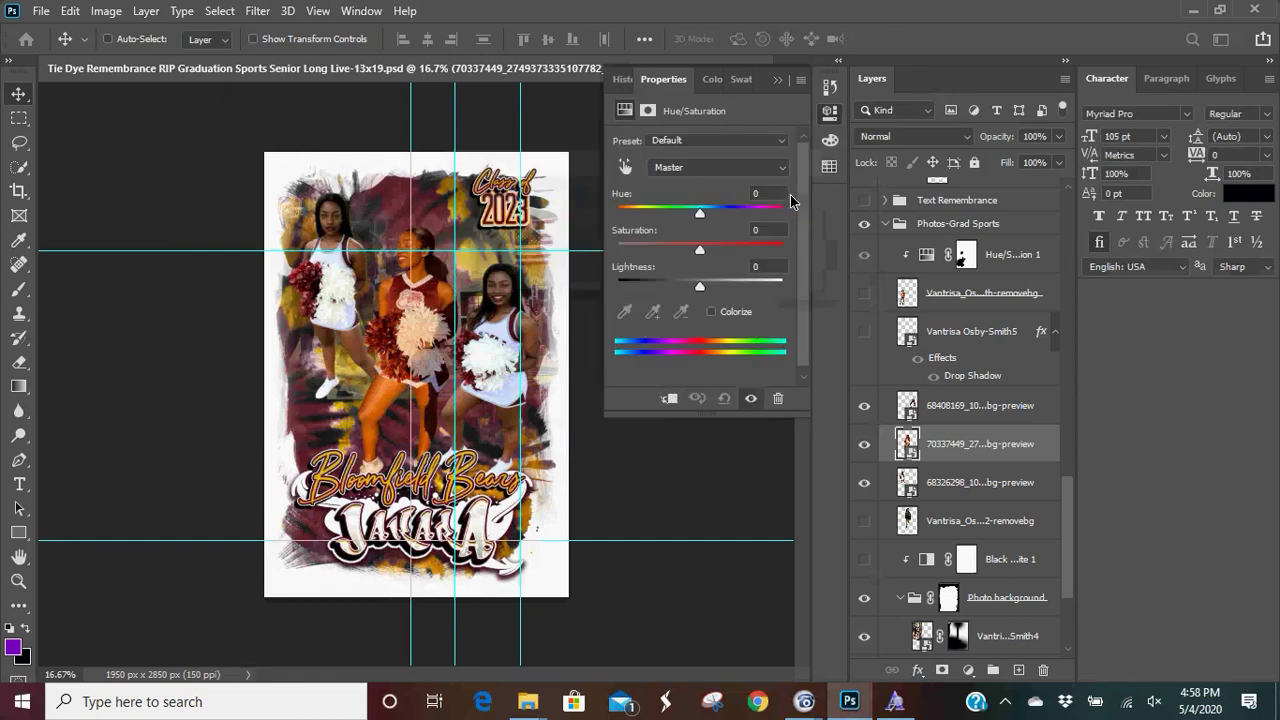
- Set the adjustment's Reds range to saturation -42 and lightness -47, keeping hue at 0
click(705, 167)
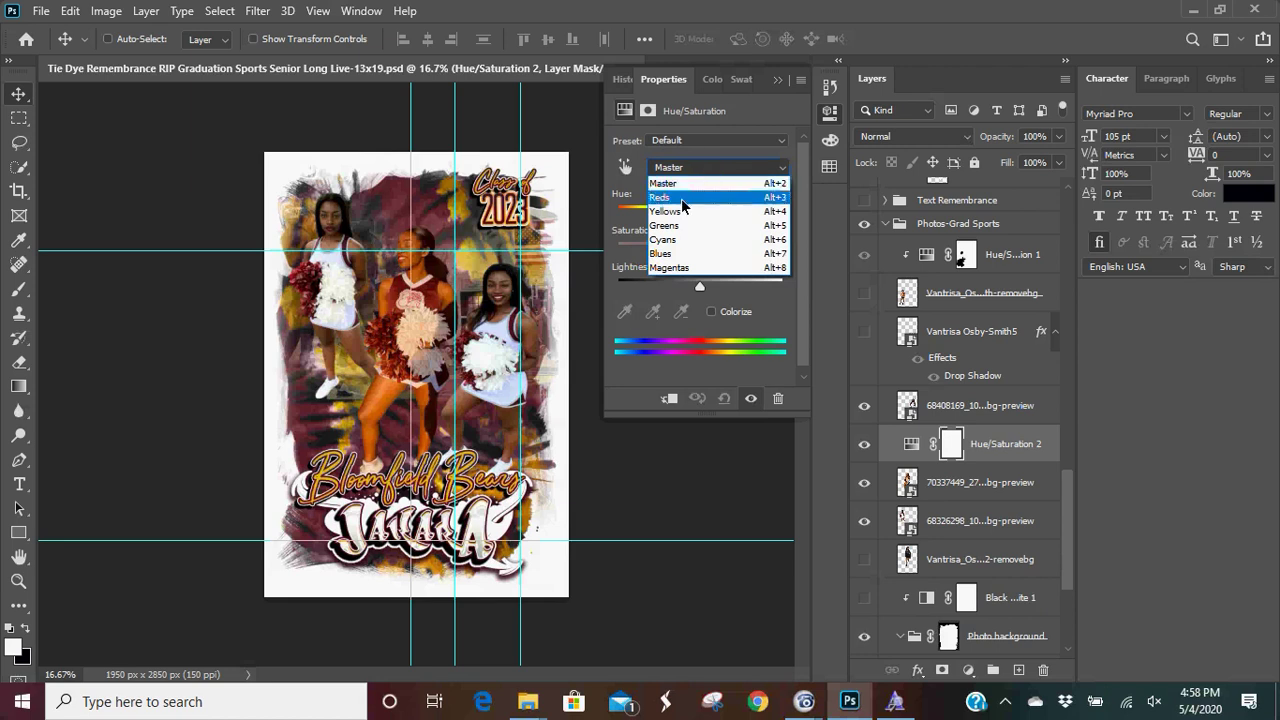
click(677, 200)
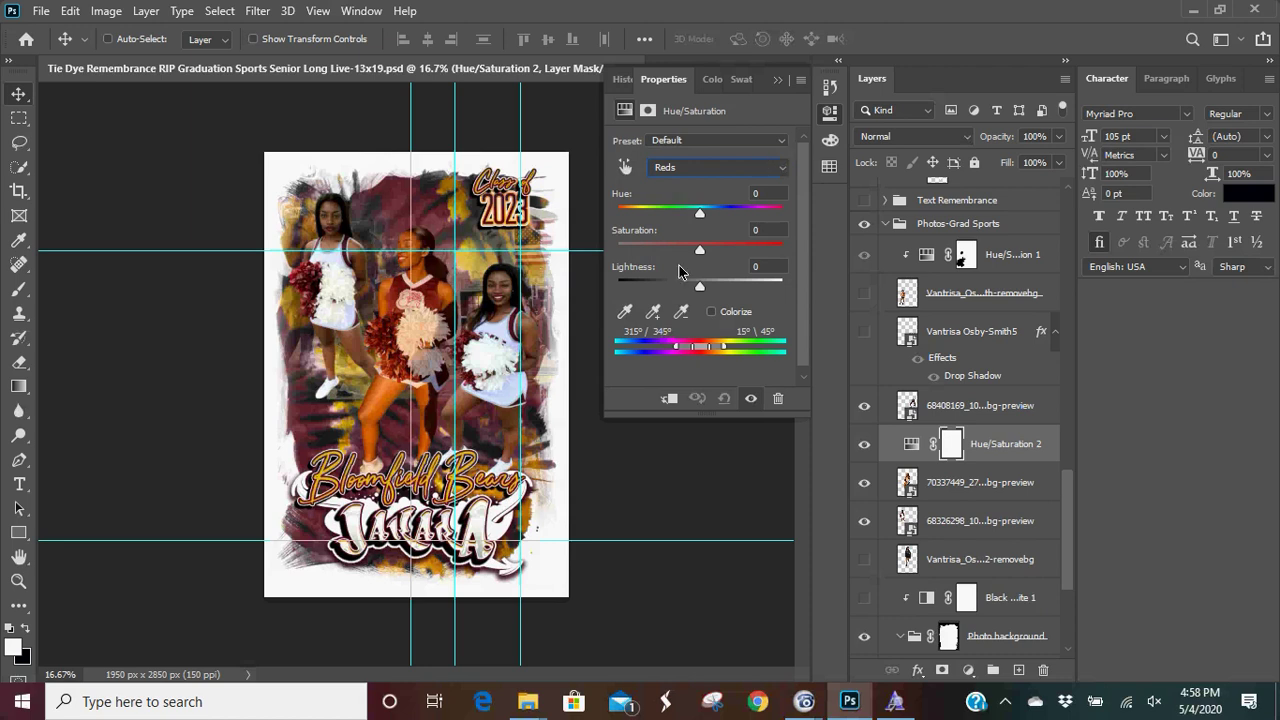
drag(700, 249, 677, 253)
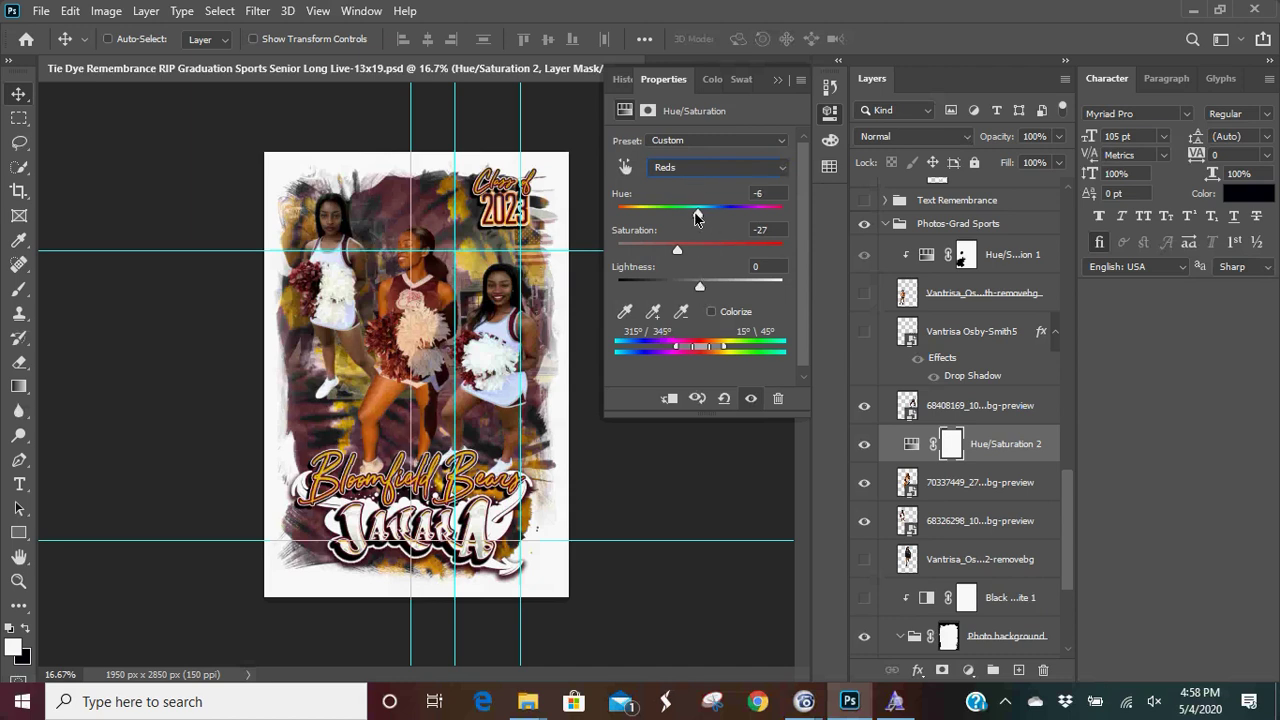
drag(700, 213, 666, 253)
click(726, 288)
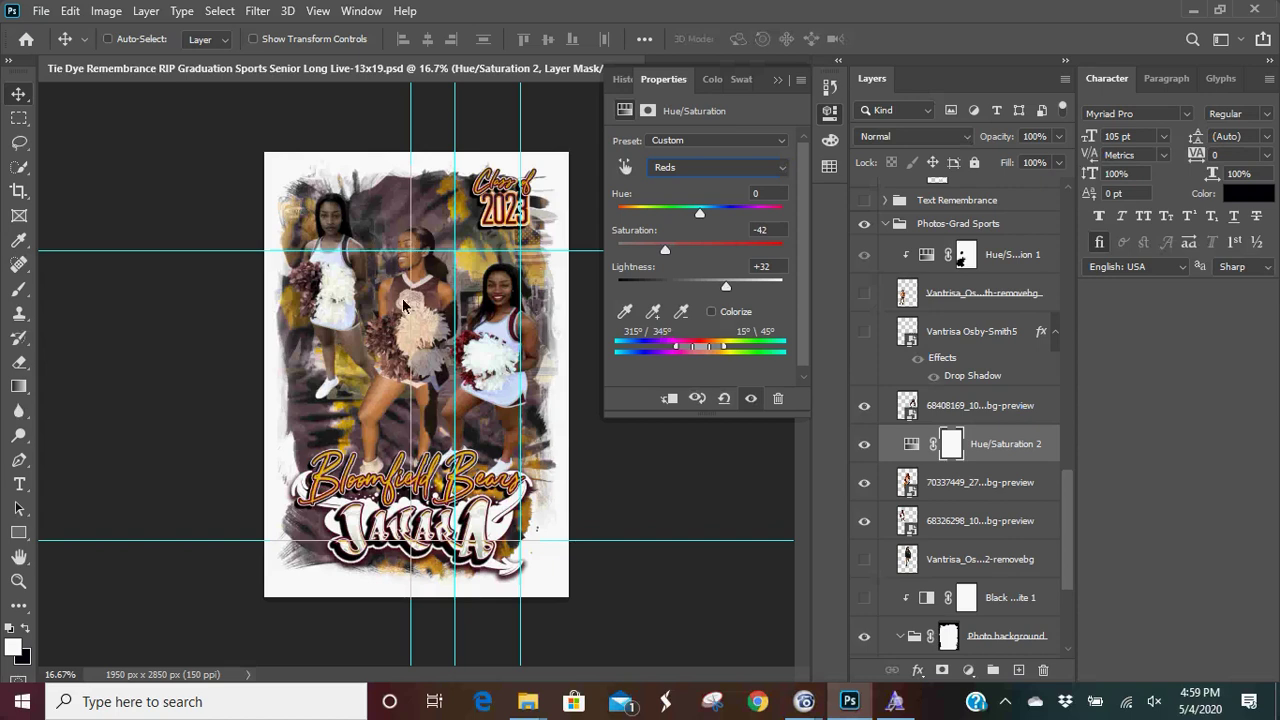
click(662, 288)
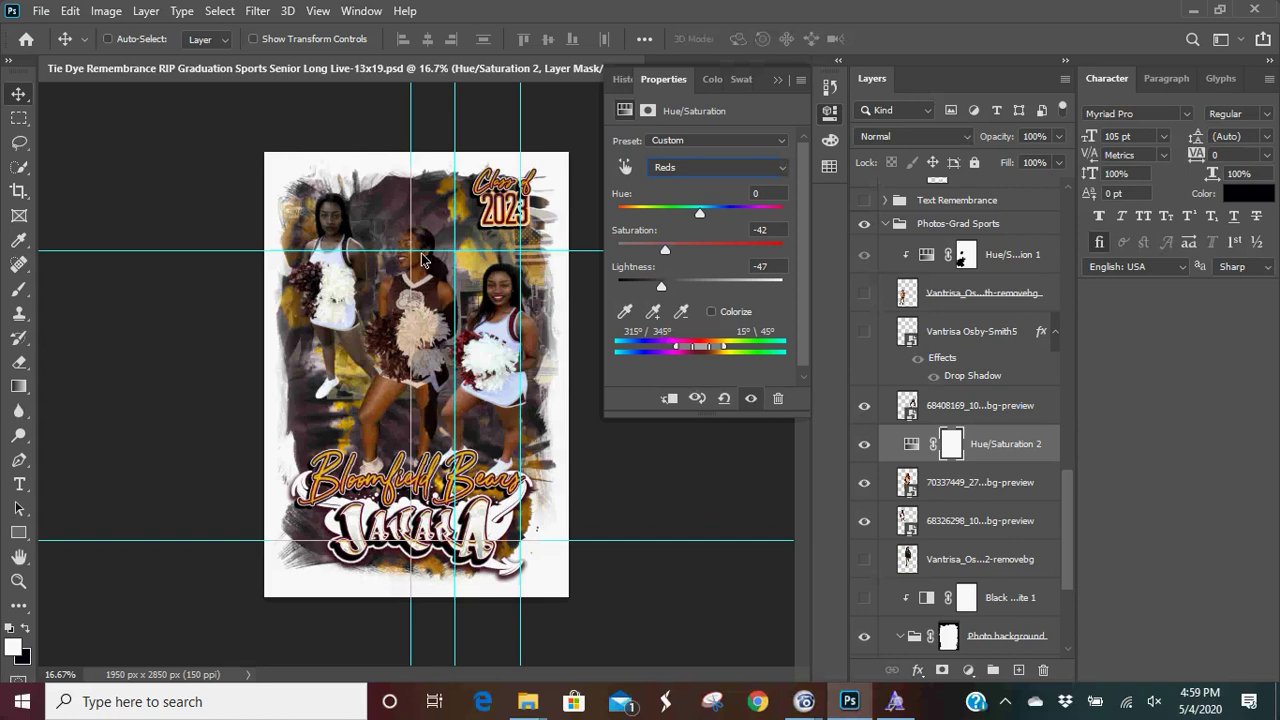
- Clip the new Hue/Saturation adjustment to the 70337449 cheerleader and fine-tune its Reds, with lightness at about -33
right_click(994, 452)
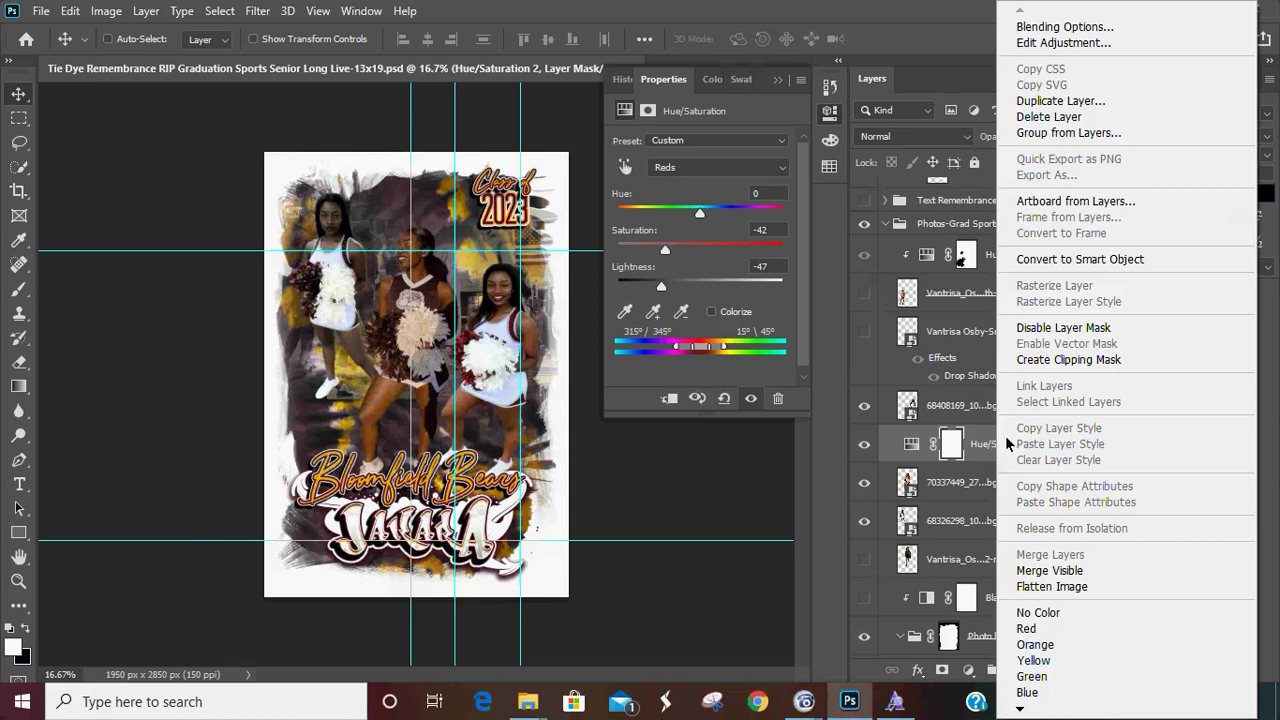
click(1034, 361)
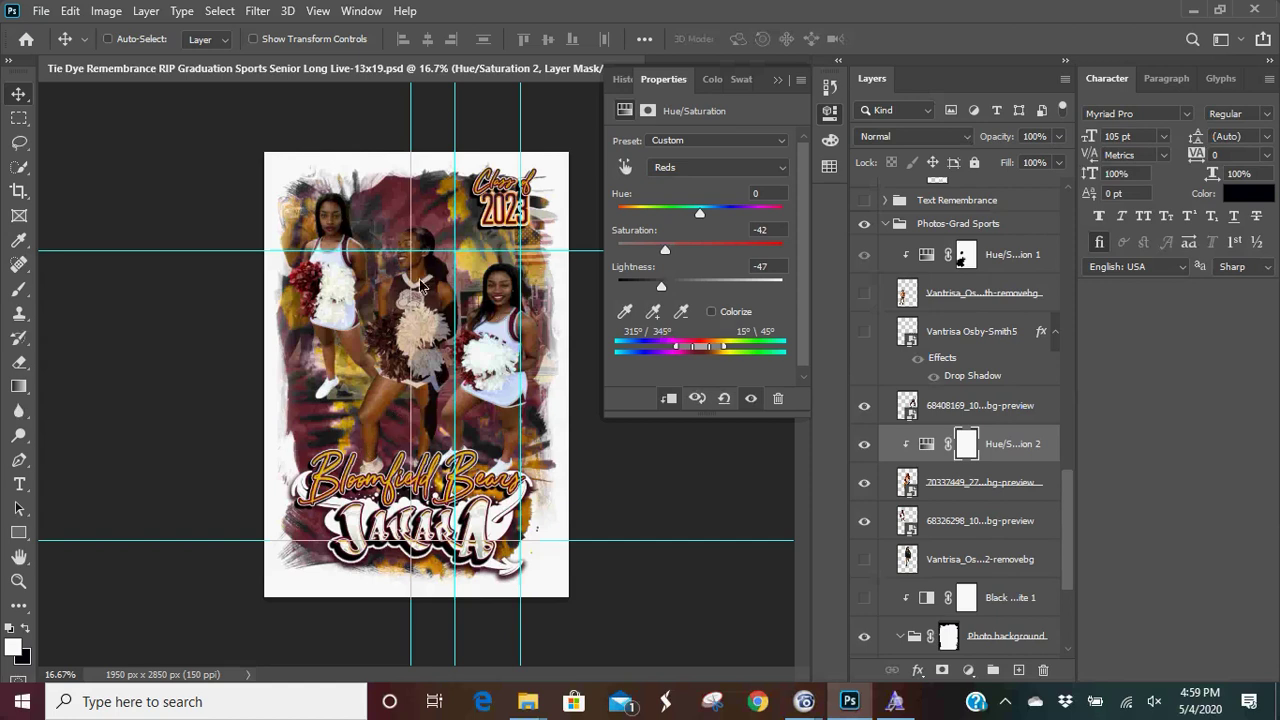
drag(664, 286, 674, 289)
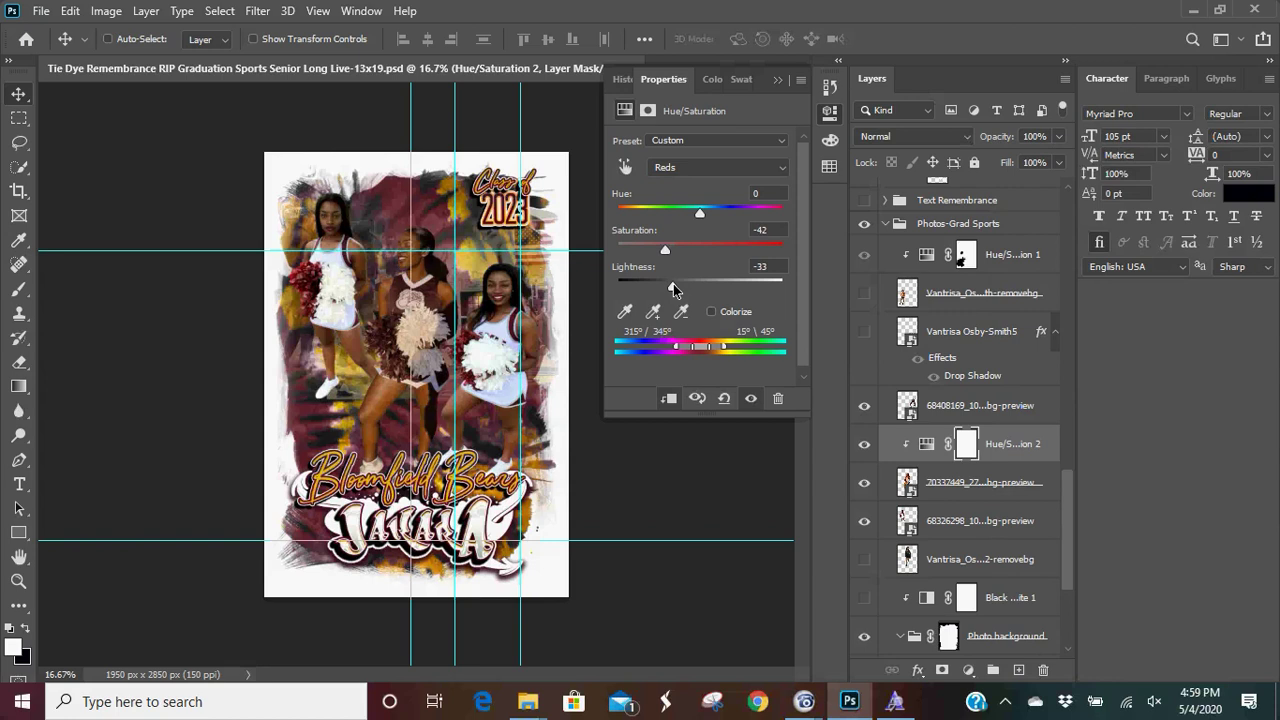
click(670, 250)
- Compare the middle cheerleader with the Hue/Saturation adjustment hidden and shown, and close the adjustment's properties
click(865, 446)
click(865, 446)
click(777, 79)
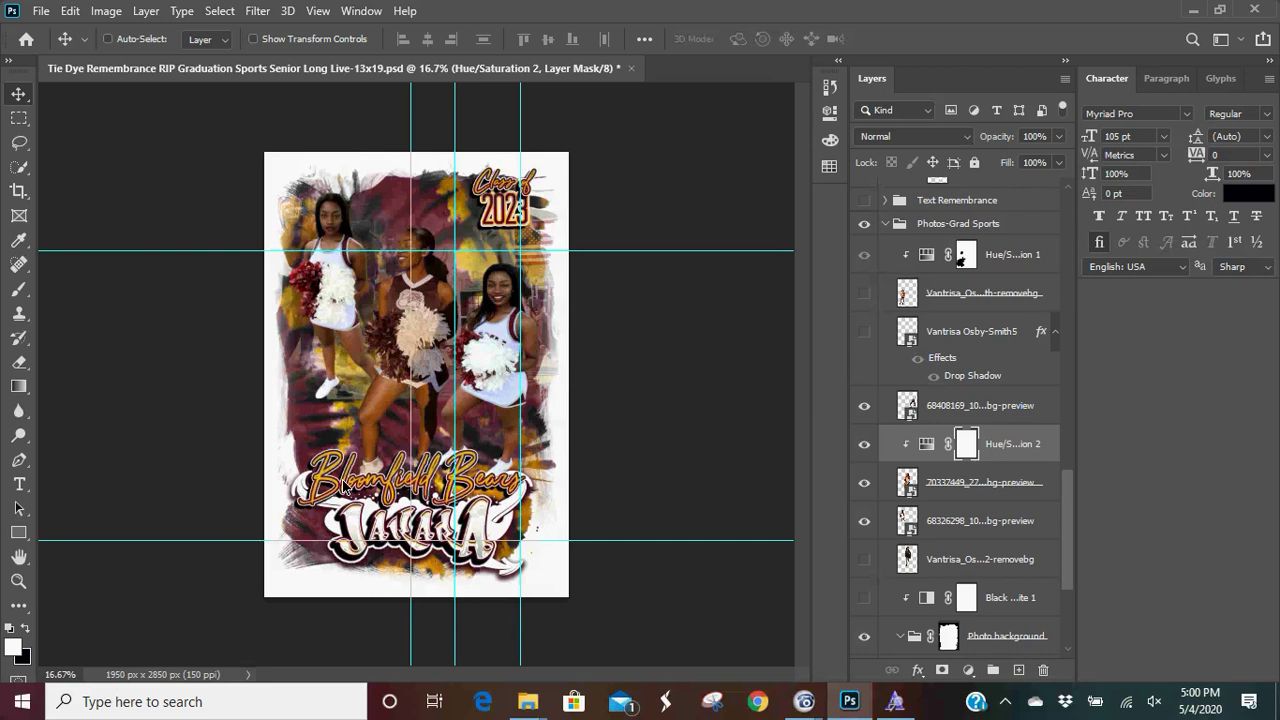
- Replace the "Bloomfield Bears" team text with "AAMU", accepting the text layout update
right_click(362, 476)
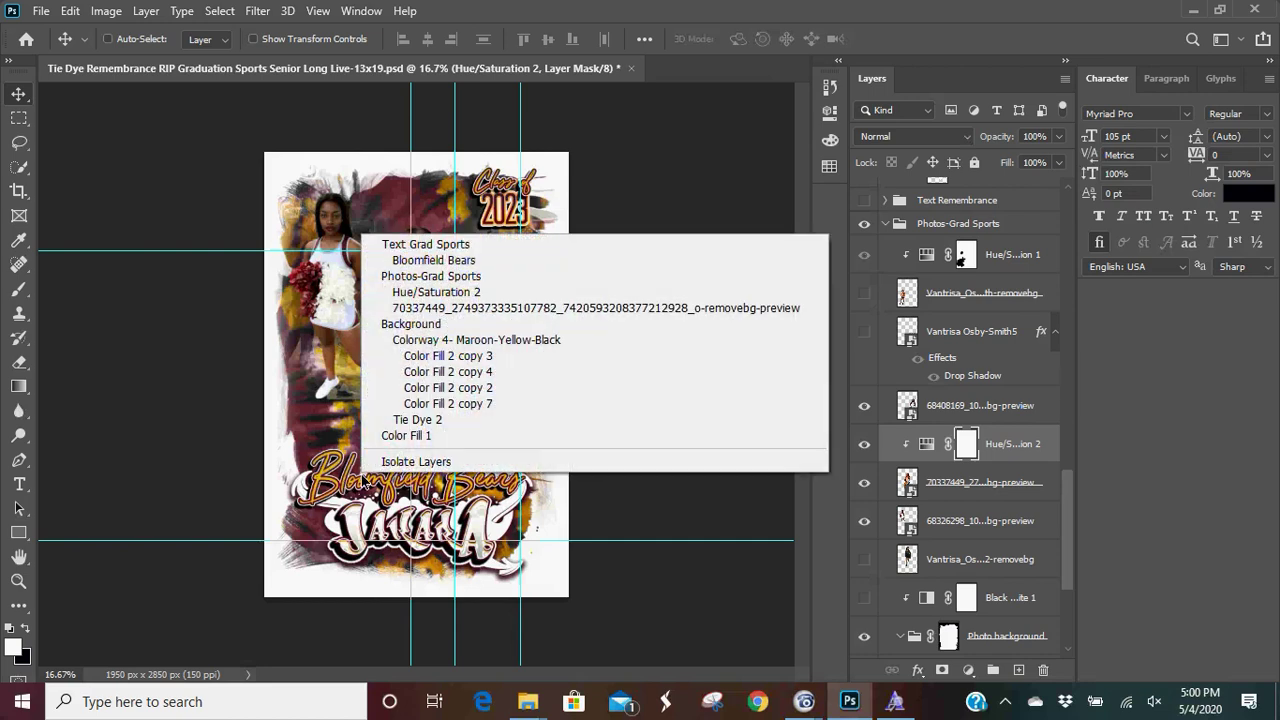
click(474, 260)
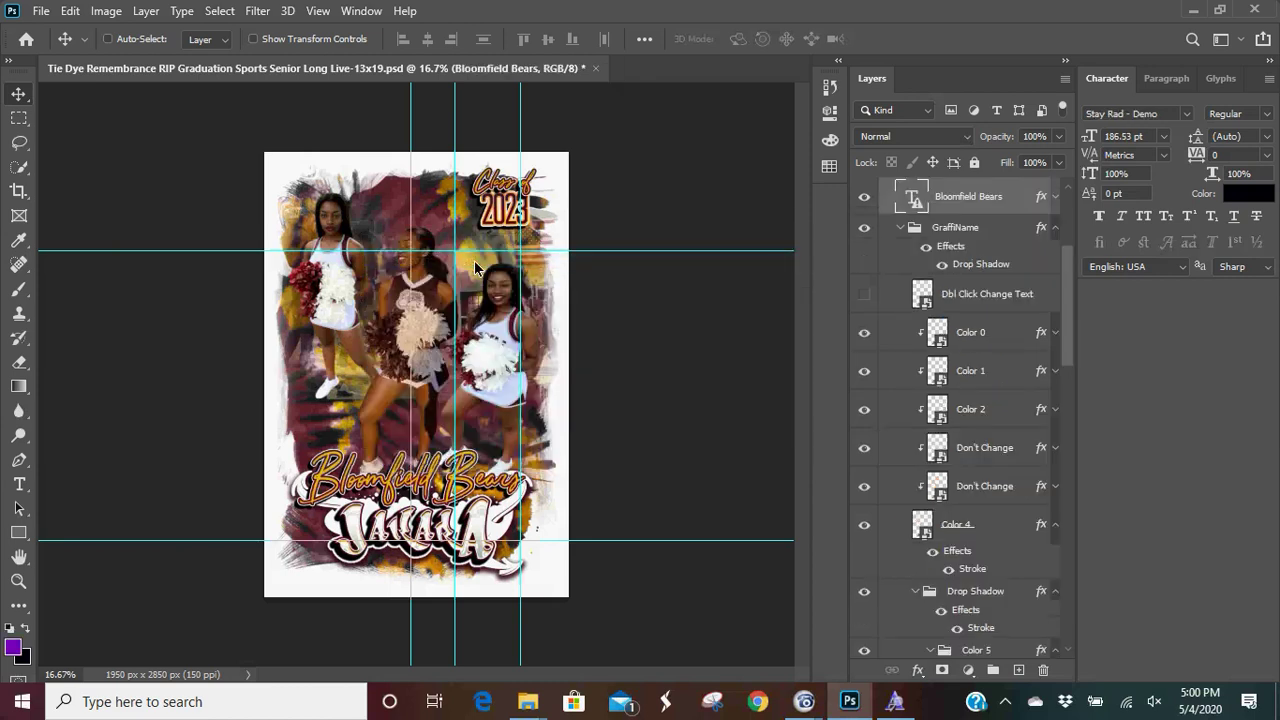
double_click(919, 200)
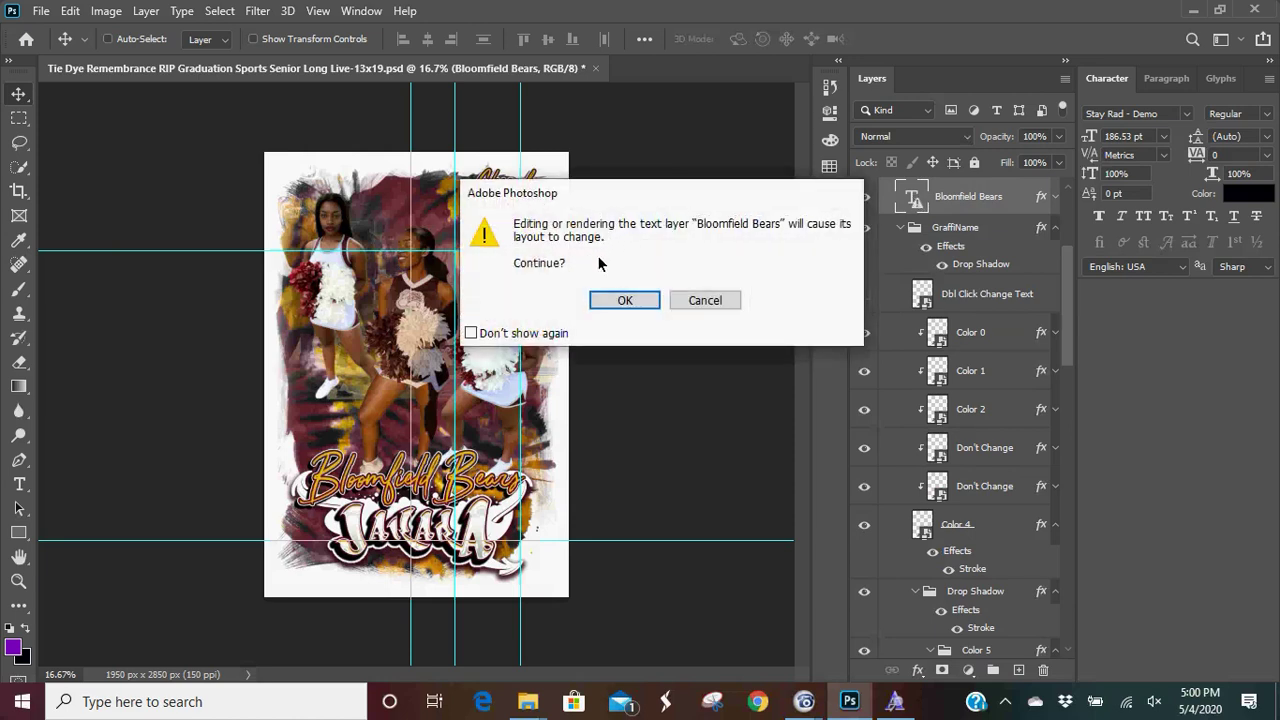
click(623, 299)
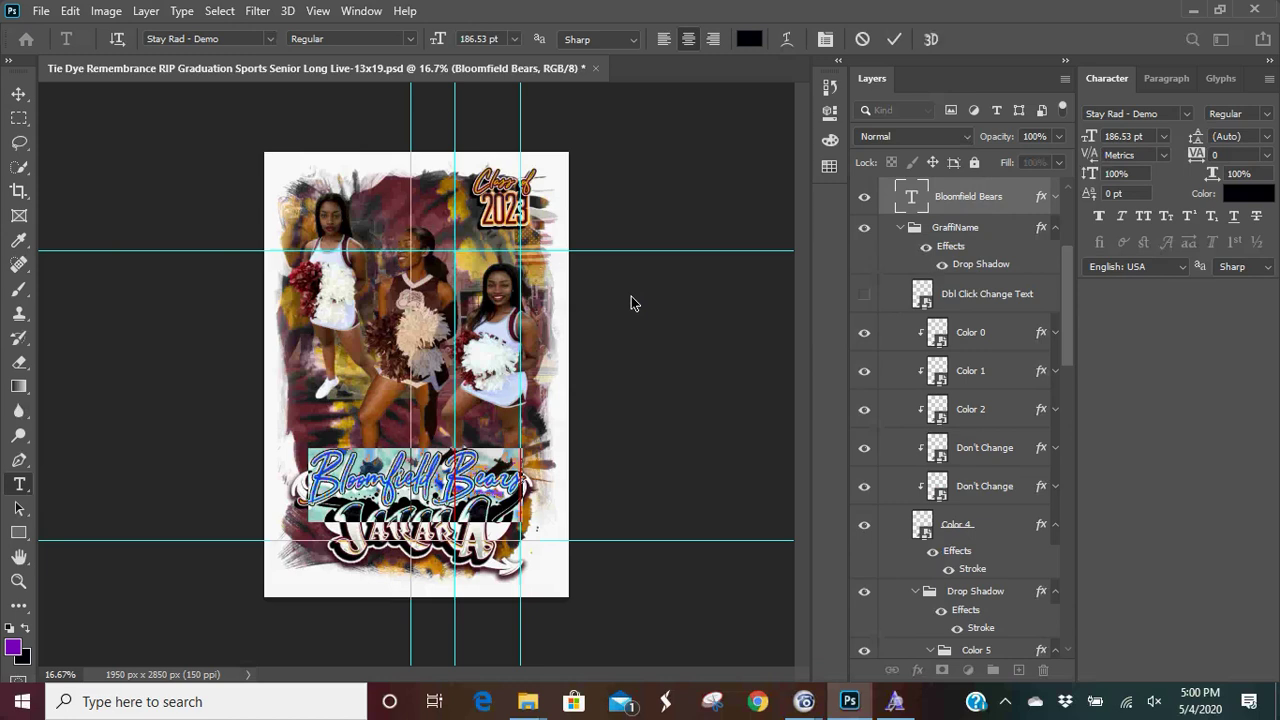
text(AAMU)
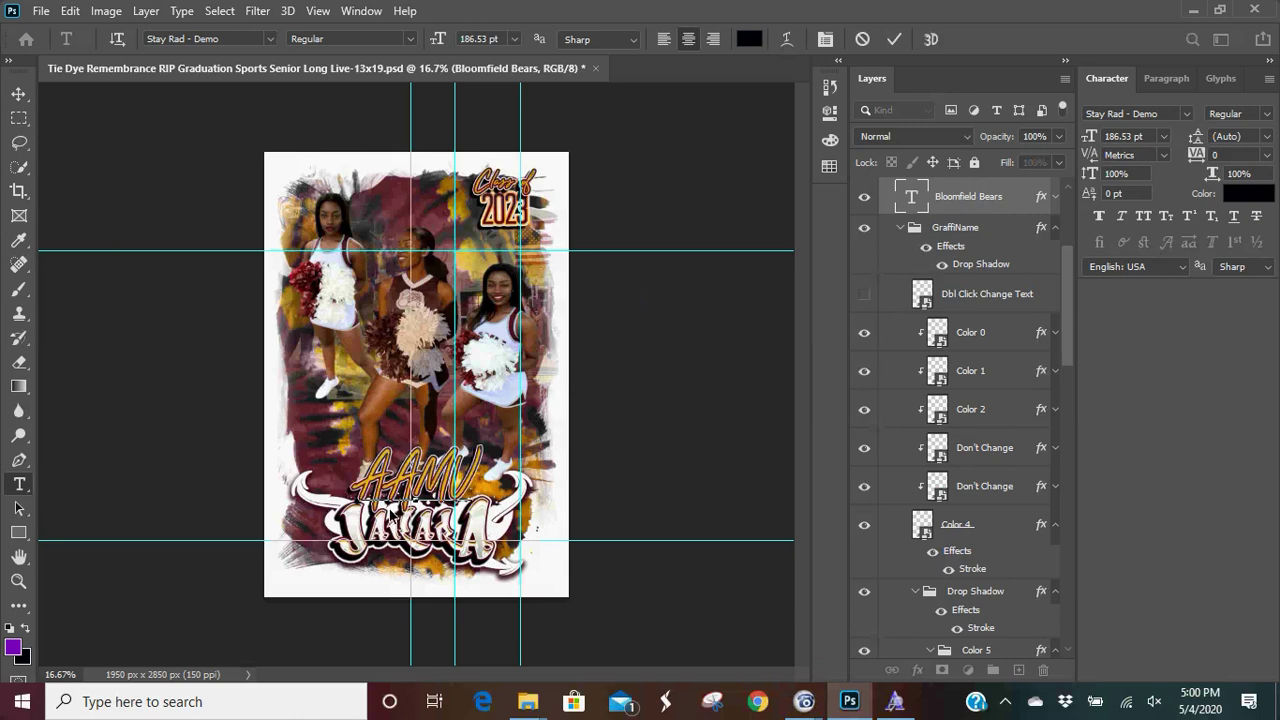
right_click(395, 537)
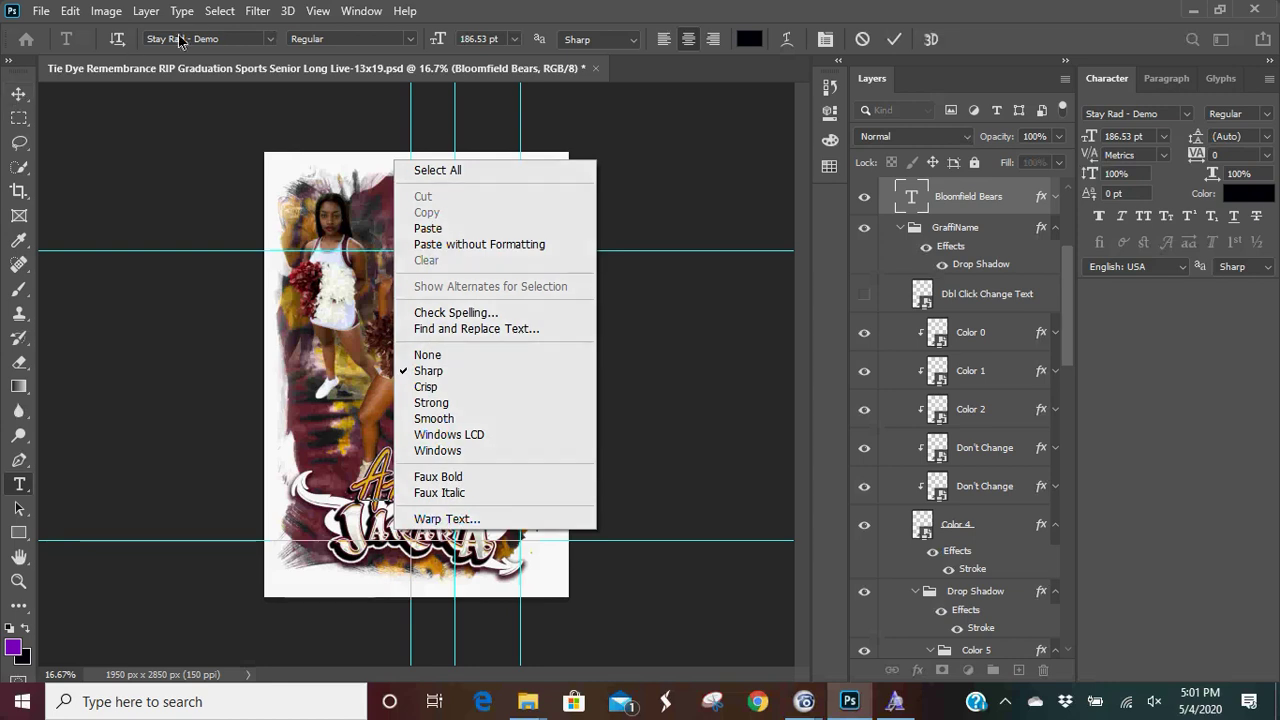
click(634, 196)
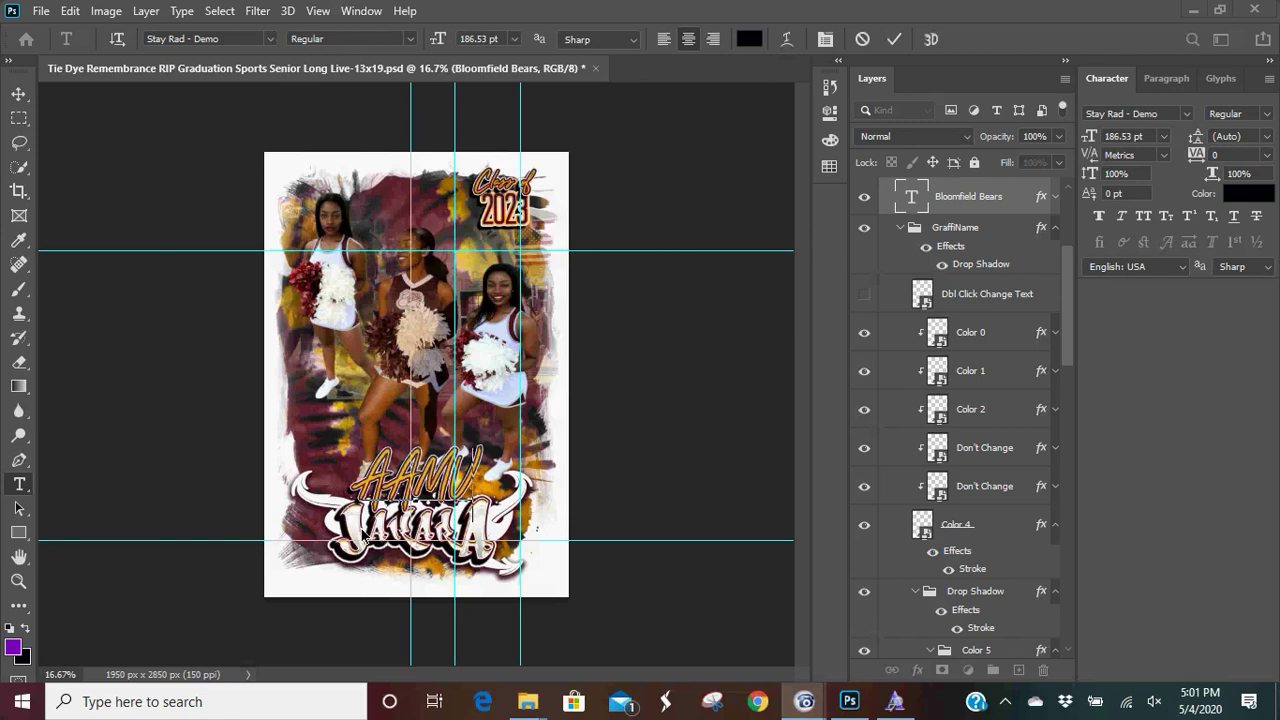
click(366, 536)
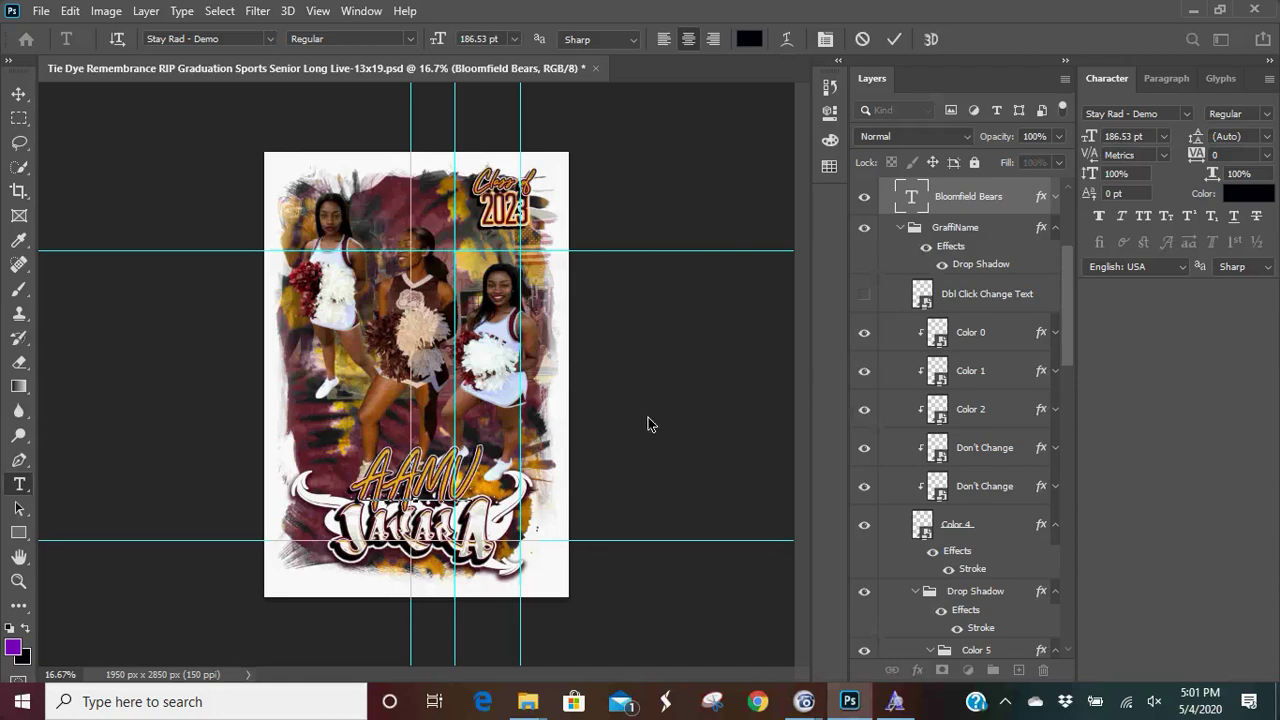
right_click(440, 549)
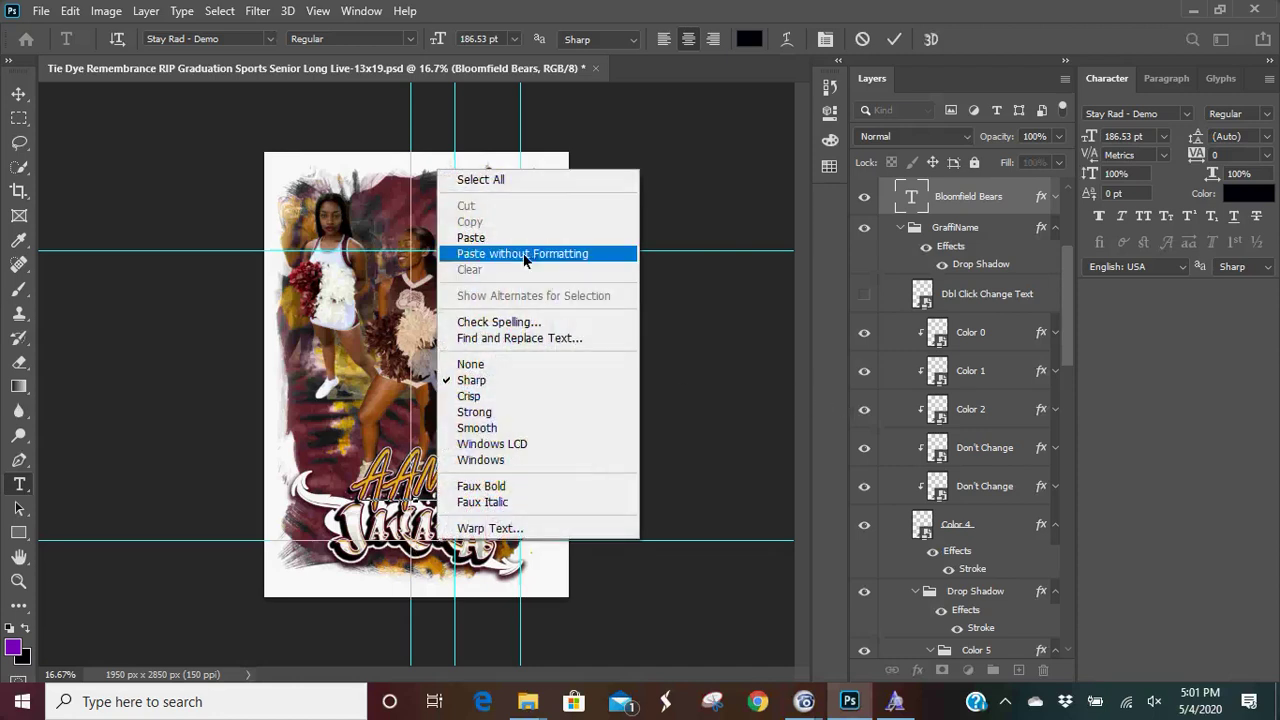
click(755, 253)
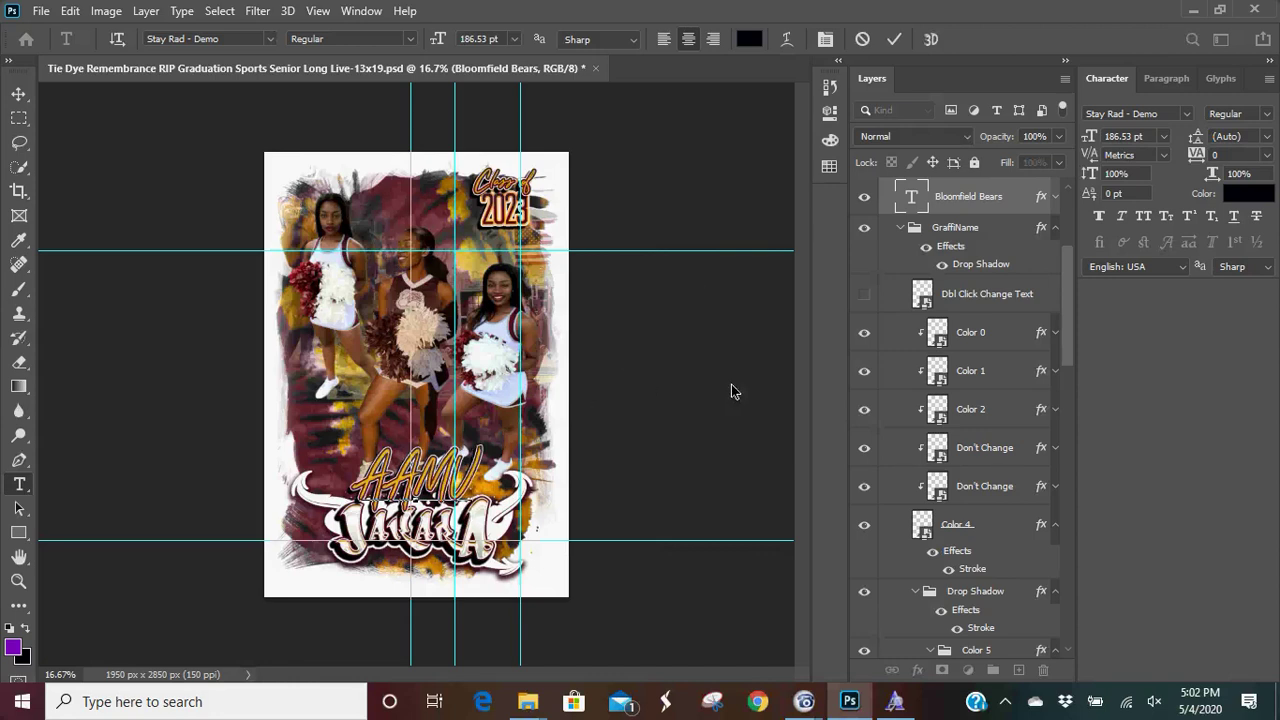
- Locate the editable text layers of the Text Grad Sports group in the layer stack
drag(1071, 264, 1071, 268)
drag(1073, 288, 1072, 207)
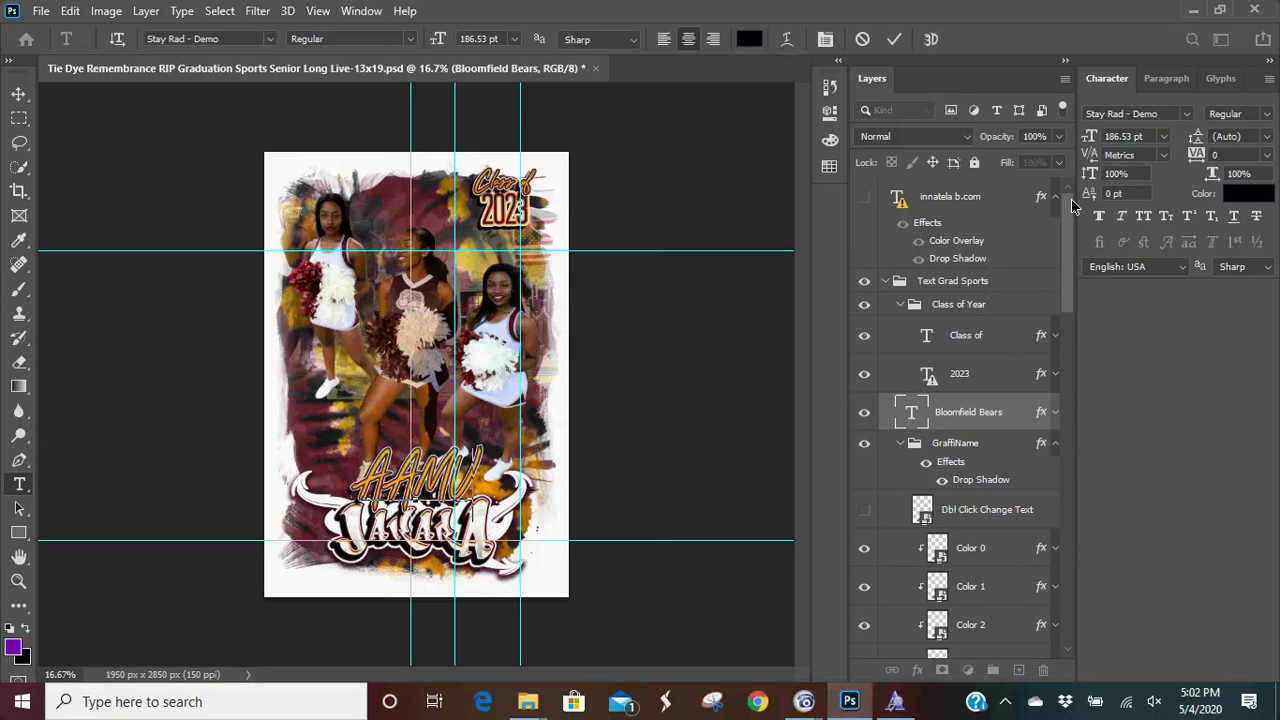
- Commit the AAMU text edit and open the contents of the Dbl Click Change Text smart object in the GraffiName group
double_click(957, 443)
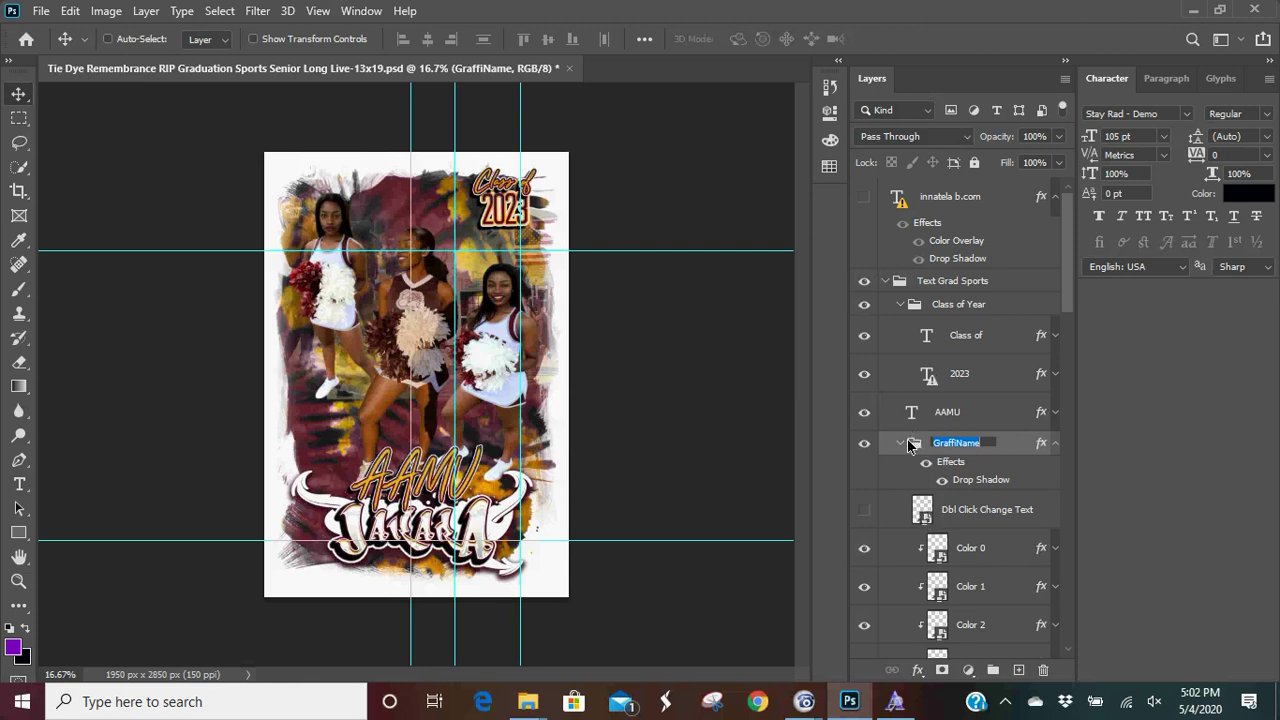
click(957, 518)
click(957, 518)
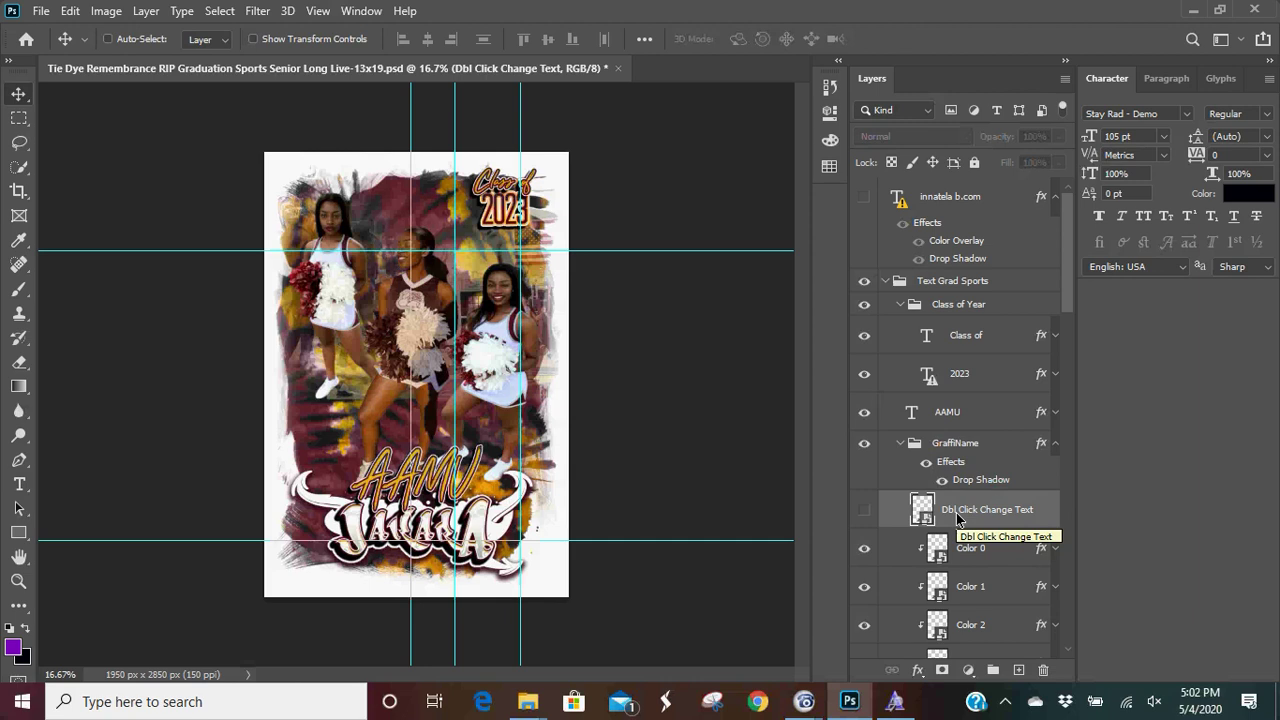
double_click(957, 512)
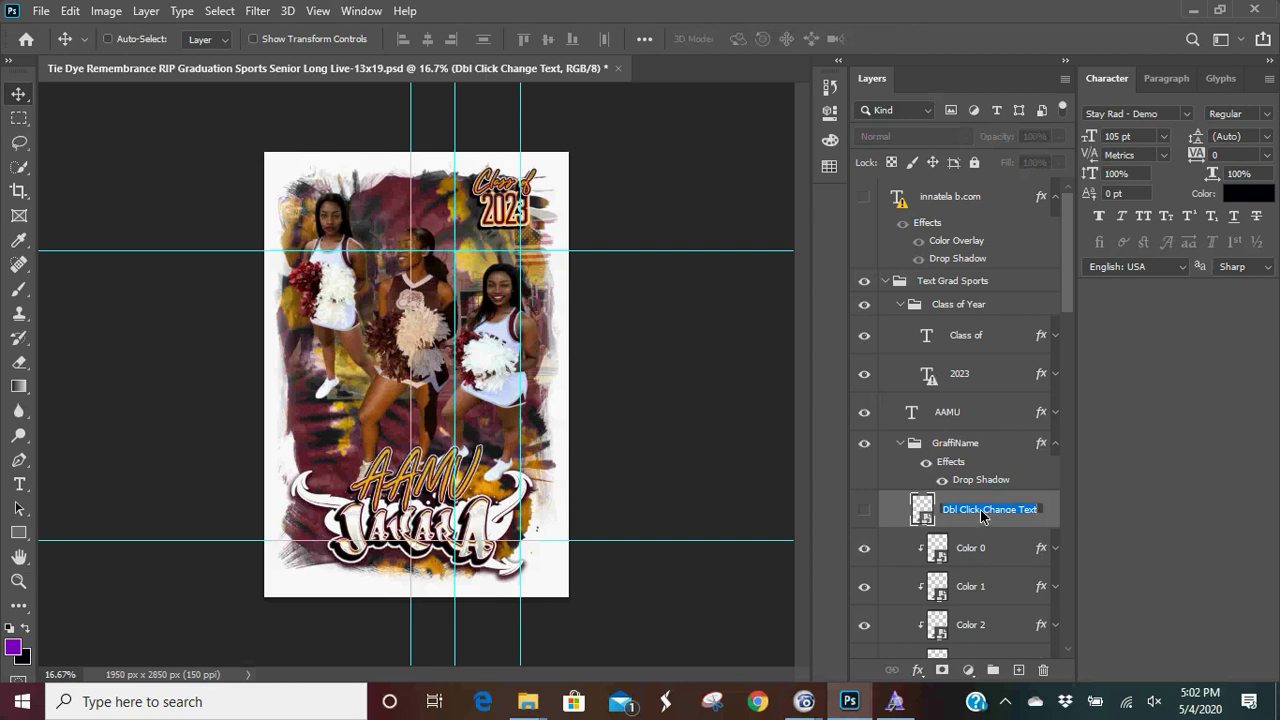
click(916, 510)
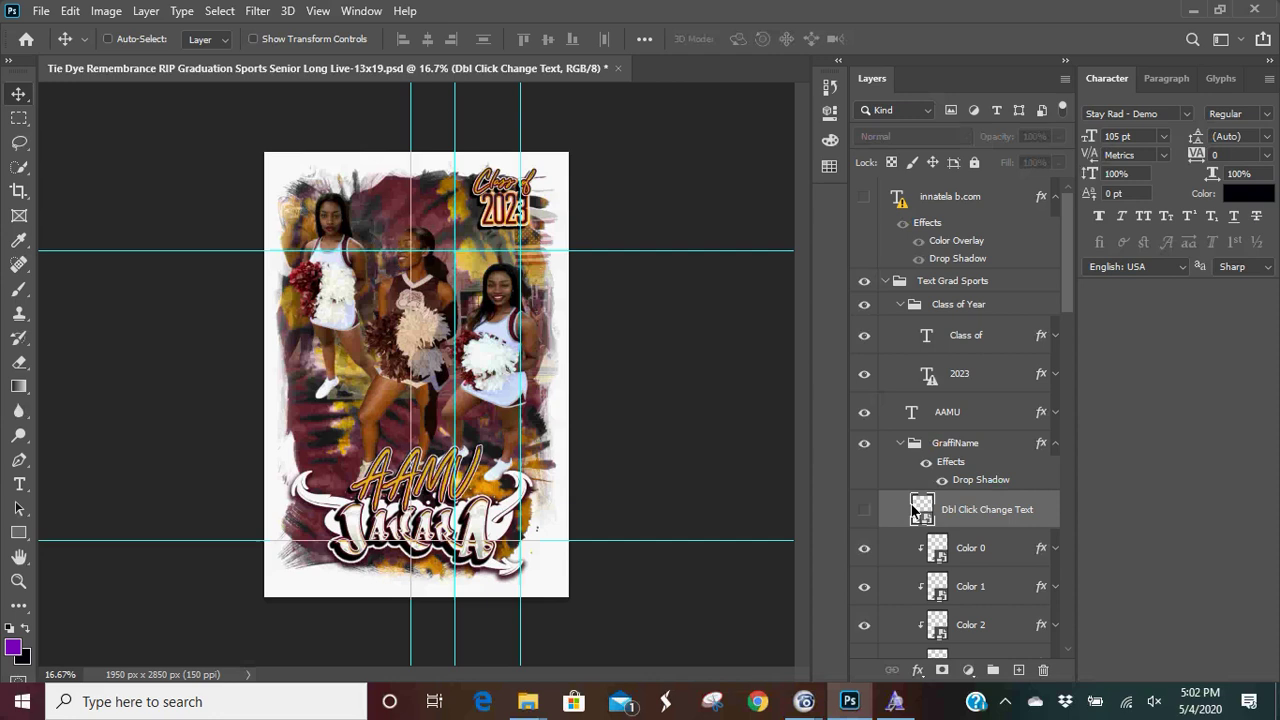
double_click(924, 520)
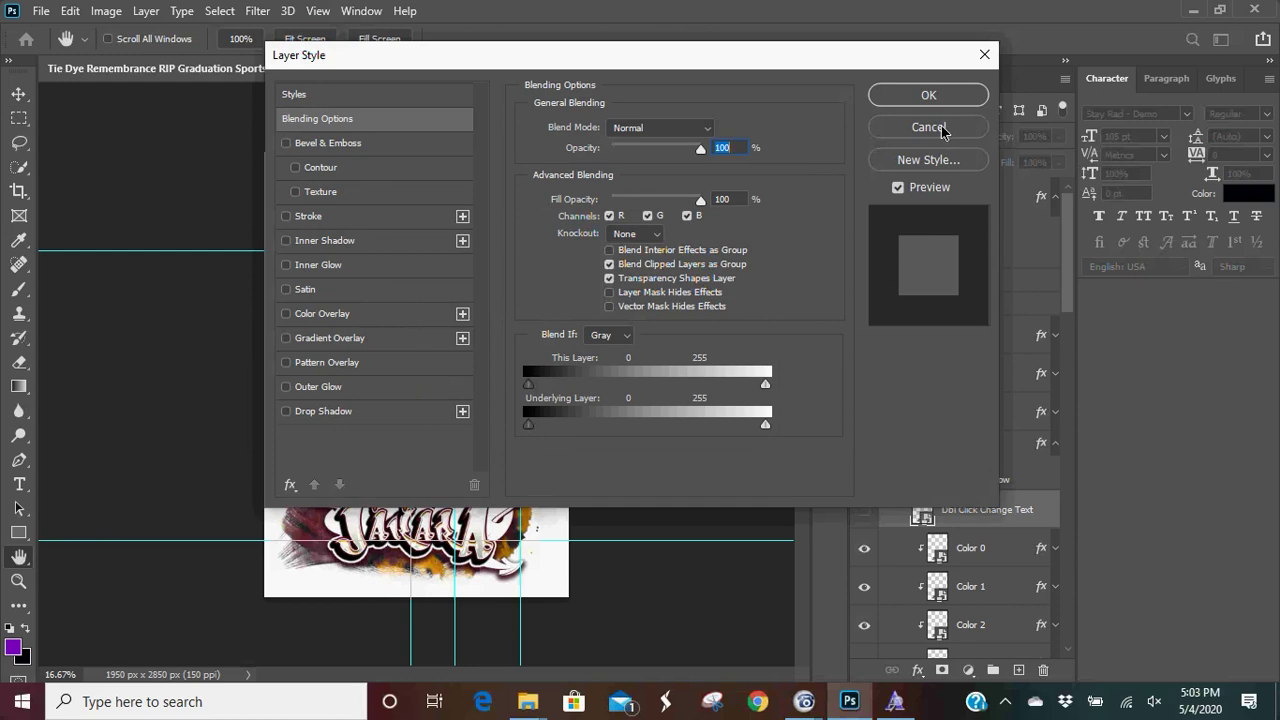
click(899, 134)
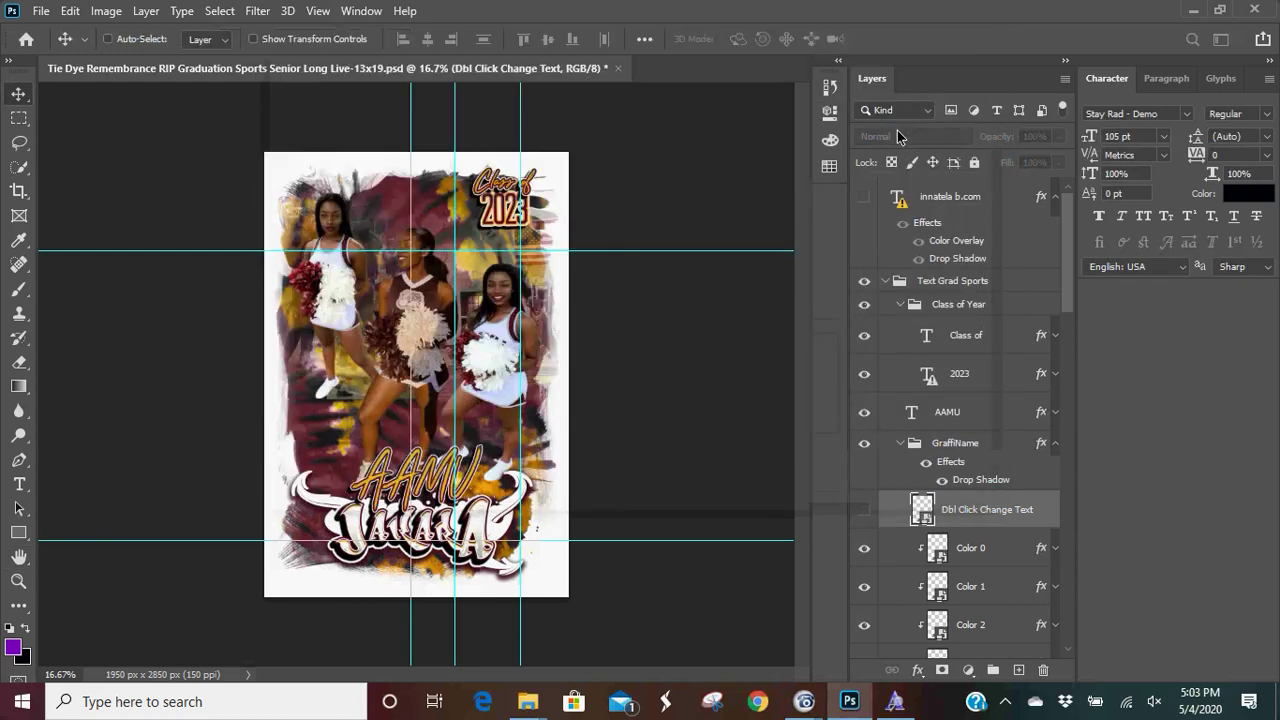
double_click(921, 510)
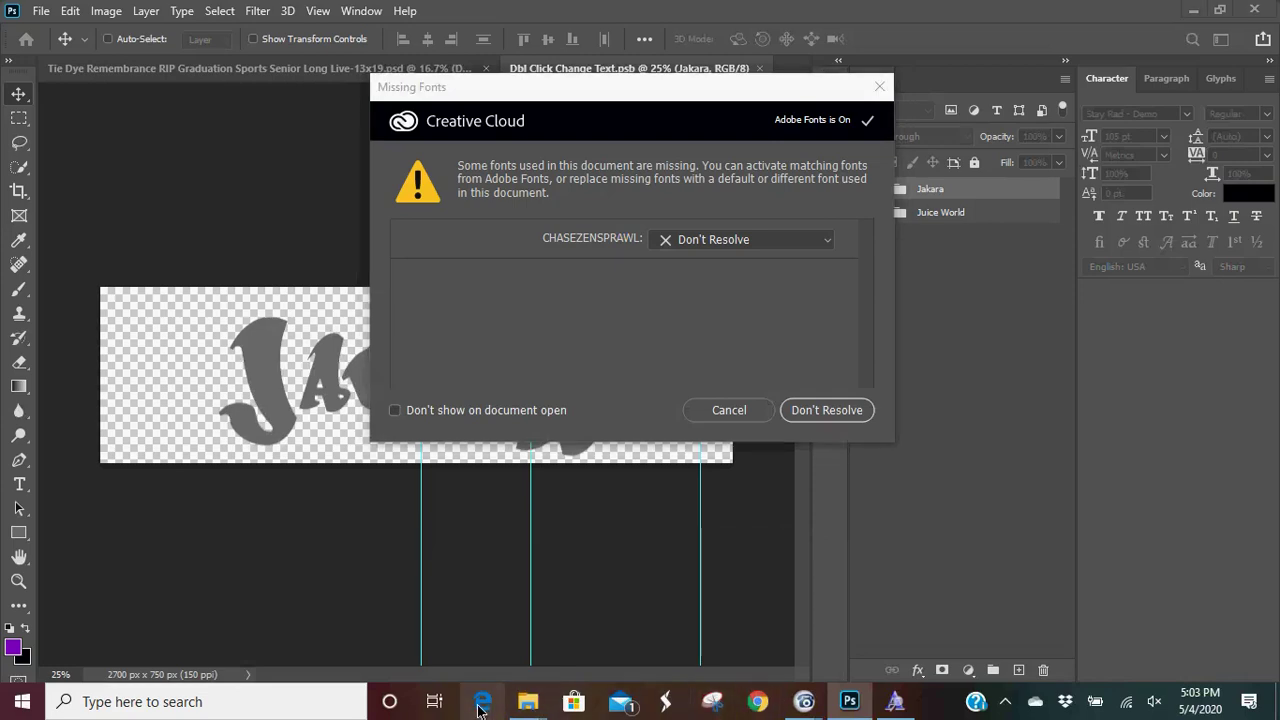
- Switch to Microsoft Edge and load google.com
click(480, 709)
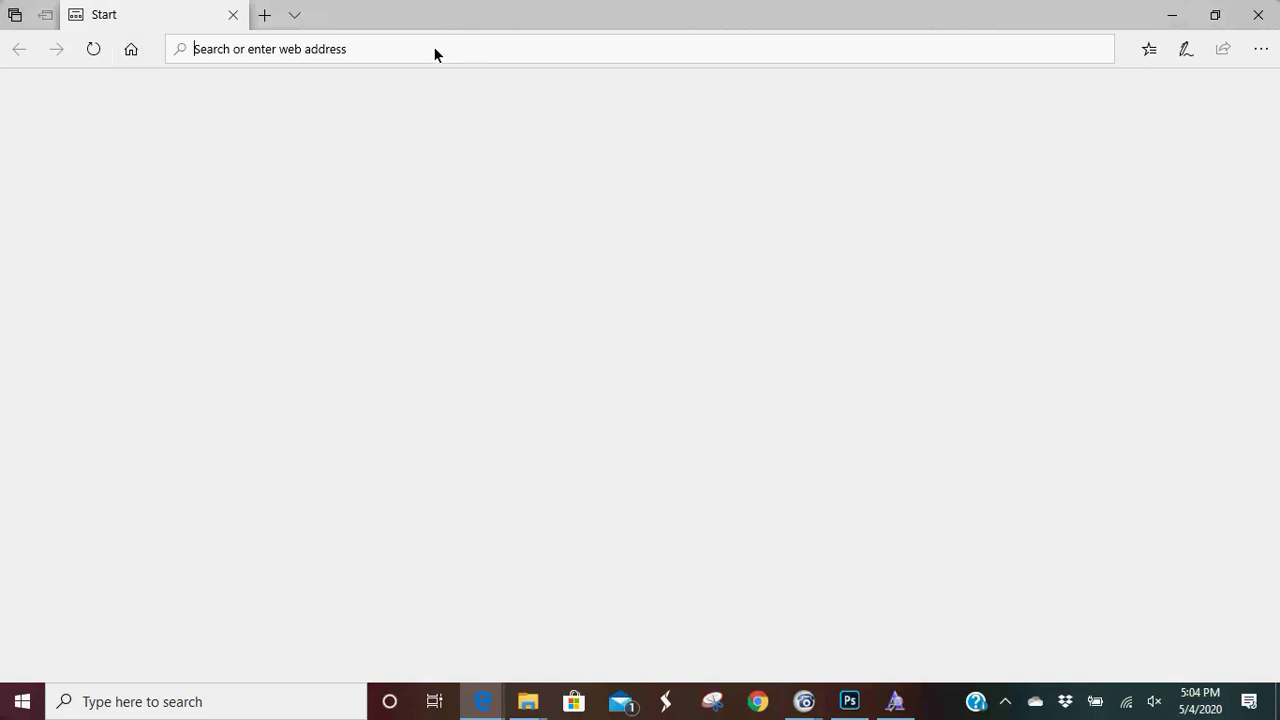
text(google.com/)
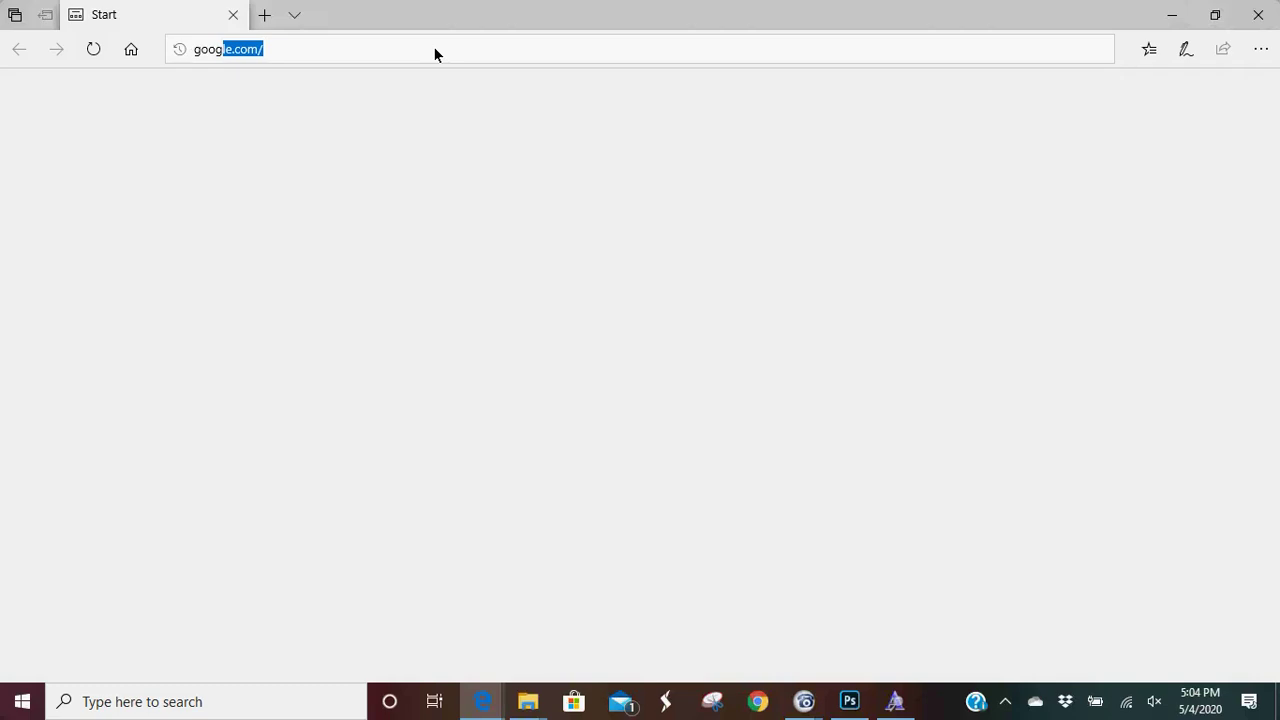
key(Return)
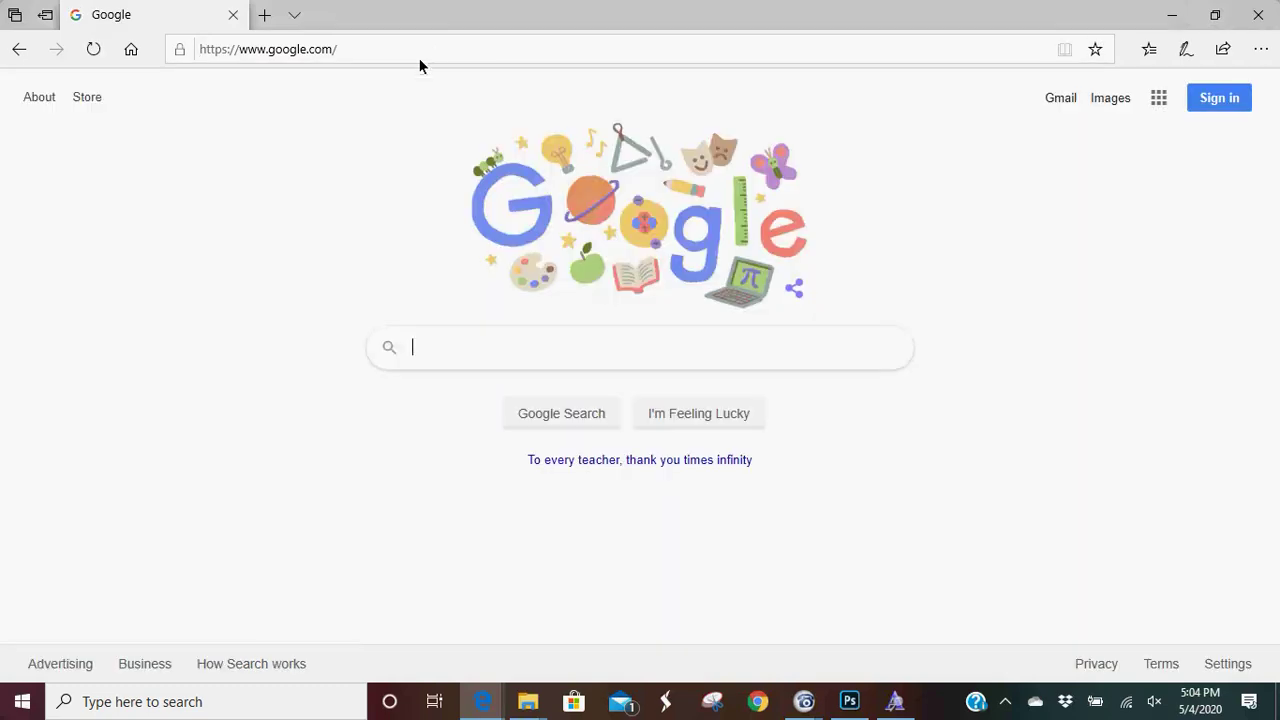
- Search Google for the missing font with the query "chase zen sprawl"
text(chase)
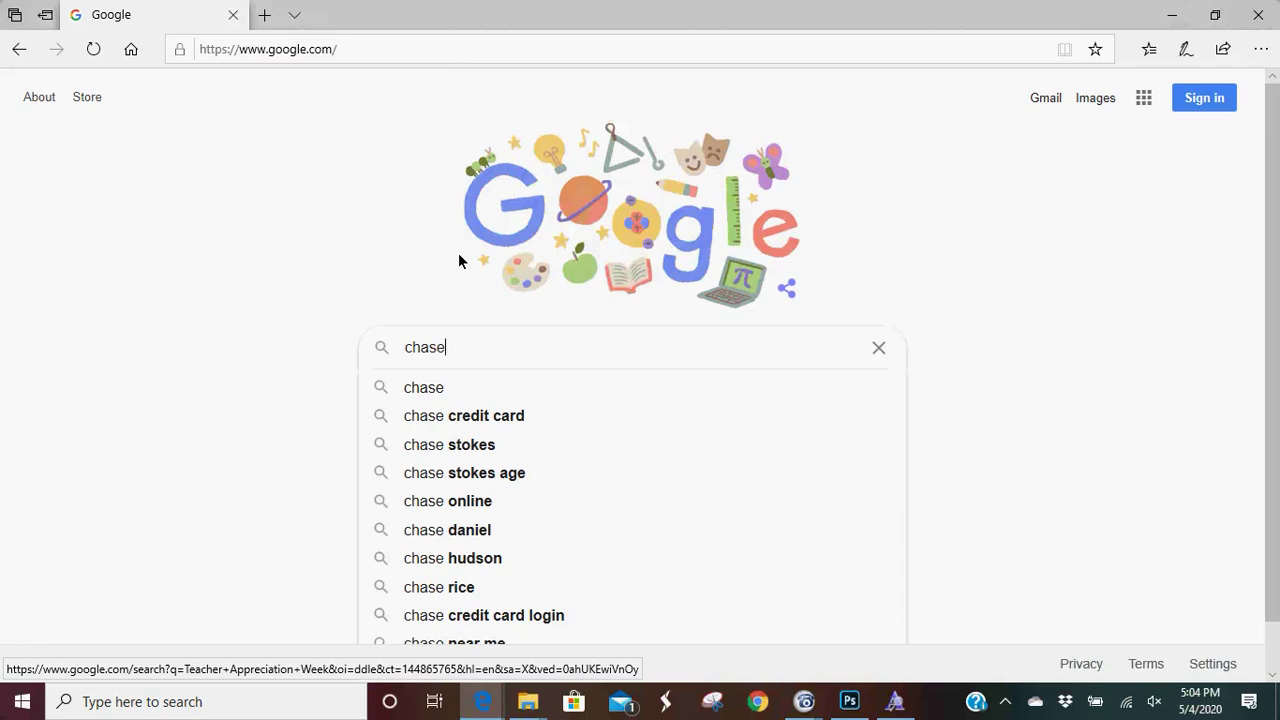
text(z)
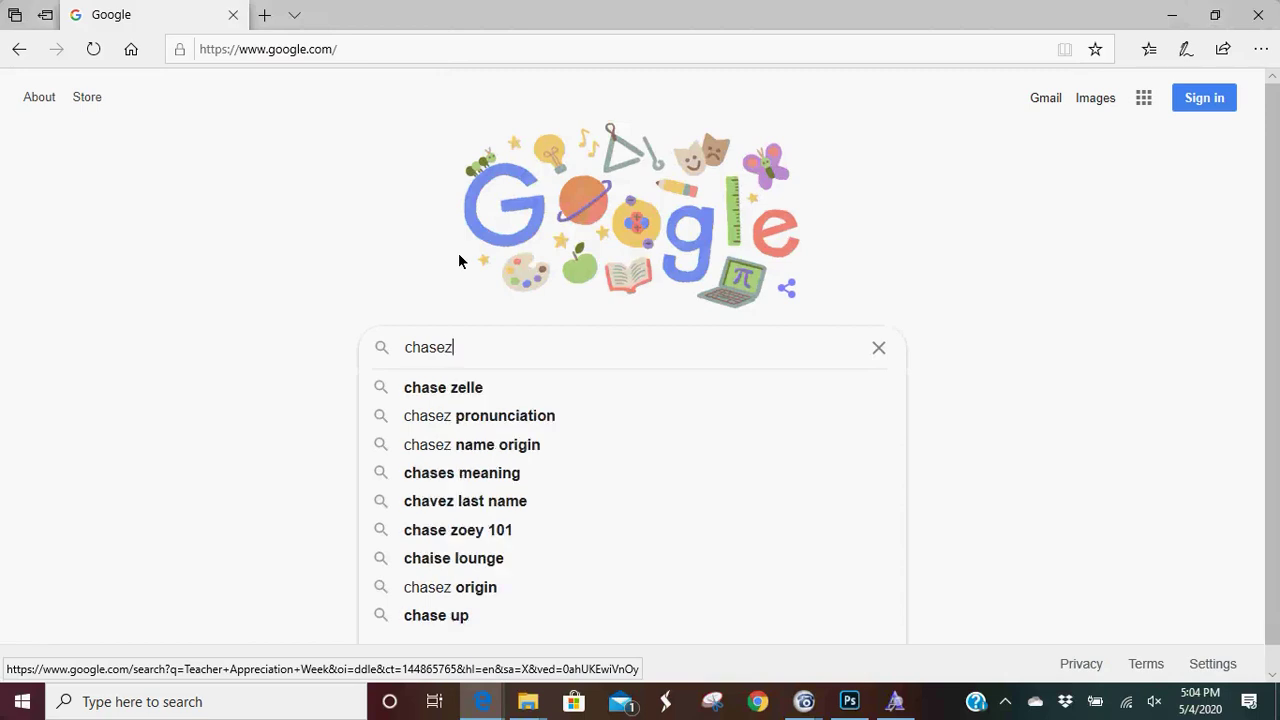
text(en)
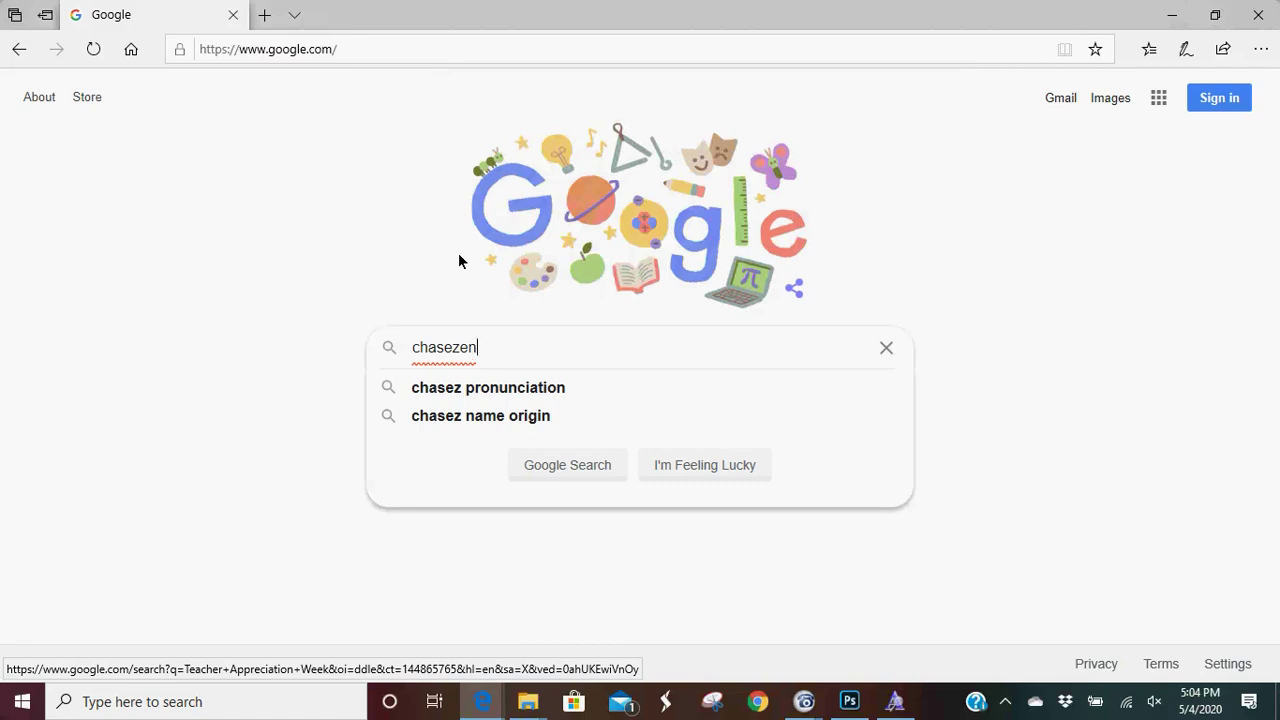
click(454, 349)
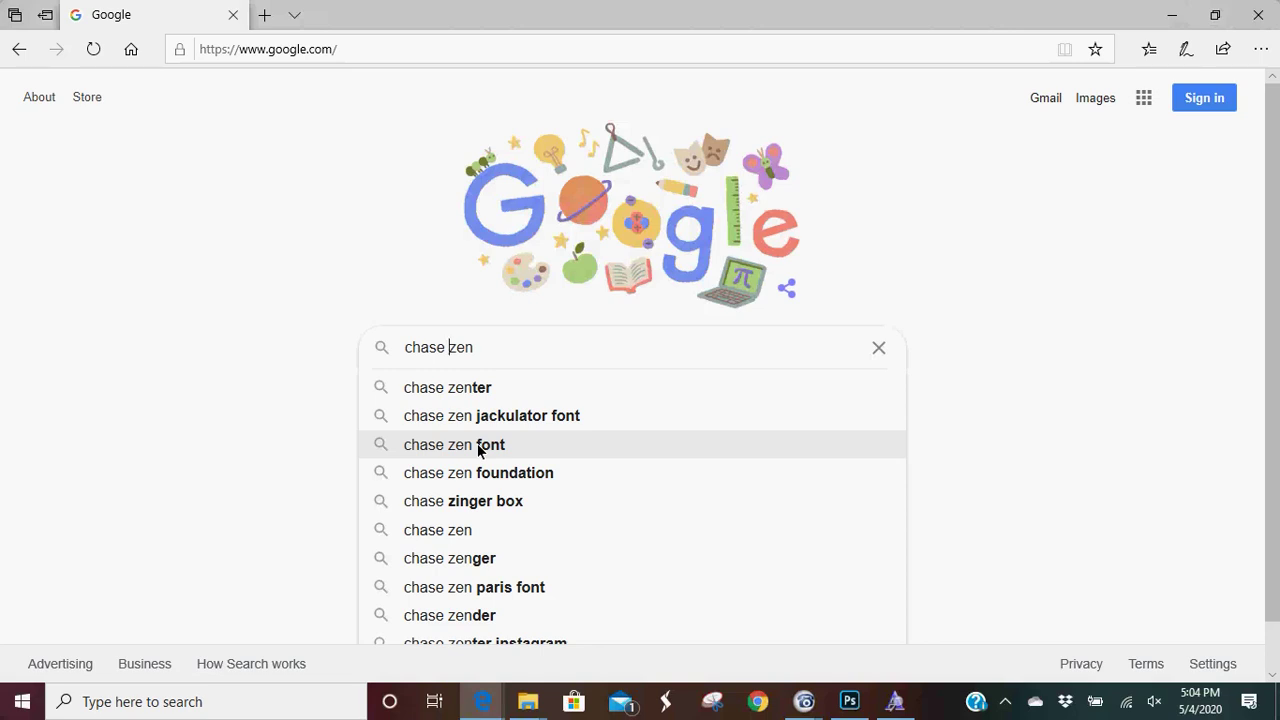
text(scr)
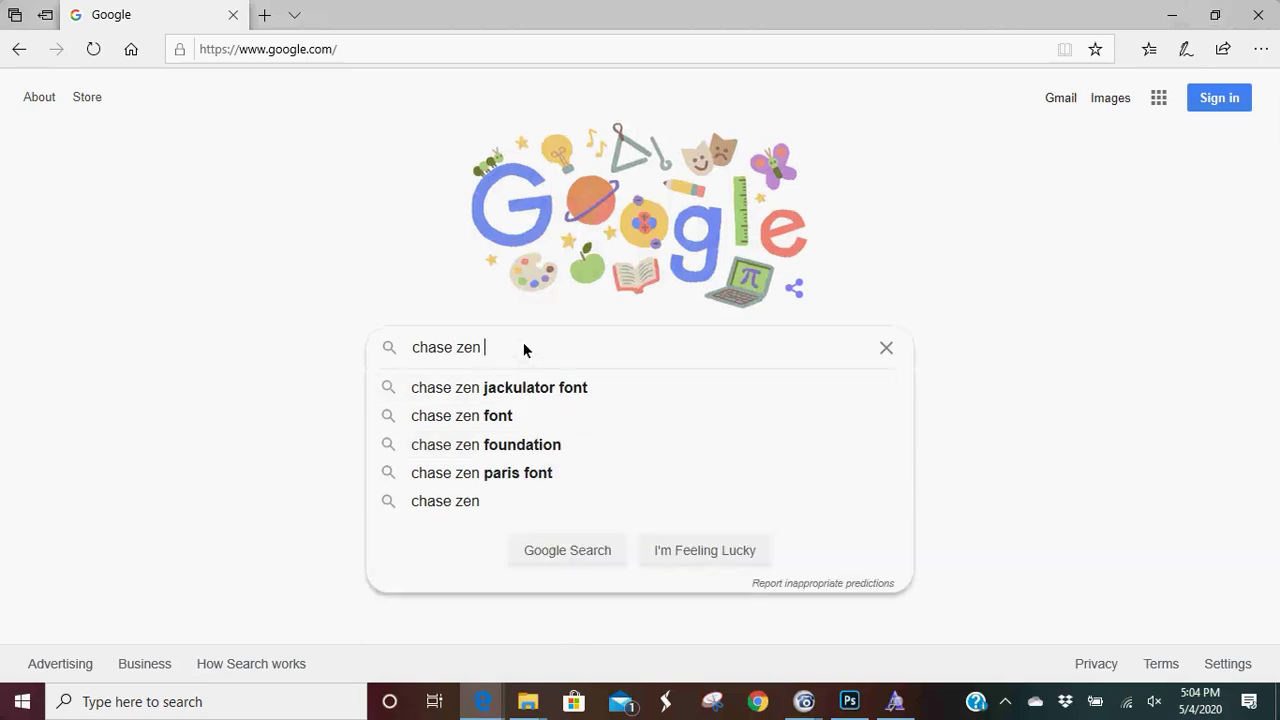
text(aw)
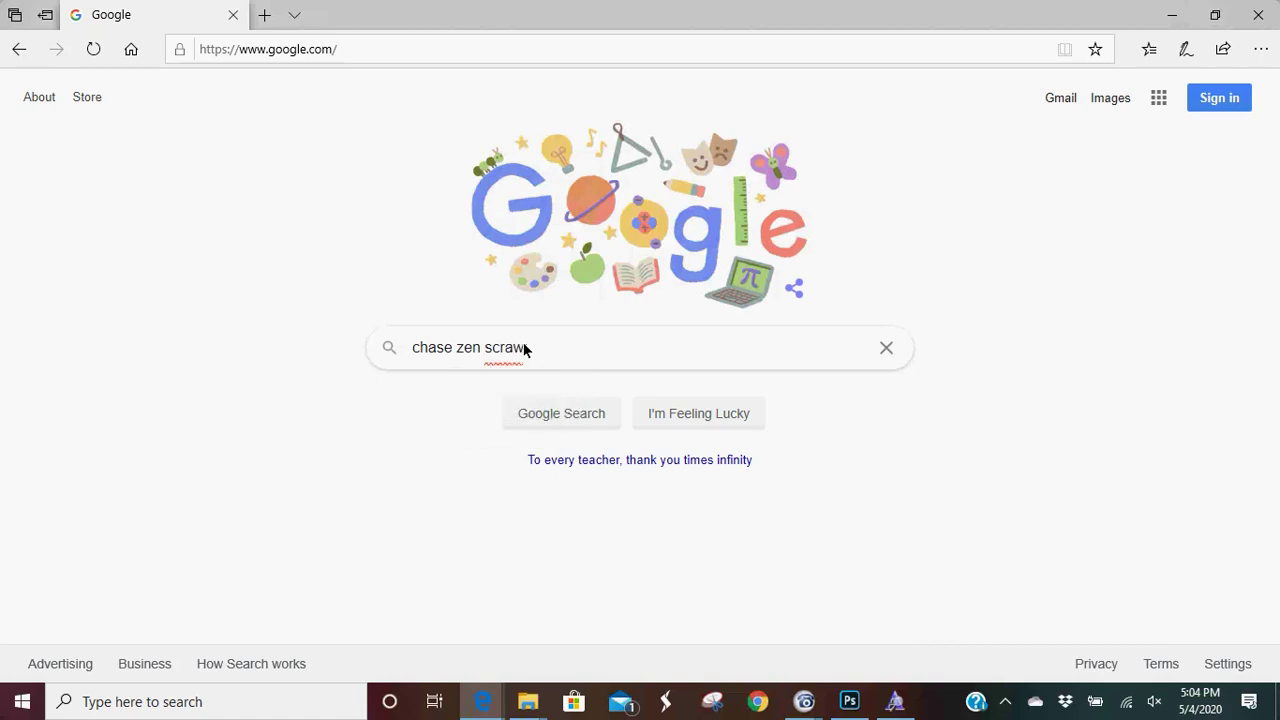
text(;)
click(496, 354)
key(BackSpace)
text(t)
click(552, 350)
key(BackSpace)
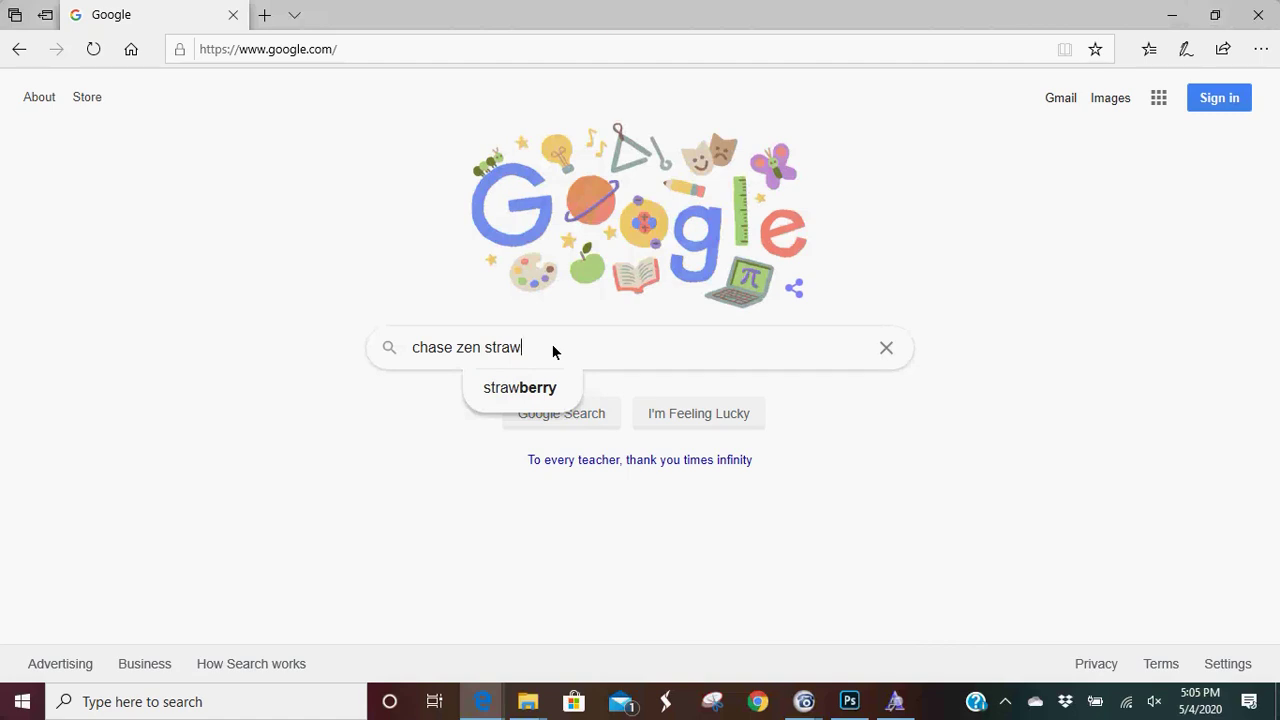
key(BackSpace)
key(BackSpace)
key(BackSpace)
key(BackSpace)
text(prawl)
key(Return)
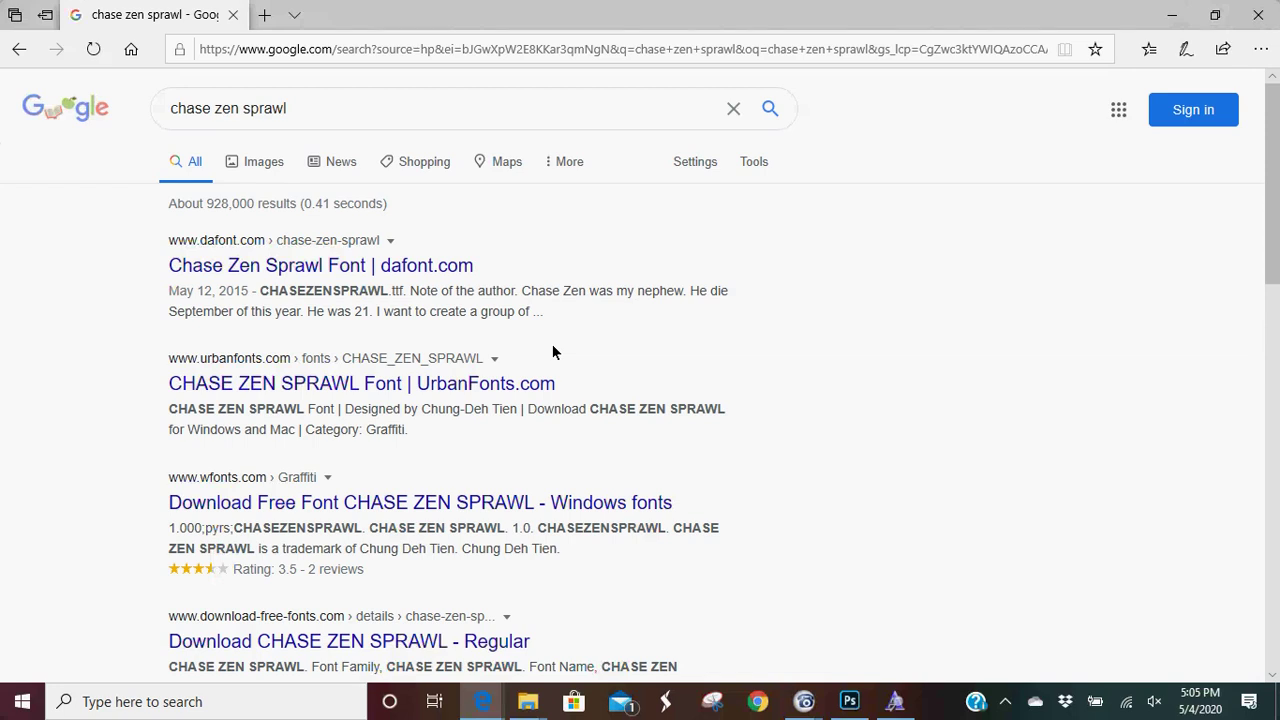
- Download the Chase Zen Sprawl font from its dafont.com page and open the chase_zen_sprawl.zip archive
click(419, 266)
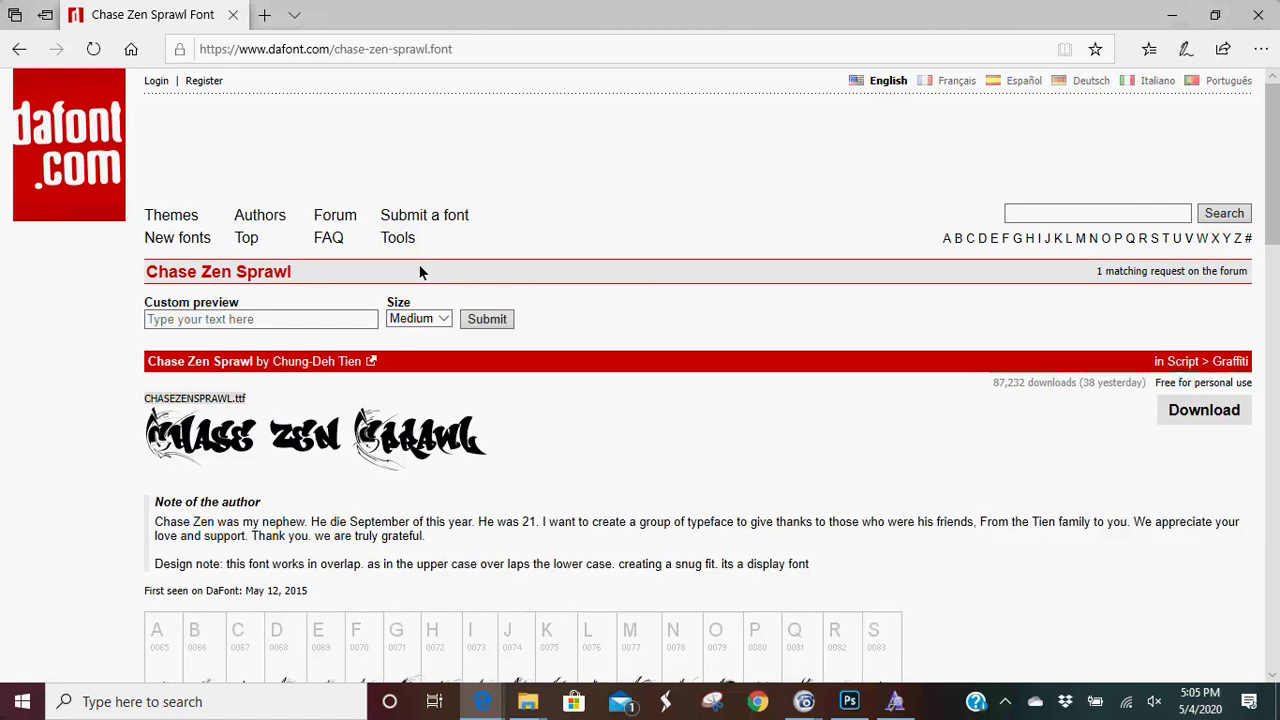
click(1219, 418)
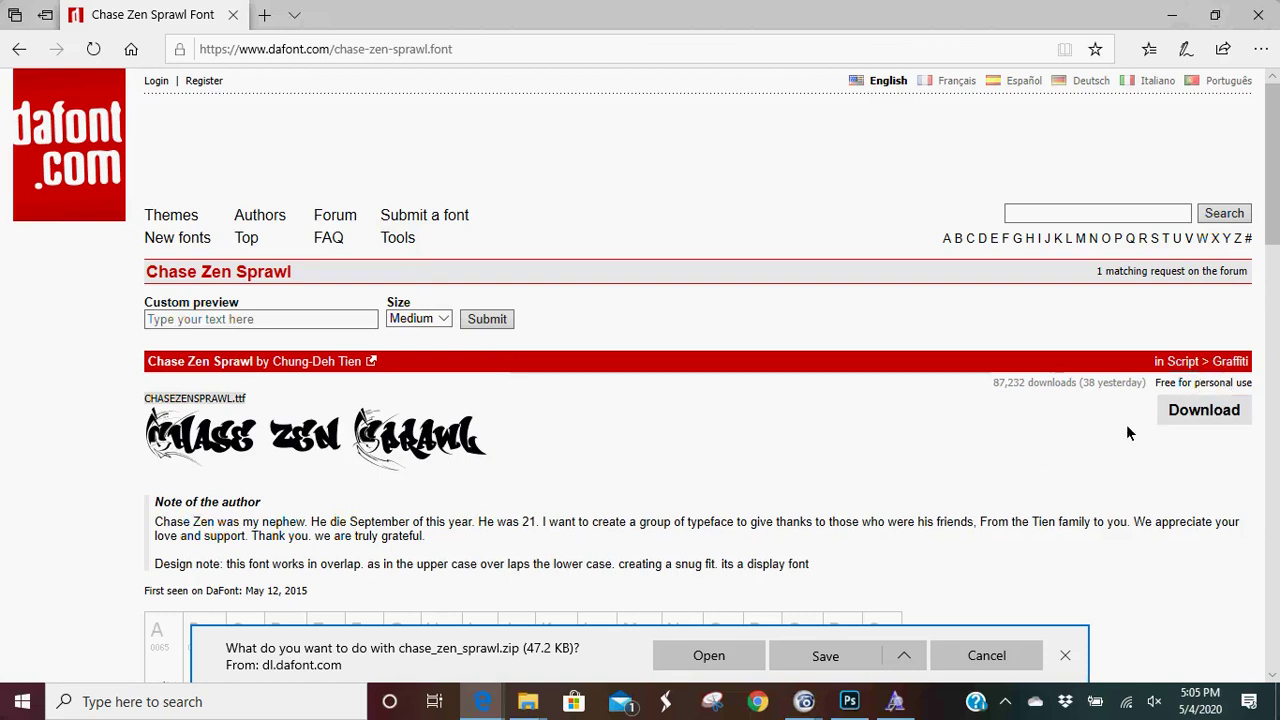
click(722, 658)
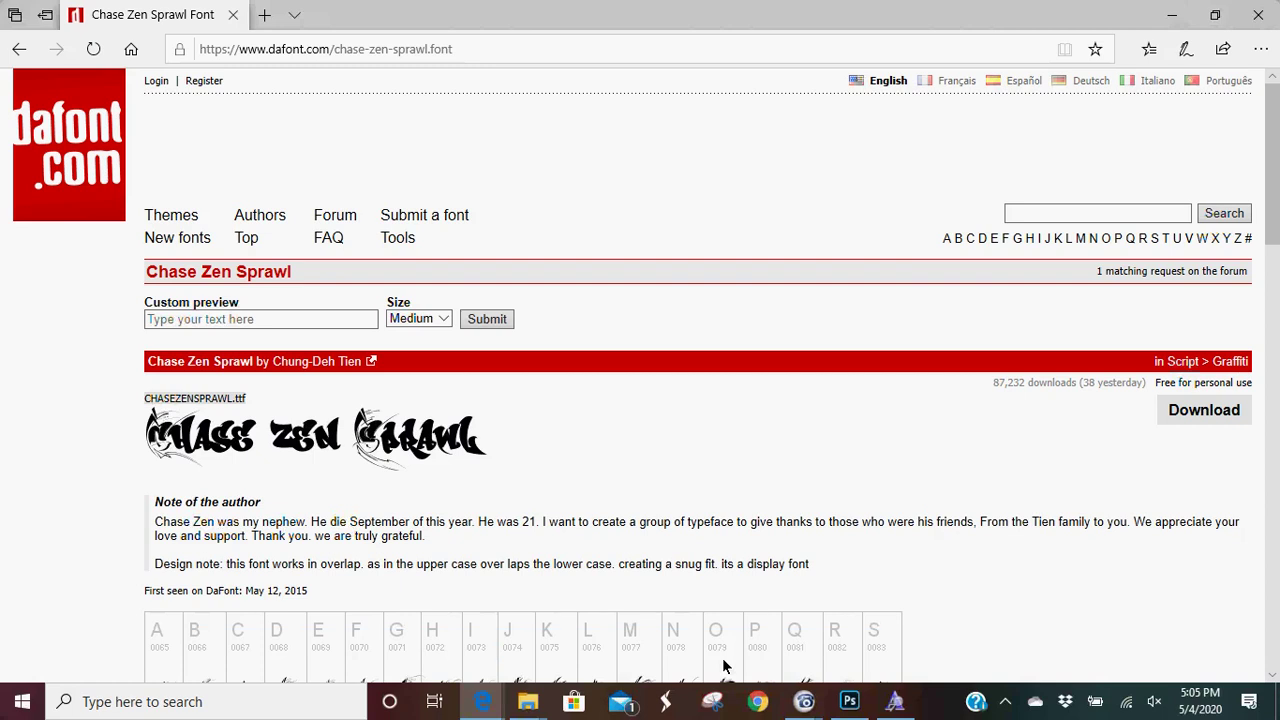
click(852, 710)
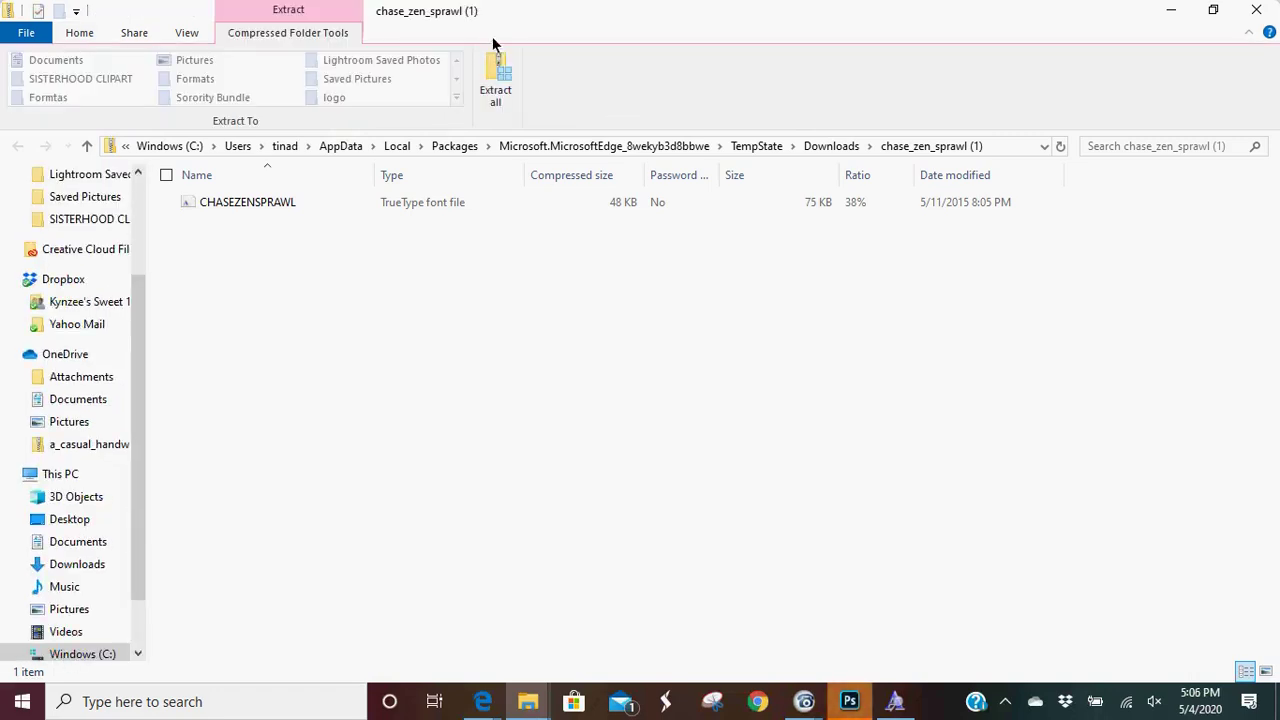
- Install the CHASEZENSPRAWL TrueType font from the archive, closing the font preview and the archive window when done
click(257, 208)
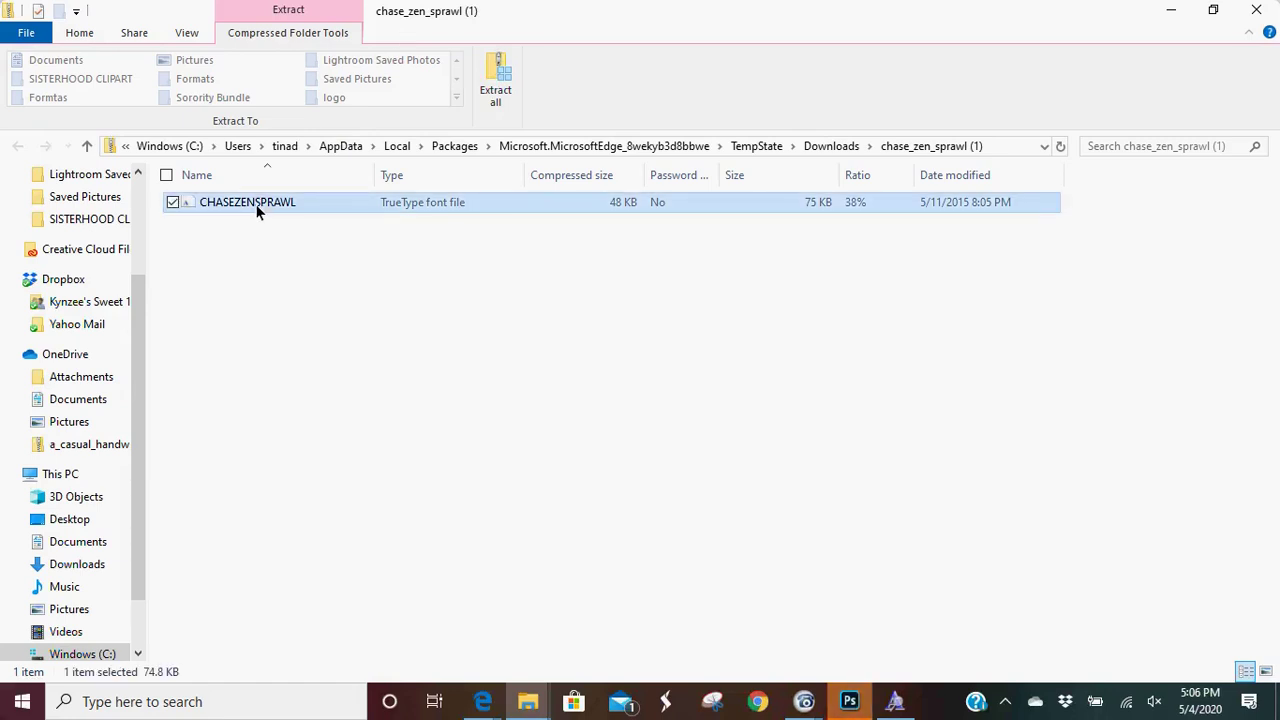
double_click(256, 206)
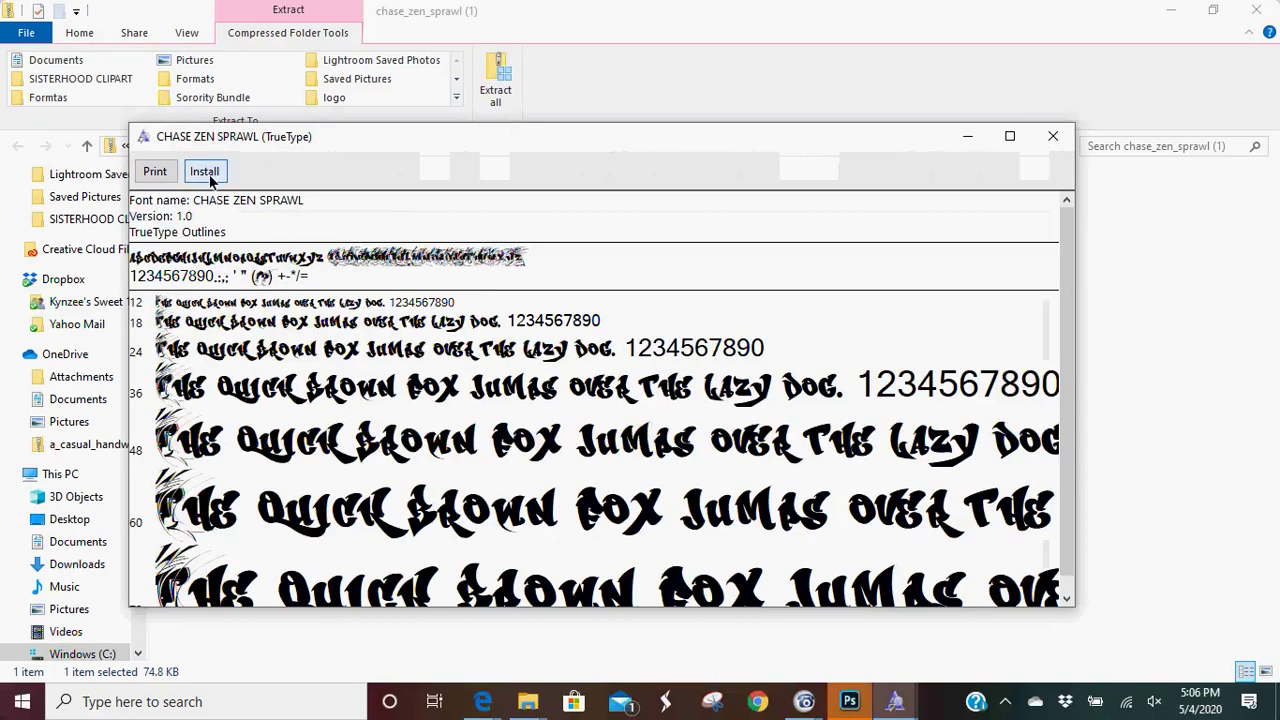
click(205, 172)
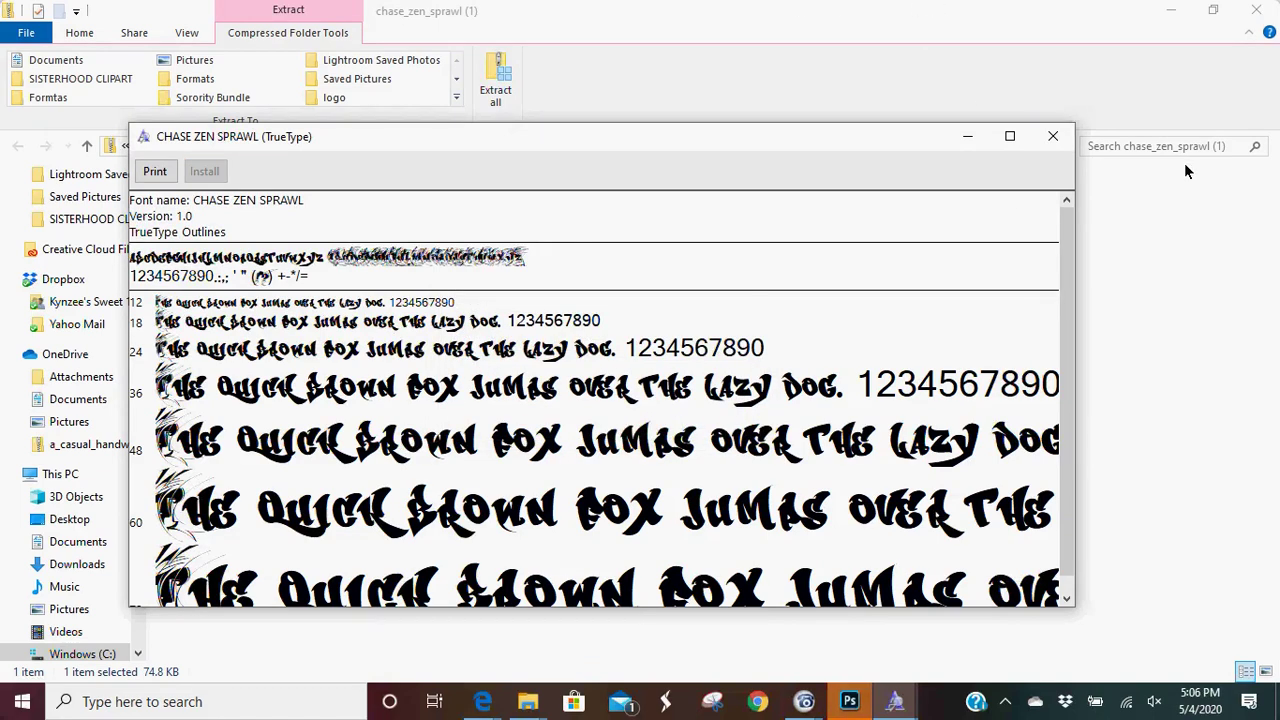
click(1049, 137)
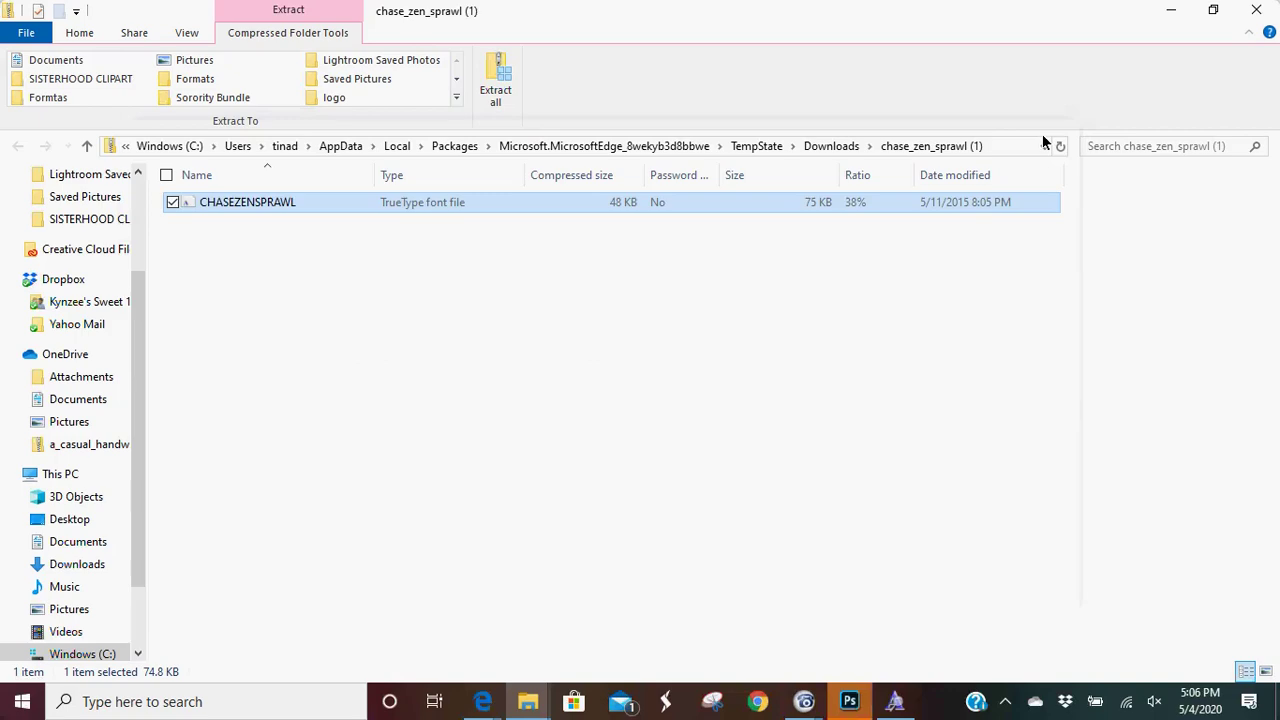
click(1259, 12)
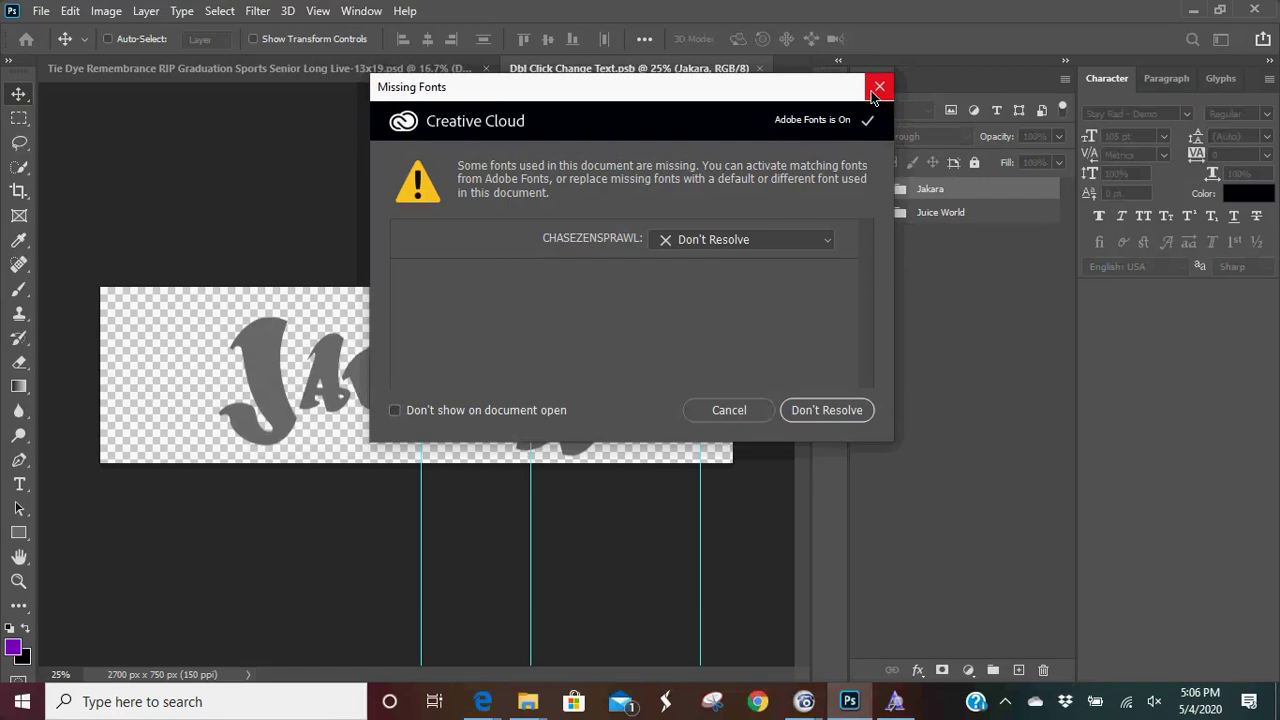
- Dismiss the missing fonts dialog in Photoshop with Don't Resolve and expand the visible name group to reveal its text layers
click(807, 418)
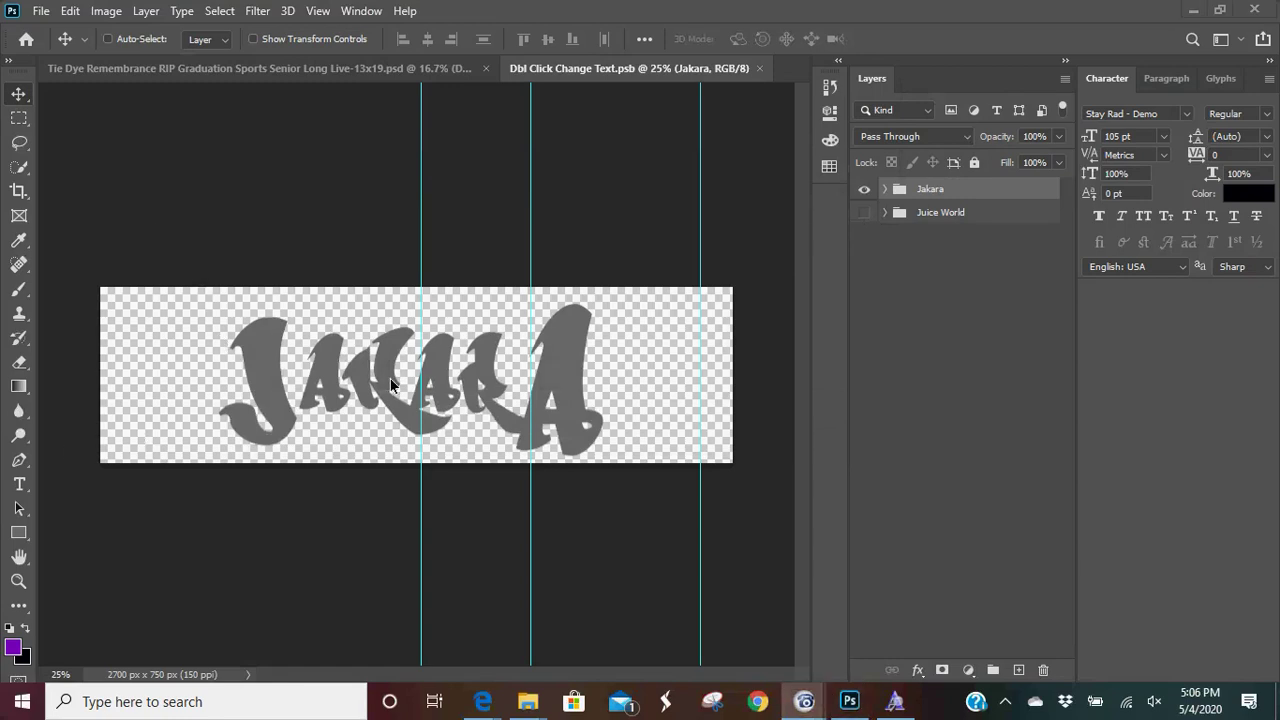
double_click(885, 195)
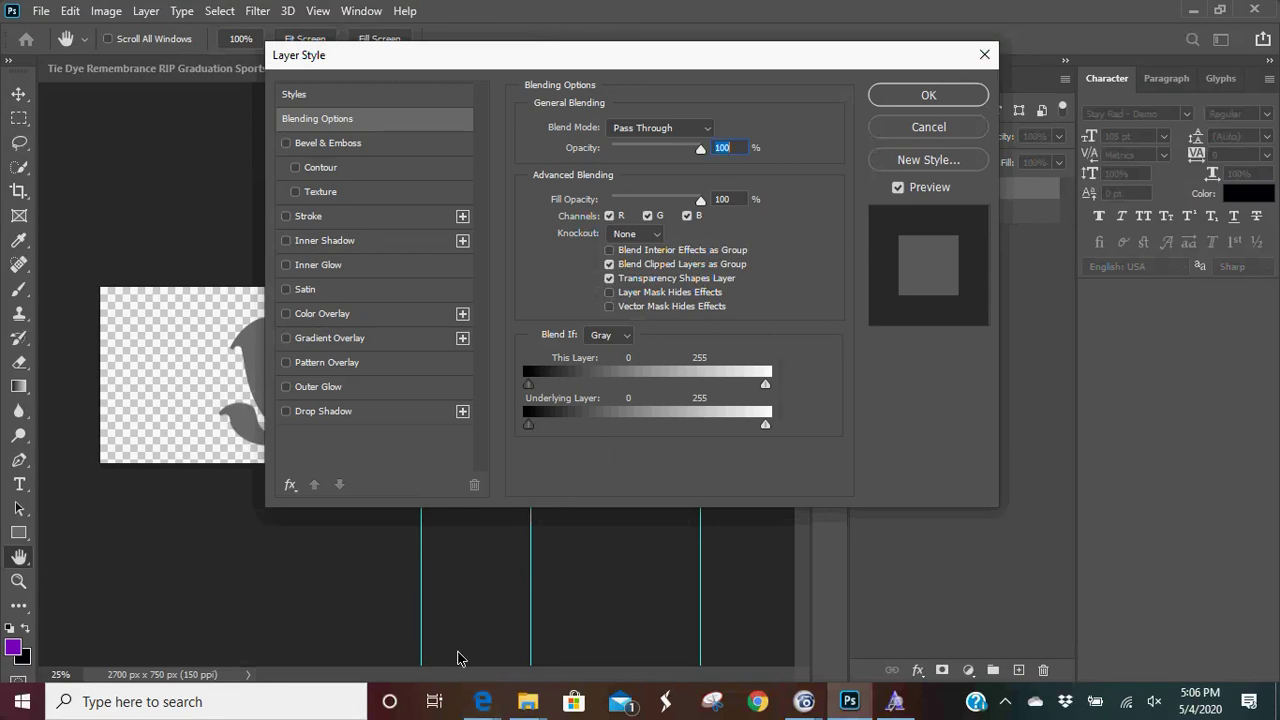
click(985, 54)
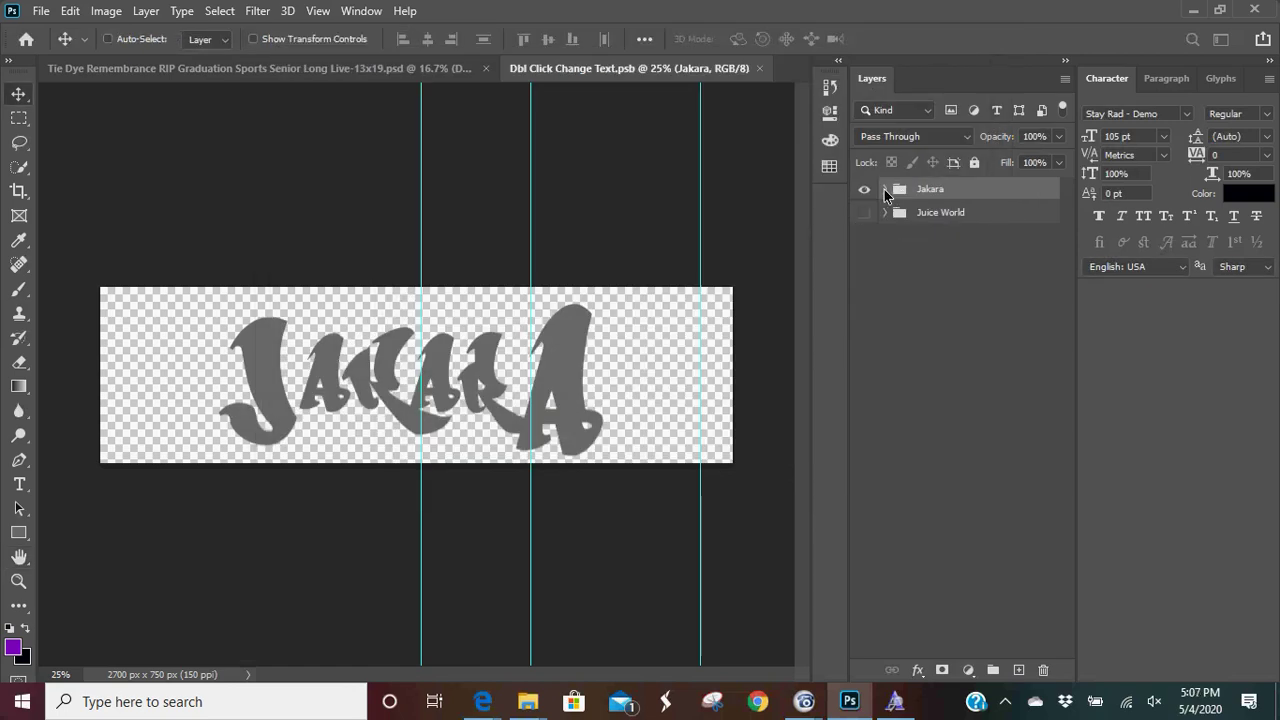
click(884, 190)
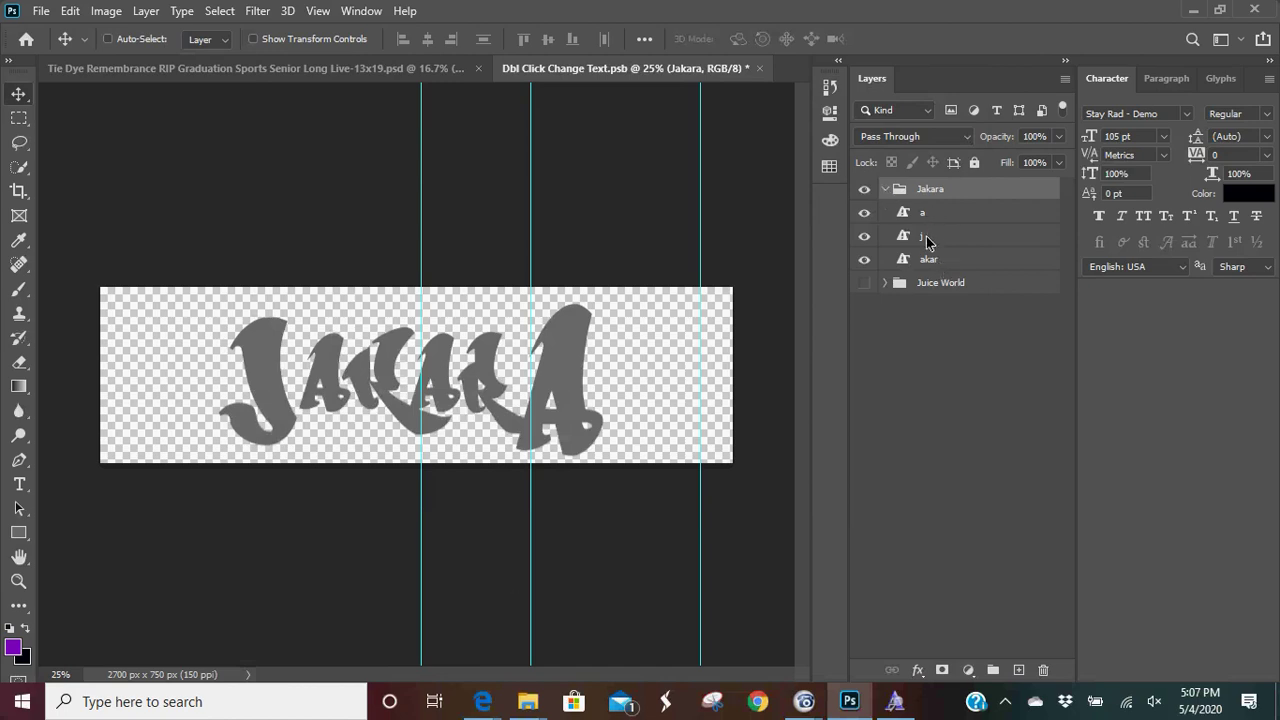
- Replace the large first letter of the graffiti name with K, accepting the text layout change
click(926, 215)
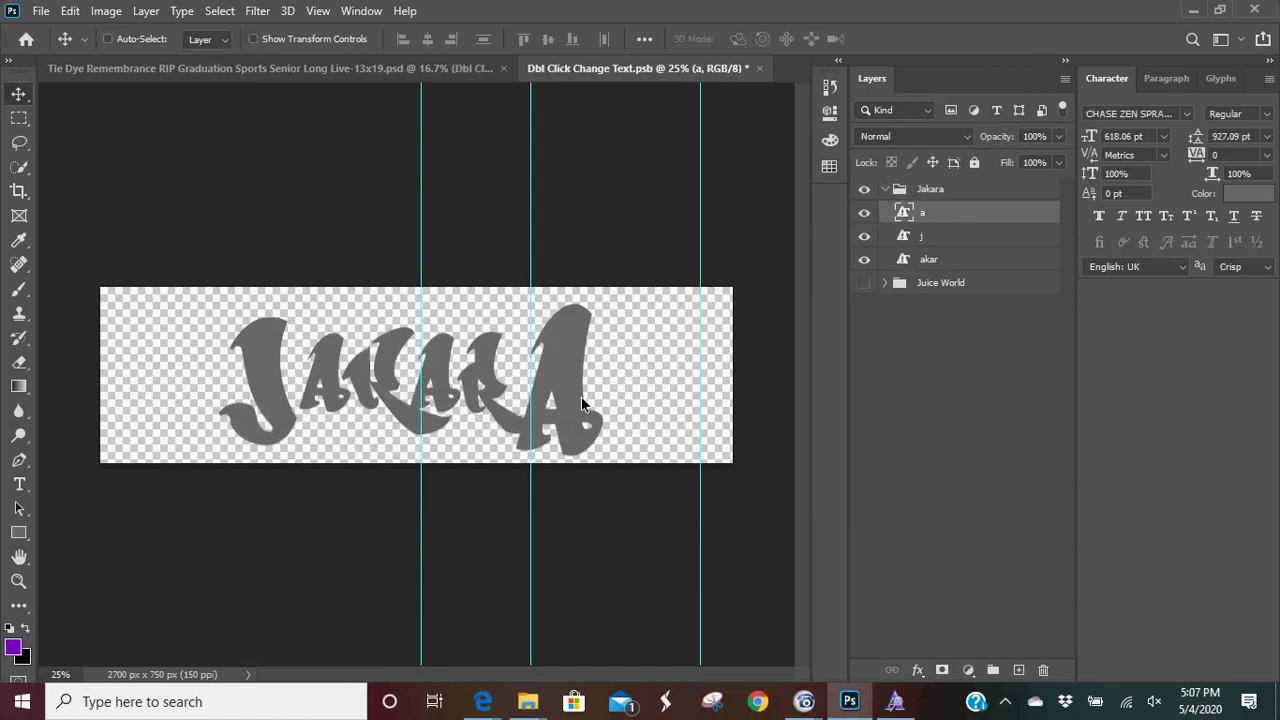
click(922, 244)
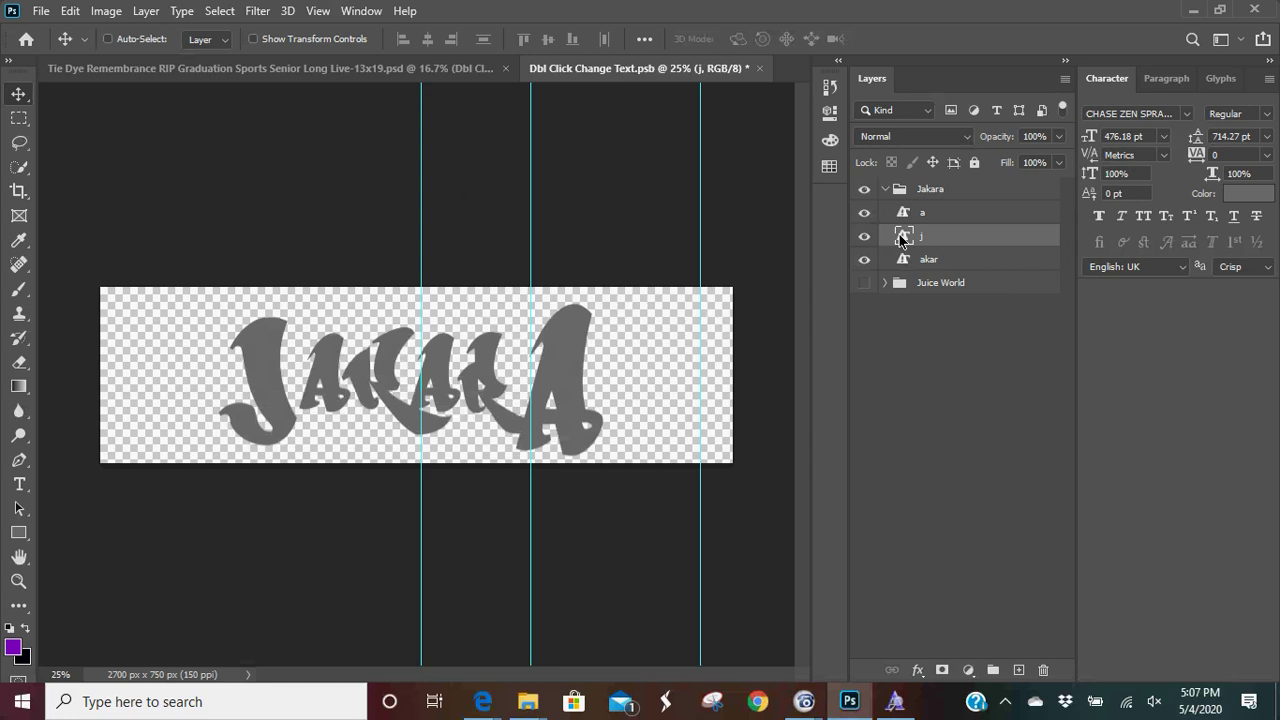
double_click(901, 240)
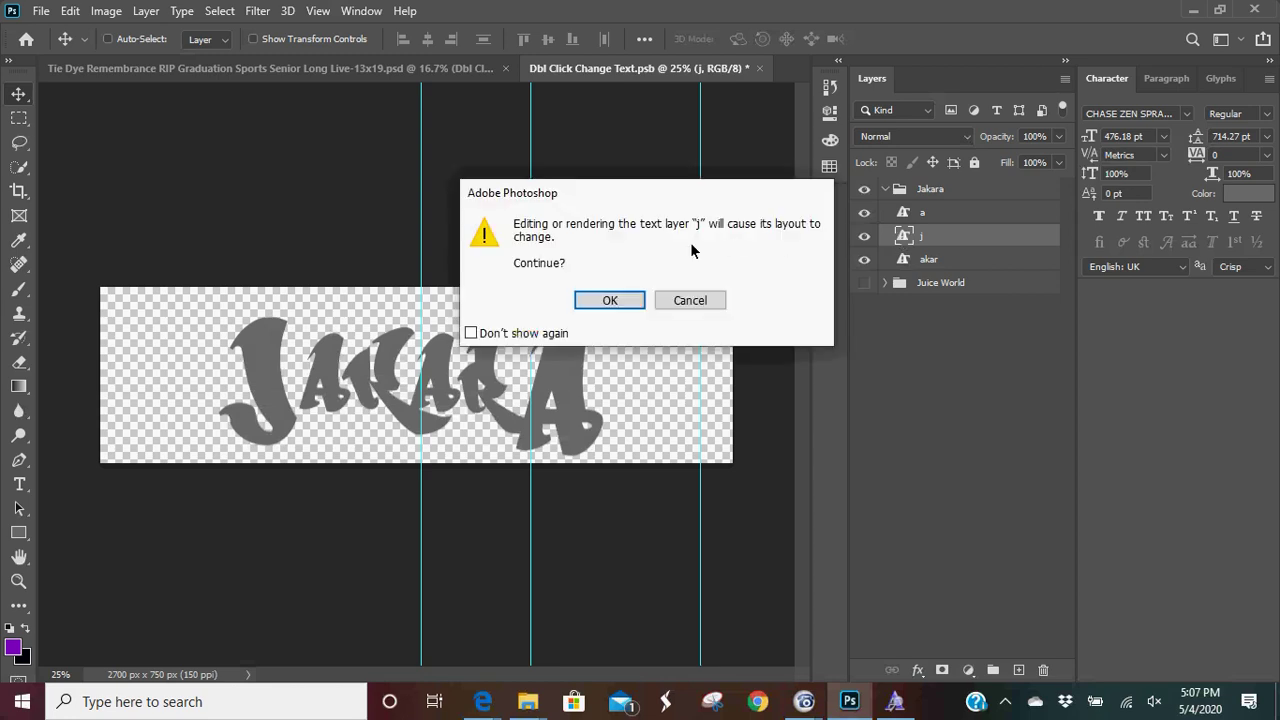
click(634, 302)
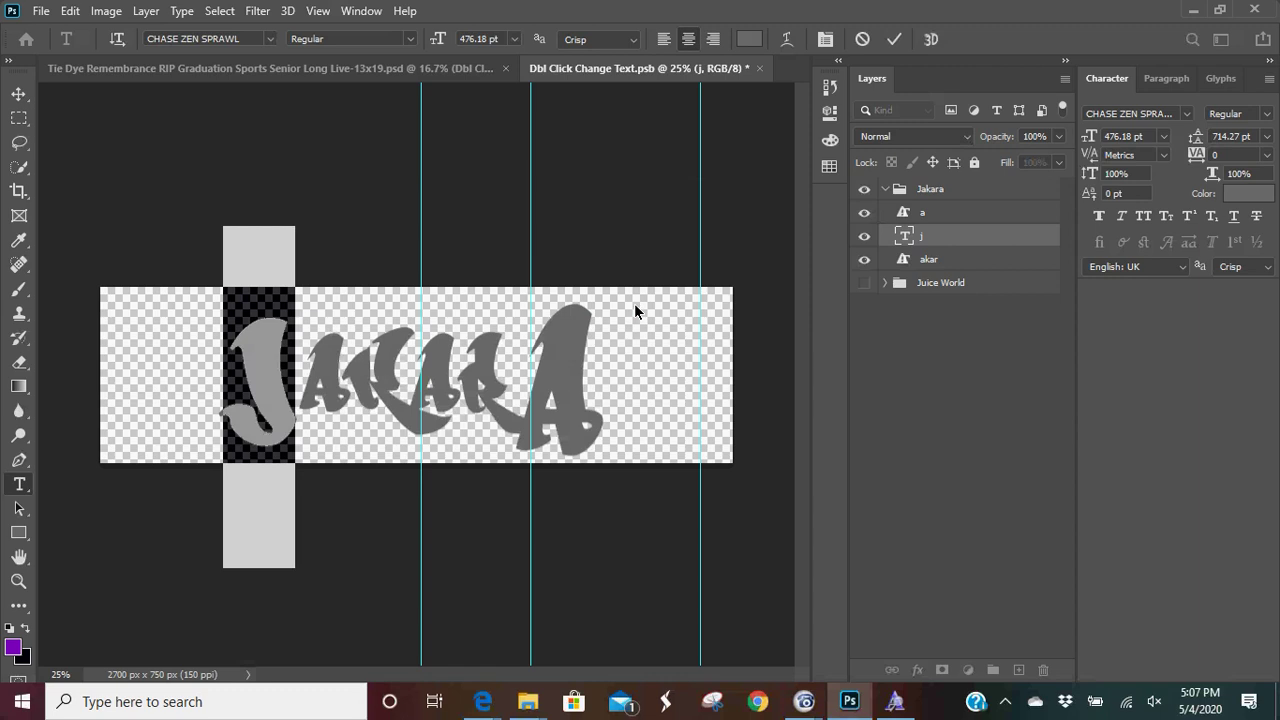
text(K)
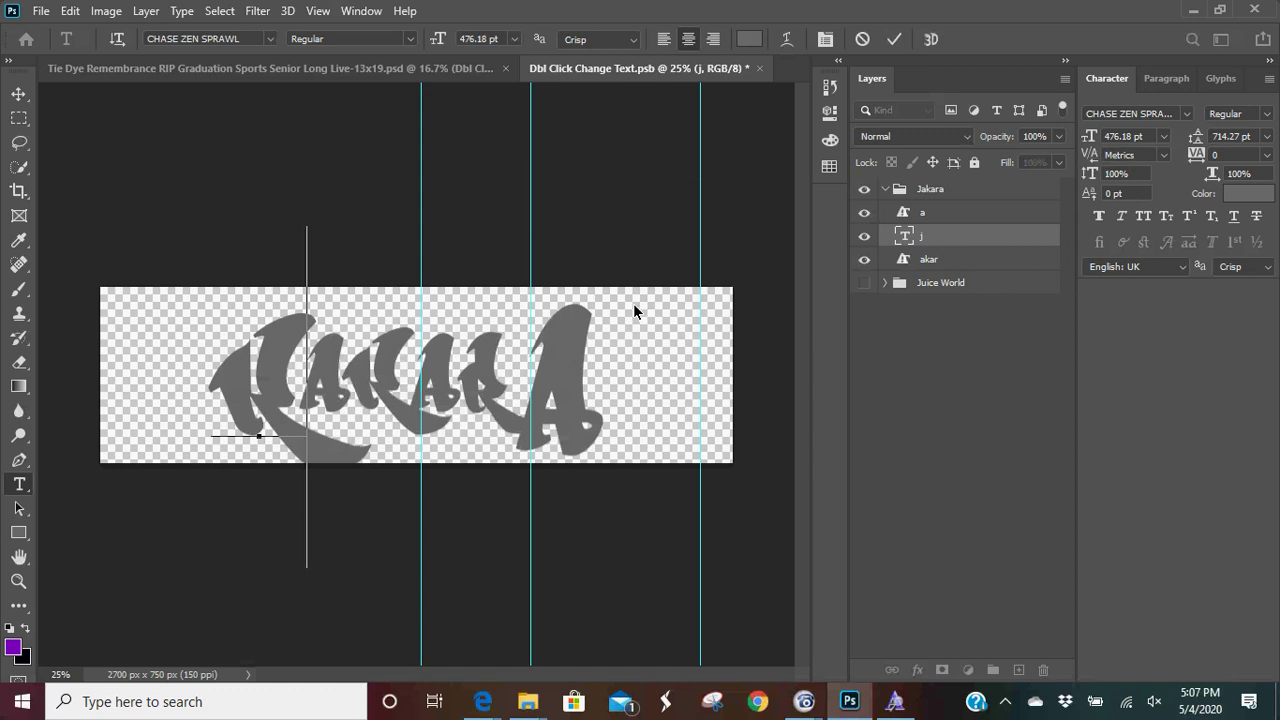
- Replace the large last letter of the graffiti name with a letter e, accepting the text layout change
click(910, 213)
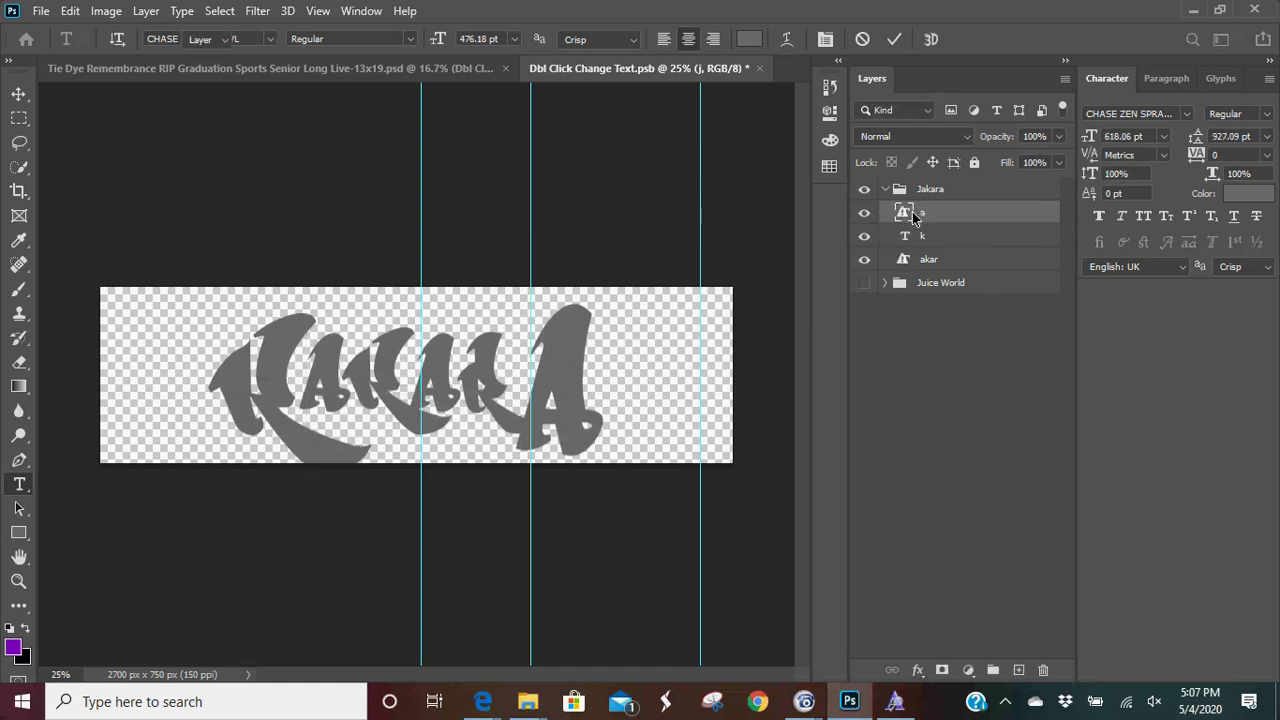
double_click(566, 391)
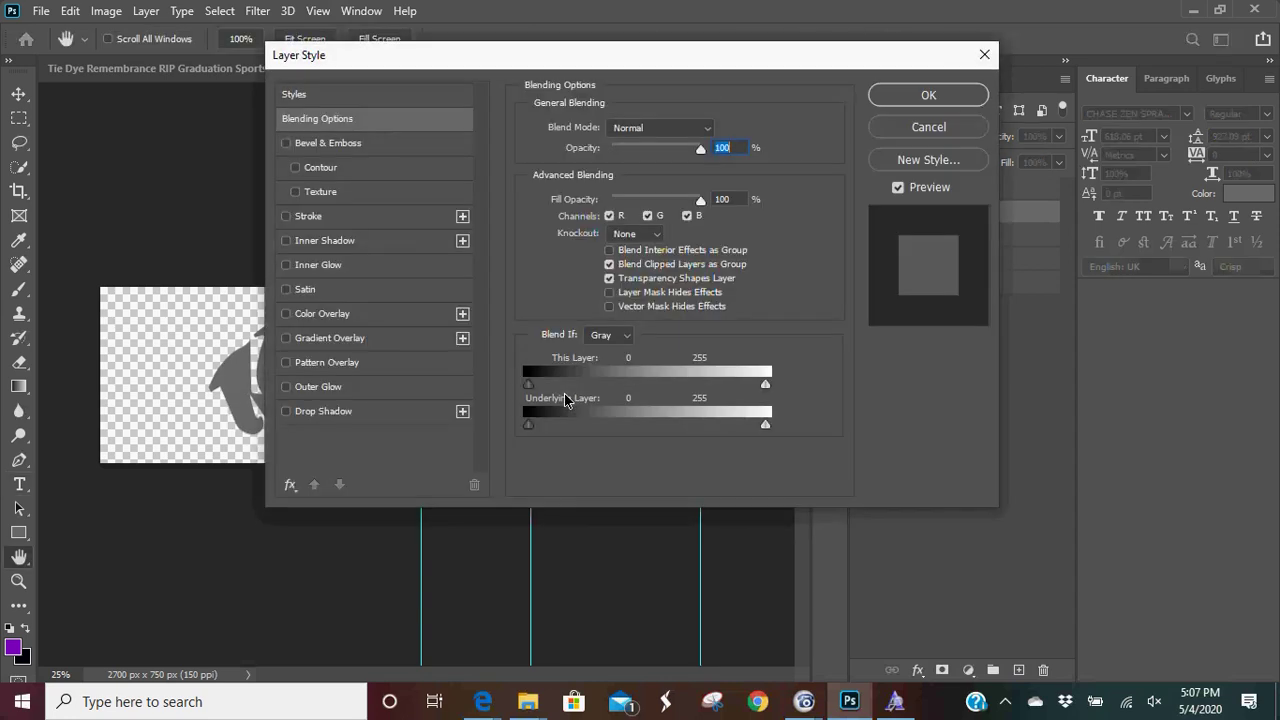
click(984, 54)
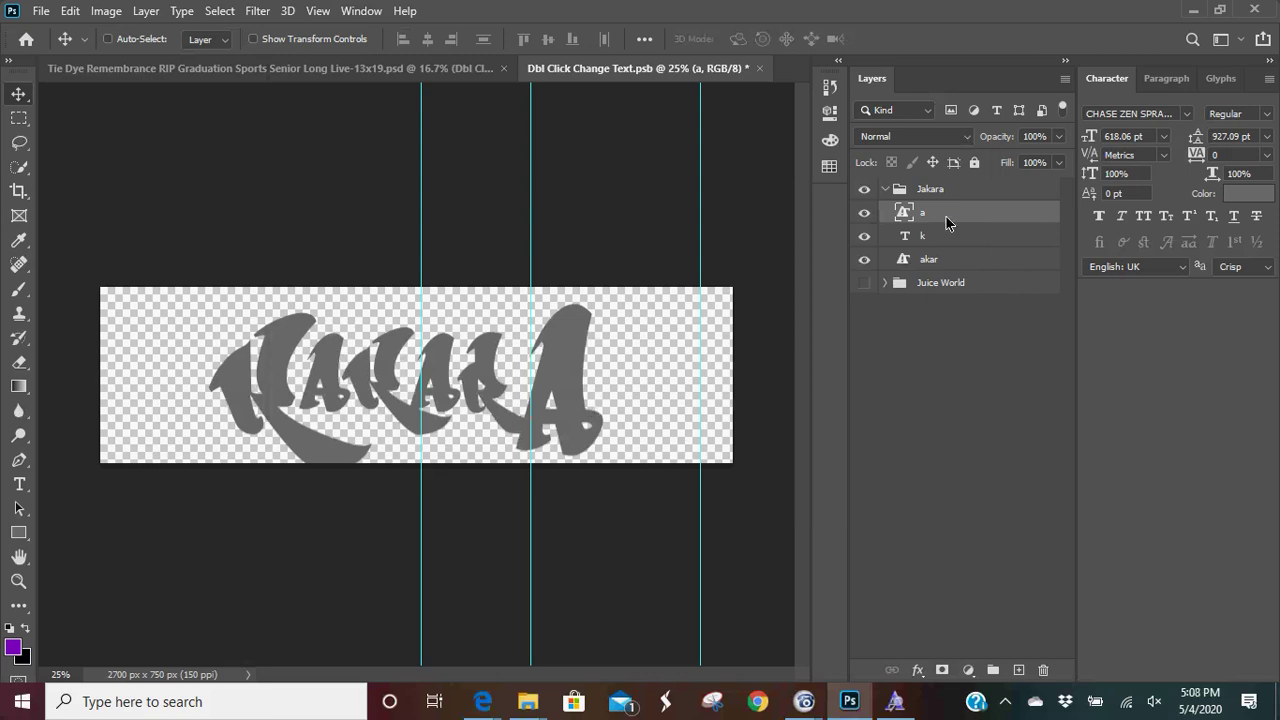
double_click(904, 214)
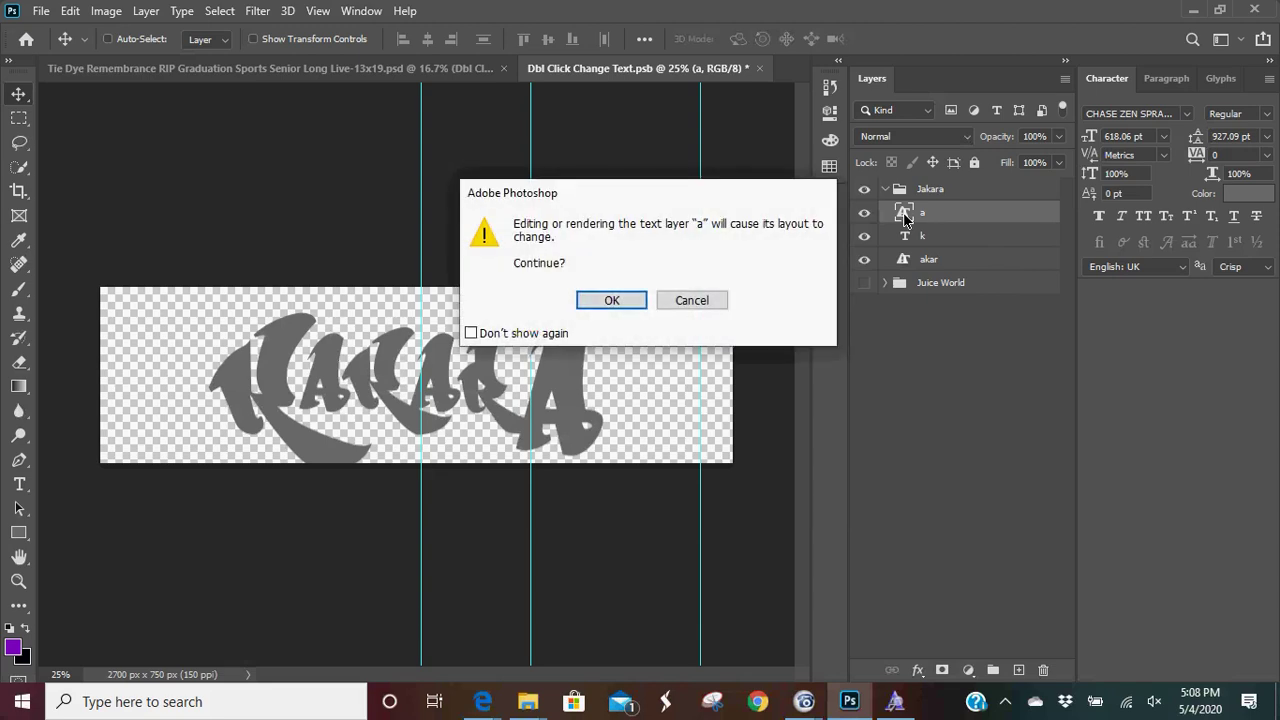
click(641, 301)
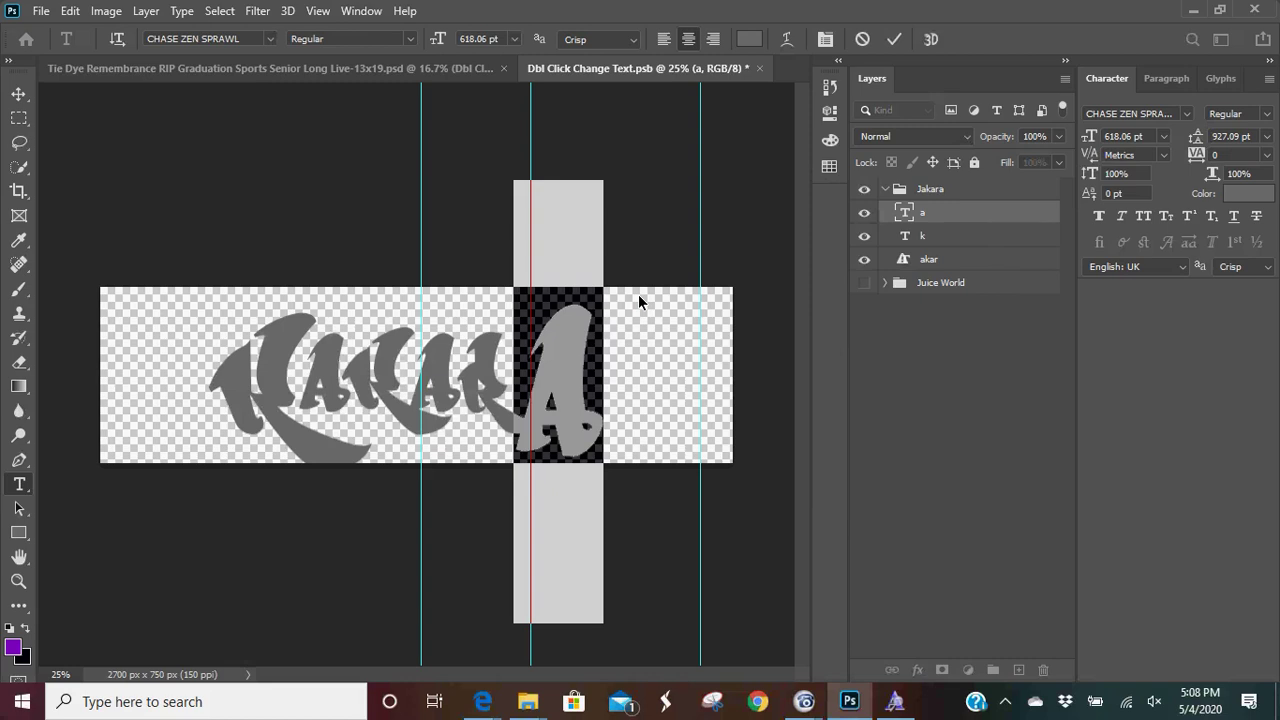
text(s)
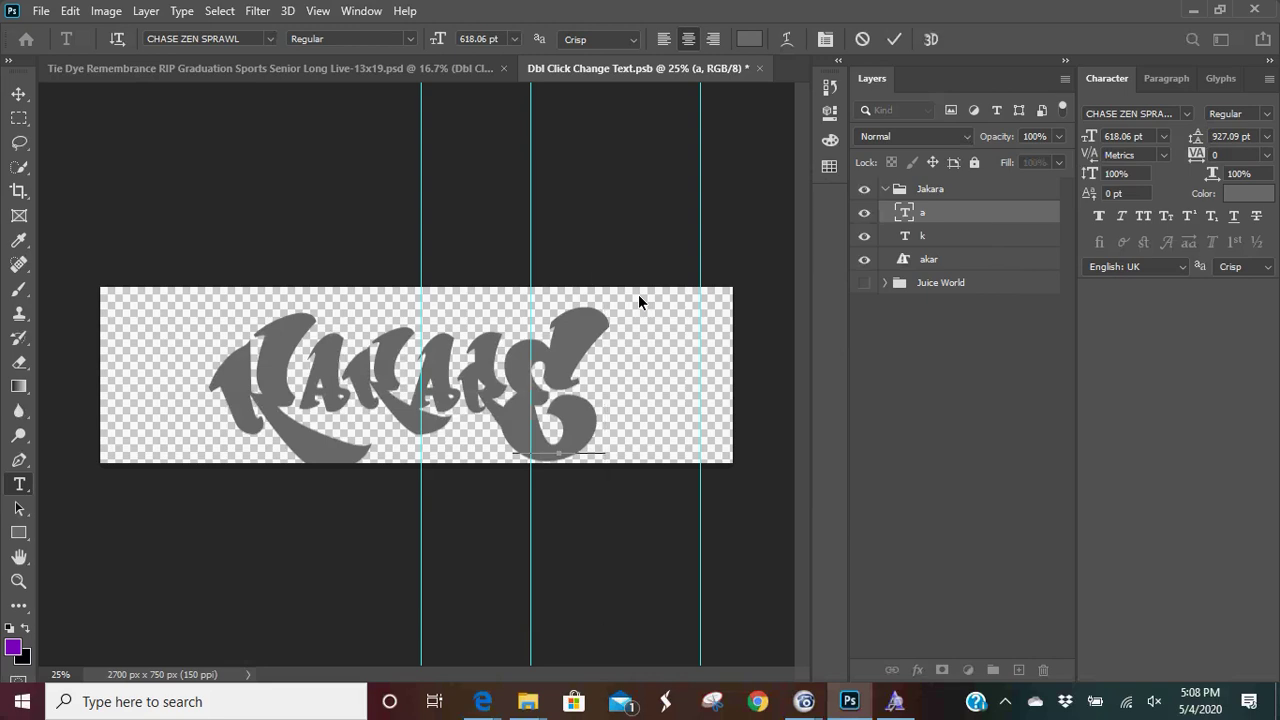
- Replace the smaller middle letters of the graffiti name with the new name's middle letters, including its next-to-last e, and commit the text
double_click(930, 260)
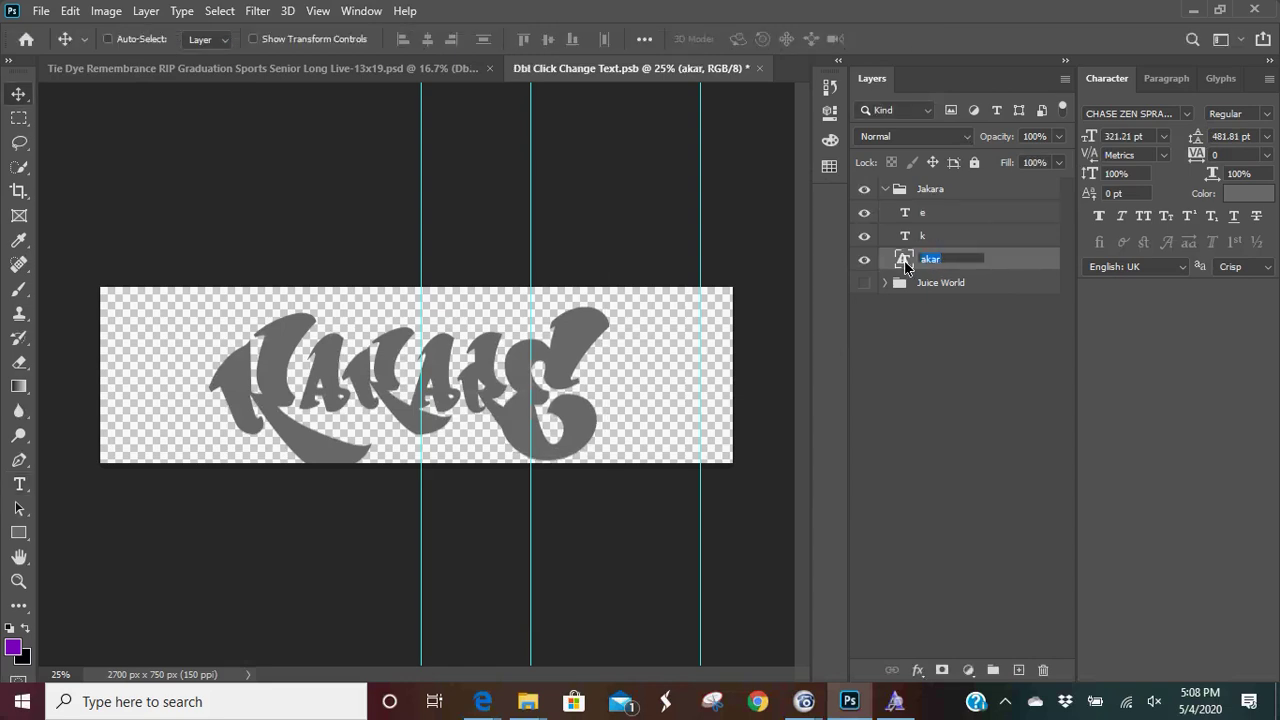
key(Return)
mouse_move(905, 266)
double_click(905, 266)
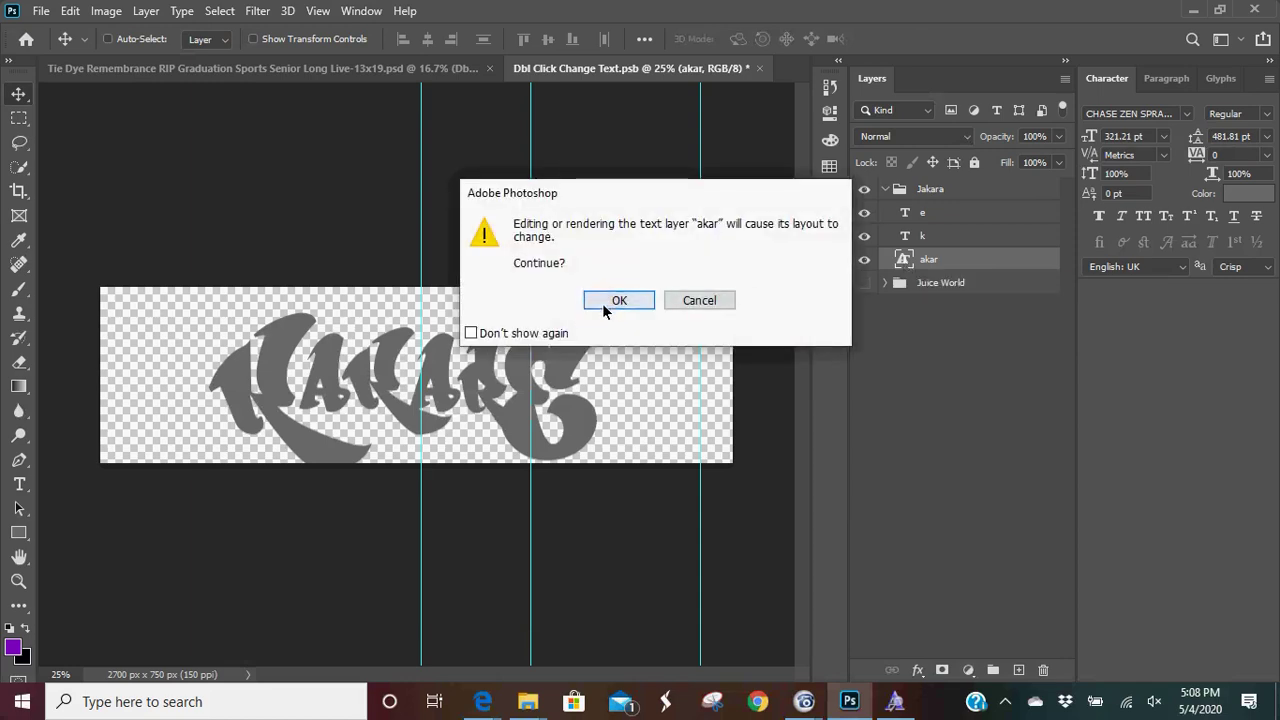
click(619, 301)
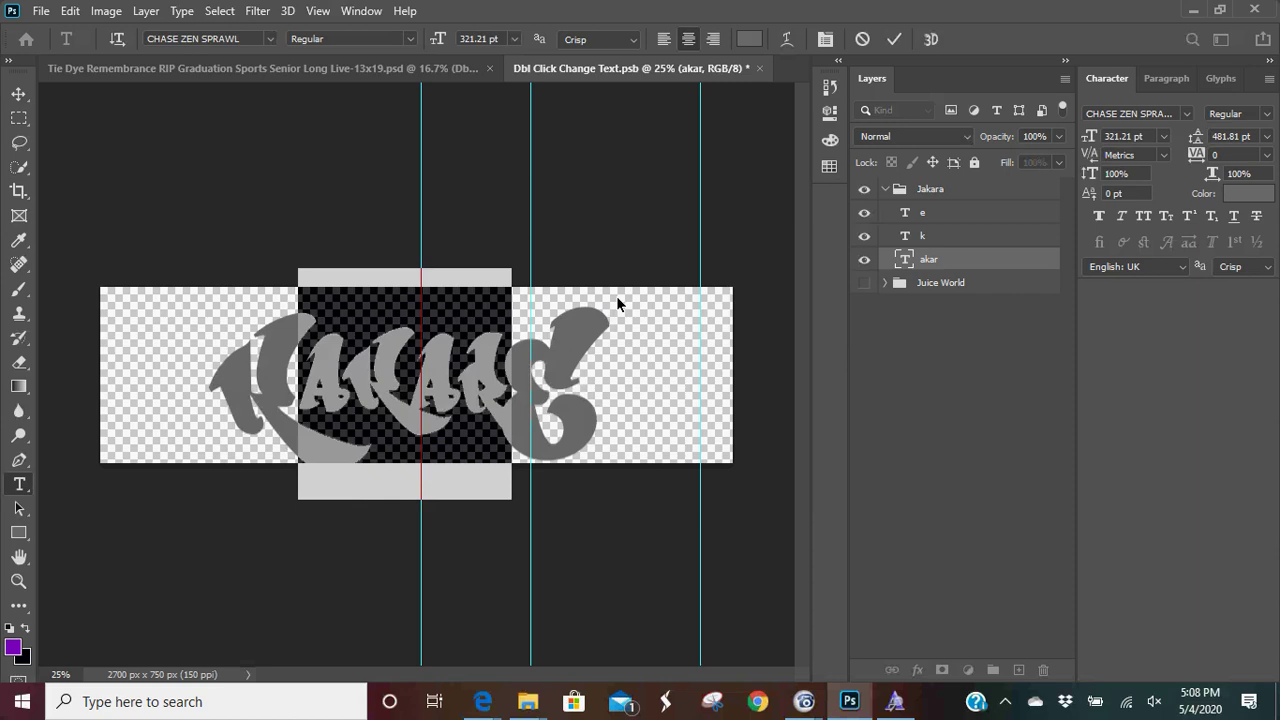
key(BackSpace)
text(ynz)
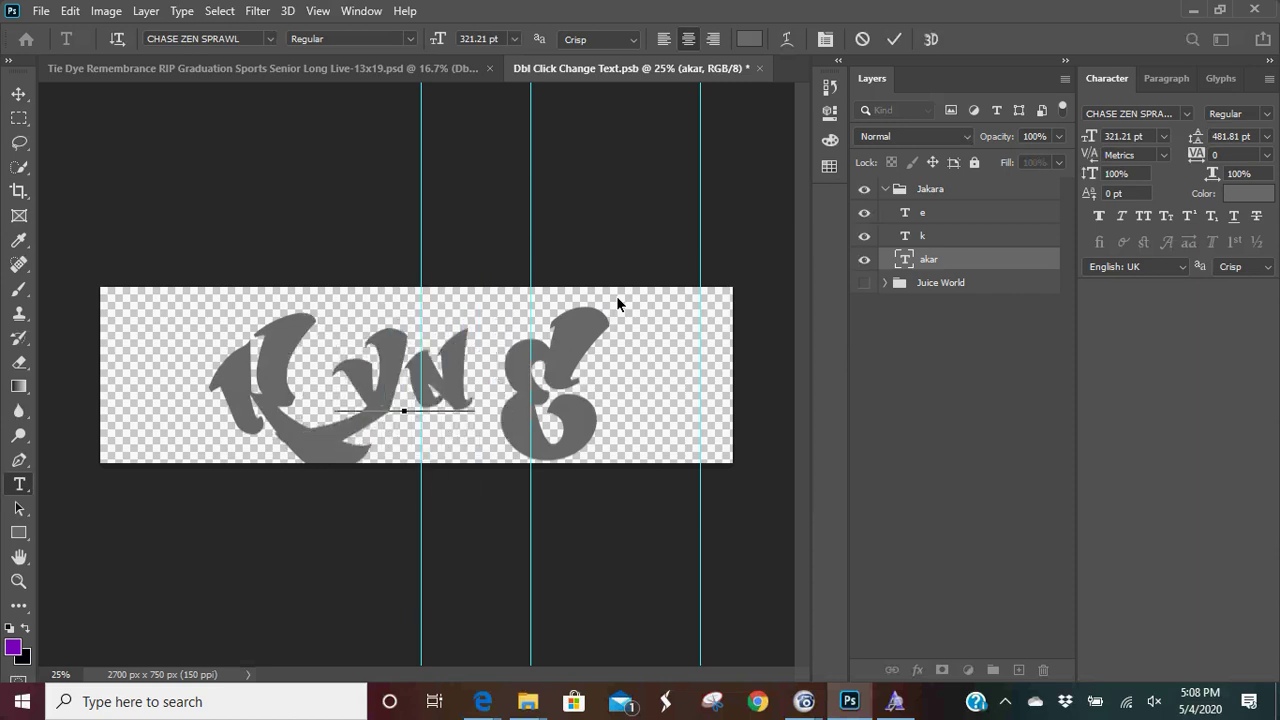
text(e)
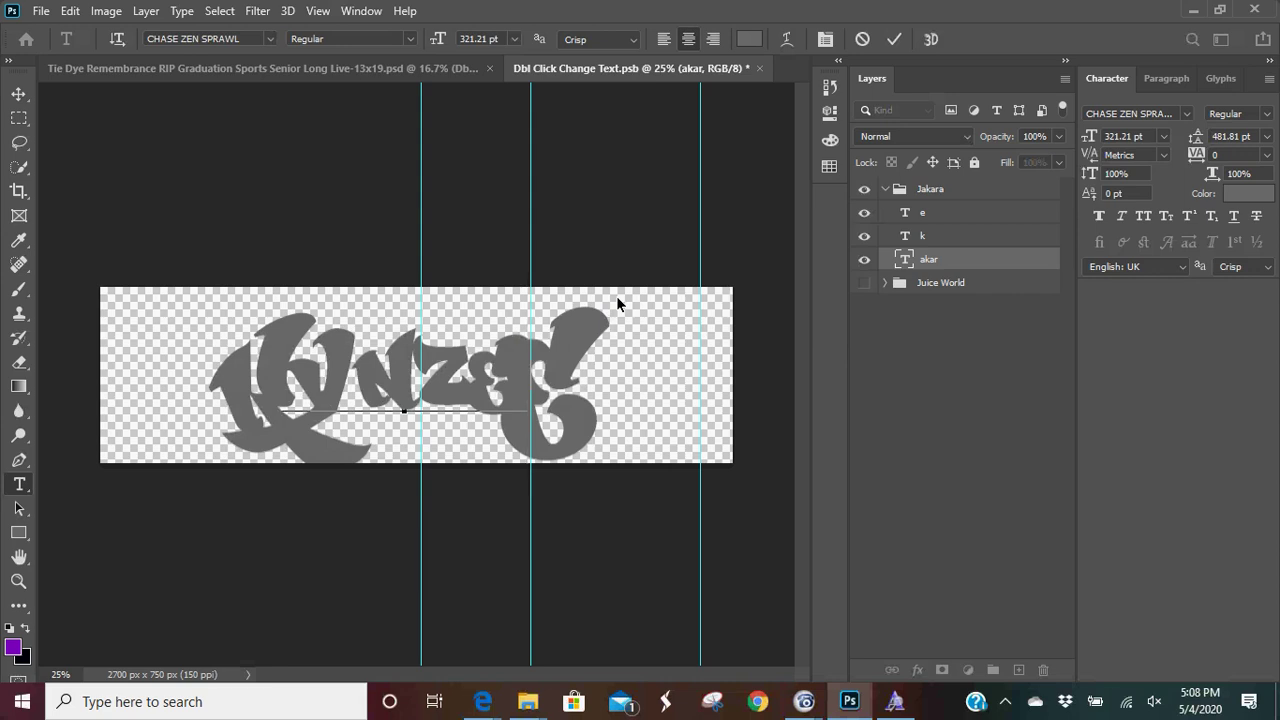
key(ctrl+Return)
- Move the large final E right, clear of the middle letters, and shift the large K up and left to balance the name
key(v)
click(929, 224)
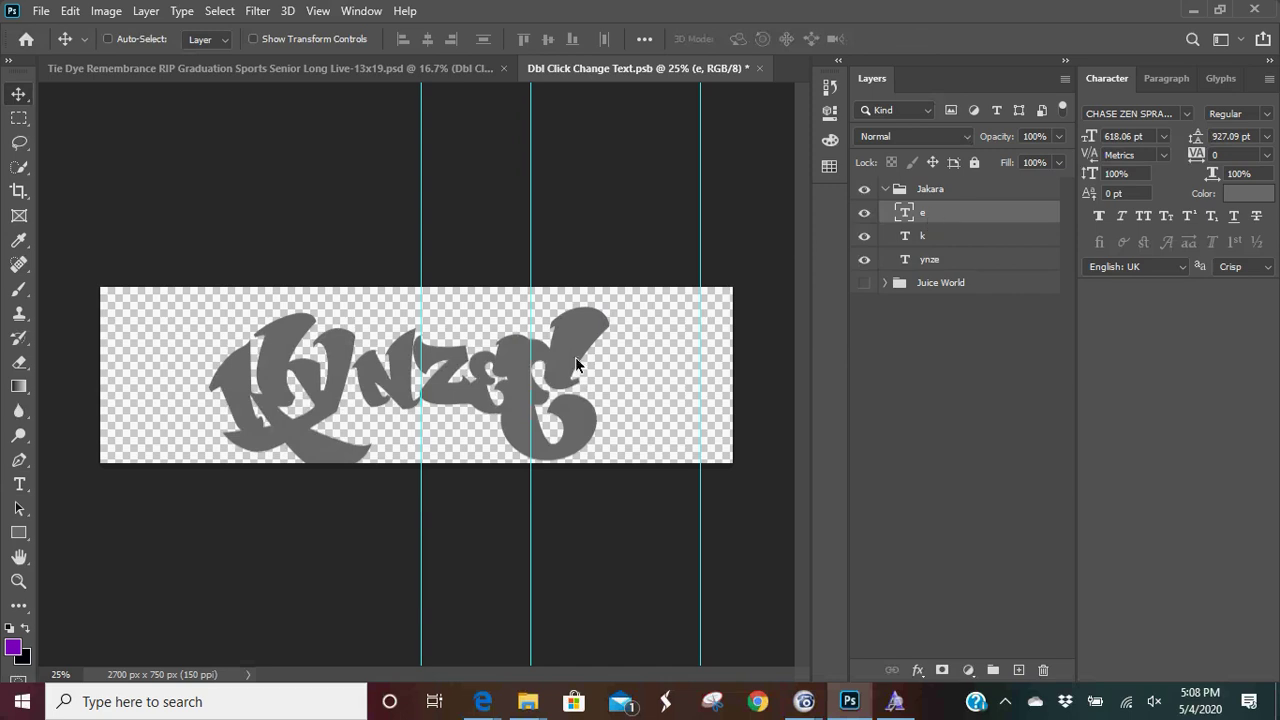
drag(563, 345, 588, 339)
mouse_move(280, 381)
mouse_down()
mouse_move(262, 380)
mouse_move(278, 380)
mouse_up()
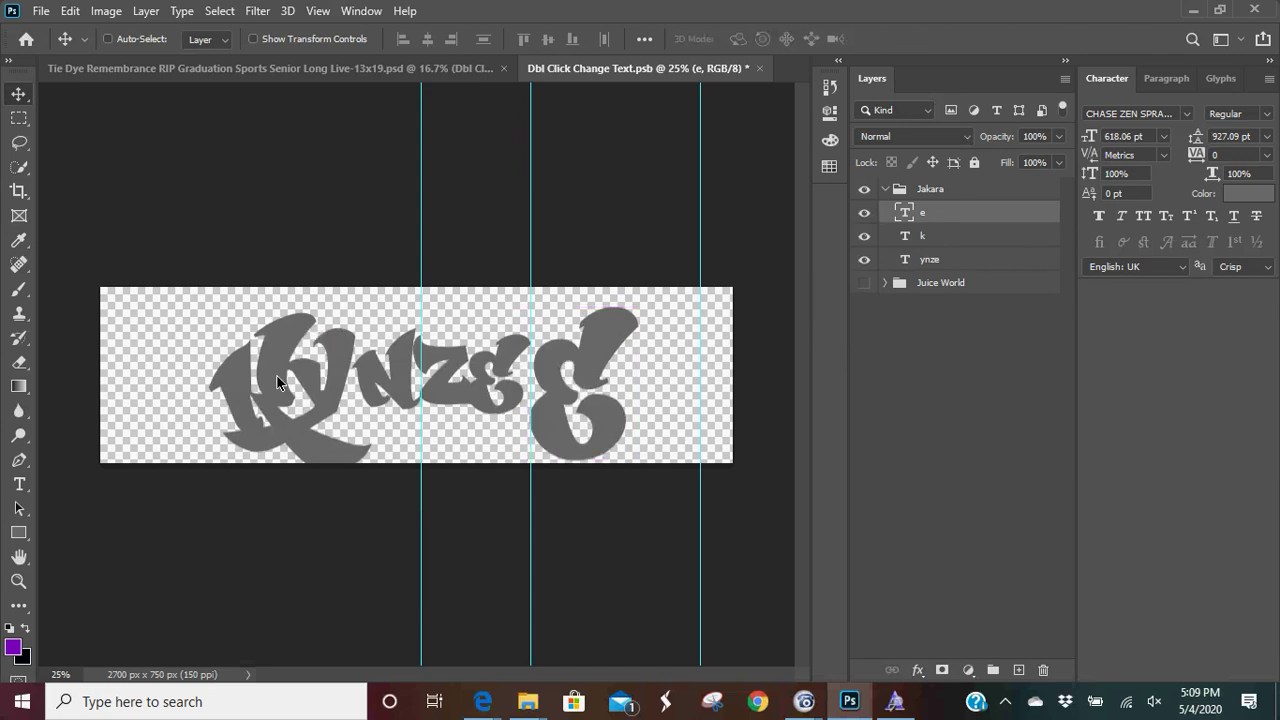
mouse_move(551, 374)
mouse_down()
mouse_move(560, 352)
mouse_move(548, 372)
mouse_up()
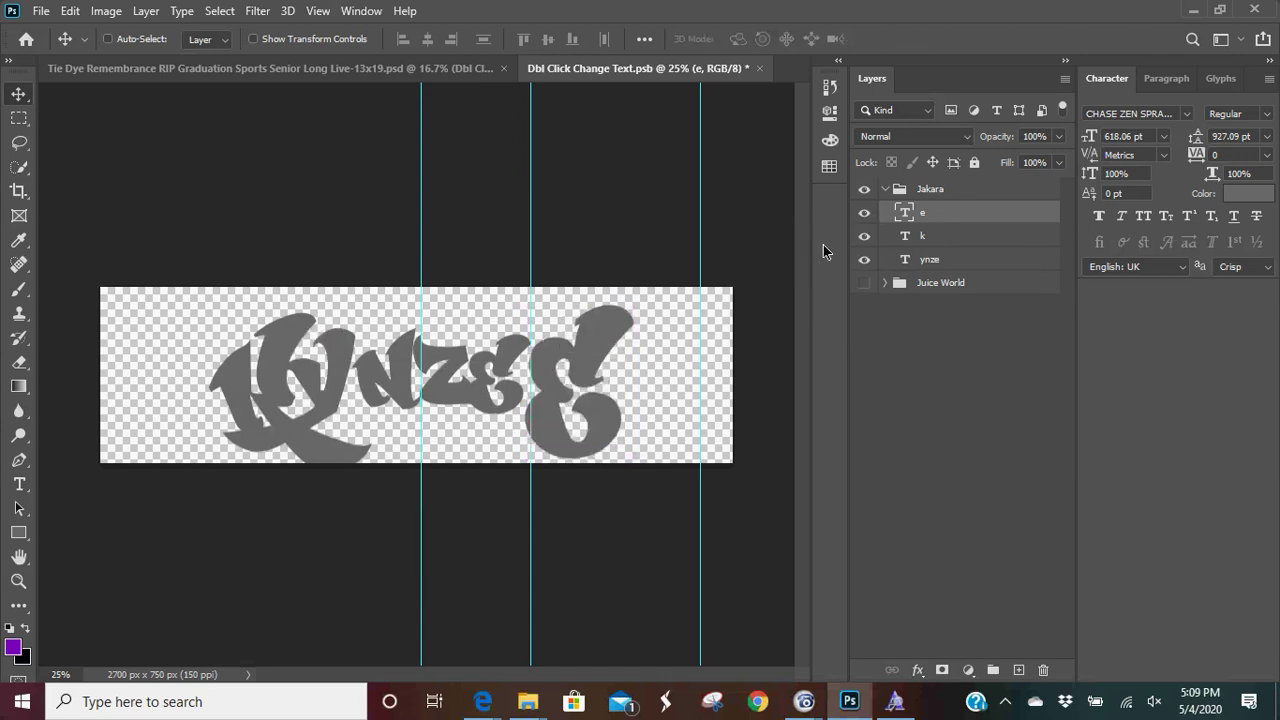
click(910, 241)
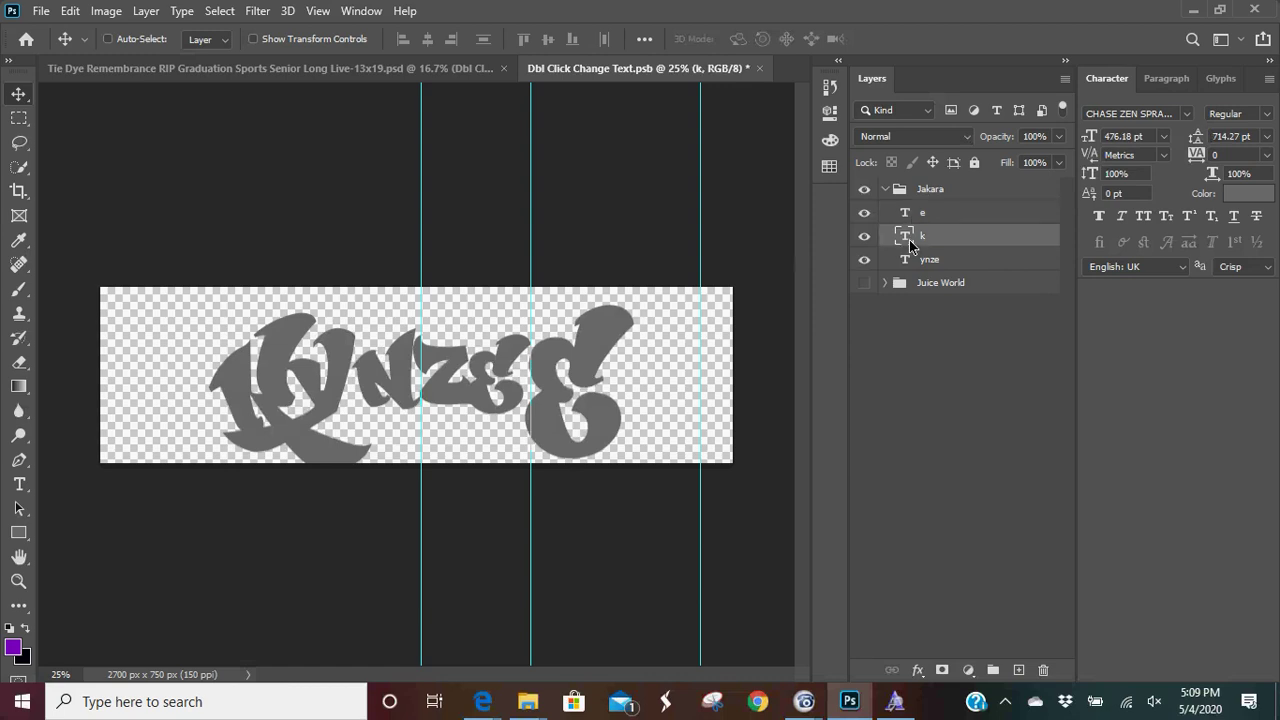
drag(247, 381, 230, 373)
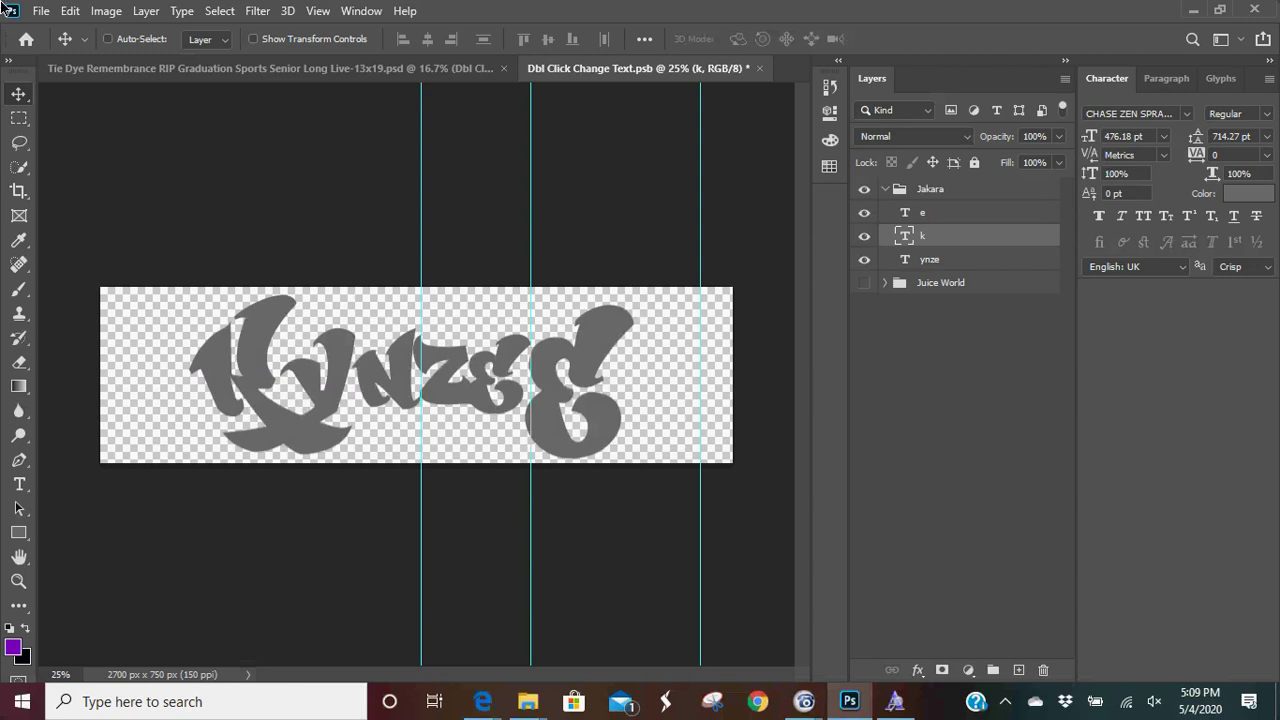
- Save the edited Dbl Click Change Text.psb smart object and close it to return to the poster document
click(41, 12)
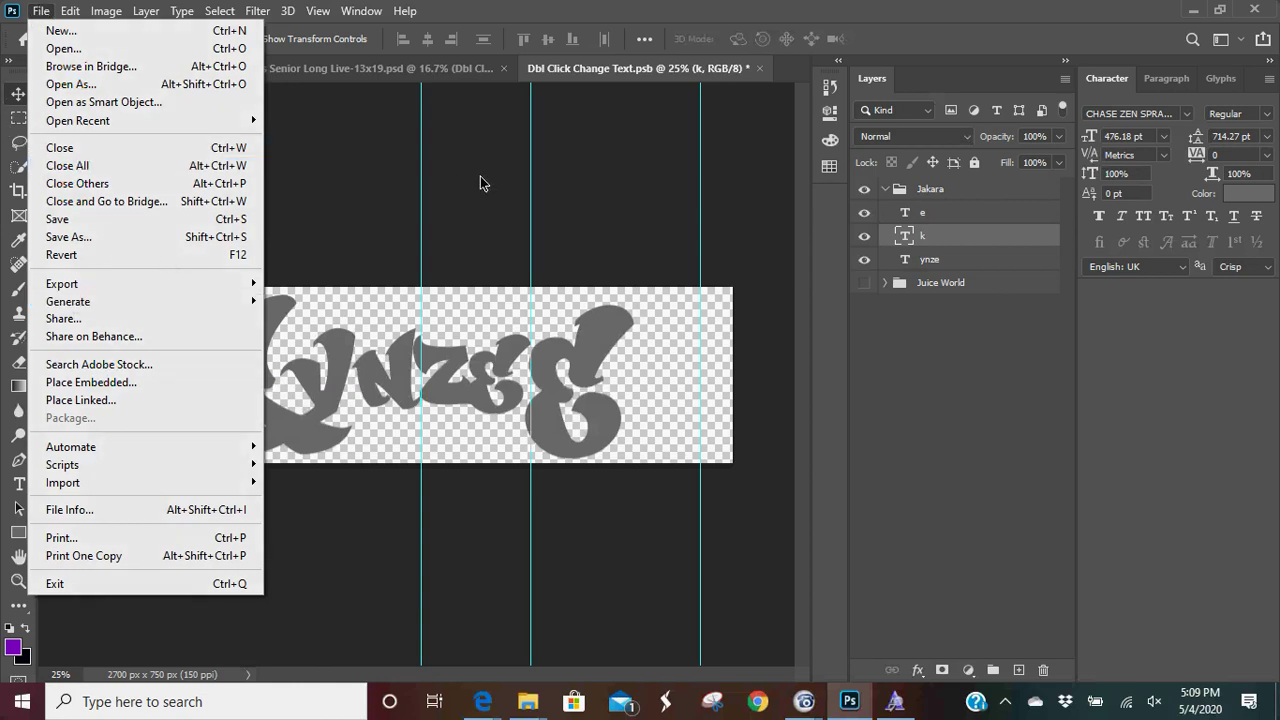
click(402, 151)
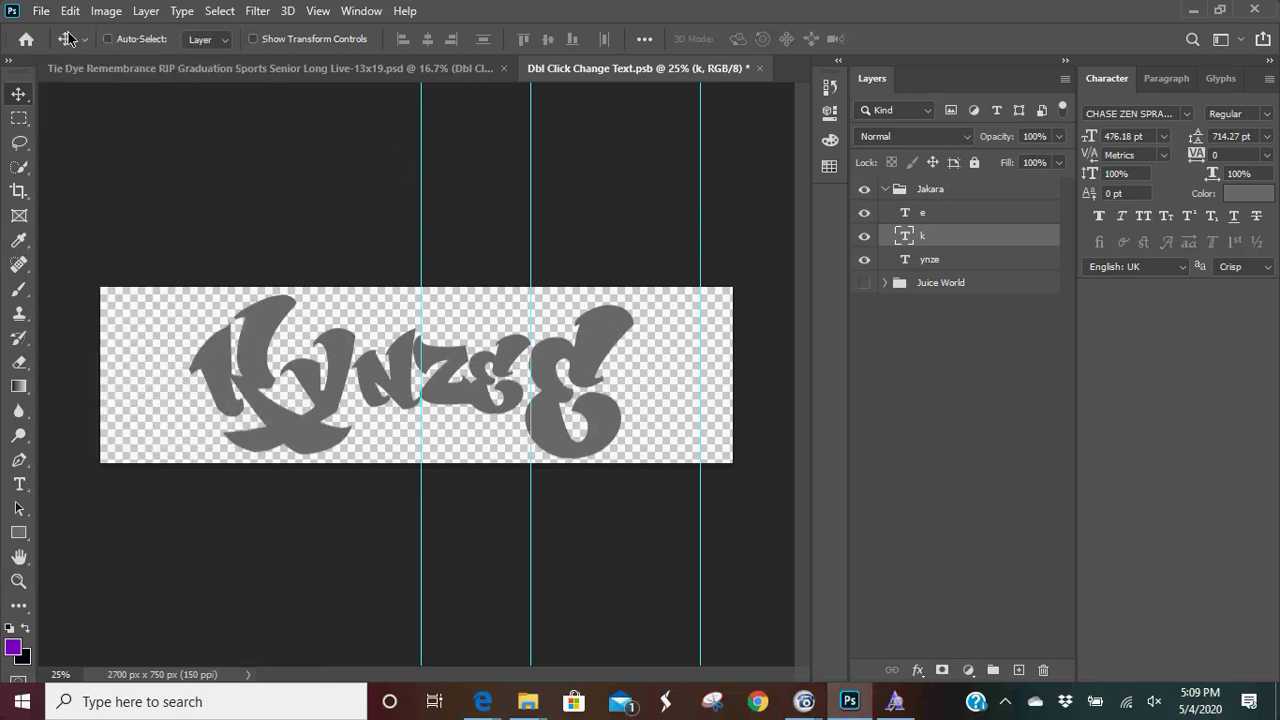
click(41, 12)
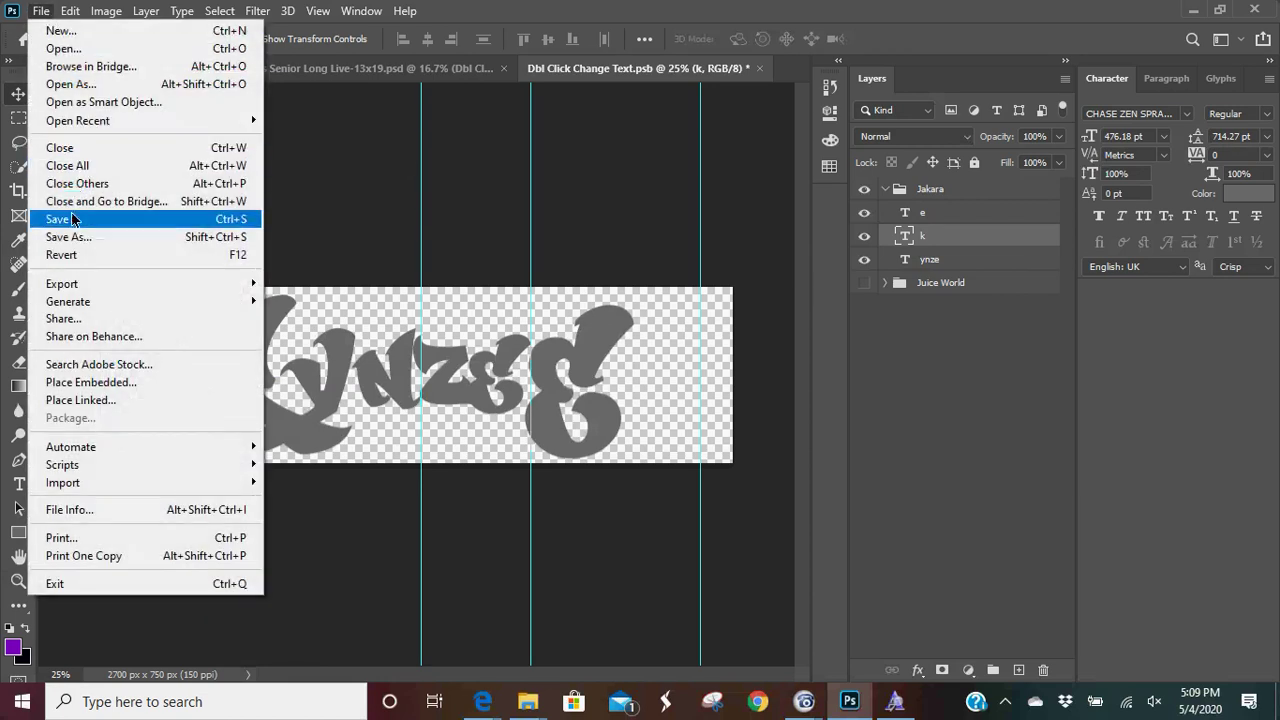
click(221, 219)
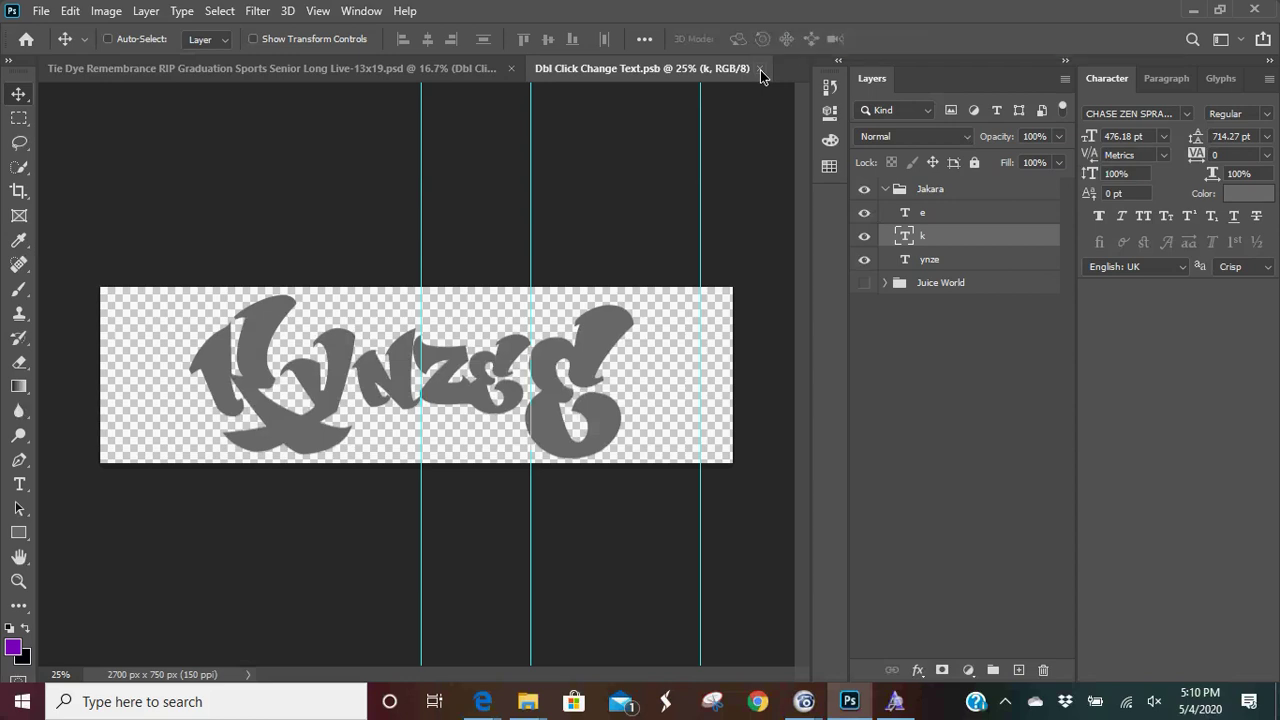
click(760, 70)
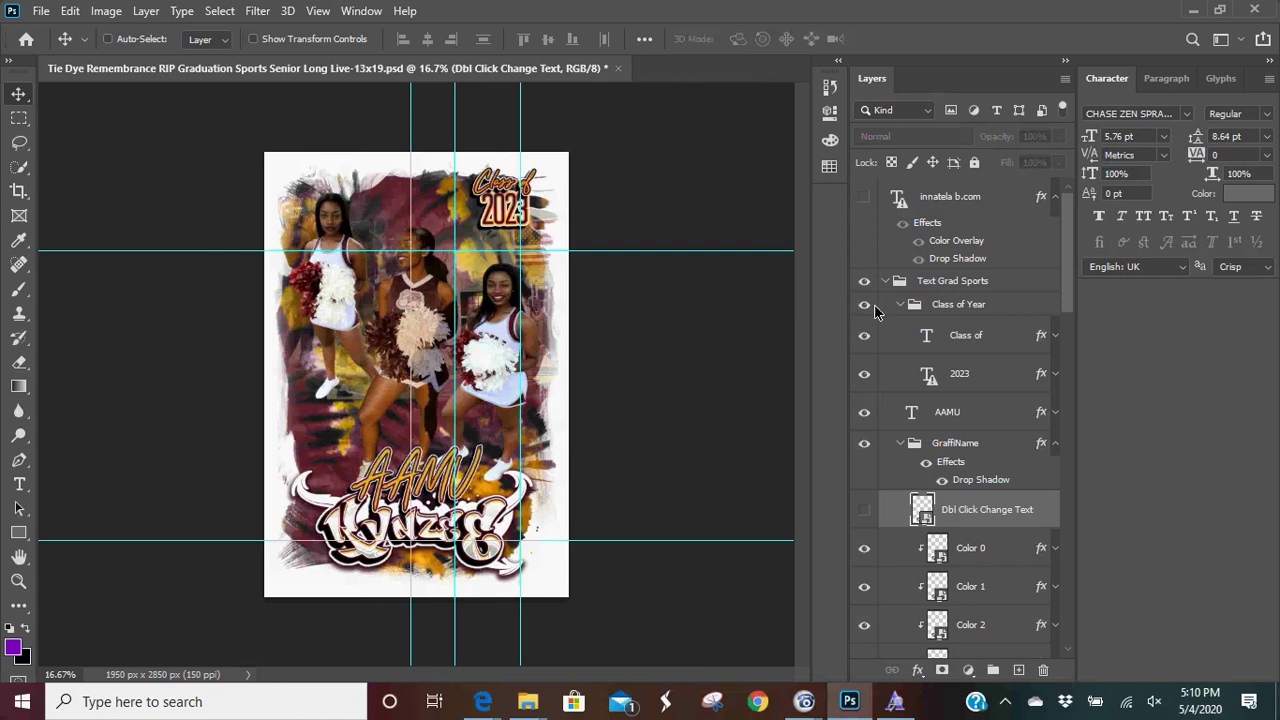
- Hide the Class of Year group on the poster
click(869, 312)
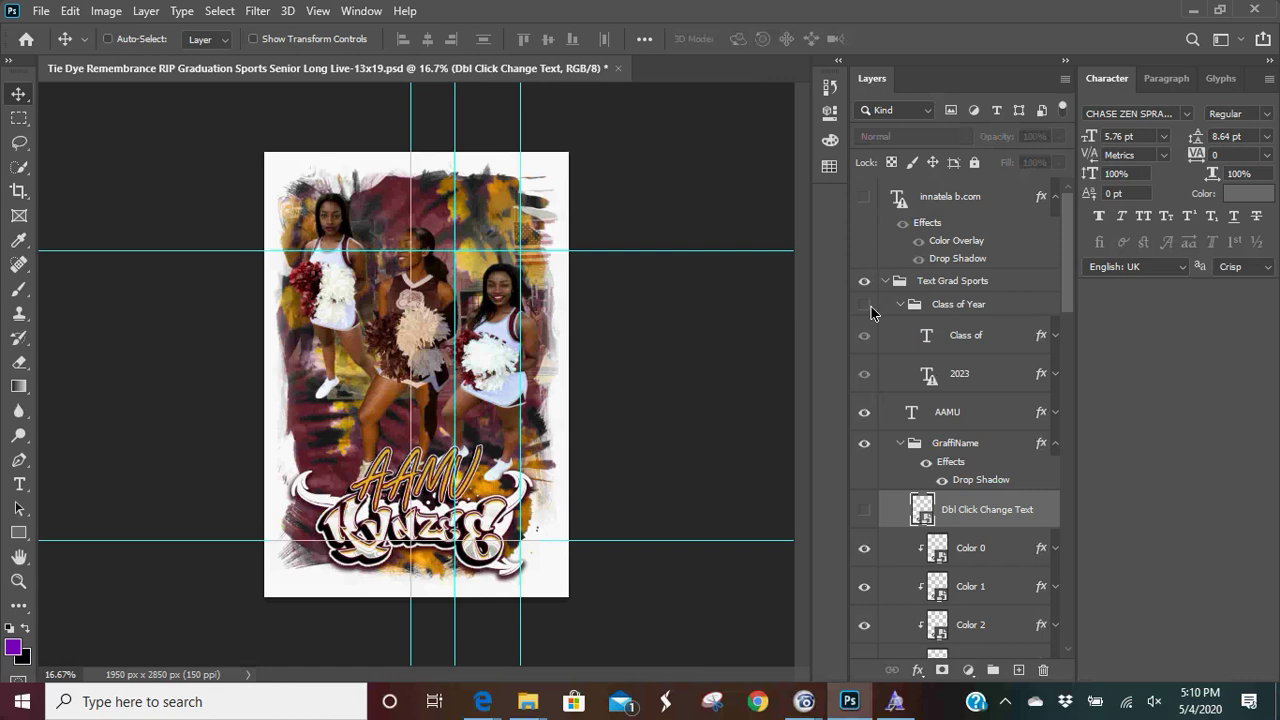
click(862, 308)
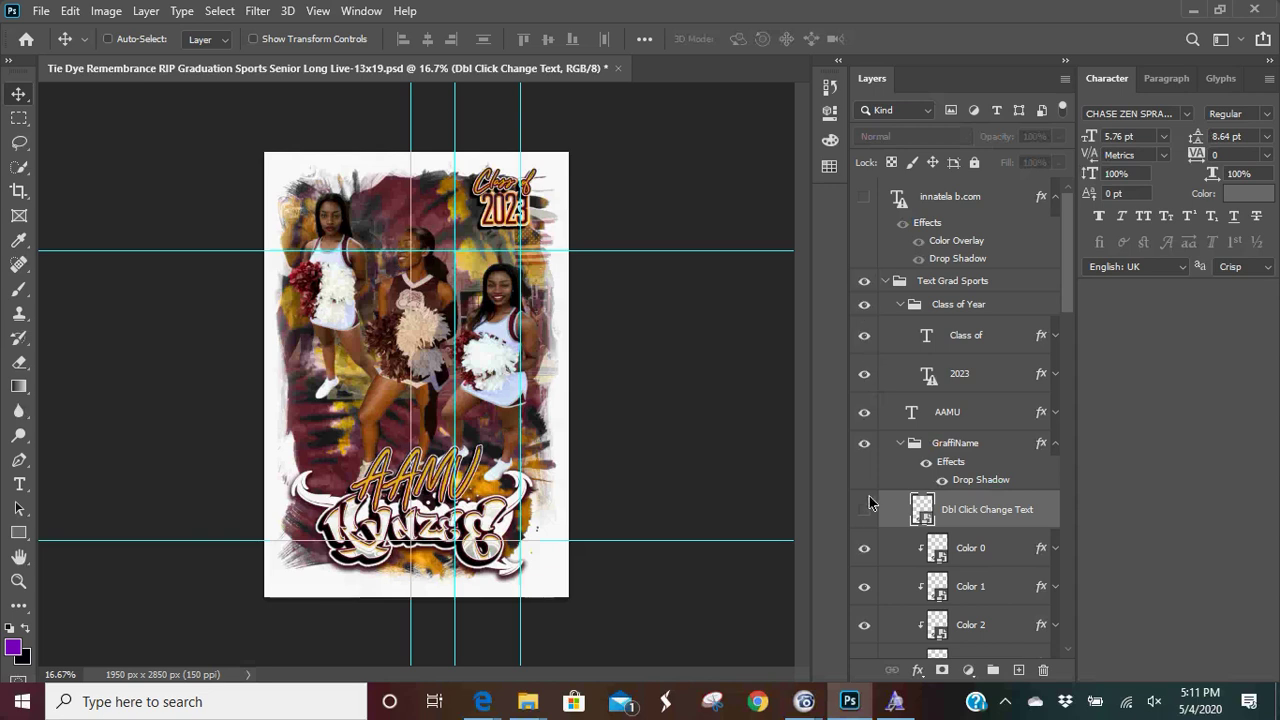
click(865, 306)
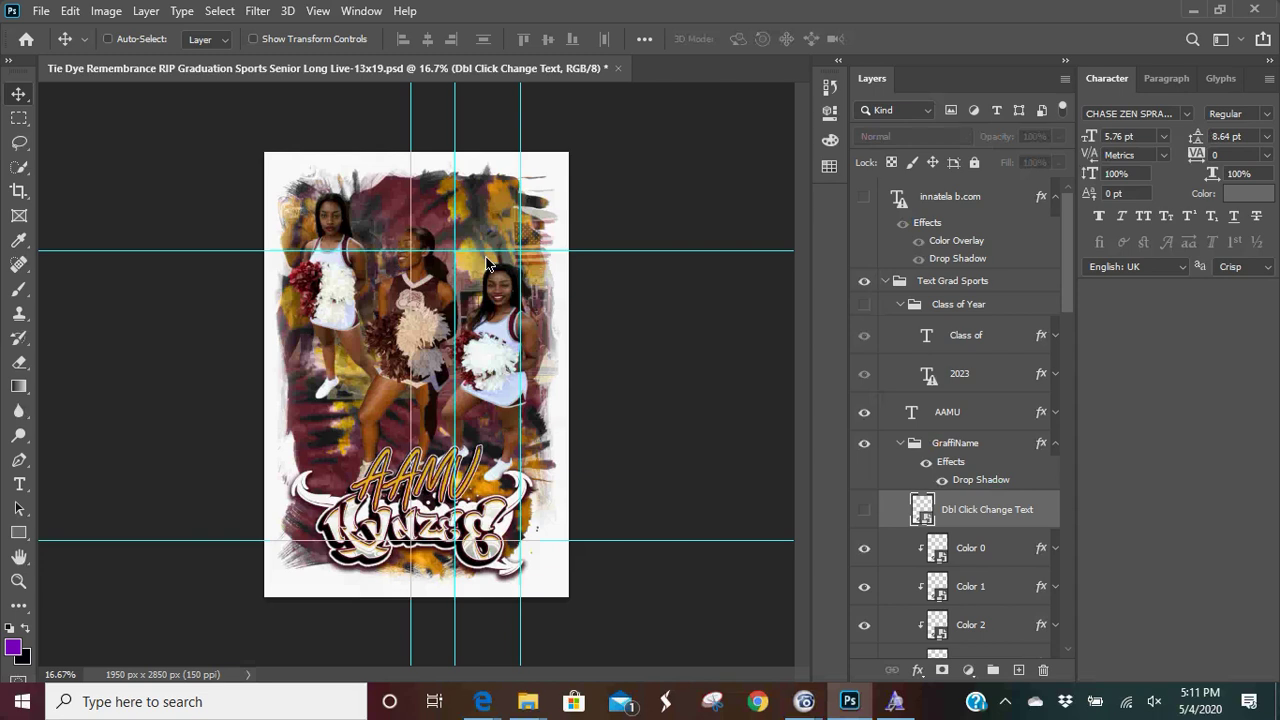
- Change the AAMU text's Color Overlay to the dark maroon 4e1323 sampled from the poster and apply the layer style
right_click(430, 479)
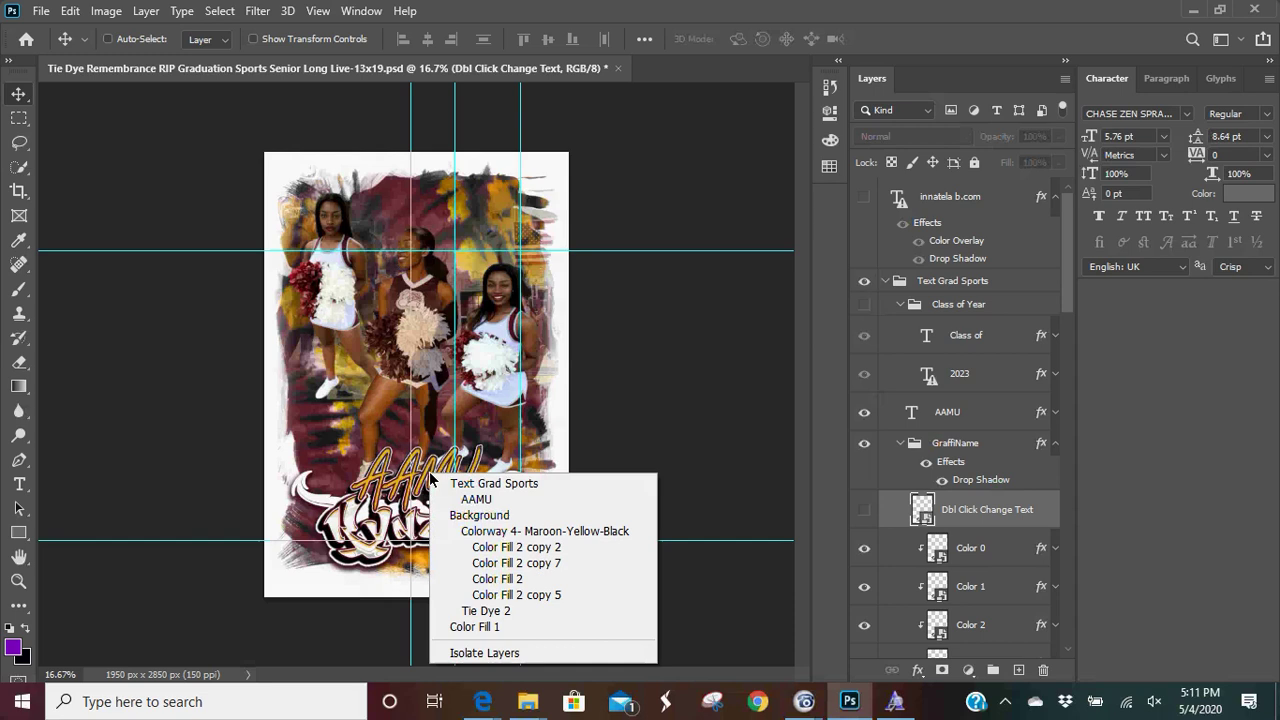
click(519, 499)
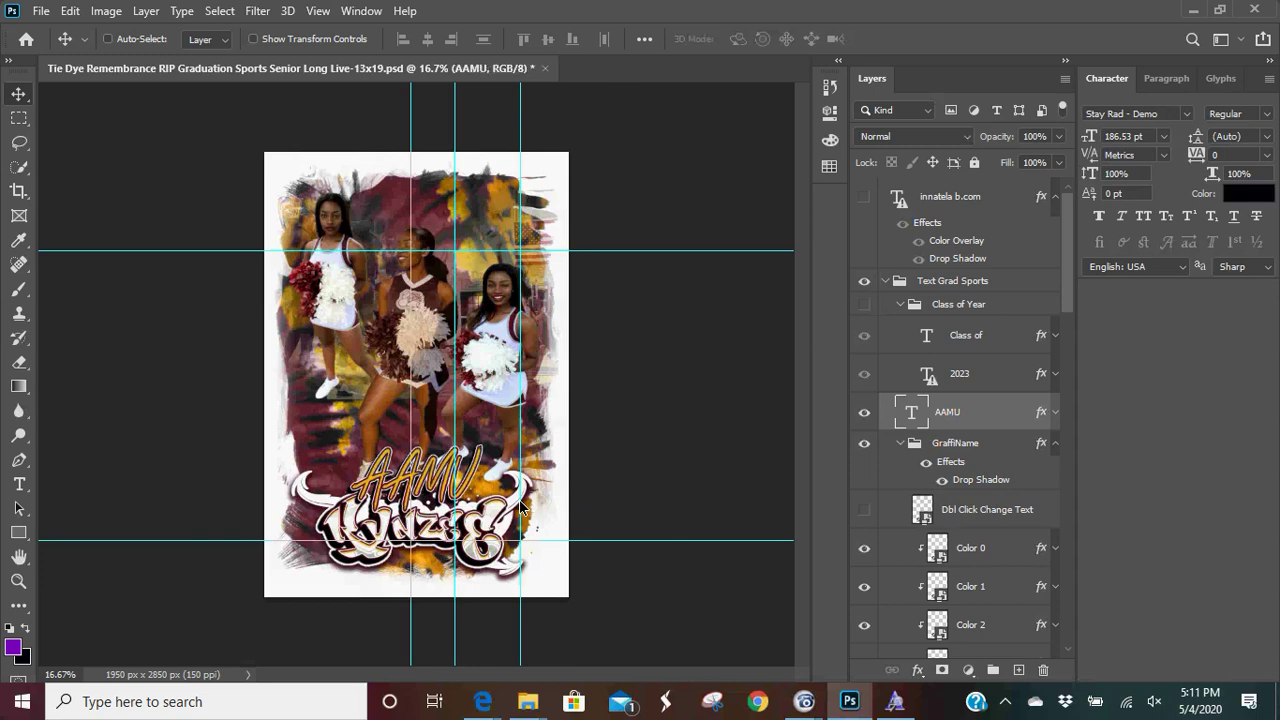
double_click(1041, 413)
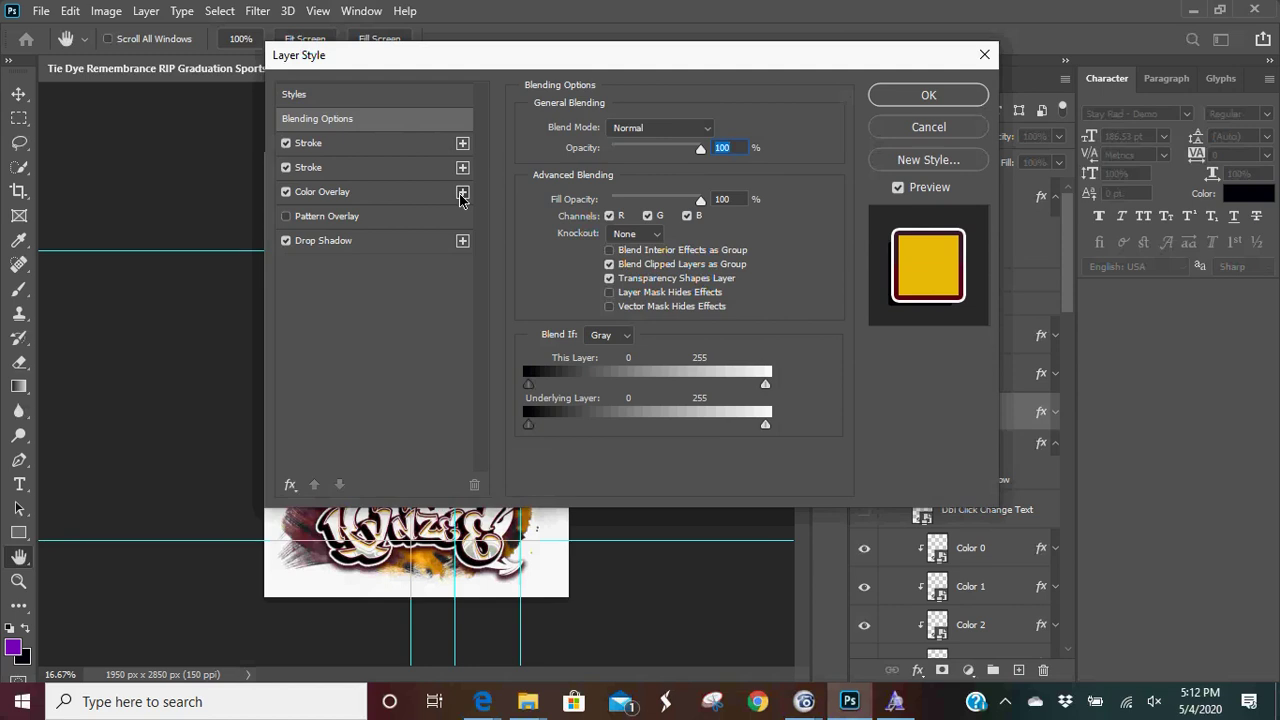
click(335, 196)
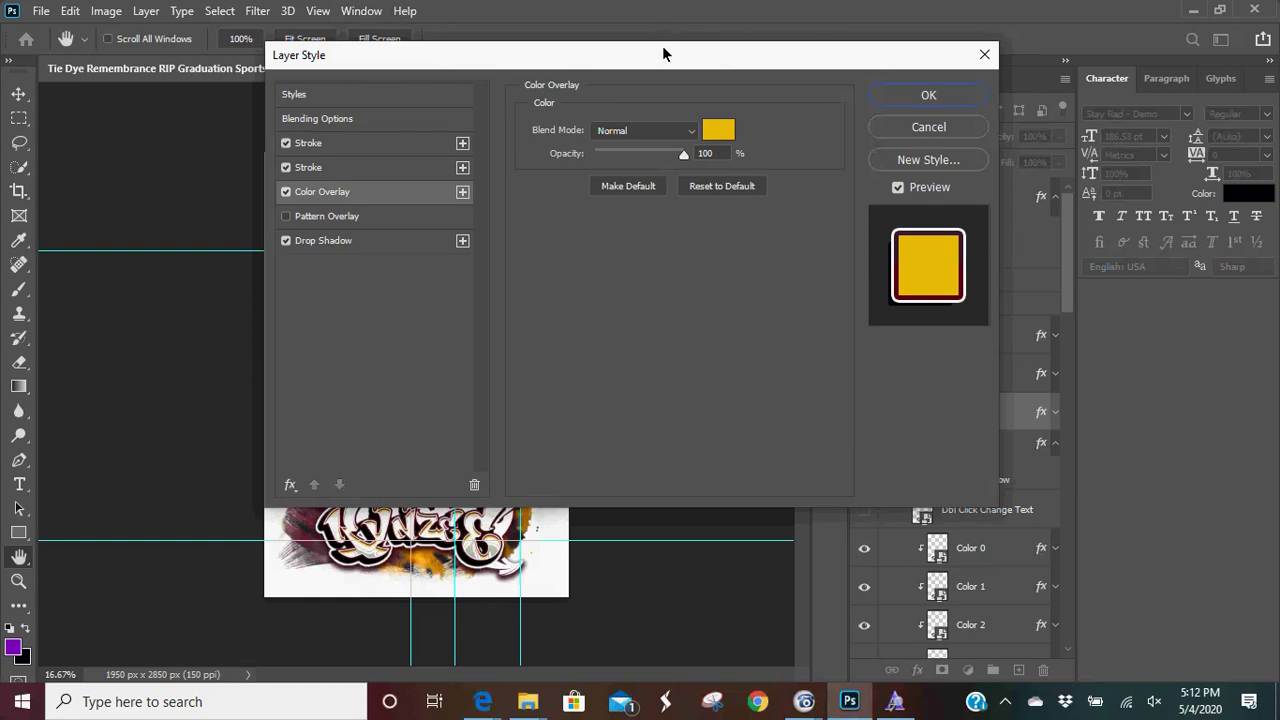
drag(663, 49, 988, 67)
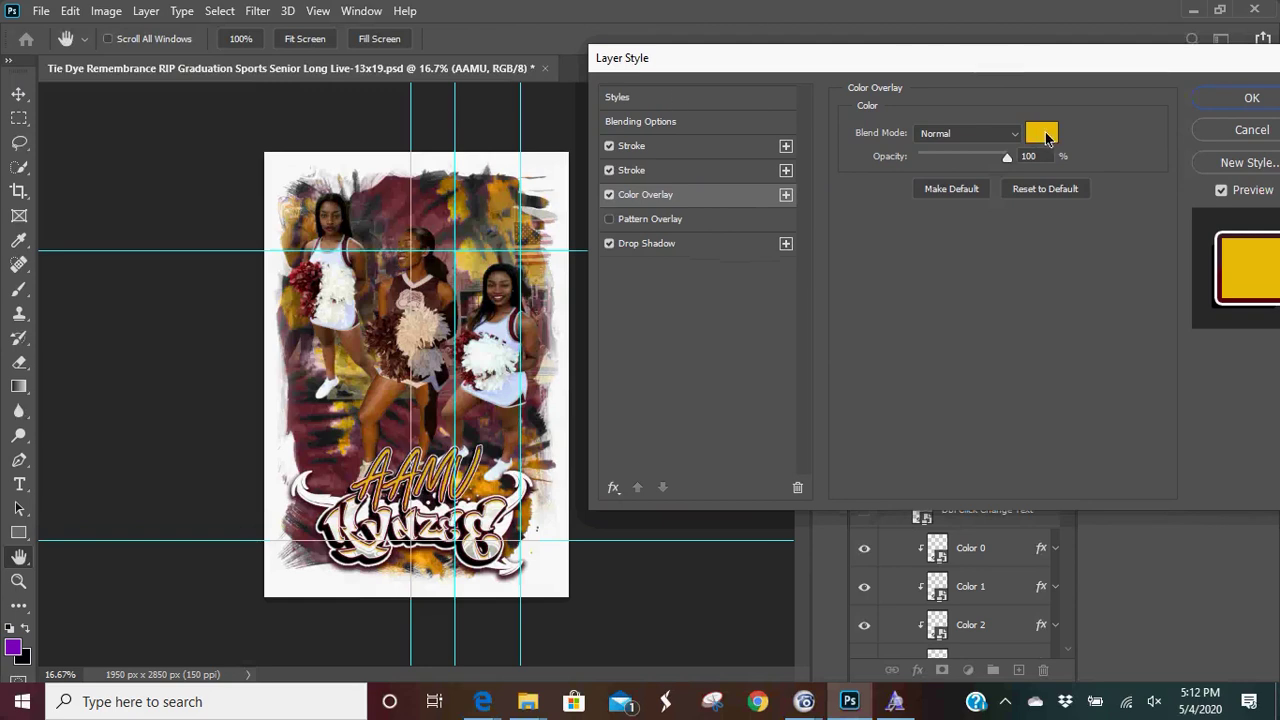
click(1036, 140)
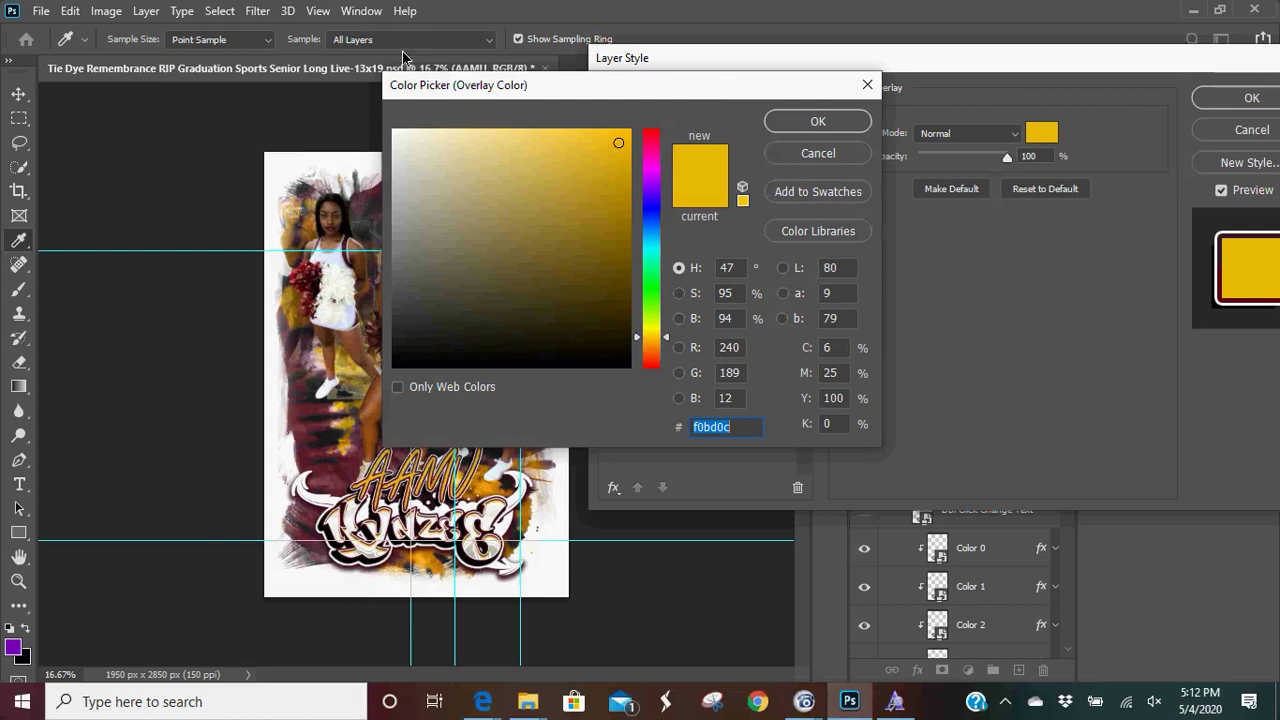
drag(590, 100, 784, 253)
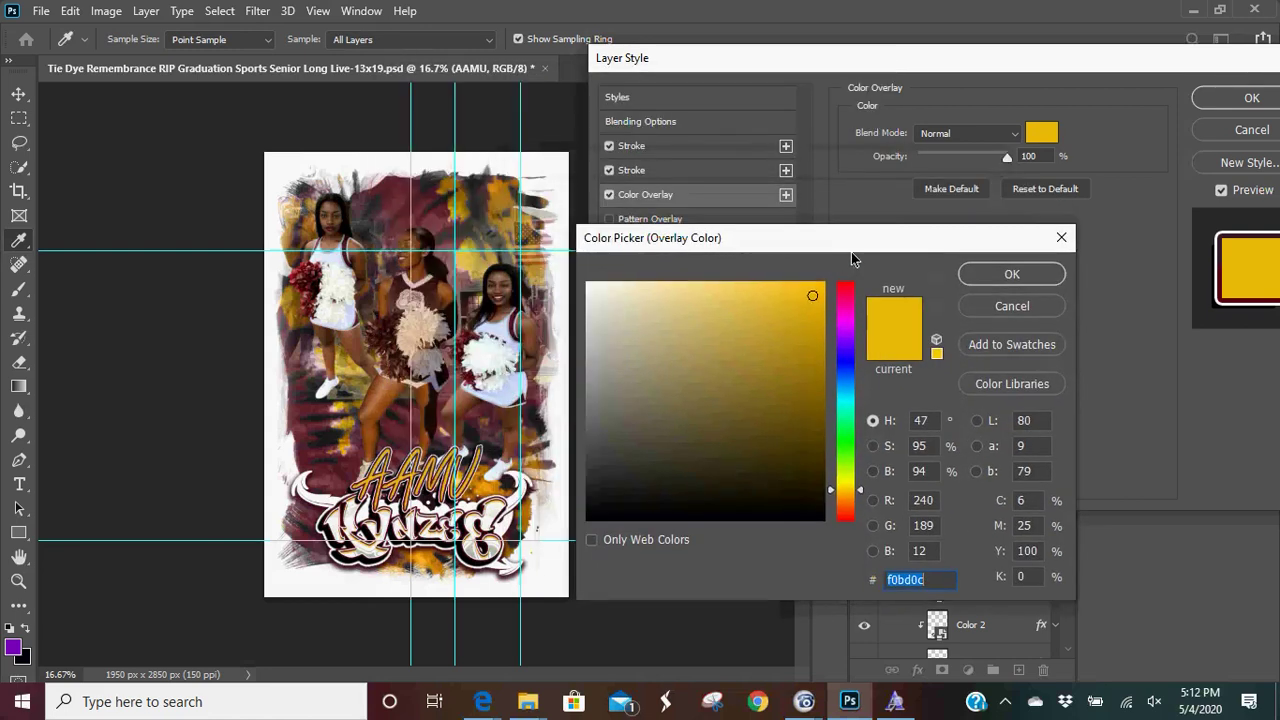
drag(851, 252, 881, 258)
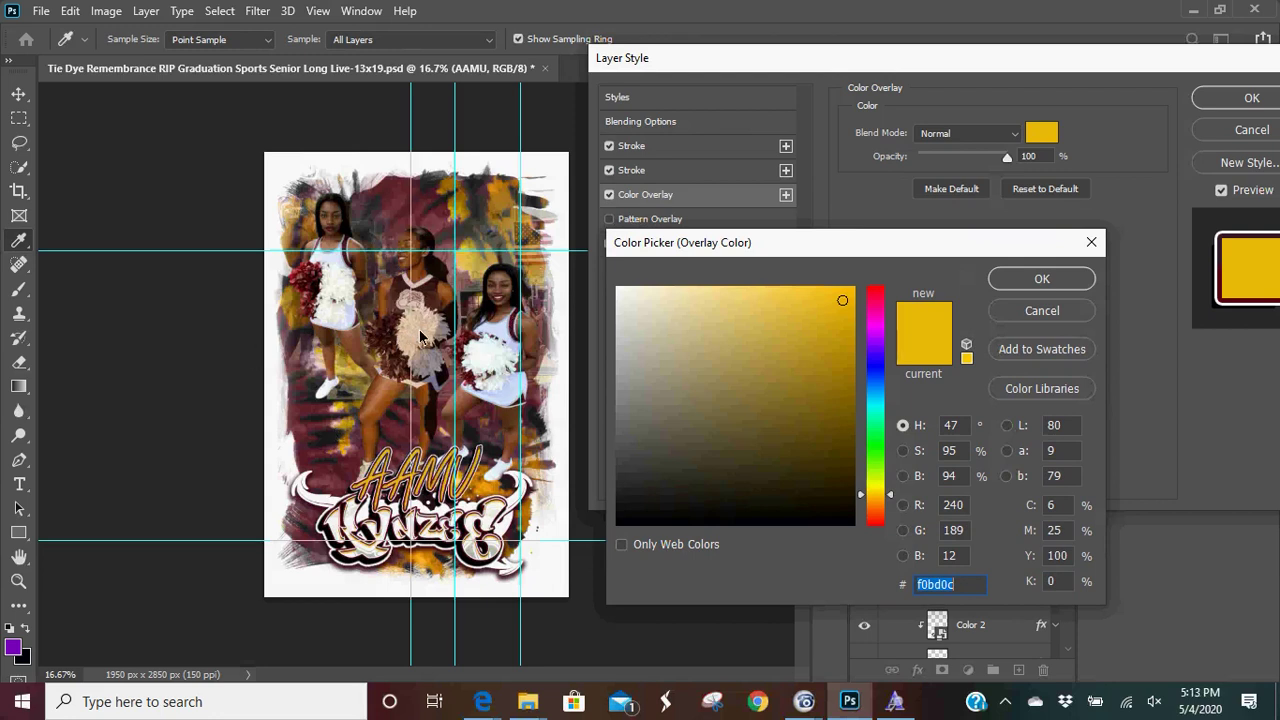
click(514, 328)
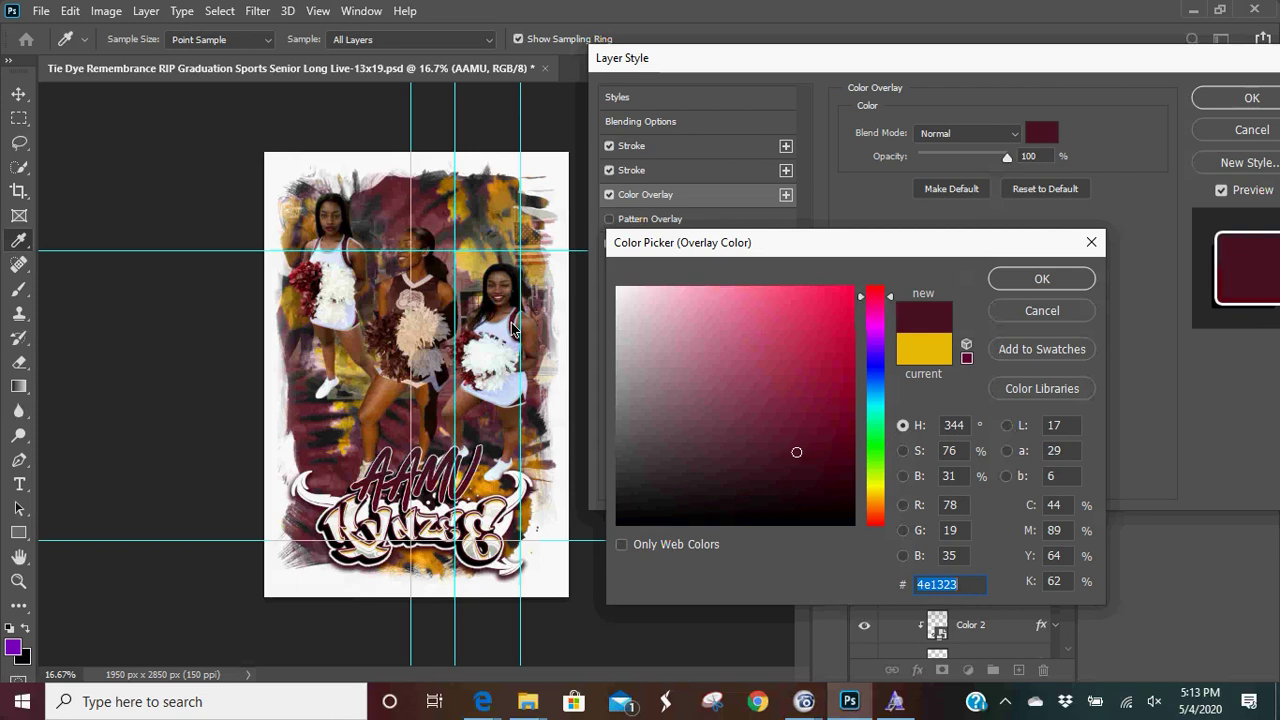
key(ctrl+plus)
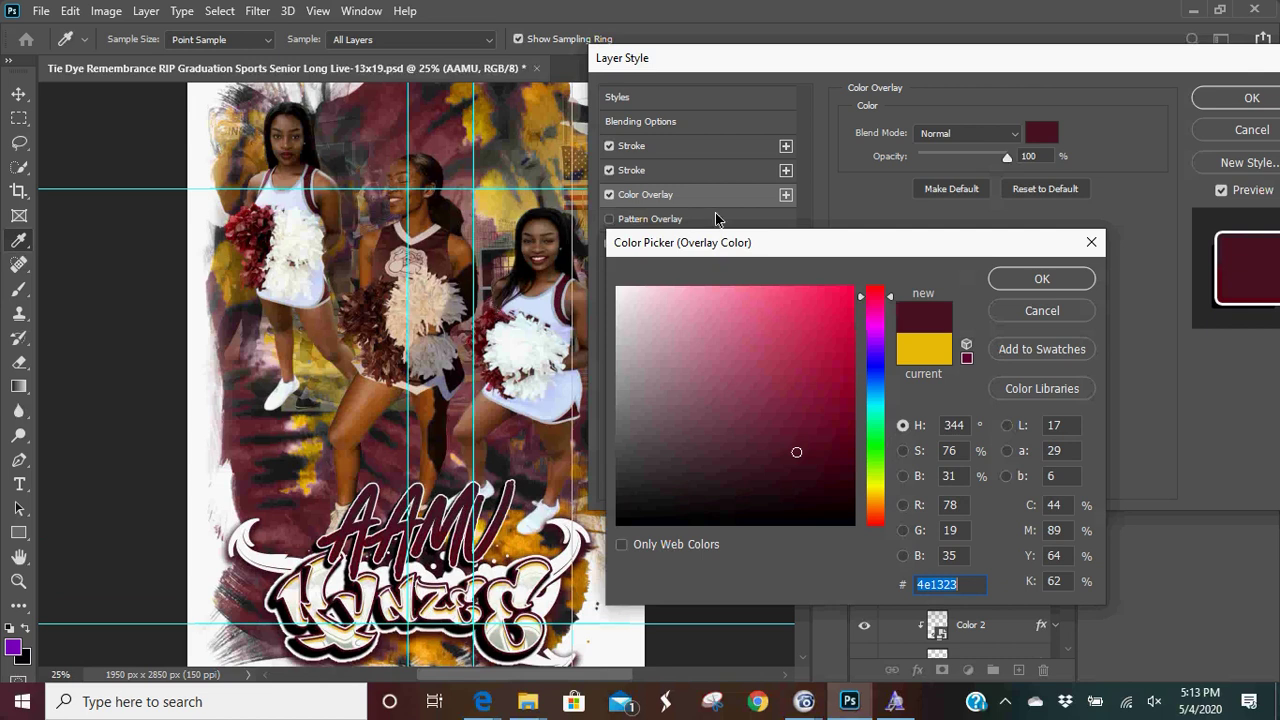
click(1007, 278)
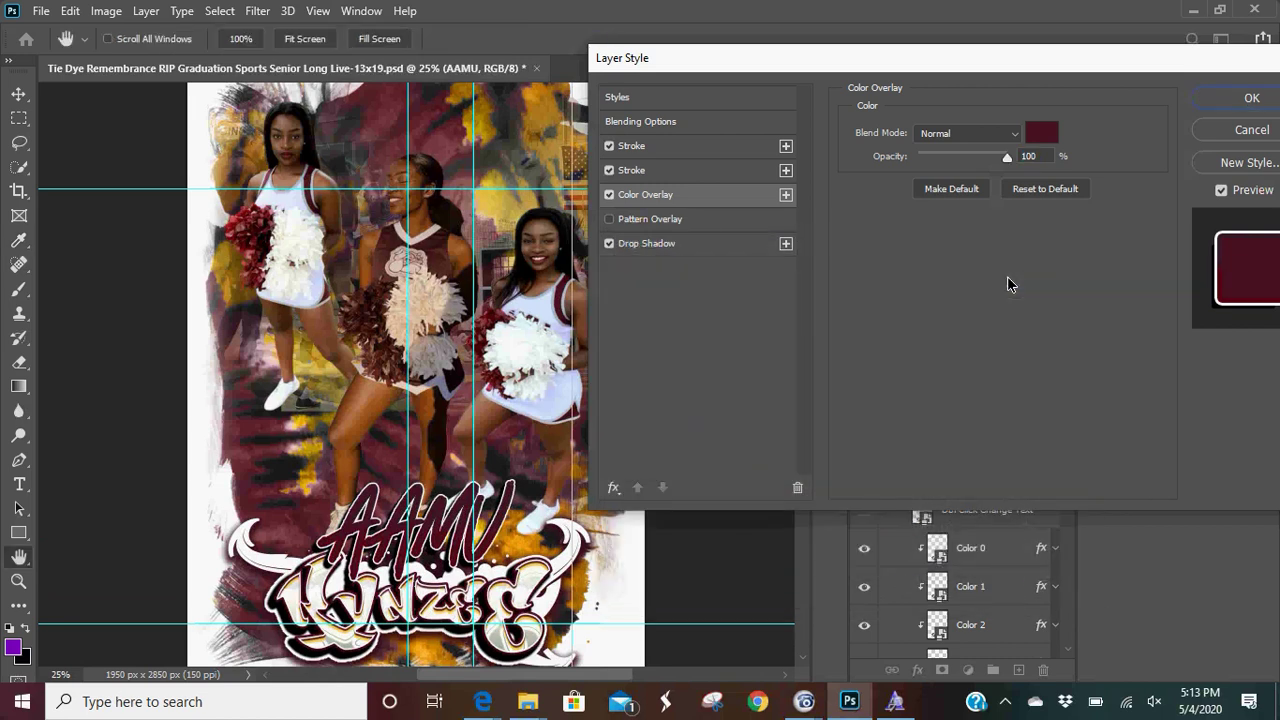
click(1237, 98)
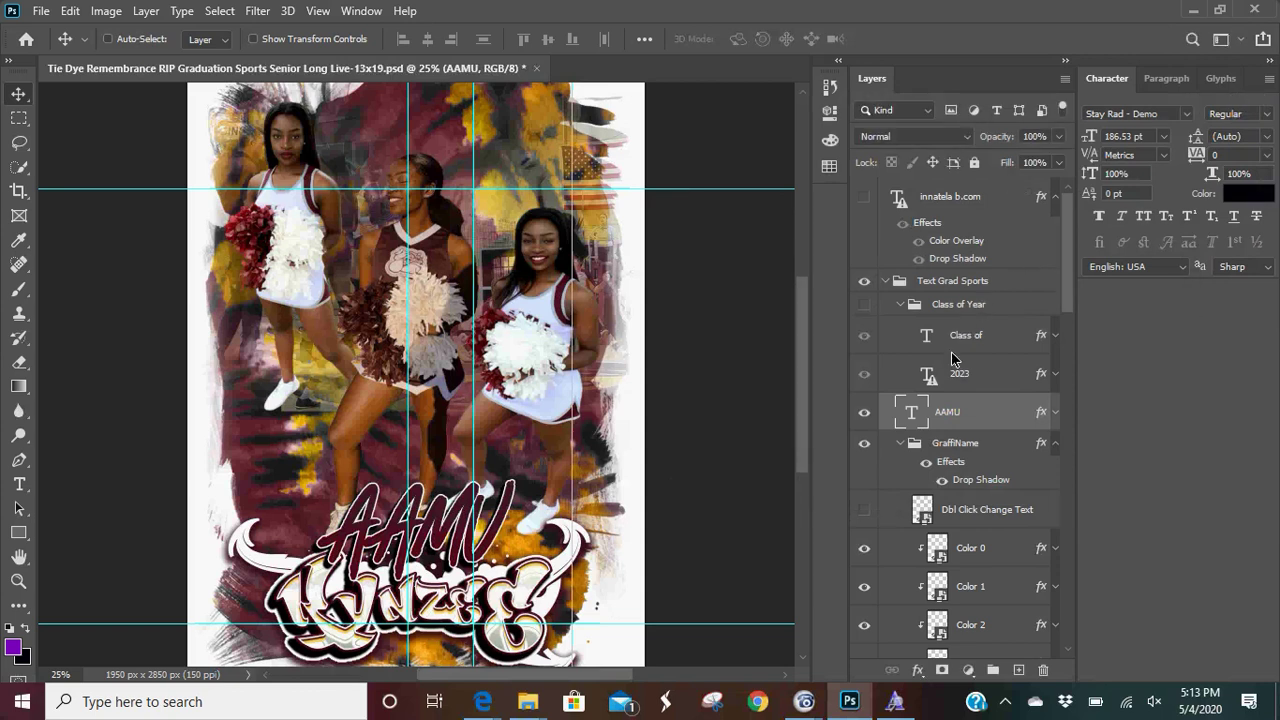
click(952, 446)
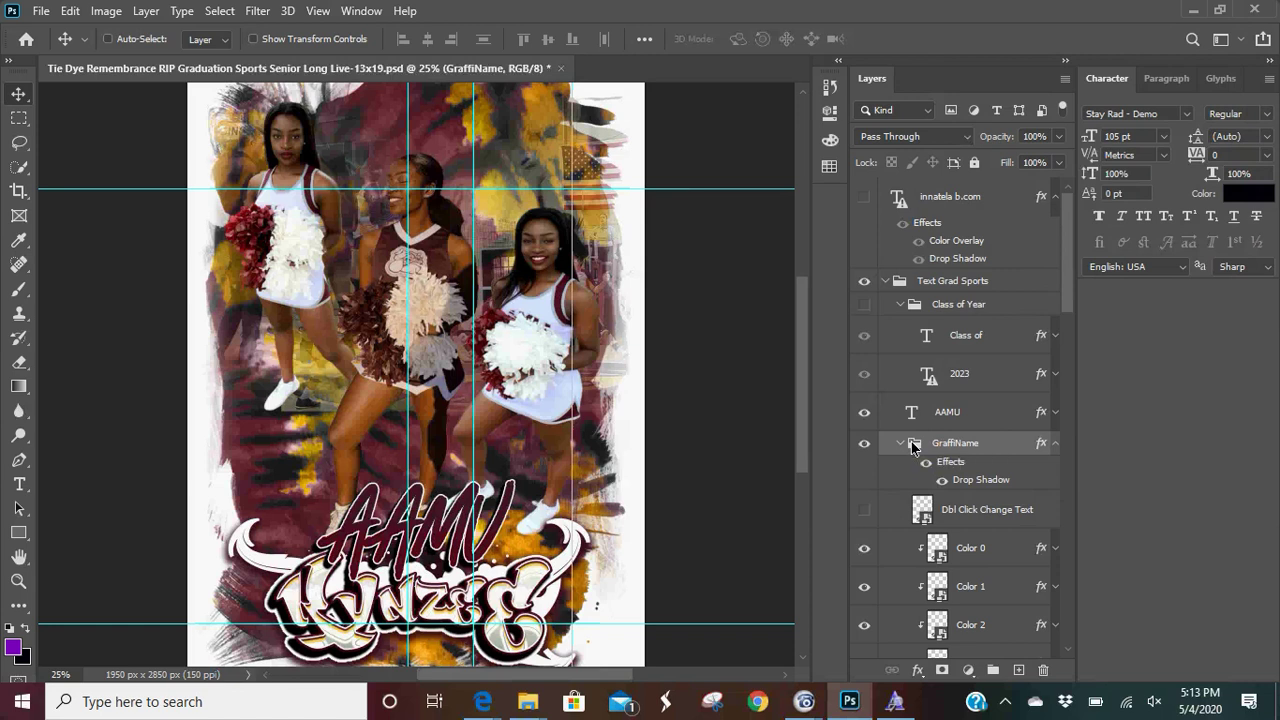
double_click(1043, 456)
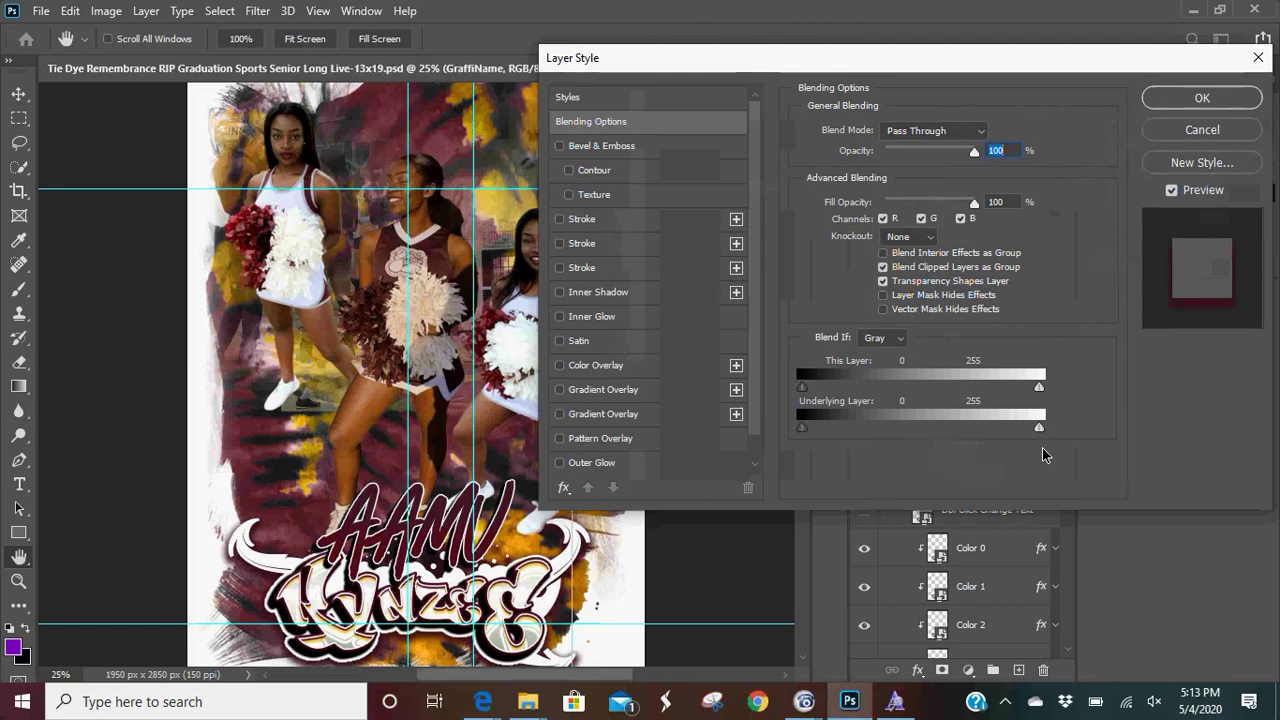
click(1258, 57)
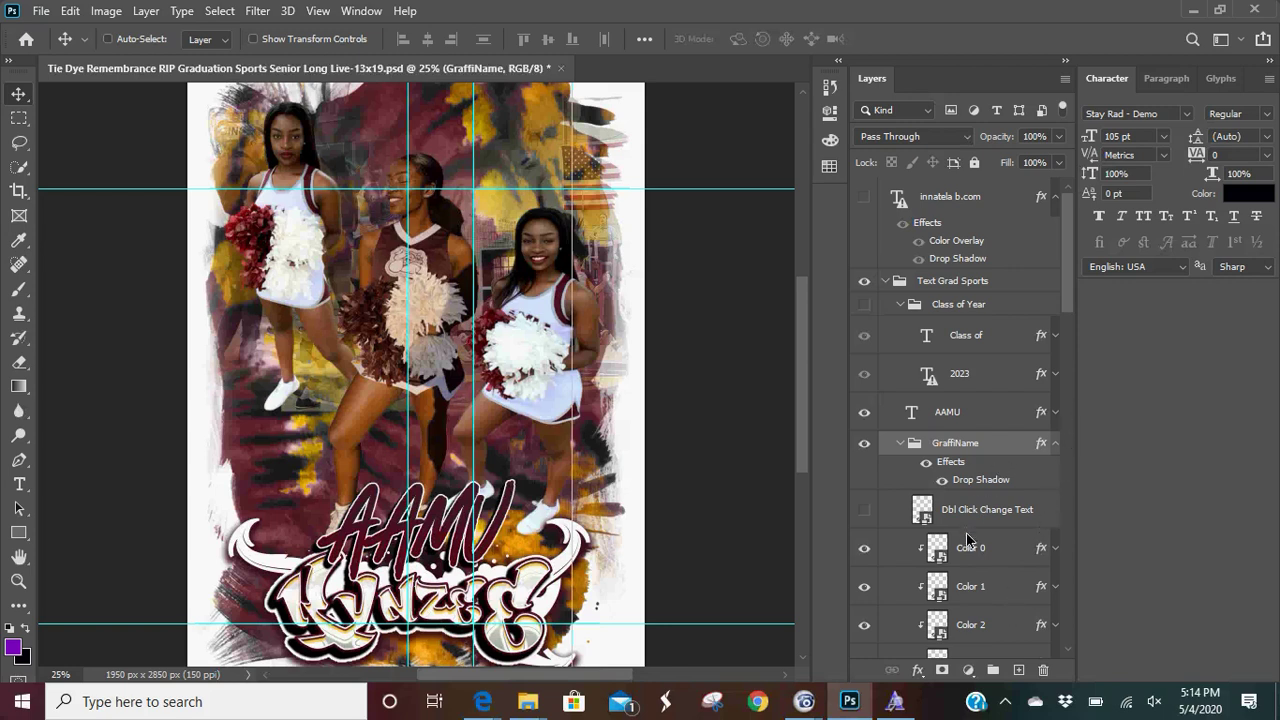
- Hide and show the Color 0, Color 1 and Color 2 layers one at a time to check which part of the graffiti name each colours
click(864, 548)
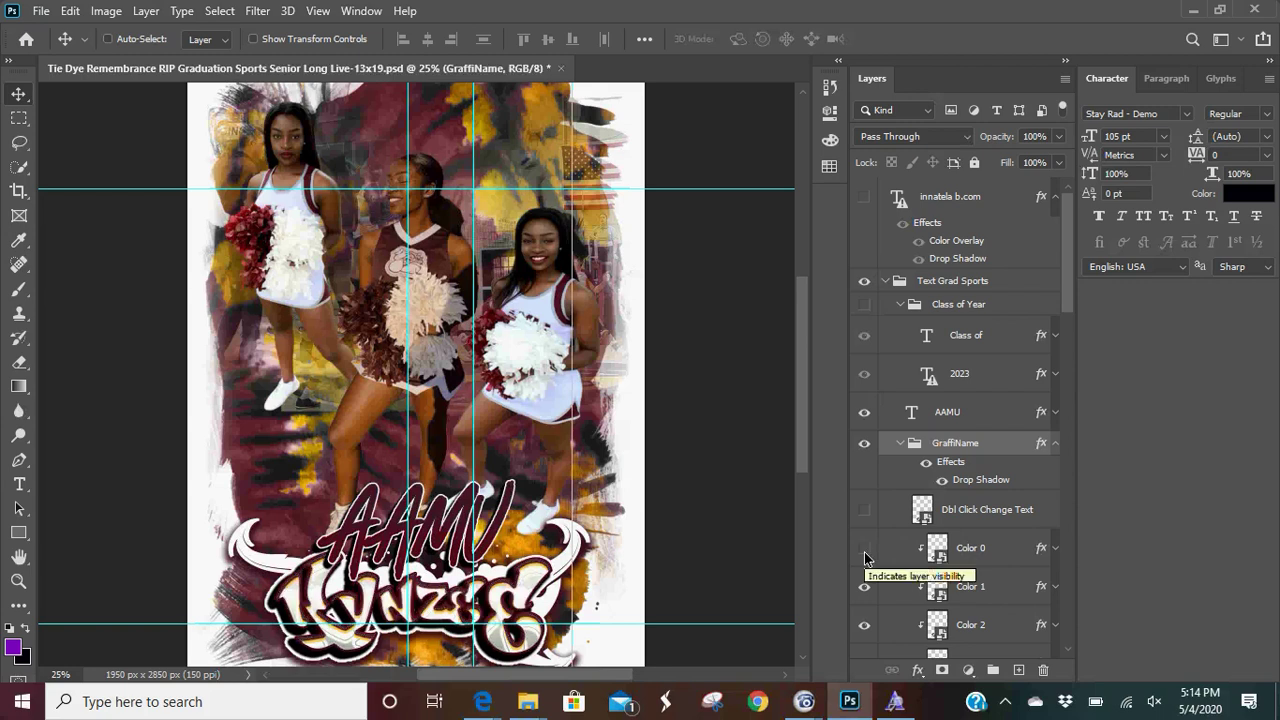
click(866, 557)
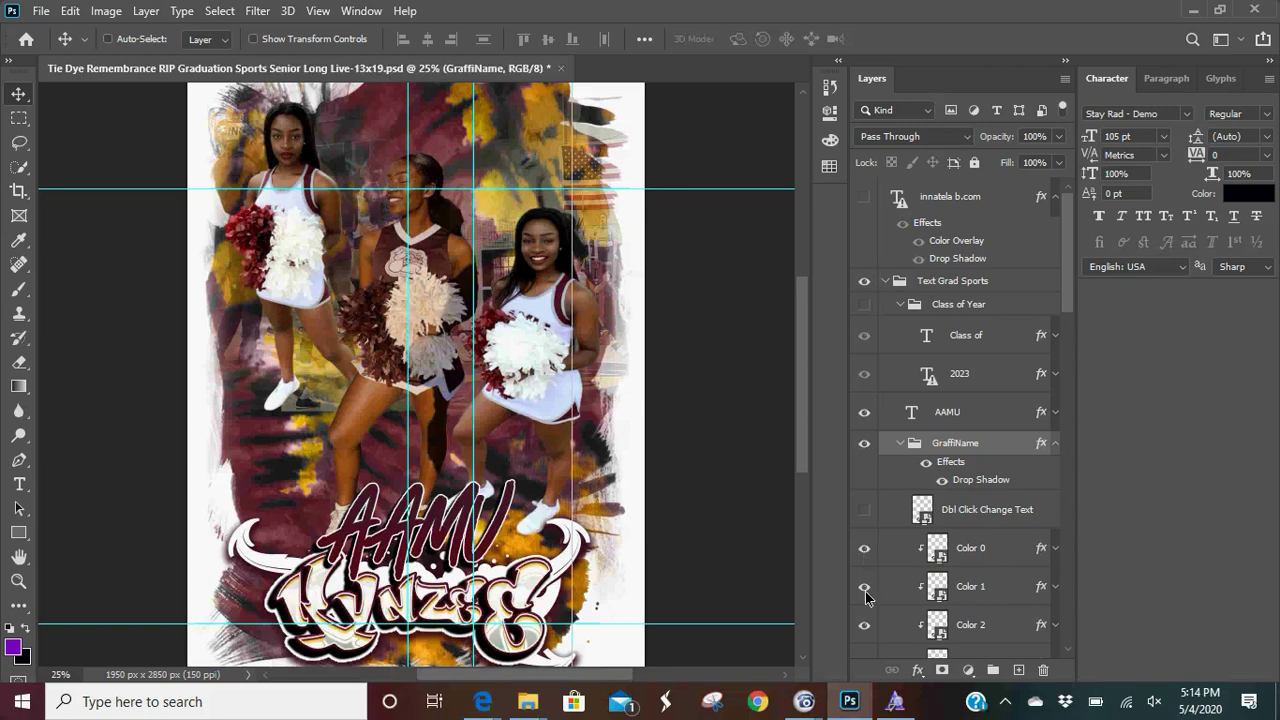
click(864, 587)
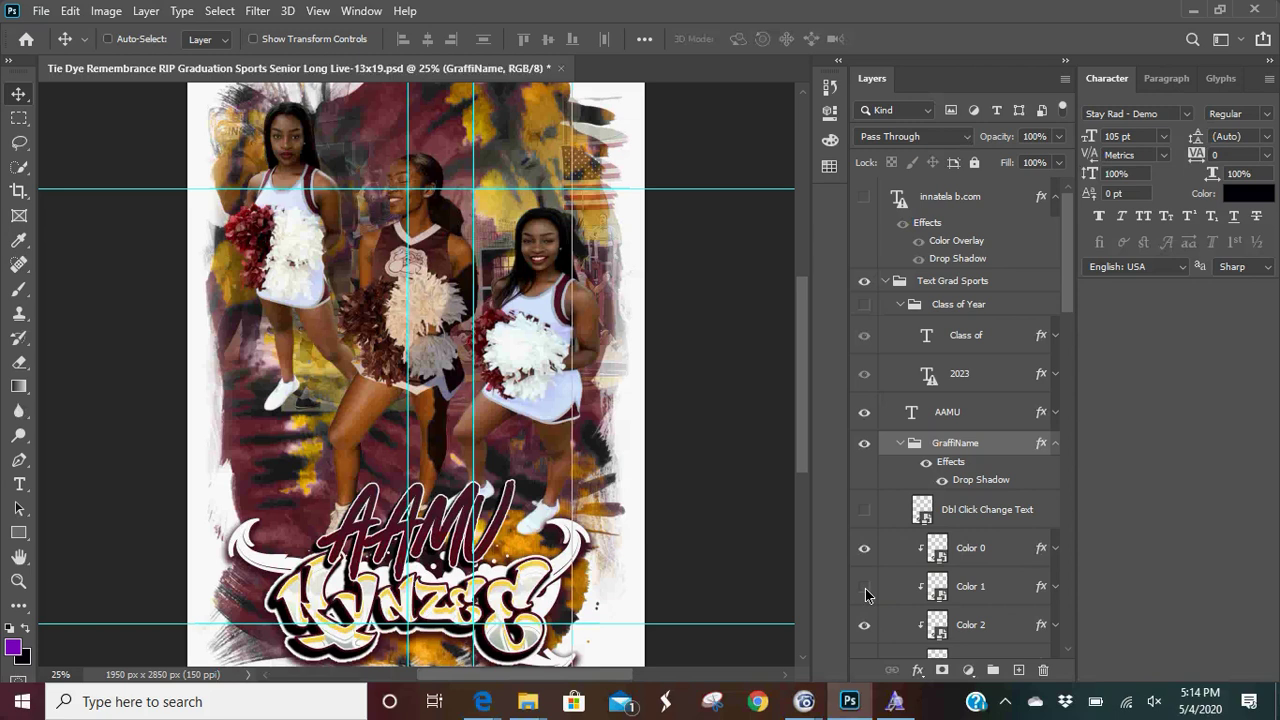
click(864, 587)
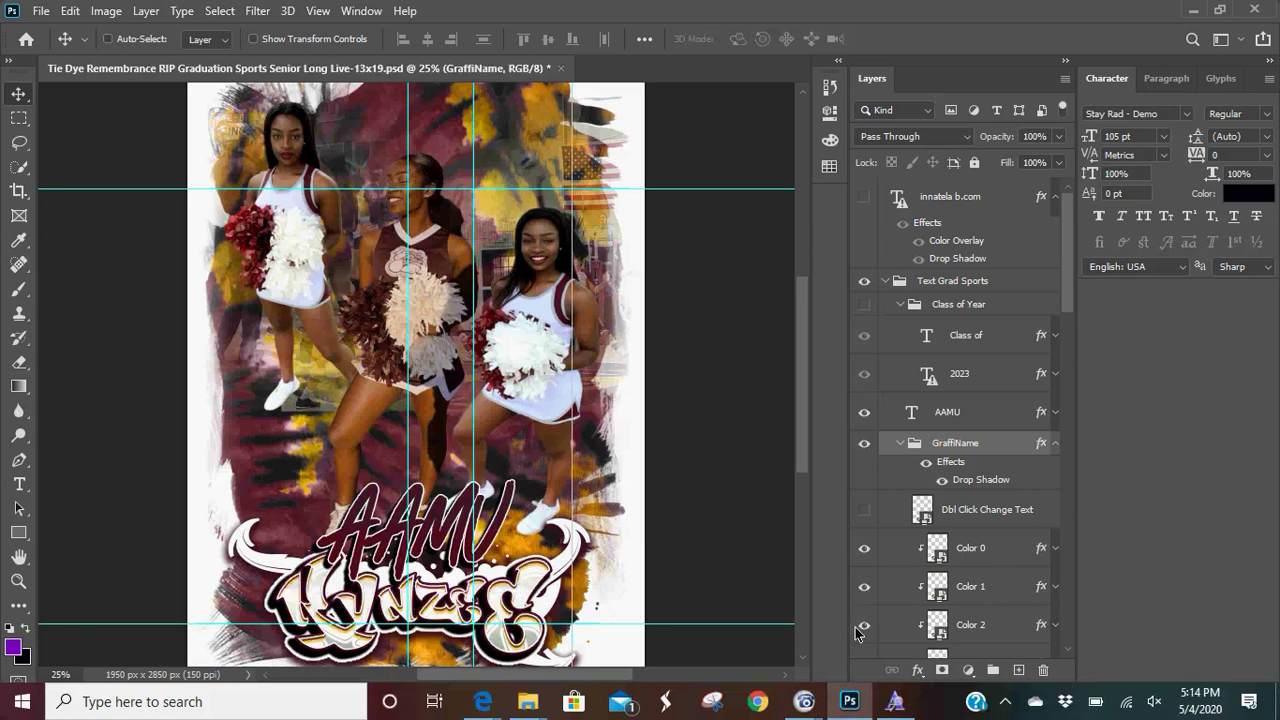
click(864, 627)
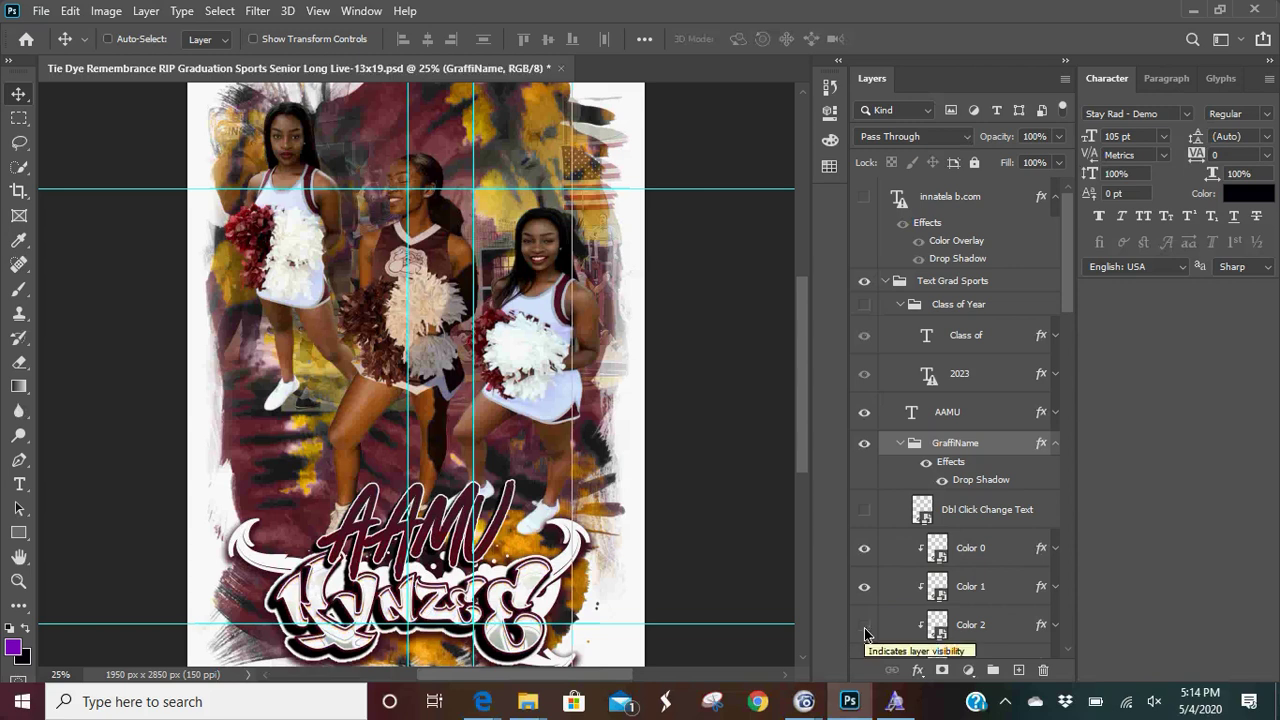
click(866, 628)
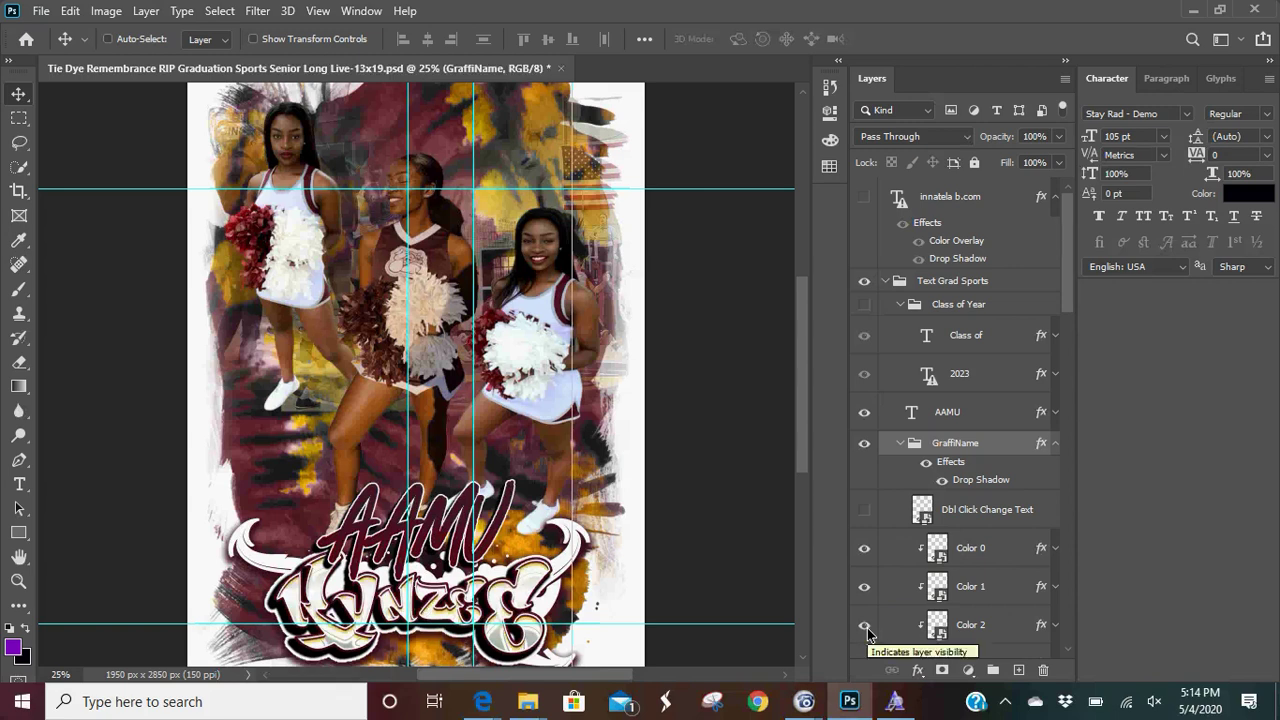
- Try the grey 7f7e7a as the Inner Shadow colour of the graffiti name's Color 2 layer, and discard the layer style changes
click(1043, 628)
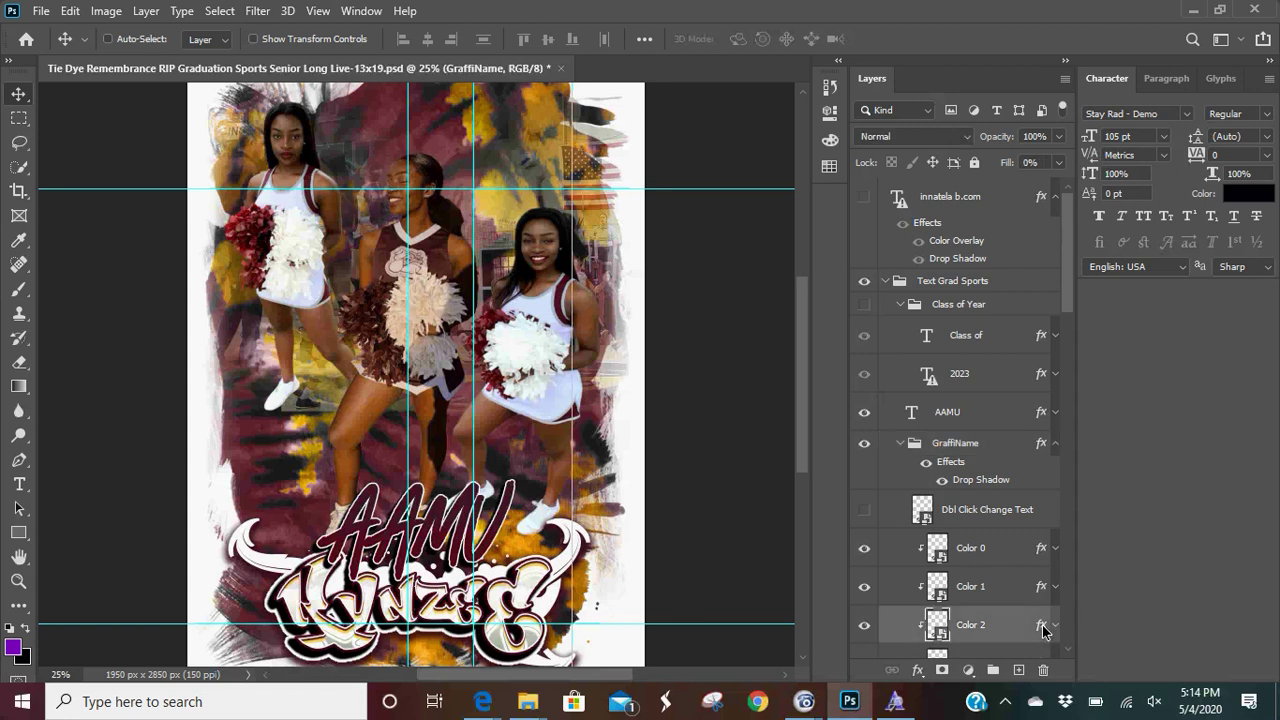
double_click(1043, 628)
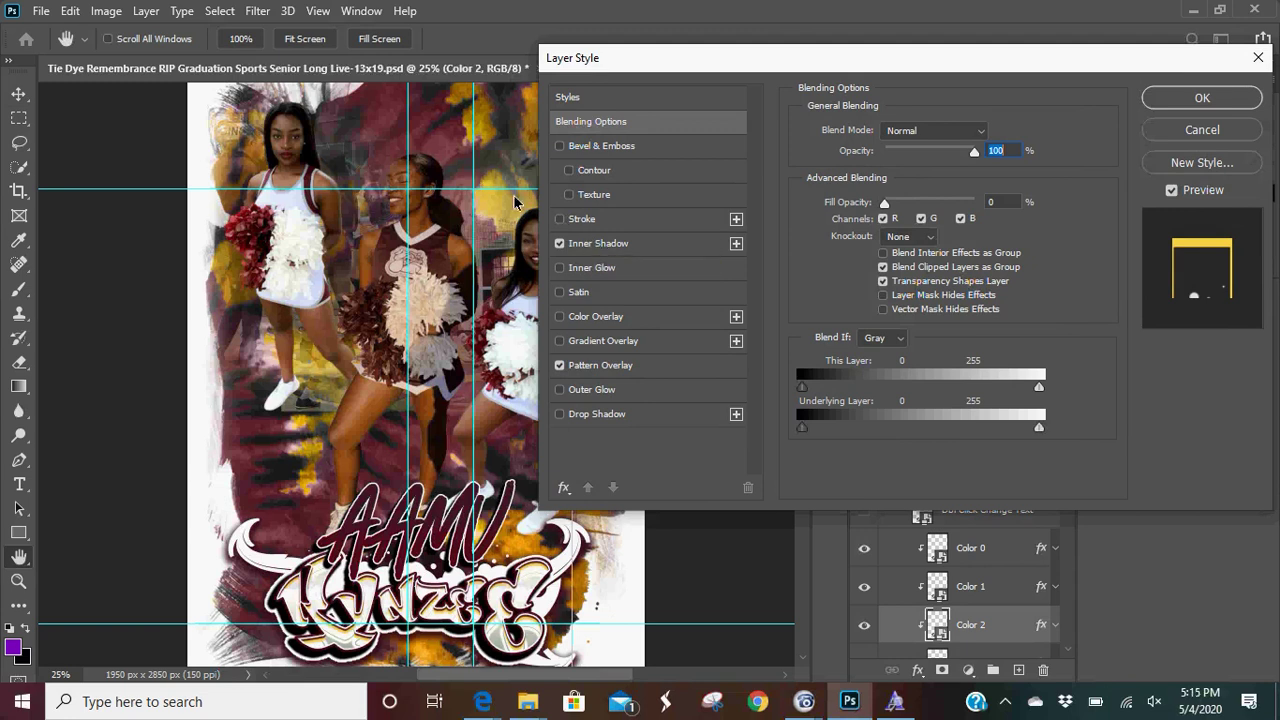
click(585, 248)
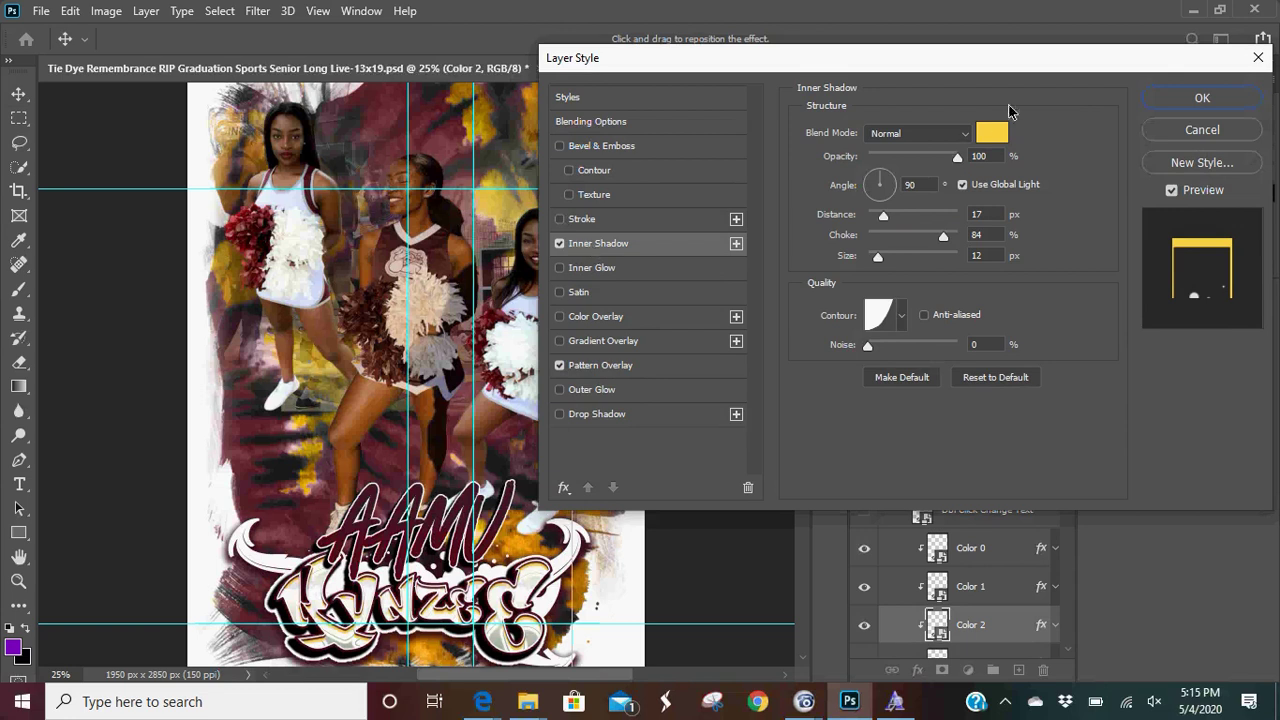
click(987, 138)
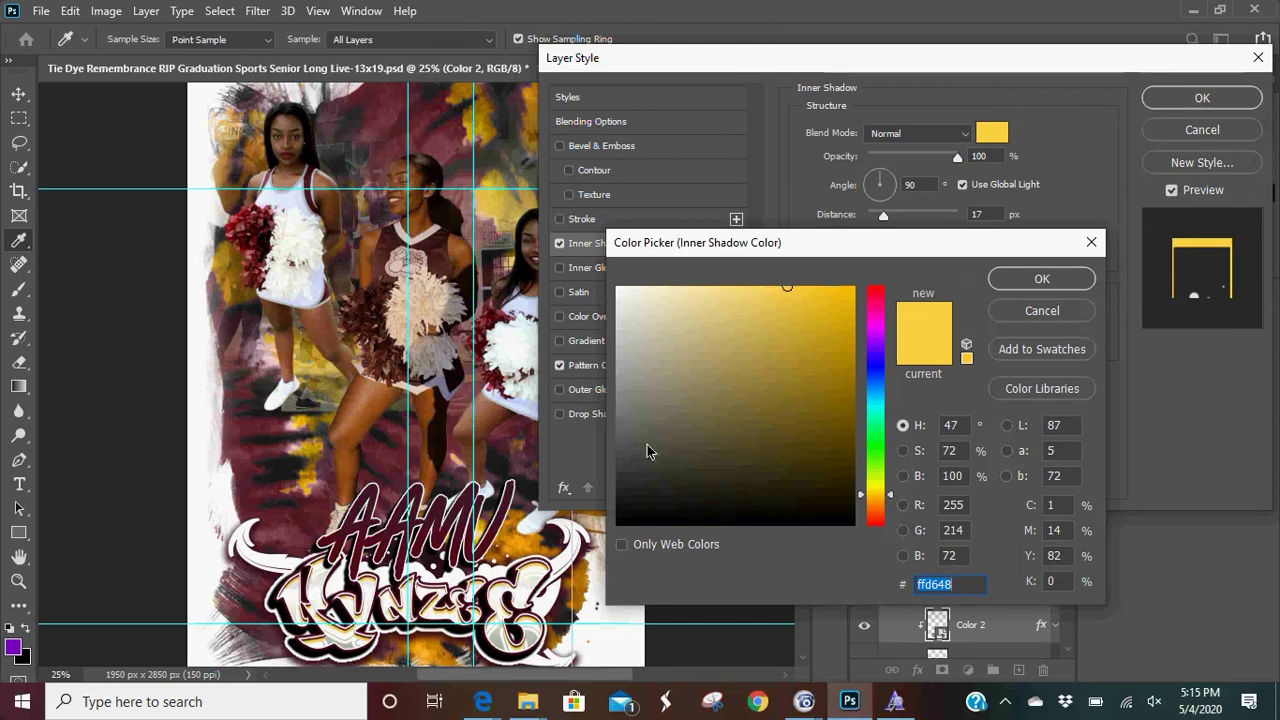
click(629, 404)
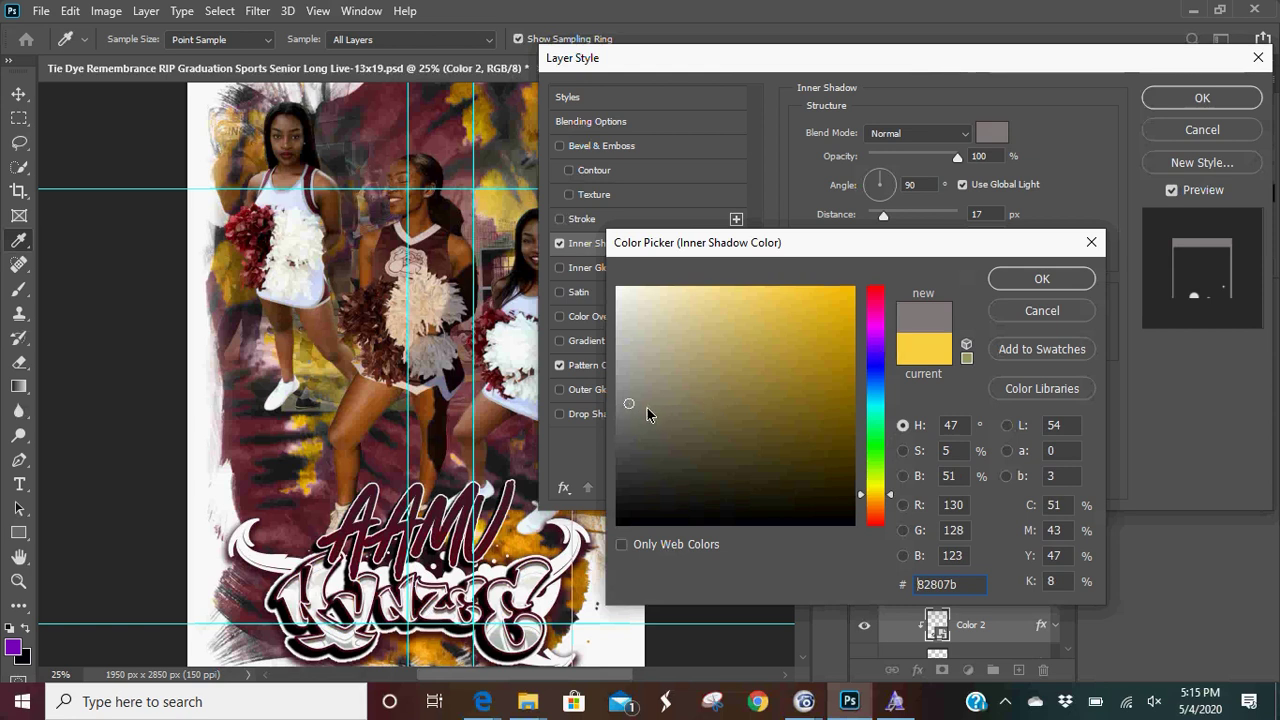
click(630, 410)
click(627, 417)
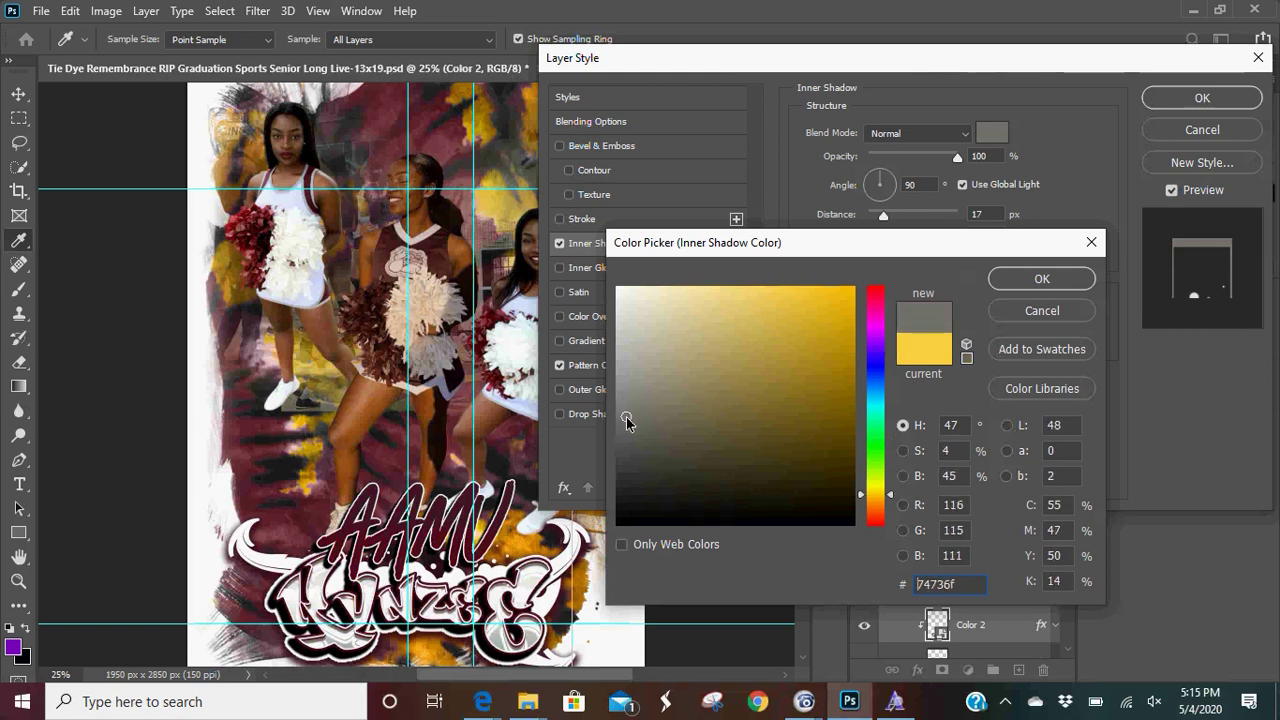
click(626, 410)
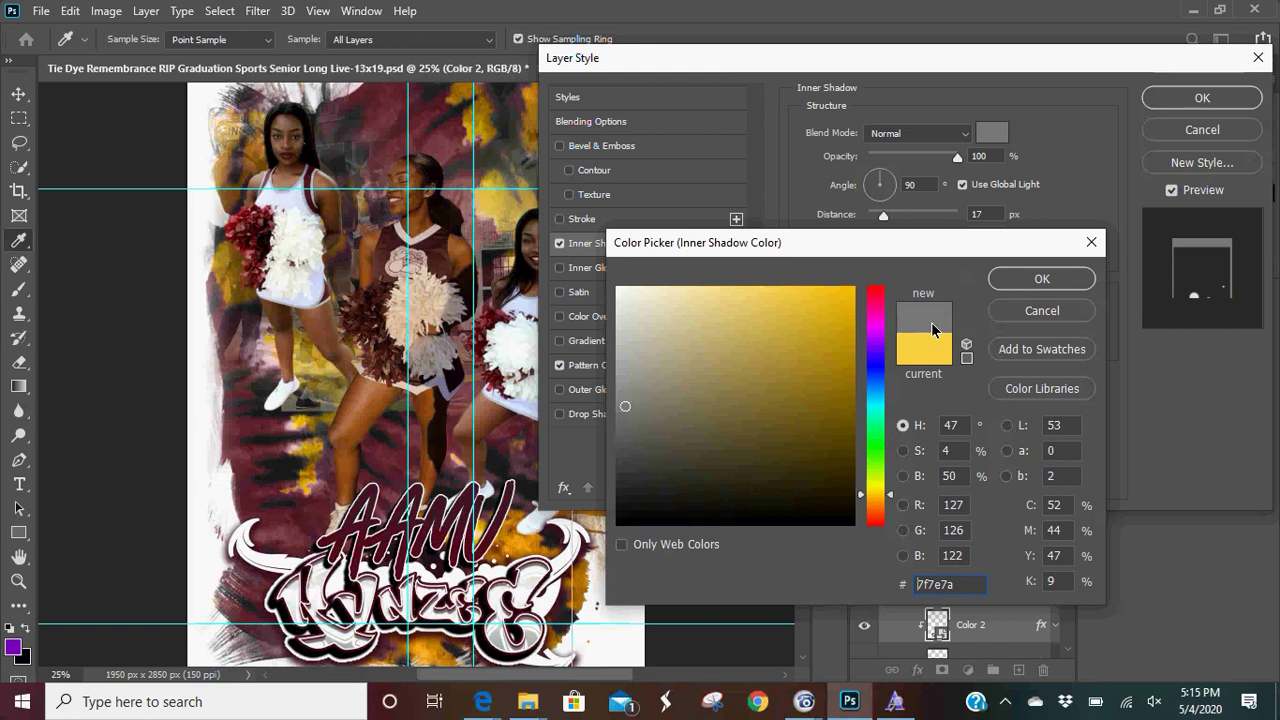
click(1014, 284)
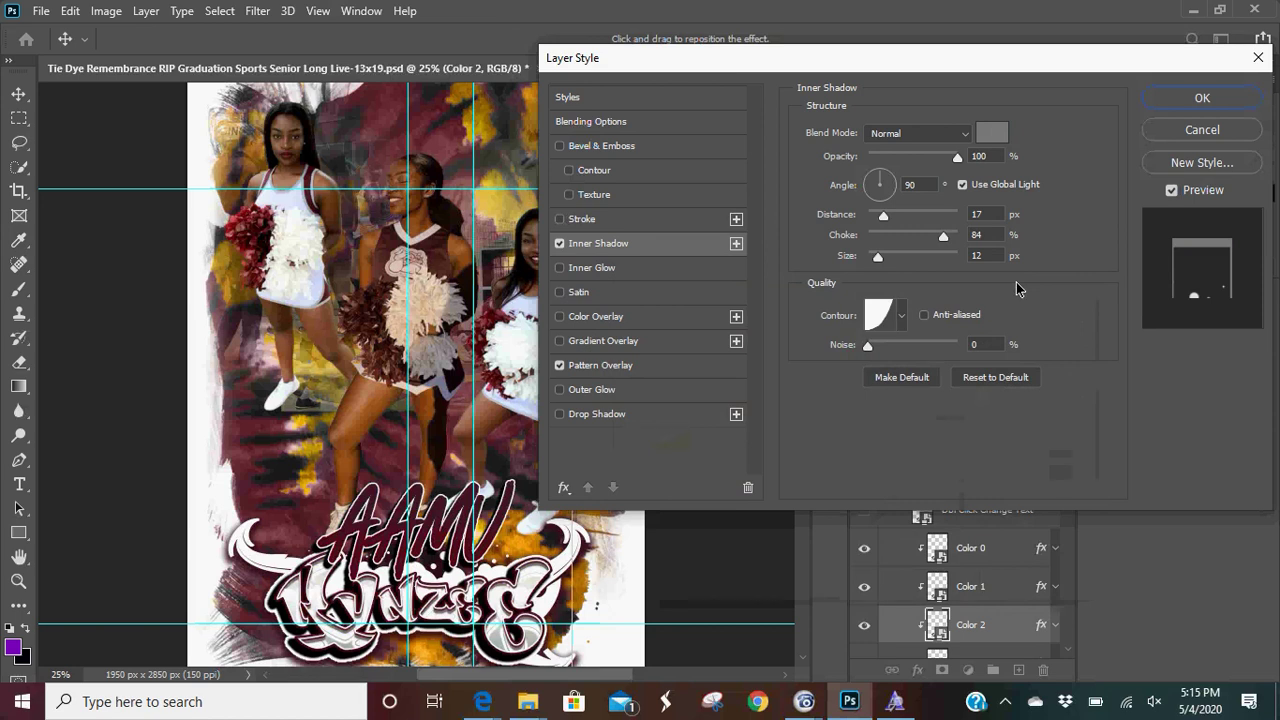
click(1257, 57)
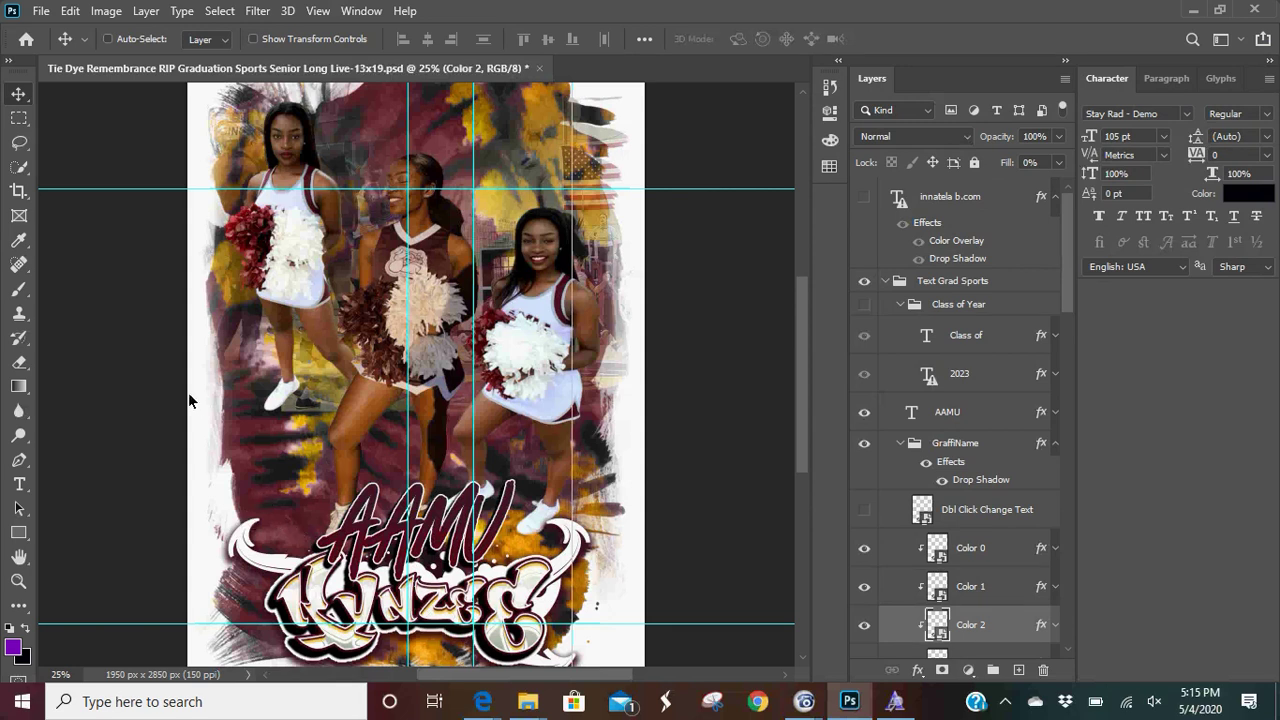
- Duplicate the Colorway 4- Maroon-Yellow-Black group inside the Background group and hide the original
right_click(305, 538)
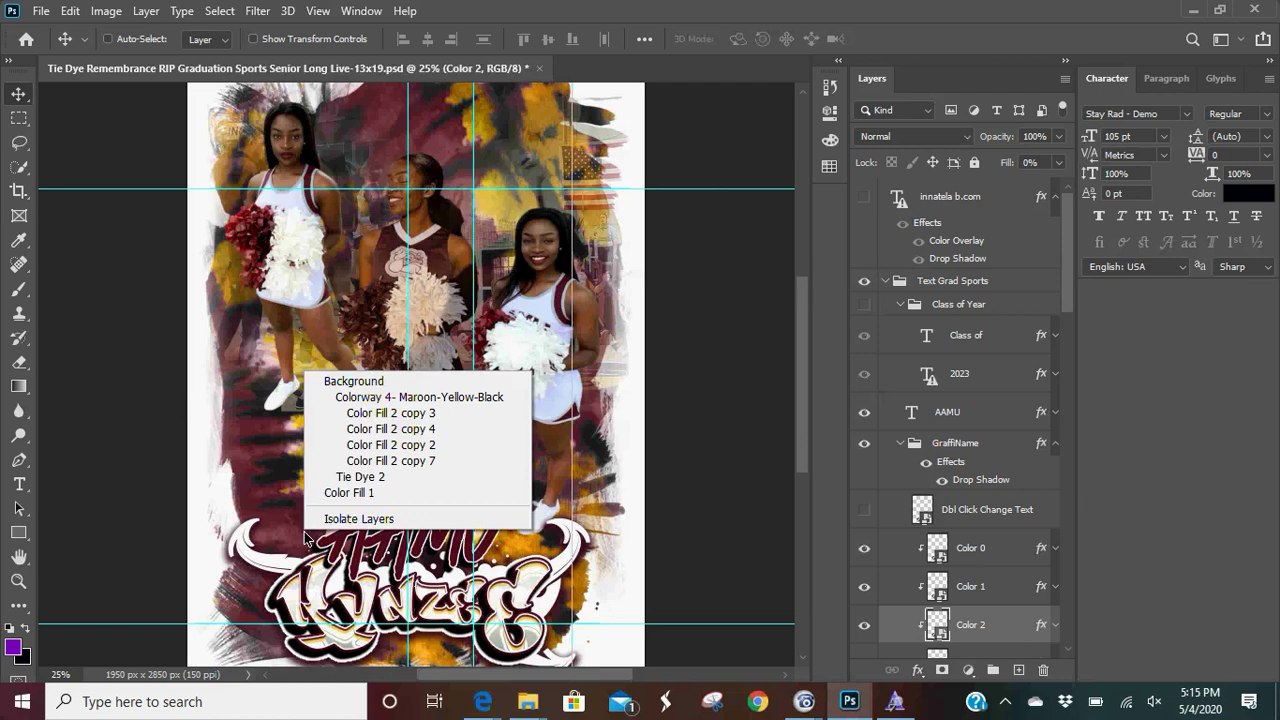
click(437, 397)
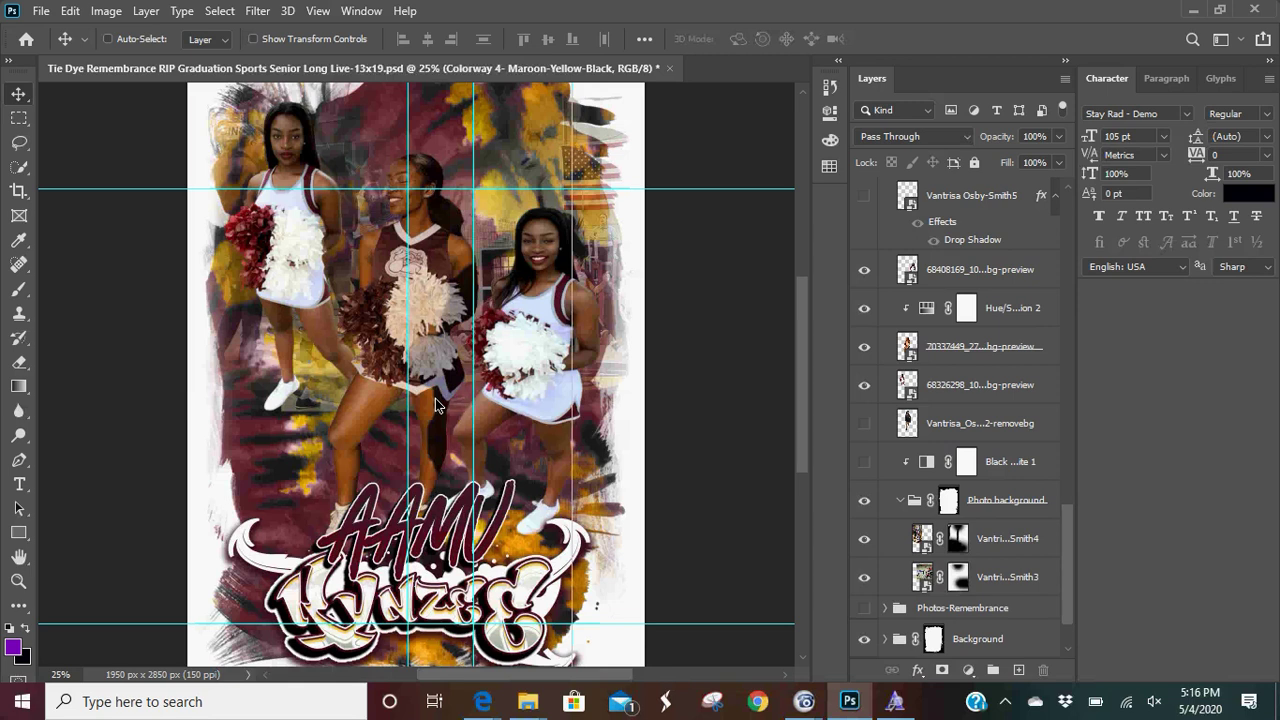
click(886, 640)
scroll(886, 645, down, 3)
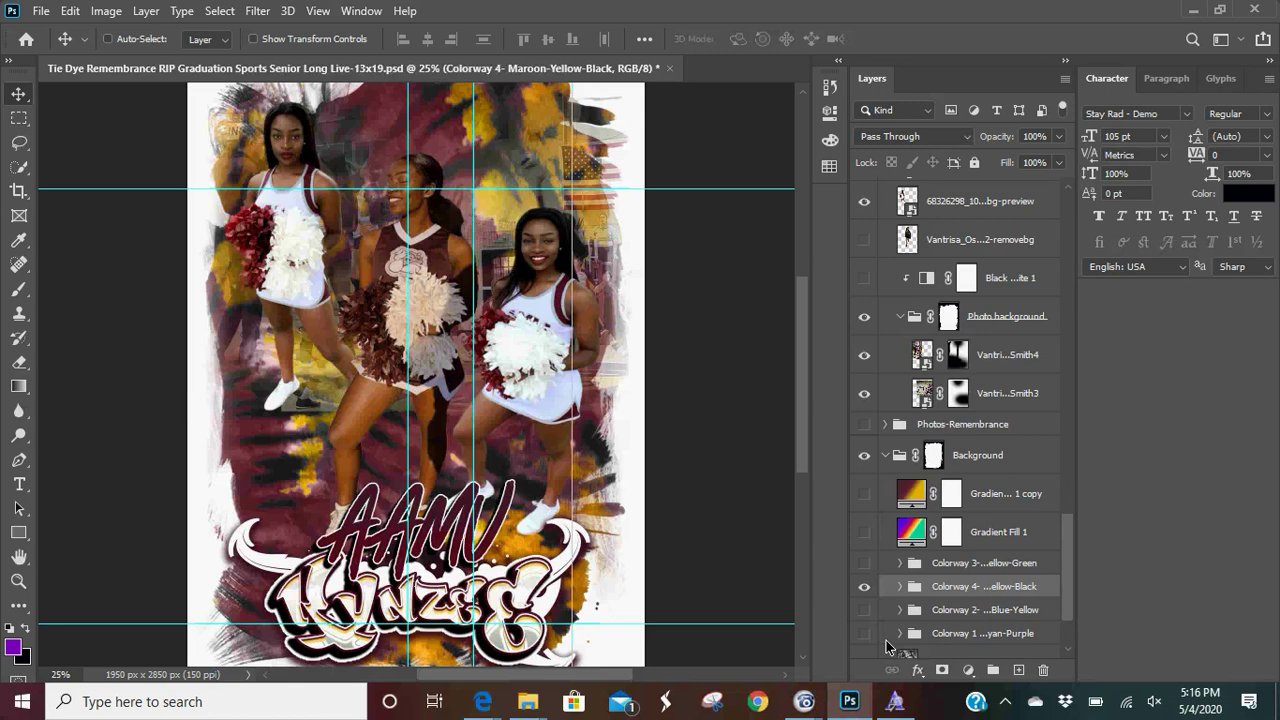
right_click(998, 597)
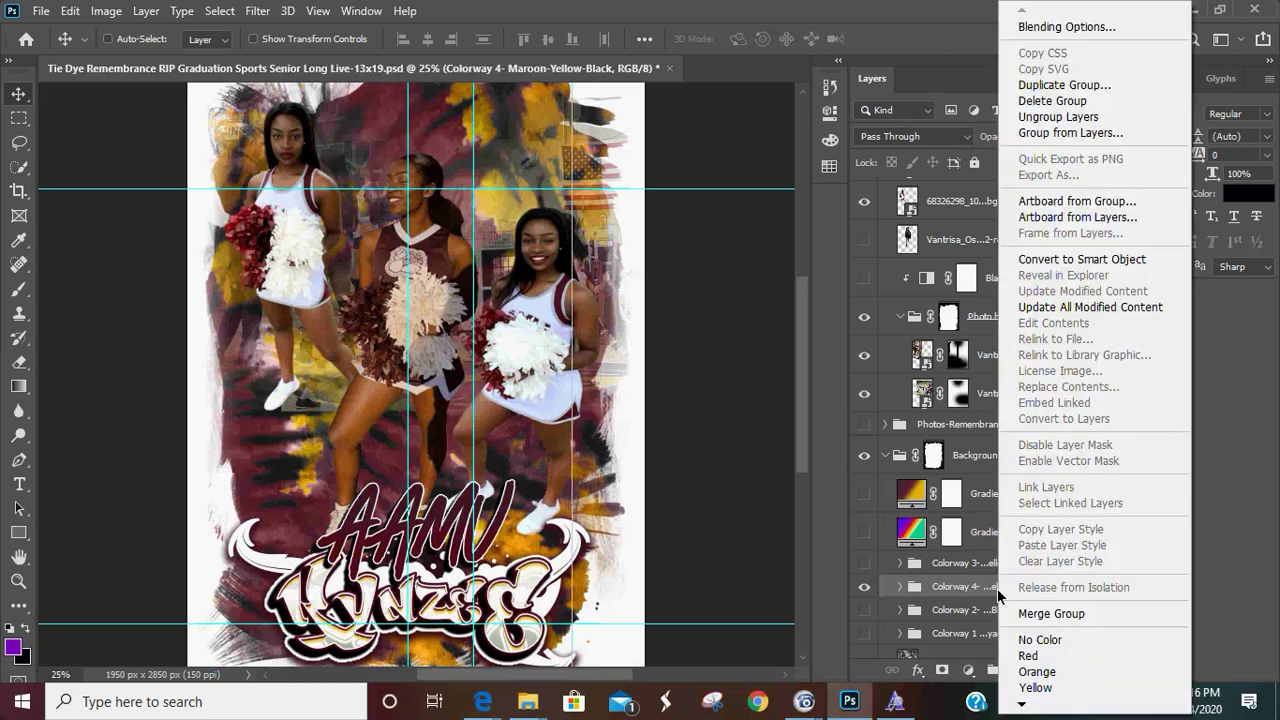
click(1054, 86)
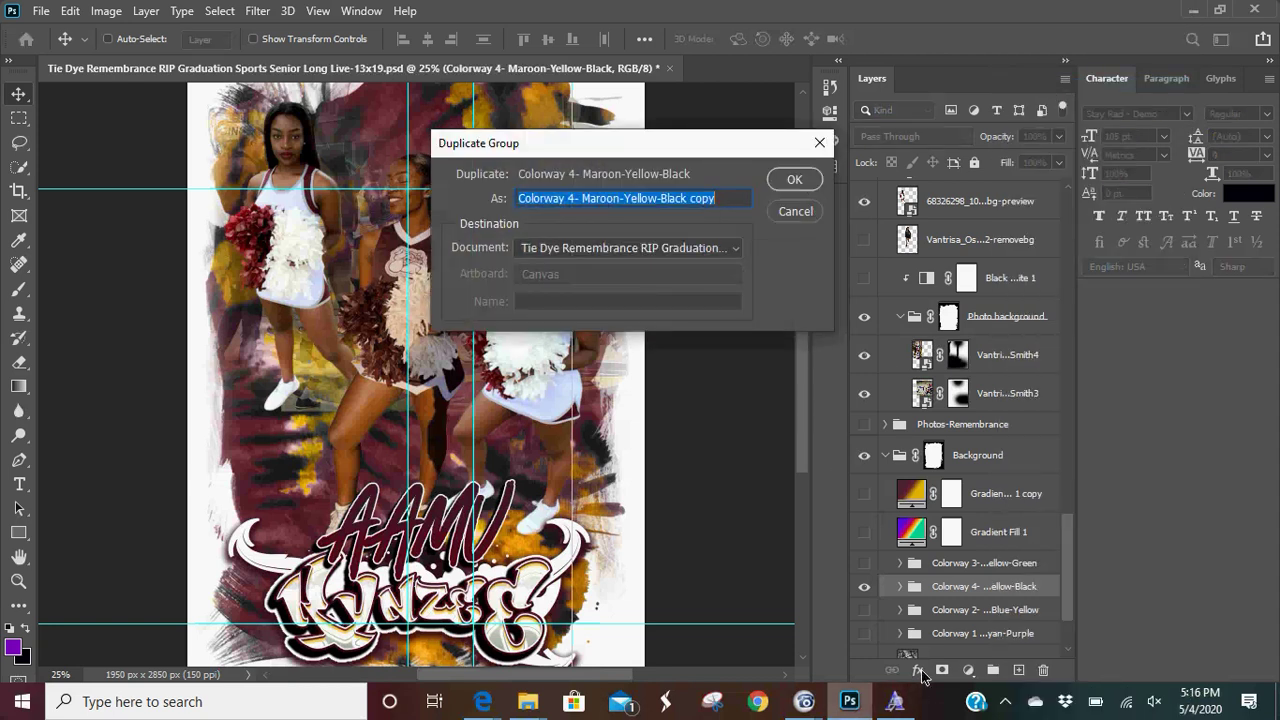
click(788, 186)
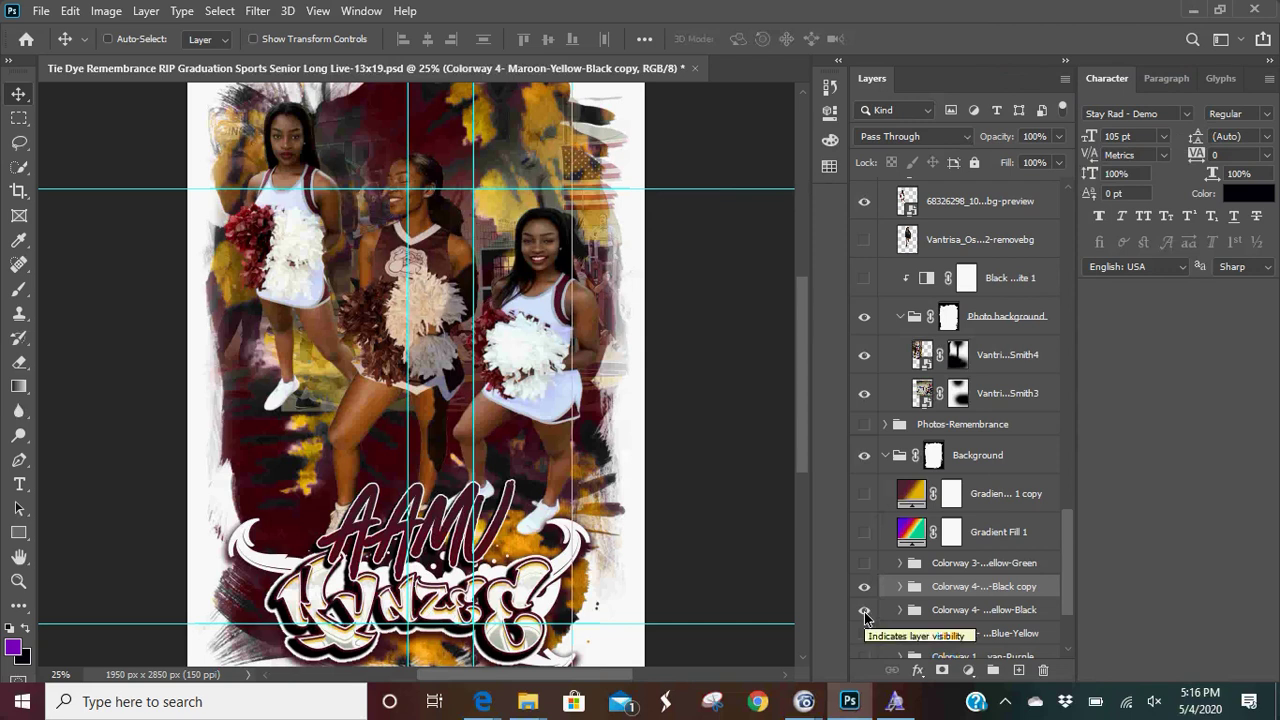
click(864, 612)
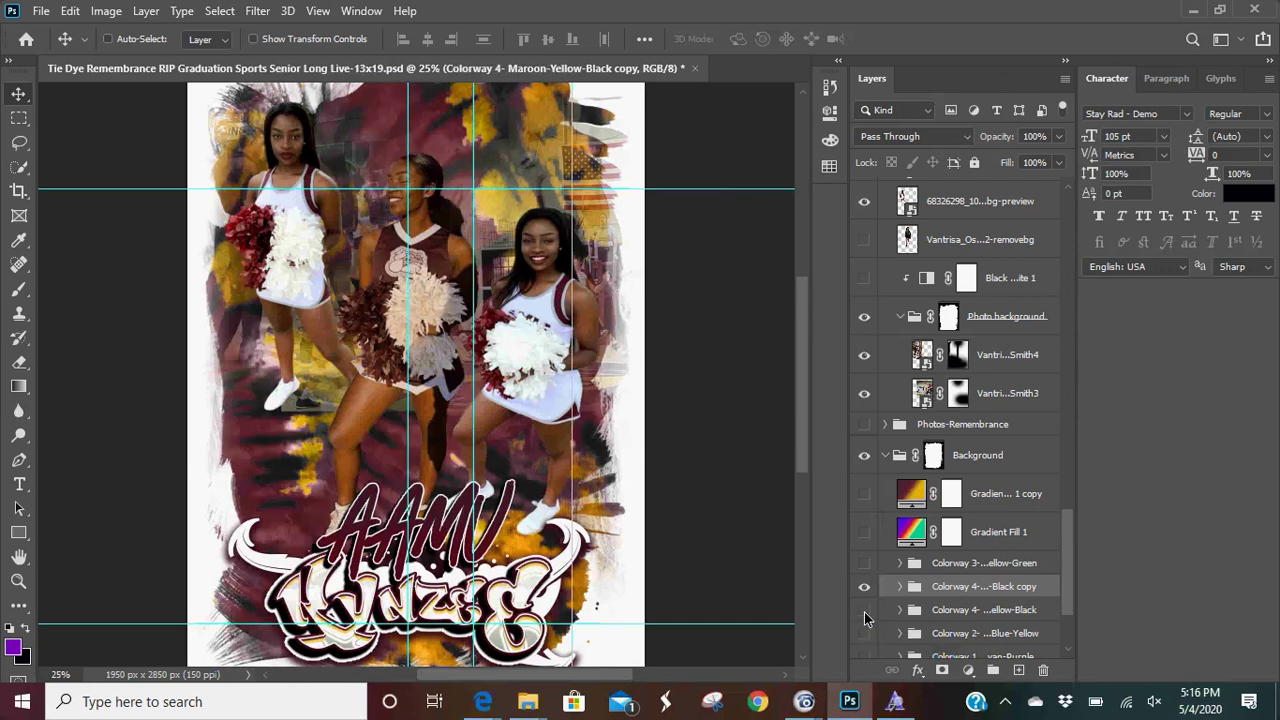
- Rename the duplicated colorway group as Colorway 5- Maroon and silver
double_click(953, 588)
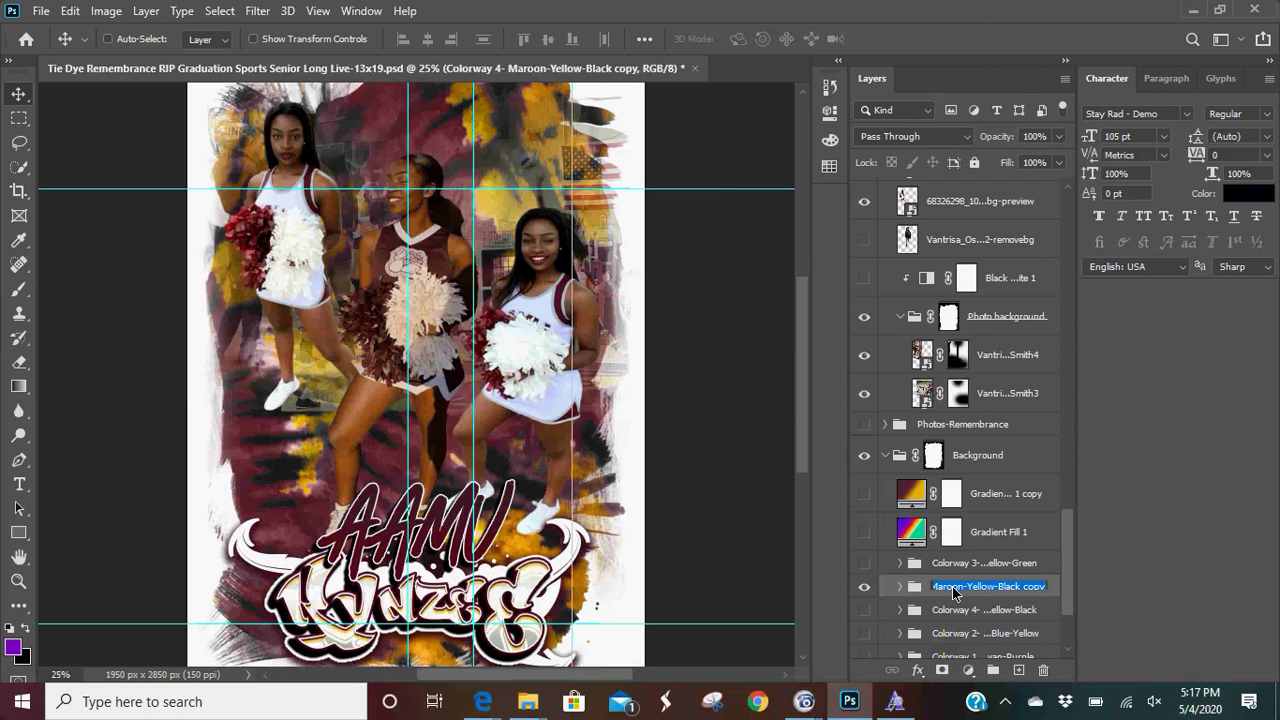
click(953, 590)
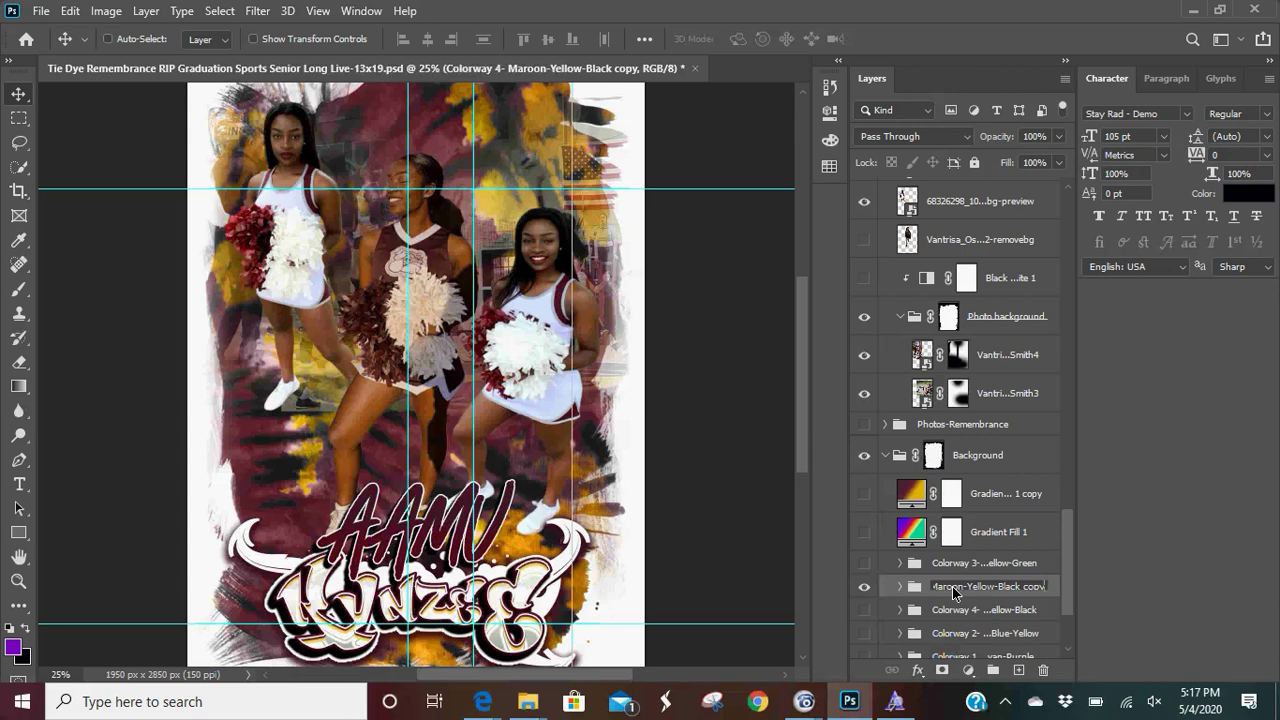
key(BackSpace)
key(BackSpace)
key(BackSpace)
key(BackSpace)
key(BackSpace)
key(BackSpace)
key(BackSpace)
key(BackSpace)
key(BackSpace)
key(BackSpace)
key(BackSpace)
key(BackSpace)
key(BackSpace)
key(BackSpace)
key(BackSpace)
key(BackSpace)
text(n an)
text(d silver)
text(Colo)
text(rway)
key(BackSpace)
key(BackSpace)
key(BackSpace)
key(BackSpace)
key(BackSpace)
key(BackSpace)
key(BackSpace)
key(BackSpace)
click(953, 591)
key(Delete)
text(5)
key(Return)
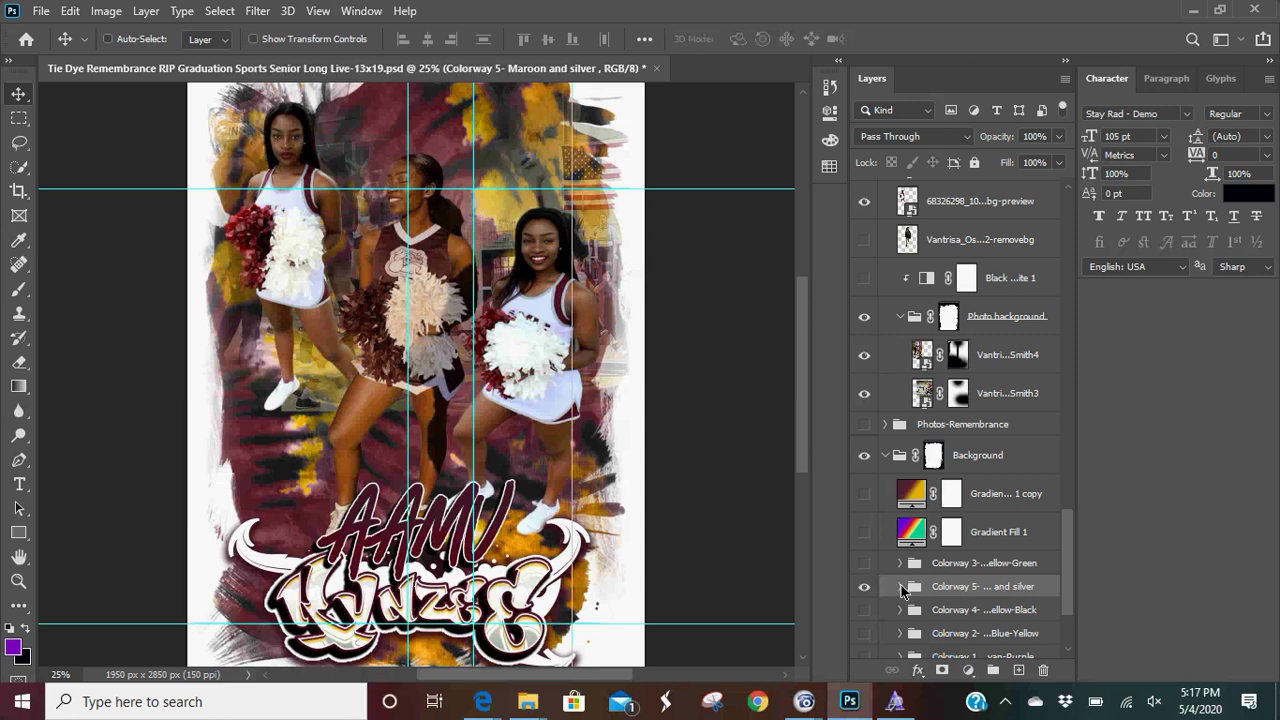
- Change the orange Color Fill 2 layer in the Colorway 5 group to the grey b6b2ad
click(901, 588)
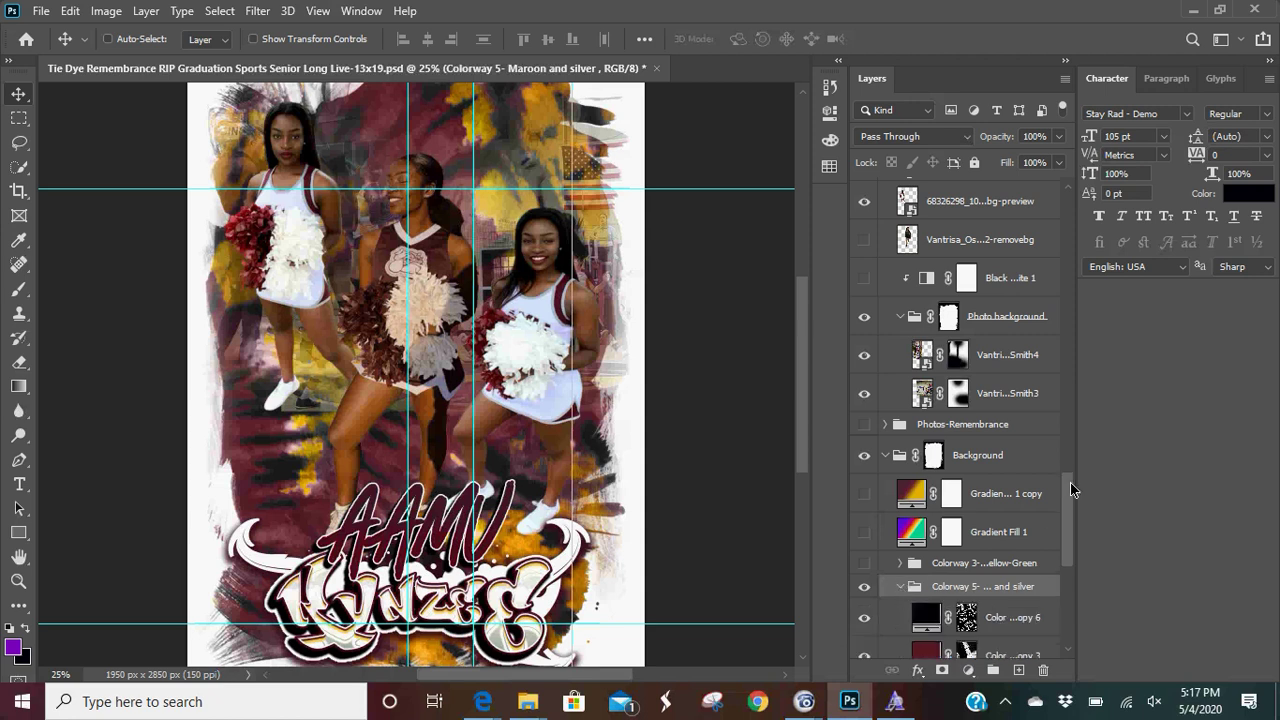
drag(1070, 490, 1070, 552)
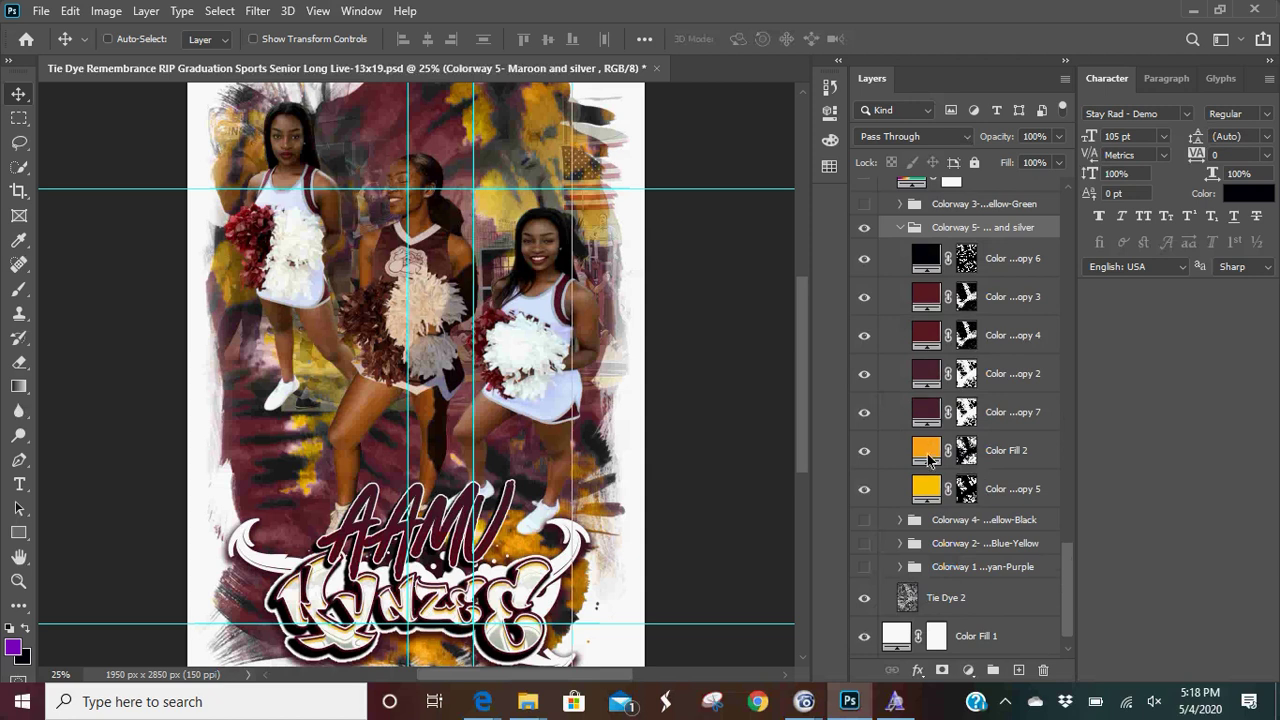
click(923, 453)
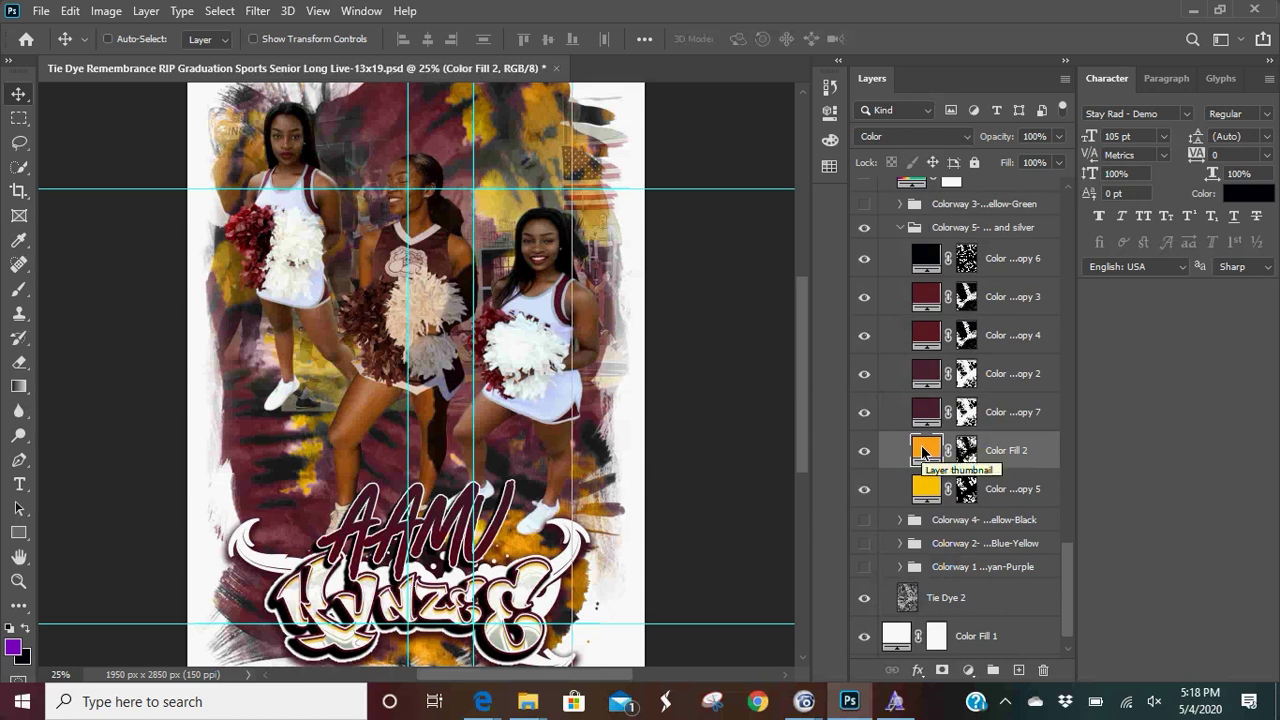
double_click(923, 453)
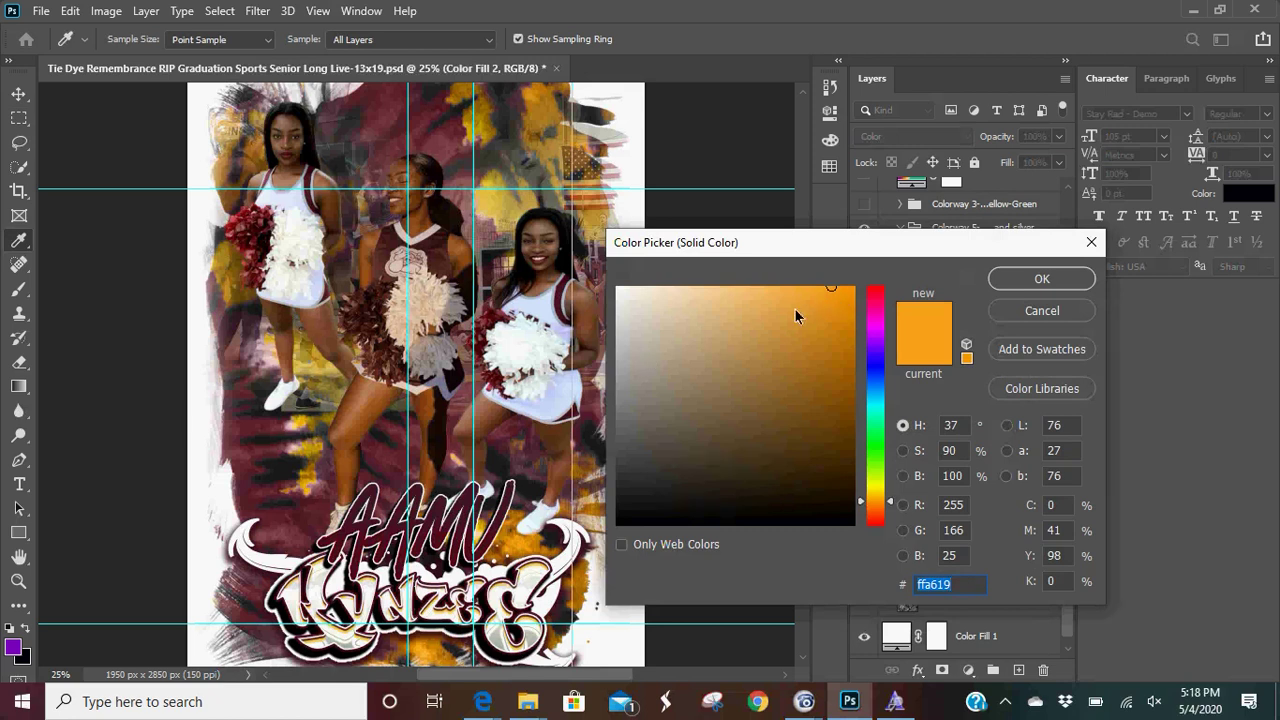
click(630, 383)
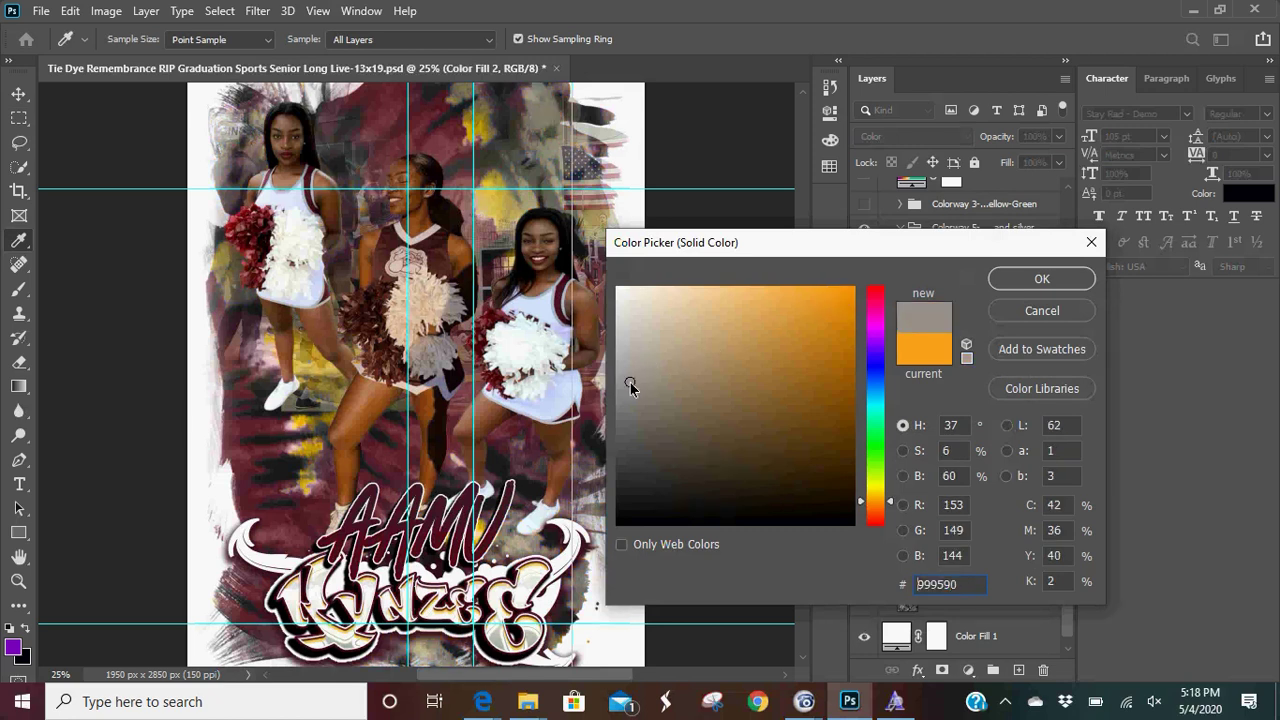
click(628, 355)
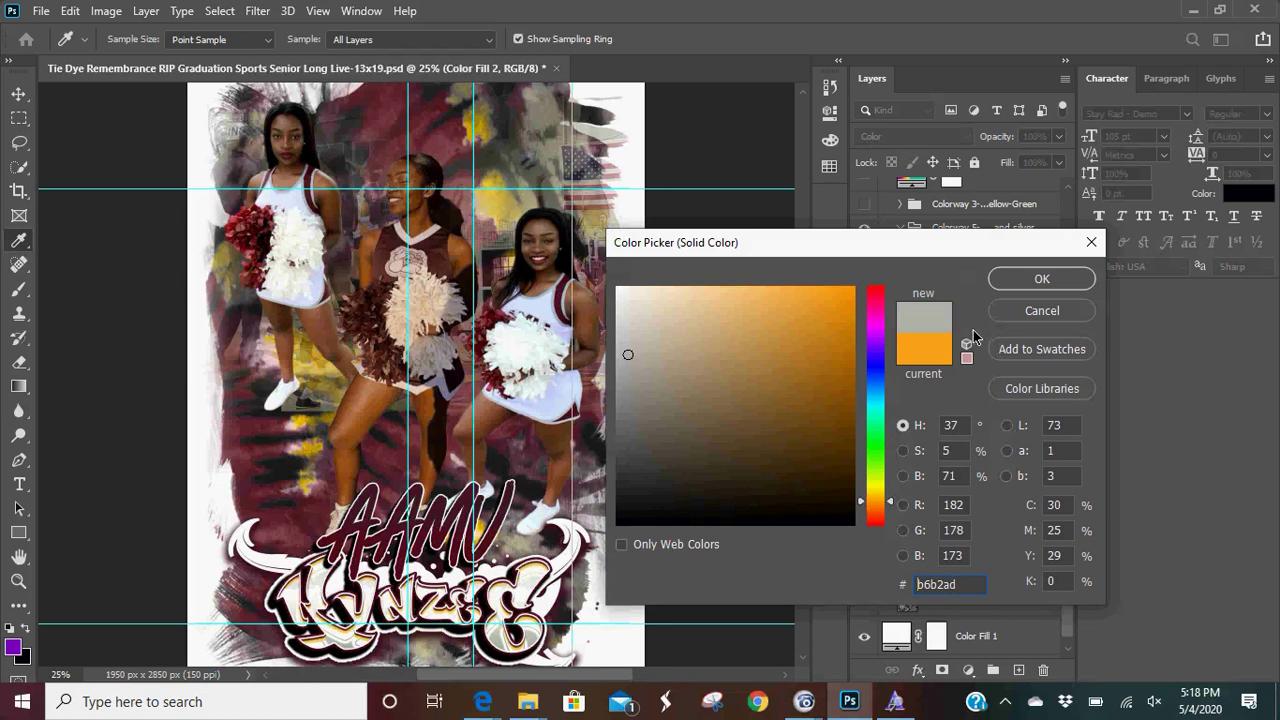
click(1030, 279)
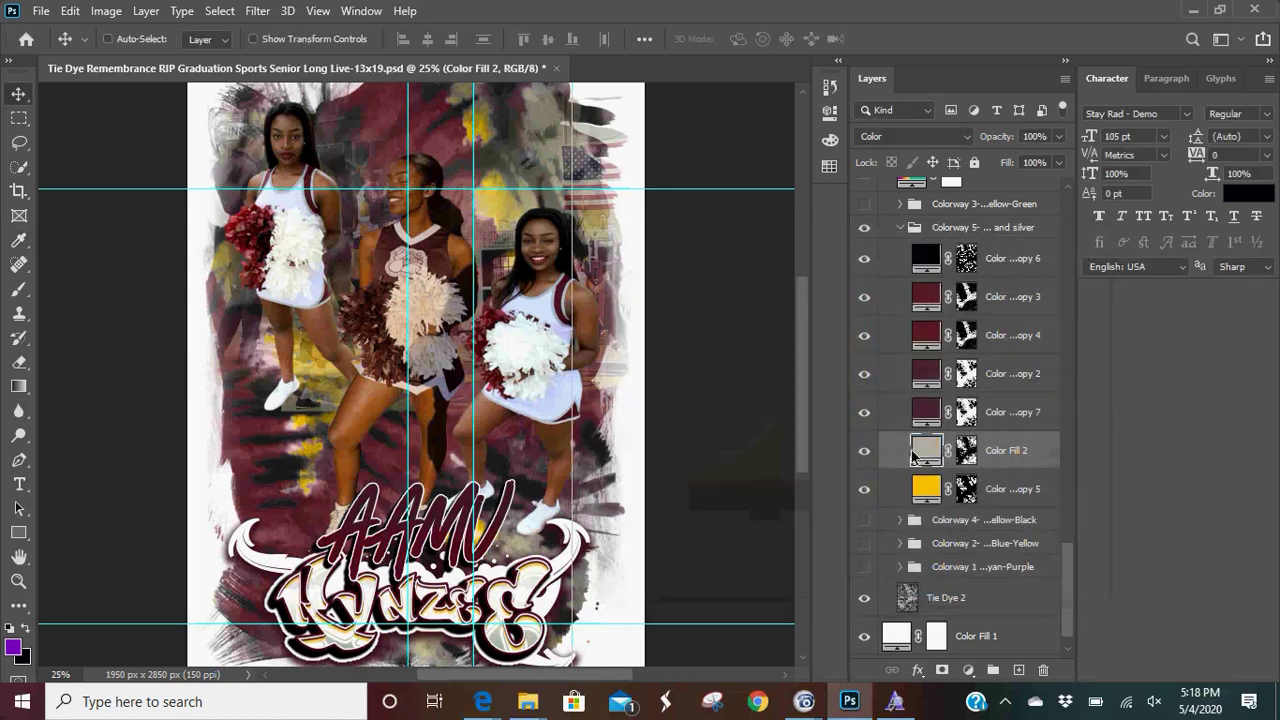
- Change the yellow Color Fill 2 copy 5 layer in the Colorway 5 group to the light grey e2e0d9
click(933, 495)
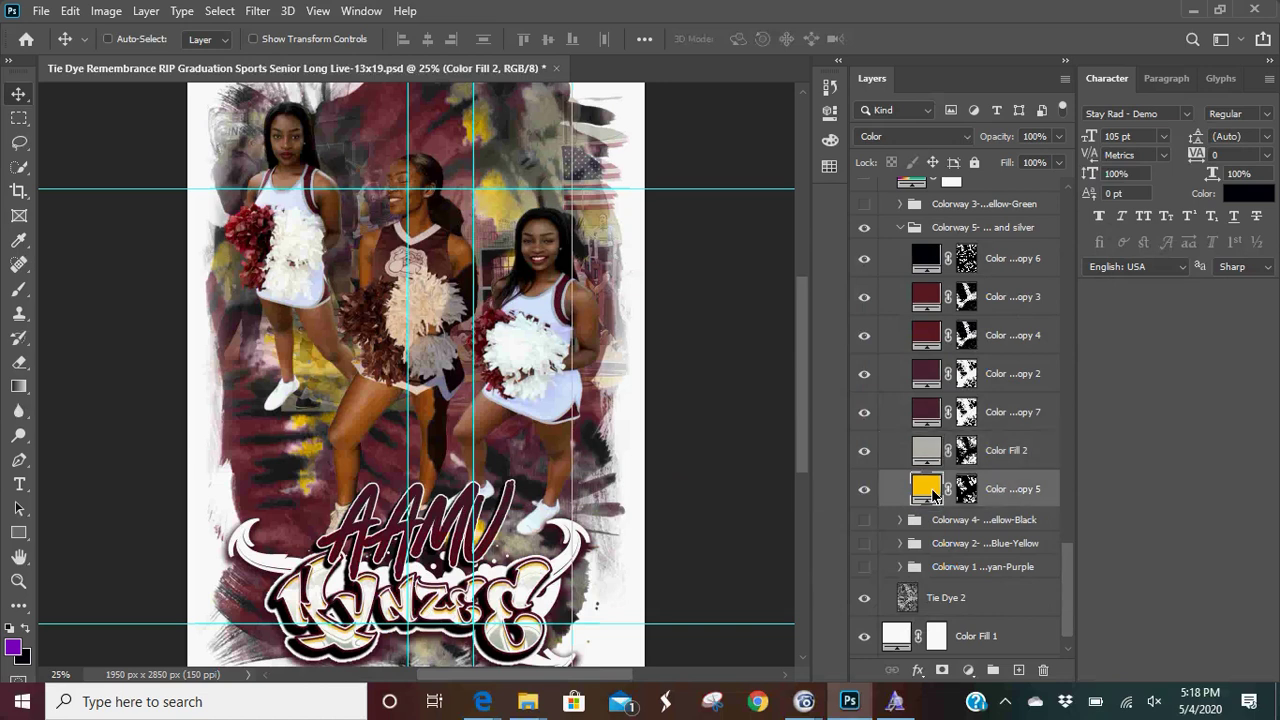
double_click(932, 490)
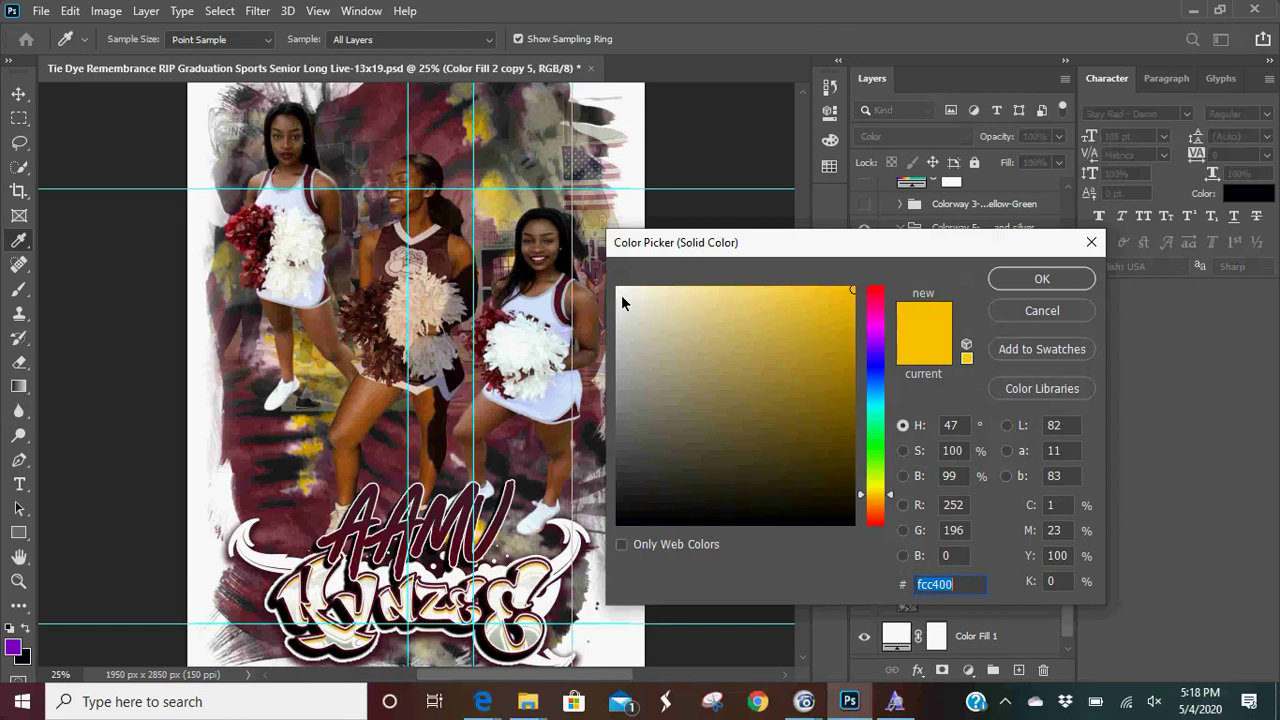
drag(624, 295, 625, 313)
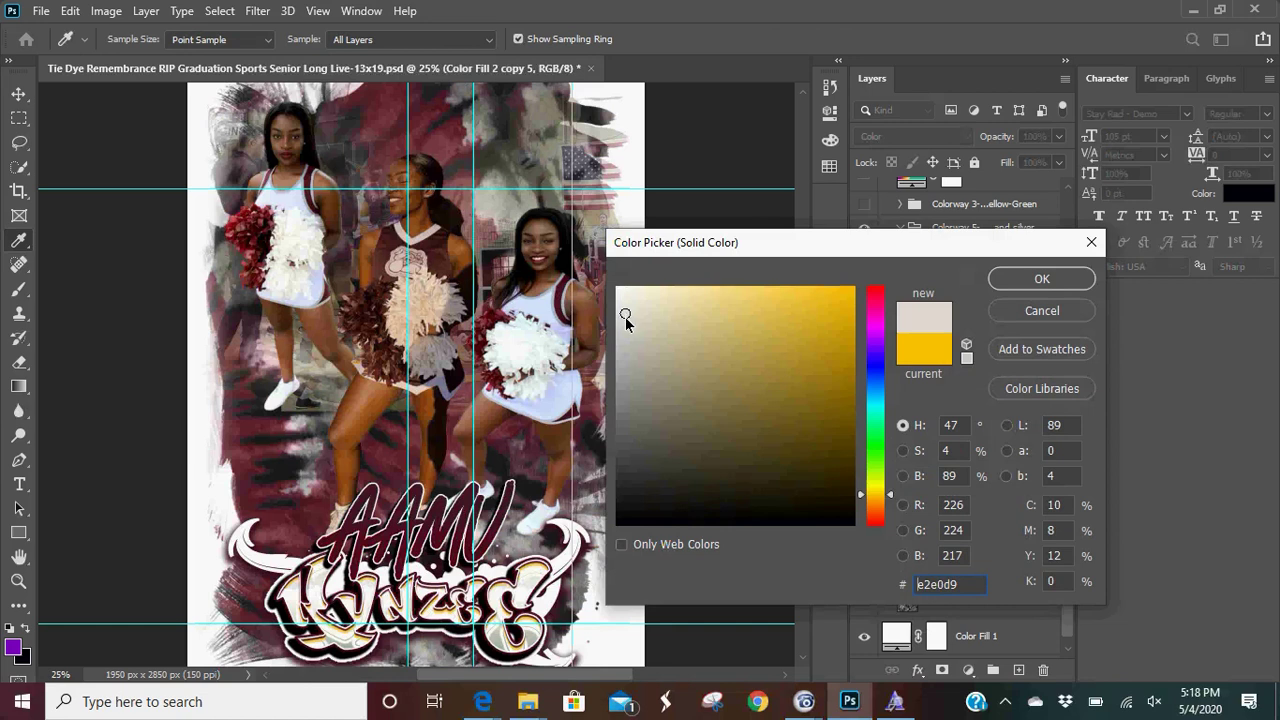
click(1042, 280)
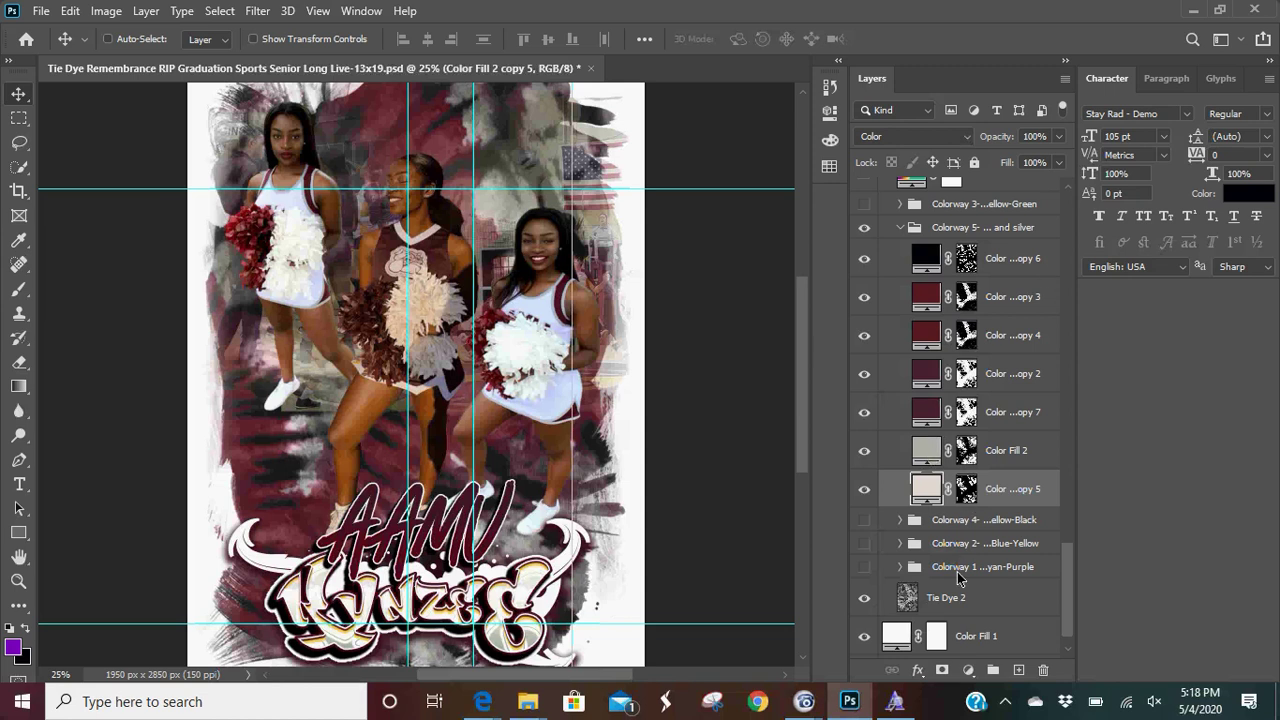
- Select the Photo background group and hide and show it to check what it adds to the poster
scroll(966, 490, up, 2)
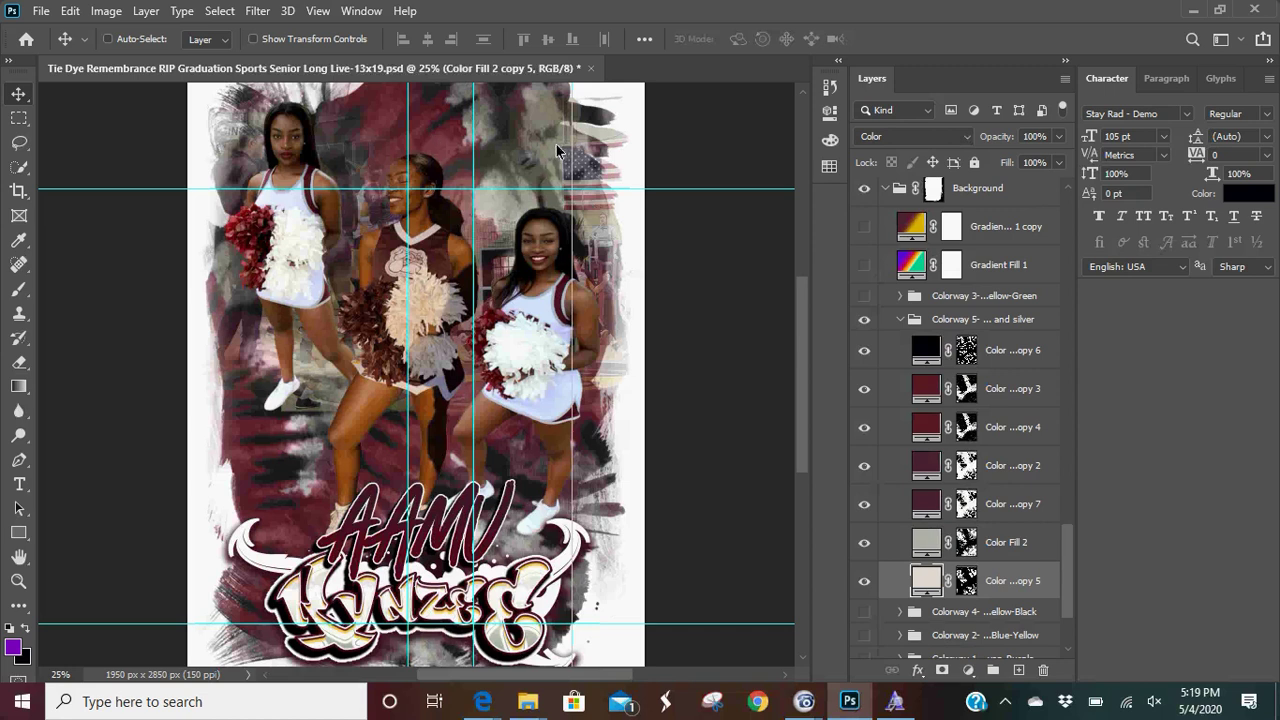
right_click(585, 177)
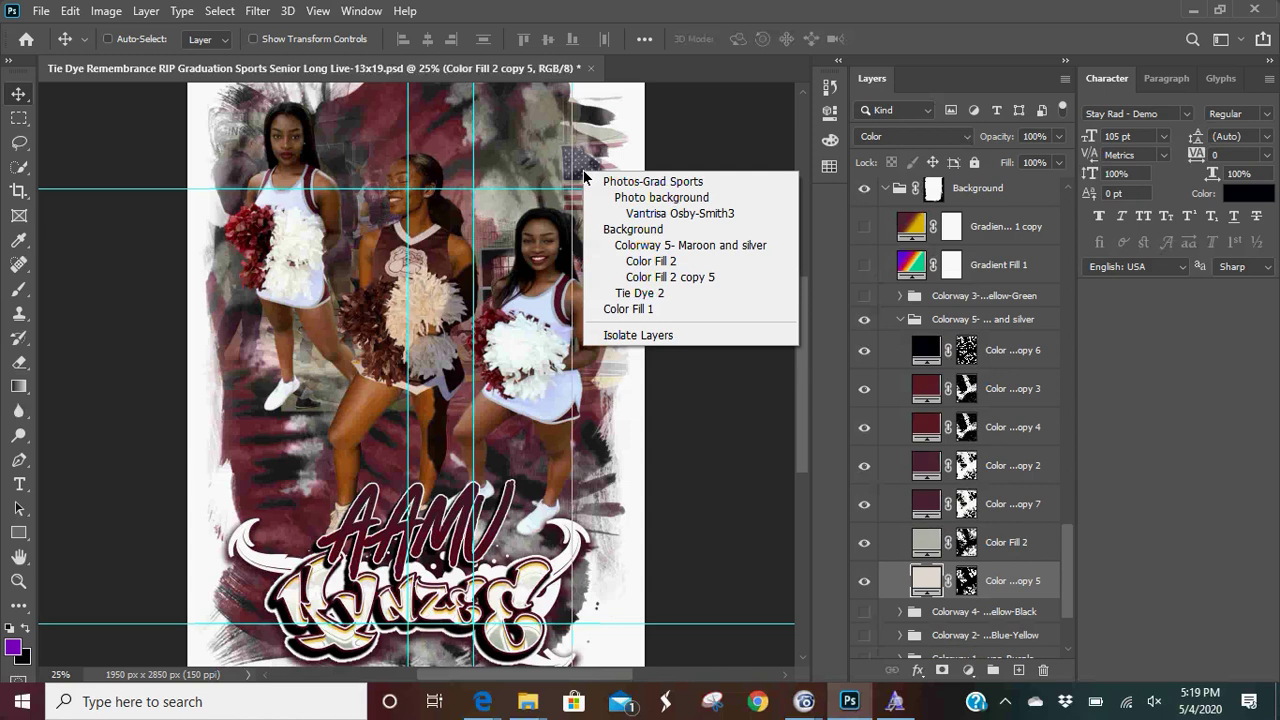
click(663, 200)
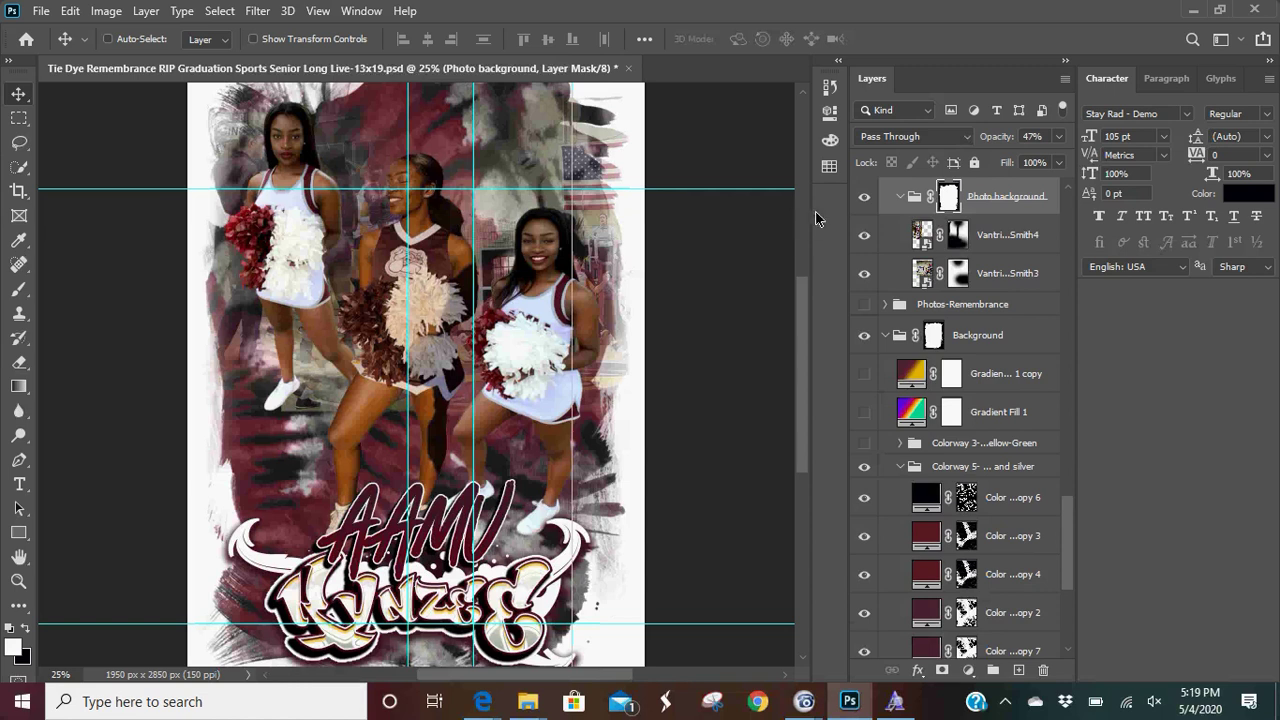
click(864, 197)
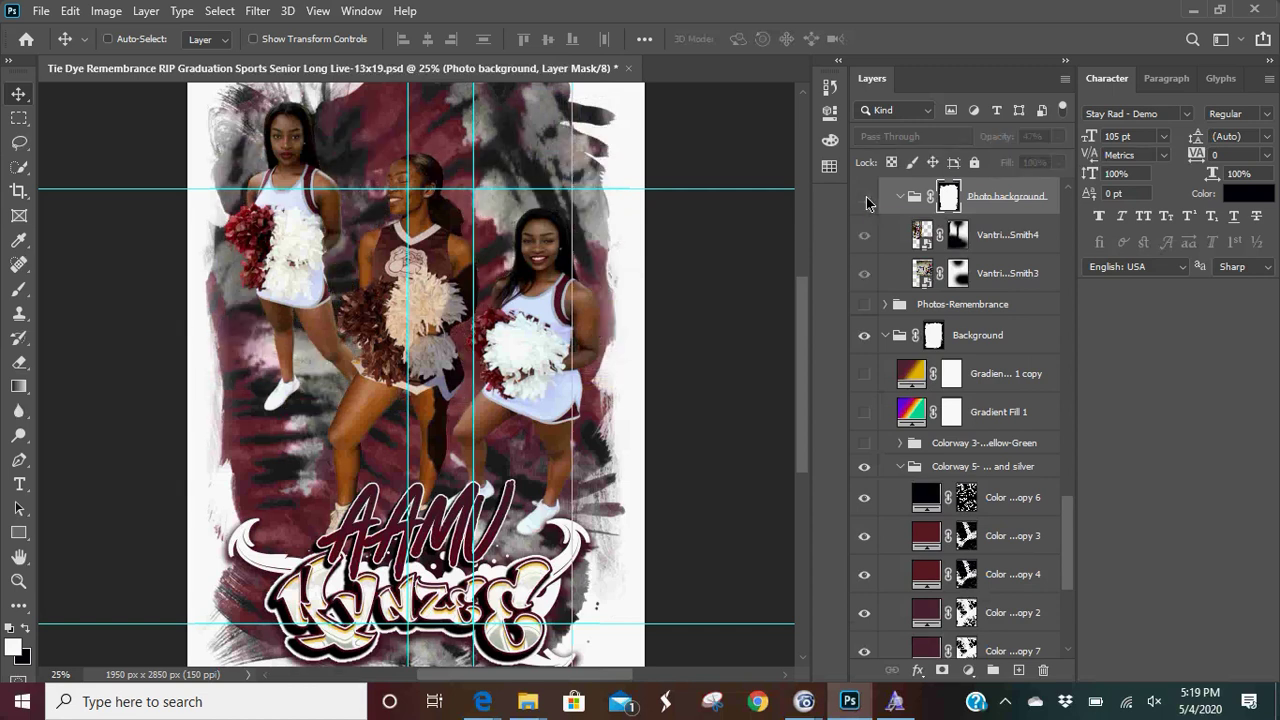
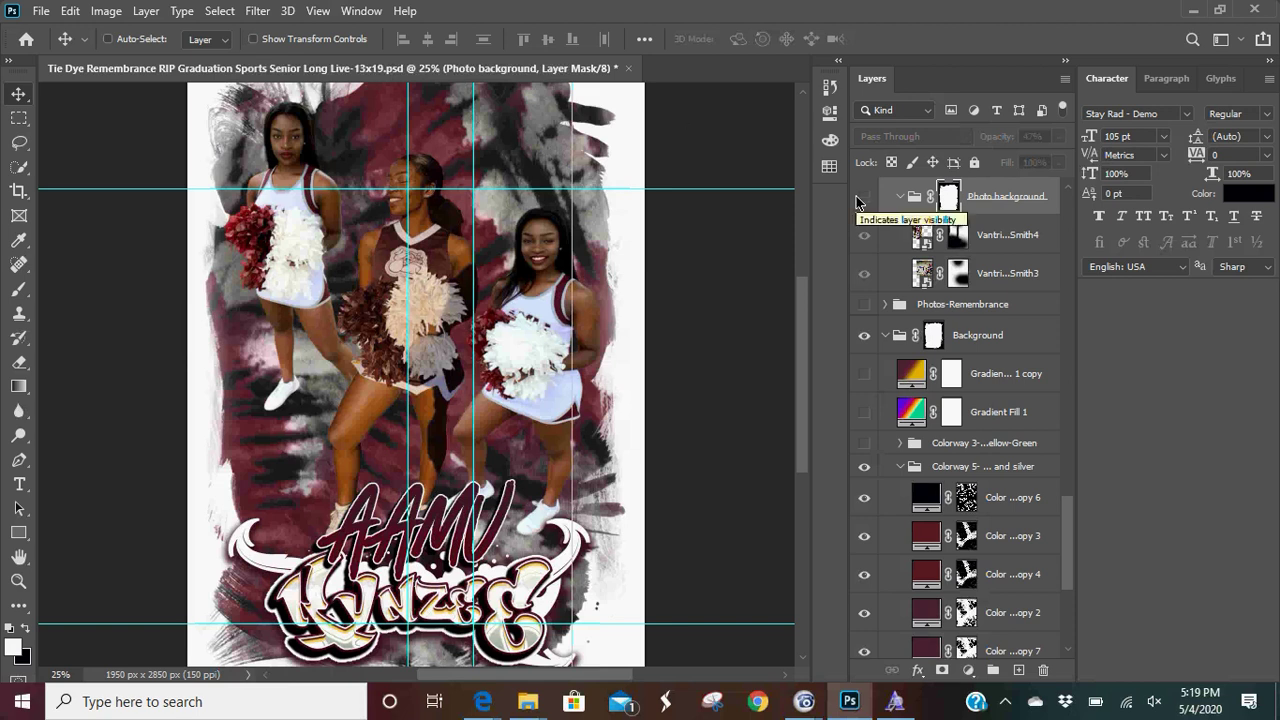
click(858, 200)
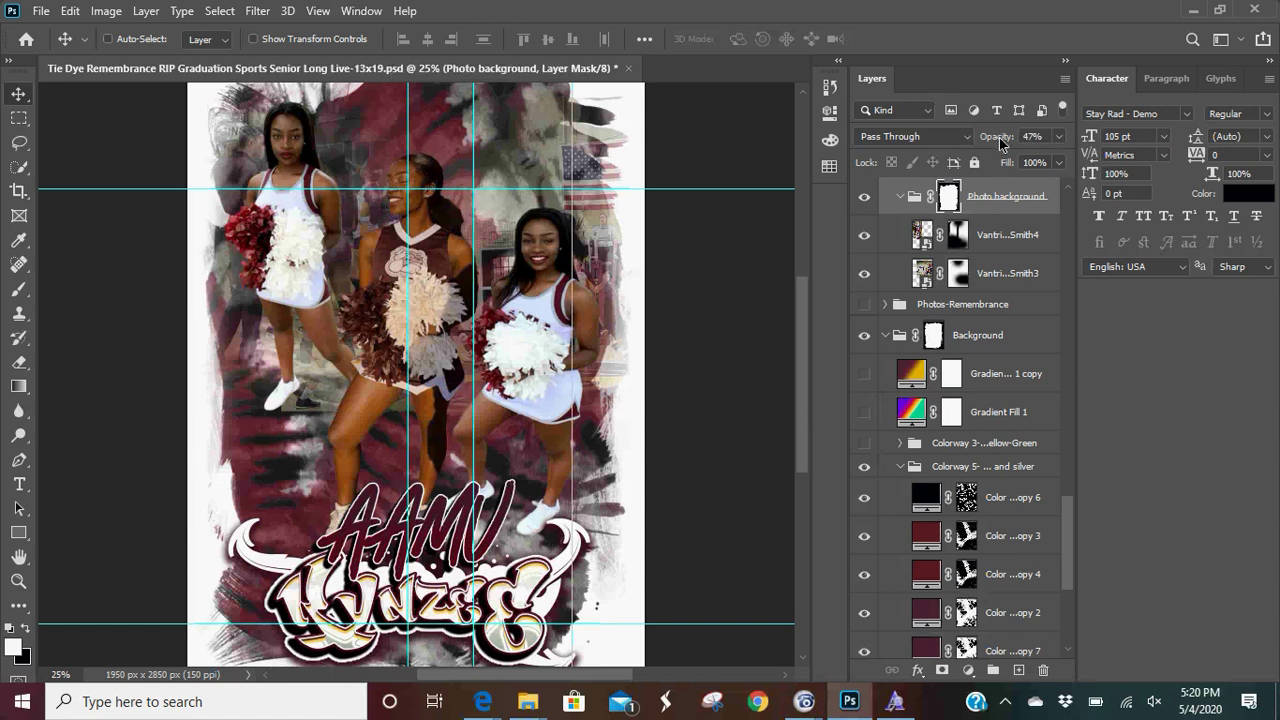
- Try different opacities on the Photo background group and set it to 41%
click(1060, 138)
click(1061, 139)
click(1062, 140)
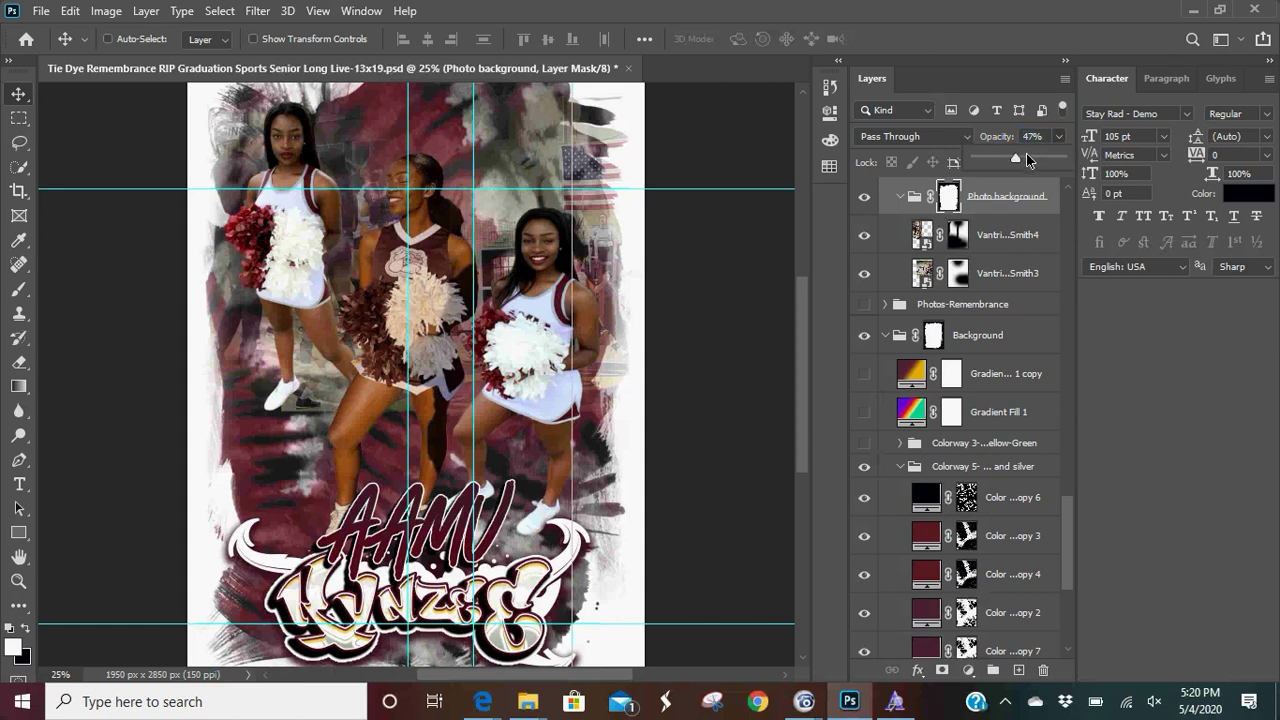
drag(1014, 158, 1064, 160)
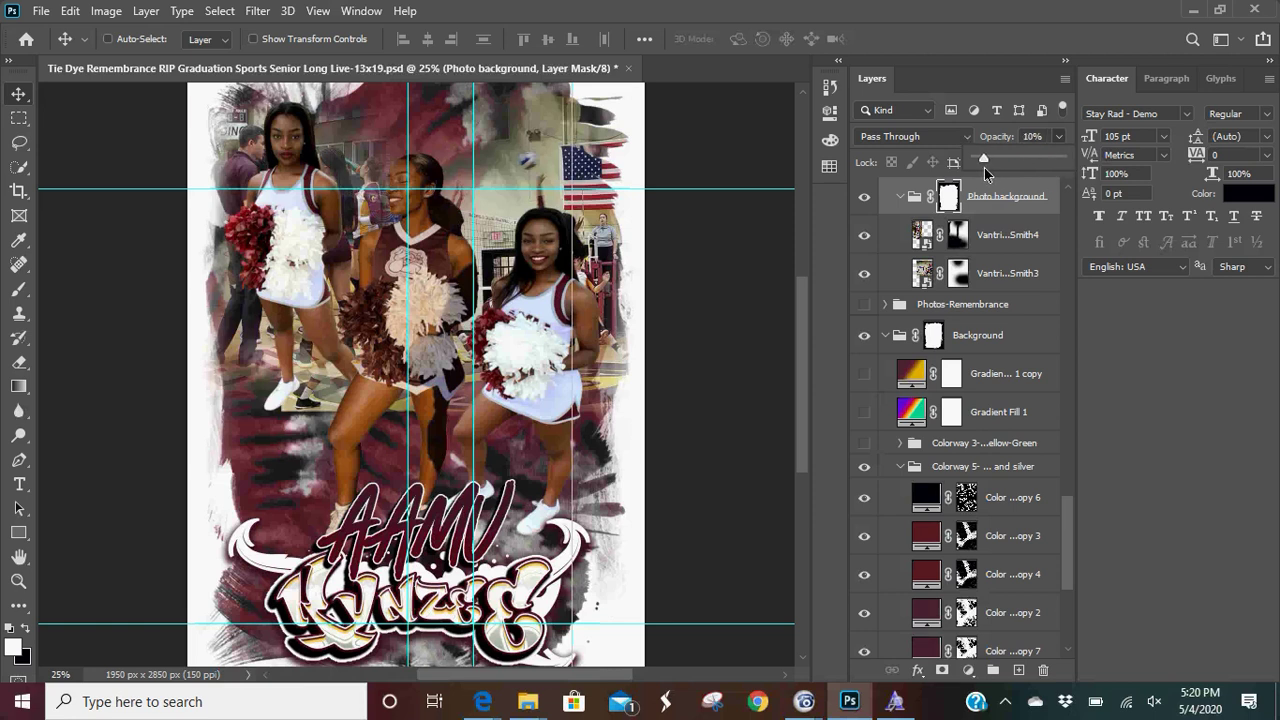
drag(984, 168, 1011, 168)
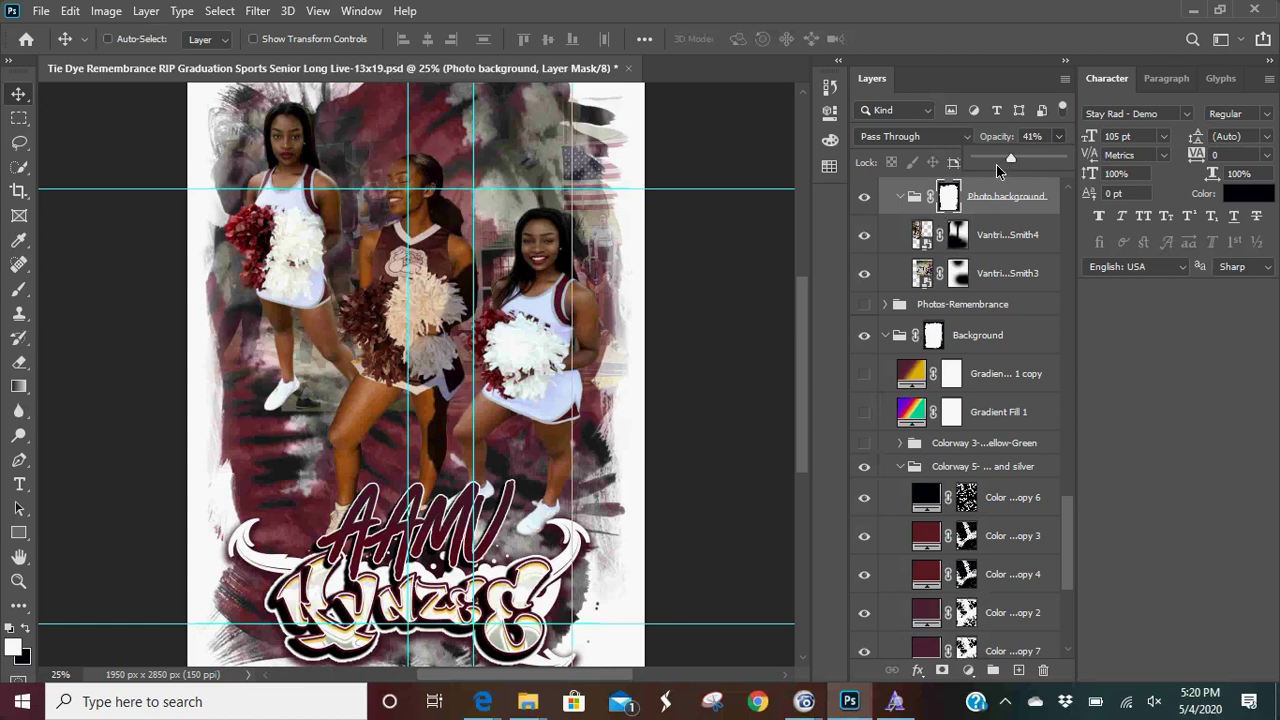
click(39, 13)
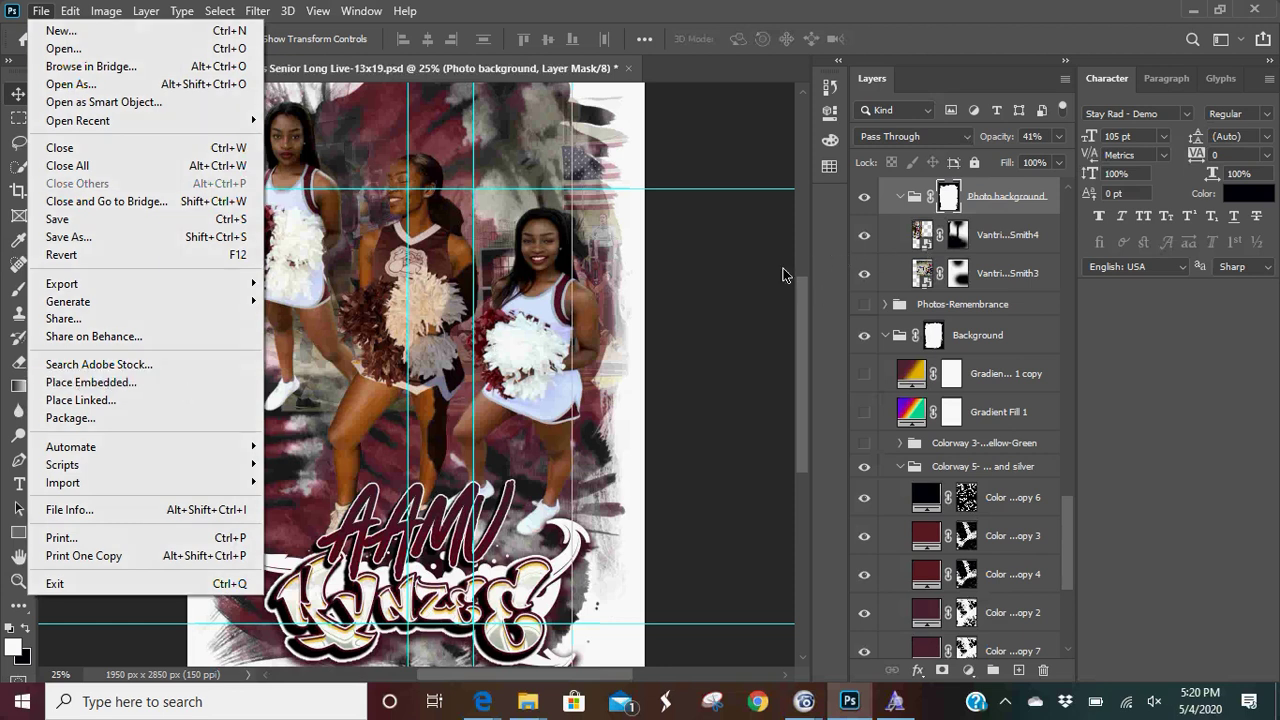
click(746, 277)
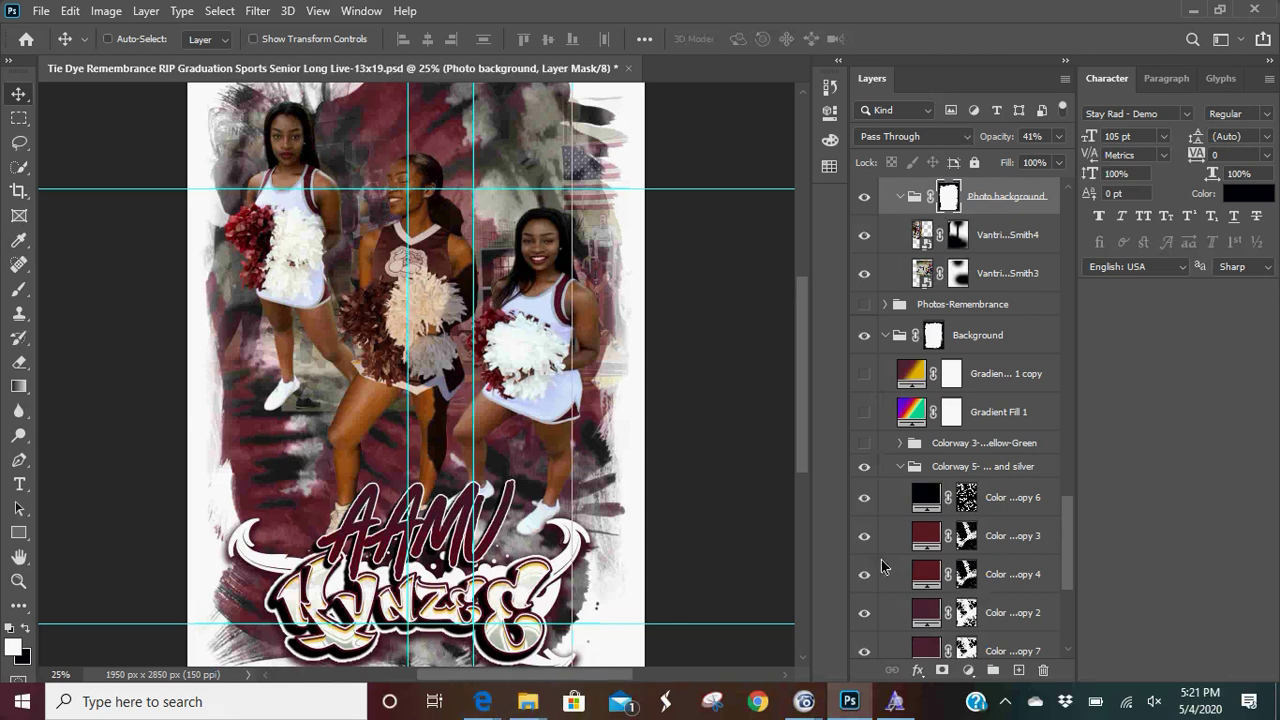
- Switch to the Edge browser and run an image search for "aamu logo"
click(1189, 12)
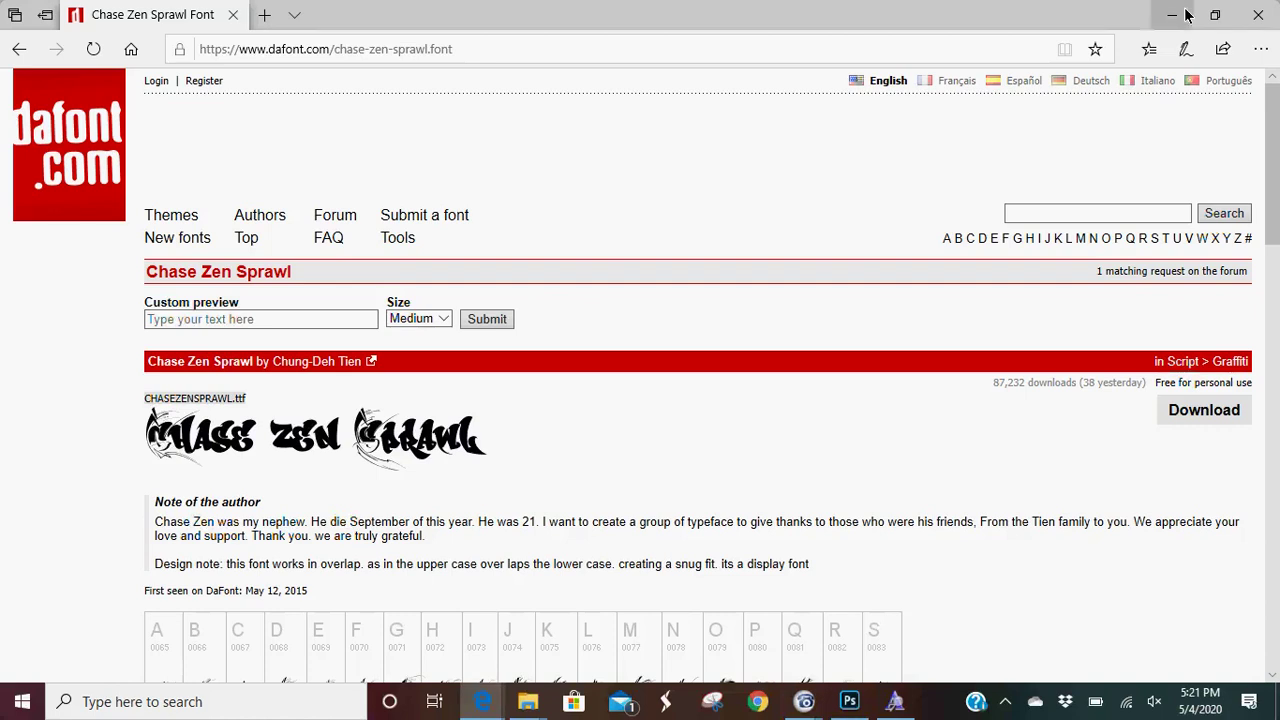
click(466, 49)
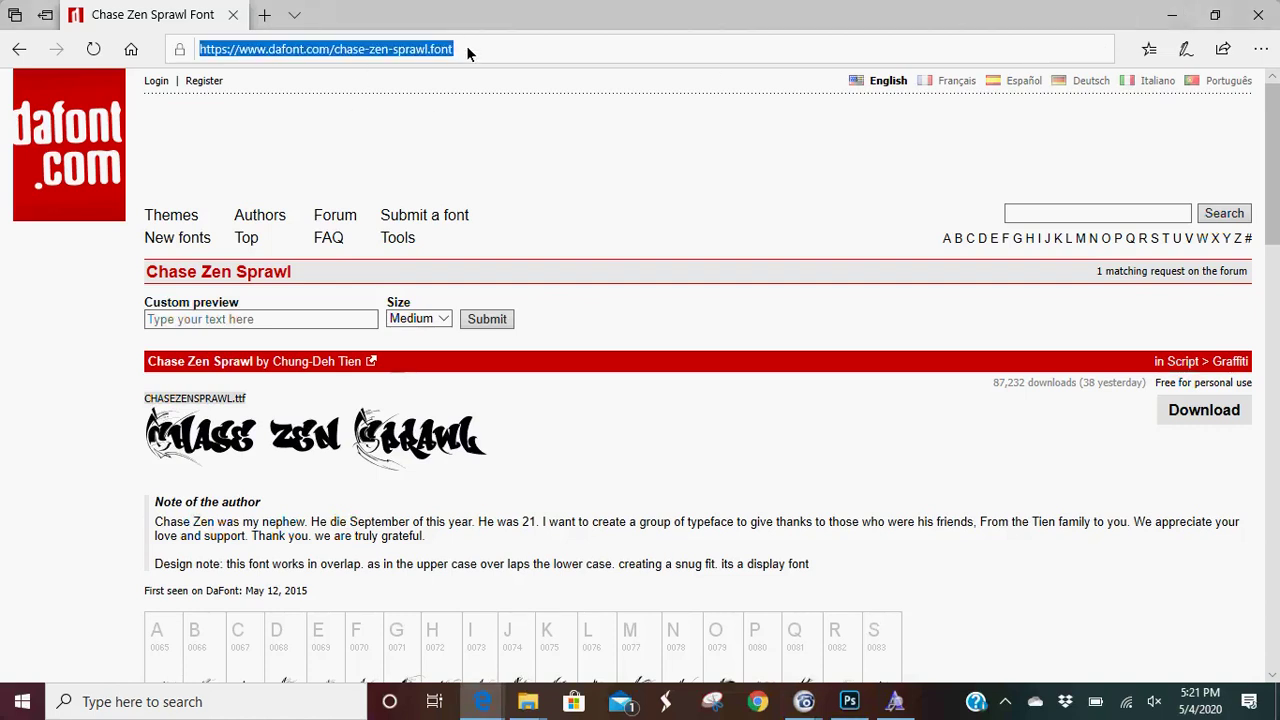
key(BackSpace)
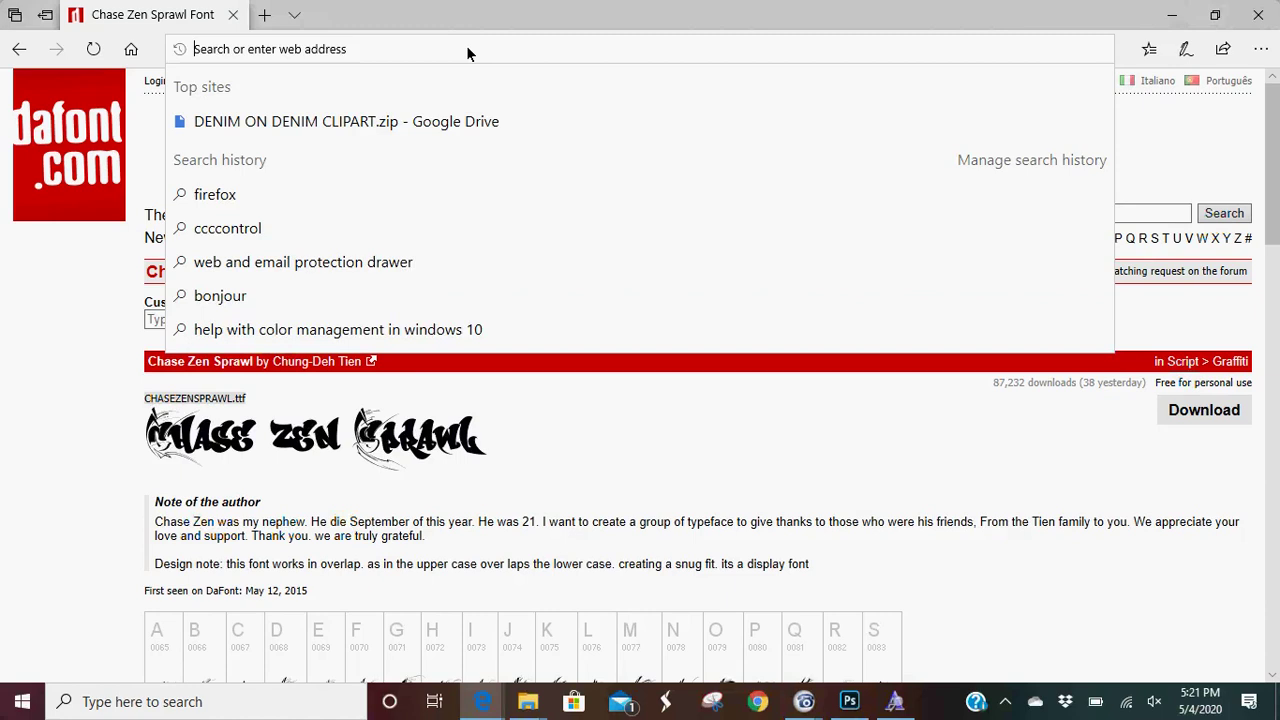
text(aamu lo)
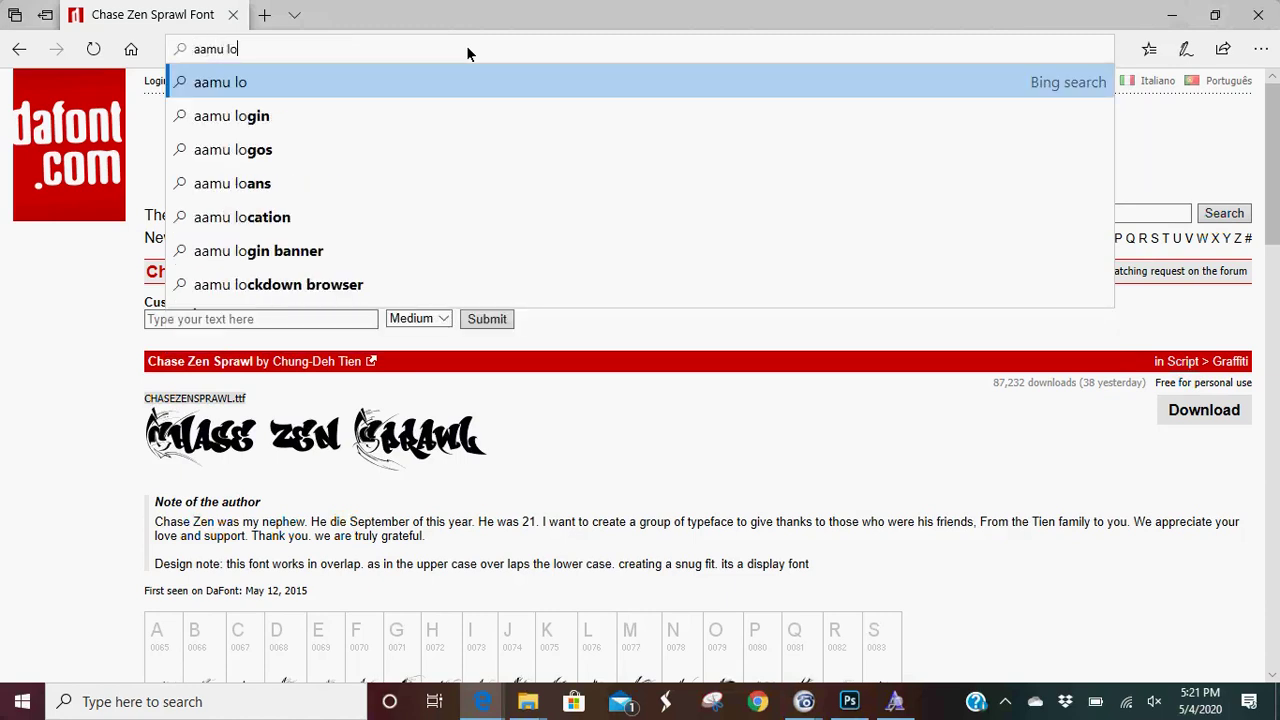
text(go)
key(Return)
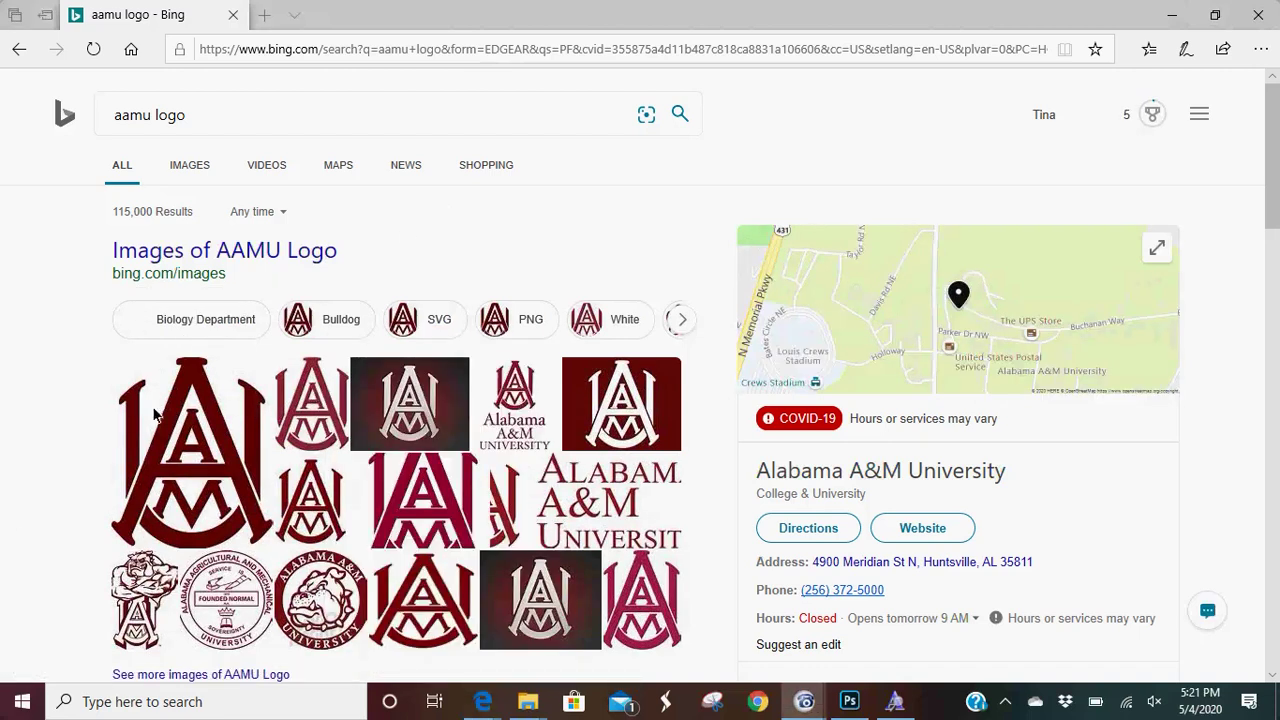
click(193, 168)
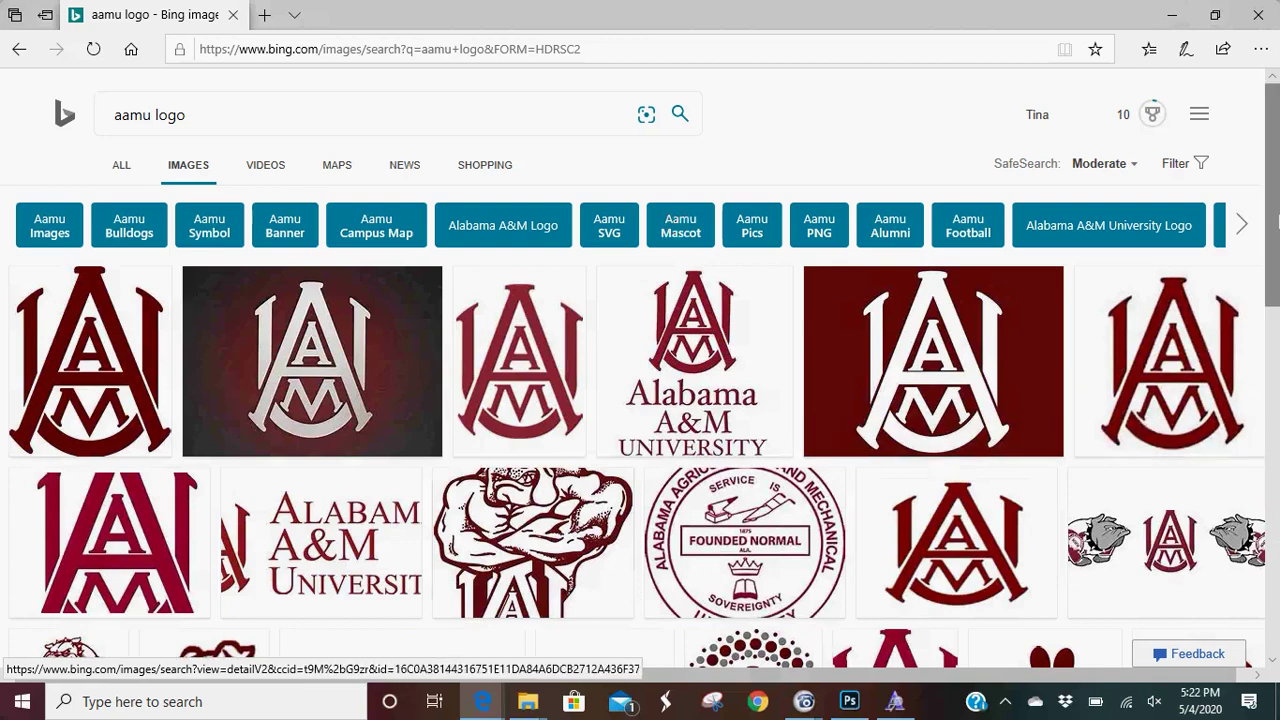
- Look through the AAMU logo image results and open the preview of the standing maroon bulldog mascot
scroll(1274, 253, down, 1)
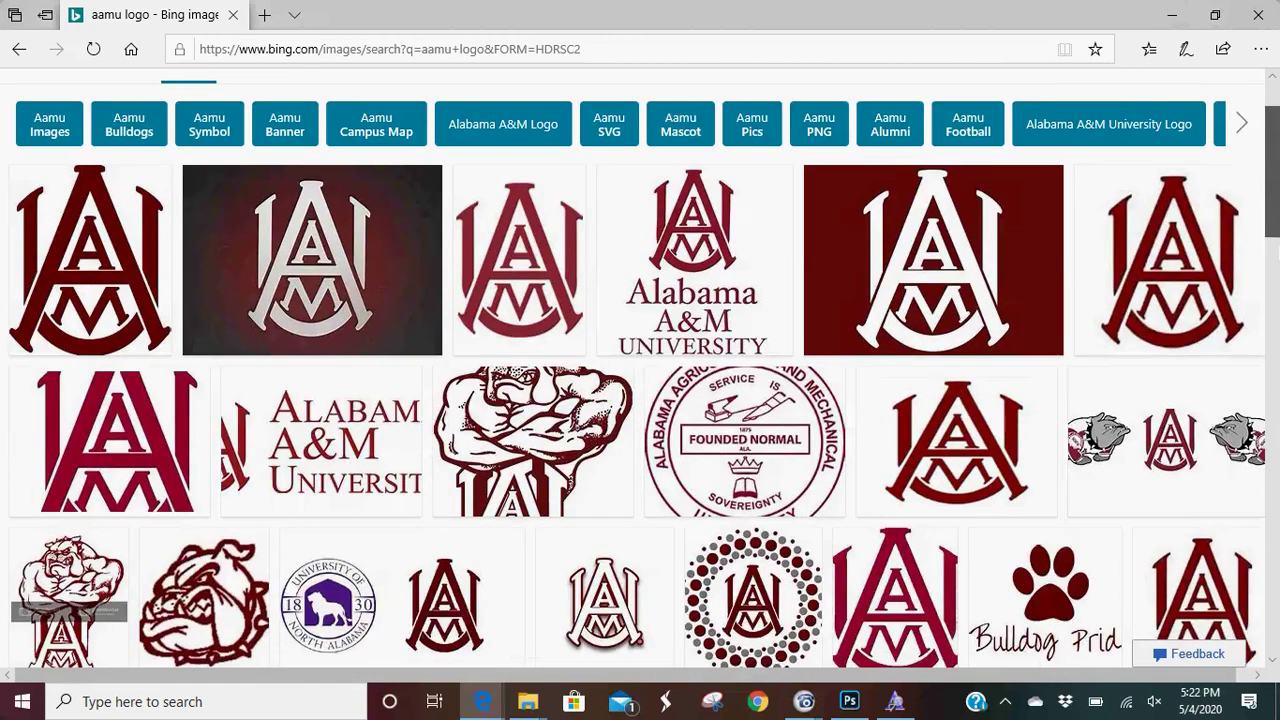
scroll(1277, 253, down, 1)
scroll(1277, 250, up, 1)
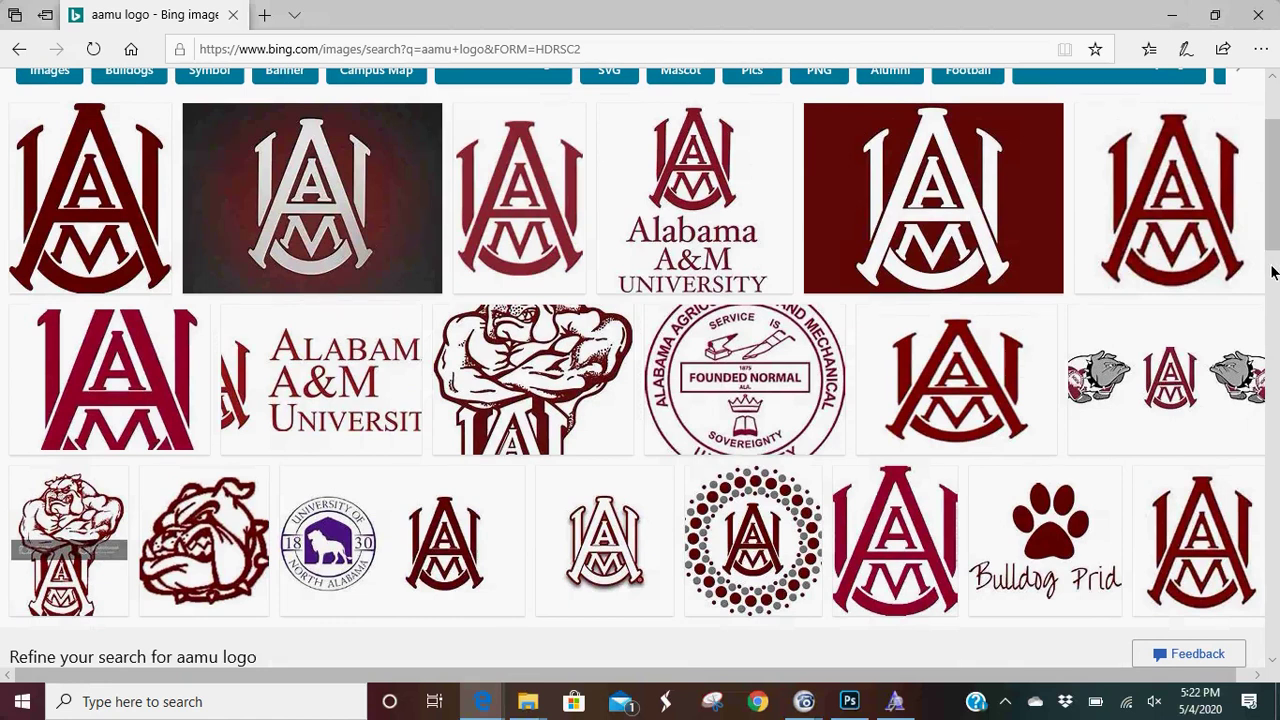
scroll(1273, 273, down, 3)
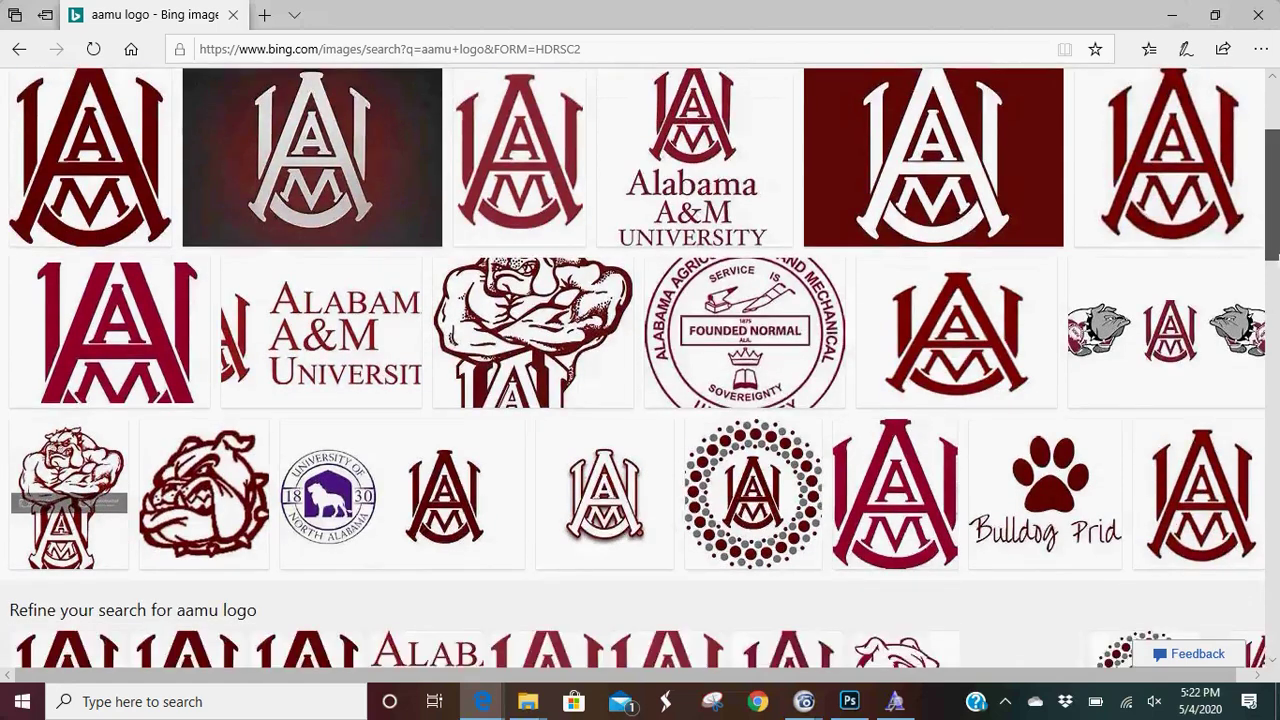
scroll(1273, 275, down, 3)
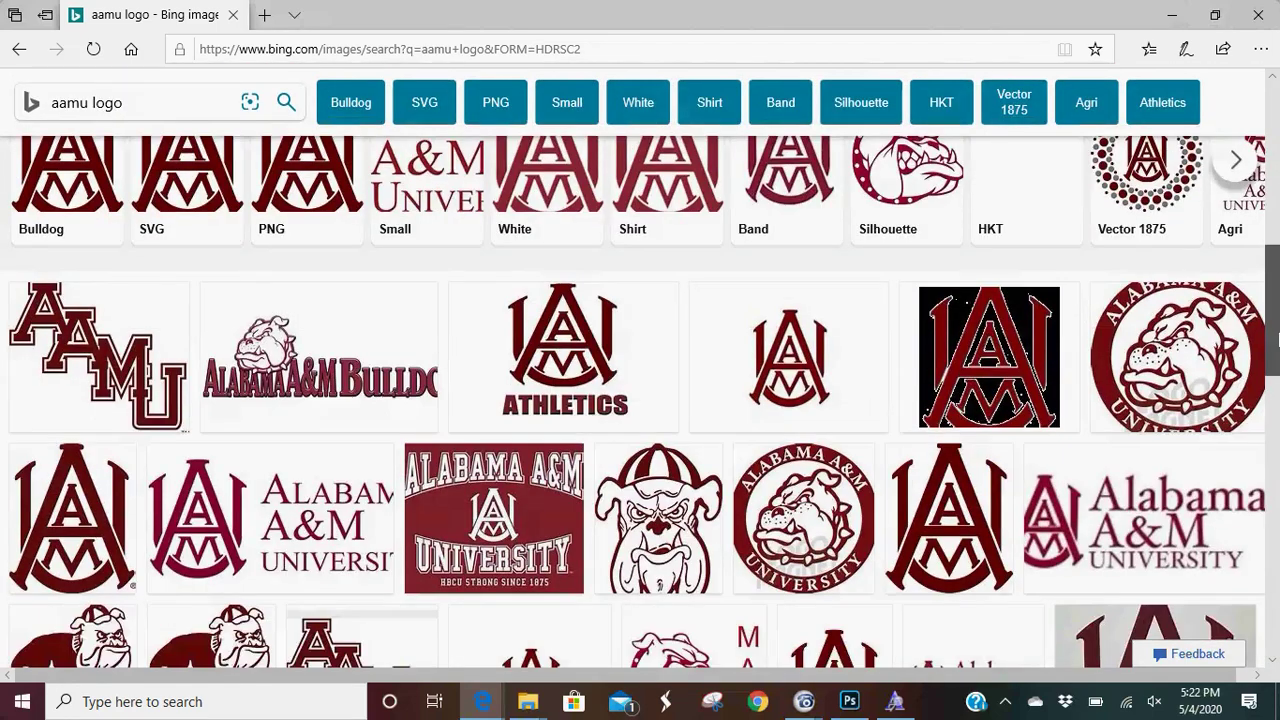
scroll(1273, 340, up, 1)
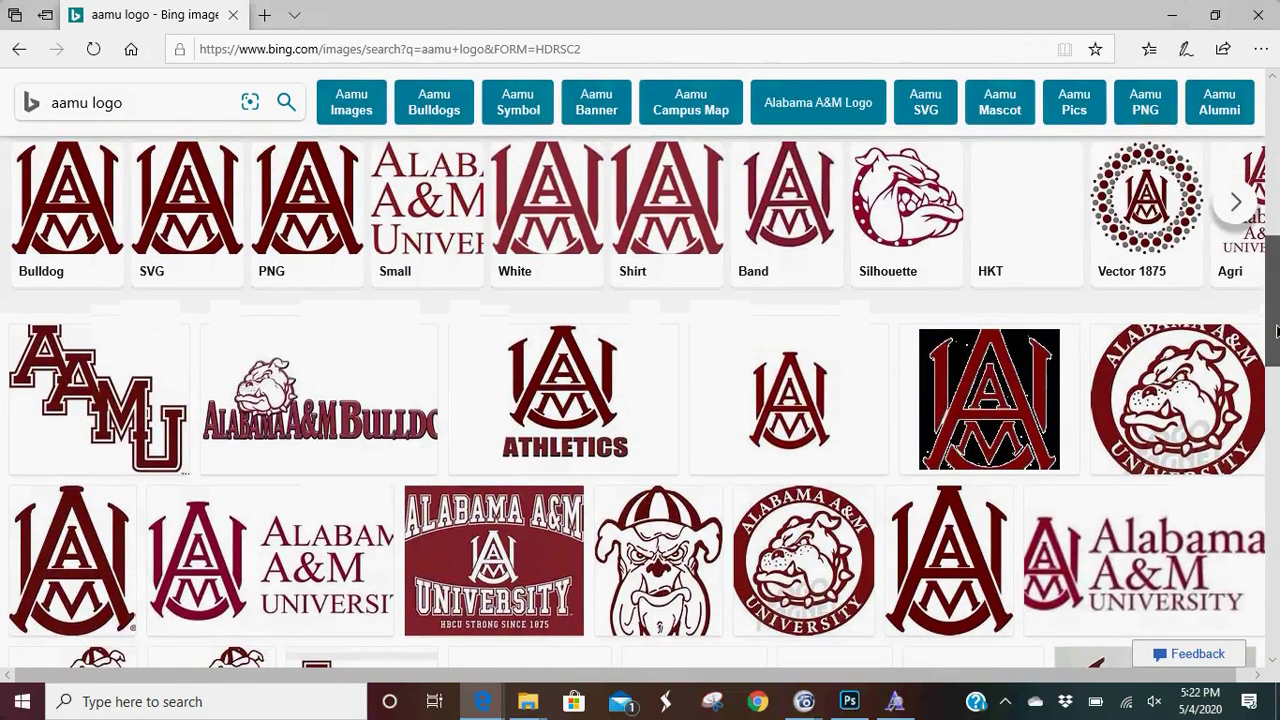
scroll(1273, 340, down, 2)
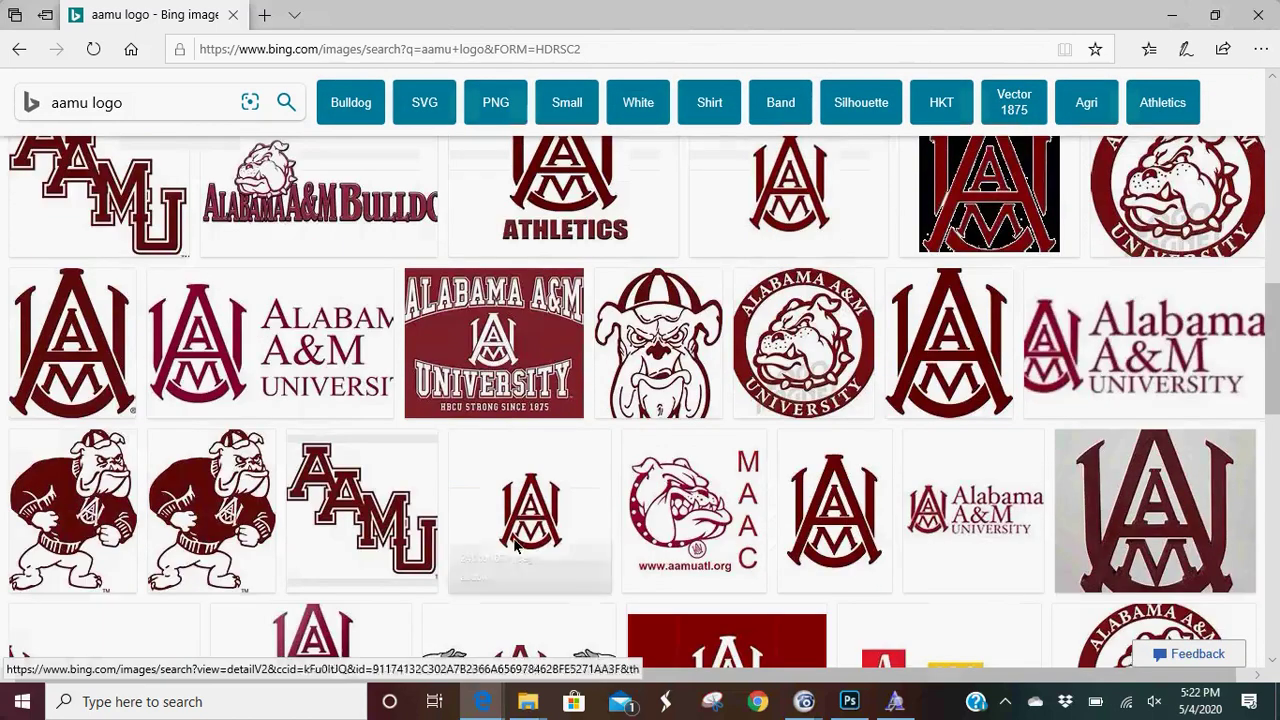
click(218, 512)
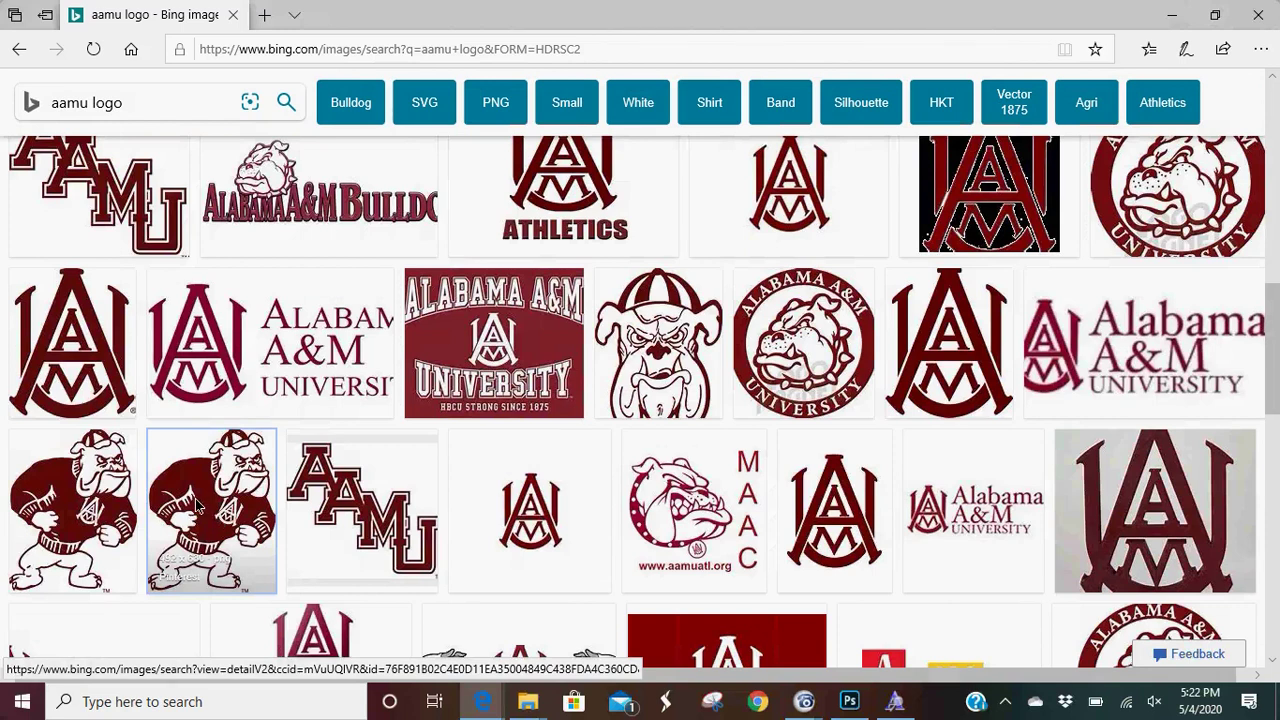
click(197, 505)
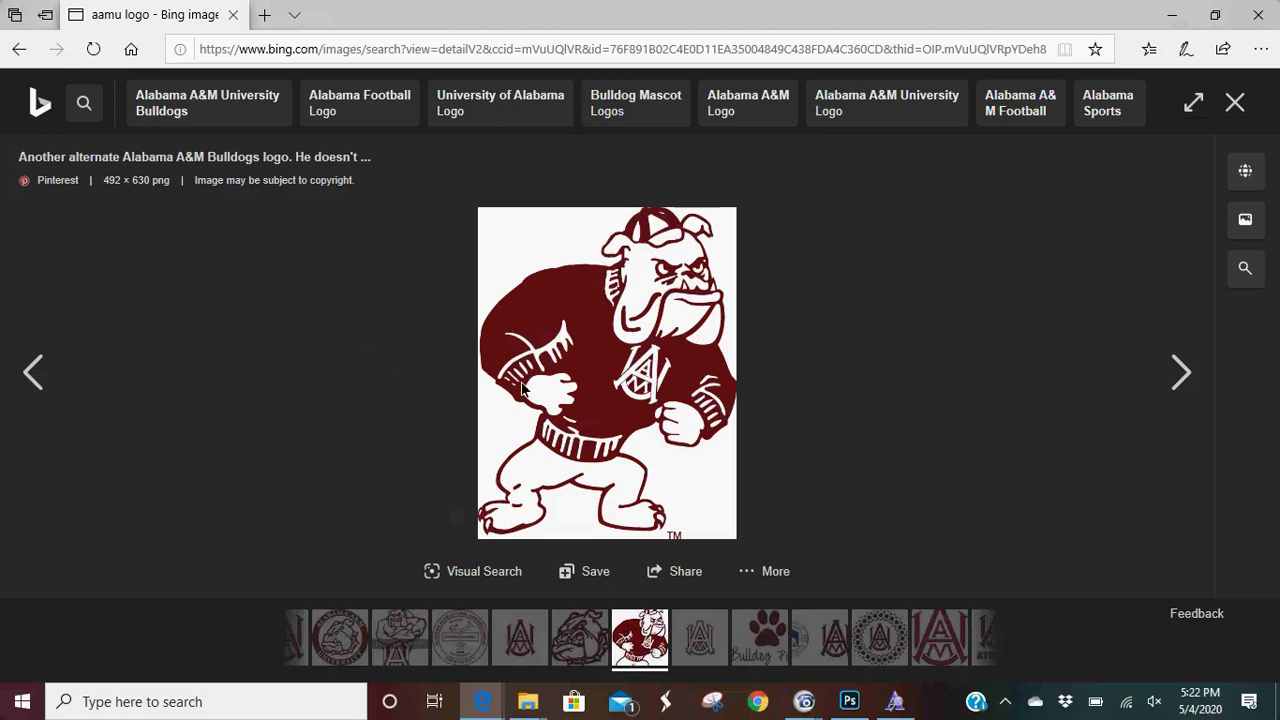
- Open the previewed bulldog mascot's original image in its own browser tab
click(750, 572)
click(753, 578)
click(751, 571)
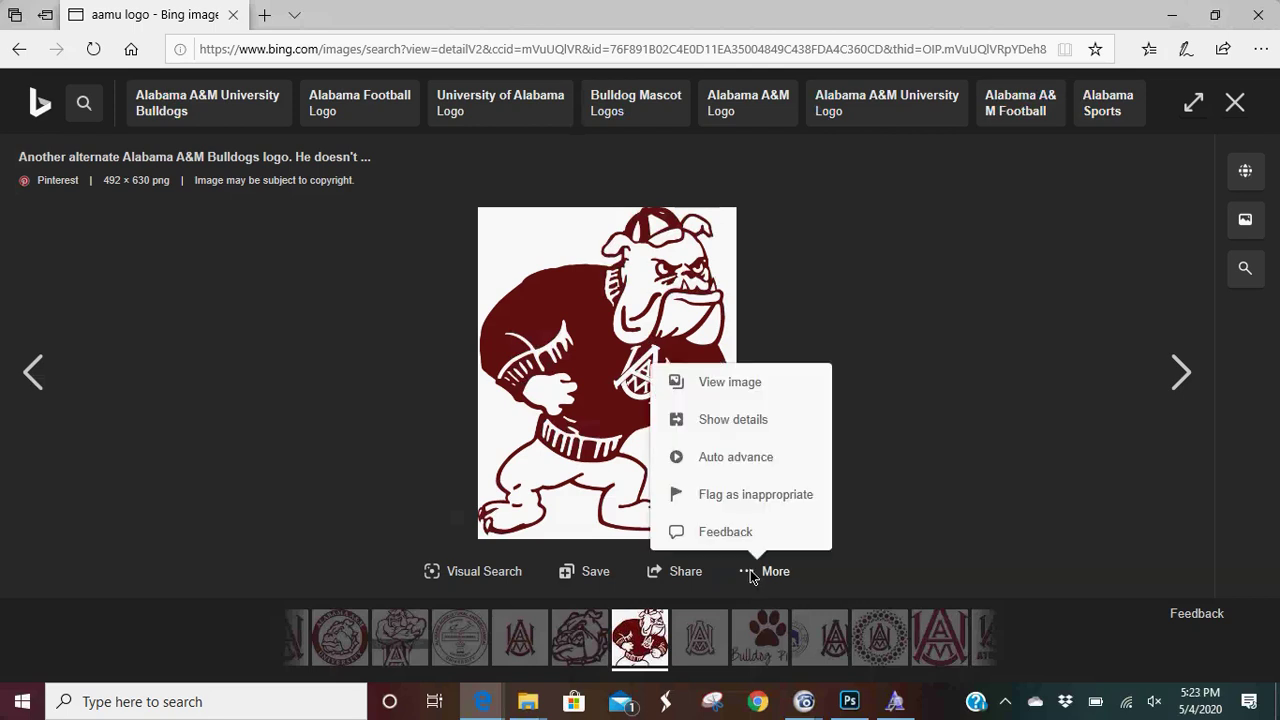
click(535, 403)
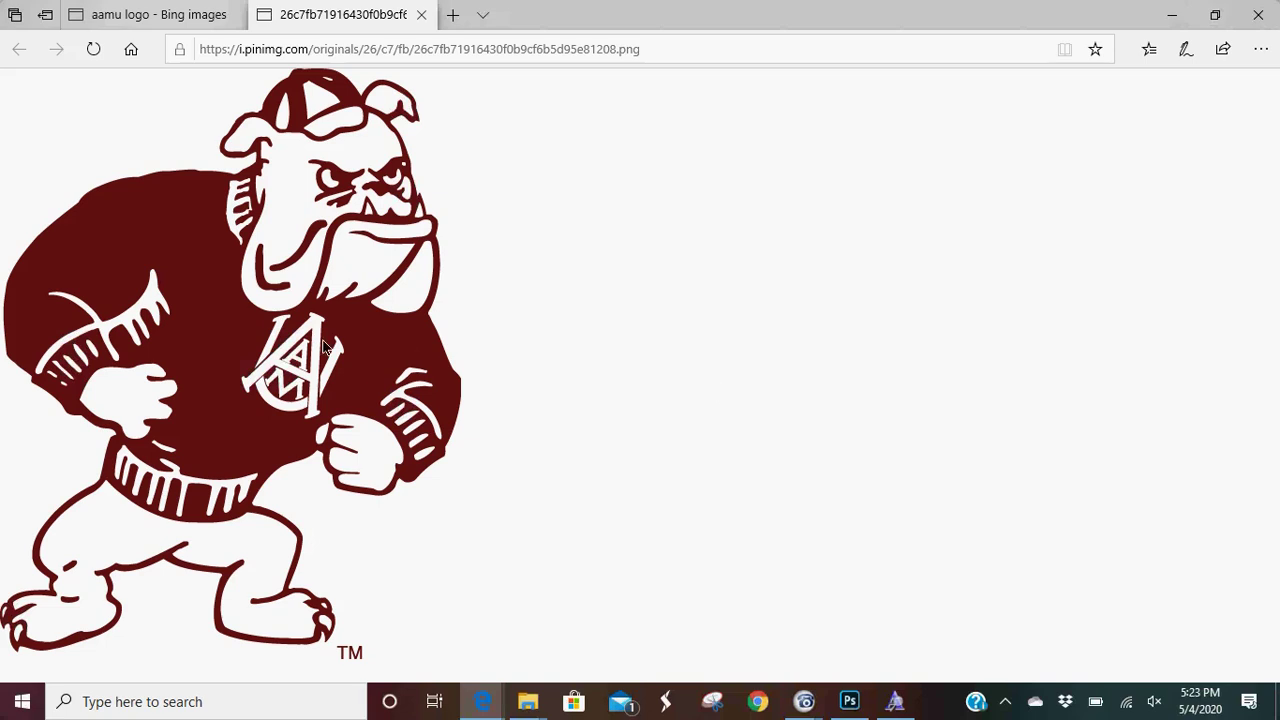
- Save the bulldog picture as a PNG named "aamu bulldog watermark" in the Documents folder
right_click(191, 376)
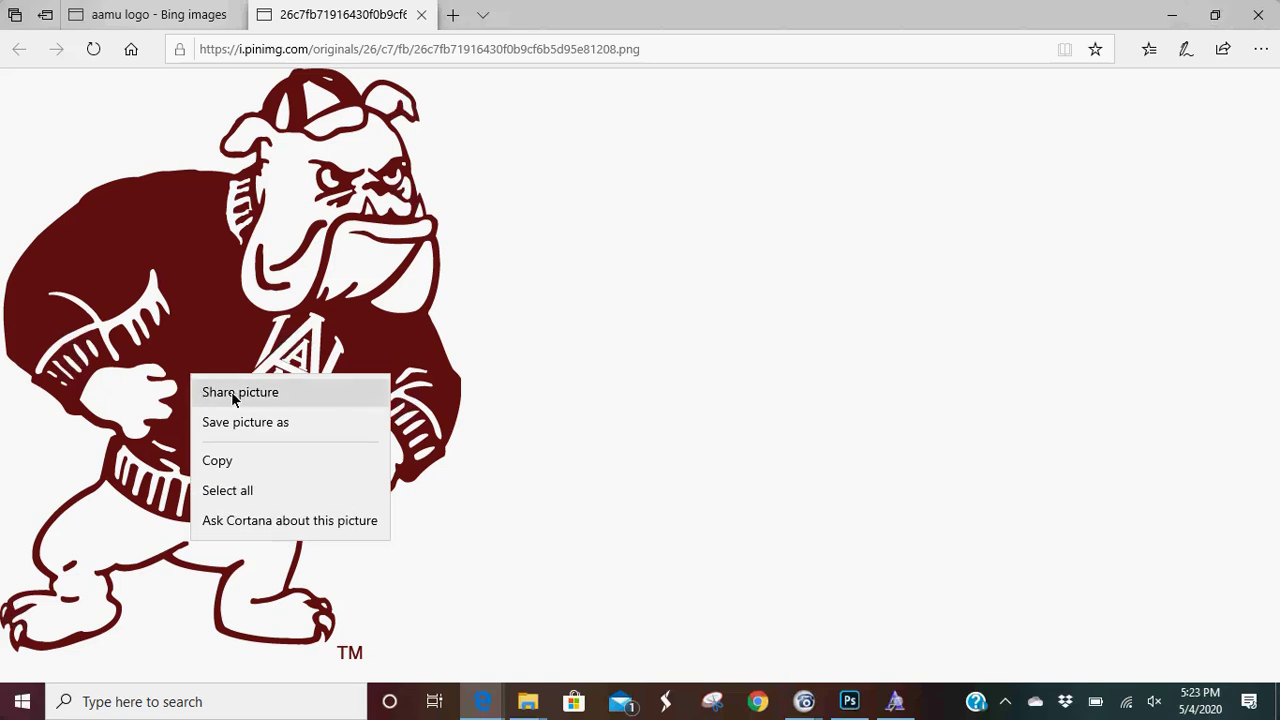
click(242, 422)
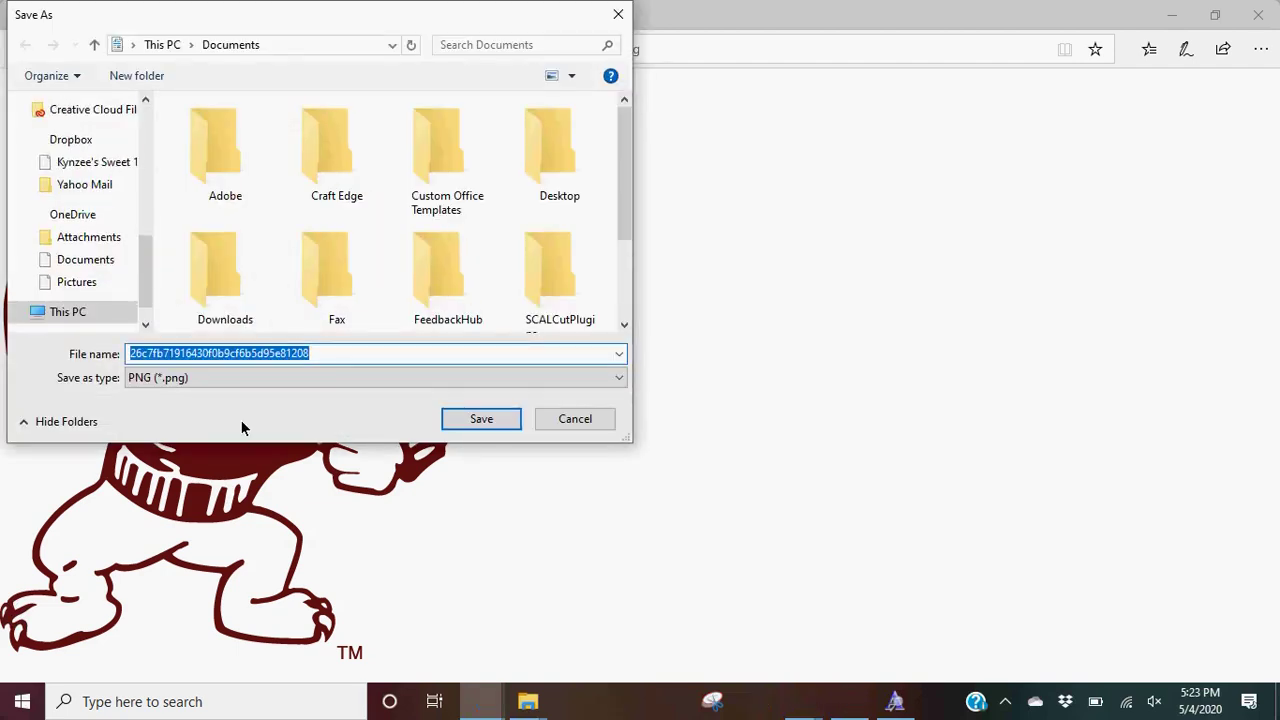
text(aamu bu)
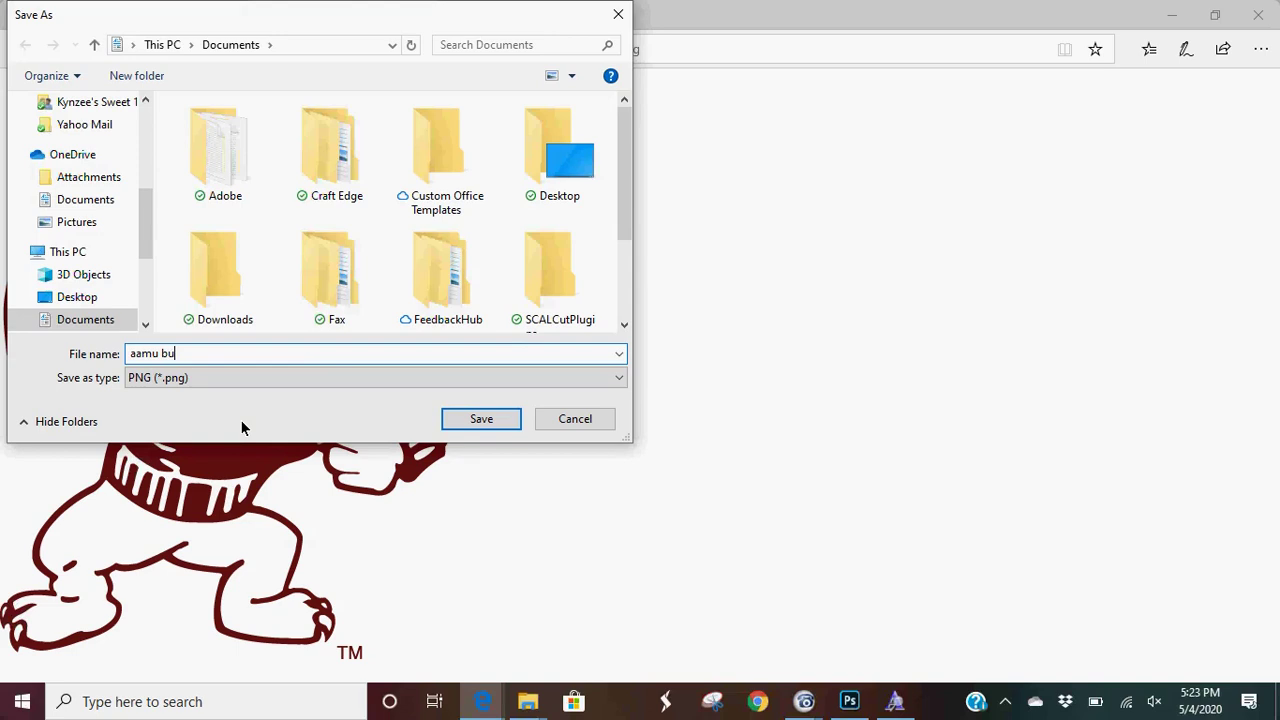
text(lldog waterm)
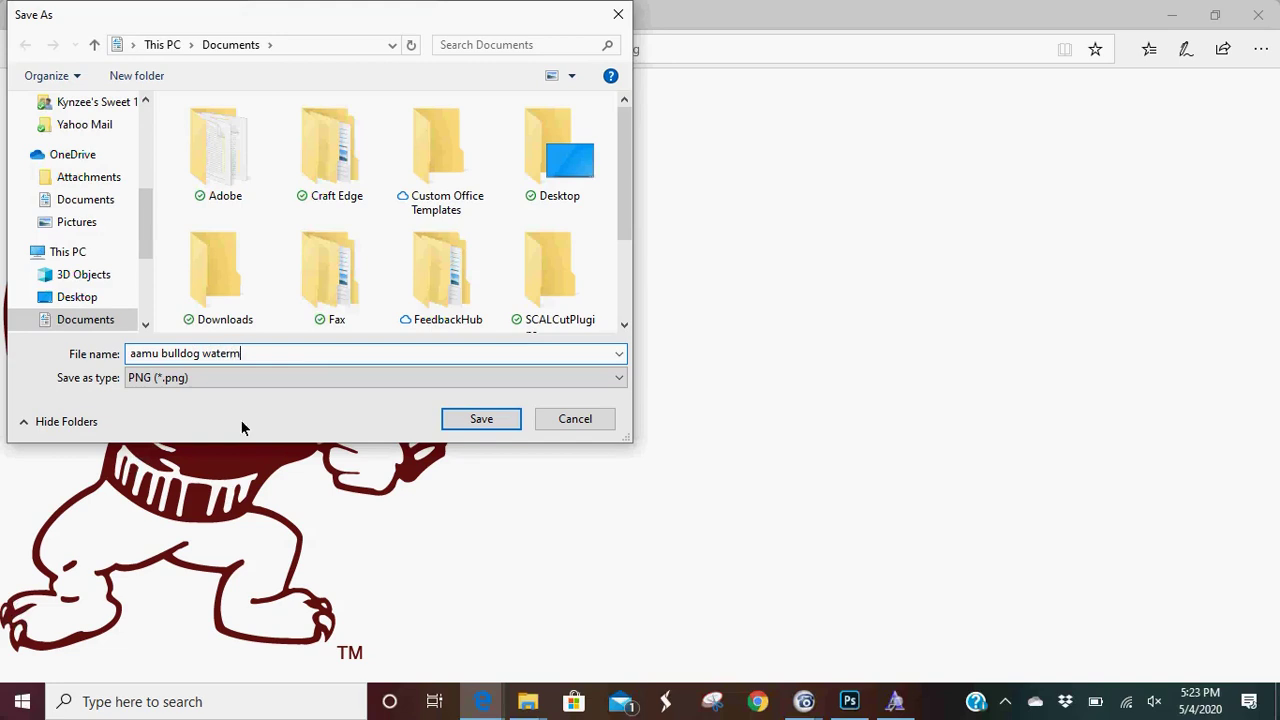
text(ark)
click(459, 421)
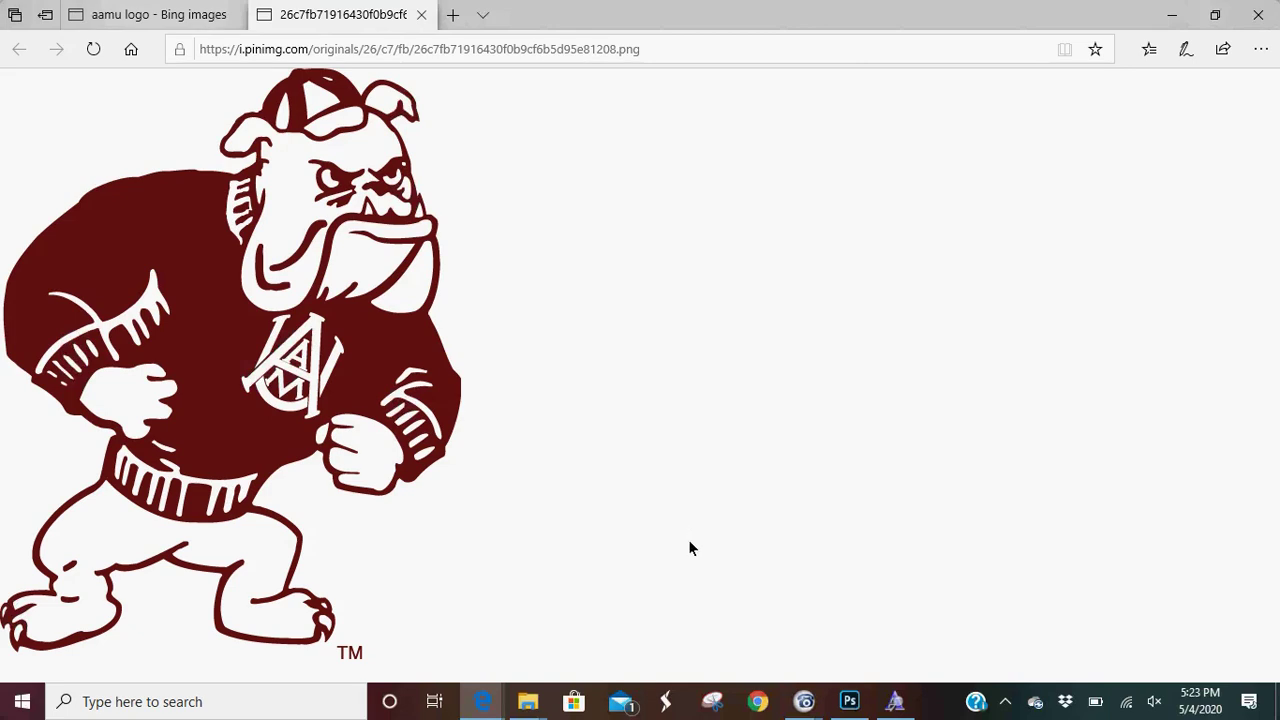
- Switch back to Photoshop and place the "aamu bulldog watermark" file from Documents as an embedded image in the poster
click(858, 706)
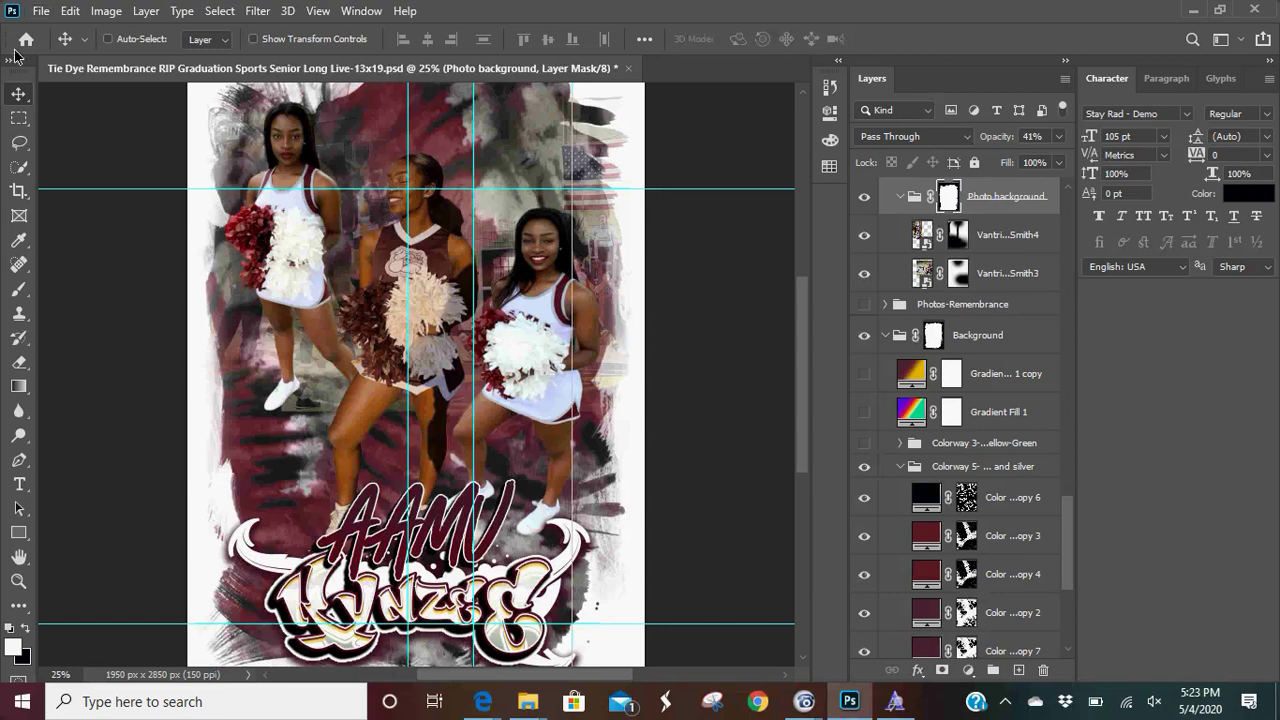
click(40, 12)
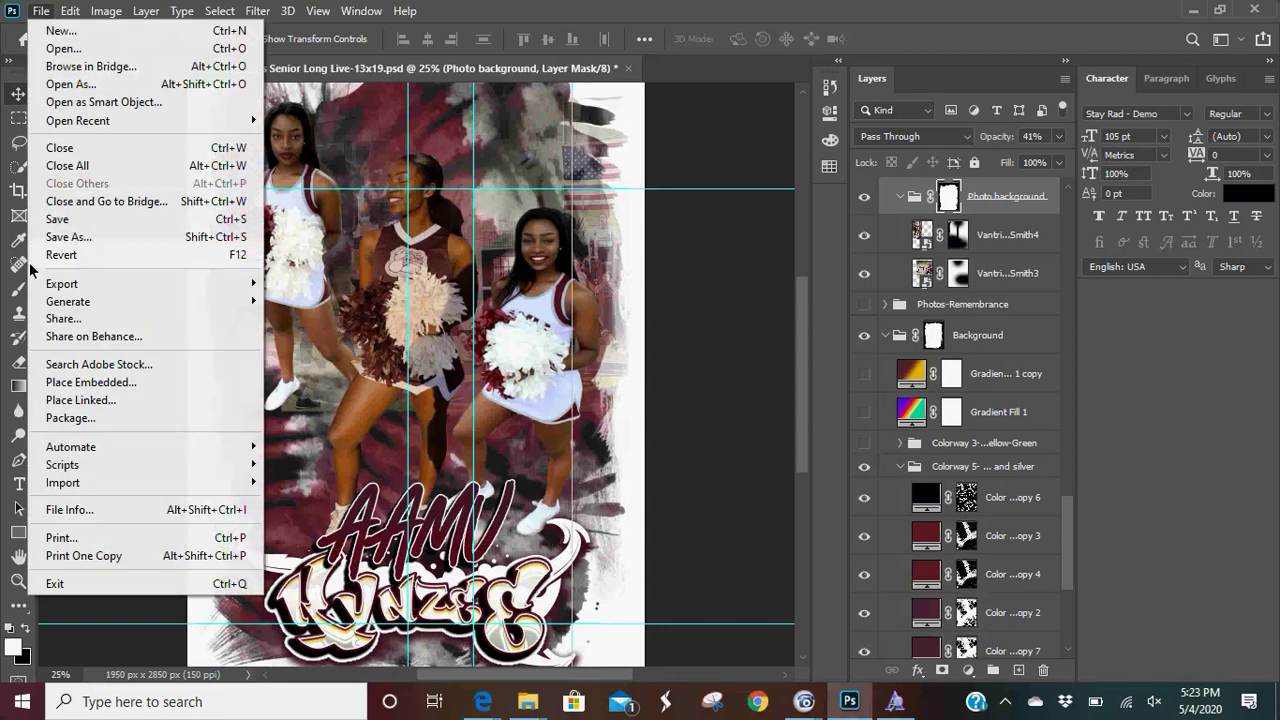
click(118, 388)
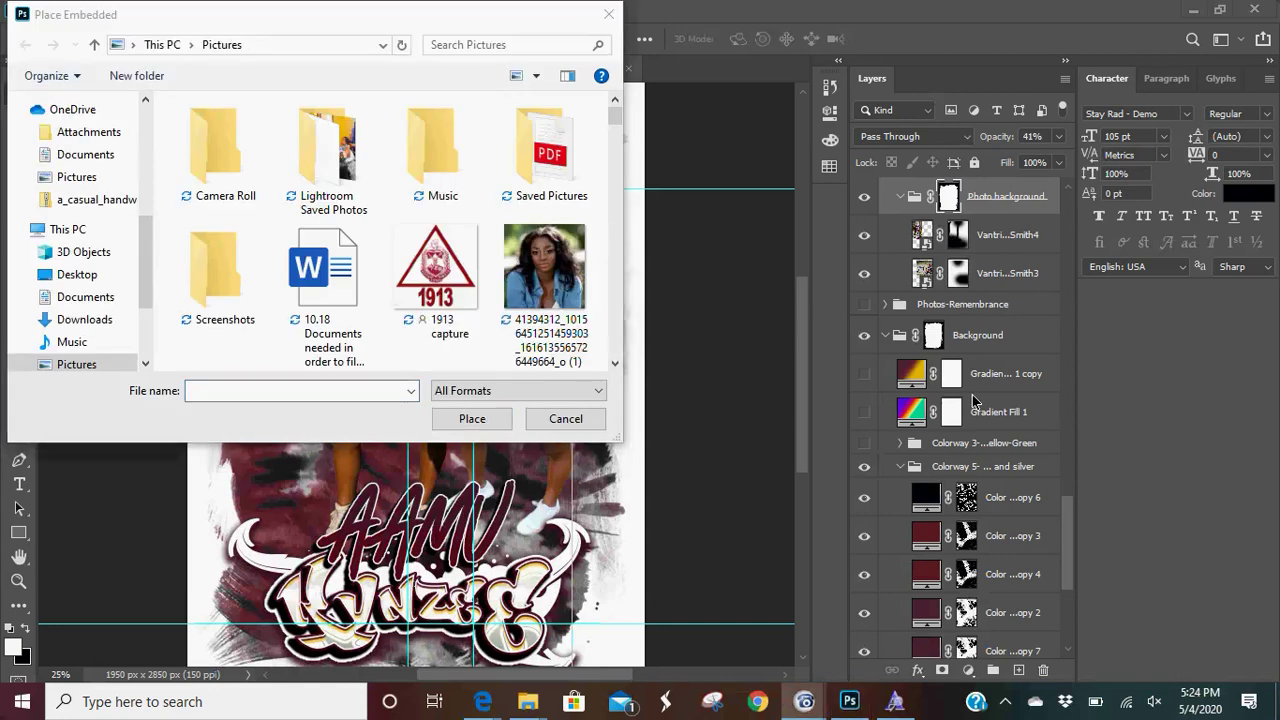
click(98, 162)
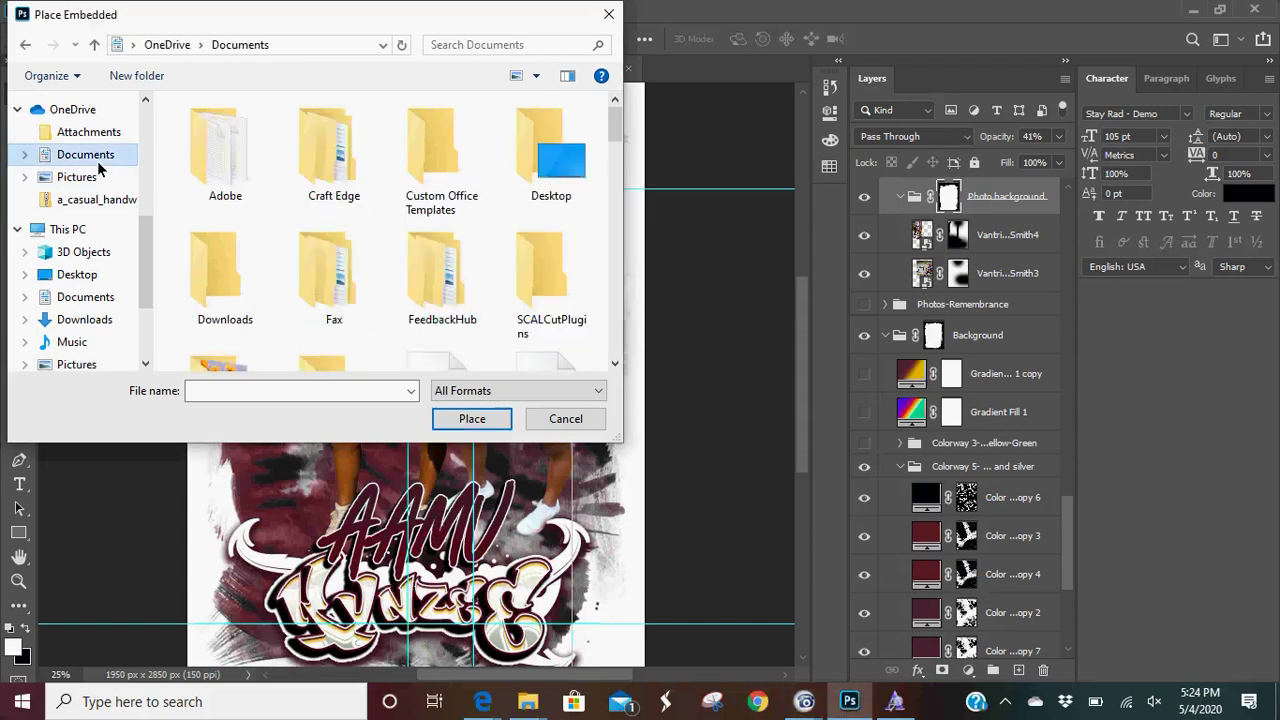
scroll(430, 140, down, 3)
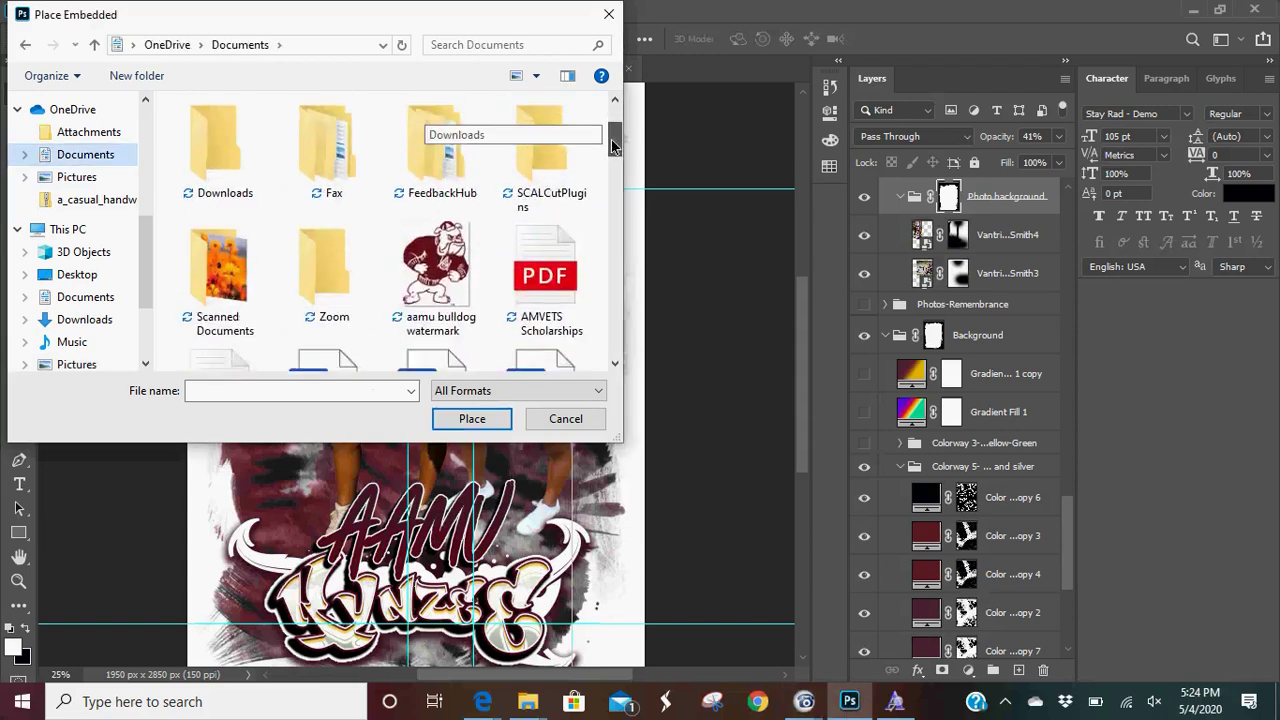
click(430, 188)
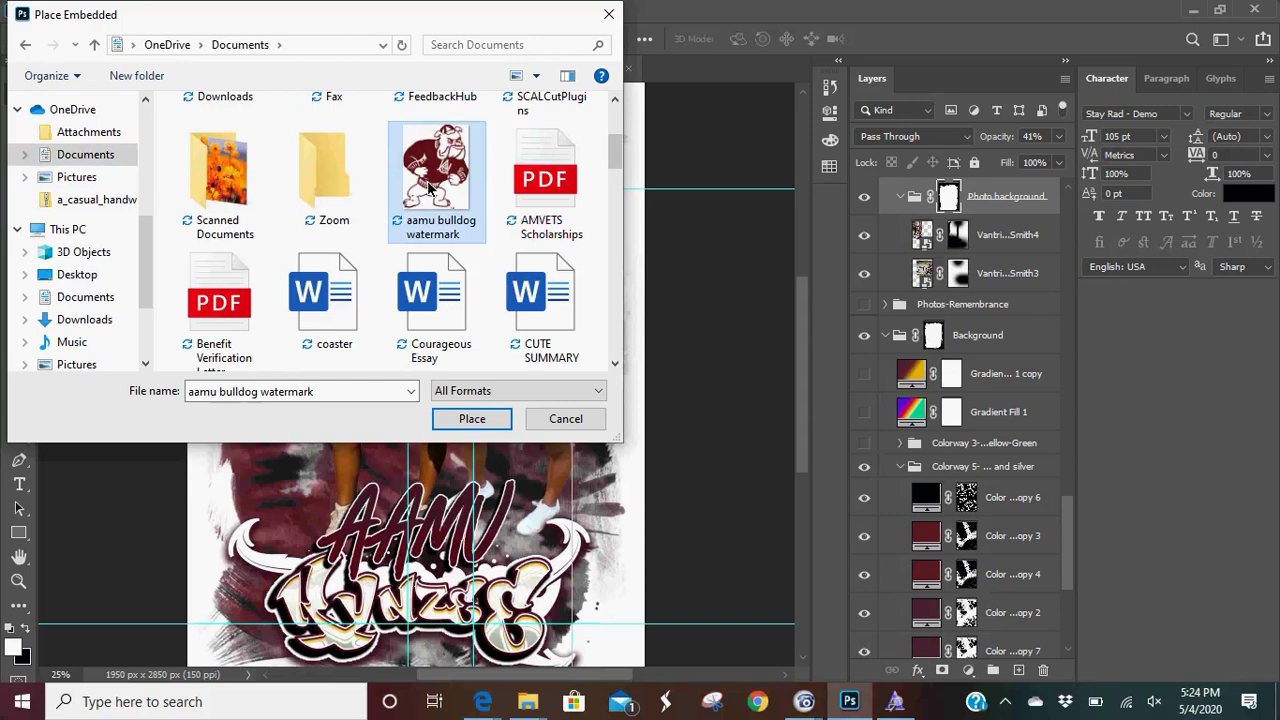
click(470, 421)
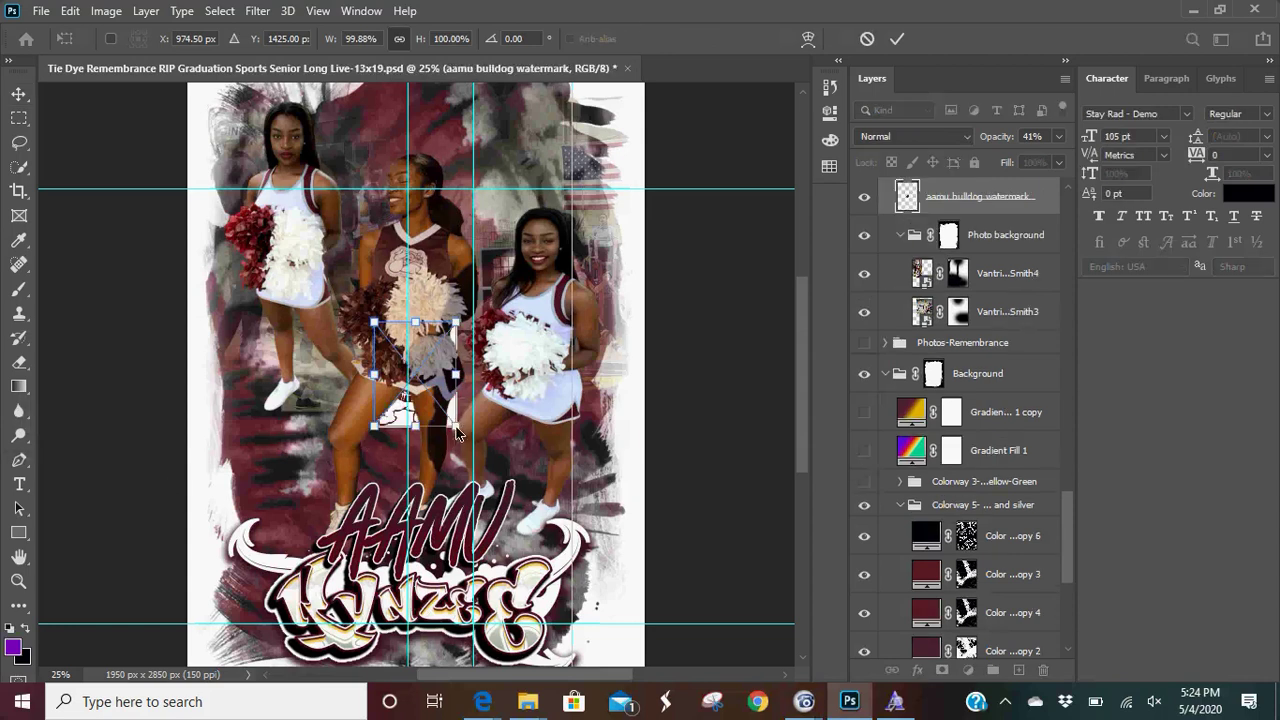
- Scale the placed bulldog proportionally to about 473% and position it behind the cheerleaders, reaching the poster's upper edge
drag(457, 430, 596, 608)
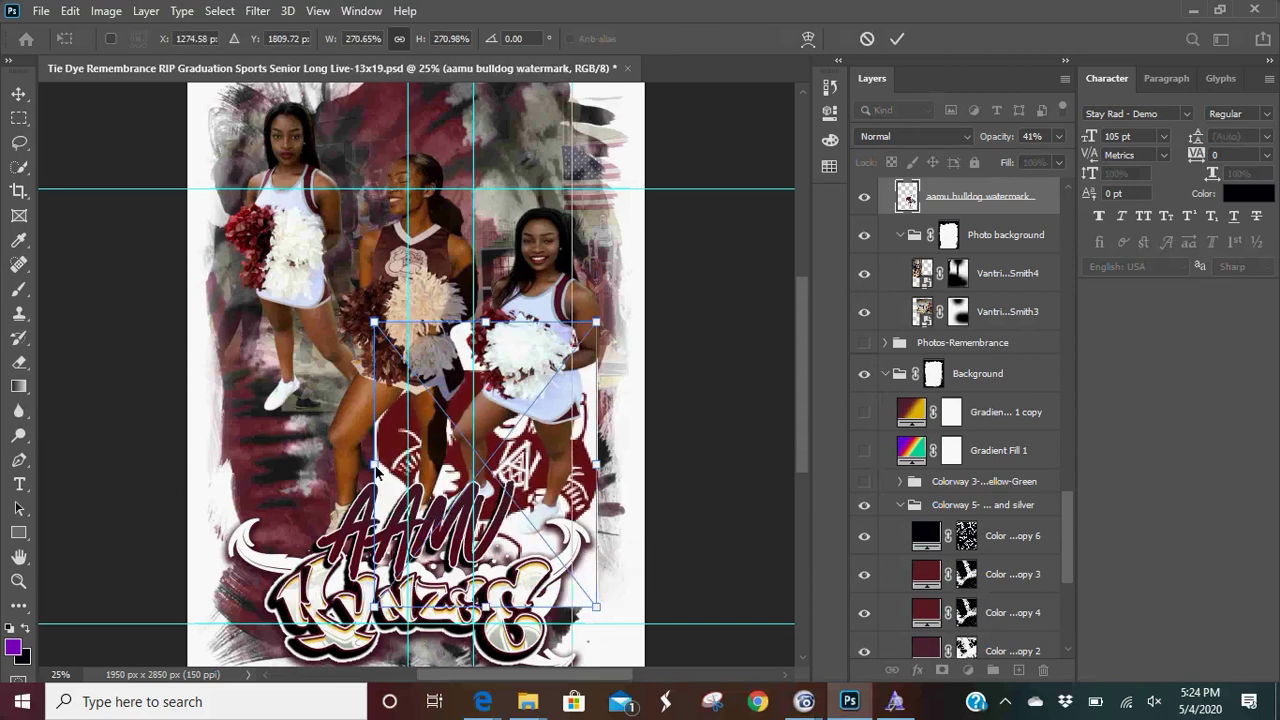
drag(367, 471, 183, 350)
drag(495, 256, 538, 178)
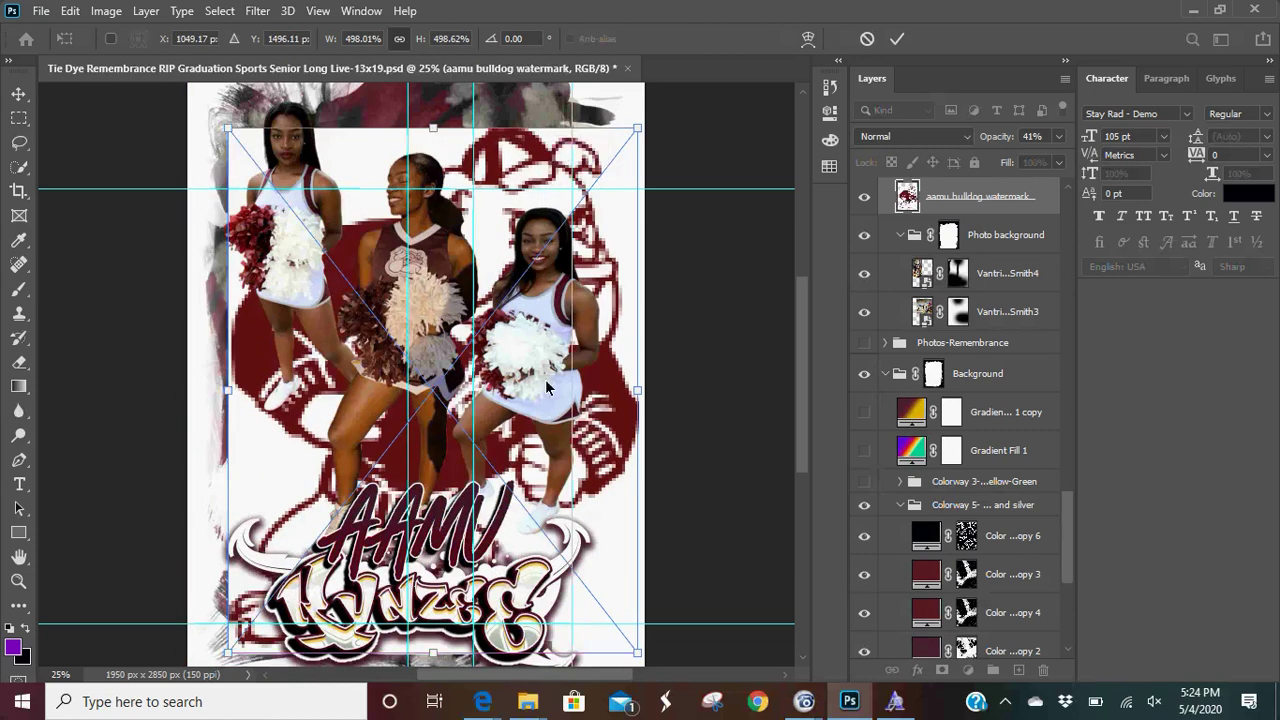
drag(637, 397, 617, 348)
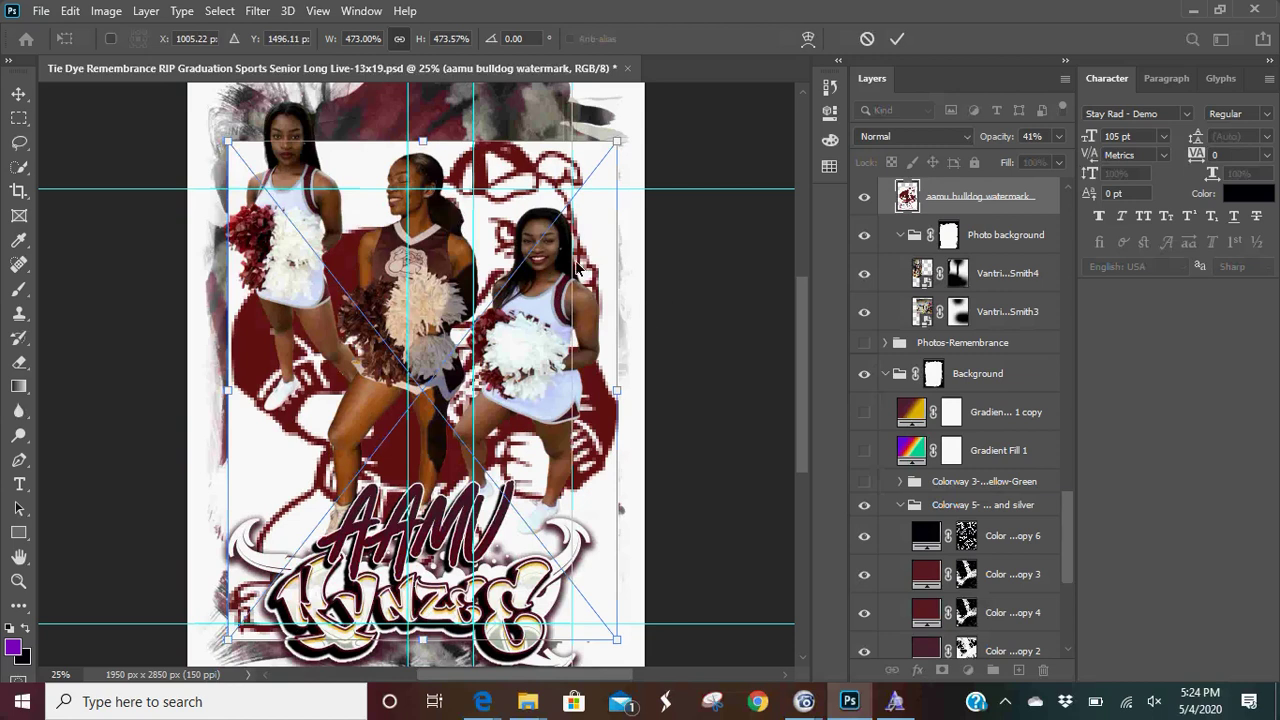
drag(523, 198, 521, 148)
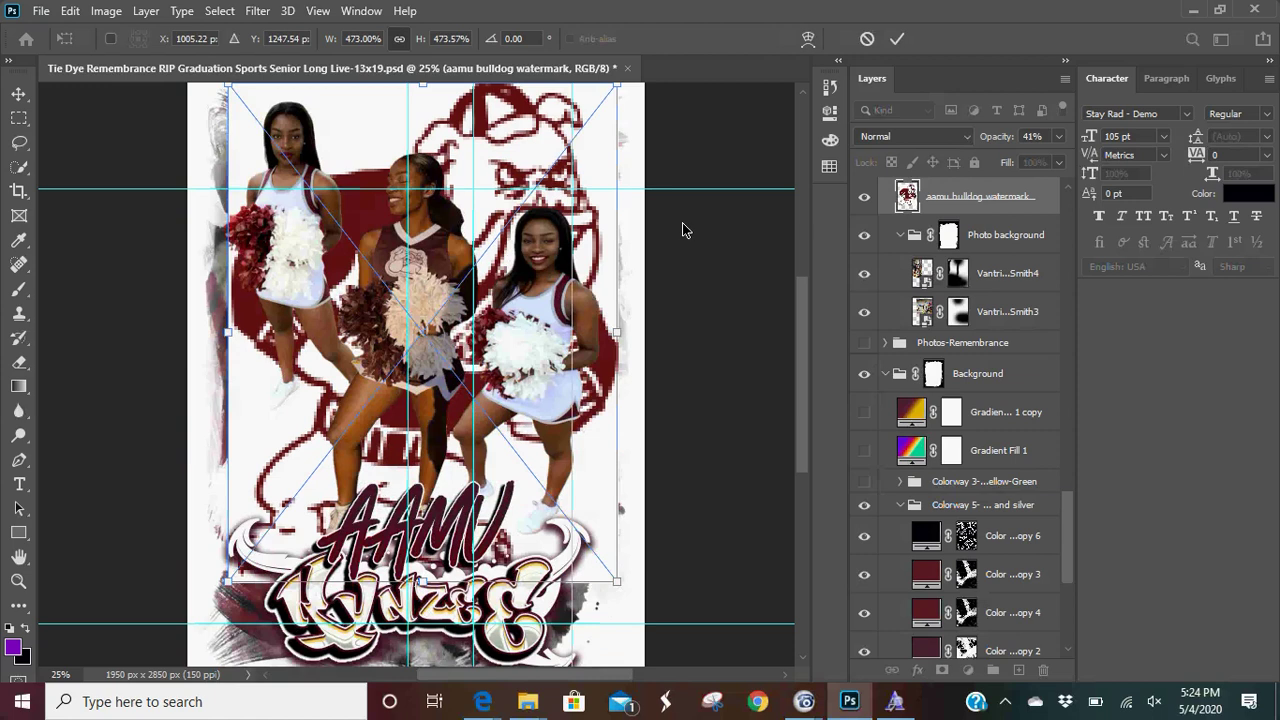
key(Return)
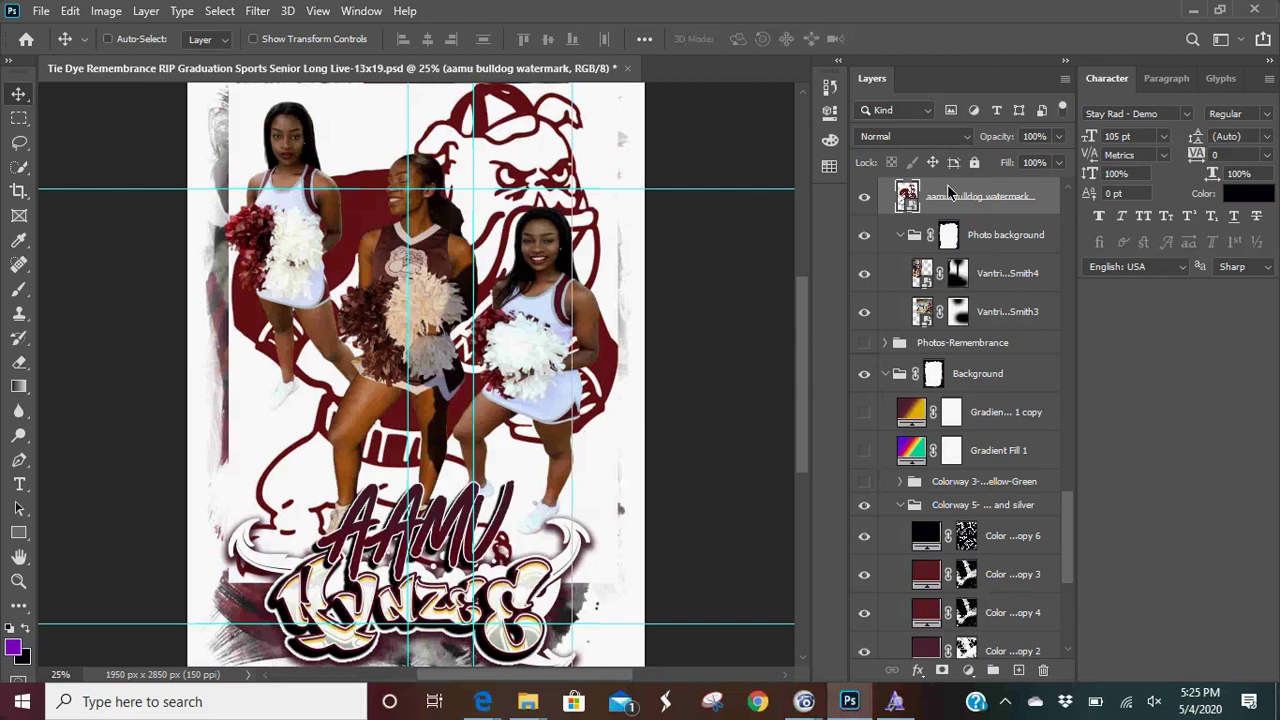
- Move the aamu bulldog watermark layer into the Photo background group and hide the photo layer directly beneath it
drag(949, 192, 956, 245)
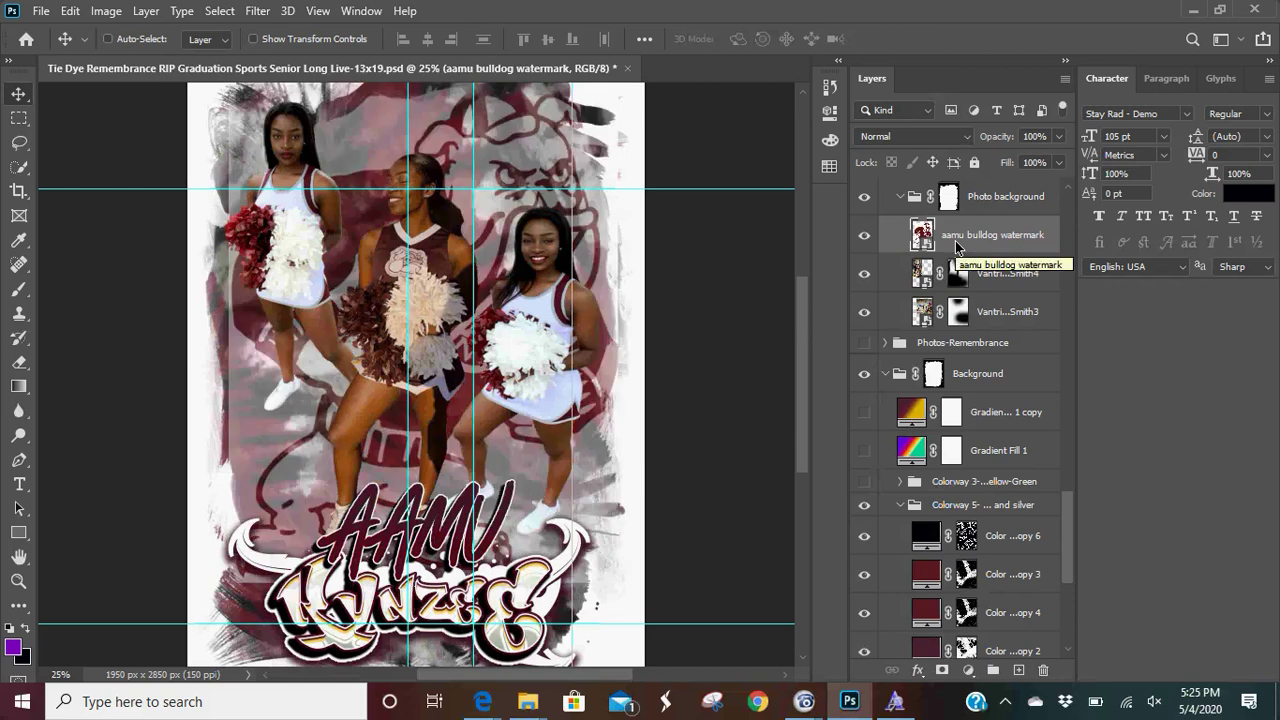
click(864, 273)
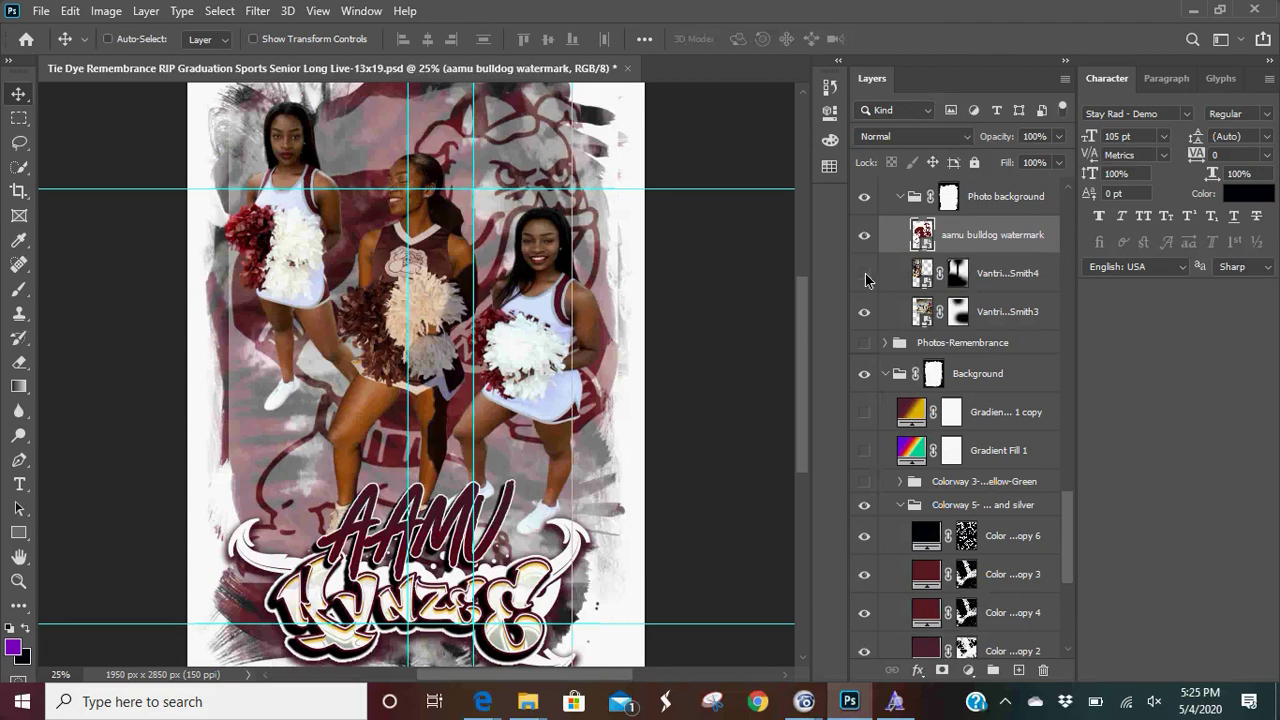
- Hide the remaining visible photo layer in the Photo background group and open the aamu bulldog watermark smart object for editing
click(865, 313)
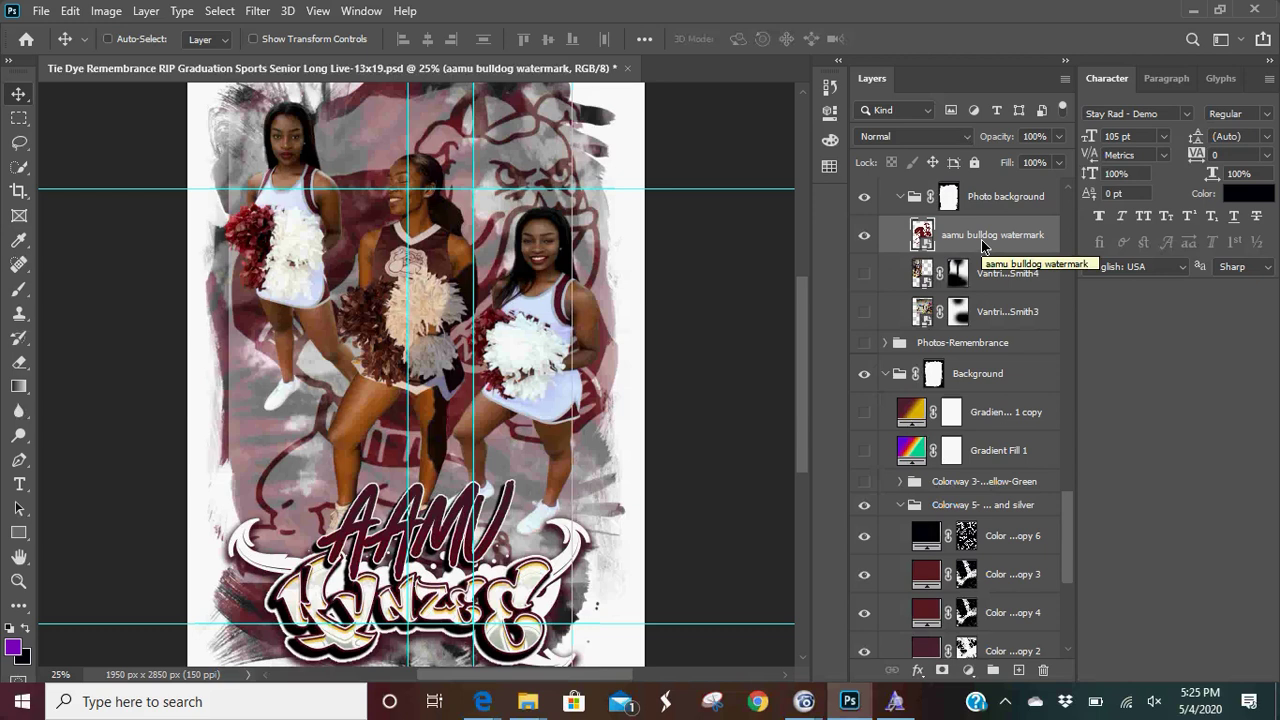
double_click(921, 234)
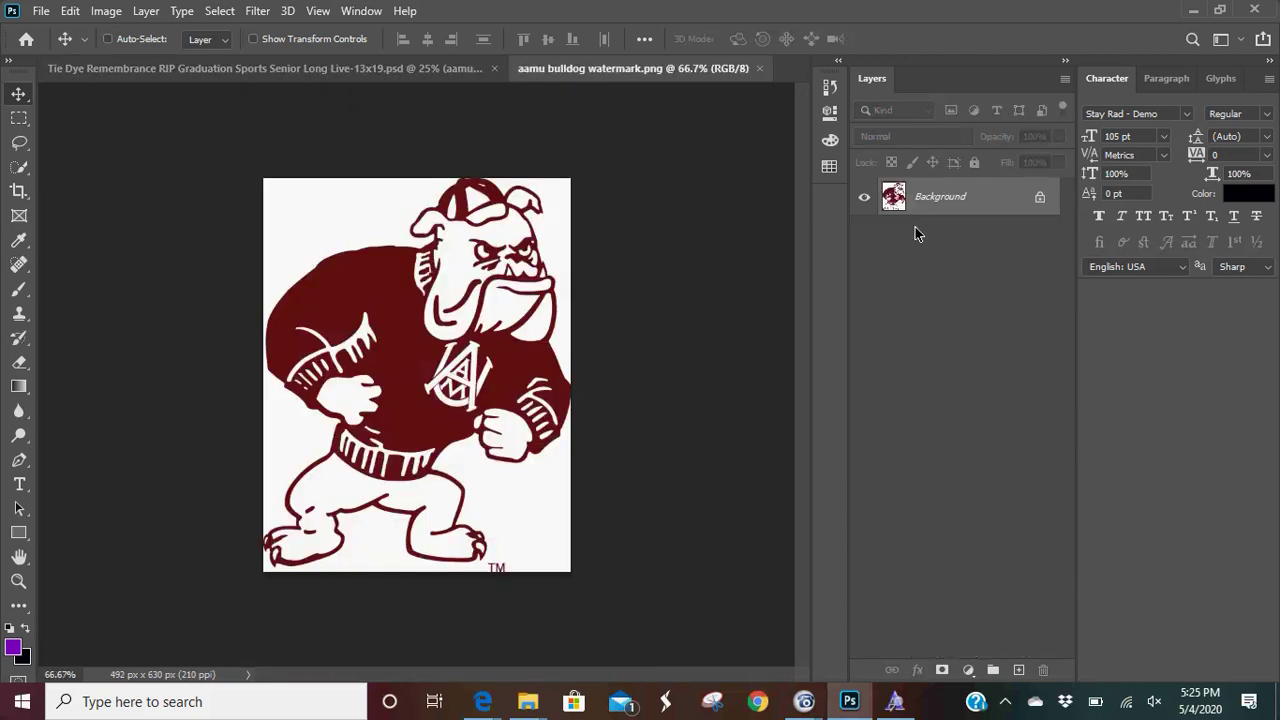
- Select only the bulldog figure by using the Magic Wand on the white areas on both sides of it and inverting the selection
right_click(22, 170)
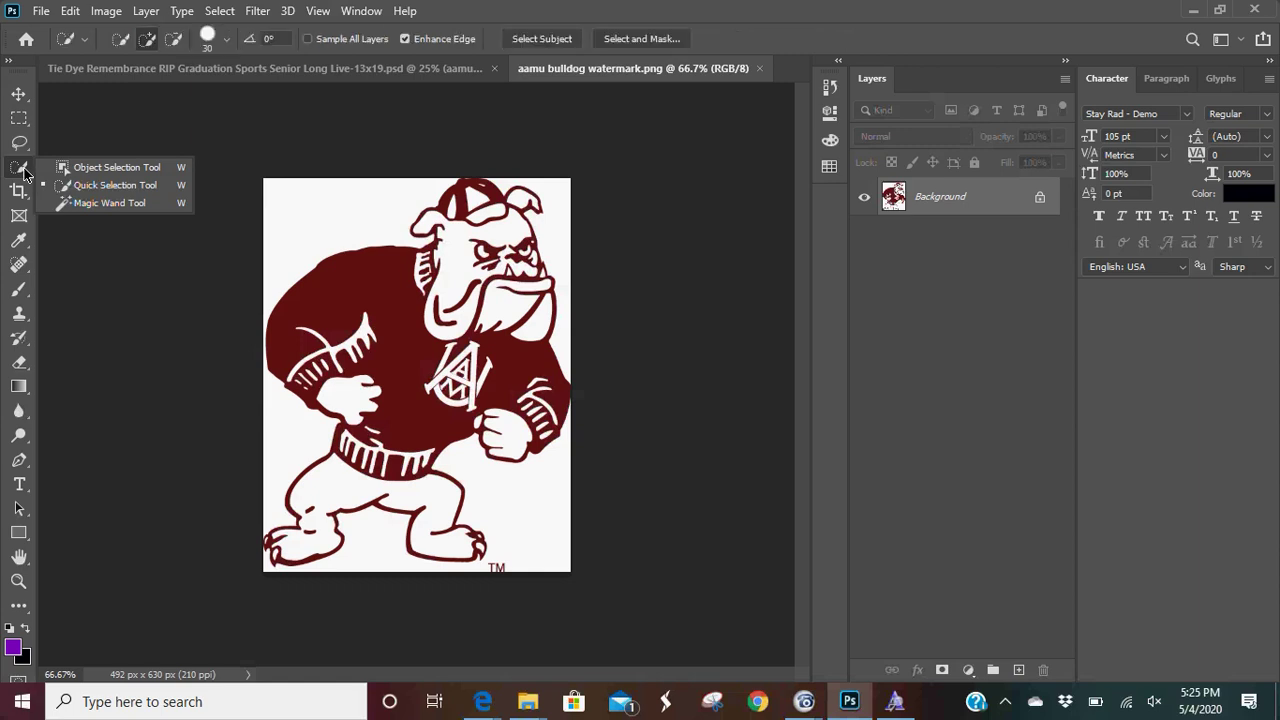
click(122, 204)
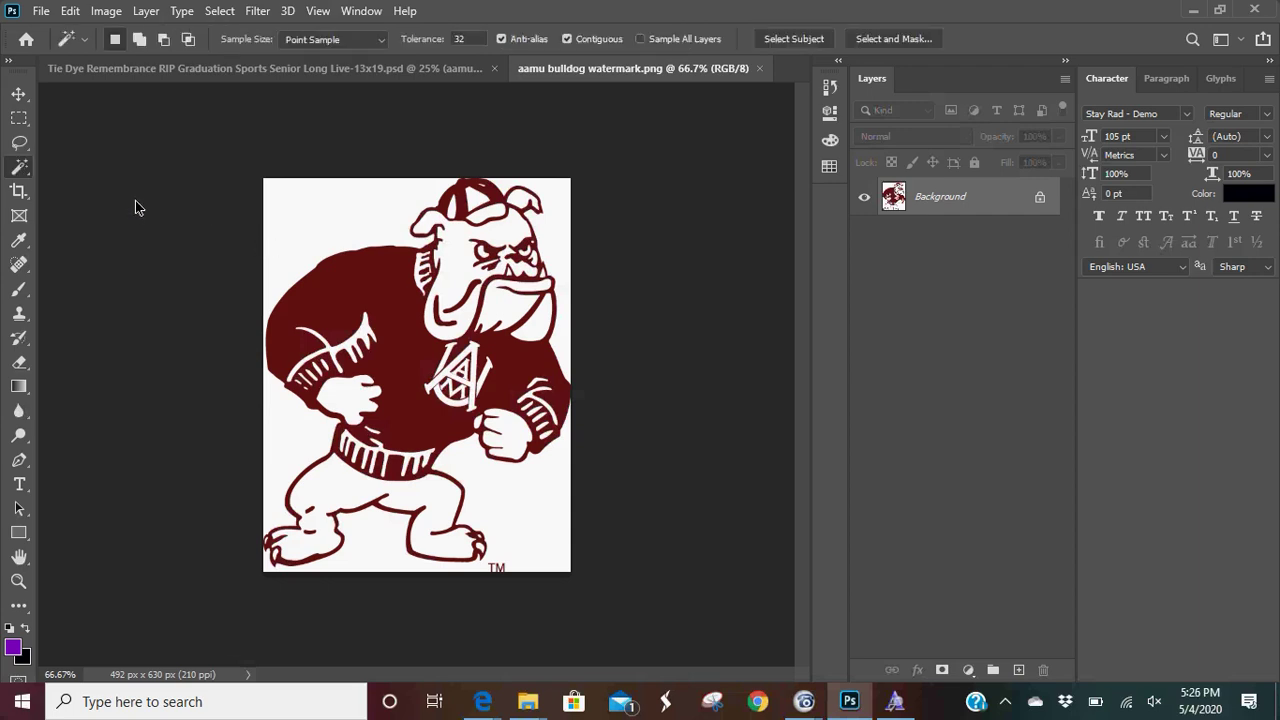
click(339, 214)
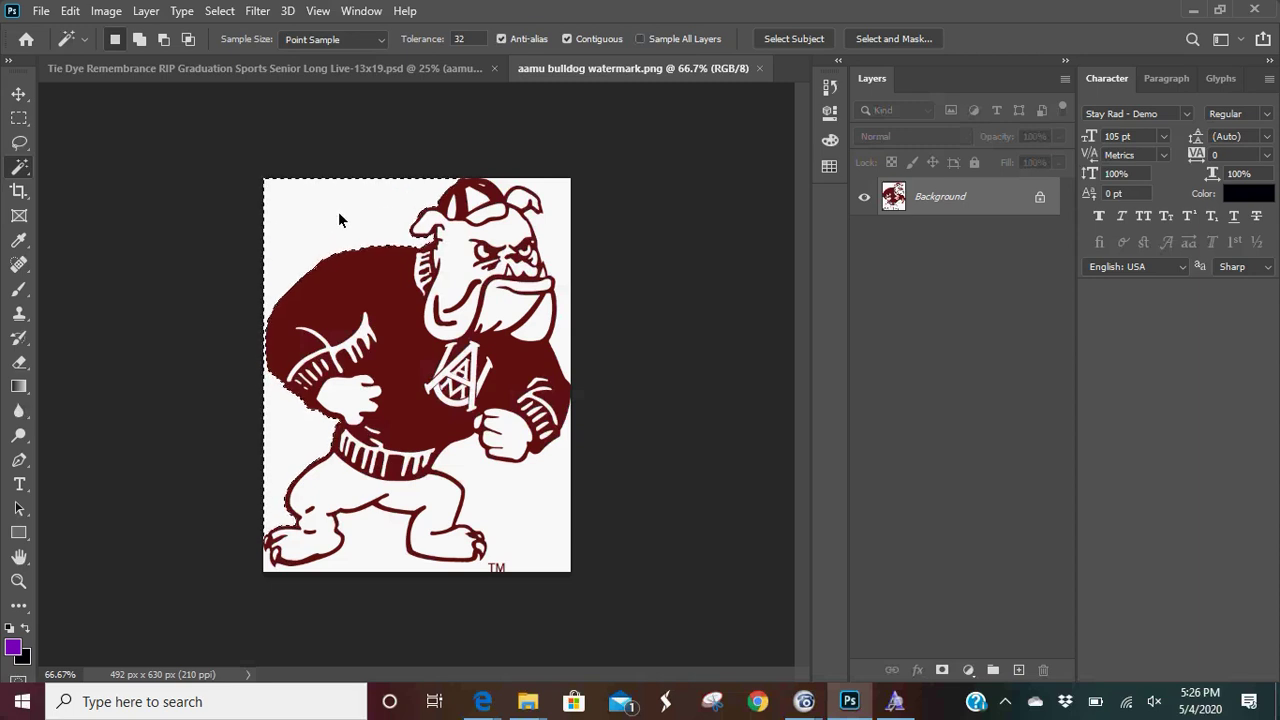
click(141, 40)
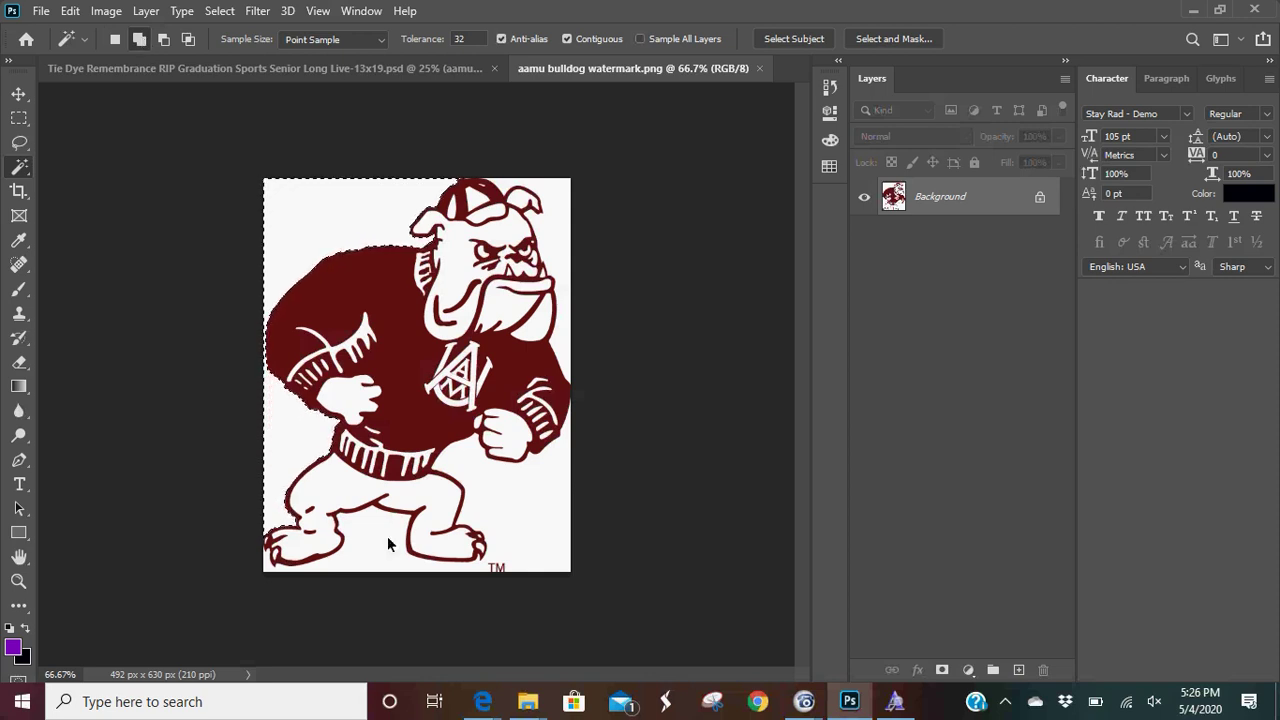
click(527, 517)
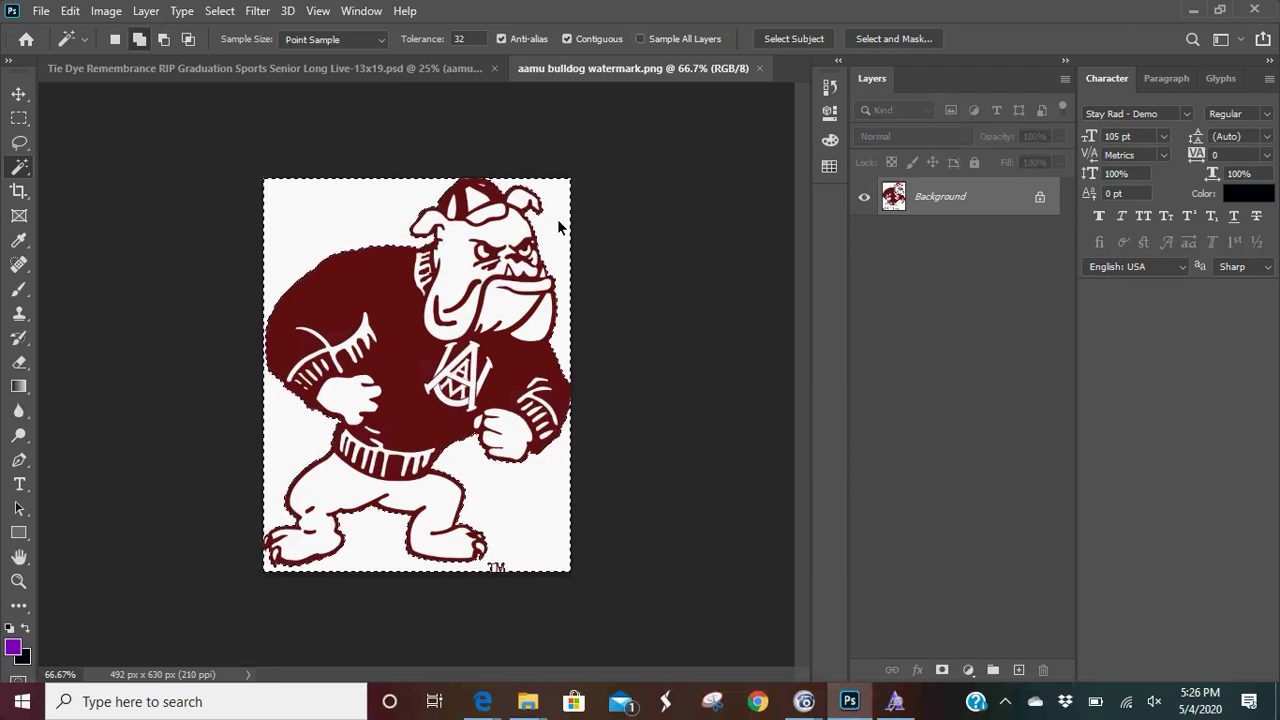
click(219, 12)
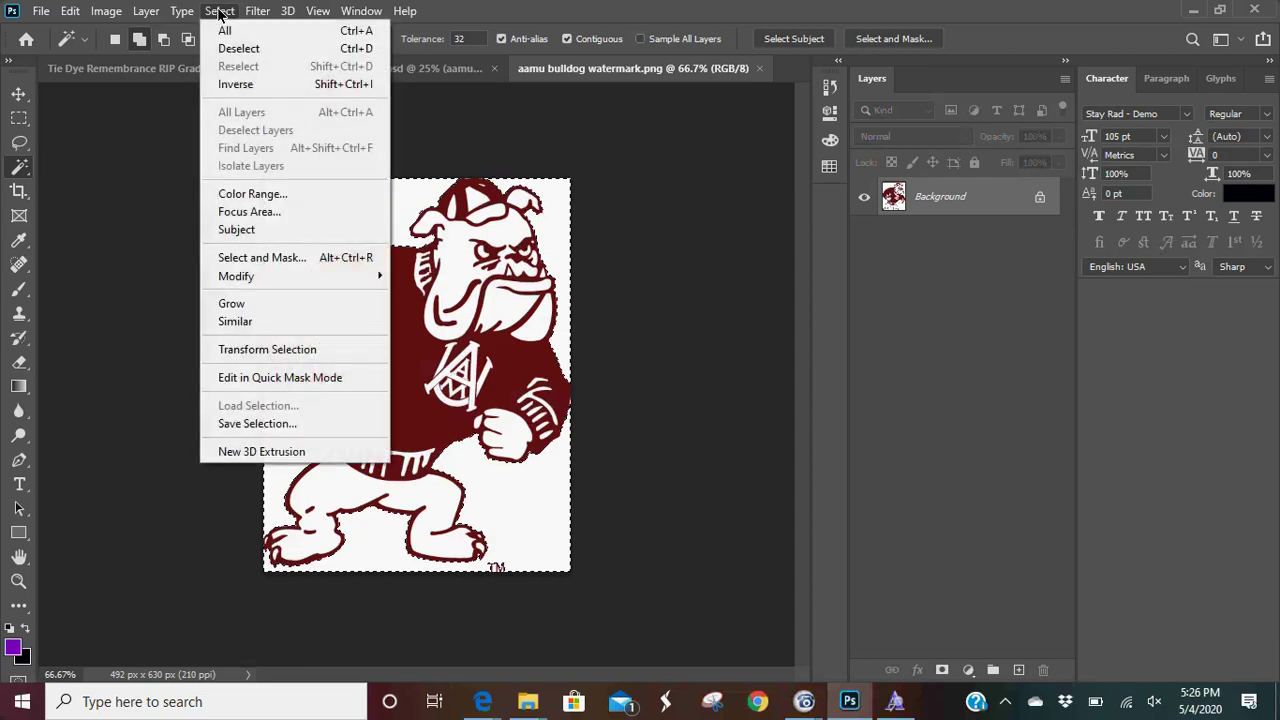
click(237, 83)
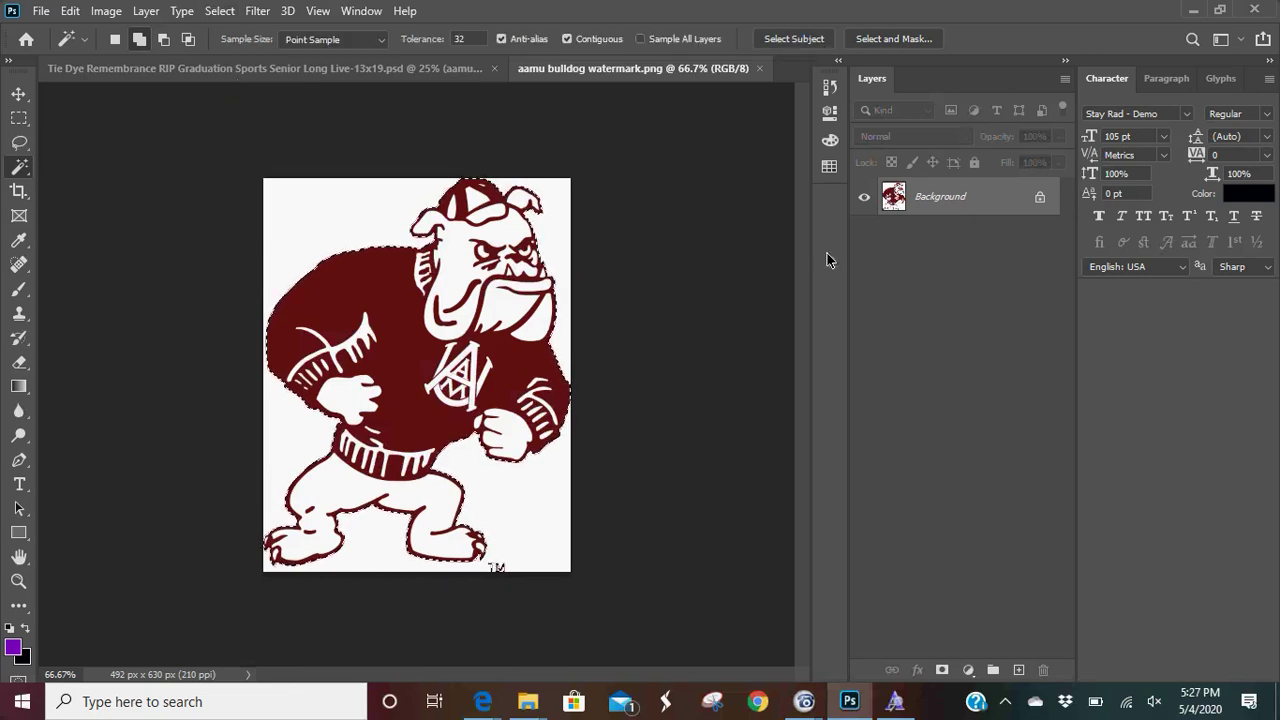
- Mask out the white background around the bulldog, apply the layer mask, and save and close the watermark image
click(942, 675)
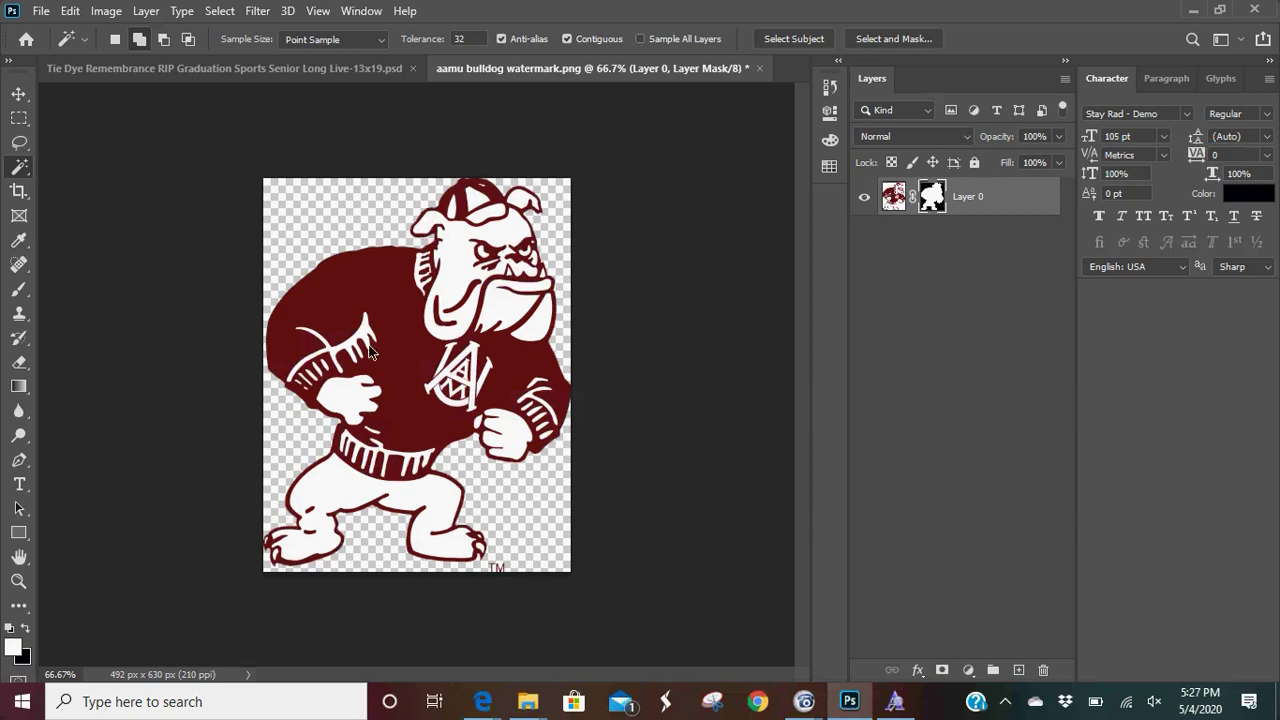
right_click(930, 205)
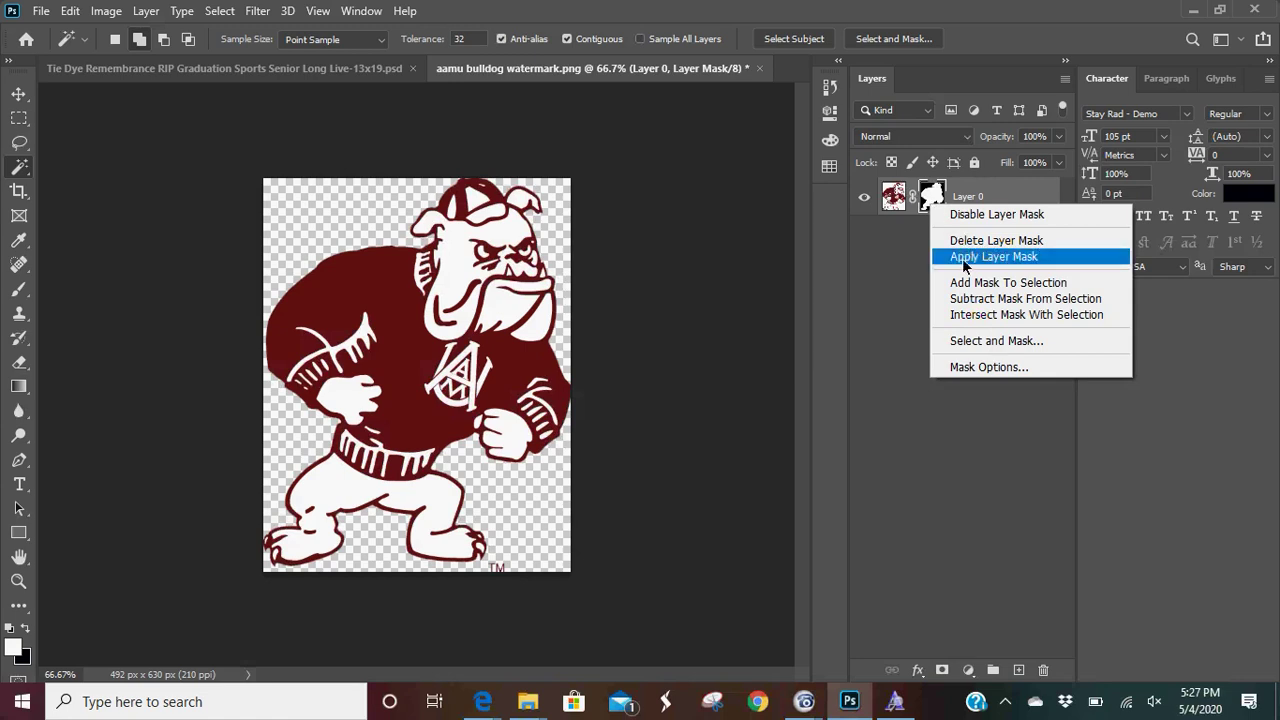
click(1067, 258)
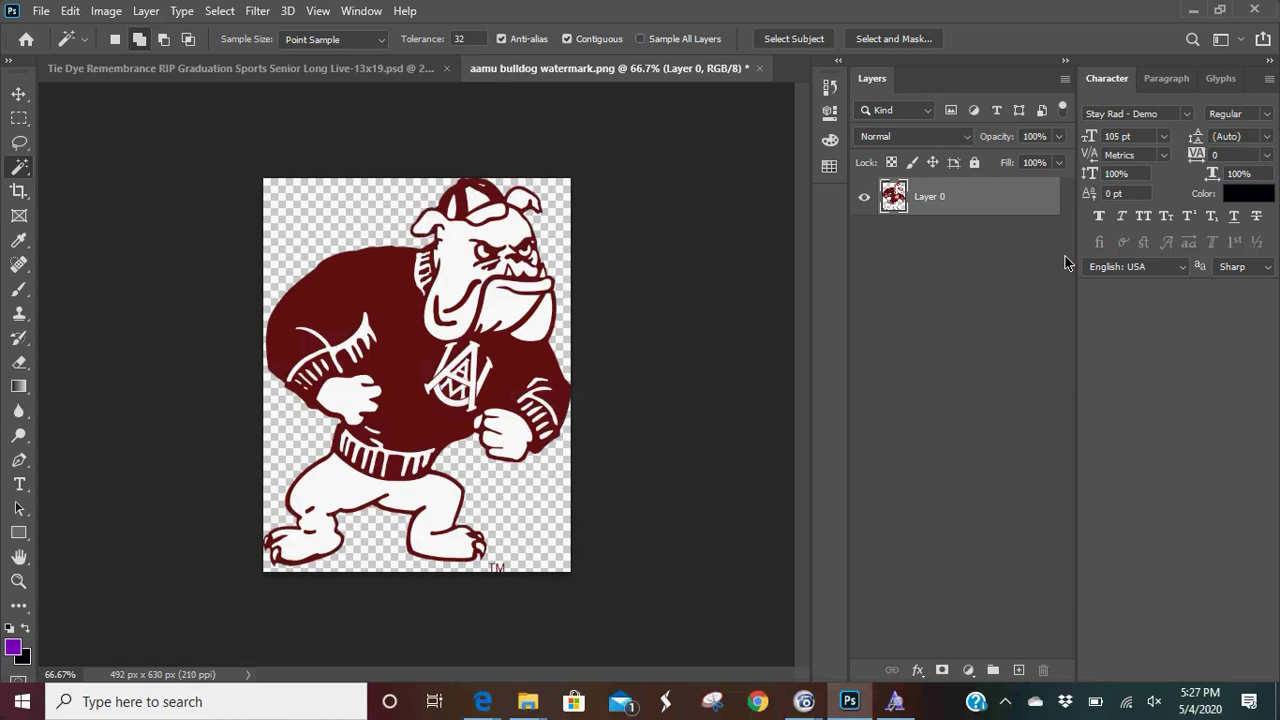
click(761, 68)
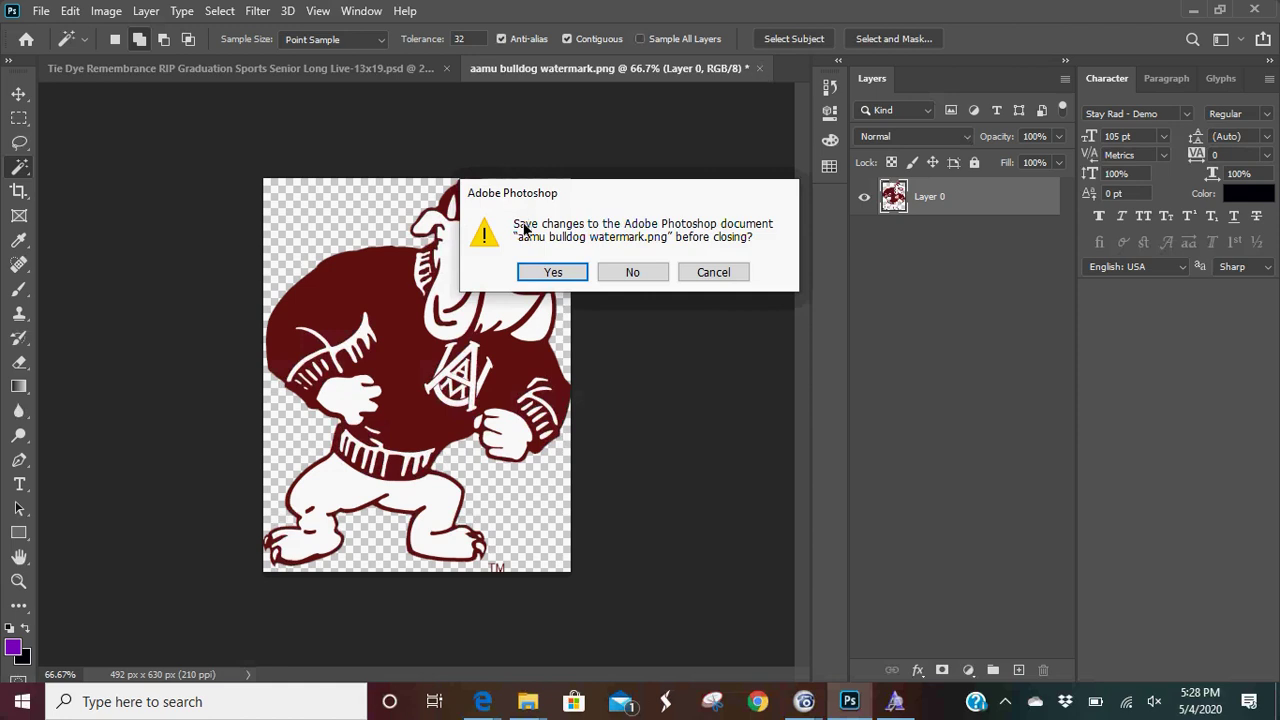
click(550, 277)
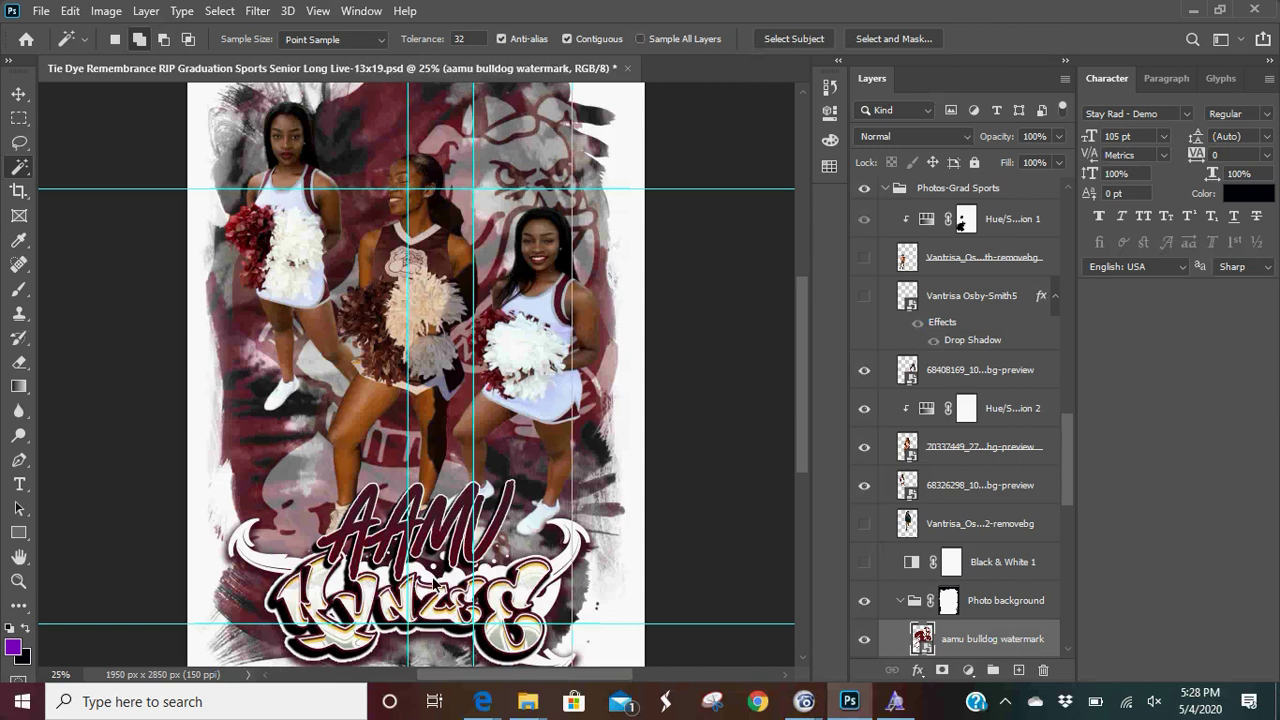
- Select the GraffiName group that holds the graffiti name lettering on the poster
right_click(446, 625)
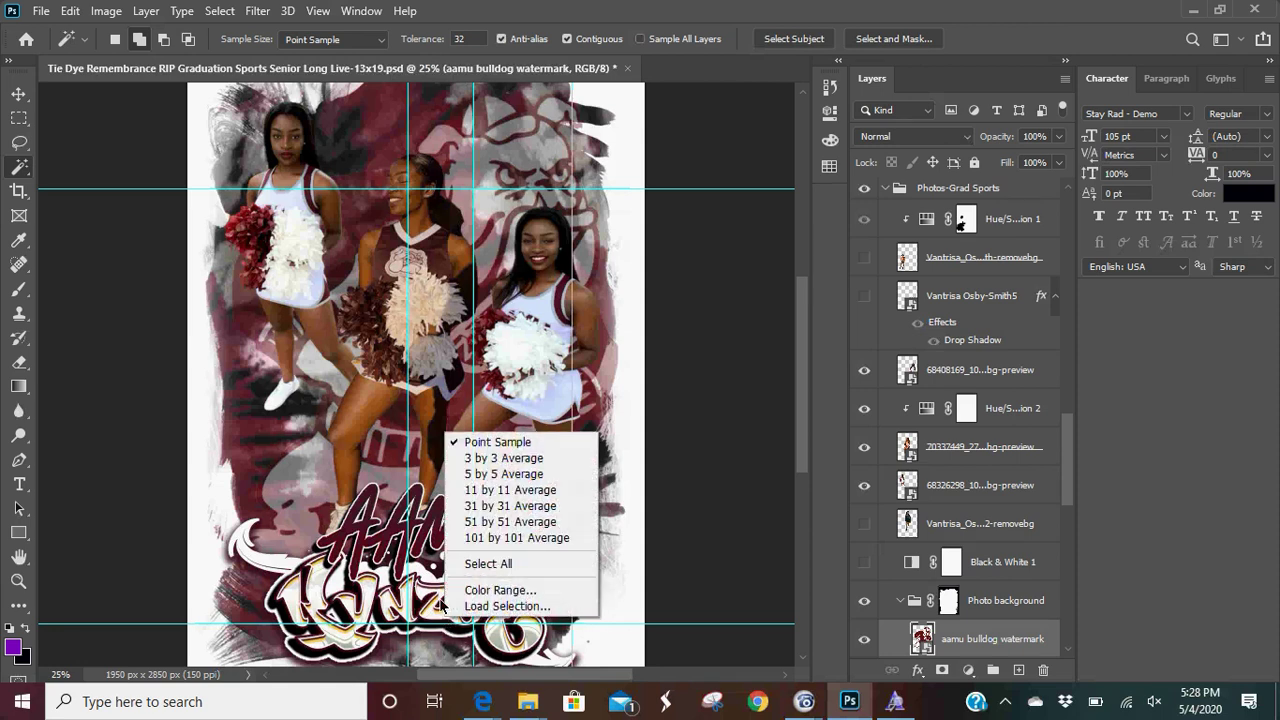
click(716, 525)
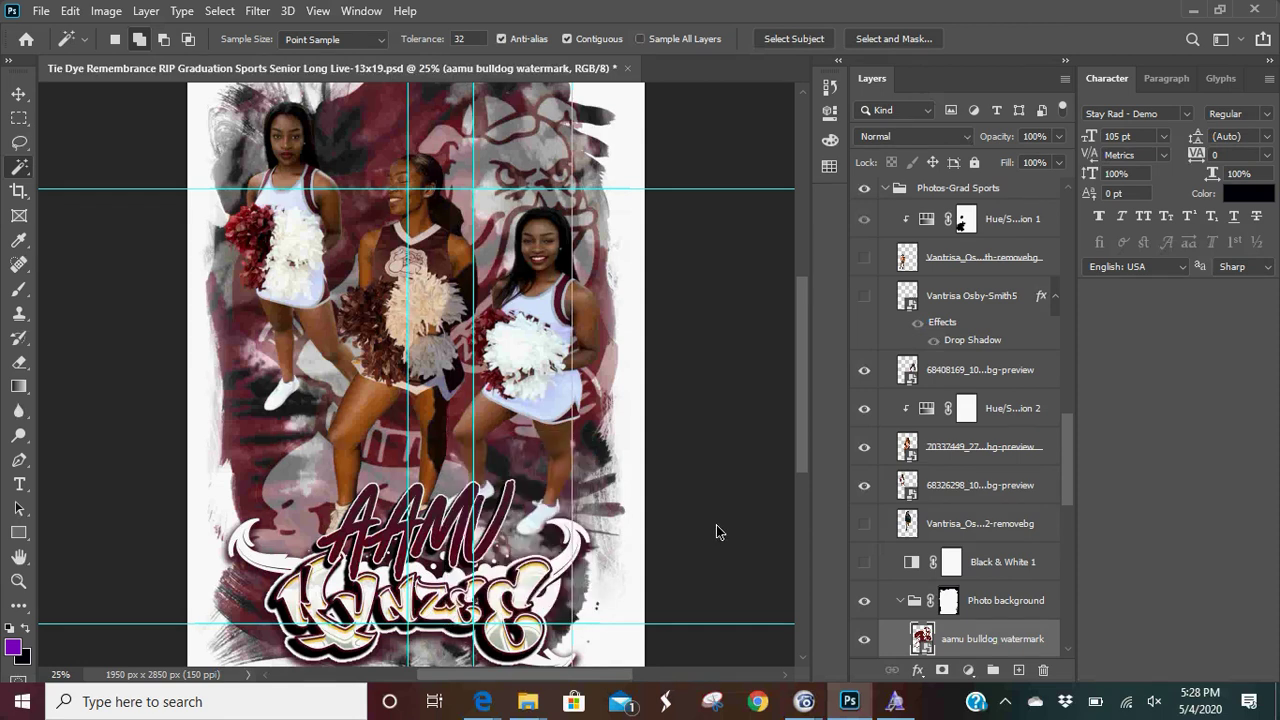
click(18, 94)
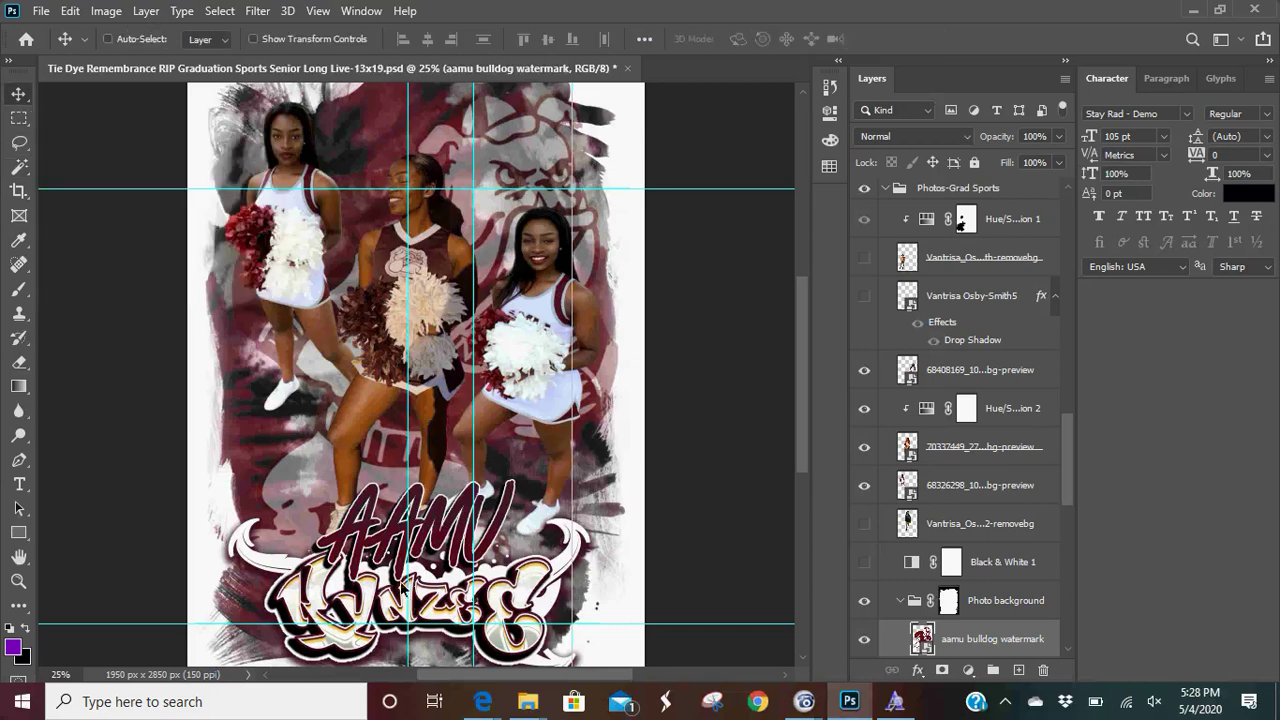
right_click(437, 599)
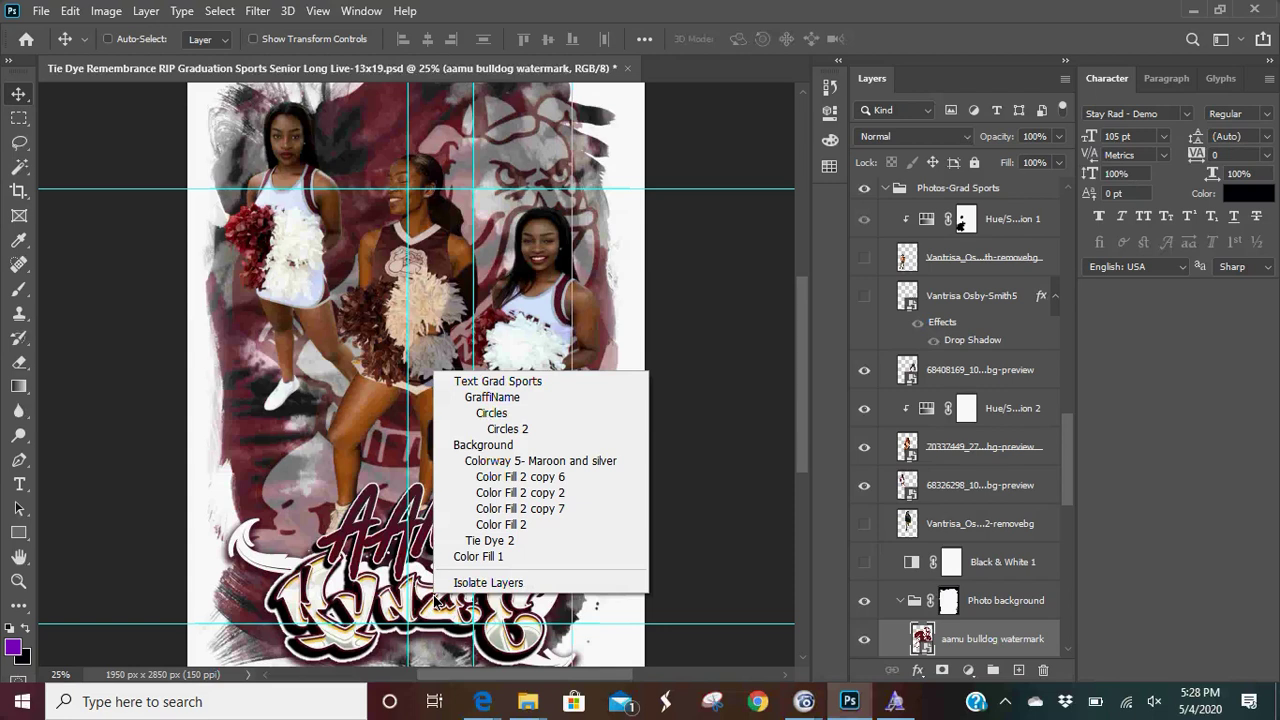
click(547, 398)
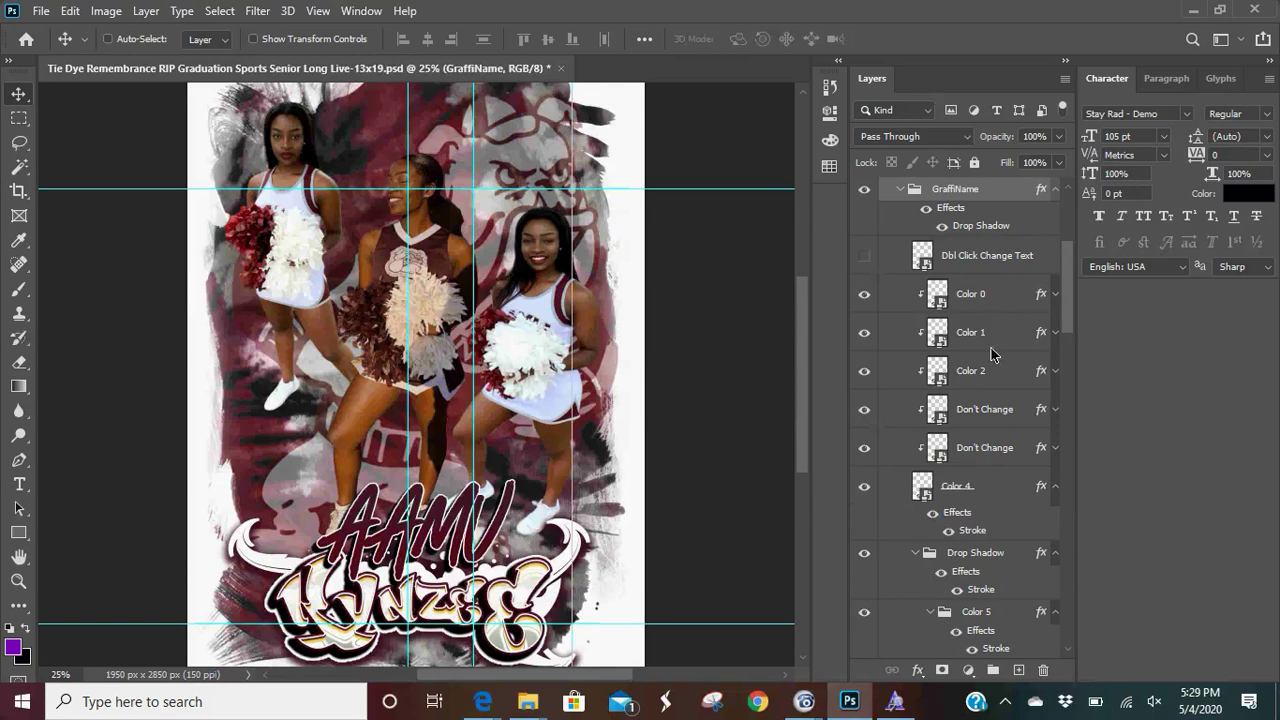
double_click(980, 375)
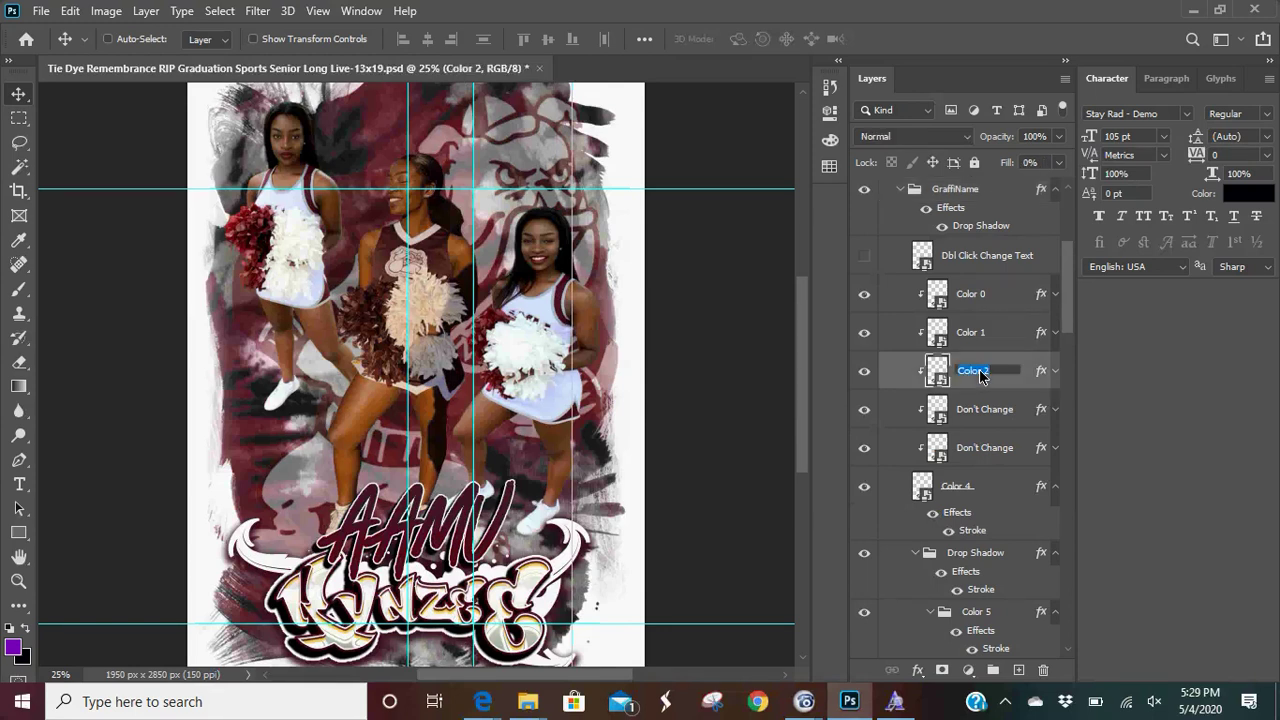
click(940, 375)
double_click(938, 372)
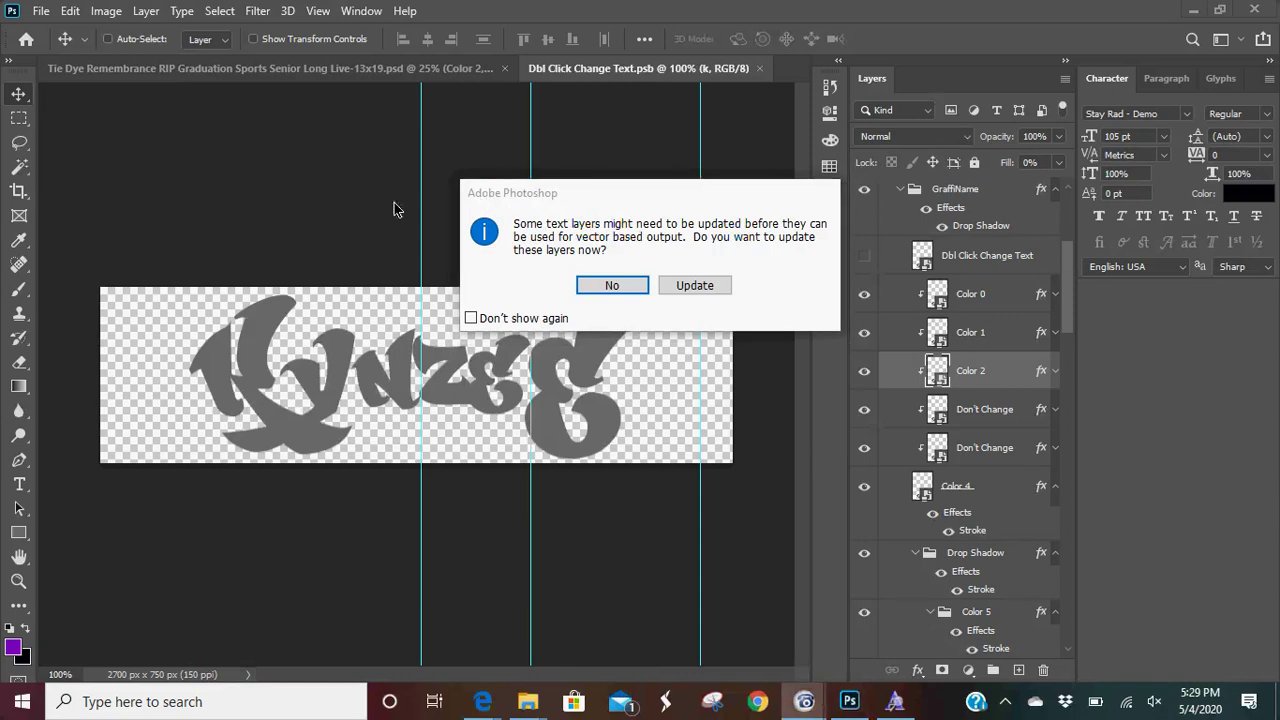
click(627, 290)
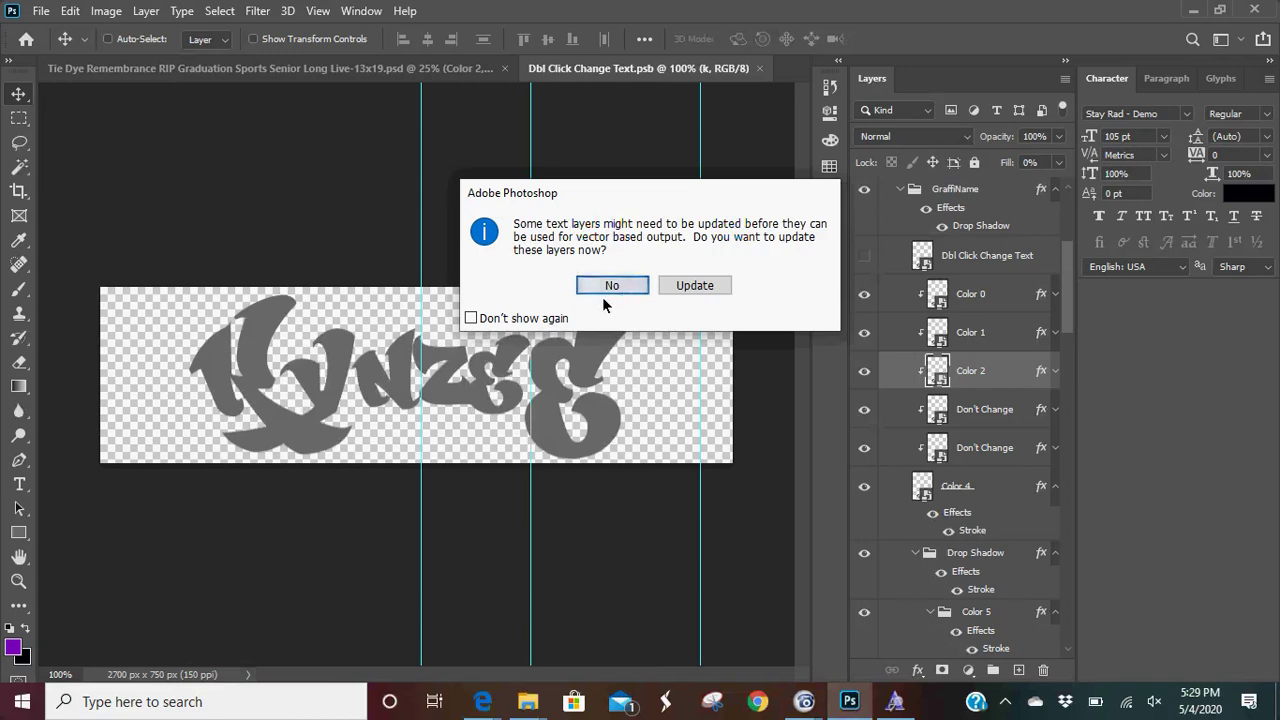
click(614, 289)
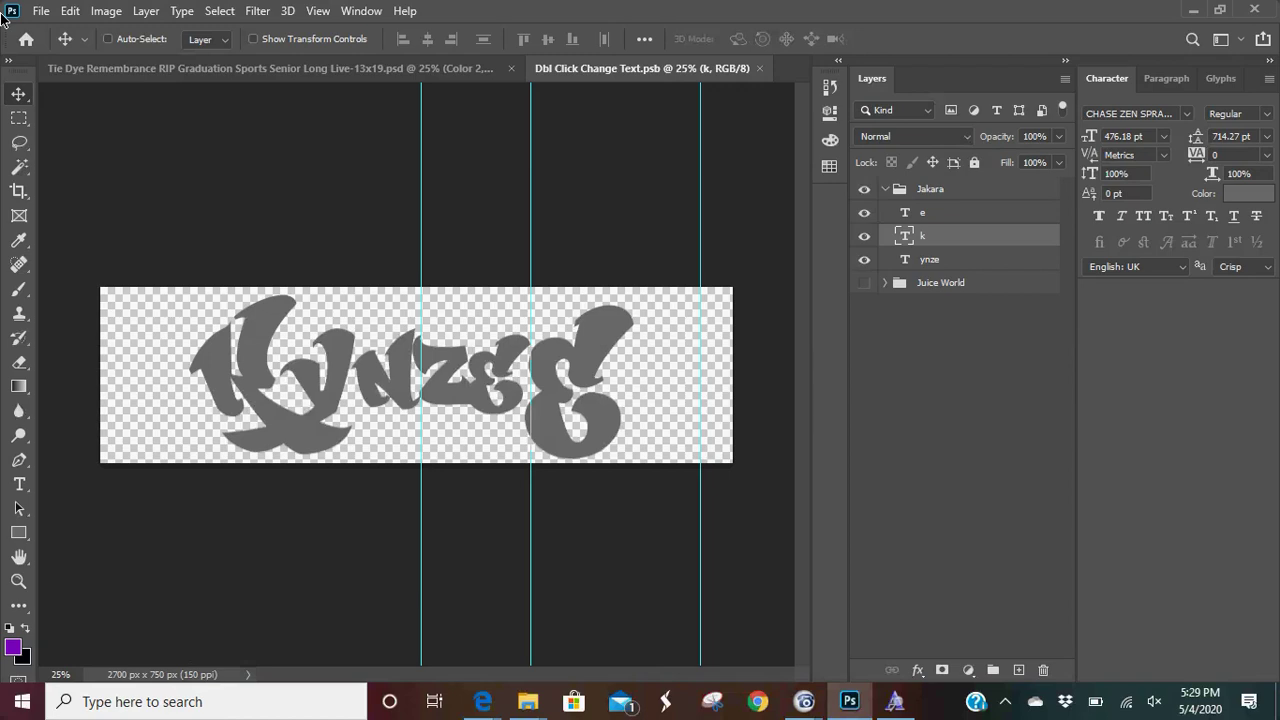
click(762, 69)
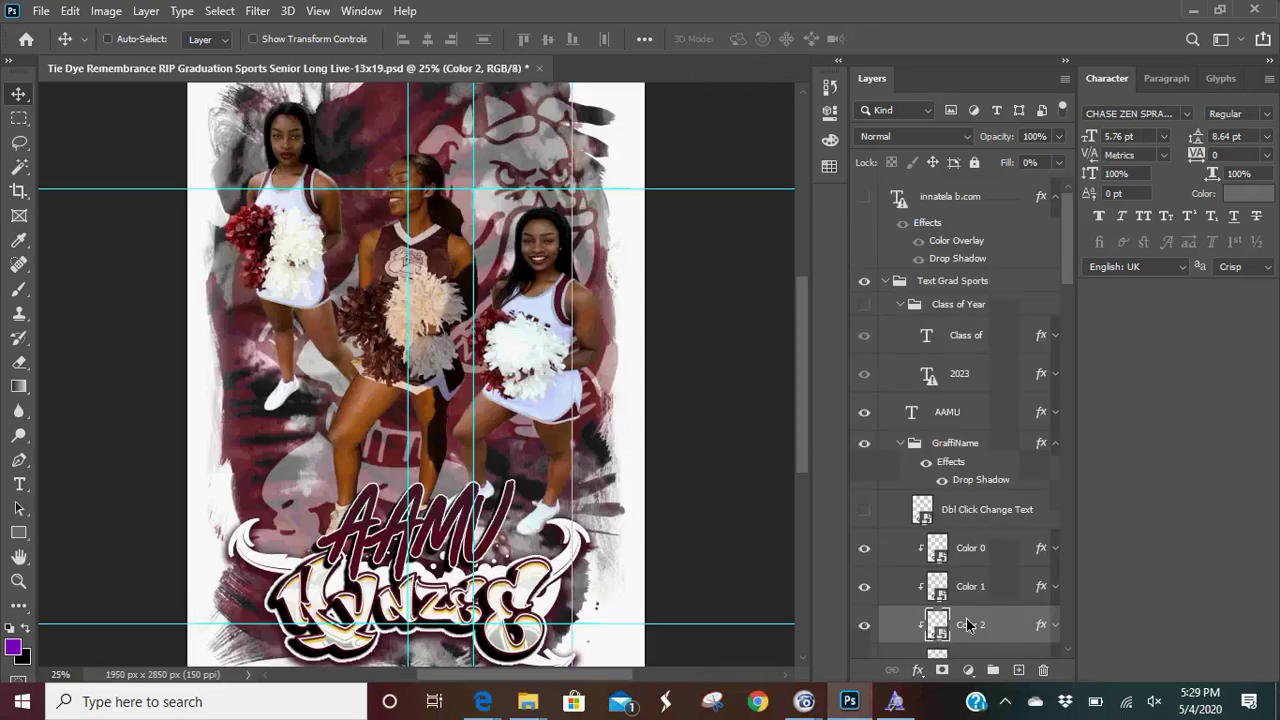
- Change the Inner Shadow color of the Color 2 layer in the GraffiName group to a dark gray
double_click(1037, 635)
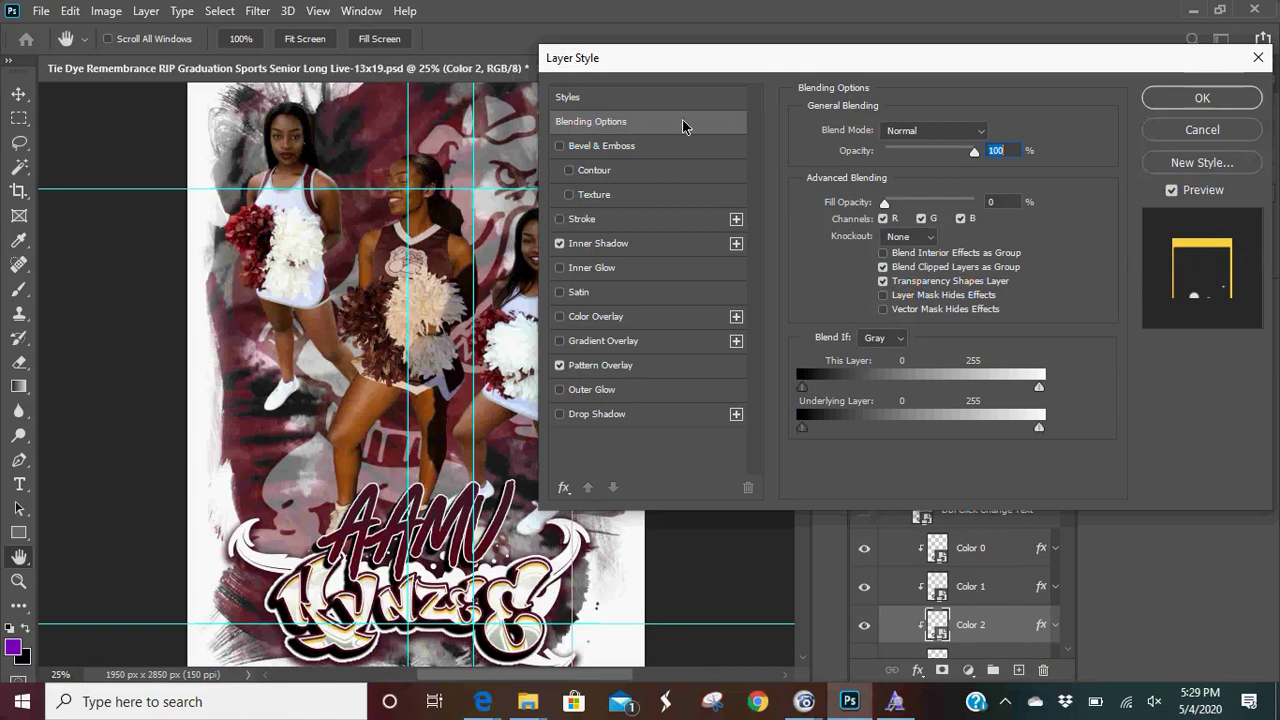
click(670, 247)
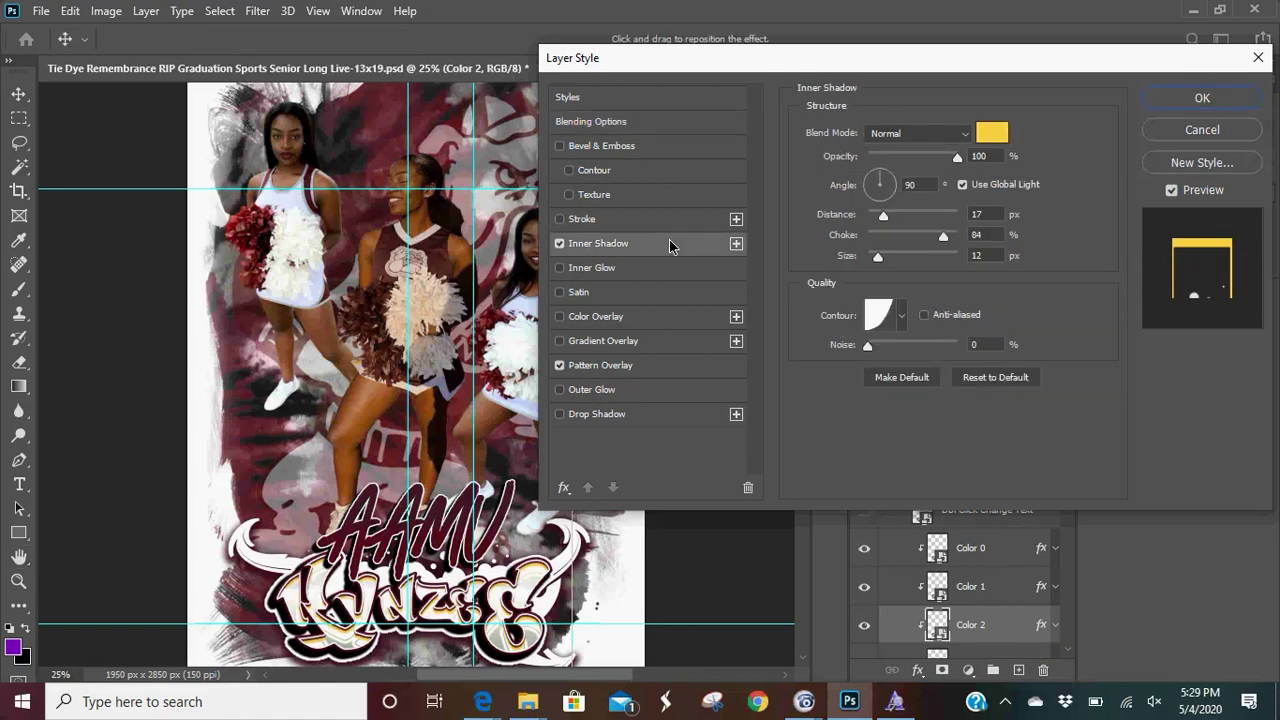
click(990, 134)
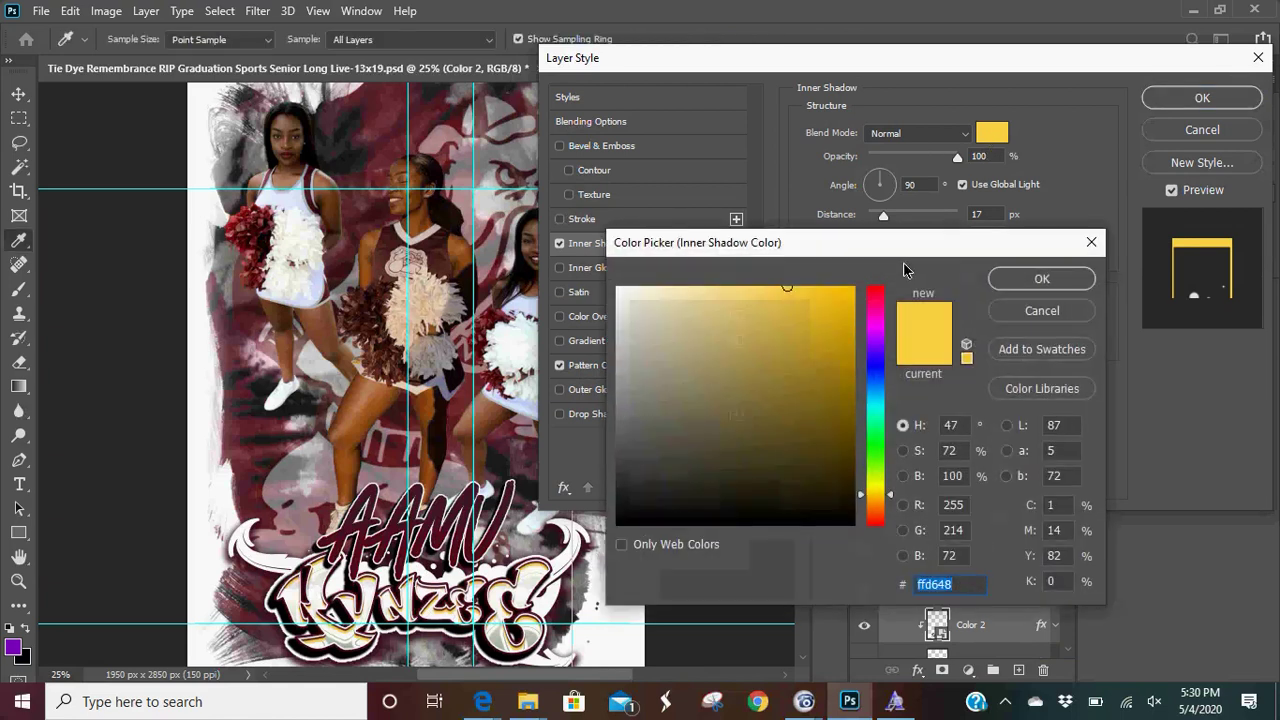
mouse_move(785, 287)
mouse_down()
mouse_move(728, 307)
mouse_move(645, 369)
mouse_move(644, 394)
mouse_up()
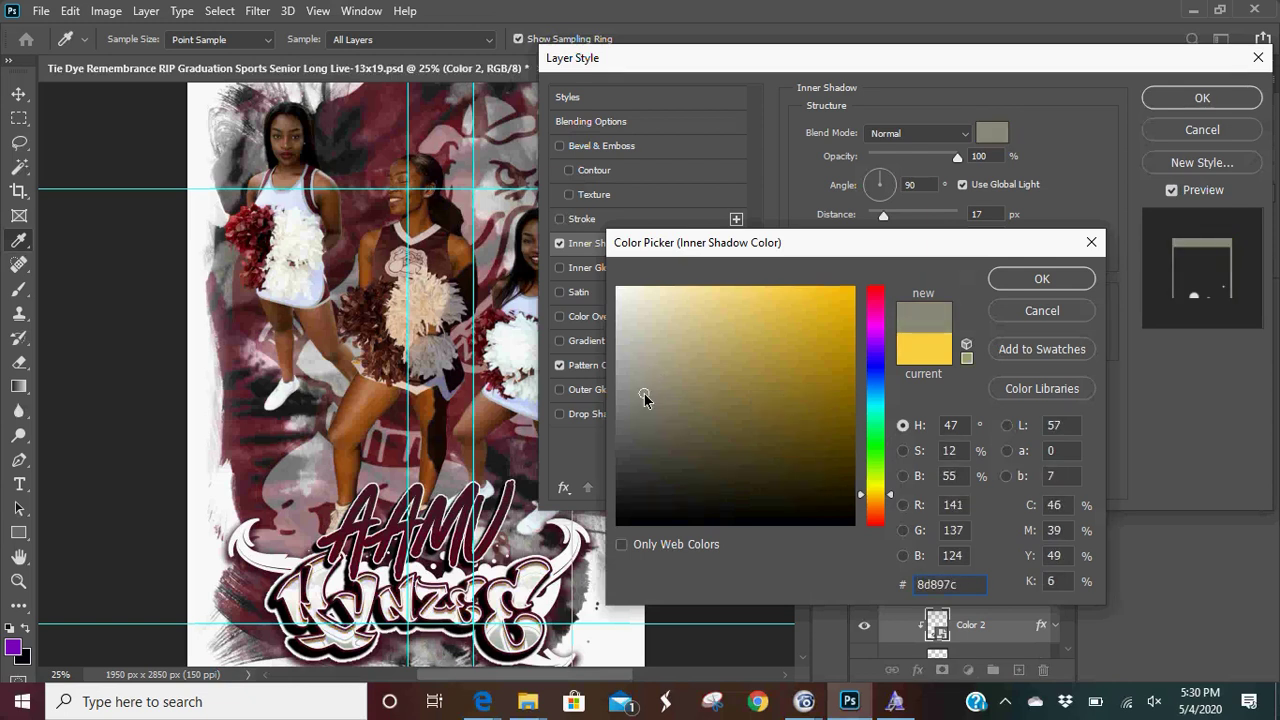
drag(644, 394, 644, 394)
mouse_move(644, 394)
mouse_down()
mouse_move(638, 431)
mouse_move(634, 421)
mouse_up()
click(1033, 287)
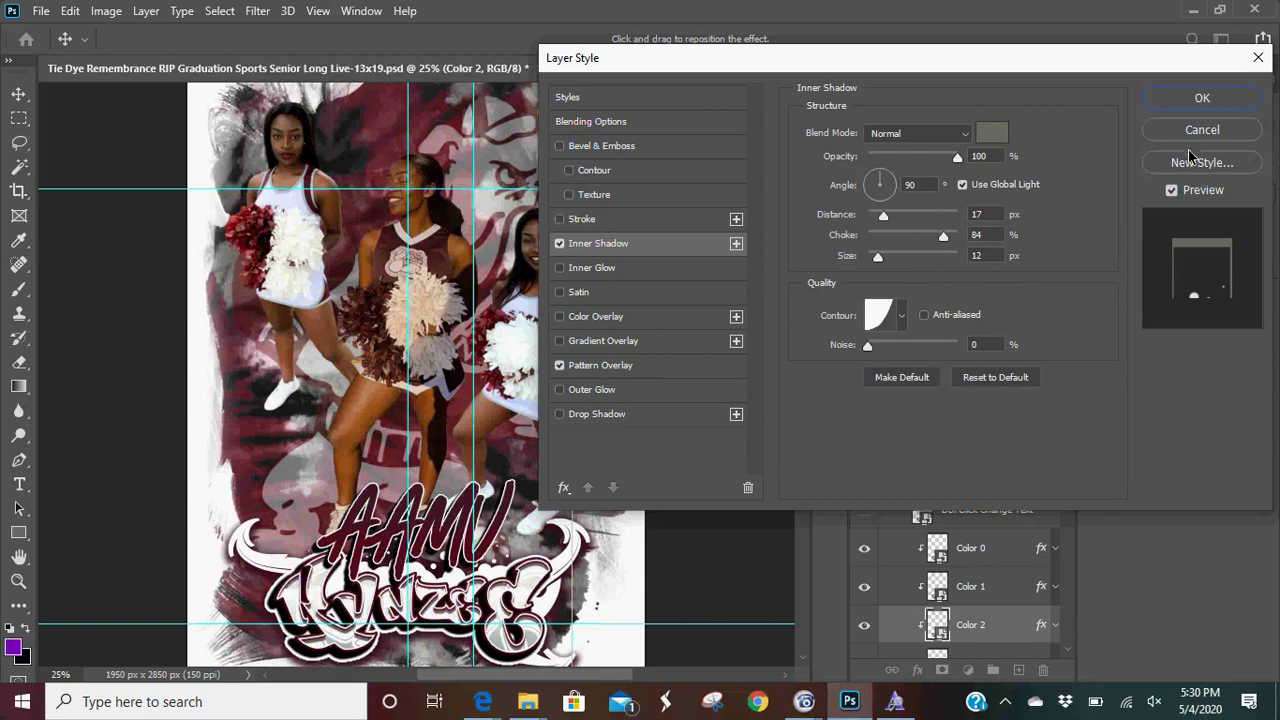
click(1245, 98)
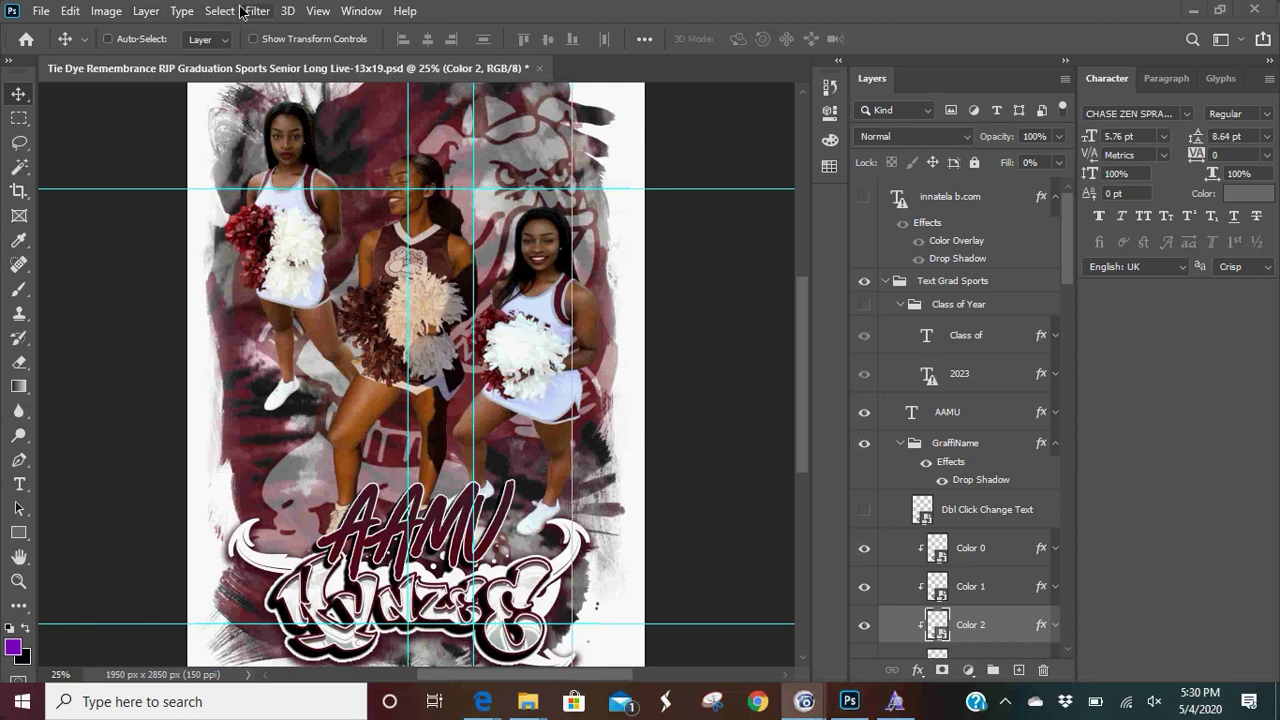
- Hide the guides over the poster
click(316, 11)
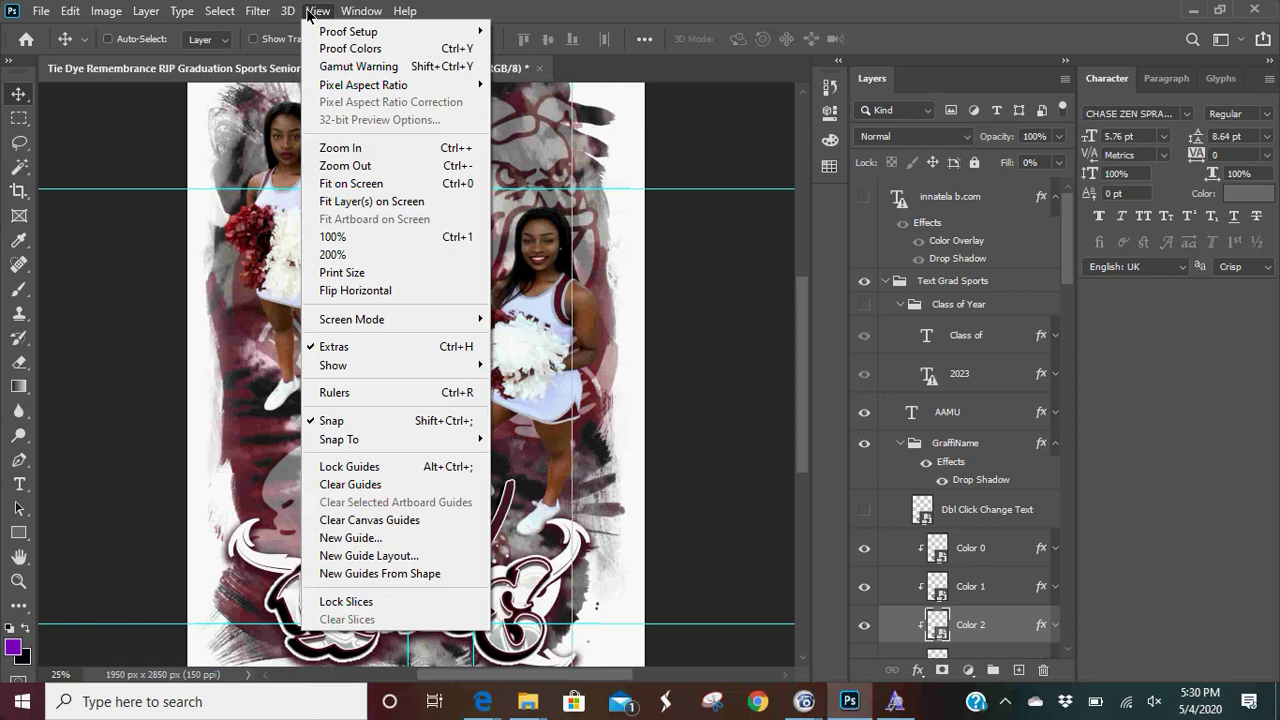
mouse_move(370, 320)
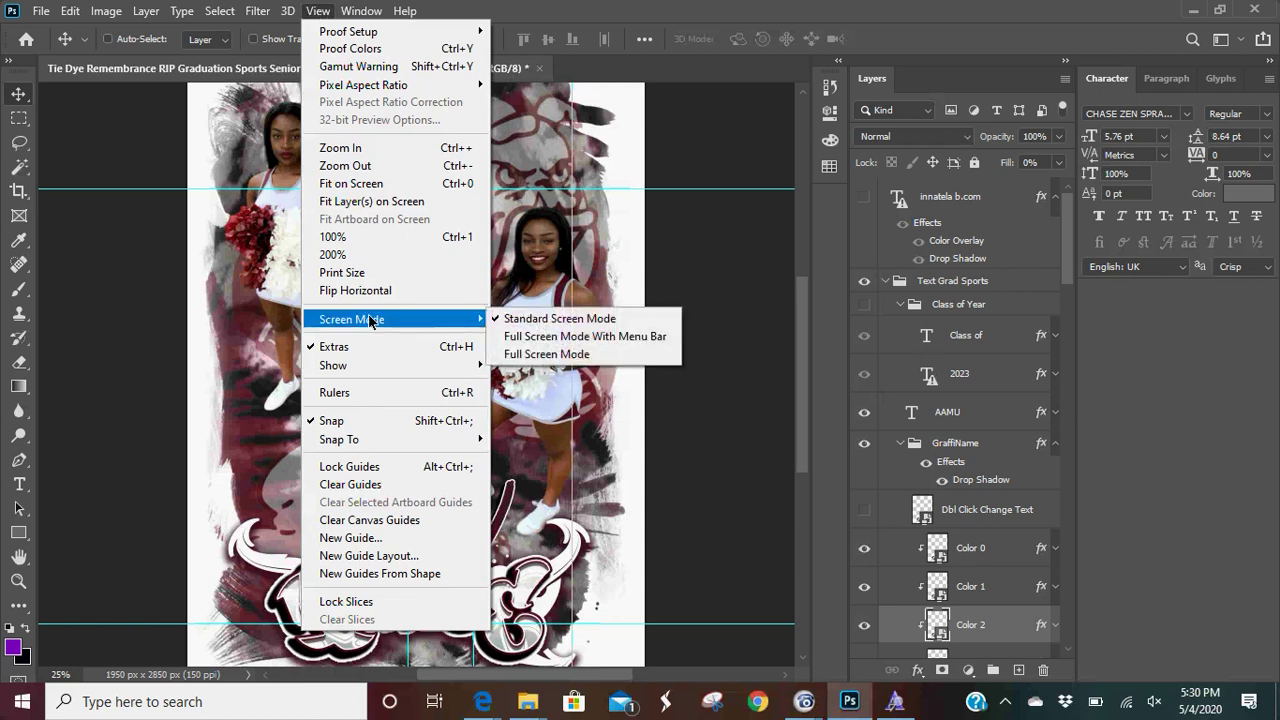
mouse_move(425, 370)
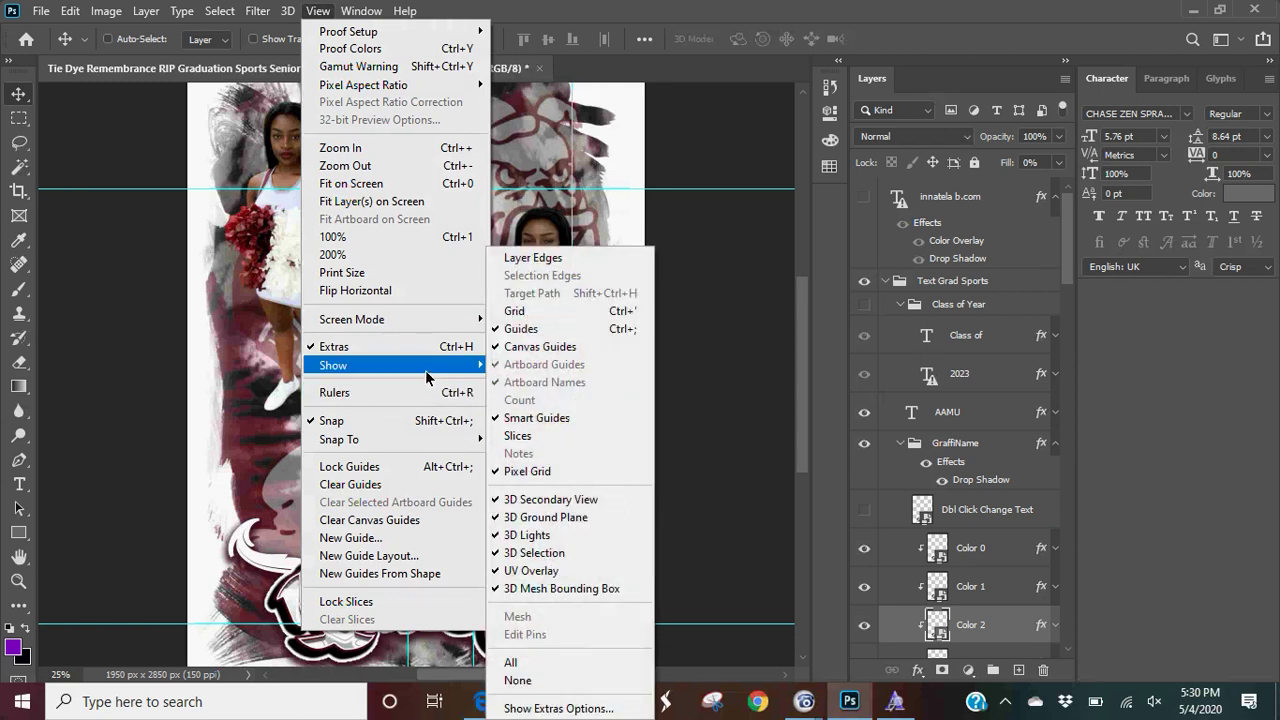
click(547, 329)
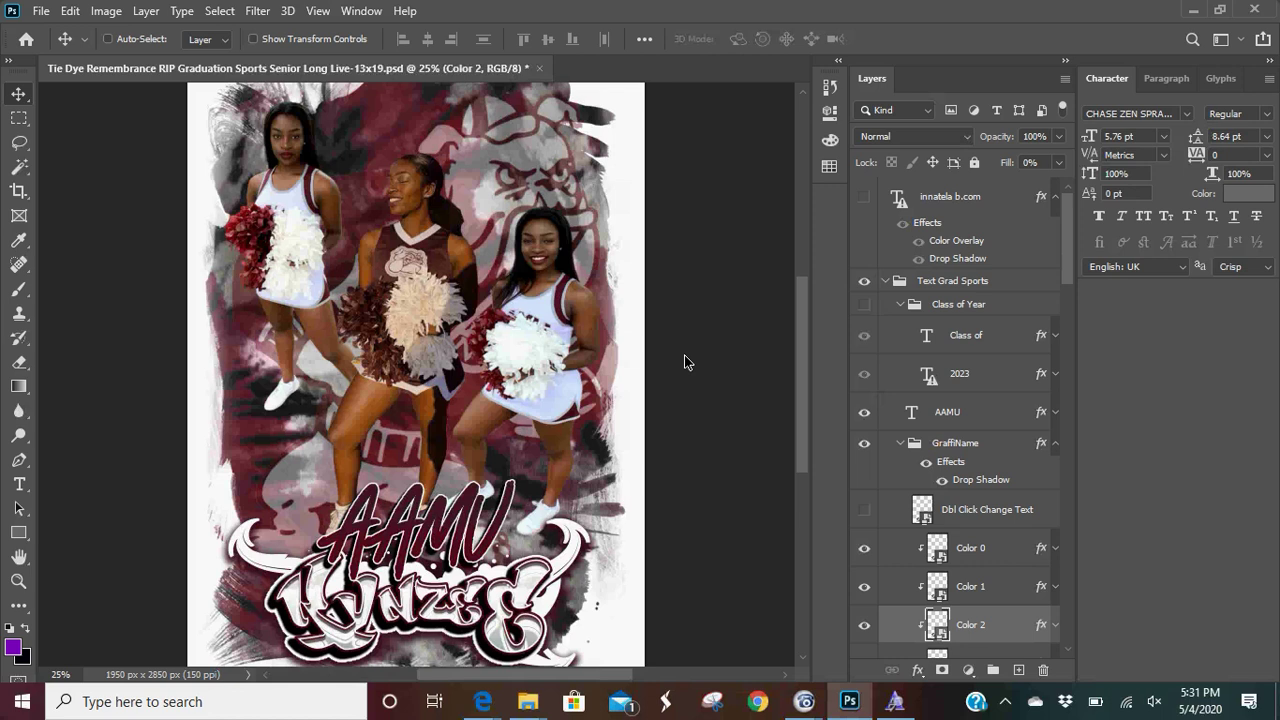
key(s)
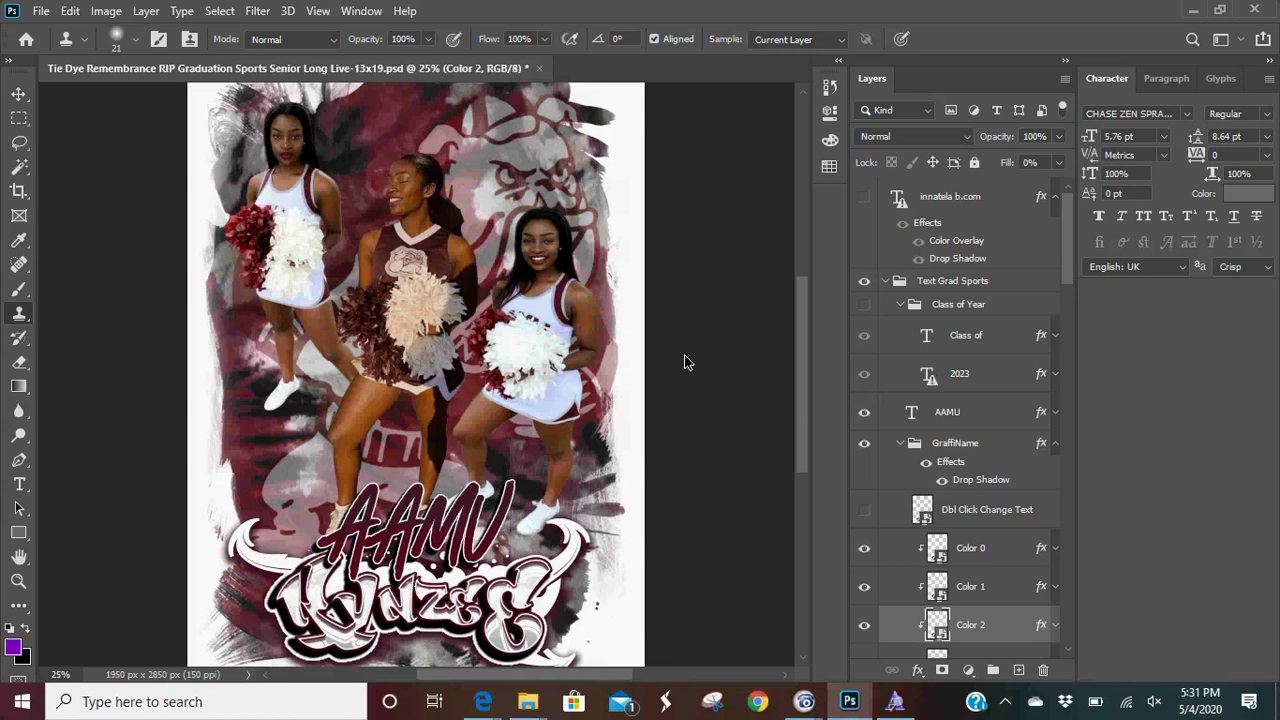
- Save the changes to the poster document
key(ctrl+s)
- Examine the tool variants grouped under the Magic Wand, Gradient, Type and Brush tools, trying the Type tool on the AAMU text
click(27, 177)
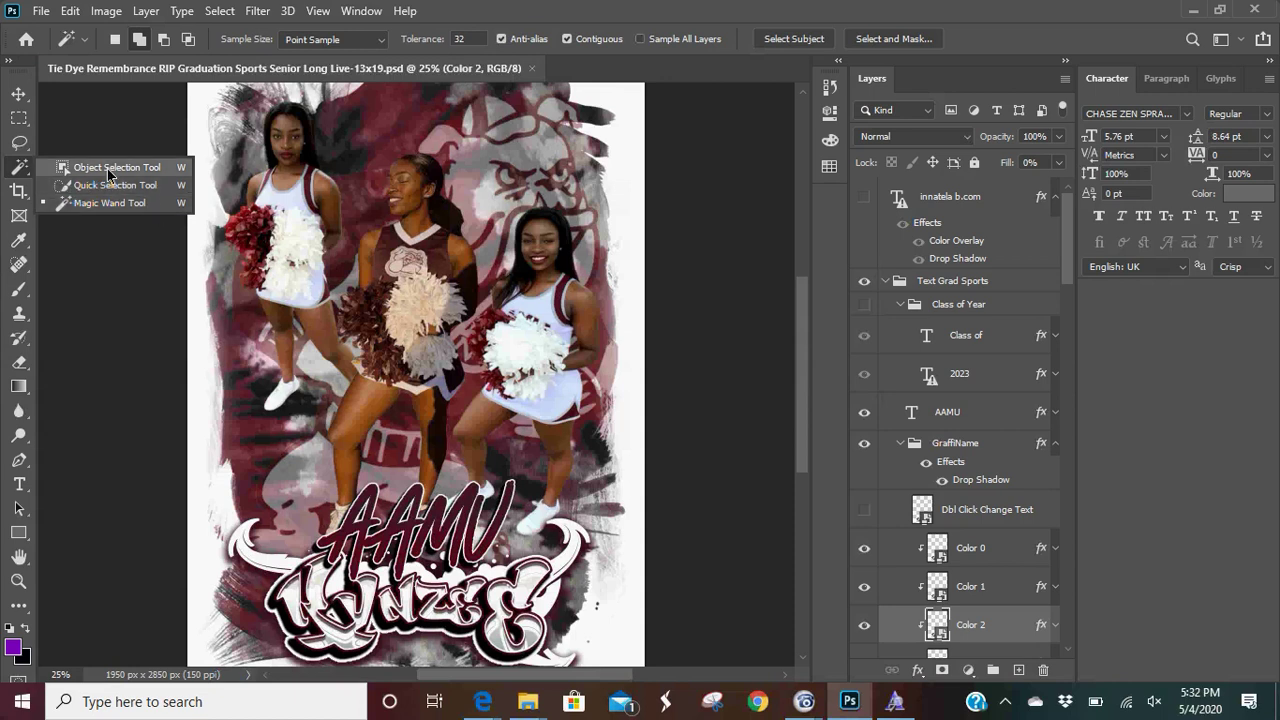
click(20, 391)
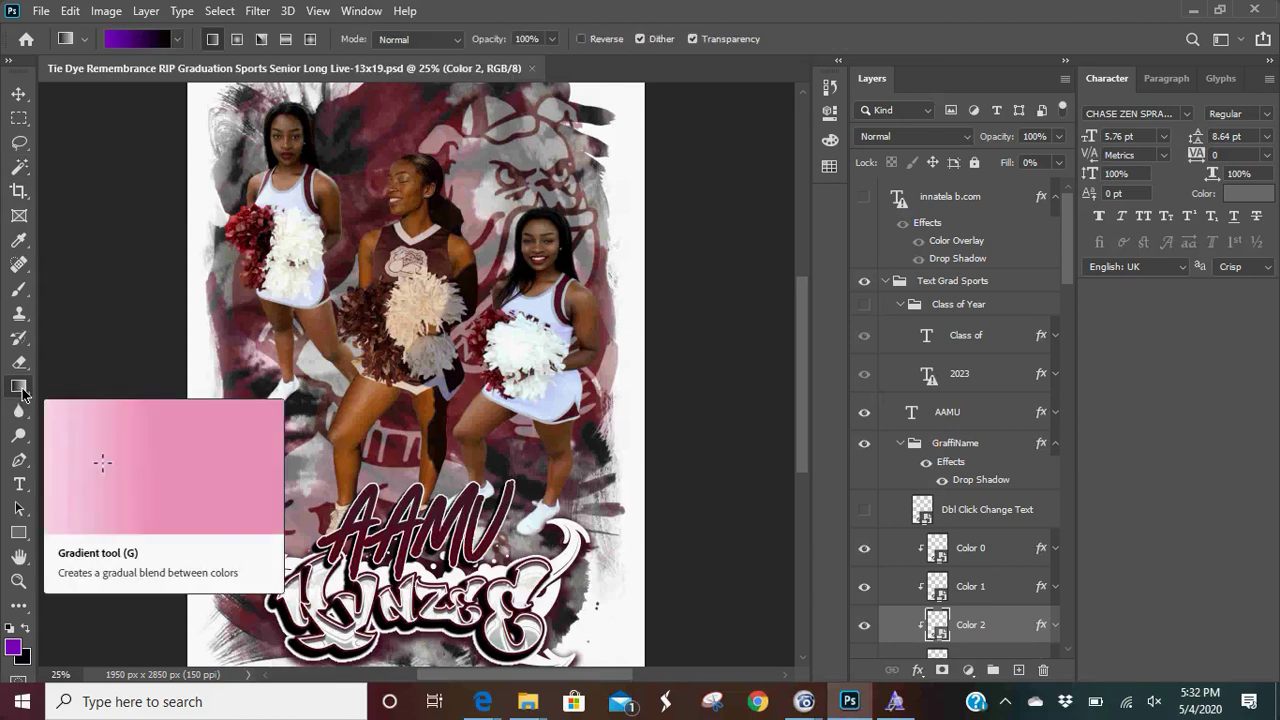
click(24, 394)
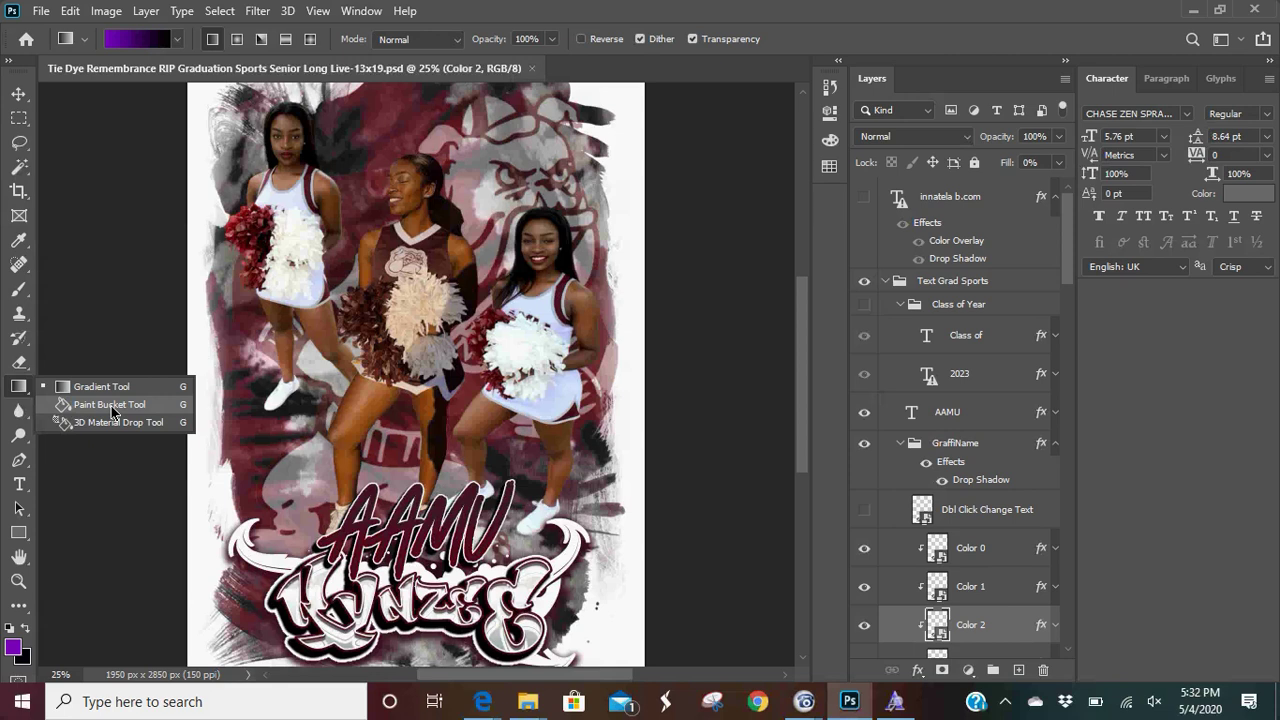
right_click(21, 489)
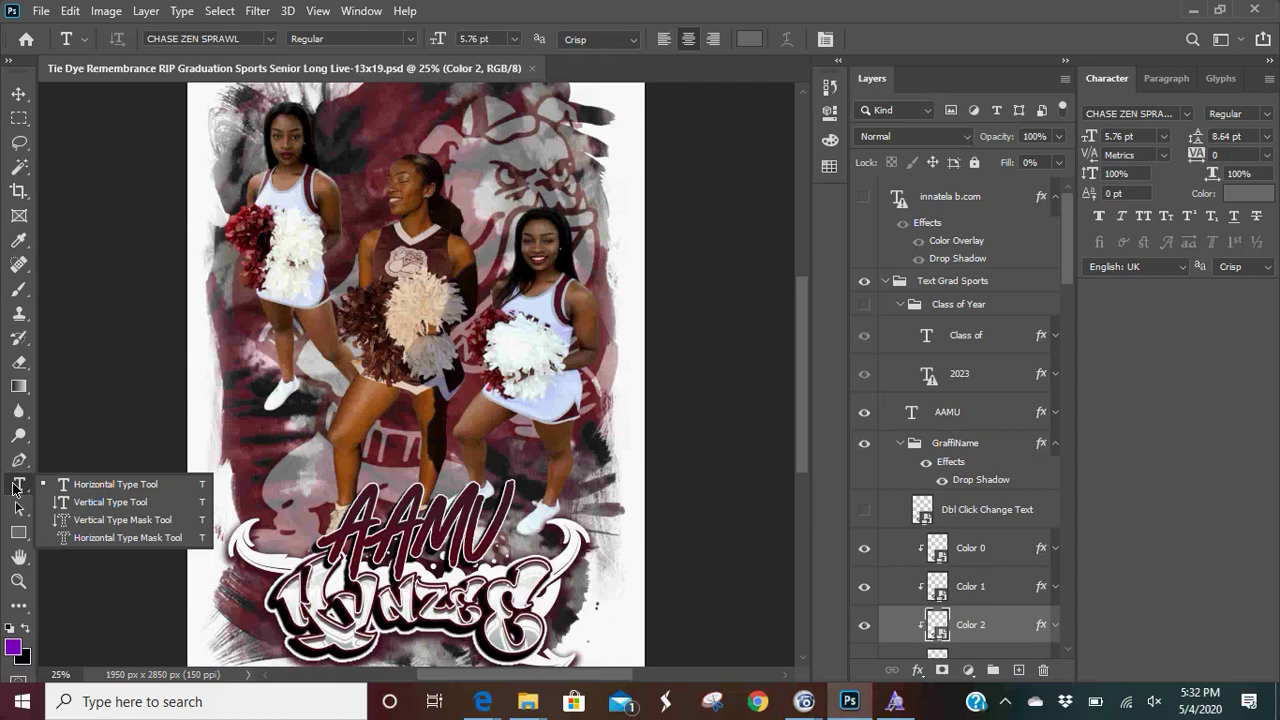
click(437, 537)
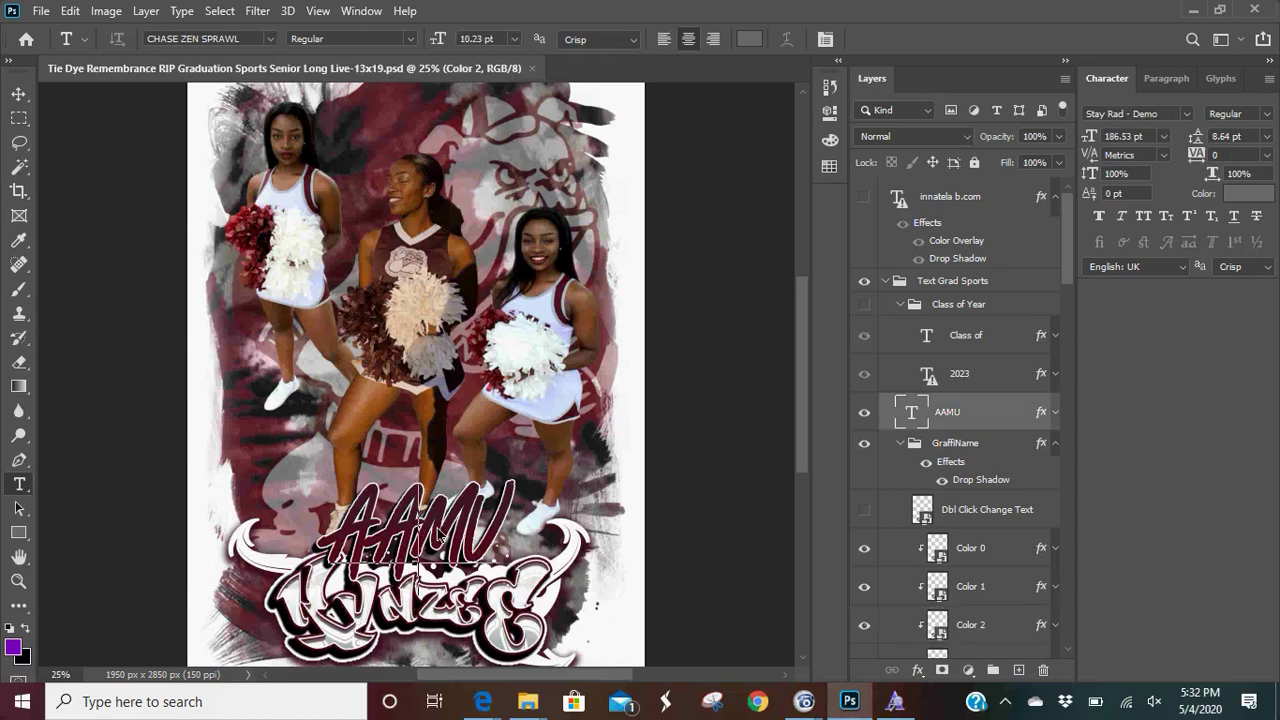
click(15, 92)
click(20, 489)
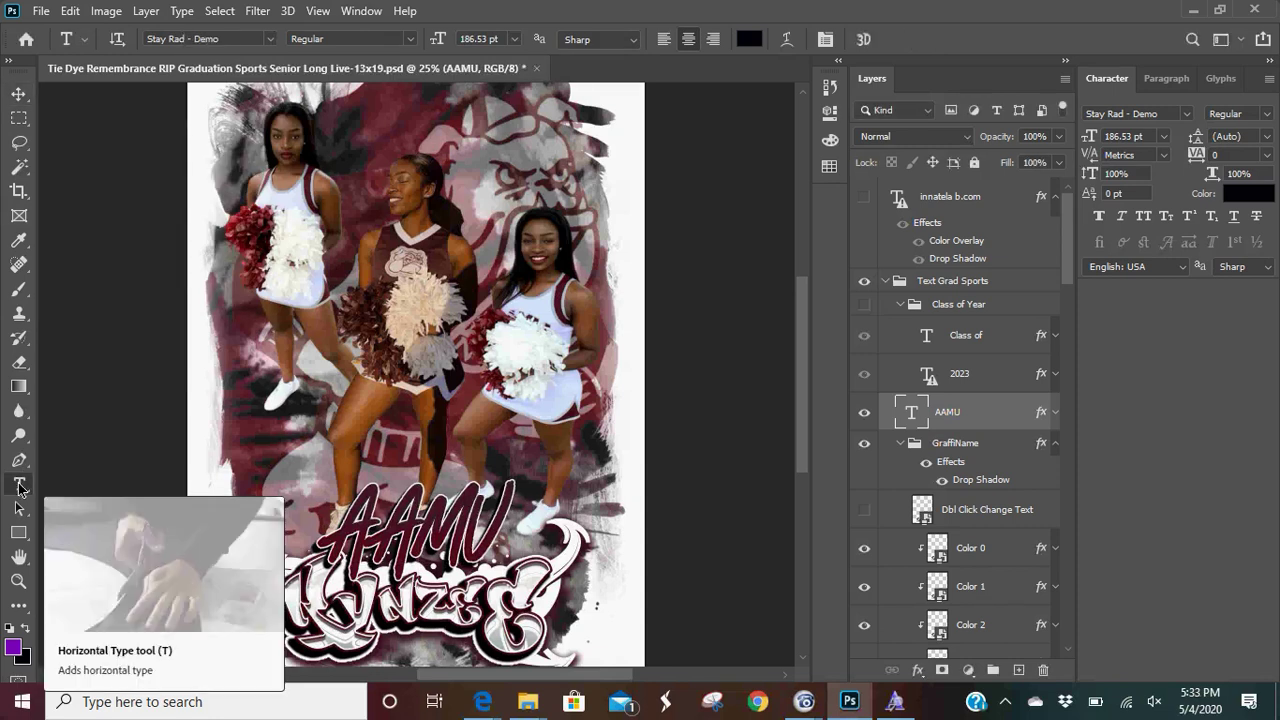
click(22, 289)
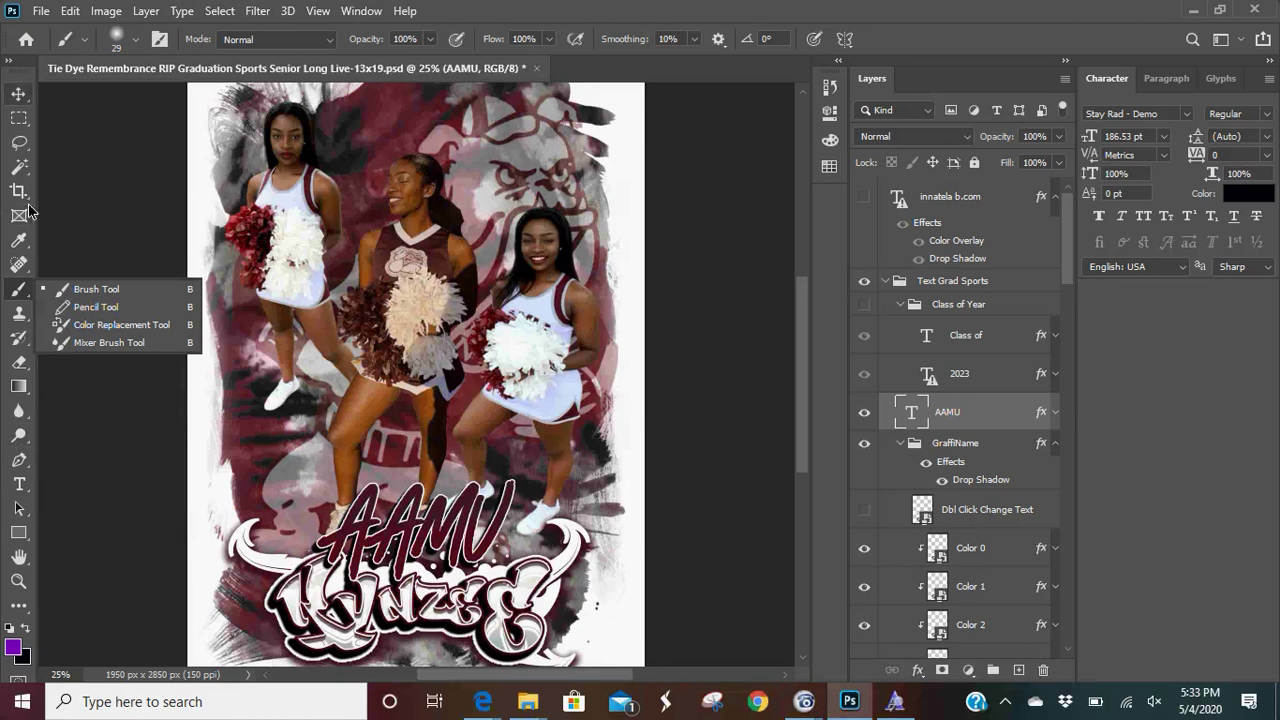
click(21, 92)
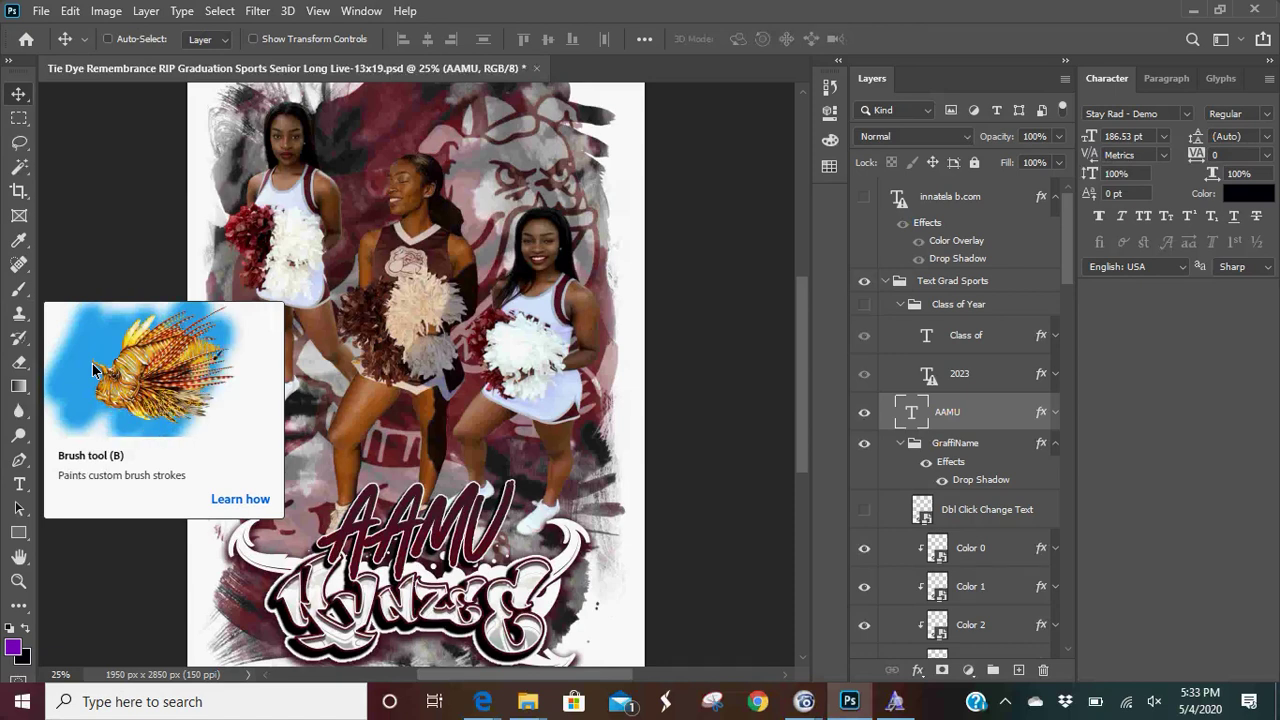
- Open the built-in Brush tool tutorial, advance to its brush options stage and set the brush size to 60 px
click(229, 498)
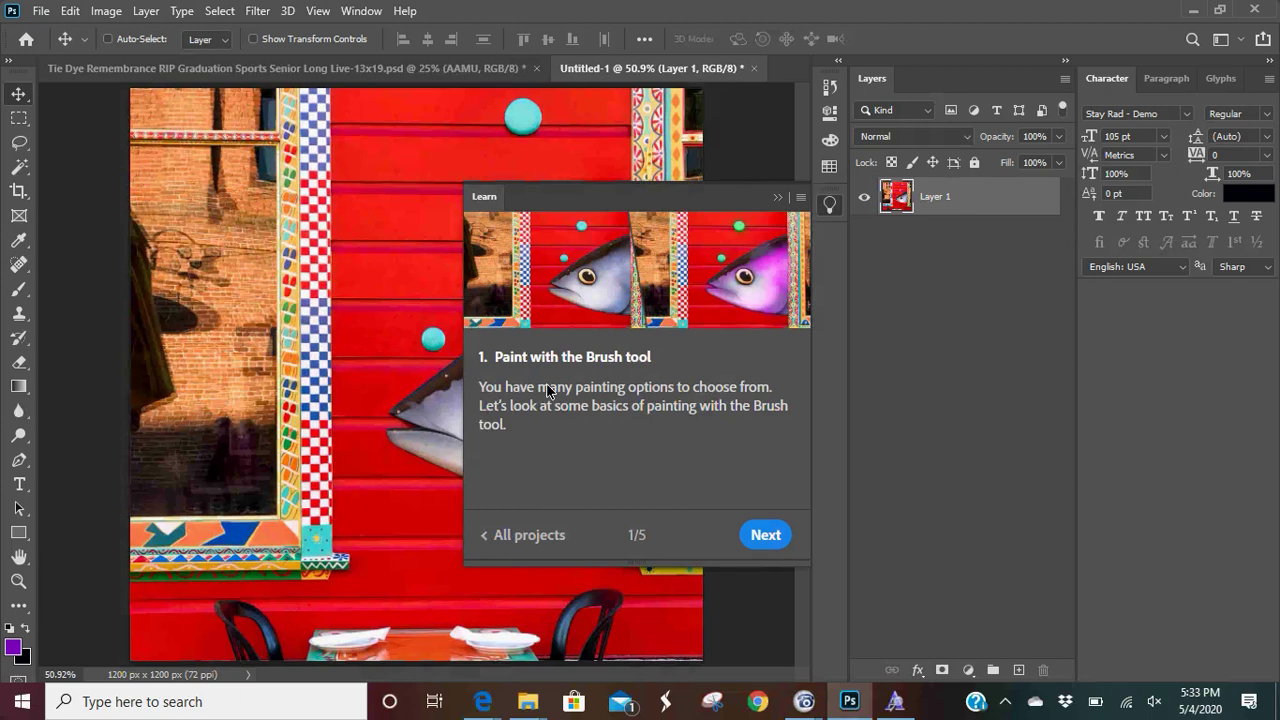
click(762, 541)
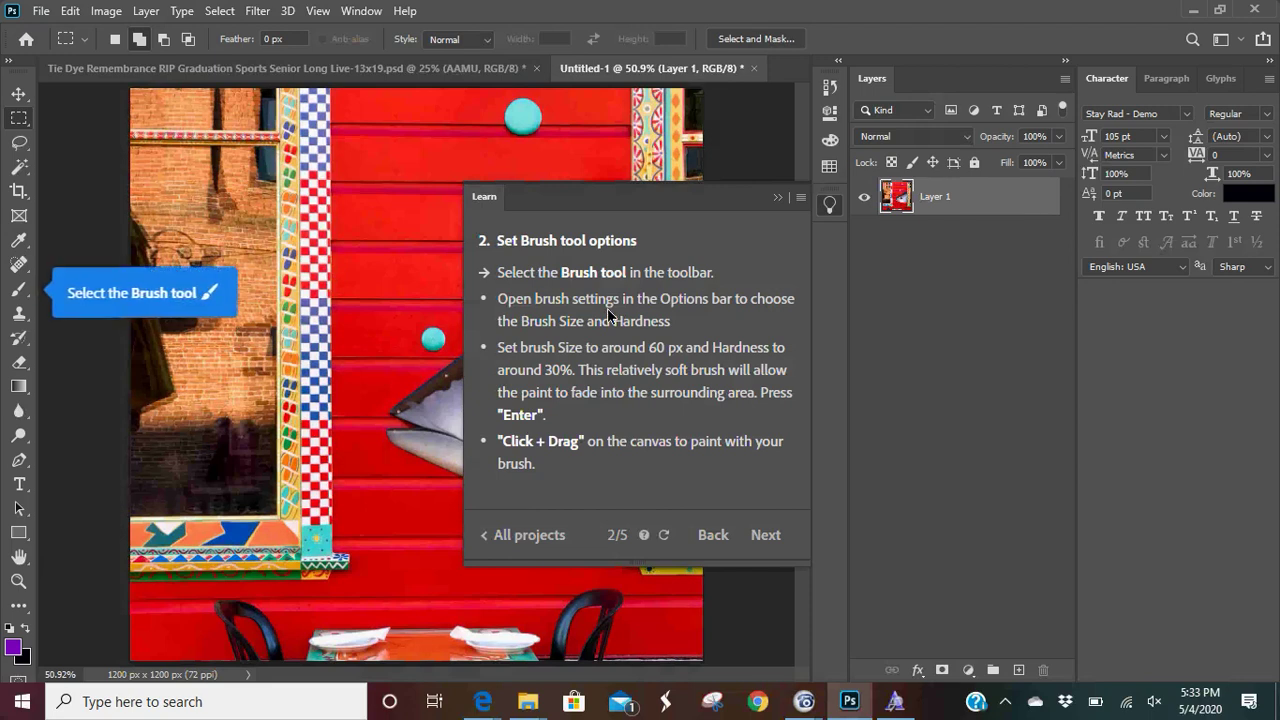
click(20, 291)
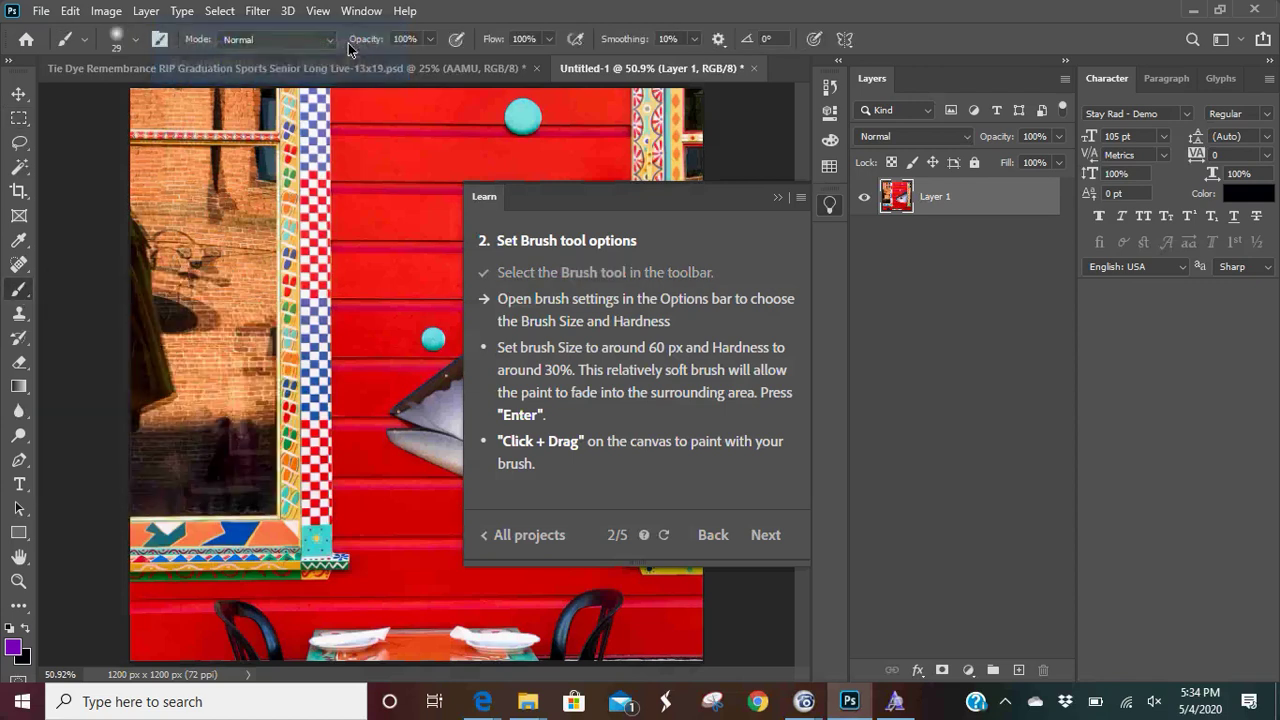
click(121, 46)
click(168, 95)
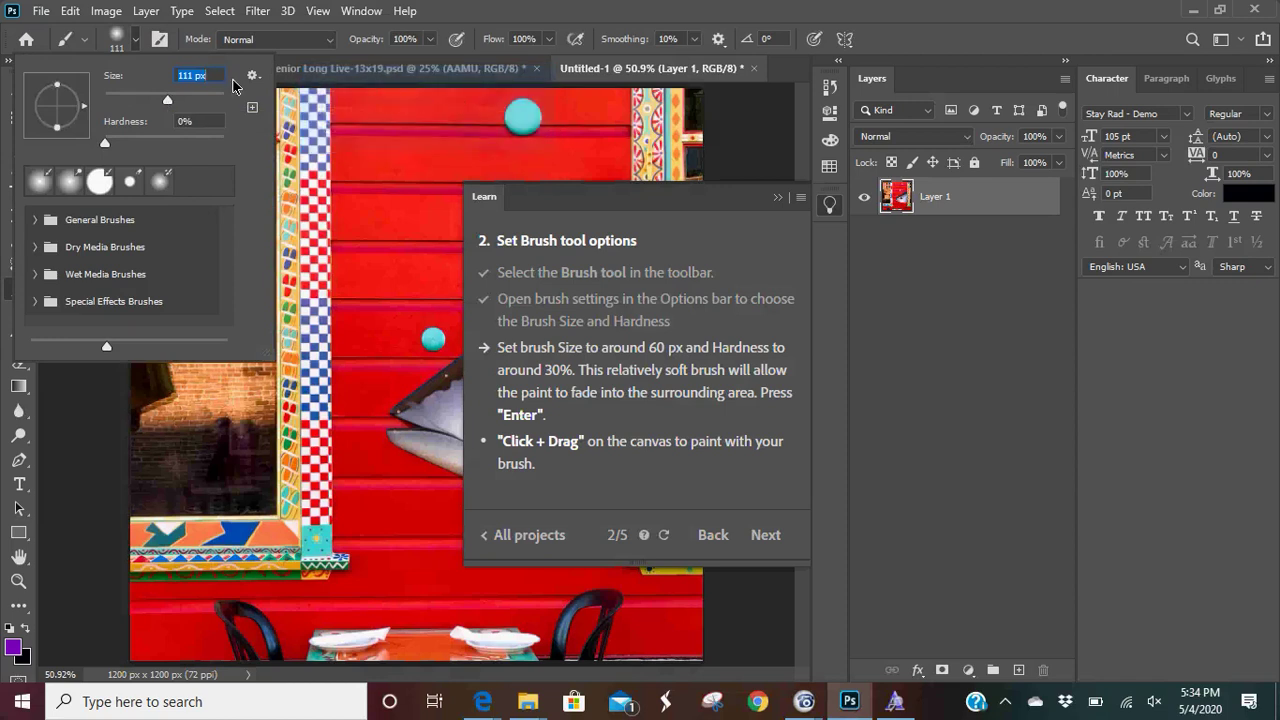
text(60)
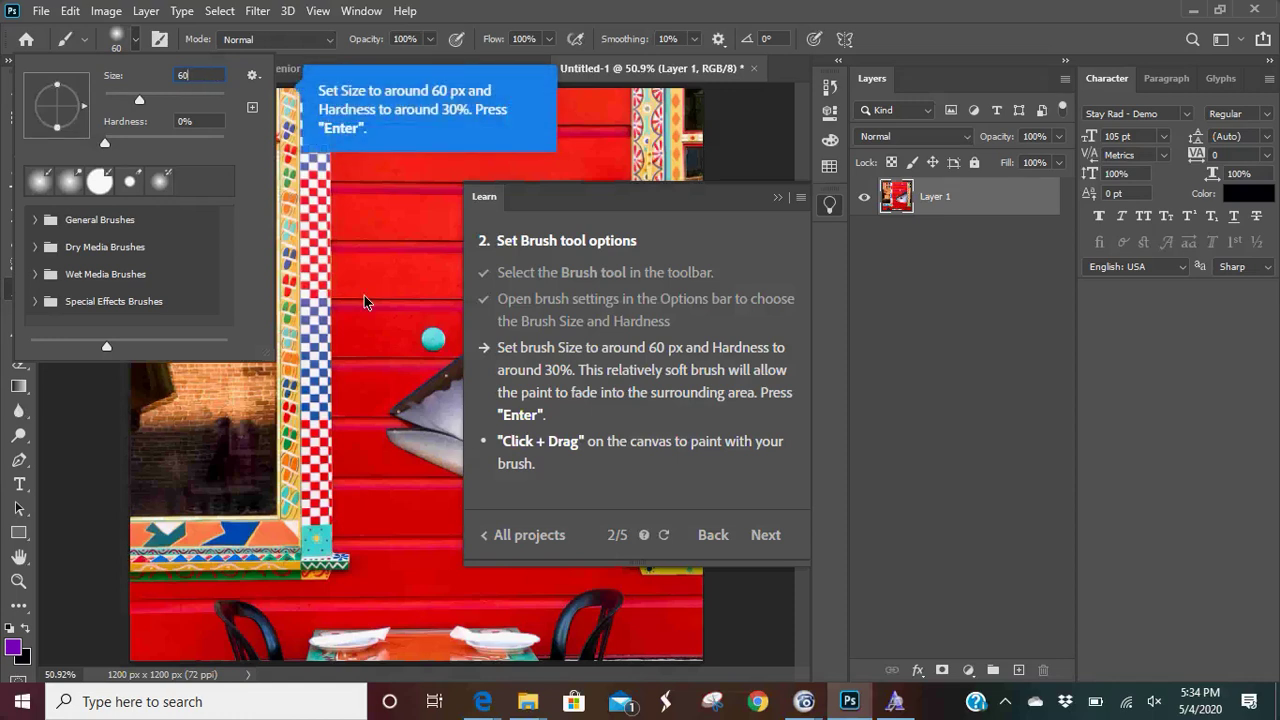
click(208, 122)
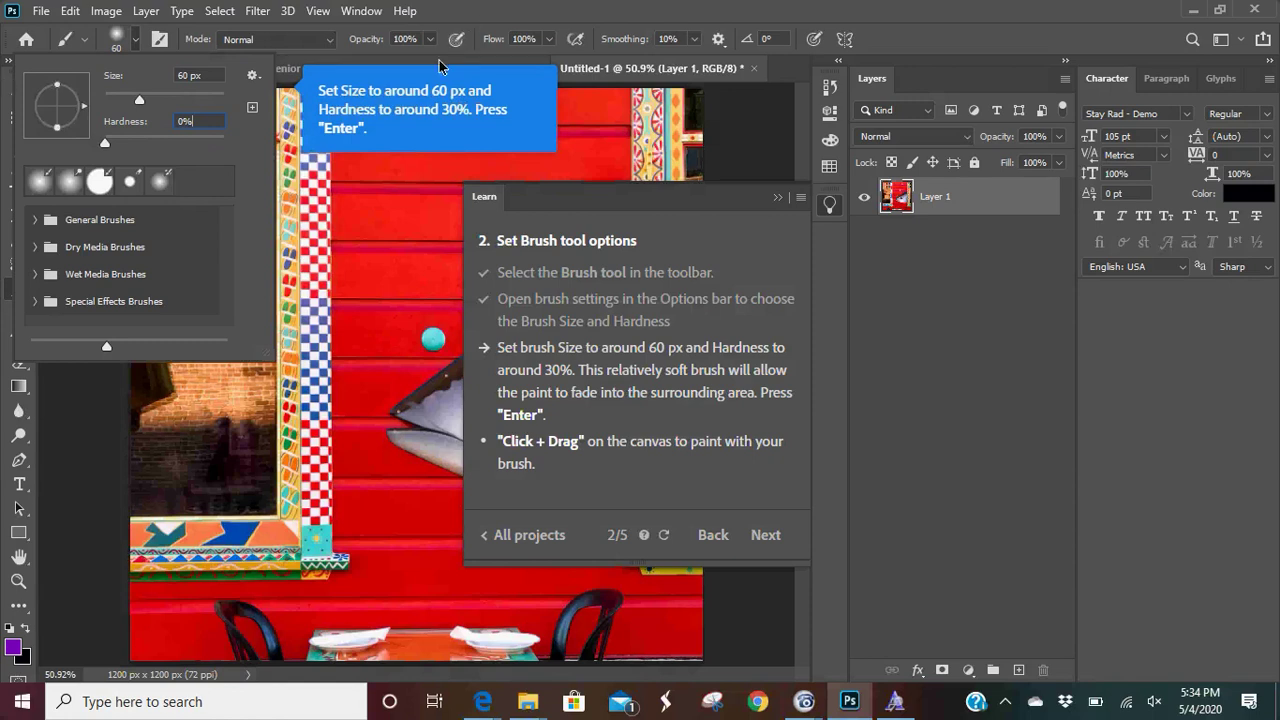
- Return to the poster document and set up saving it as a JPEG in the Downloads folder
click(278, 67)
click(278, 67)
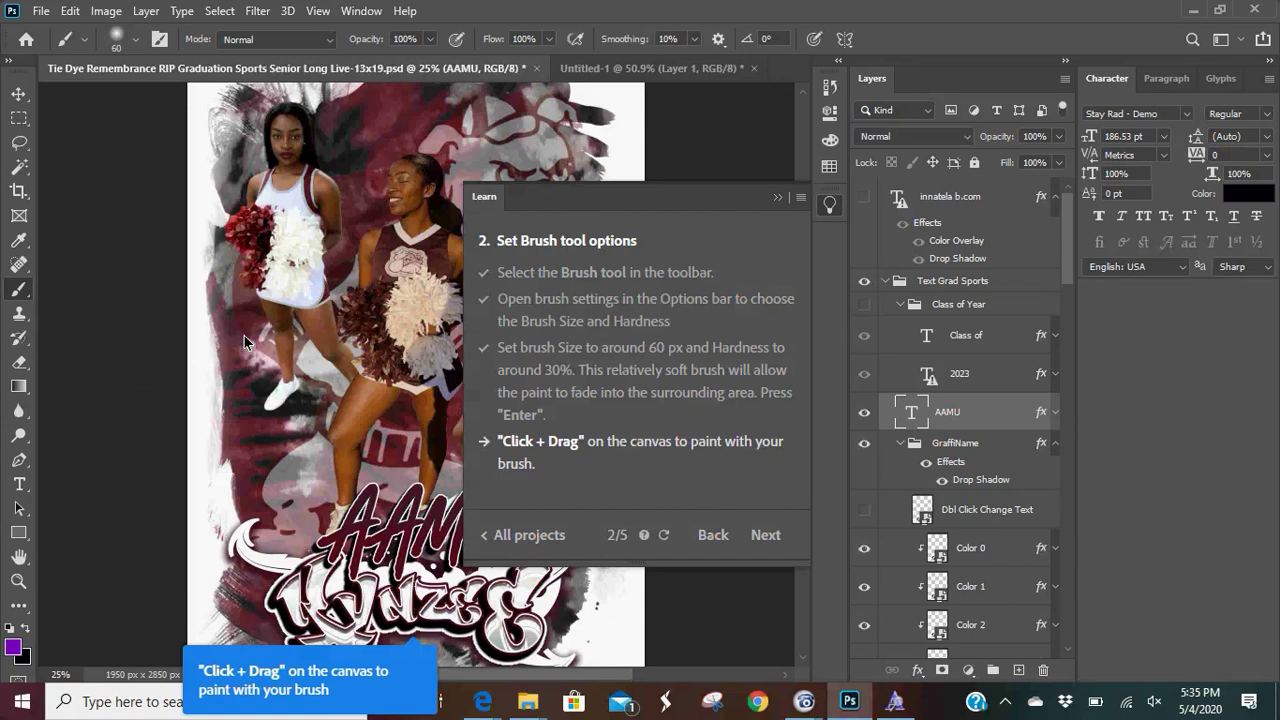
click(40, 11)
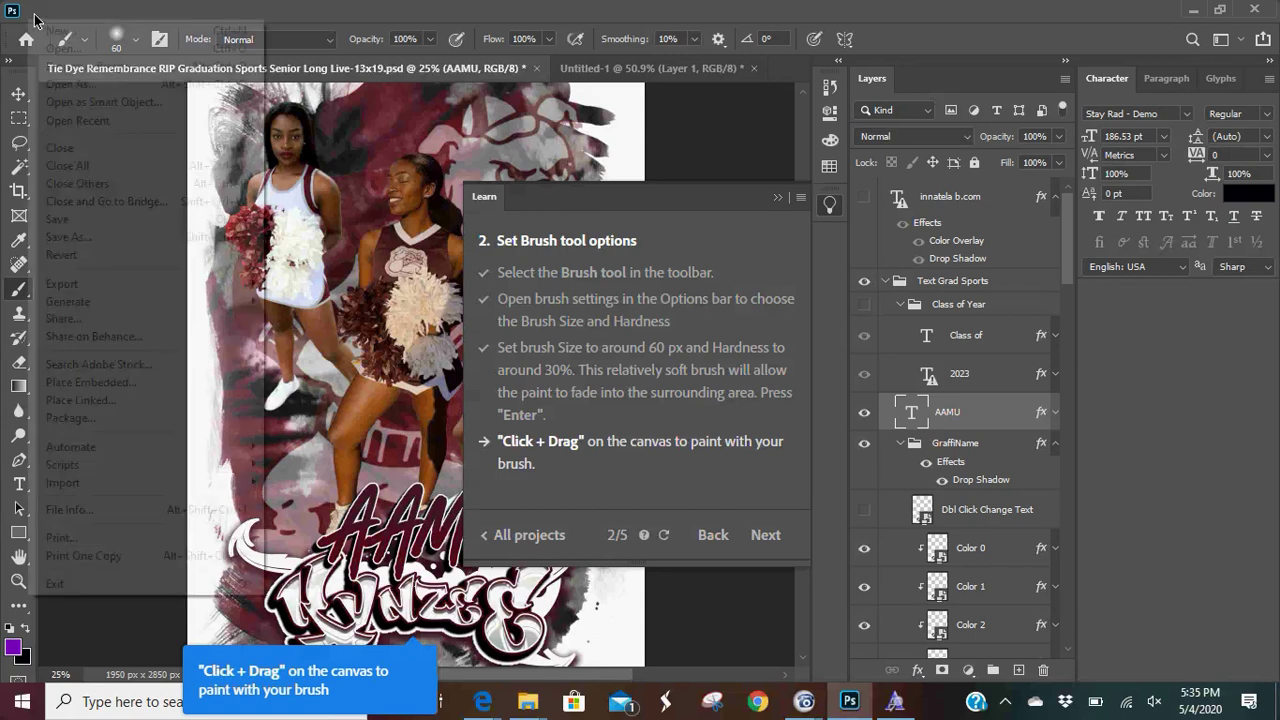
click(38, 14)
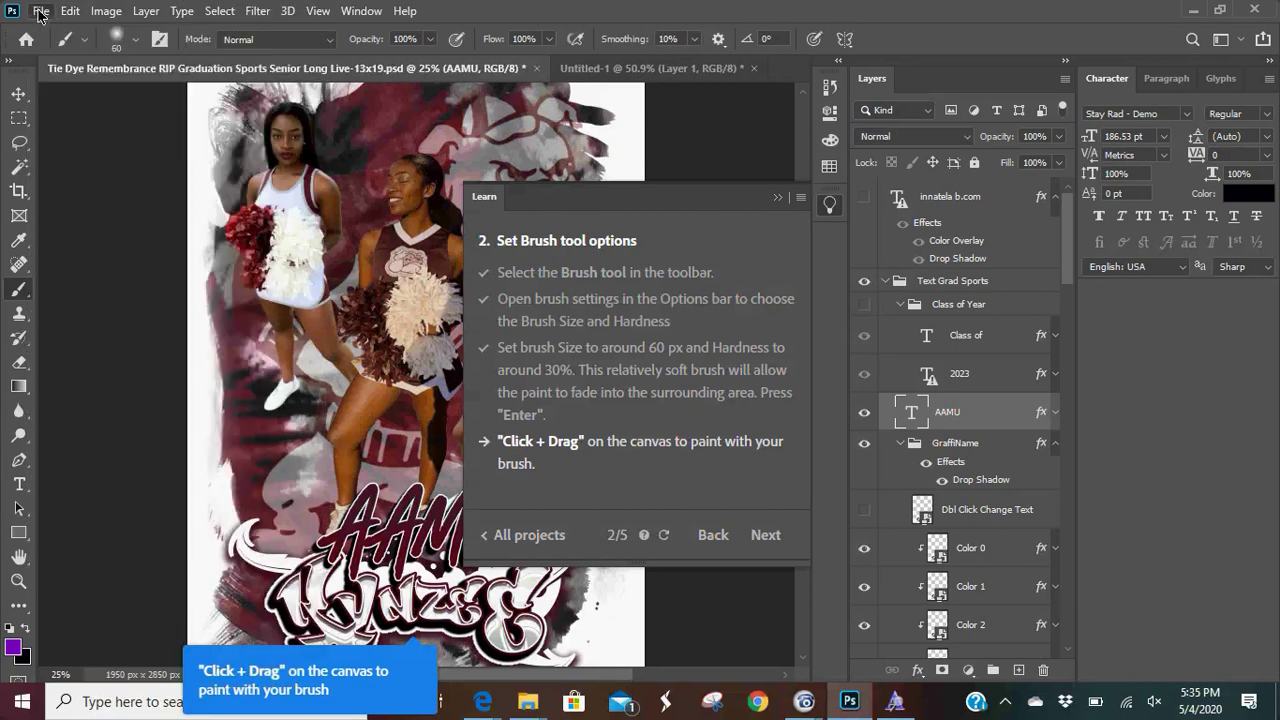
click(40, 12)
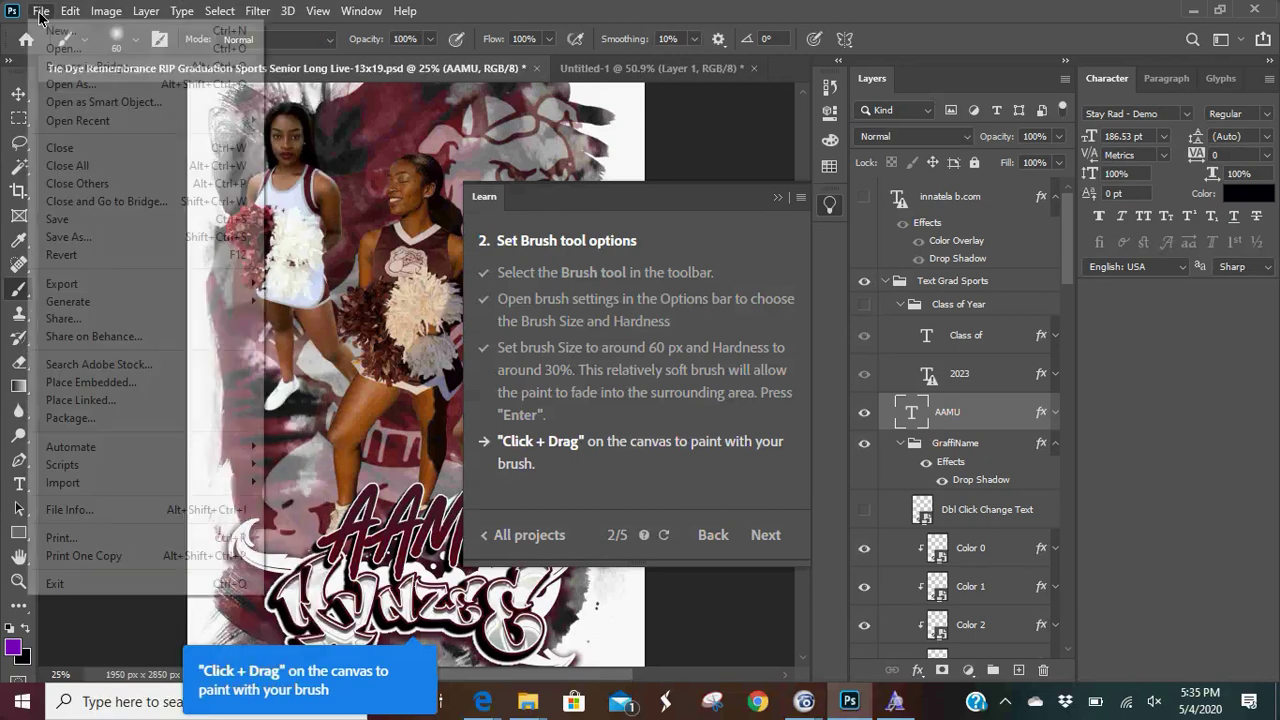
click(138, 244)
key(ctrl+shift+s)
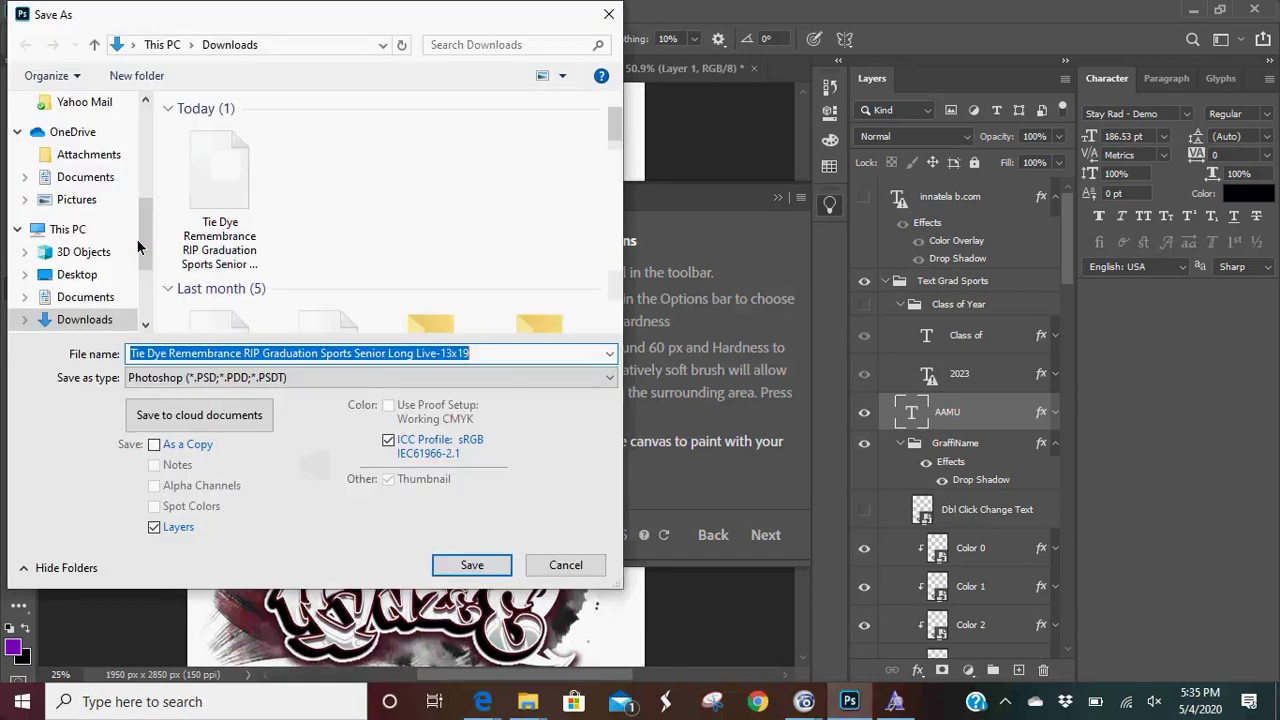
click(232, 378)
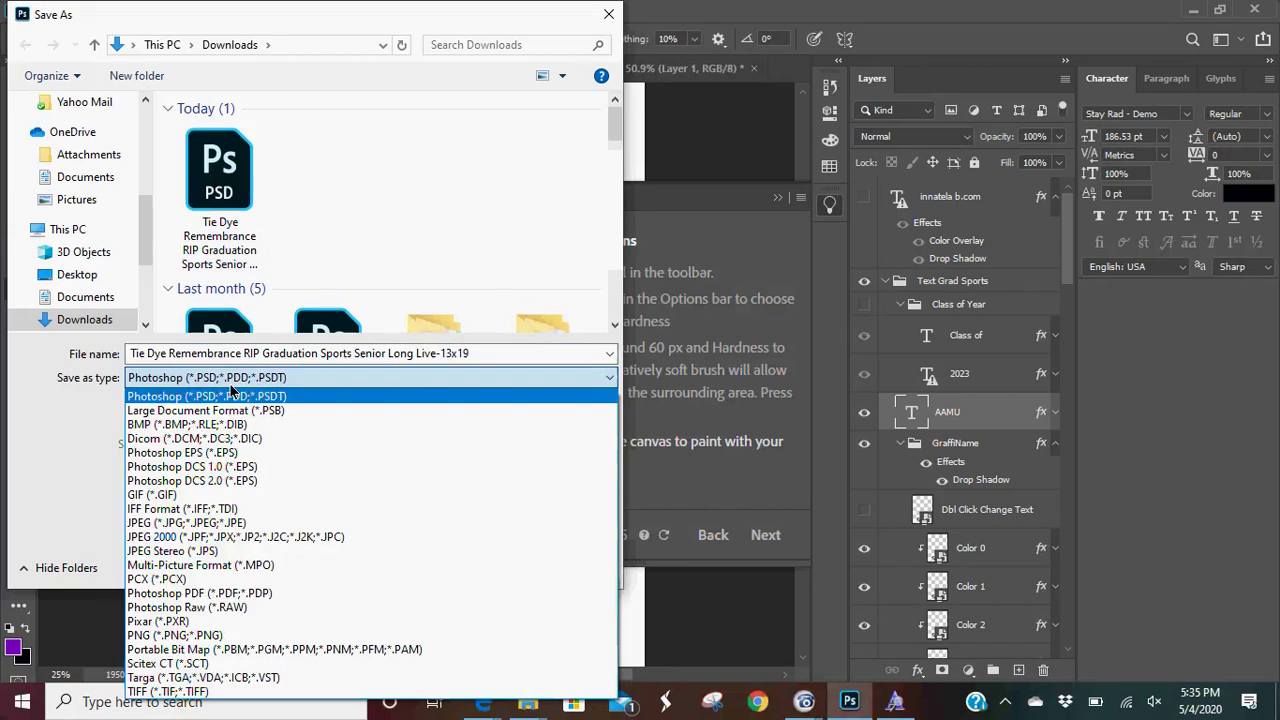
click(155, 522)
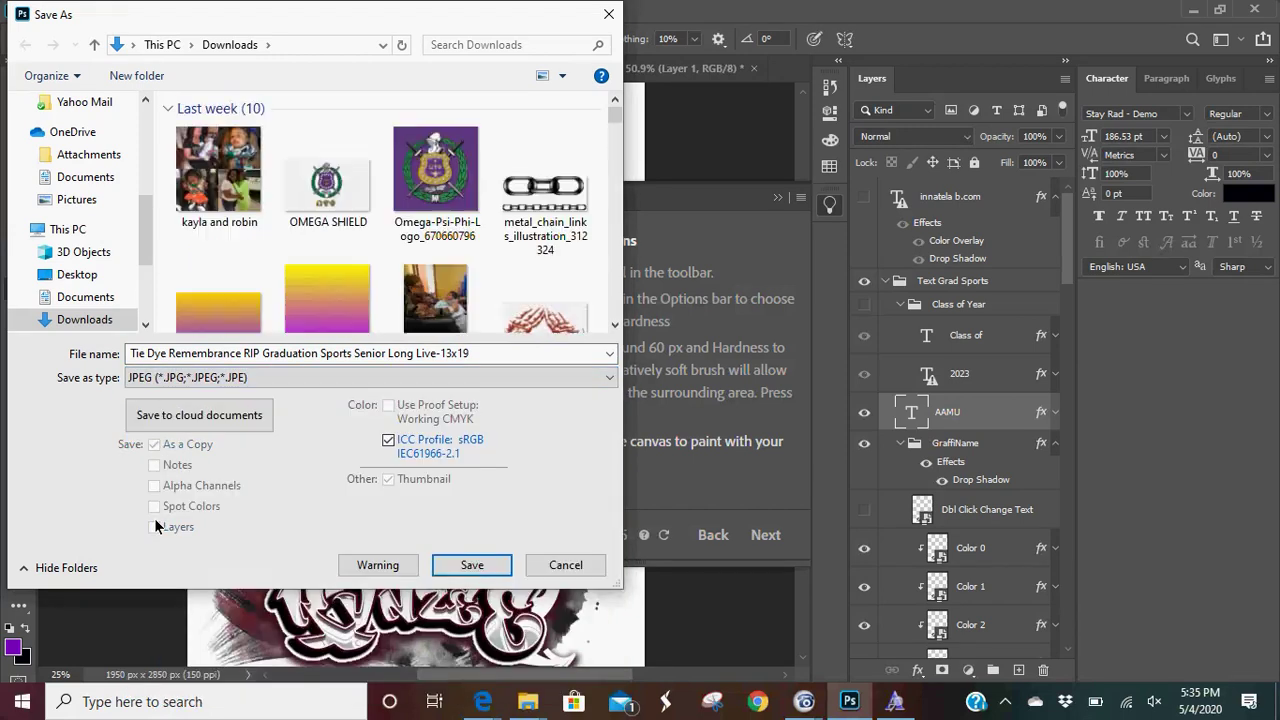